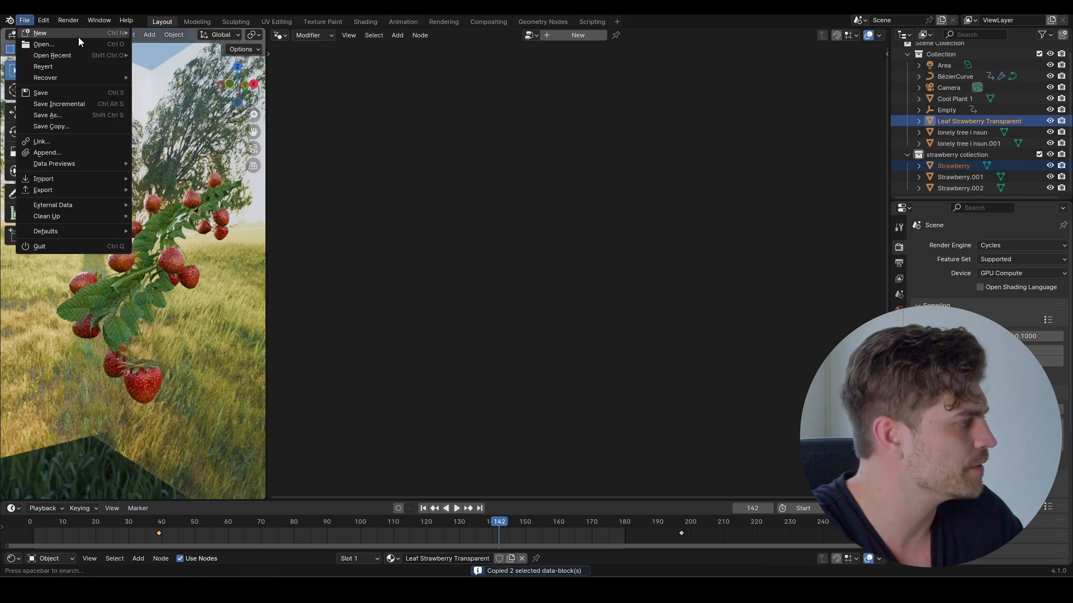
- Start a new file and discard the unsaved changes in the current strawberry scene
mouse_move(78, 37)
left_click(159, 36)
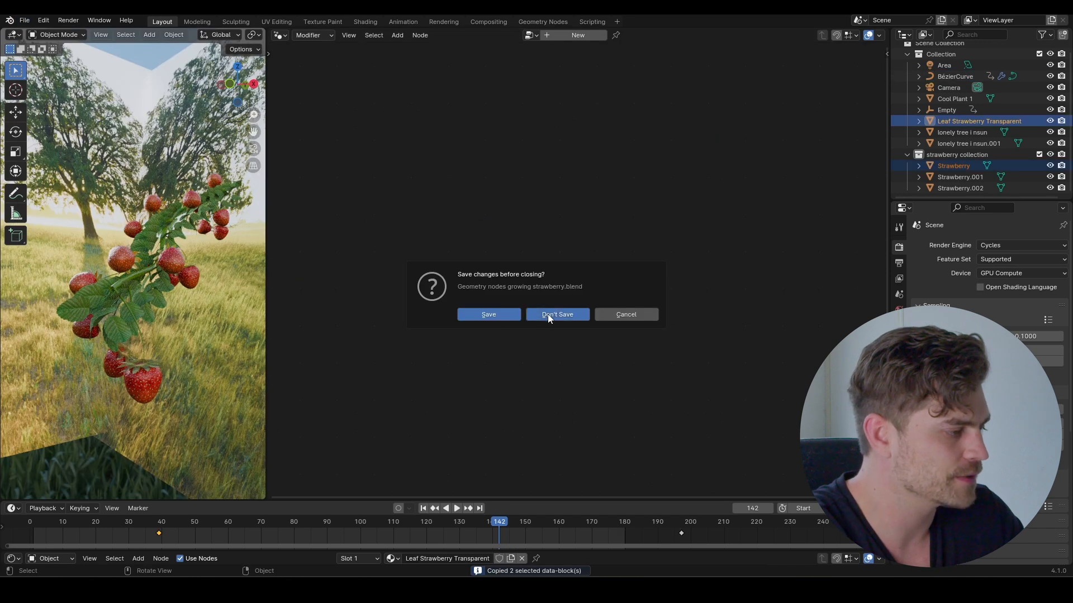
left_click(548, 313)
- Delete the selected default objects, keeping the camera, and paste the copied leaf and strawberry objects
key("x")
left_click(434, 296)
key("ctrl+v")
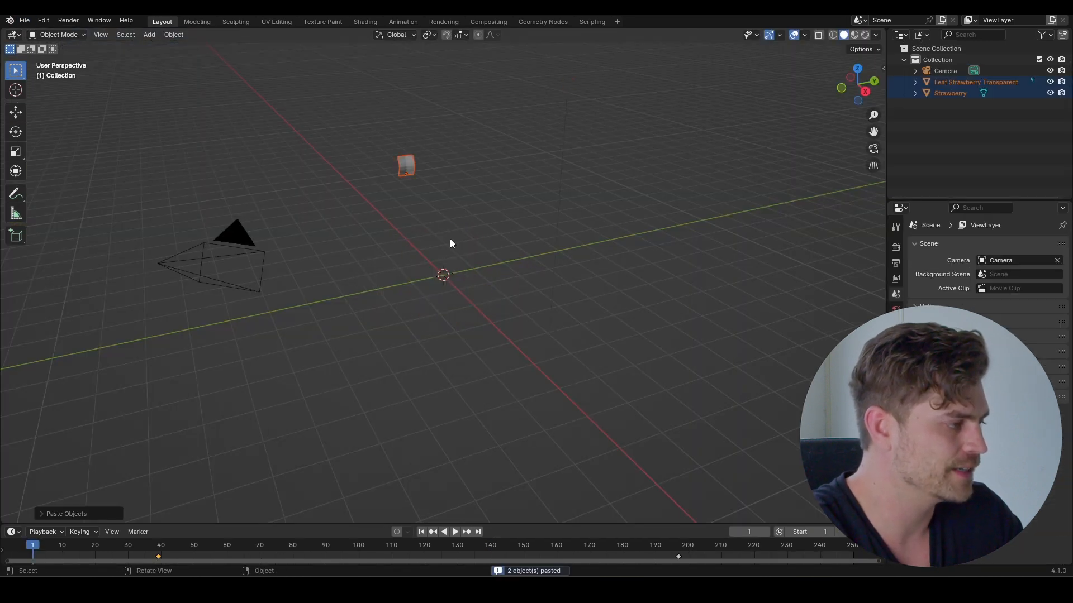
- Move the Leaf Strawberry Transparent object along the Y axis to about -14.4 m, away from the origin
left_click(416, 204)
middle_click_drag(420, 227, 514, 232)
key("g")
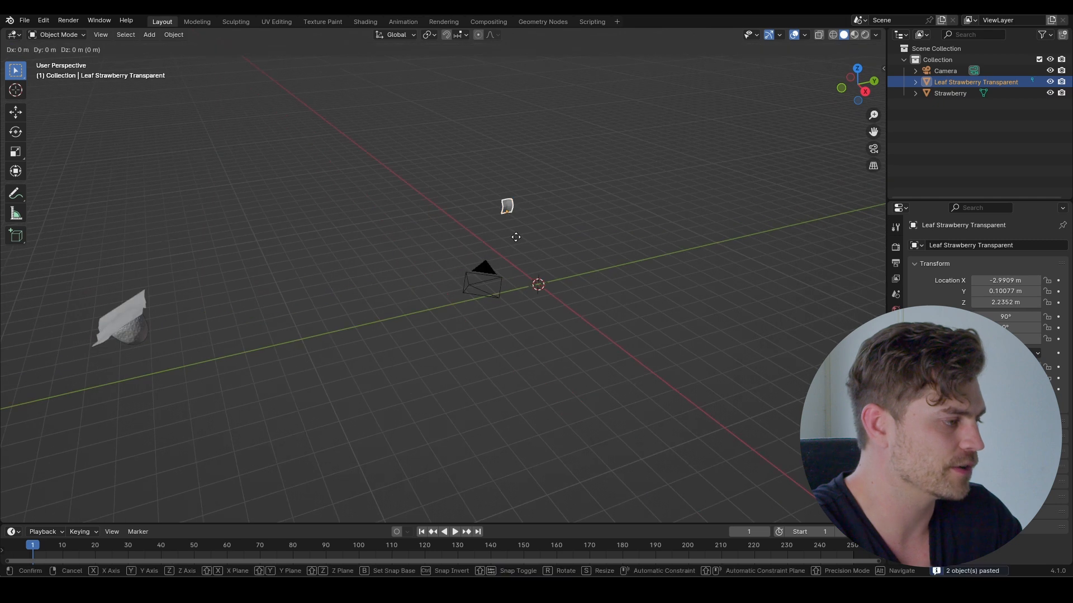
key("y")
left_click(174, 347)
middle_click_drag(173, 347, 330, 284, "shift")
scroll(284, 274, "up", 3)
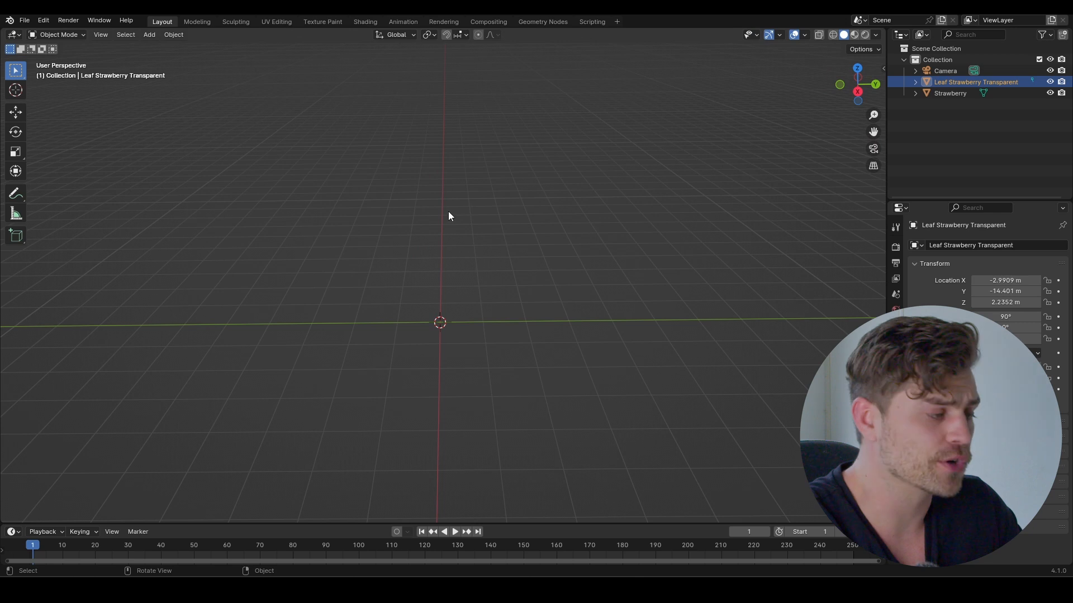
- Add a Bézier curve at the origin and rotate it 90° about the Y axis so it stands upright
key("shift+a")
mouse_move(434, 276)
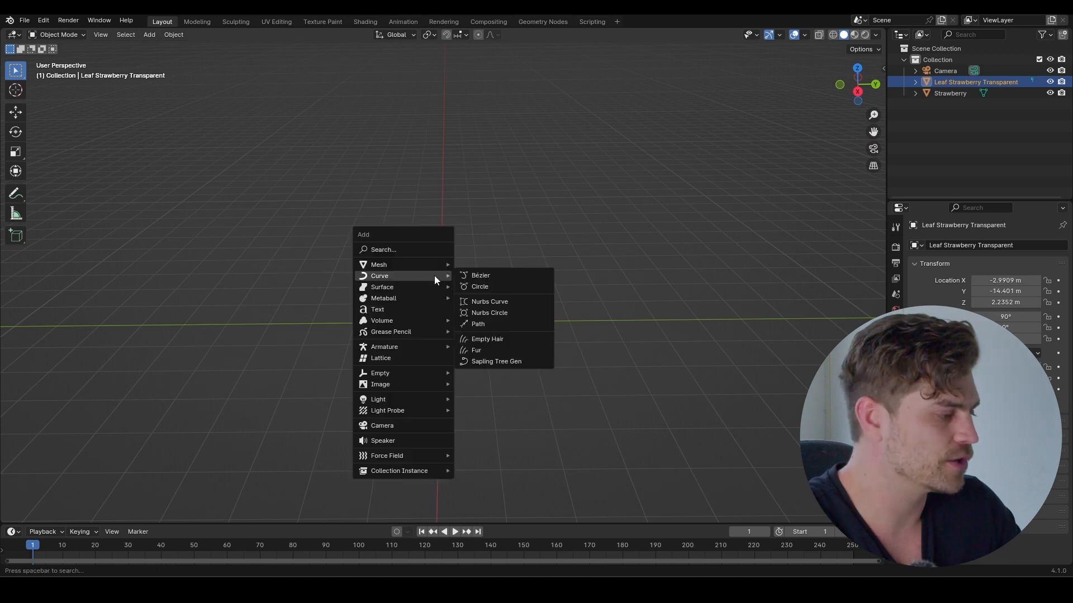
left_click(489, 276)
middle_click_drag(521, 307, 515, 360)
type("ry90")
key("Return")
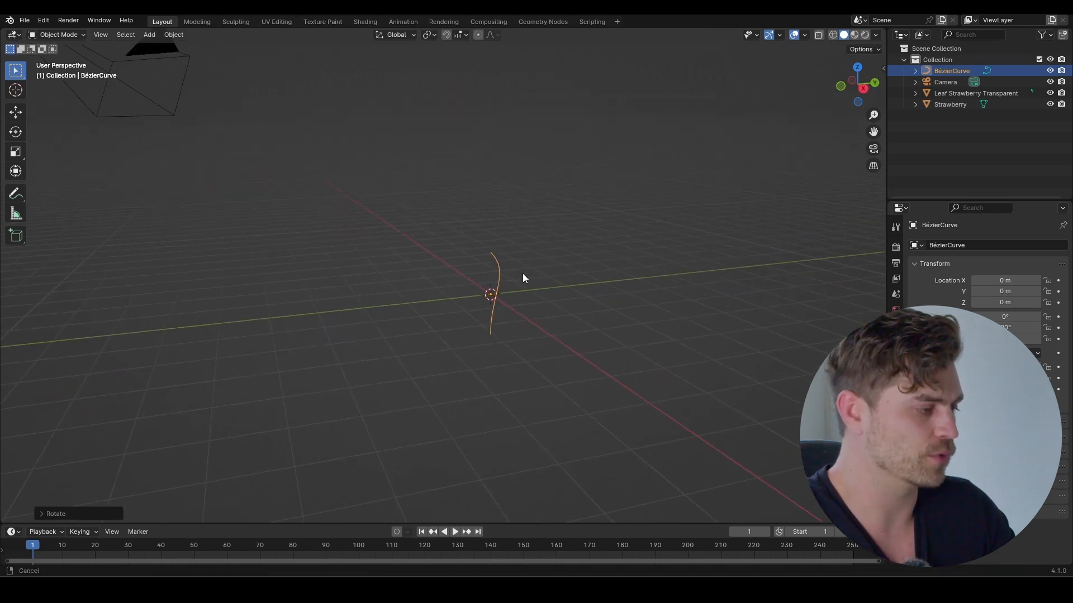
- Split the 3D viewport in two and turn the new, wider area into a Geometry Node Editor
middle_click_drag(522, 277, 541, 249)
left_click_drag(884, 31, 328, 84)
left_click(343, 35)
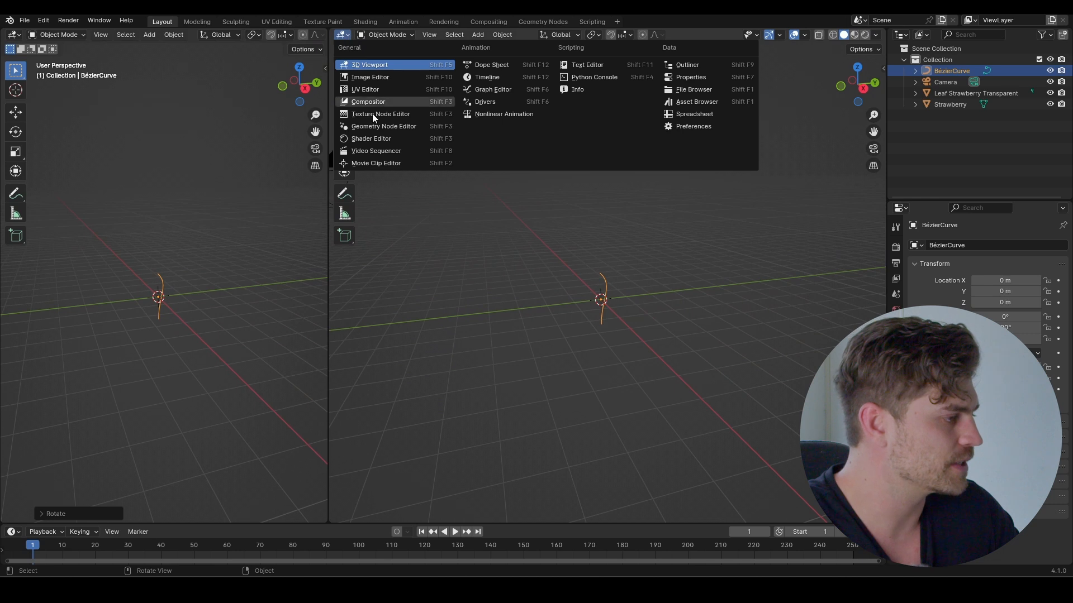
left_click(402, 126)
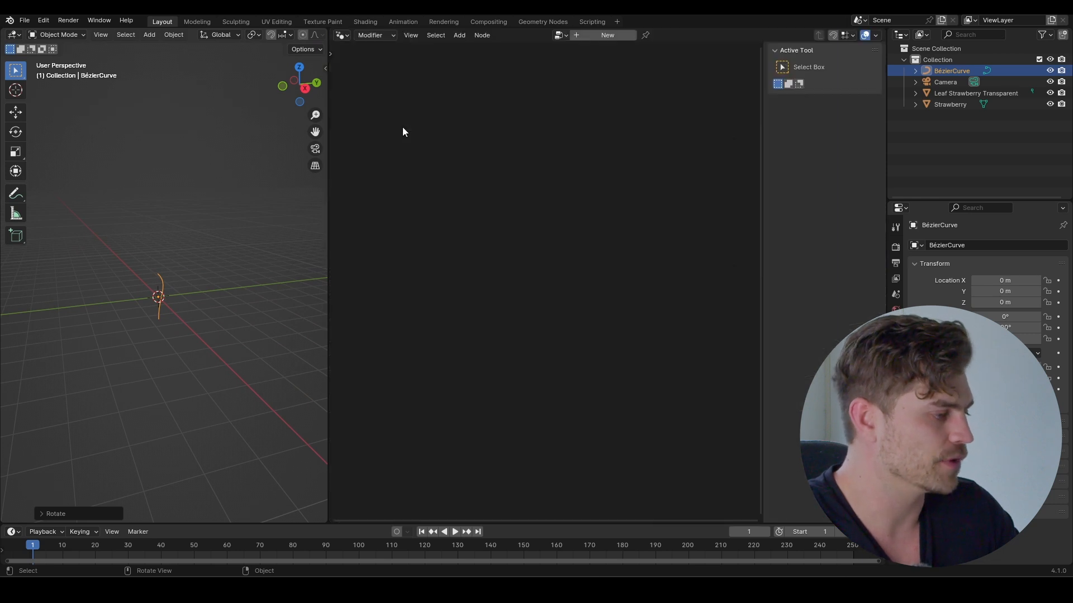
- Create a new geometry node tree for the Bézier curve and move the Group Input node further from Group Output
left_click(595, 33)
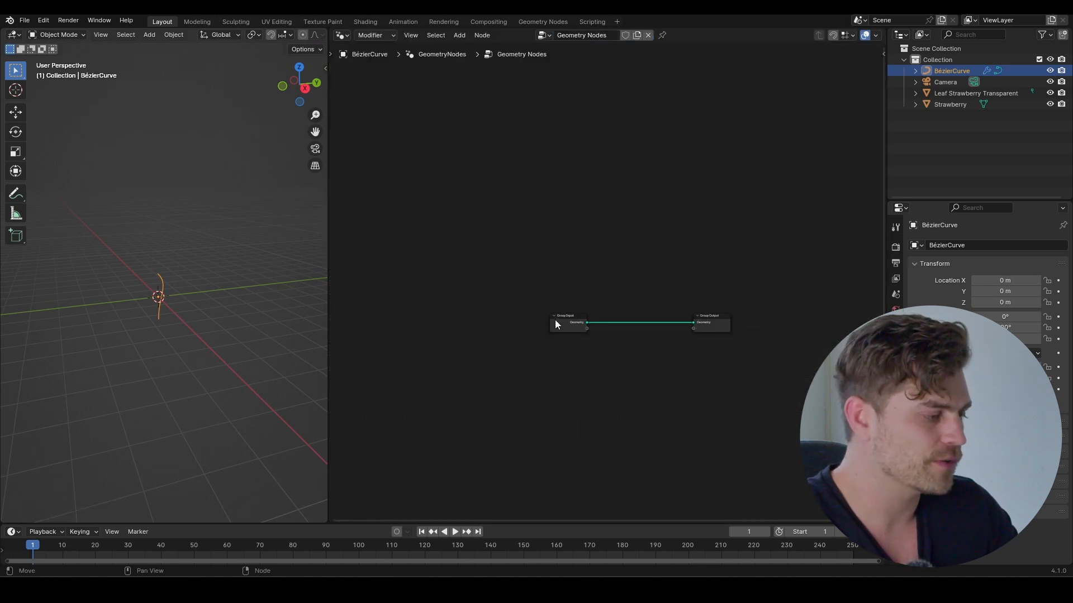
left_click_drag(555, 320, 453, 316)
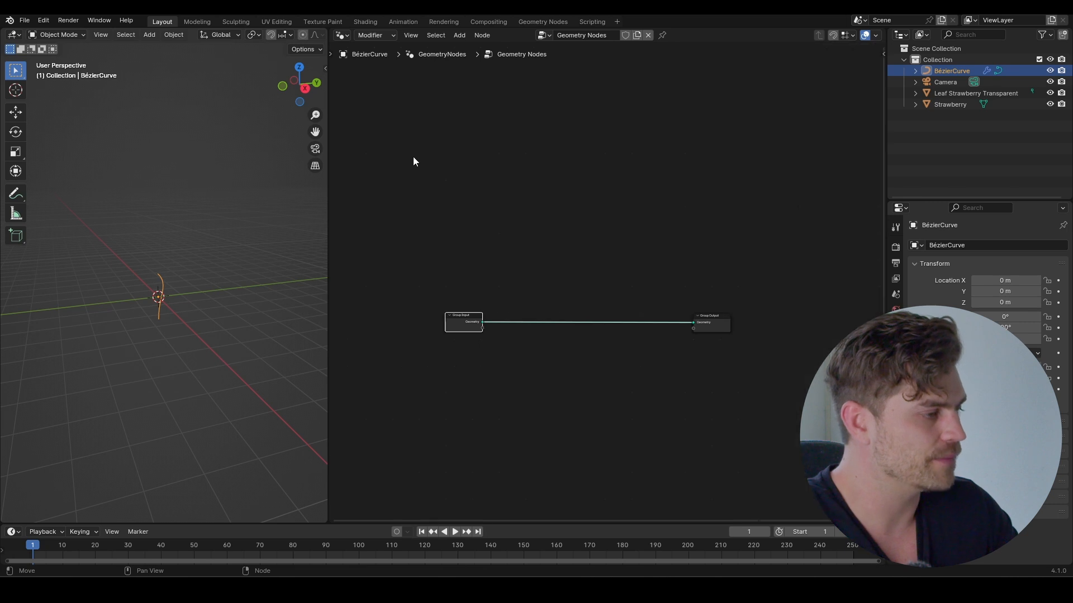
- Sketch an annotation above the nodes of a plant stem with two side leaves and a strawberry
key("t")
left_click(343, 78)
middle_click_drag(452, 179, 473, 203)
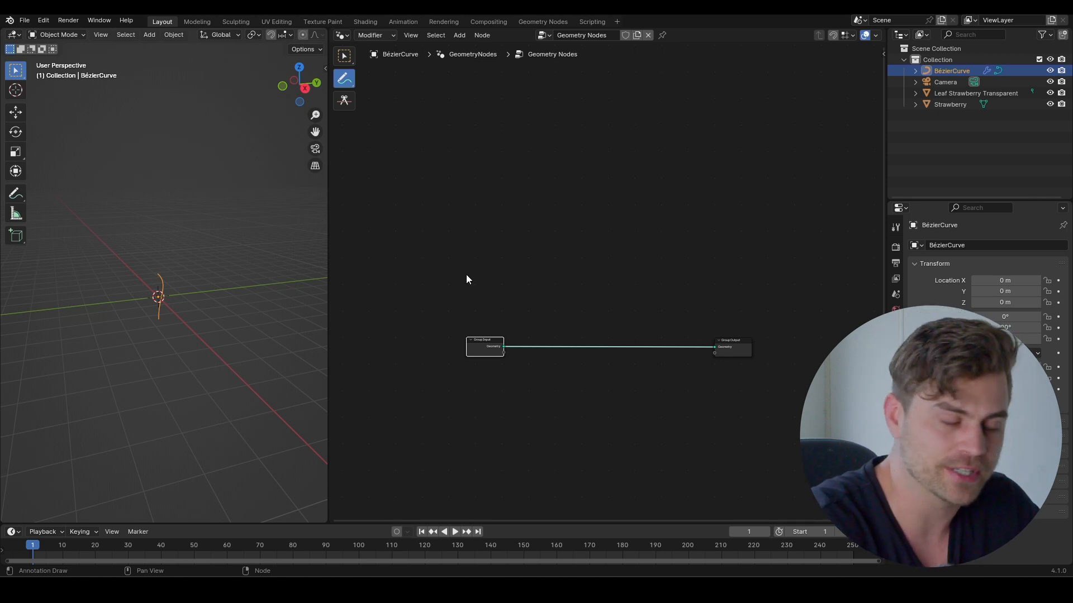
mouse_move(468, 301)
left_mouse_down()
mouse_move(486, 248)
mouse_move(483, 162)
left_mouse_up()
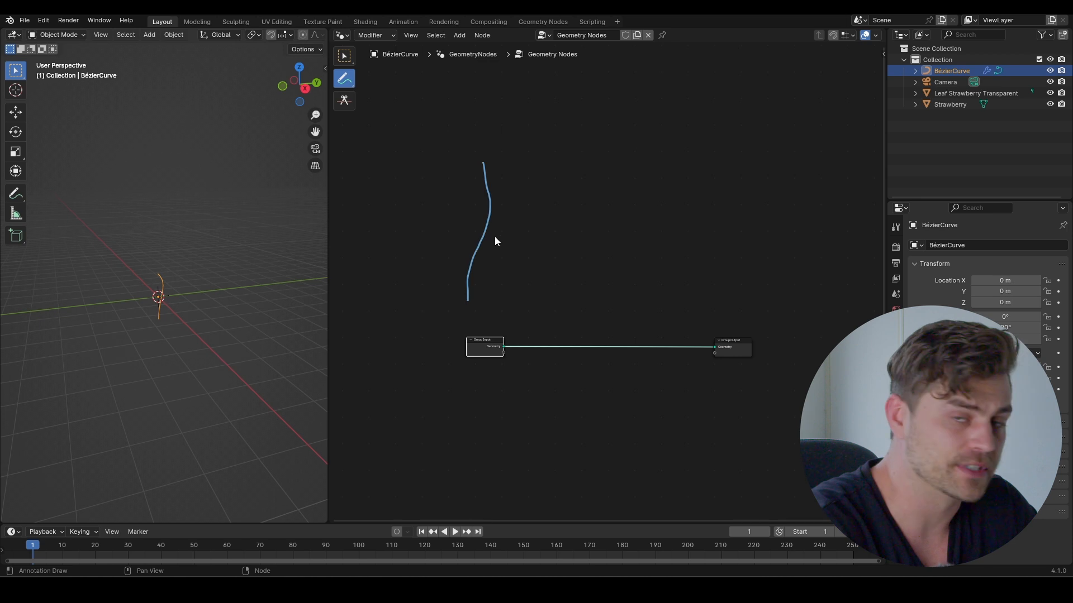
mouse_move(472, 256)
left_mouse_down()
mouse_move(460, 223)
mouse_move(439, 224)
mouse_move(447, 241)
mouse_move(465, 244)
mouse_move(506, 229)
left_mouse_up()
mouse_move(488, 190)
left_mouse_down()
mouse_move(503, 178)
mouse_move(528, 197)
mouse_move(549, 191)
mouse_move(513, 170)
mouse_move(510, 193)
left_mouse_up()
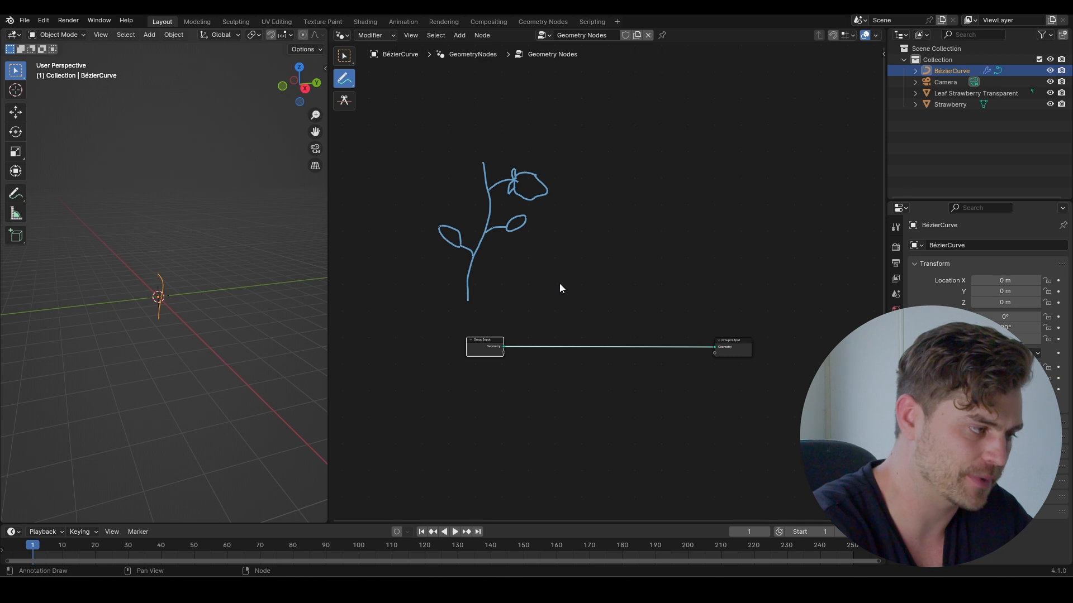
- Sketch a second annotation of a thick stem with dots along it, a hanging leaf and a seeded strawberry
mouse_move(547, 295)
left_mouse_down()
mouse_move(606, 176)
mouse_move(587, 246)
mouse_move(547, 297)
left_mouse_up()
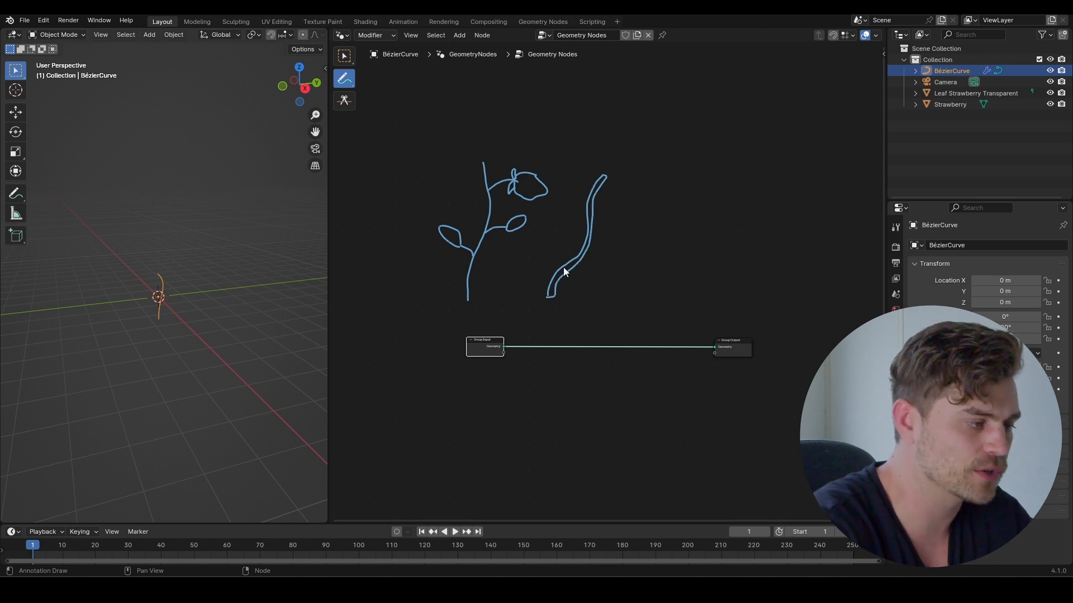
left_click(590, 220)
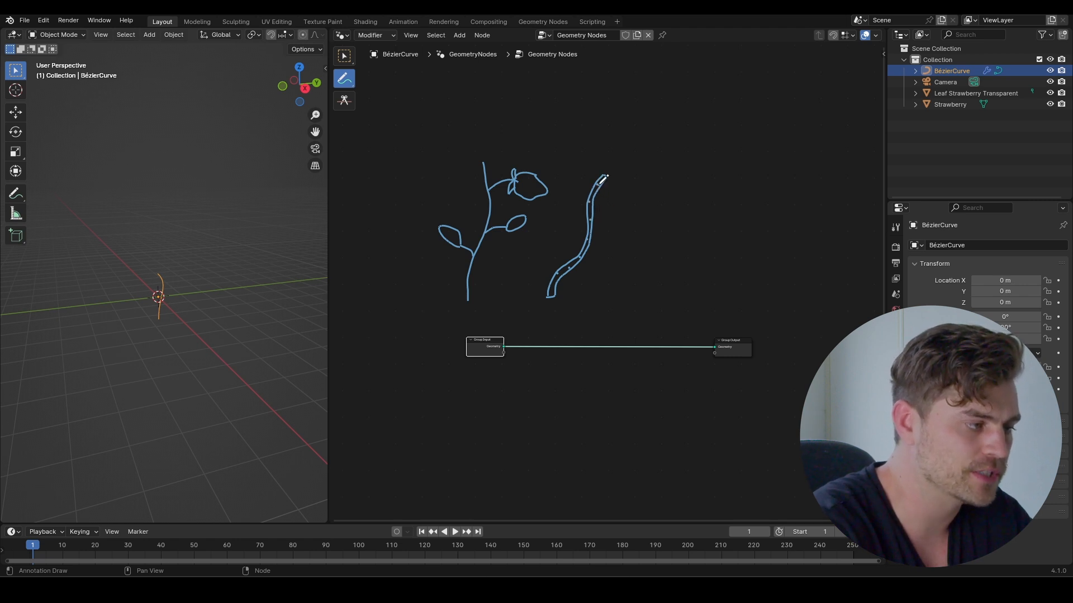
mouse_move(599, 185)
left_mouse_down()
mouse_move(619, 192)
mouse_move(641, 232)
mouse_move(638, 217)
mouse_move(594, 241)
mouse_move(609, 241)
left_mouse_up()
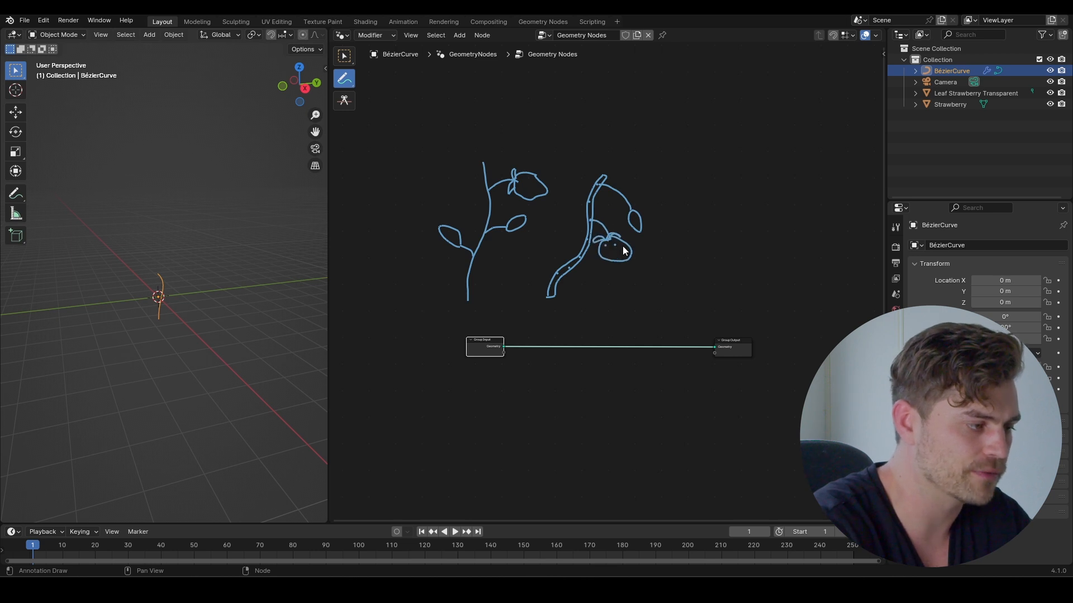
left_click(613, 251)
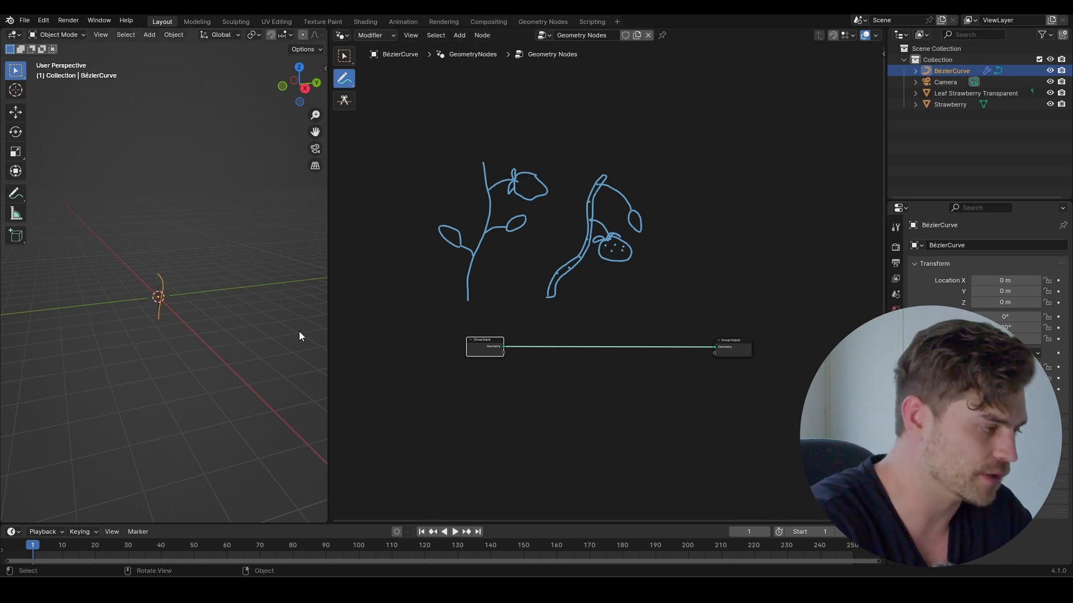
- Switch from annotating back to selecting and move the Group Input node further away from the Group Output node
left_click_drag(492, 346, 421, 353)
key("ctrl+z")
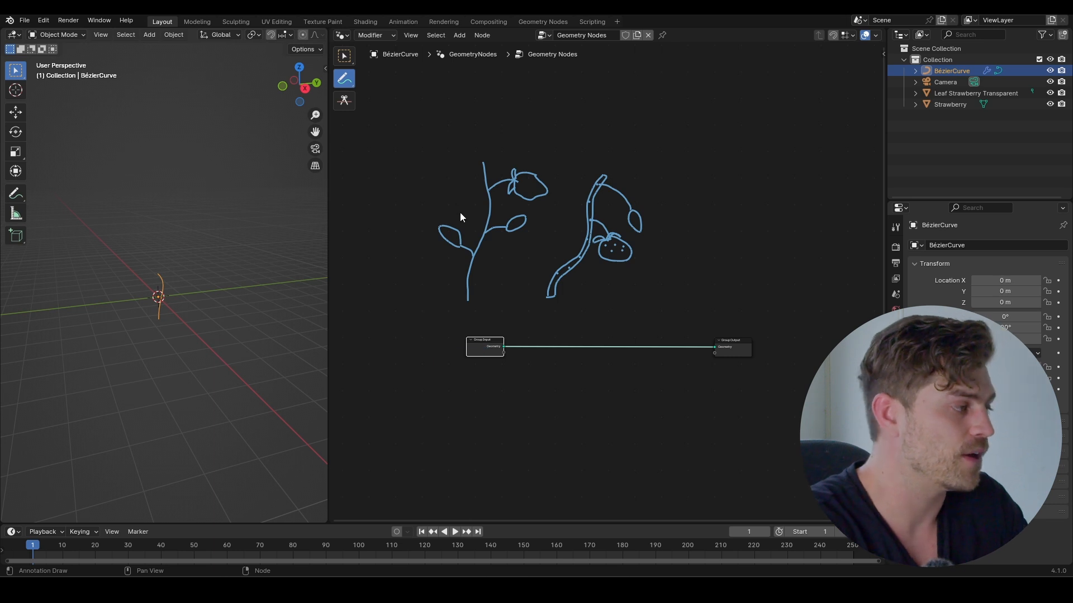
middle_click_drag(163, 317, 173, 370)
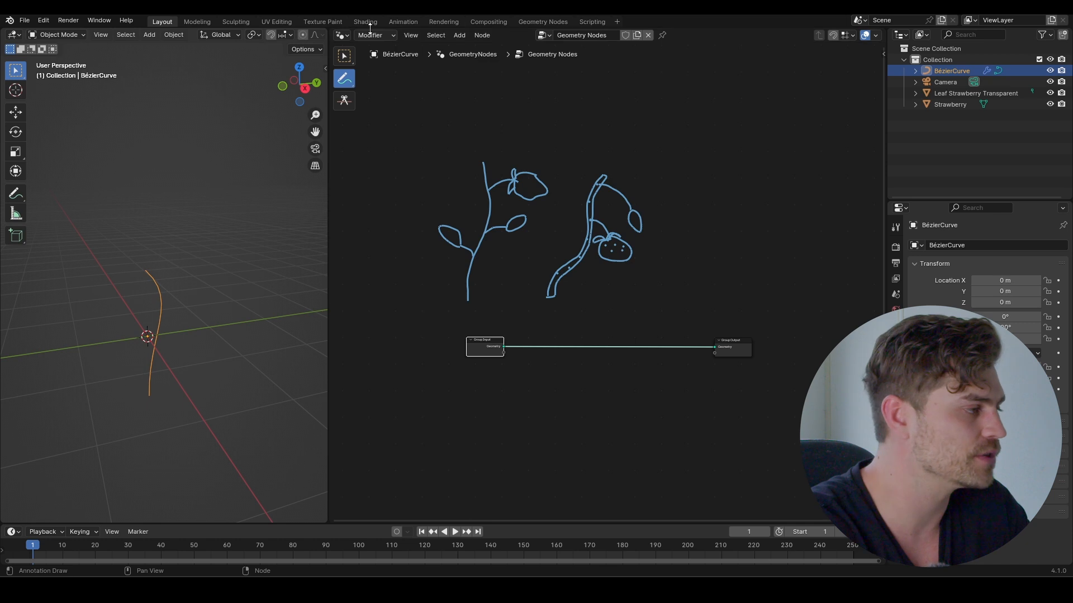
left_click(344, 56)
left_click_drag(481, 352, 415, 353)
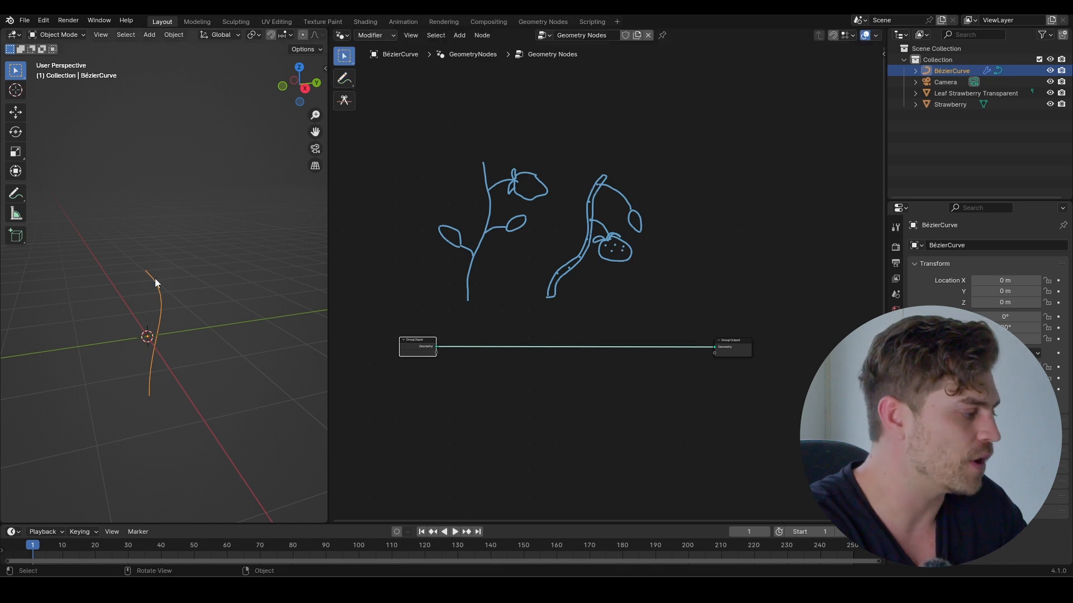
middle_click_drag(484, 324, 545, 320)
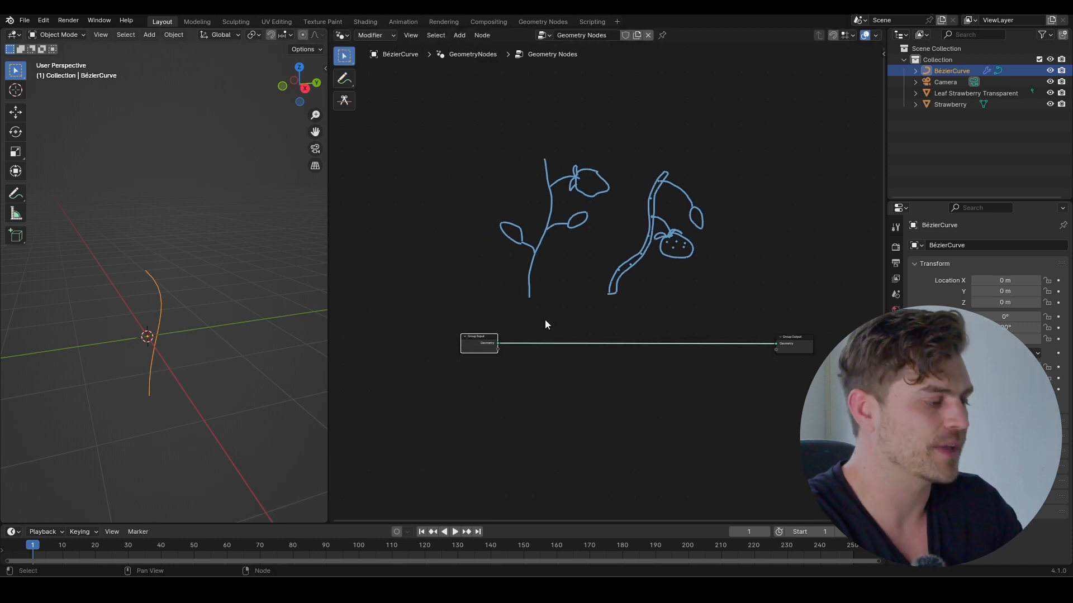
key("shift+a")
type("curve")
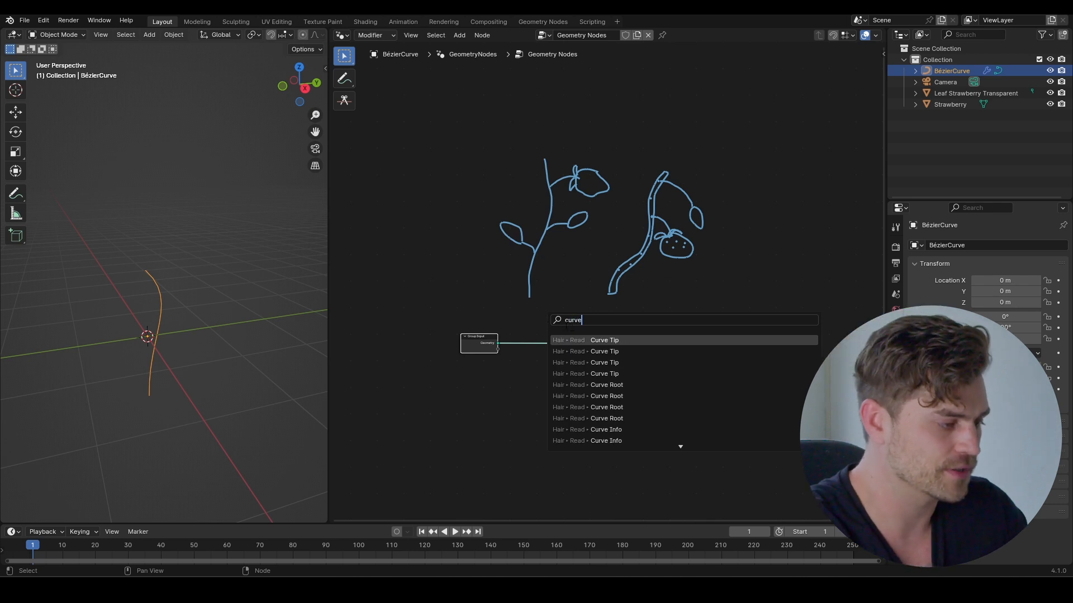
scroll(626, 371, "down", 17)
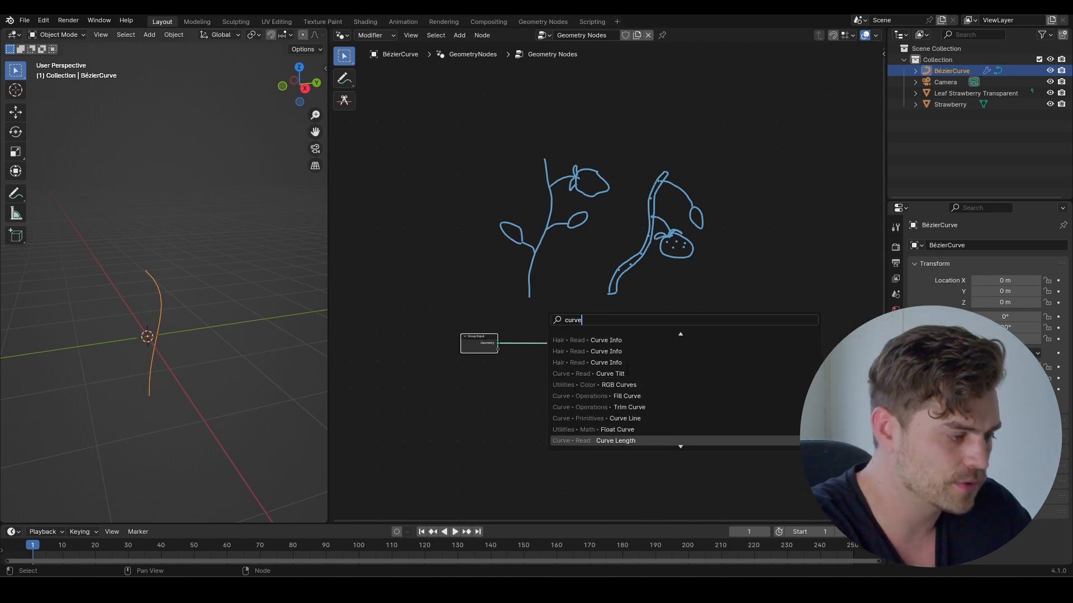
scroll(627, 371, "down", 3)
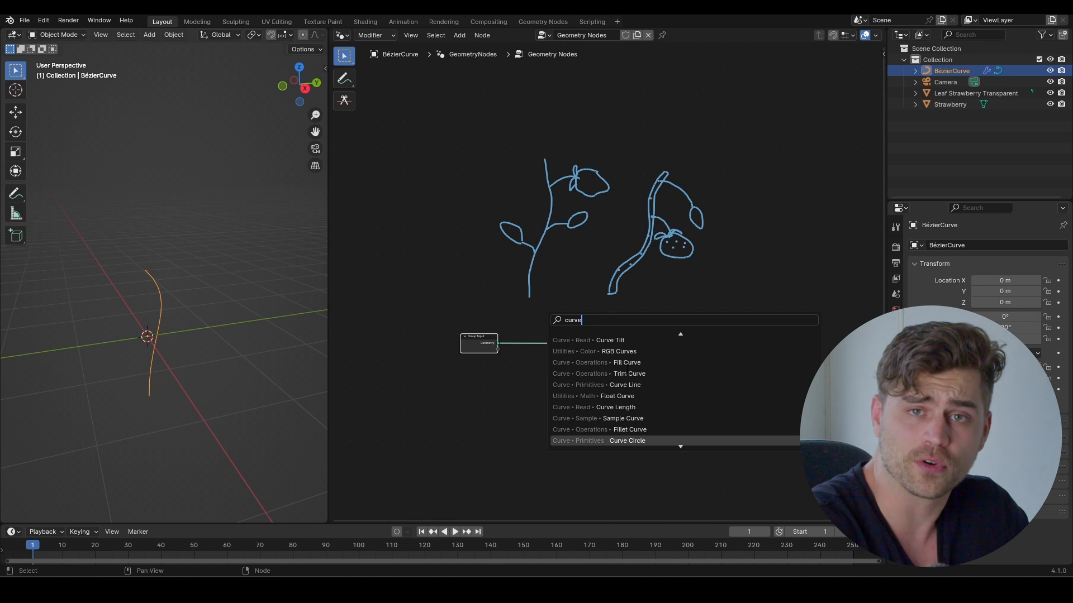
key("Escape")
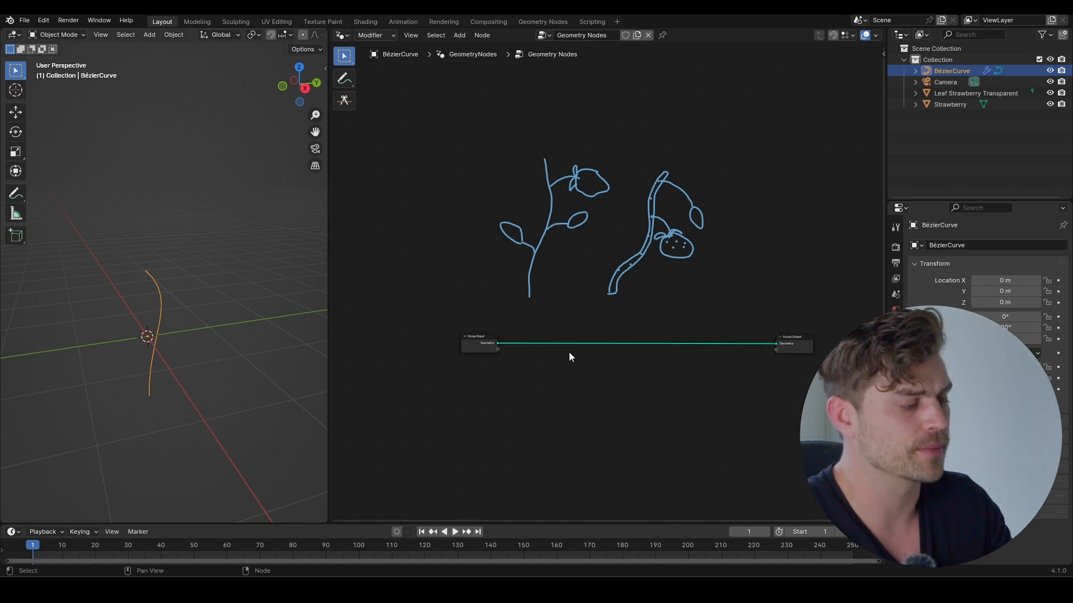
- Insert a Set Curve Radius node on the link right after the Group Input node
key("shift+a")
type("set curve ra")
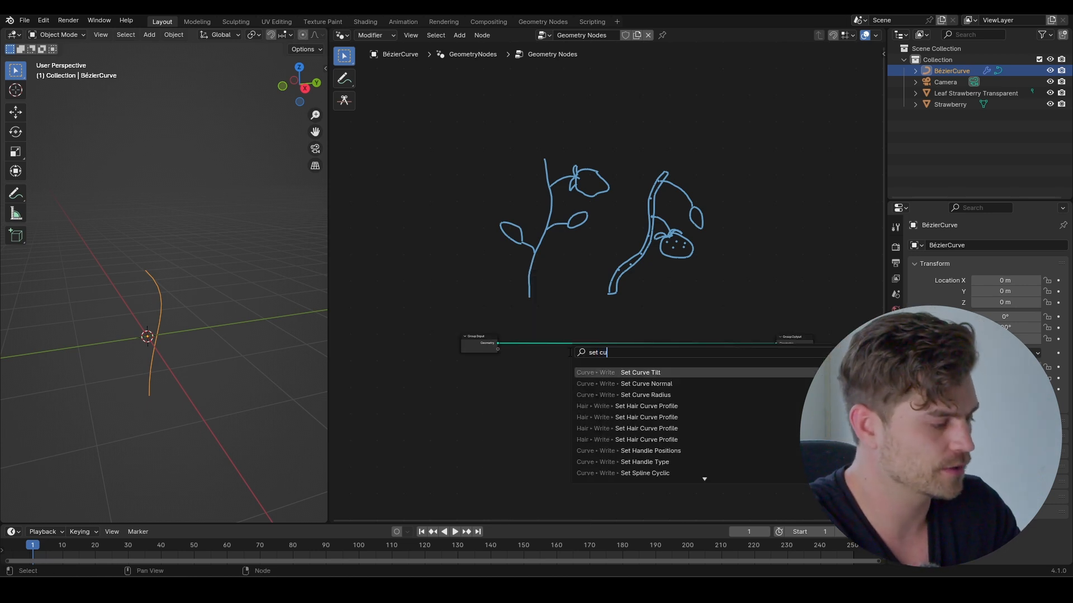
key("Return")
left_click(553, 342)
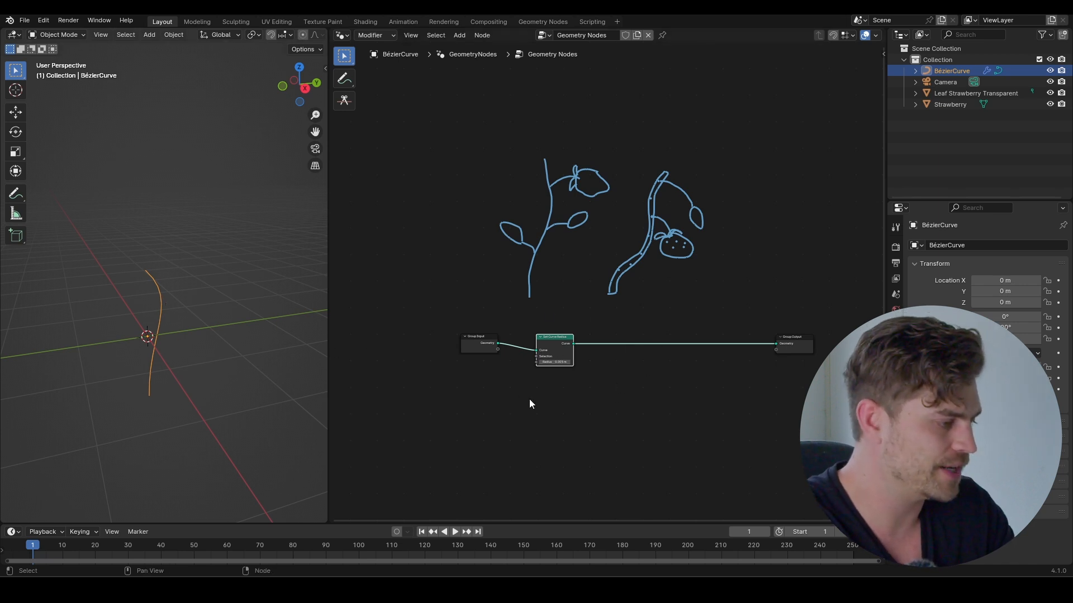
scroll(528, 391, "up", 3)
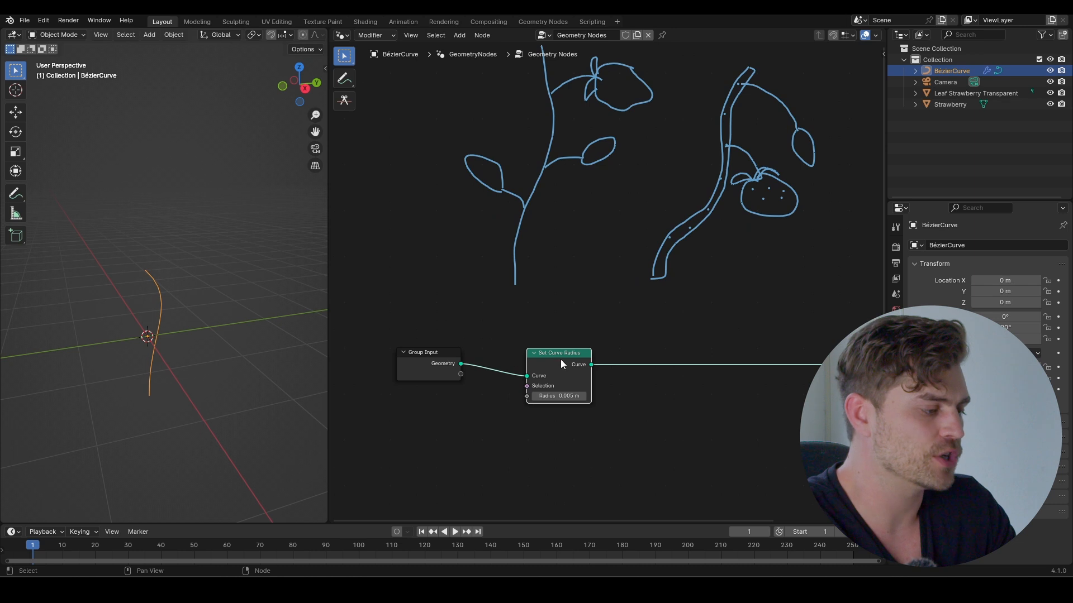
left_click_drag(561, 361, 575, 391)
middle_click_drag(180, 410, 199, 364)
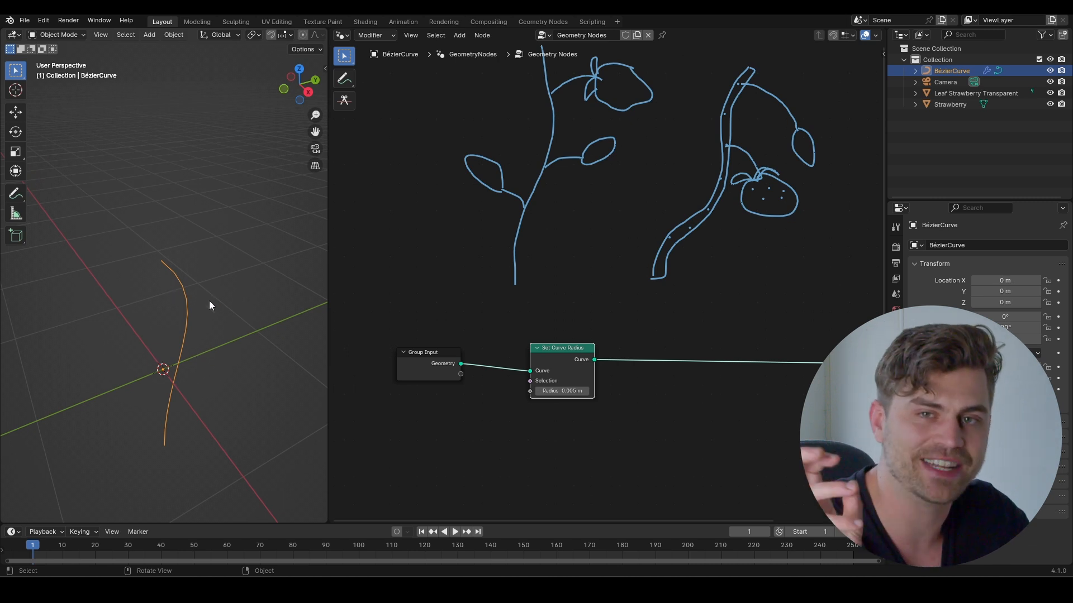
- Insert a Curve to Mesh node on the link between the Set Curve Radius and Group Output nodes
scroll(379, 319, "down", 1)
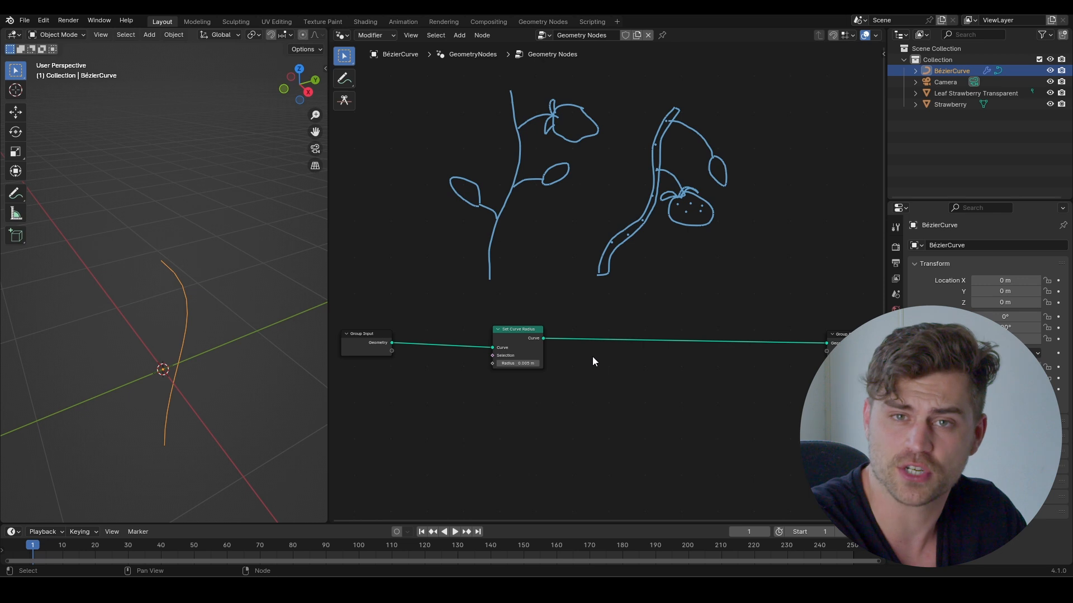
key("shift+a")
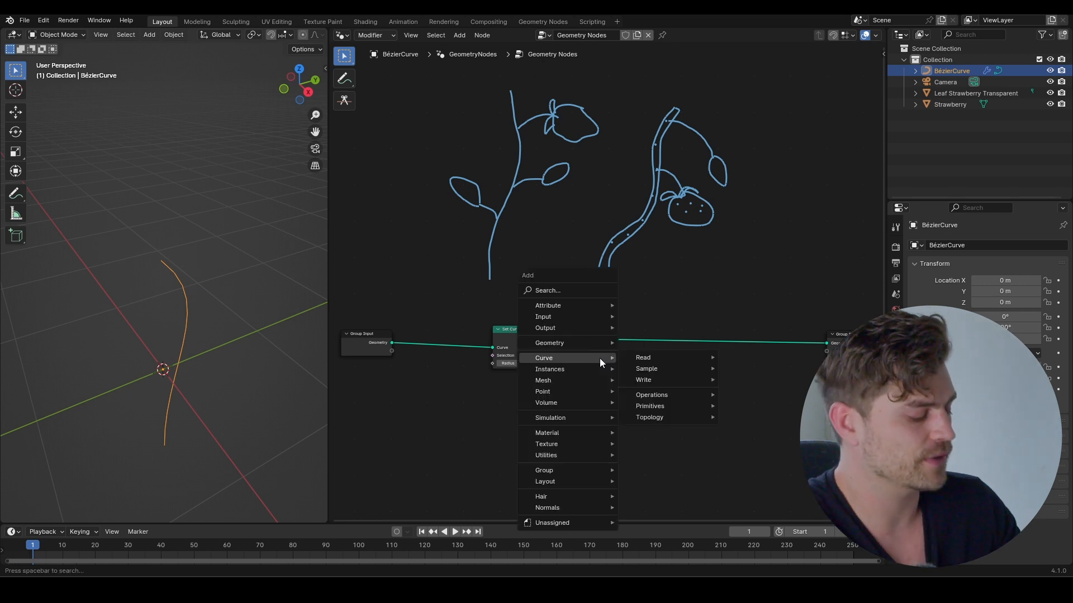
type("curve to m")
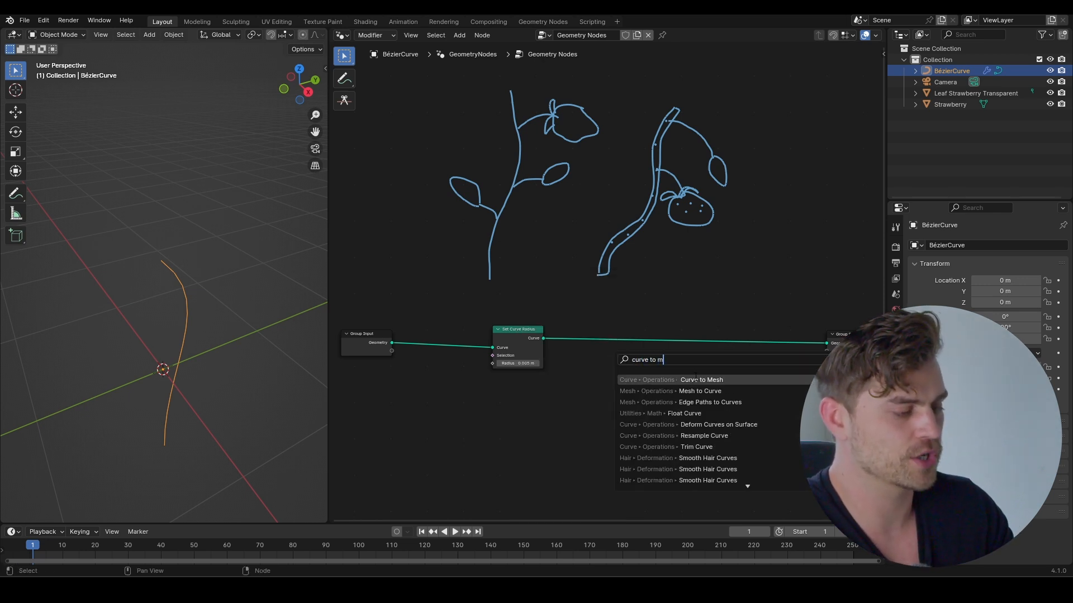
key("Return")
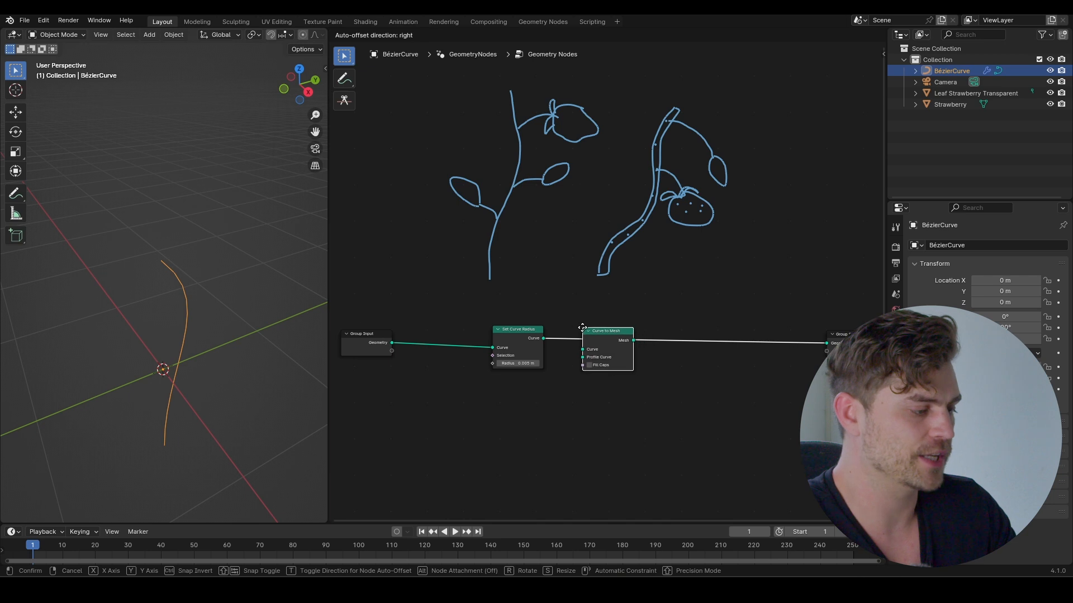
left_click(582, 332)
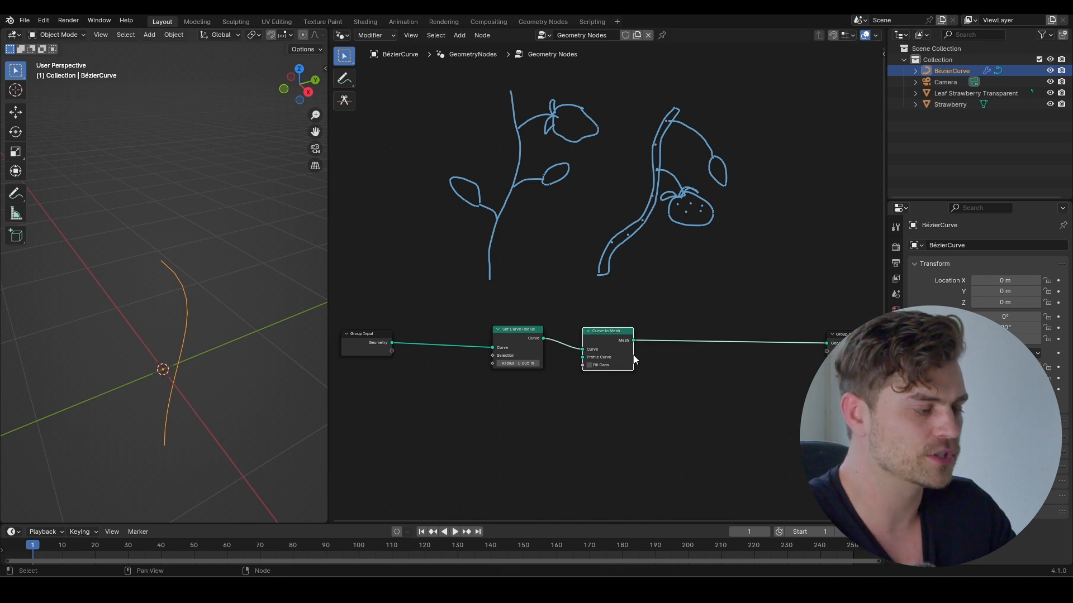
scroll(635, 360, "up", 5)
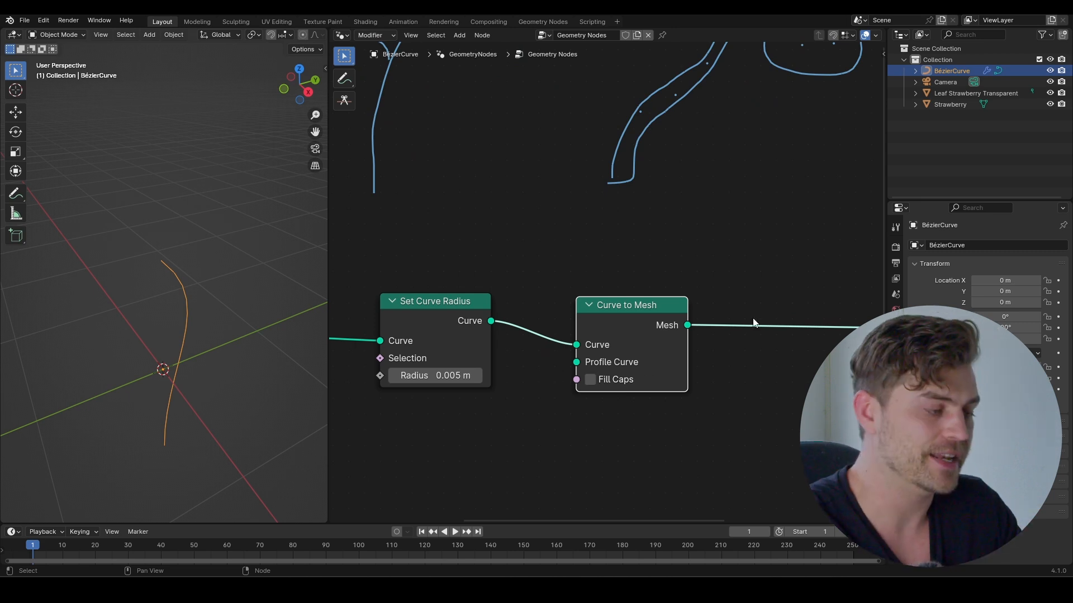
- Add a Curve Circle node and connect its Curve output to the Profile Curve input of the Curve to Mesh node
scroll(619, 332, "down", 3)
key("shift+a")
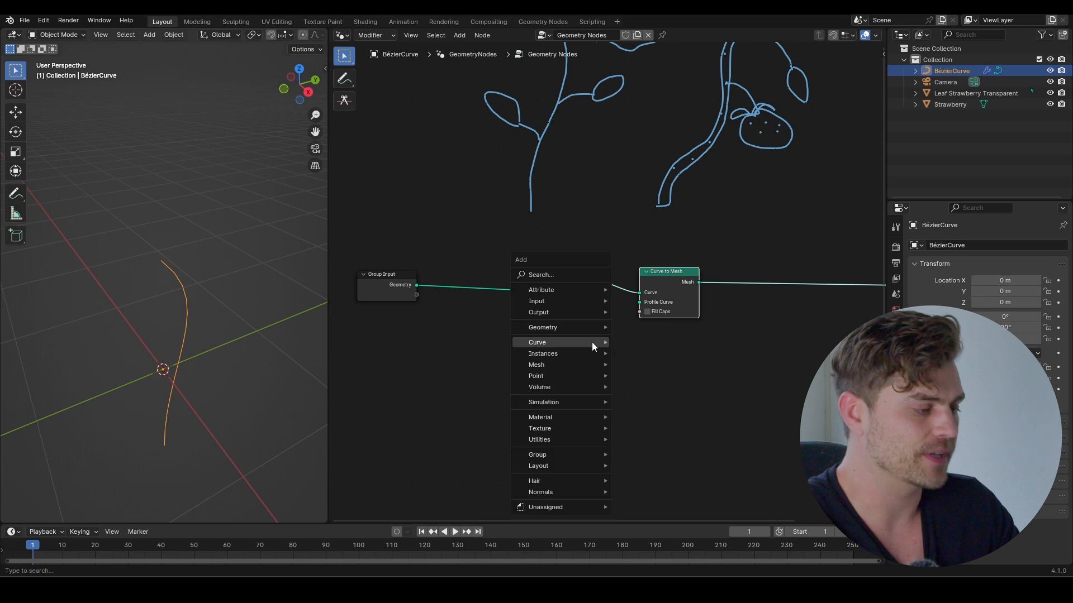
type("curvecircl")
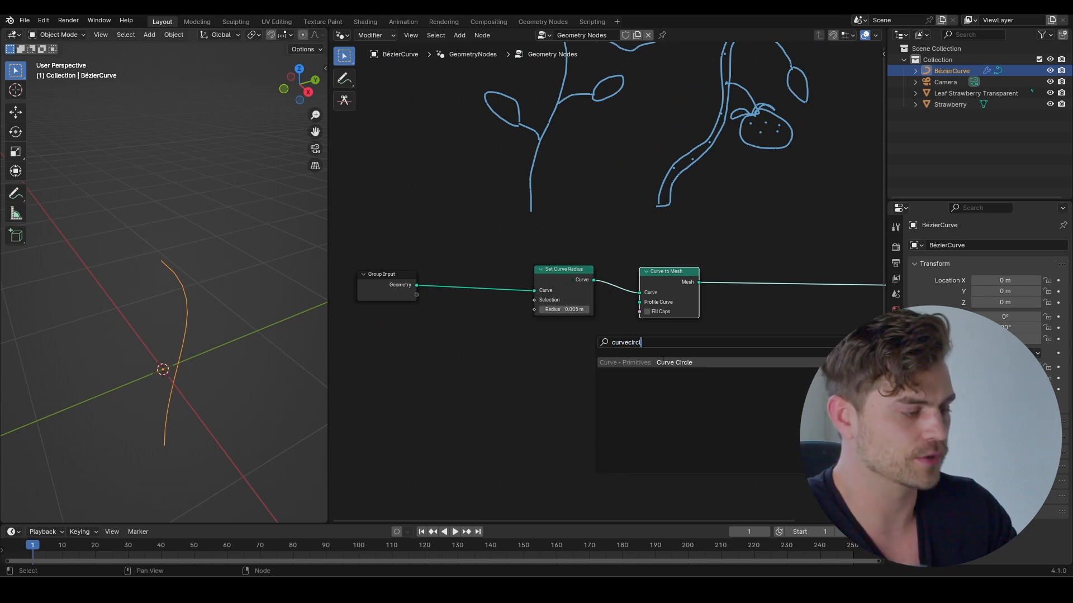
key("Return")
left_click(569, 358)
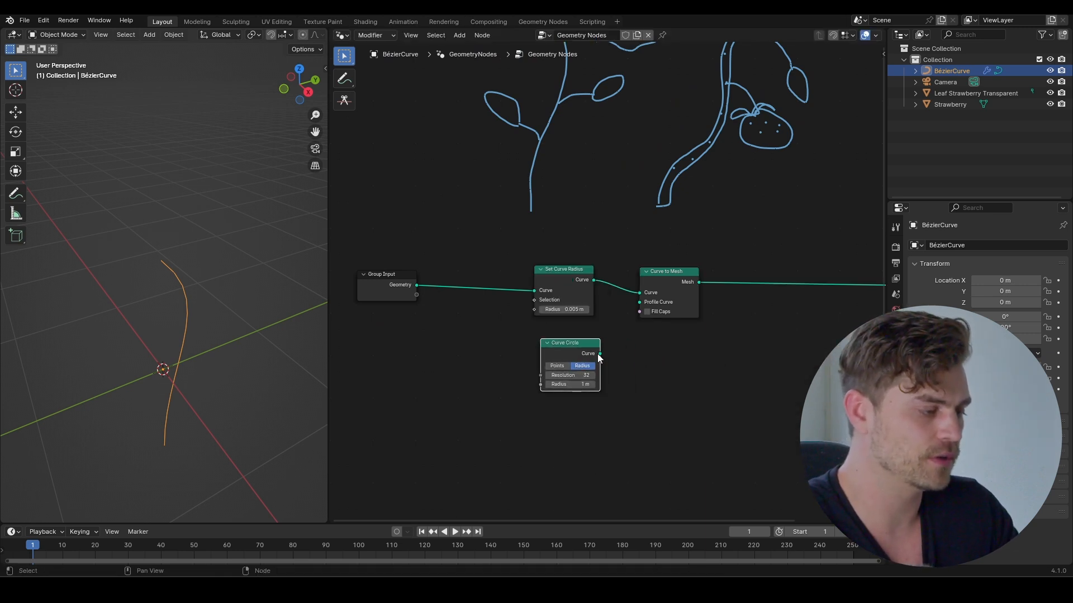
left_click_drag(600, 353, 638, 303)
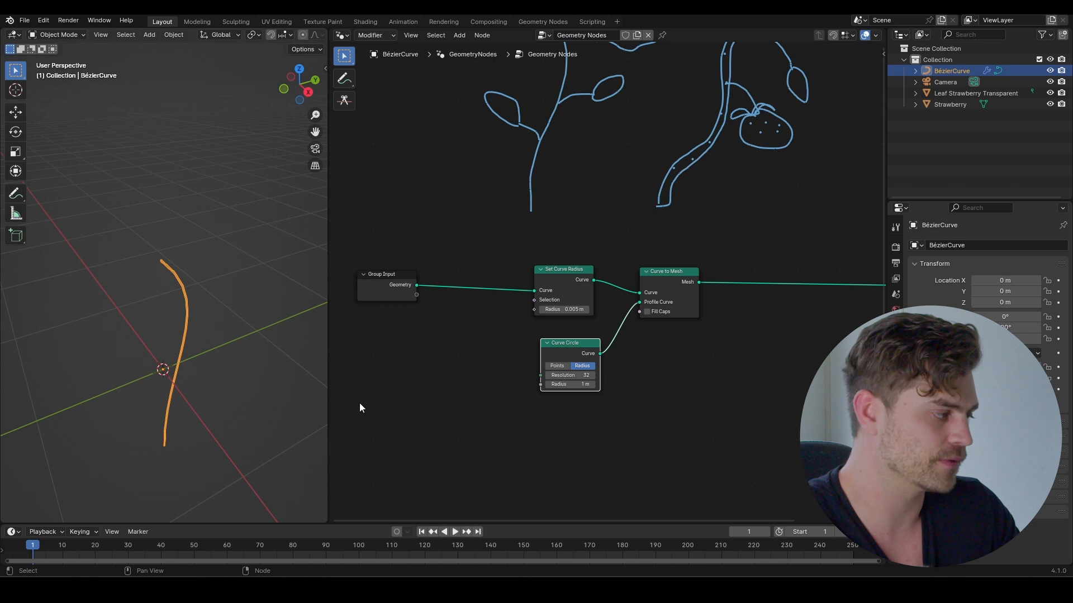
- Thicken the stem by raising the Radius on the Set Curve Radius node to 0.125 m
scroll(229, 344, "up", 10)
scroll(233, 340, "down", 8)
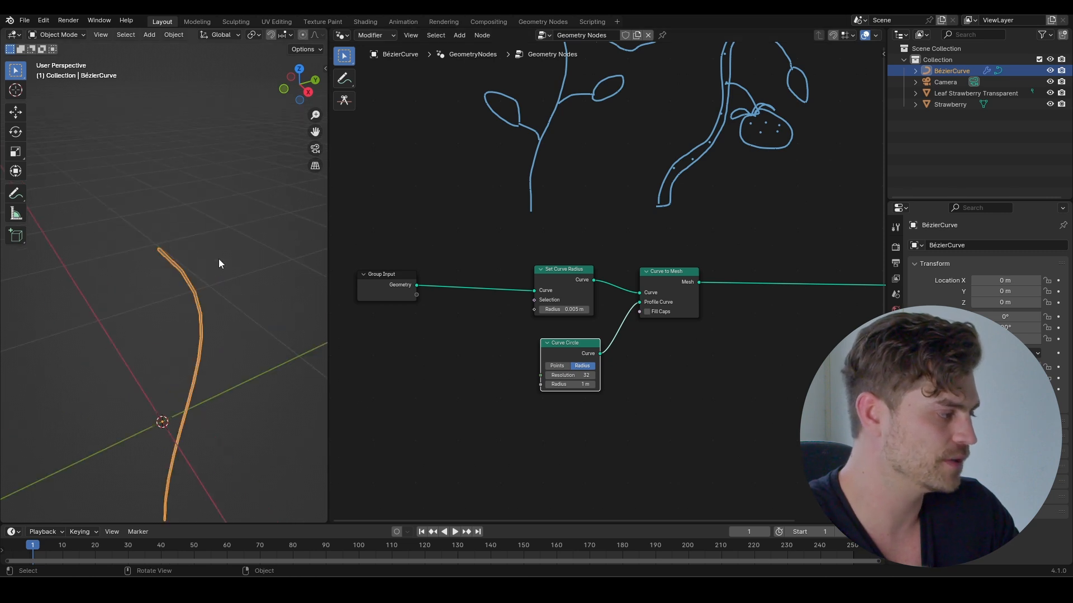
left_click(205, 295)
left_click(194, 288)
scroll(532, 302, "up", 2)
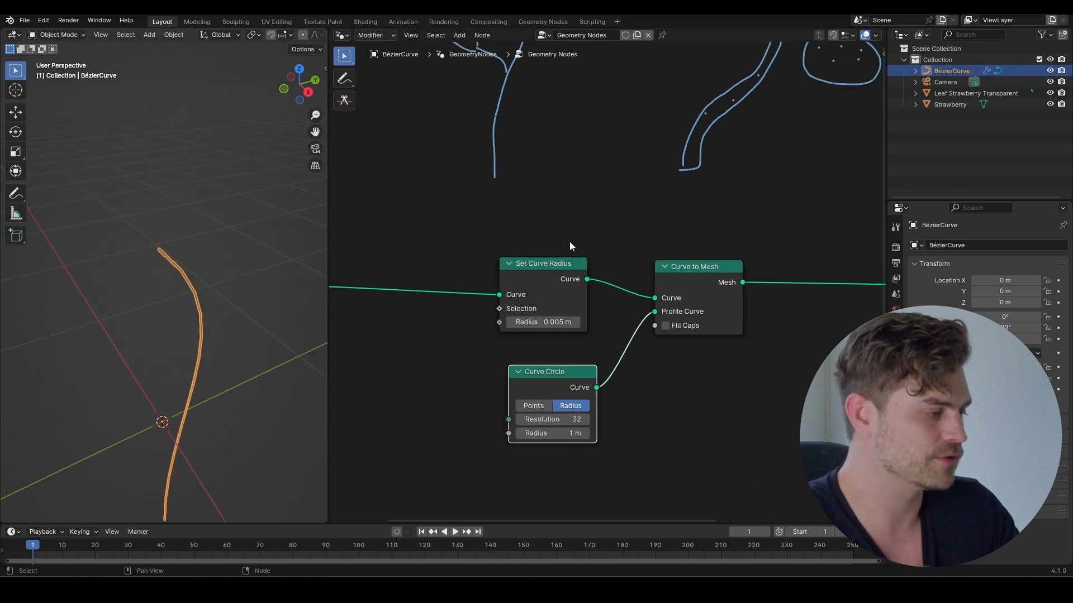
scroll(559, 330, "down", 1)
left_click_drag(559, 320, 606, 320)
left_click_drag(606, 319, 553, 319)
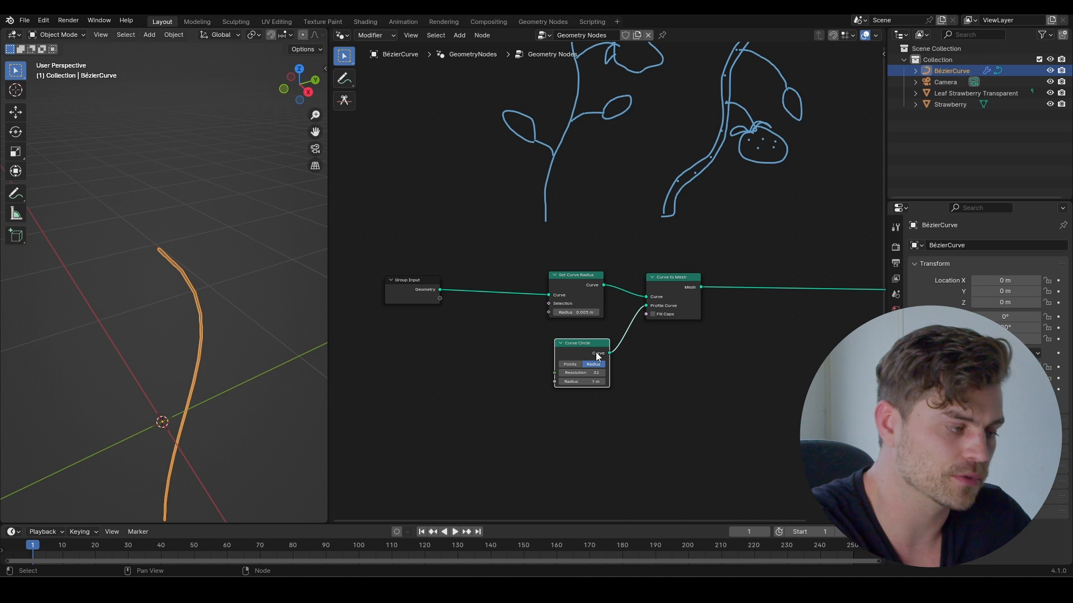
mouse_move(596, 354)
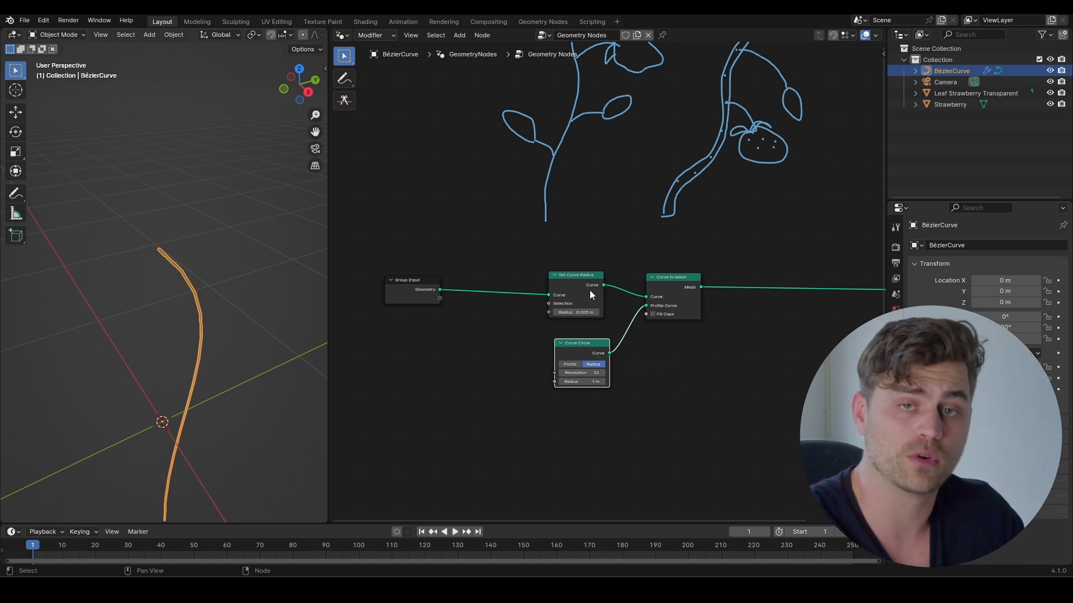
mouse_move(576, 312)
left_mouse_down()
mouse_move(606, 313)
mouse_move(595, 312)
left_mouse_up()
scroll(196, 343, "down", 10)
middle_click_drag(196, 343, 188, 374)
scroll(173, 318, "up", 6)
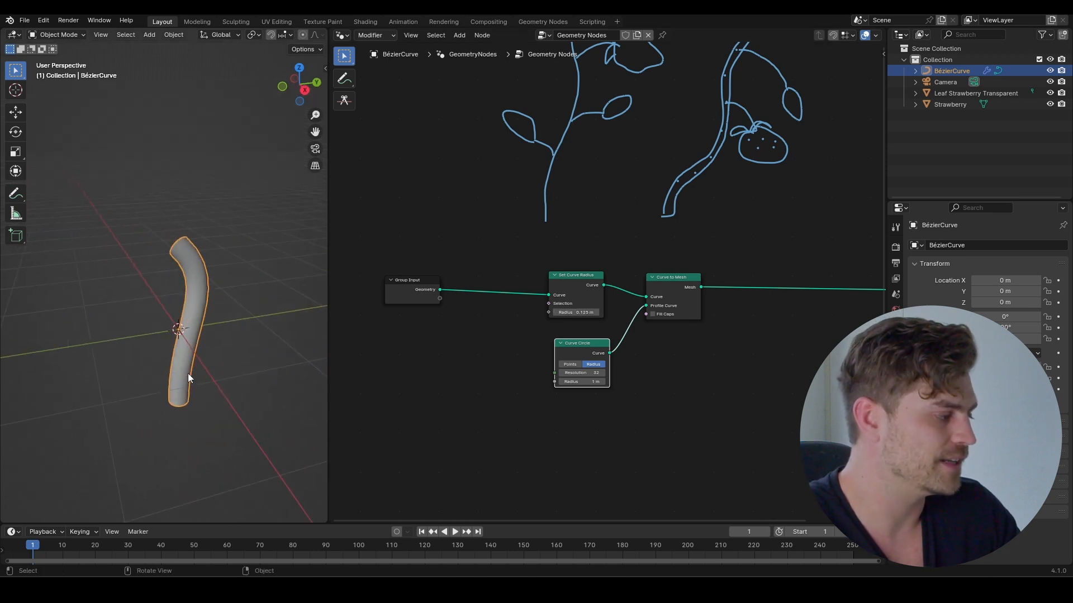
scroll(608, 184, "down", 1)
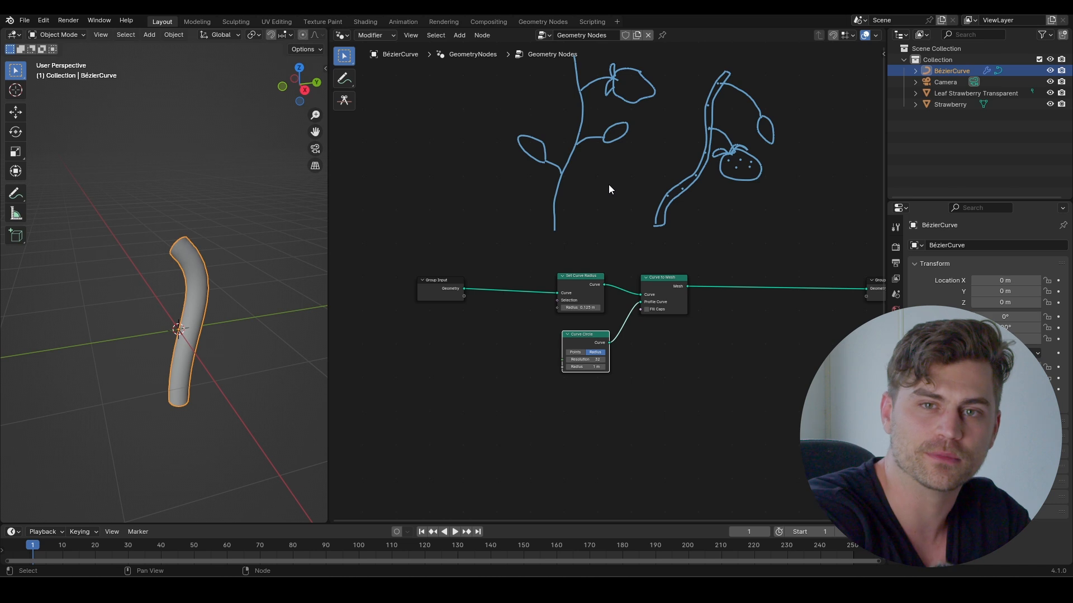
scroll(616, 271, "up", 1)
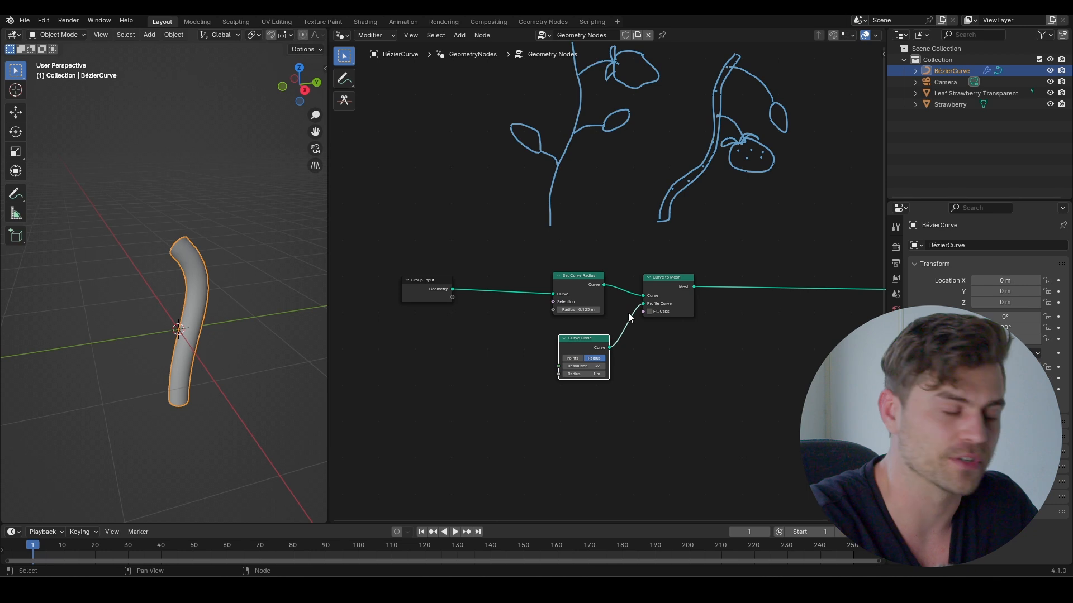
left_click_drag(584, 336, 581, 336)
middle_click_drag(188, 403, 171, 391)
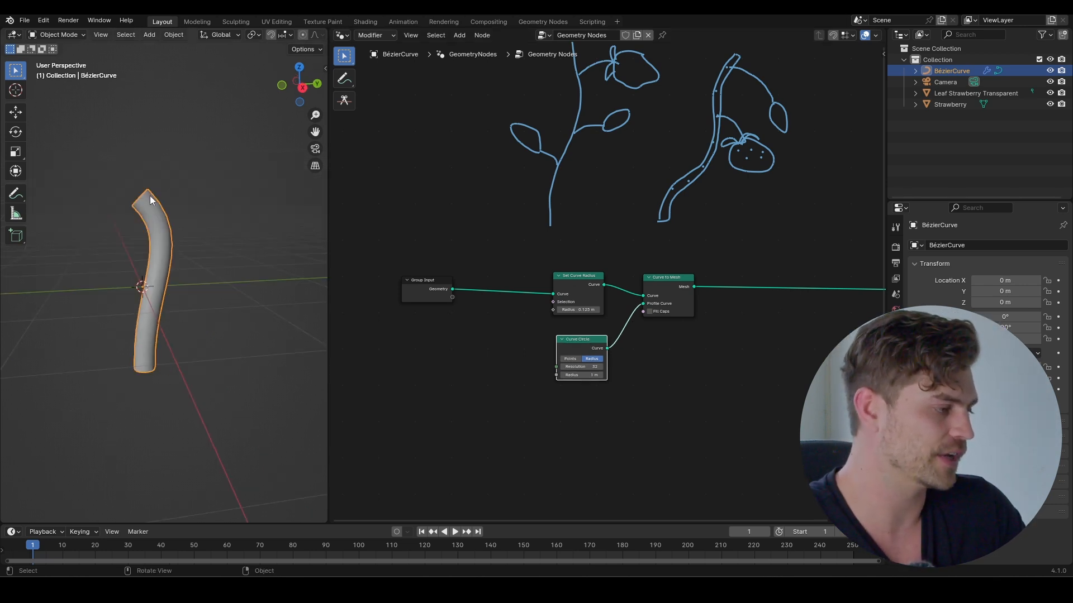
middle_click_drag(495, 320, 525, 331)
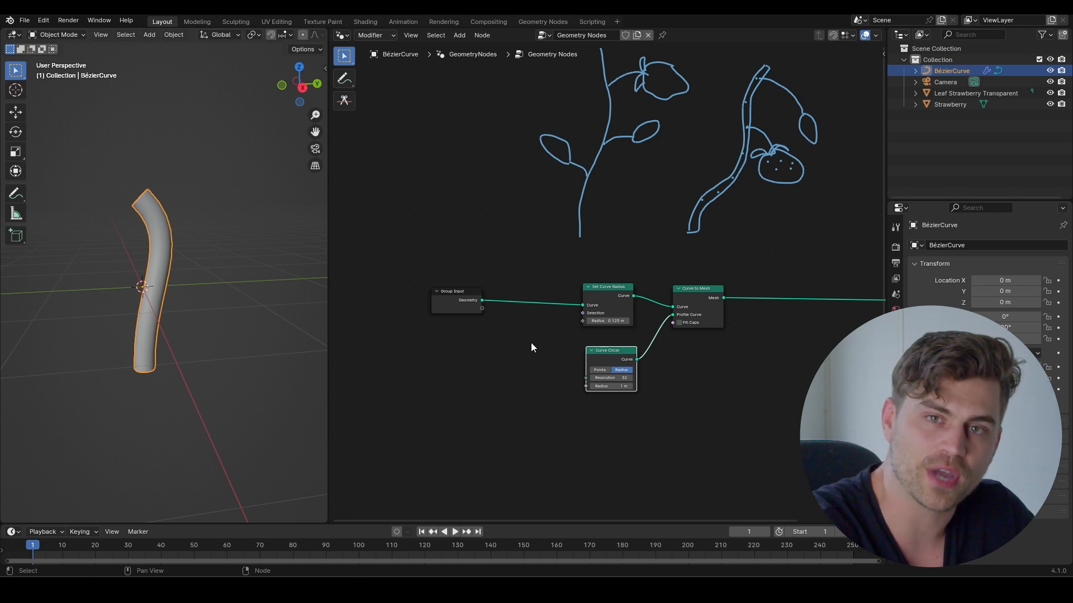
scroll(606, 285, "up", 1)
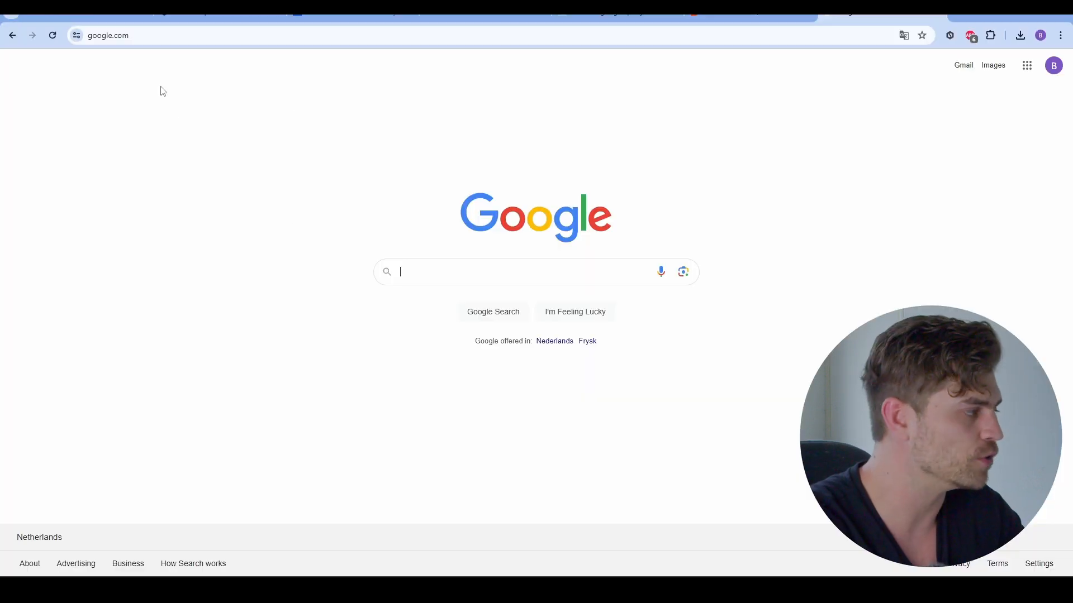
- Switch to the web browser and search Google for "How to change the curve radius at the end of a curve in geometry nodes blender"
type("How to change the curve radius ")
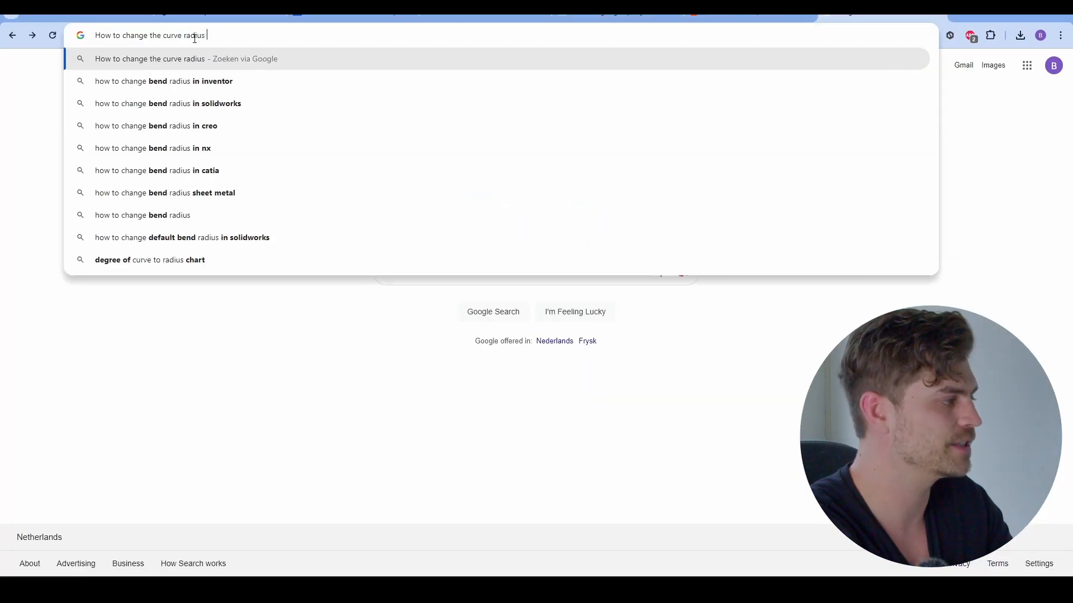
type("at the end of a curv")
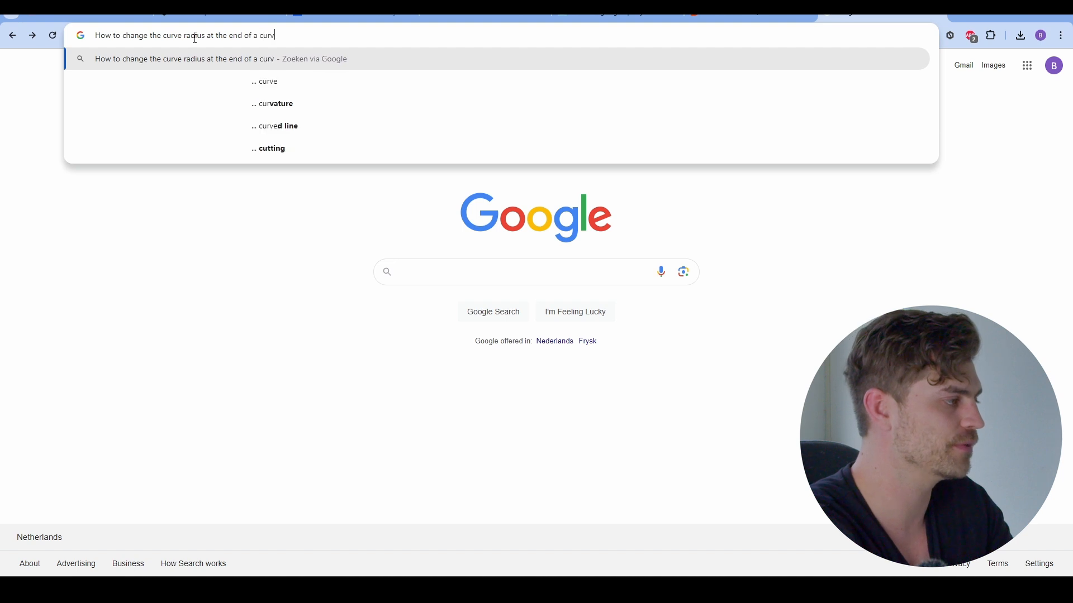
type("e in geometry nodes")
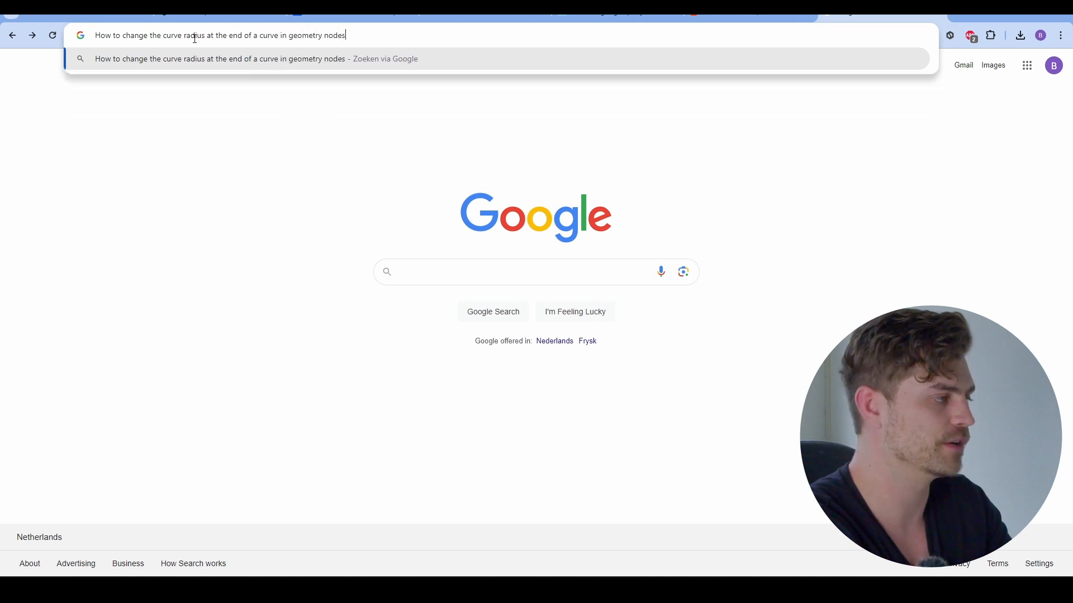
type(" blender")
key("Return")
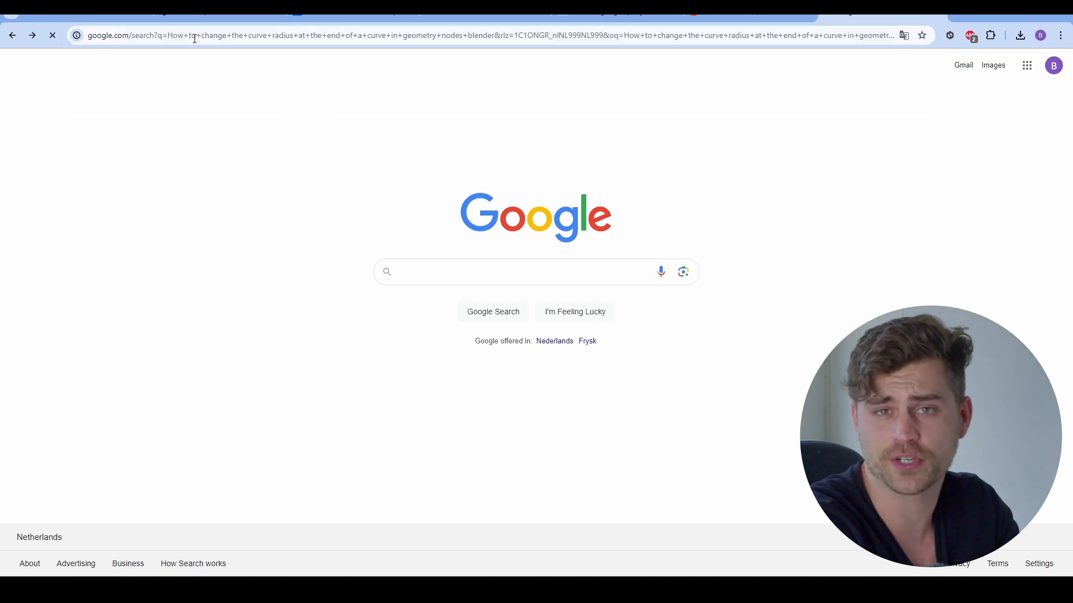
- Read the Reddit result about changing a curve's radius with a Float Curve node and curve parameter, and switch back to Blender
scroll(99, 212, "down", 10)
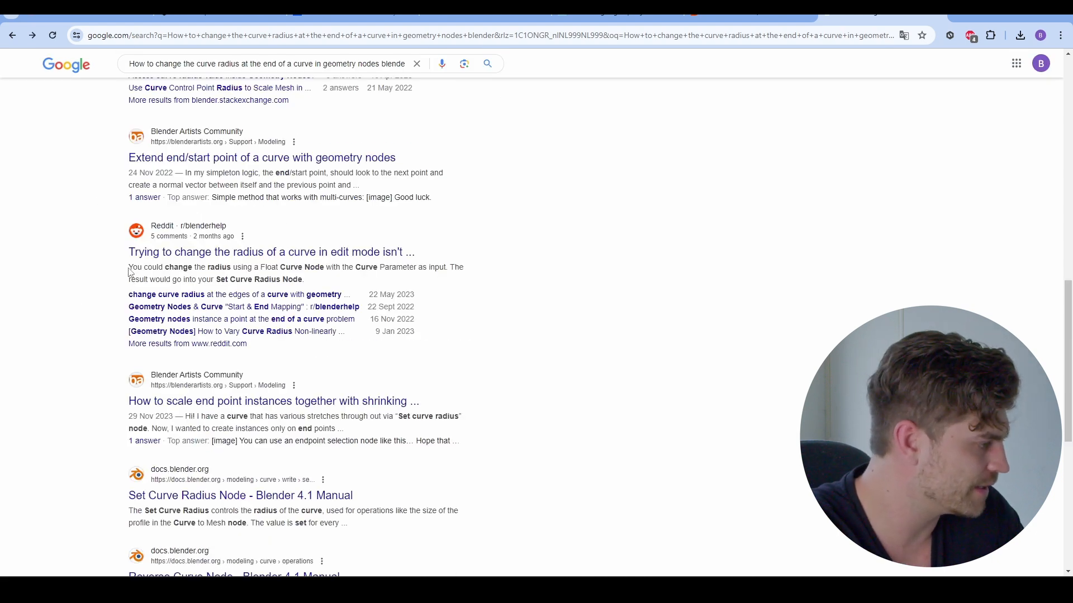
left_click_drag(129, 268, 158, 269)
left_click(172, 267)
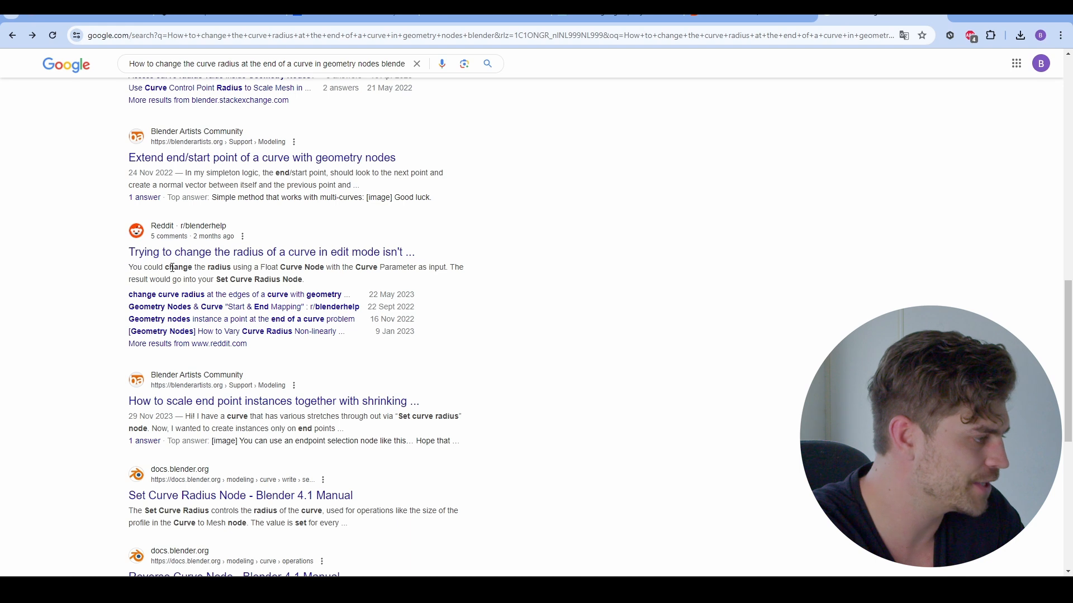
left_click_drag(266, 267, 453, 270)
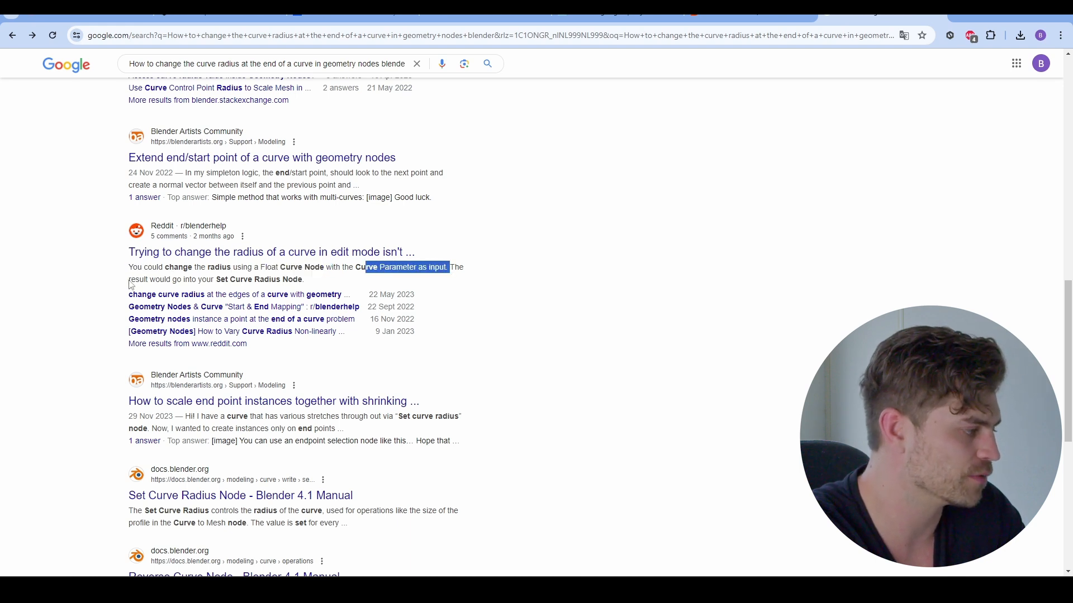
left_click_drag(129, 281, 313, 284)
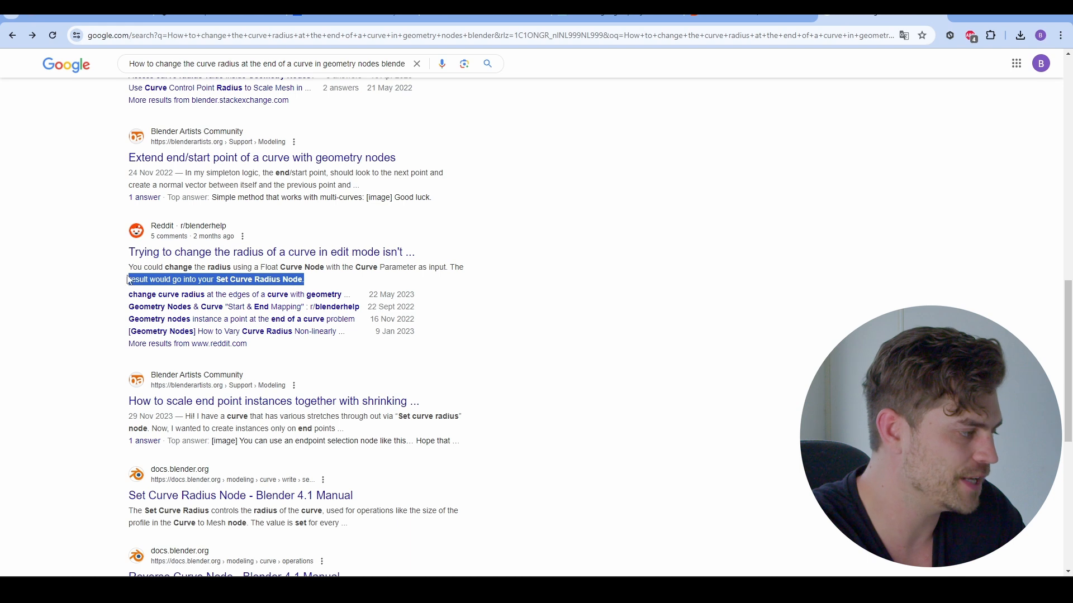
left_click(70, 281)
left_click_drag(358, 267, 417, 268)
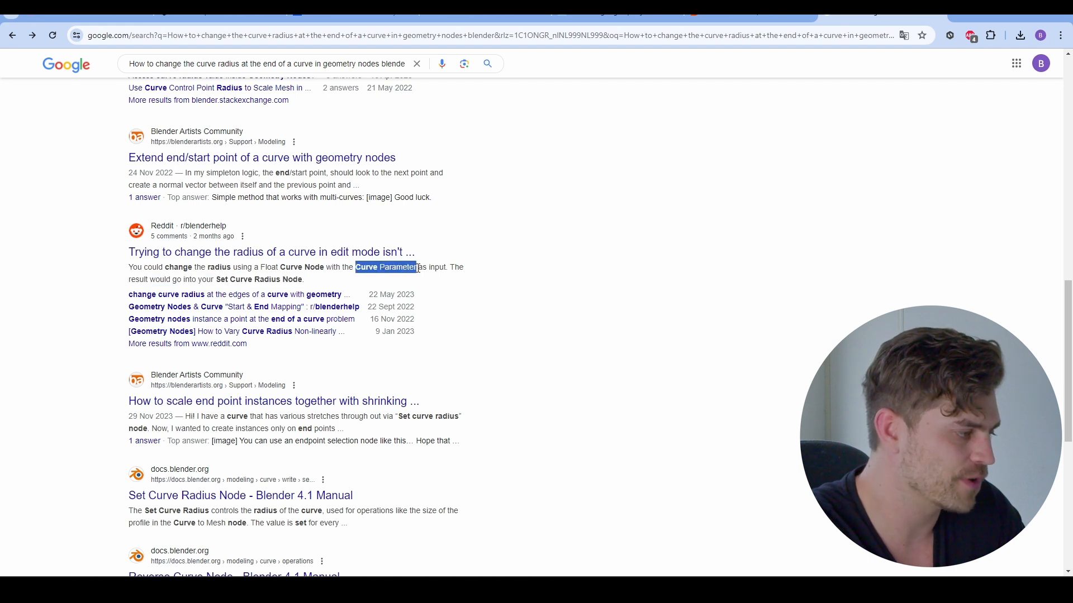
key("alt+Tab")
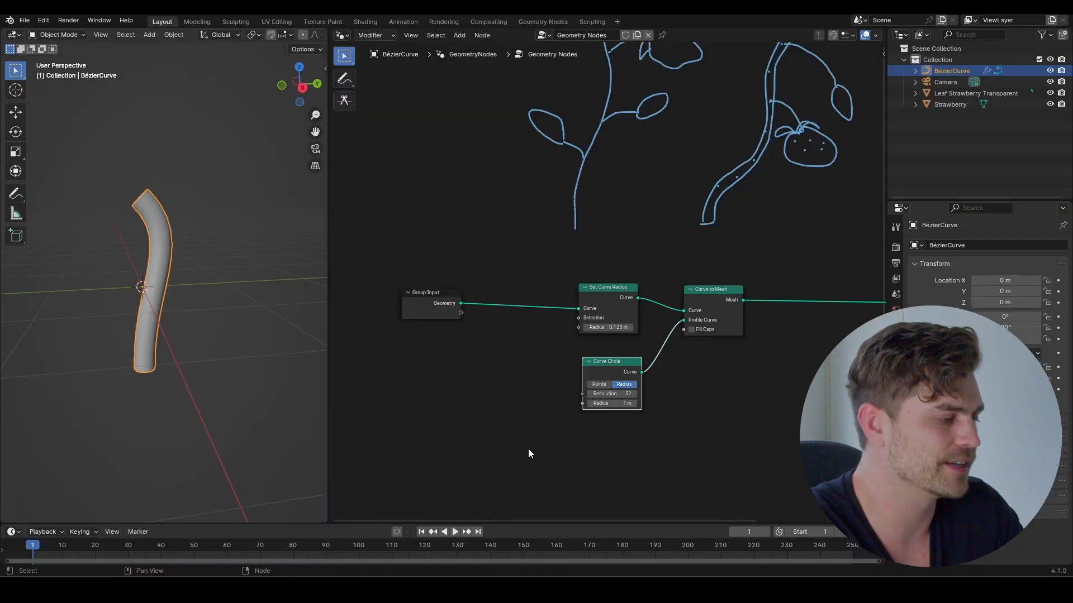
key("shift+a")
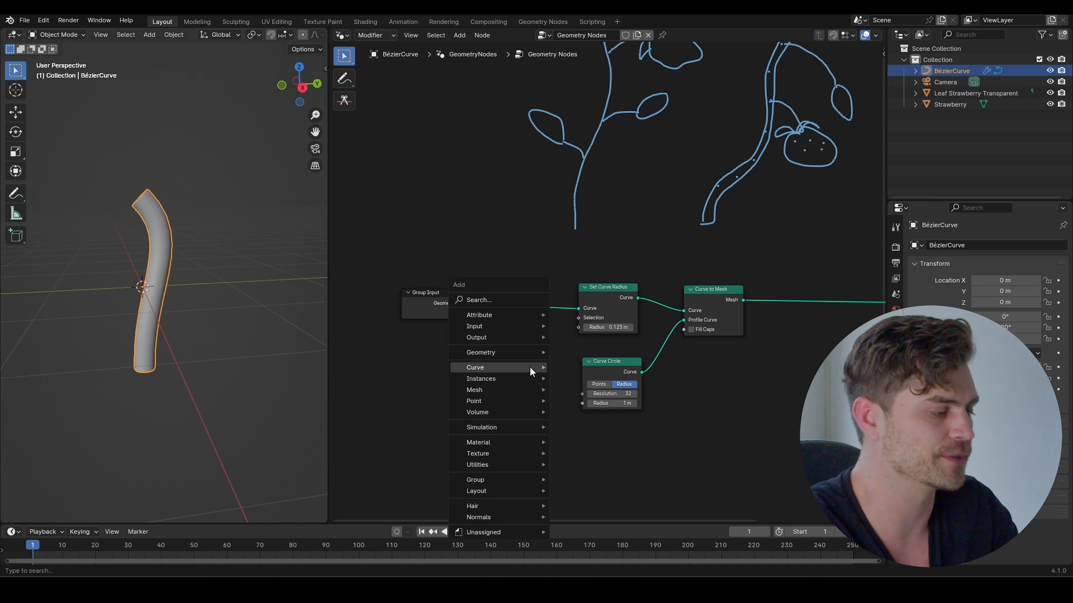
type("spline c")
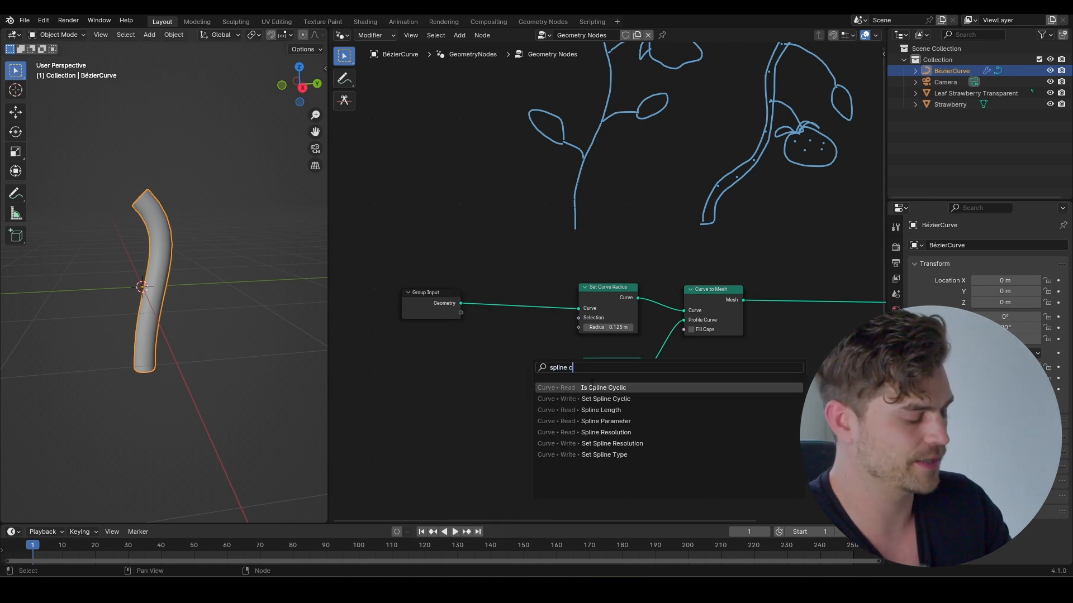
key("BackSpace")
type("paramet")
key("Escape")
- Add a Spline Parameter node in the empty space below the Group Input node
key("shift+a")
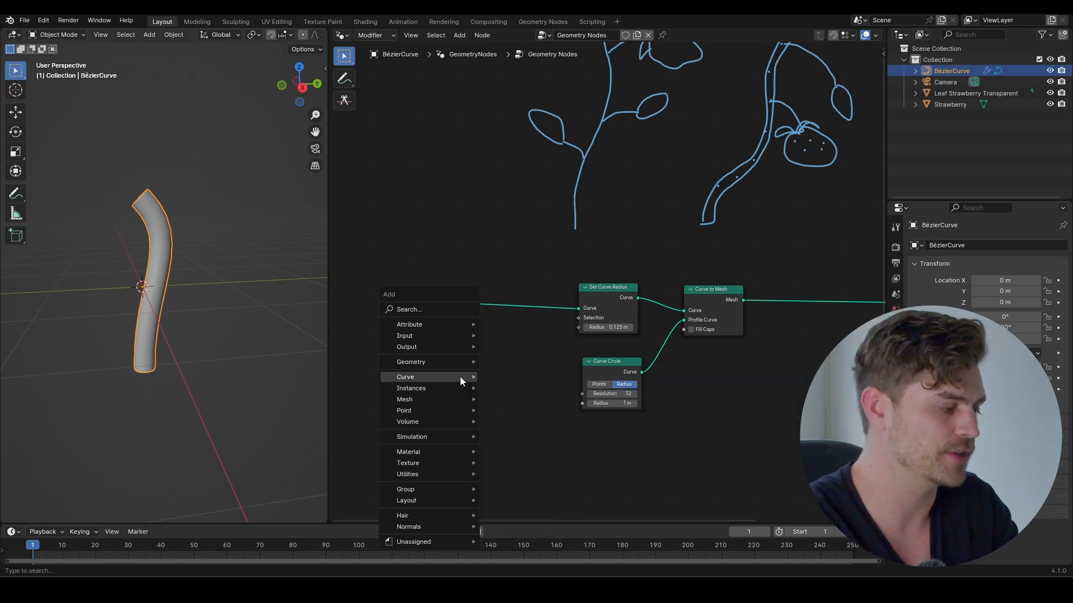
mouse_move(461, 378)
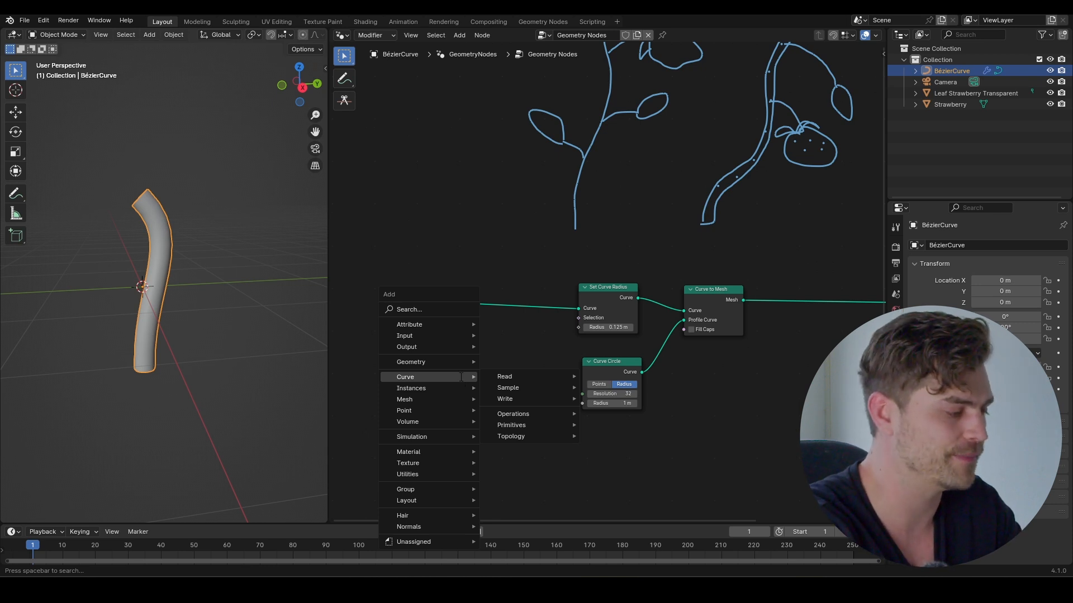
type("splineparameter")
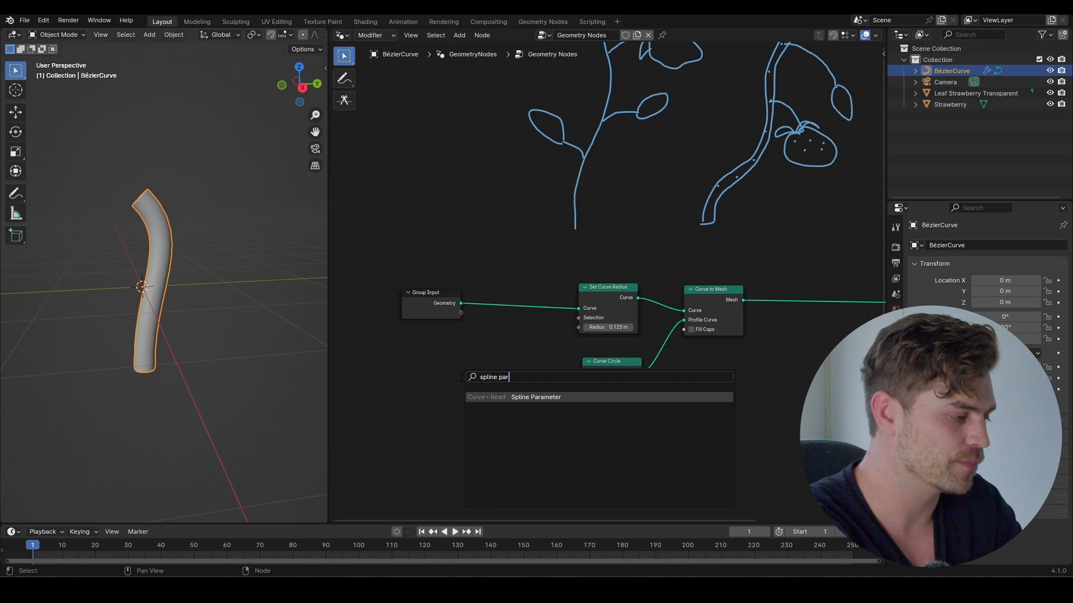
key("Return")
left_click(463, 351)
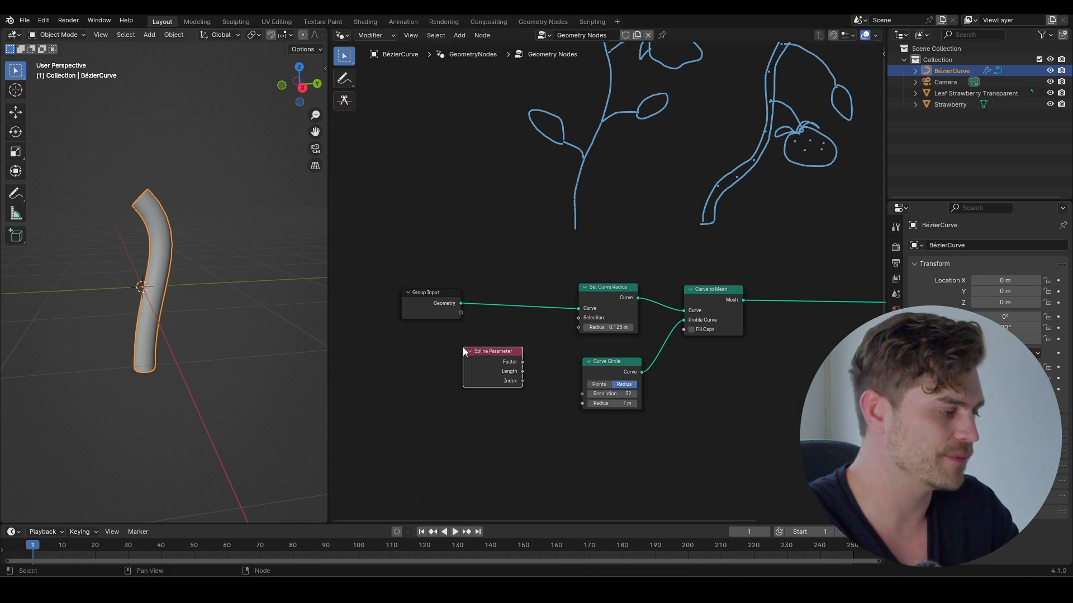
- Annotate a vertical line above the Group Input node, with 0 at its base, 1 at its tip and a line joining the numbers
middle_click_drag(481, 375, 533, 315)
left_click(344, 78)
middle_click_drag(490, 277, 506, 273)
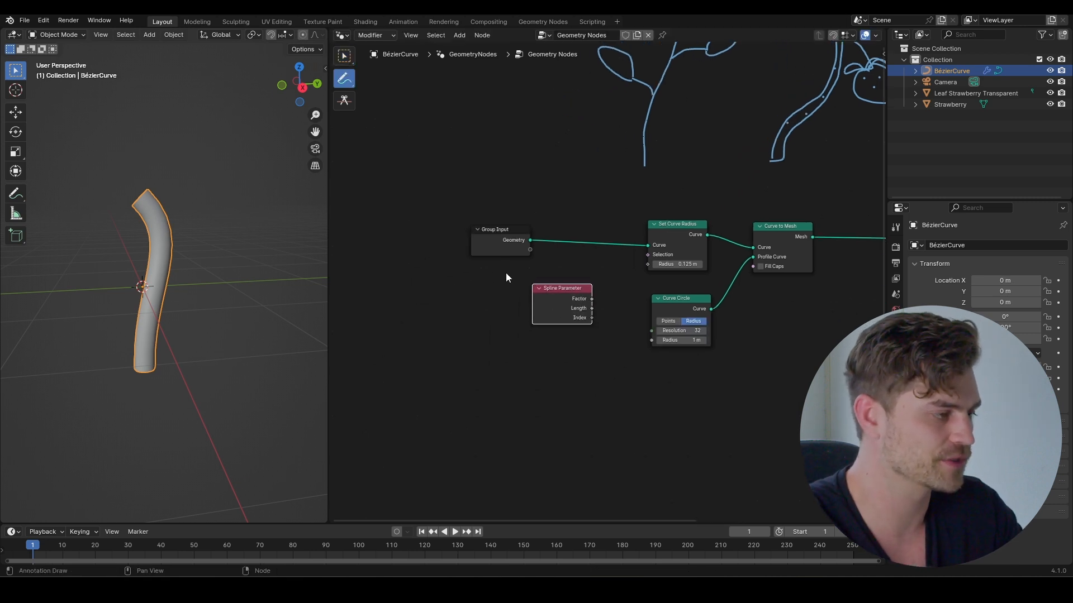
middle_click_drag(445, 123, 496, 210)
left_click_drag(493, 245, 498, 115)
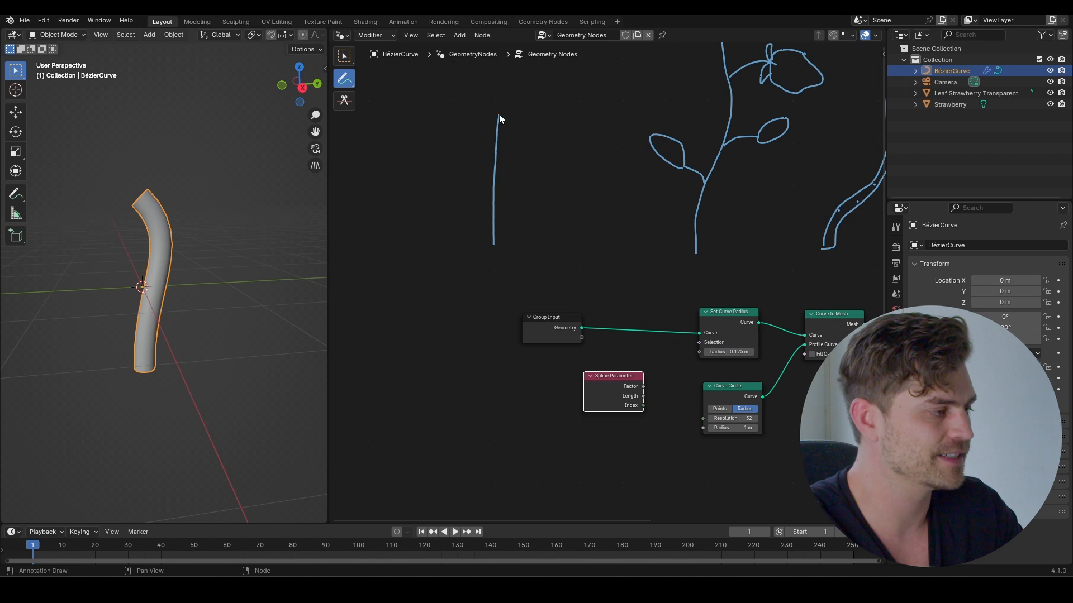
left_click_drag(517, 250, 517, 250)
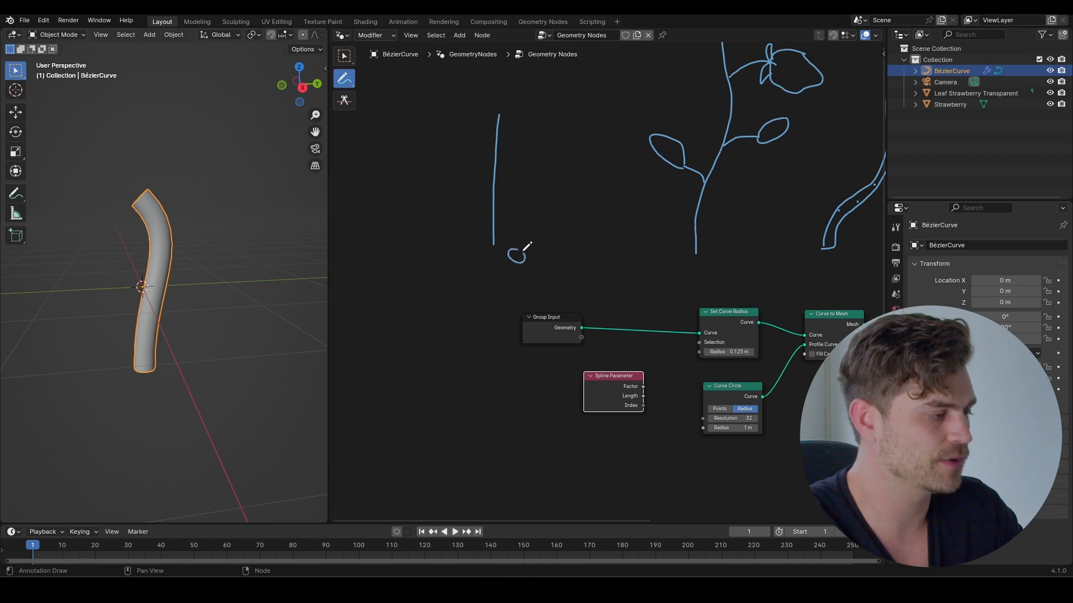
left_click_drag(517, 116, 531, 130)
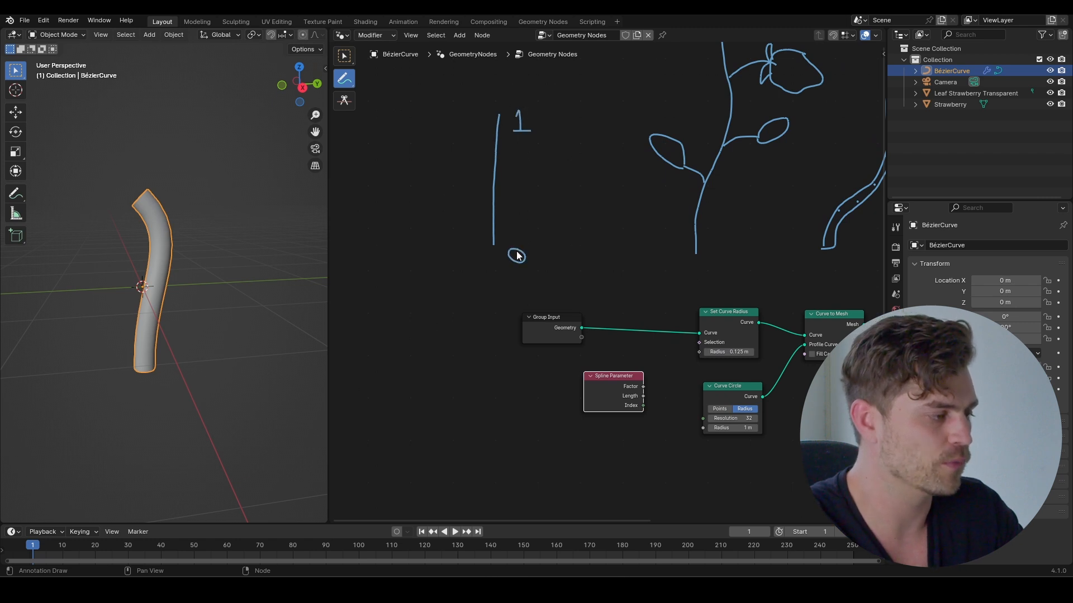
left_click_drag(518, 247, 528, 139)
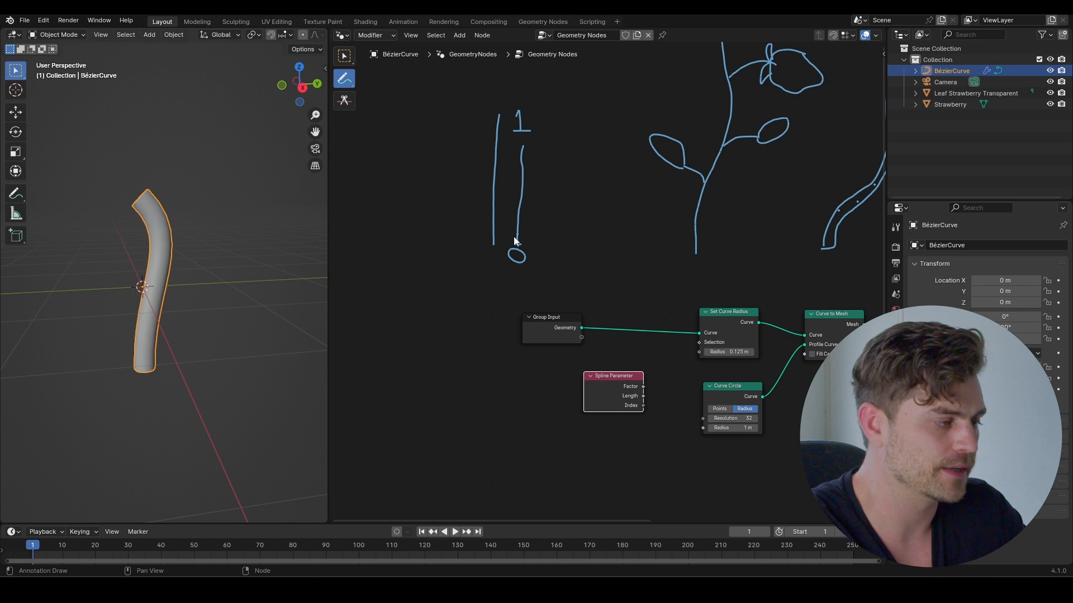
- Annotate the 0-to-1 line with cross ticks that widen towards the 1, and outline both sides in a V from the 0
mouse_move(517, 226)
left_mouse_down()
mouse_move(537, 192)
mouse_move(535, 157)
mouse_move(553, 150)
left_mouse_up()
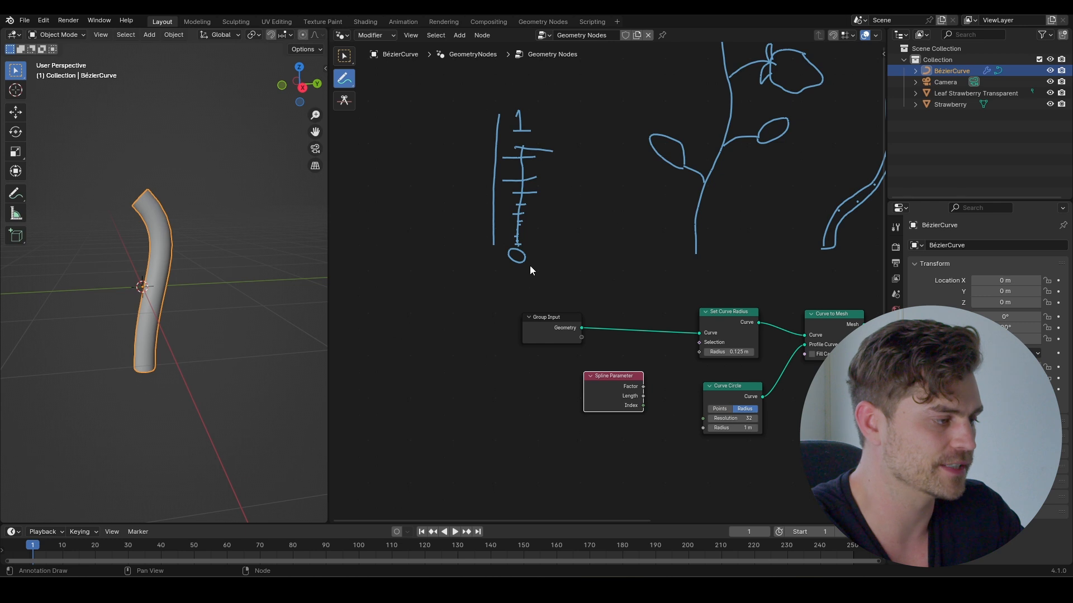
left_click_drag(520, 247, 552, 141)
left_click_drag(517, 245, 487, 132)
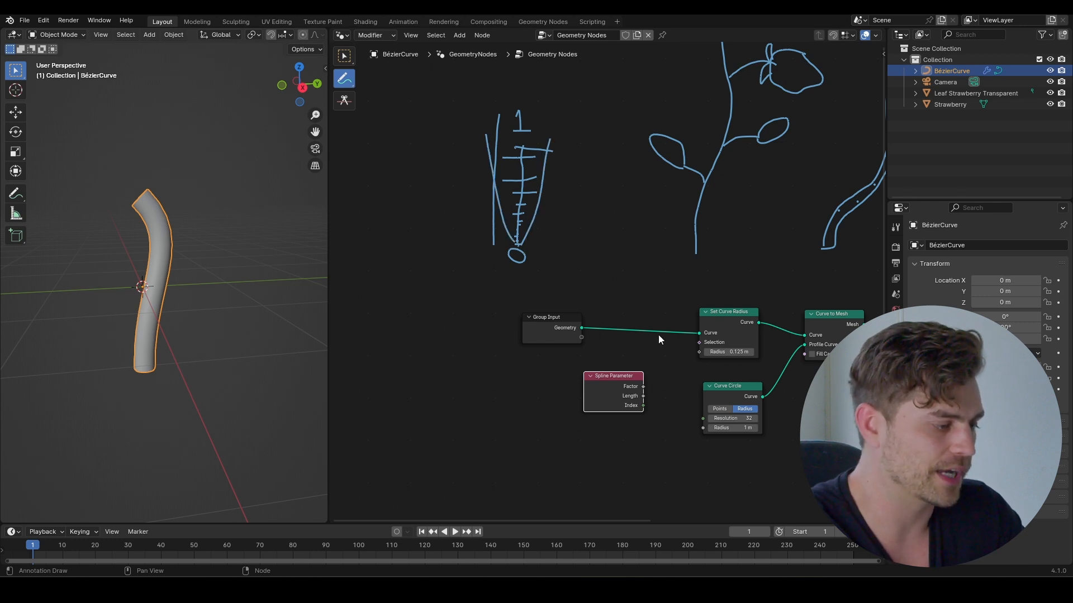
- Return to the select tool and connect the Spline Parameter node's Factor output to the Radius input of Set Curve Radius
key("w")
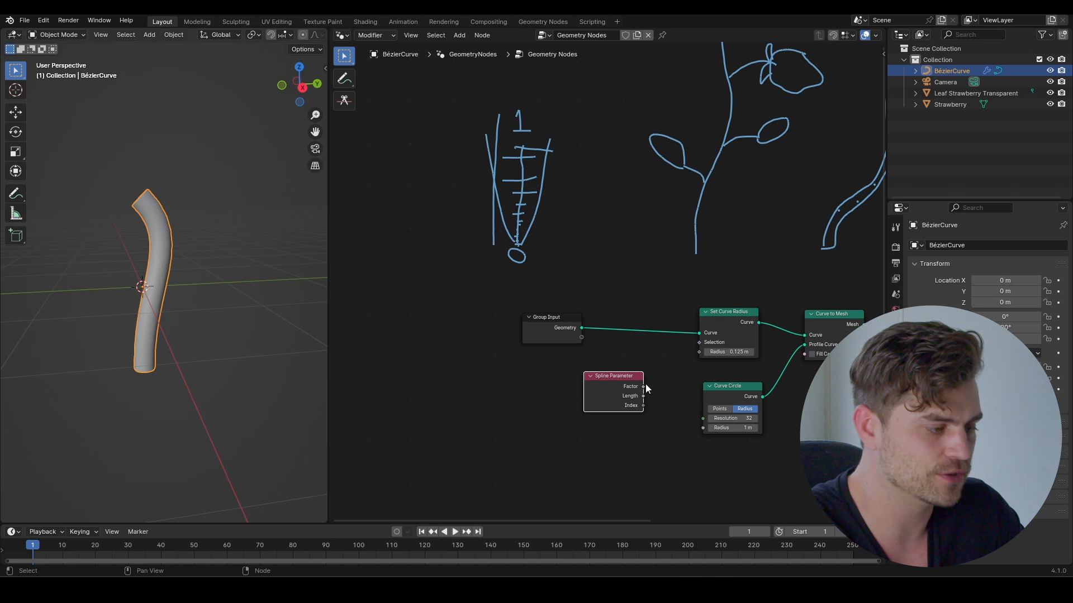
left_click_drag(644, 387, 698, 353)
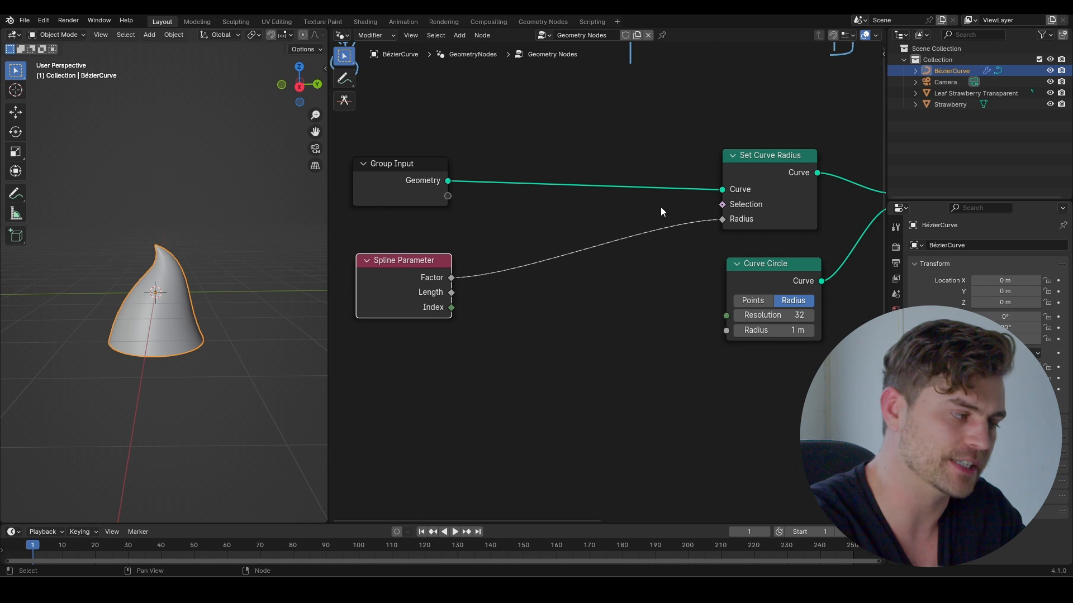
- Try a Color Ramp node on the Factor-to-Radius link with its white stop at 0.341, then remove the node
left_click(660, 206)
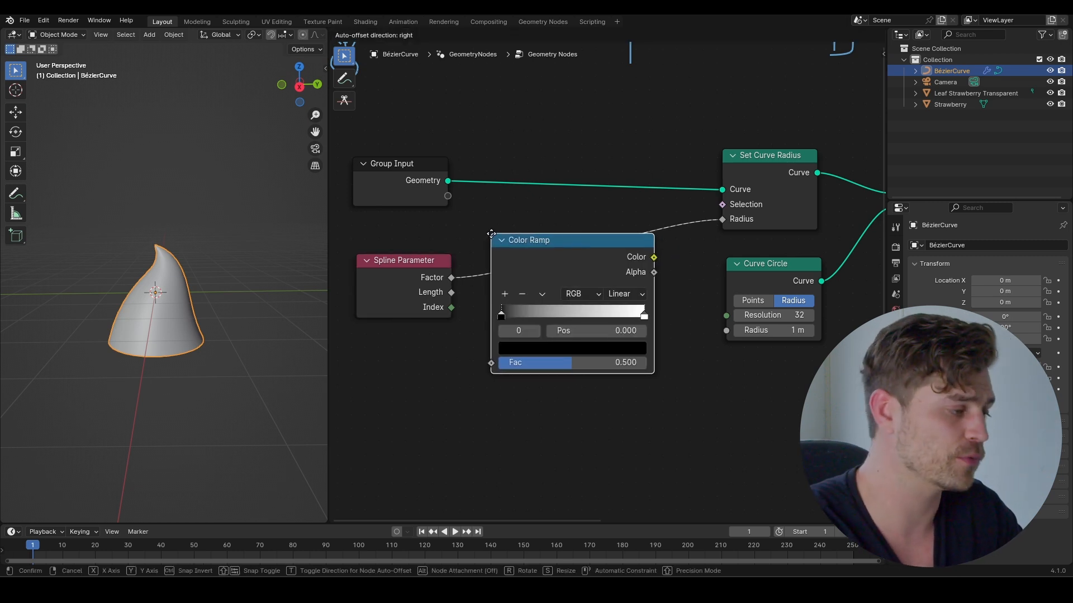
left_click(536, 304)
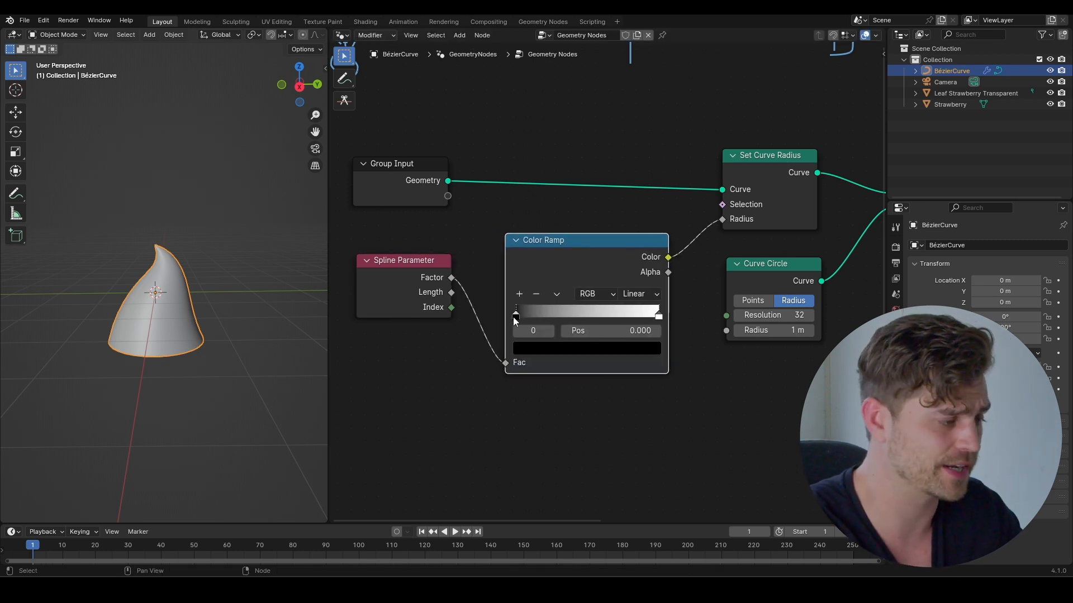
mouse_move(652, 315)
left_mouse_down()
mouse_move(547, 320)
mouse_move(574, 331)
mouse_move(654, 316)
left_mouse_up()
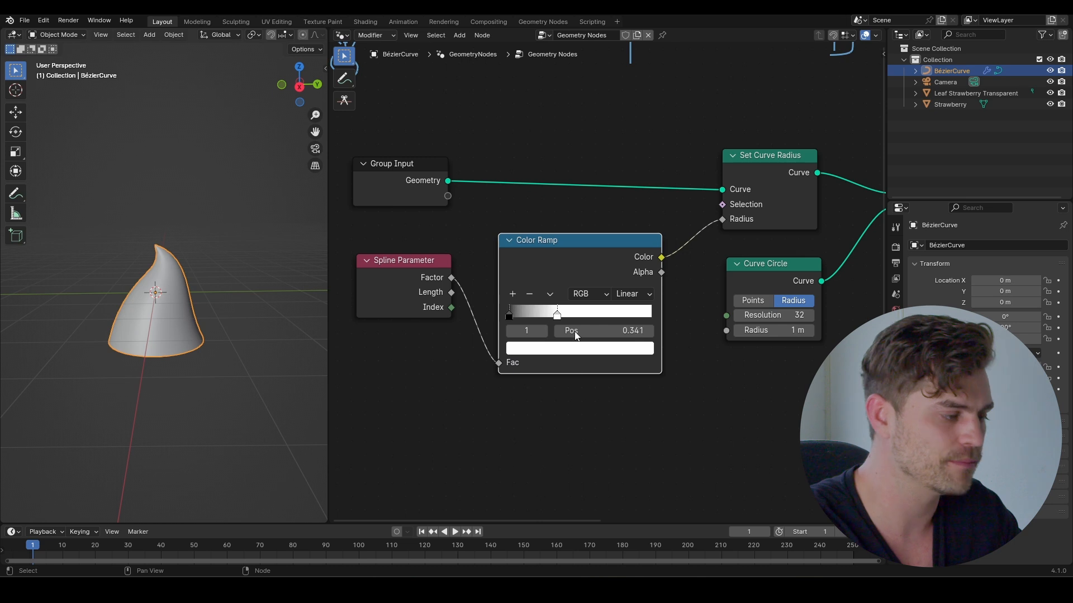
key("ctrl+x")
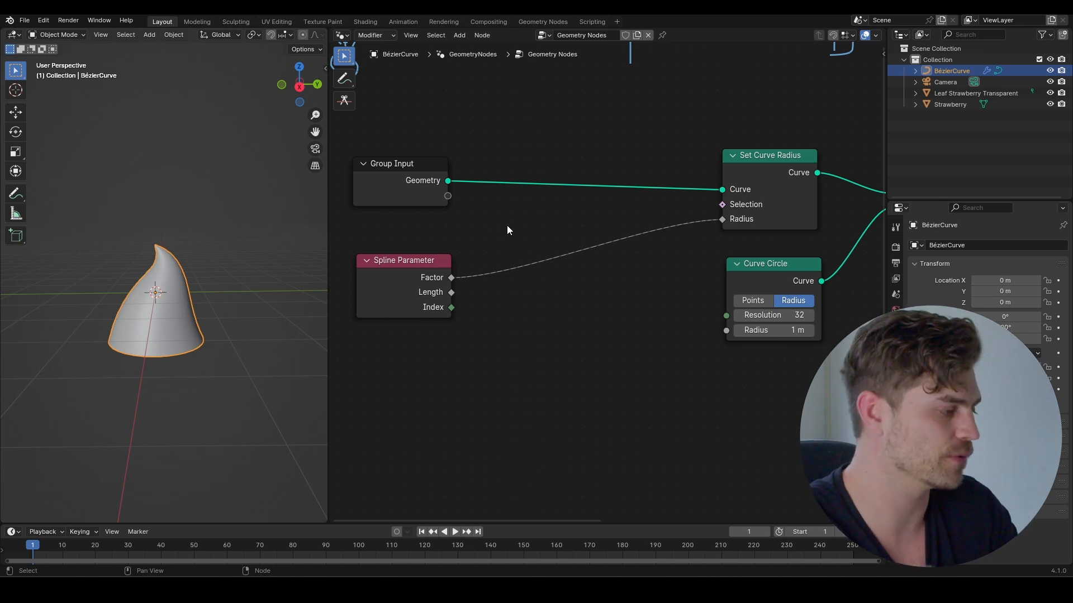
- Insert a Map Range node into the link between the Spline Parameter's Factor and the Set Curve Radius input
key("shift+a")
type("map ran")
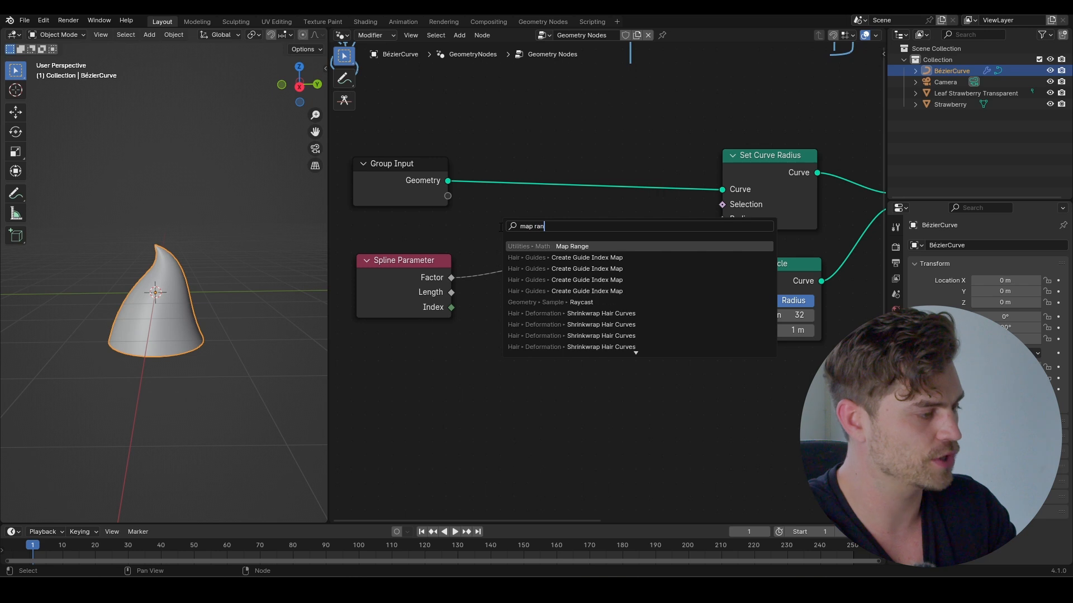
type("ge")
key("Return")
left_click(532, 227)
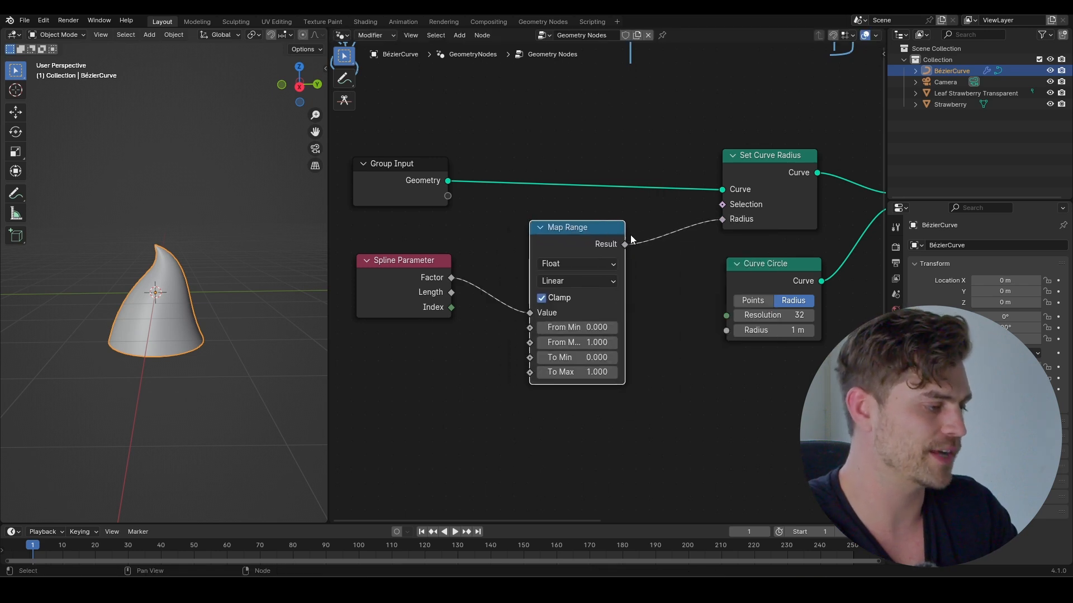
- Try changing the Map Range node's From Max with Clamp on and off, reverting the value and turning Clamp back on
left_click_drag(575, 343, 704, 342)
key("ctrl+z")
right_click(589, 343)
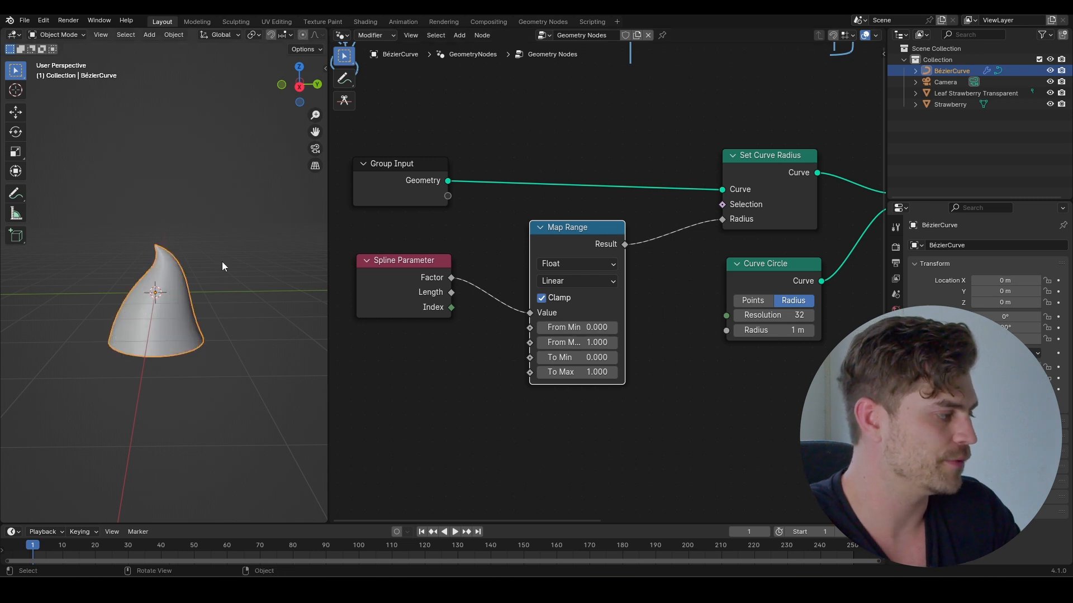
scroll(207, 305, "up", 3)
left_click(541, 298)
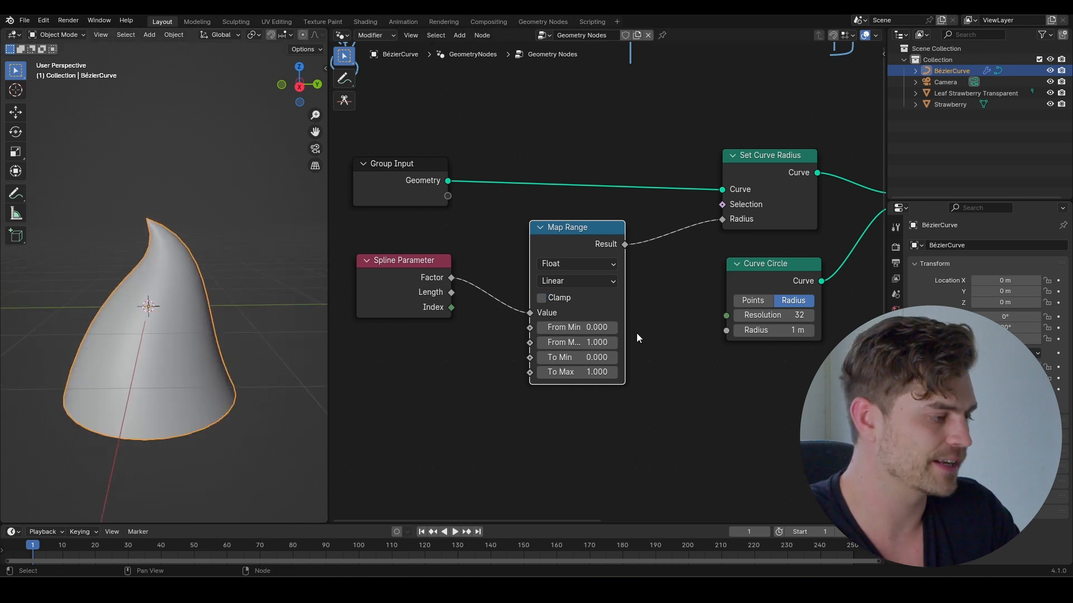
mouse_move(606, 342)
left_mouse_down()
mouse_move(631, 342)
mouse_move(620, 343)
left_mouse_up()
right_click(606, 342)
left_click(540, 297)
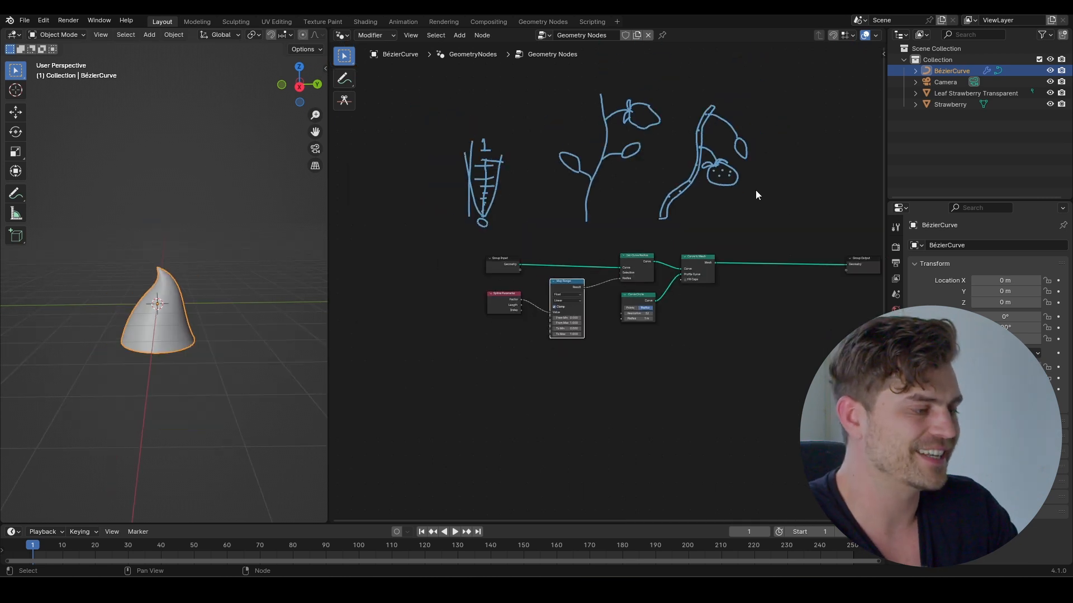
left_click_drag(755, 190, 371, 400)
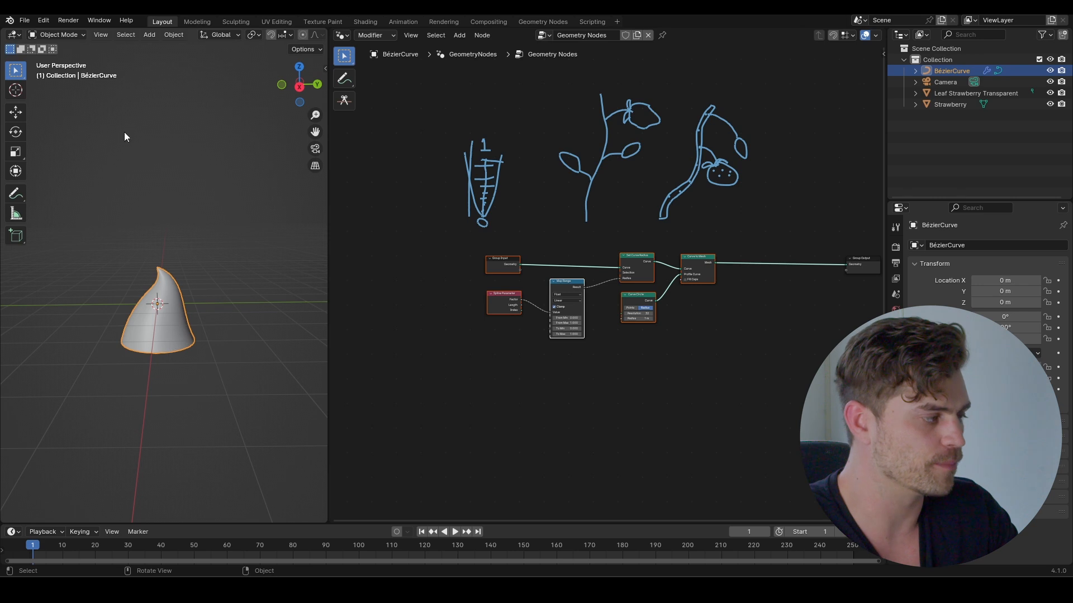
scroll(600, 264, "up", 2)
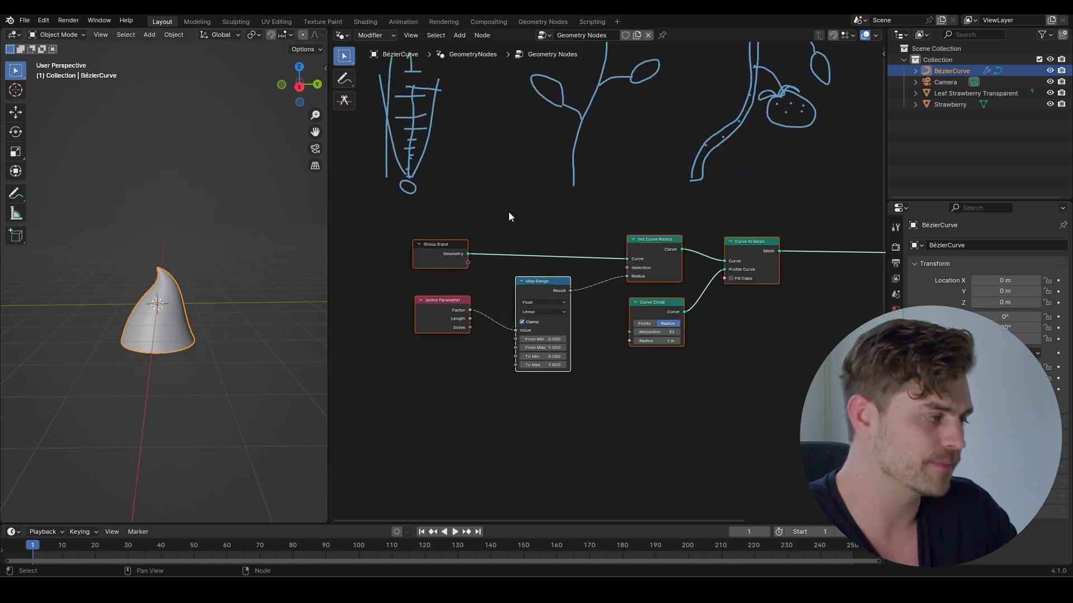
left_click(433, 261)
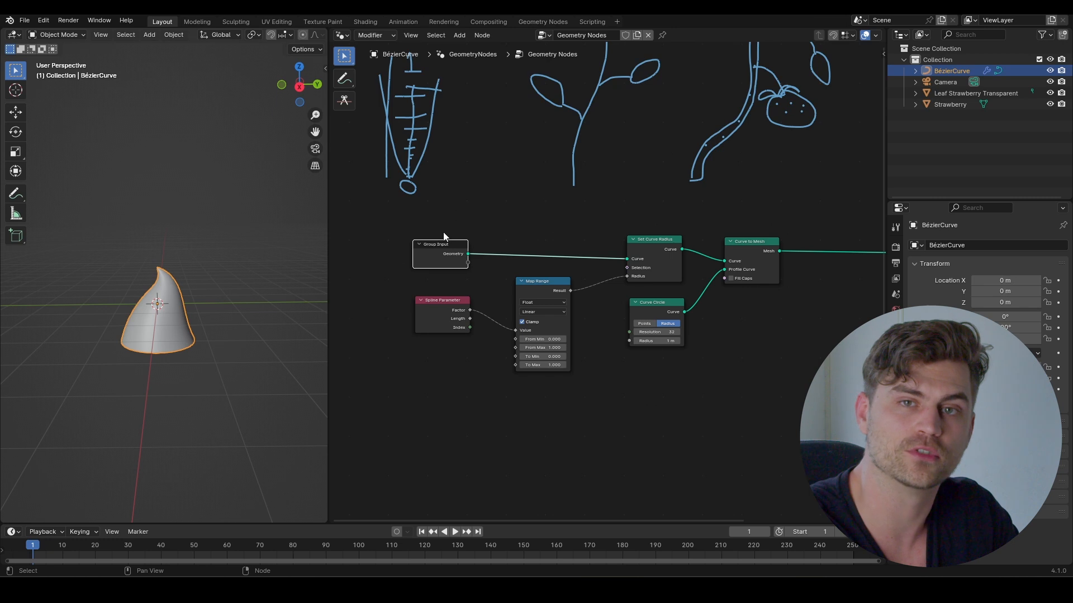
- In Edit Mode, delete the existing spline and draw a new, nearly straight freehand curve rising vertically from the origin
key("Tab")
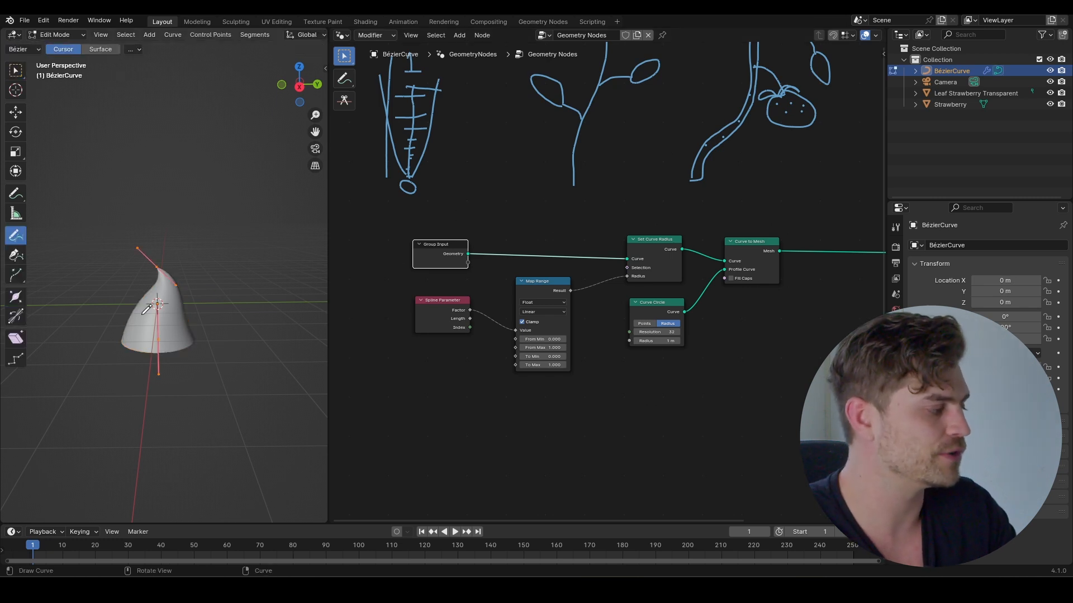
key("x")
left_click(137, 301)
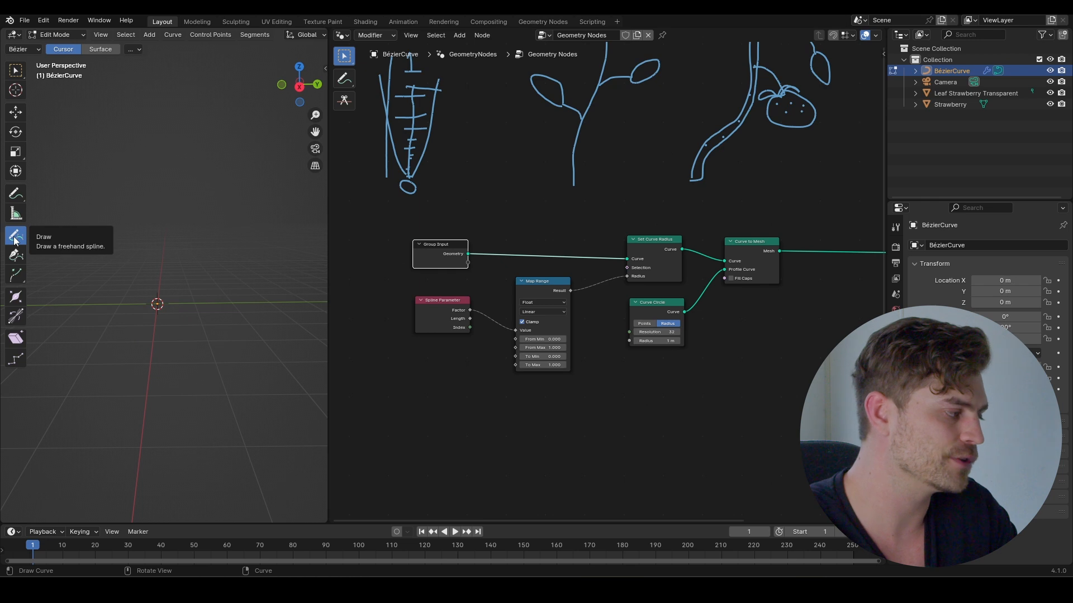
left_click_drag(158, 303, 163, 97)
key("KP_Decimal")
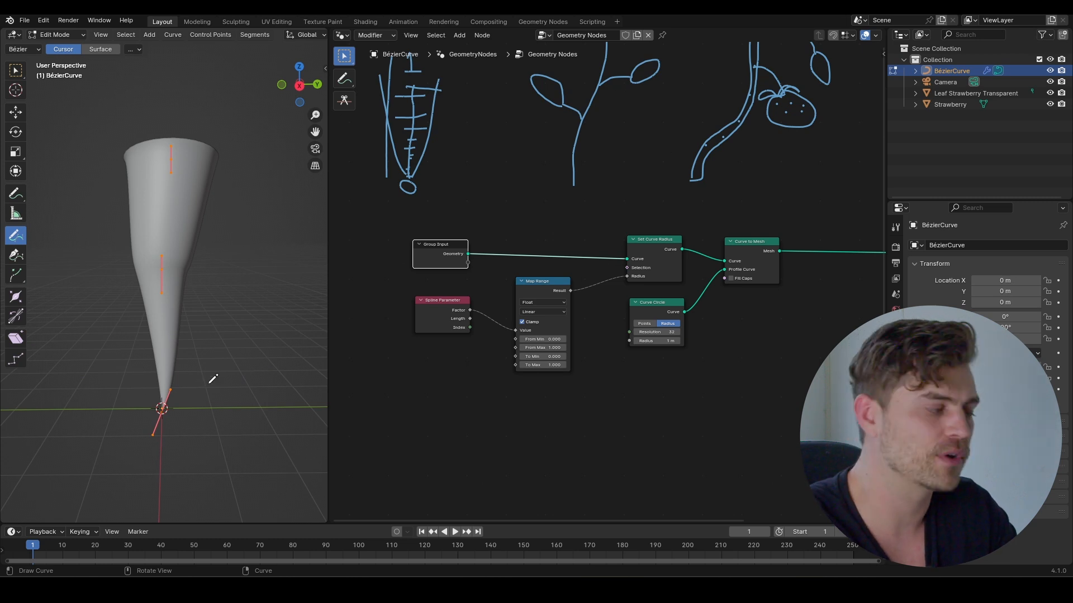
left_click_drag(230, 401, 247, 148)
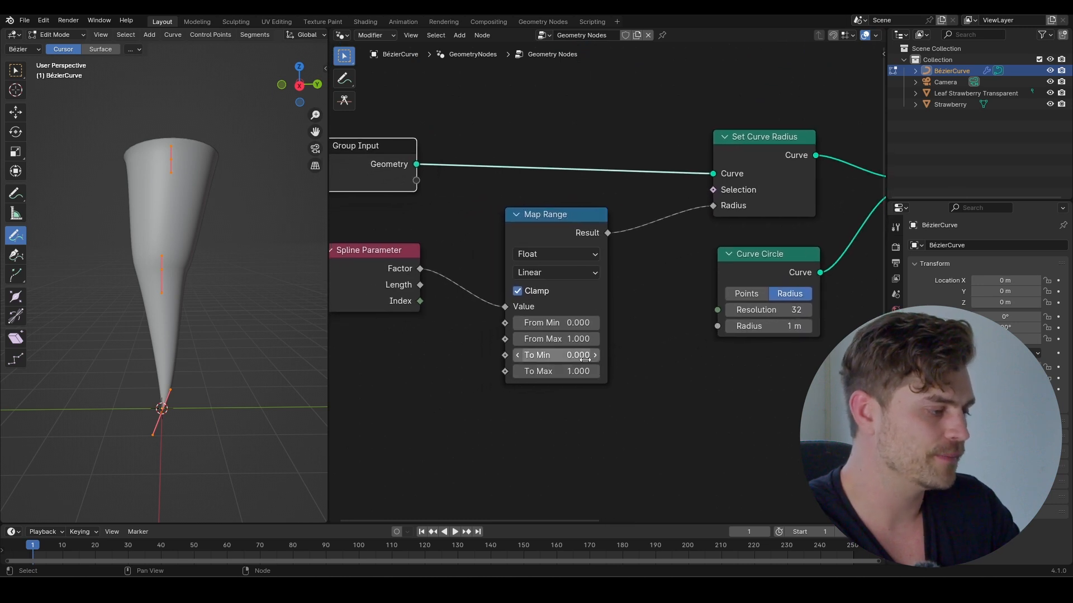
- Set the Map Range node's To Min to 1, To Max to 0, From Min to -4.110 and From Max to 1.010
left_click(571, 354)
type("1")
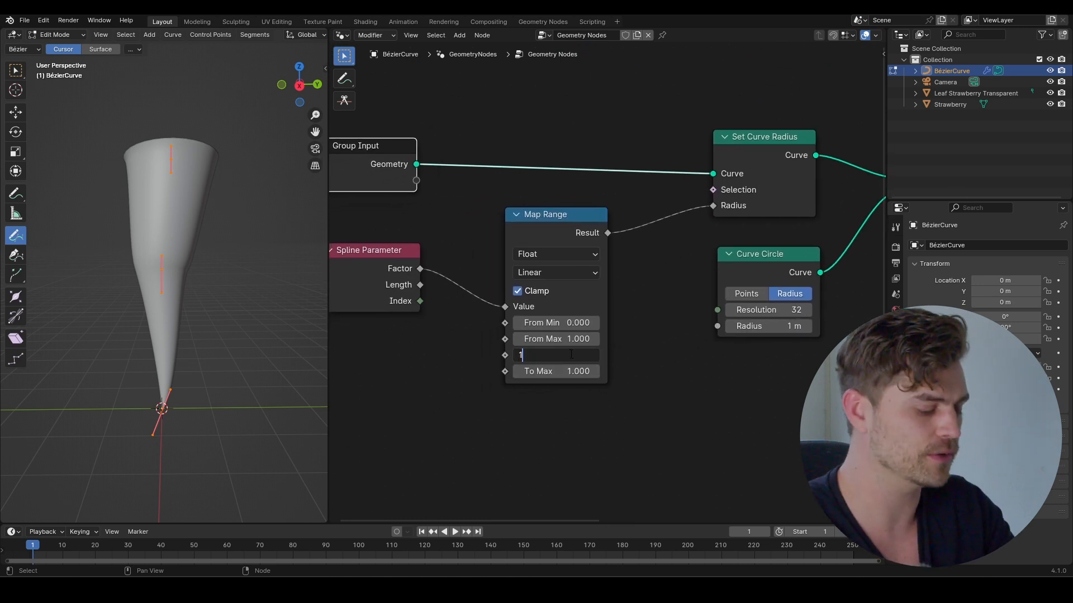
key("Return")
left_click(586, 372)
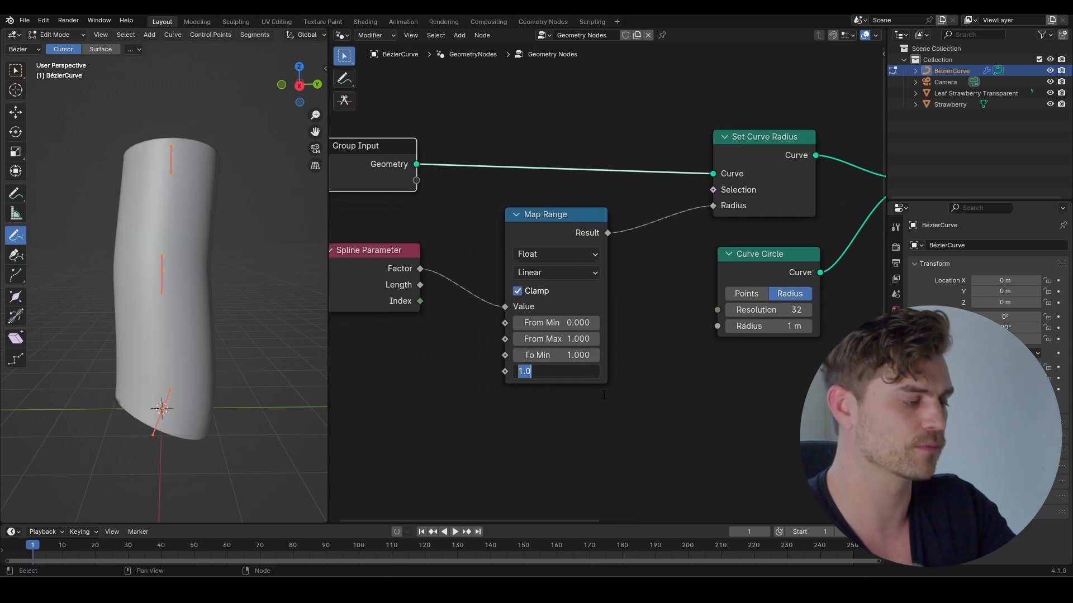
type("0")
key("Return")
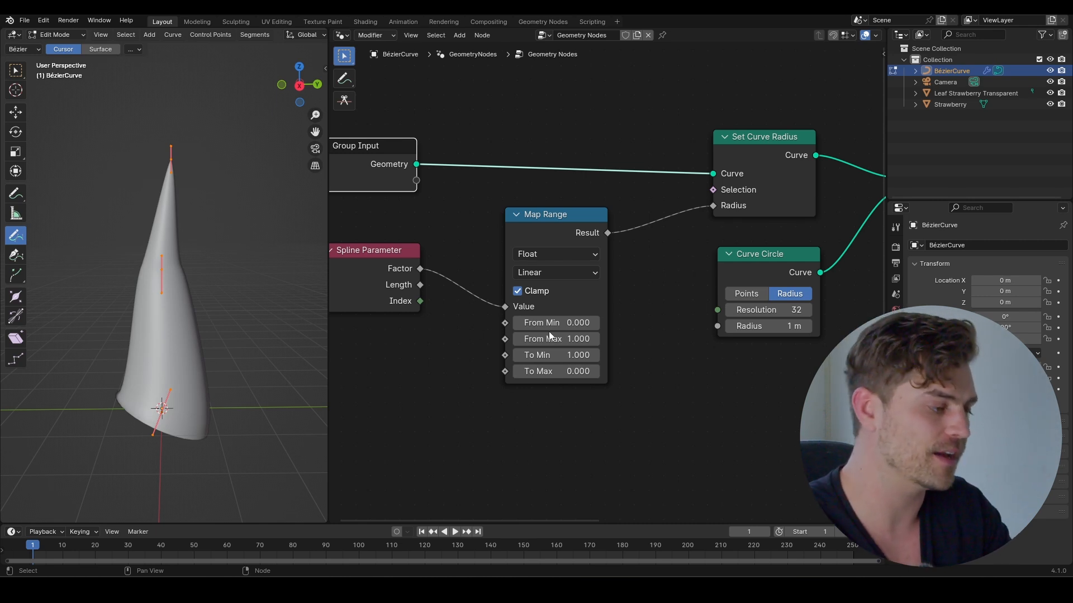
mouse_move(556, 339)
left_mouse_down()
mouse_move(548, 323)
mouse_move(502, 323)
left_mouse_up()
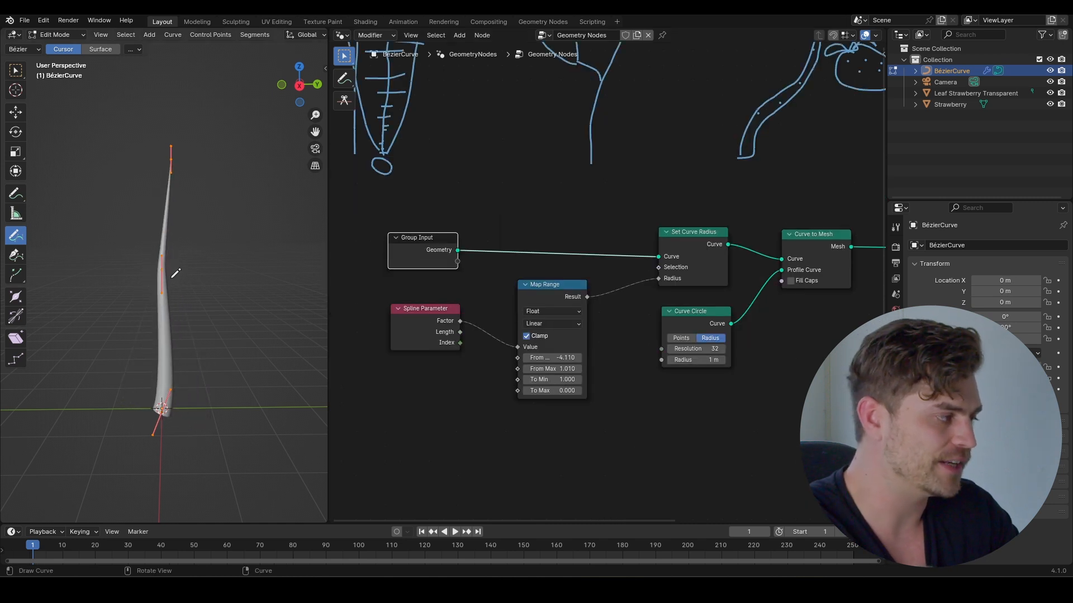
- Examine the tapered stem up close and from several angles, together with the Map Range settings that control its thickness
mouse_move(171, 278)
middle_mouse_down()
mouse_move(203, 285)
mouse_move(190, 278)
middle_mouse_up()
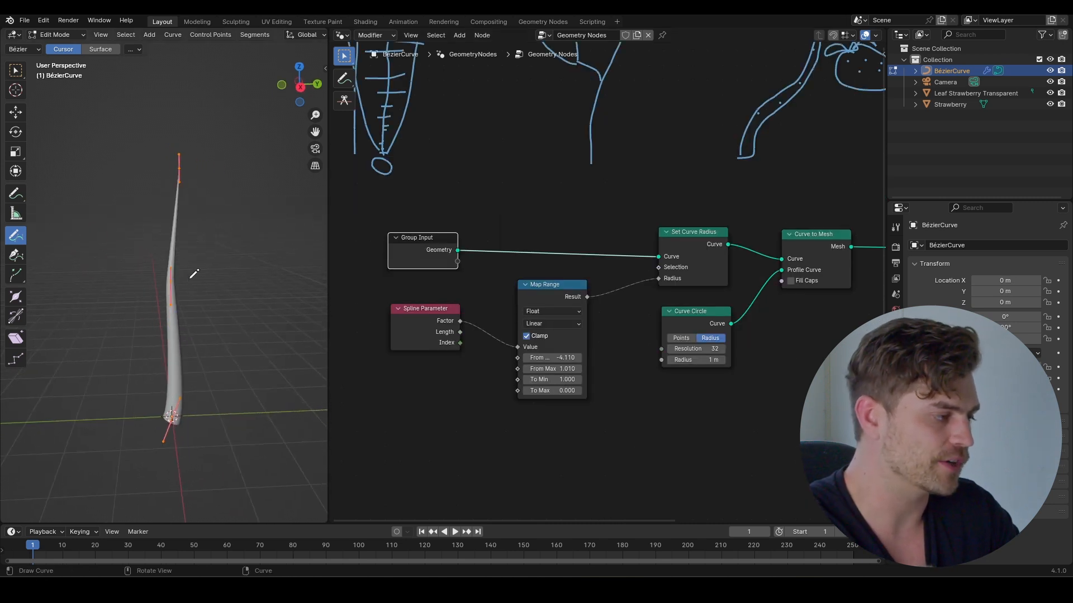
middle_click_drag(591, 291, 577, 298)
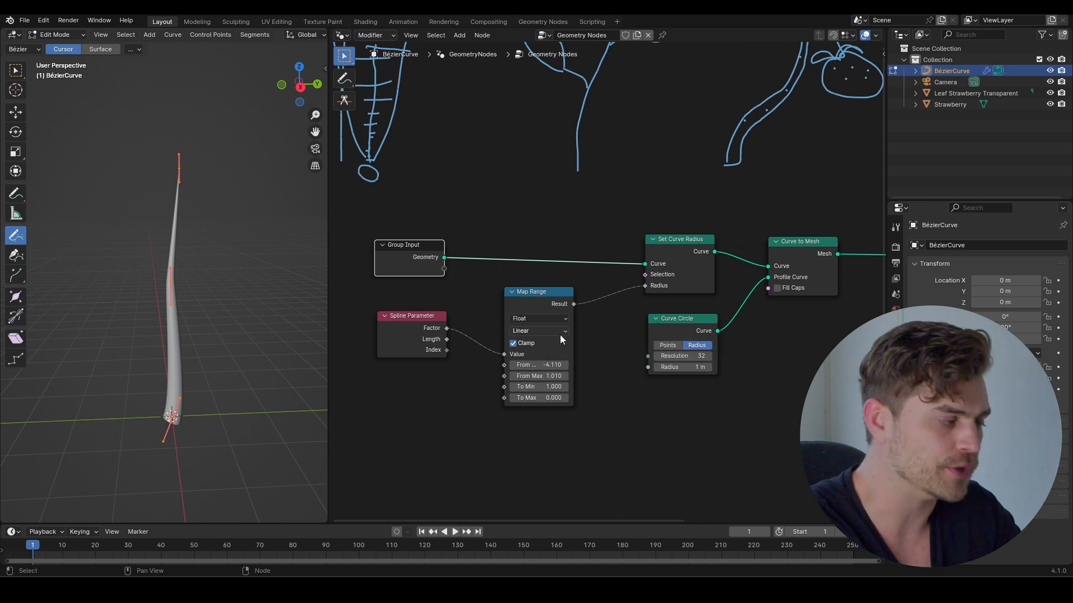
scroll(560, 334, "up", 1)
middle_click_drag(524, 310, 530, 321)
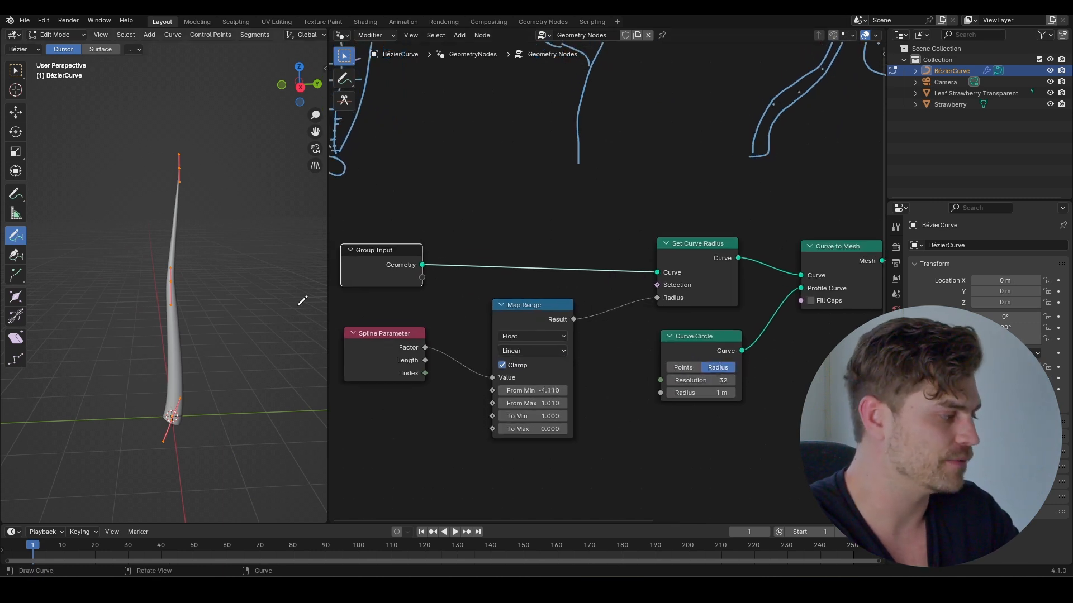
scroll(234, 305, "up", 5)
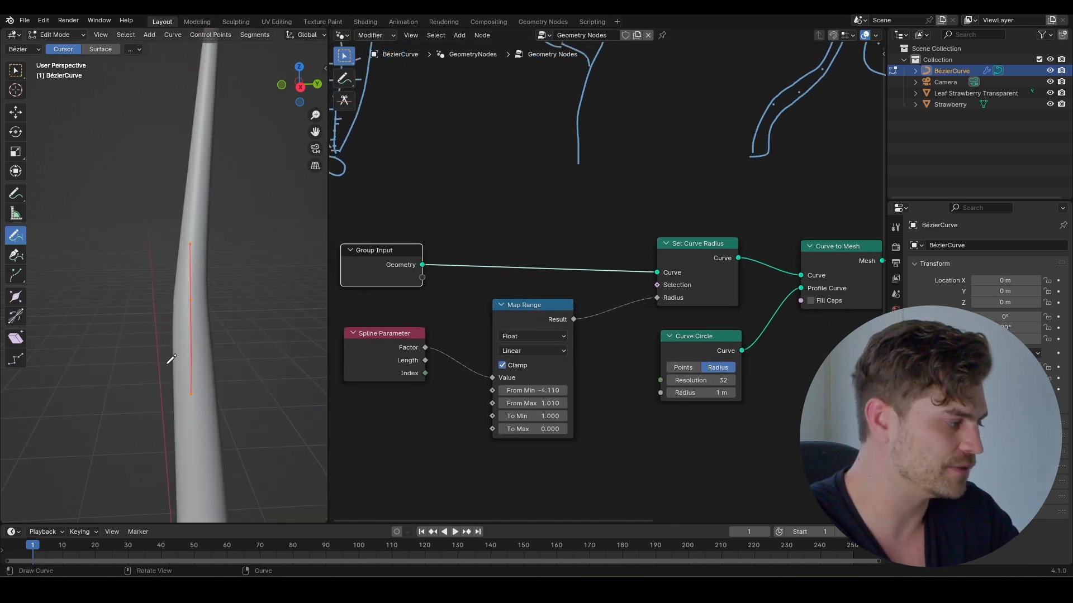
scroll(209, 235, "down", 5)
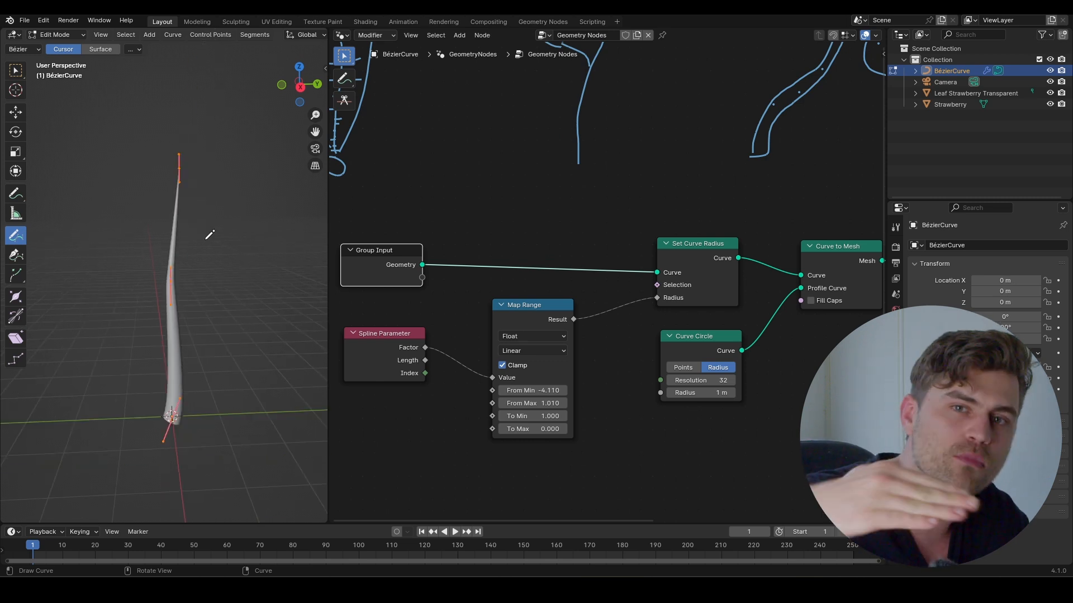
middle_click_drag(443, 208, 466, 206)
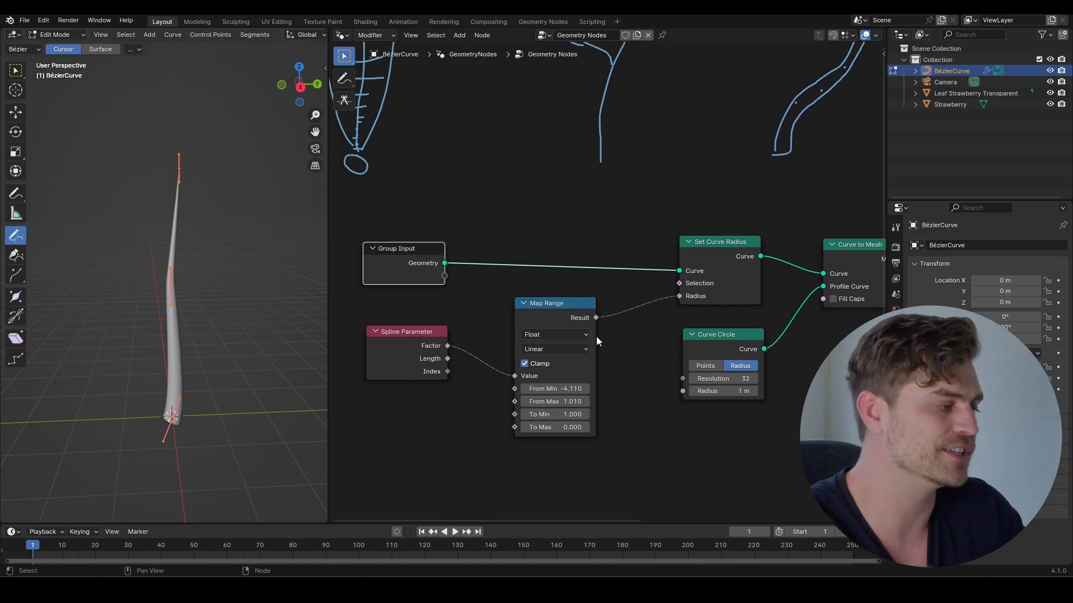
middle_click_drag(227, 251, 239, 287)
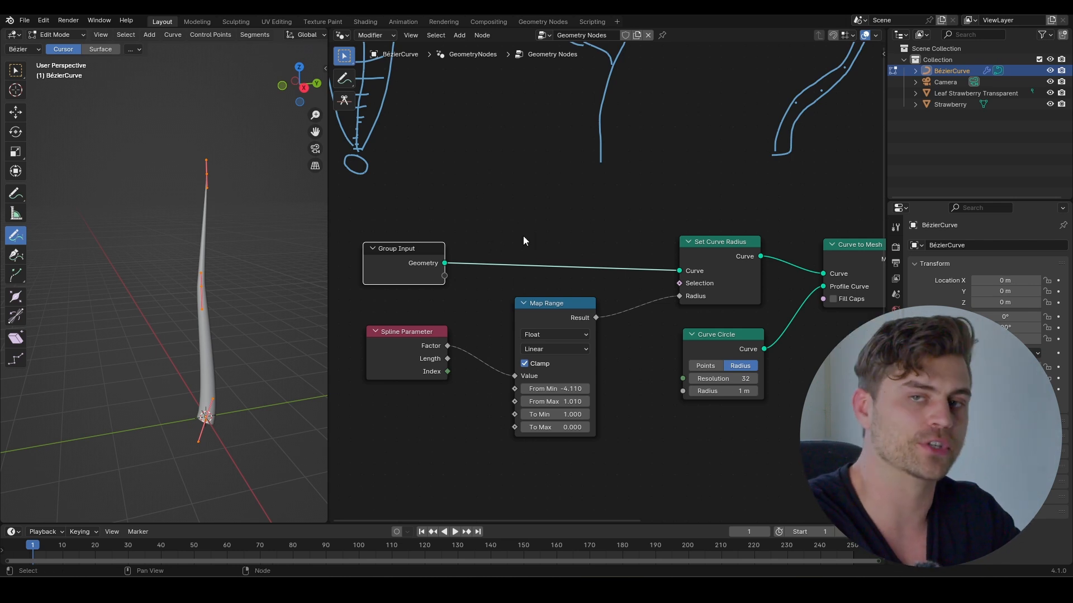
- Insert a Resample Curve node between Group Input and Set Curve Radius, and set its Count to 520
key("shift+a")
type("re")
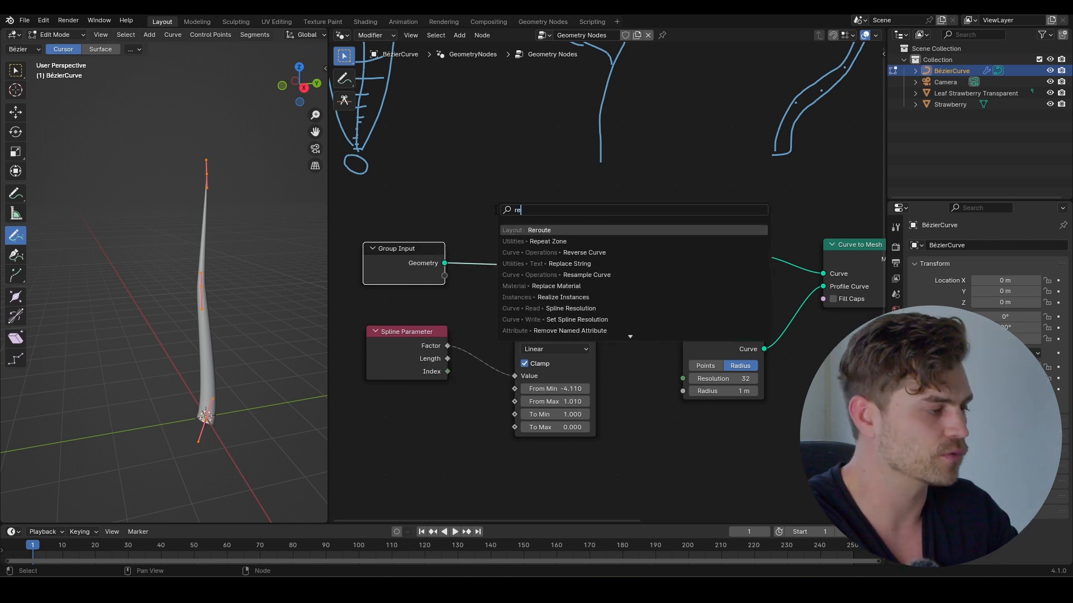
type("samp")
key("Return")
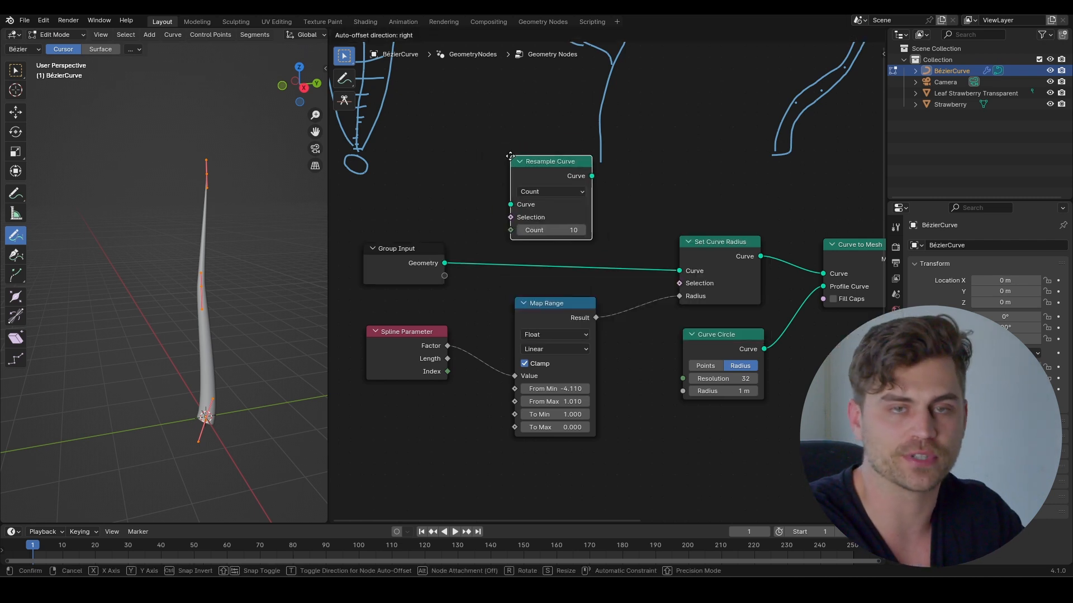
left_click(497, 218)
scroll(564, 270, "up", 3)
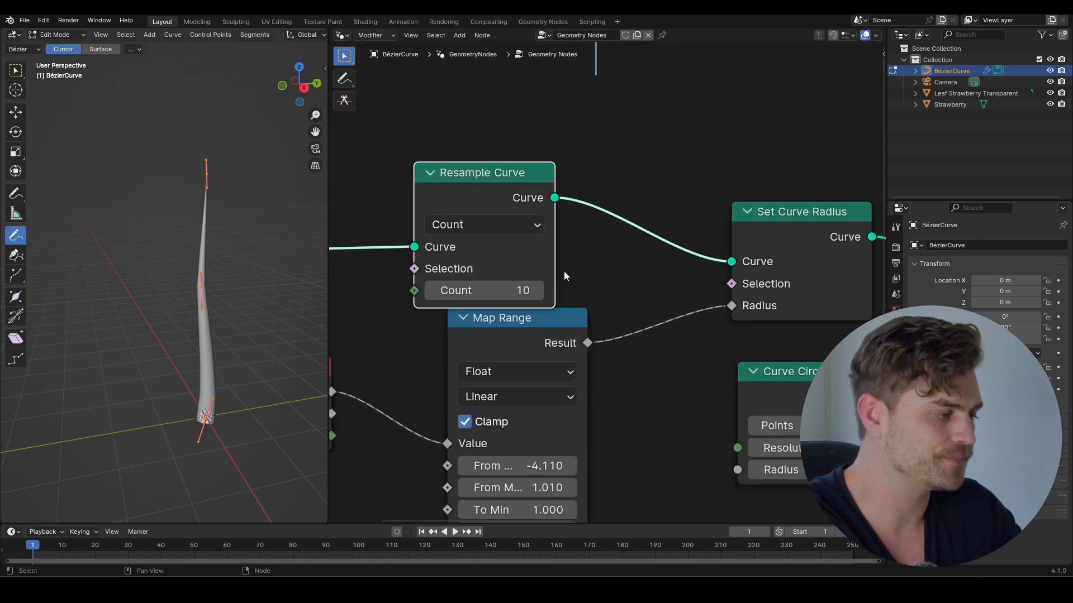
left_click_drag(492, 290, 552, 290)
- Draw a second freehand curve that starts beside the stem's base, arches over behind it, dips and curls back upward
scroll(254, 277, "down", 1)
middle_click_drag(257, 300, 248, 304)
mouse_move(274, 385)
left_mouse_down()
mouse_move(249, 246)
mouse_move(69, 221)
mouse_move(77, 203)
left_mouse_up()
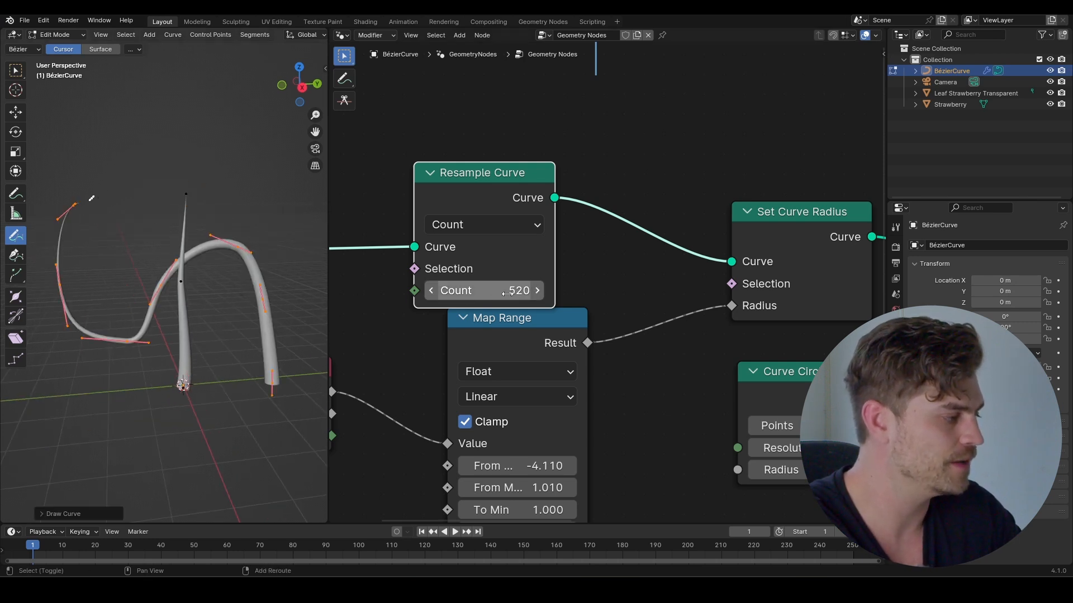
- Try a coarse Count of 9 on the Resample Curve node, and set the Count to 100
mouse_move(503, 290)
left_mouse_down("shift")
mouse_move(447, 290)
mouse_move(469, 290)
mouse_move(458, 290)
left_mouse_up("shift")
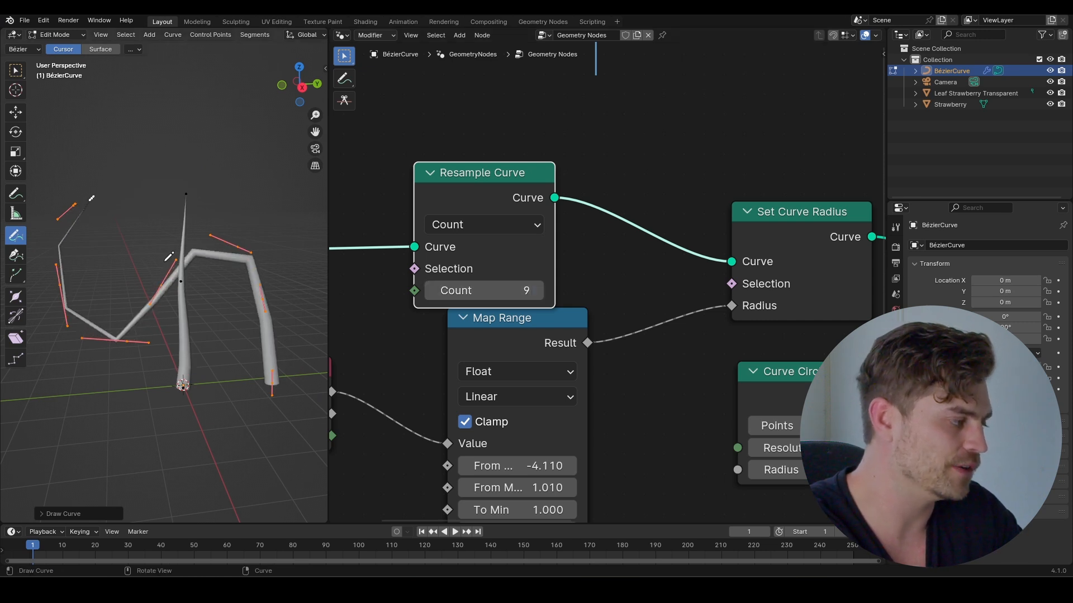
mouse_move(505, 296)
left_mouse_down()
mouse_move(559, 296)
mouse_move(525, 291)
left_mouse_up()
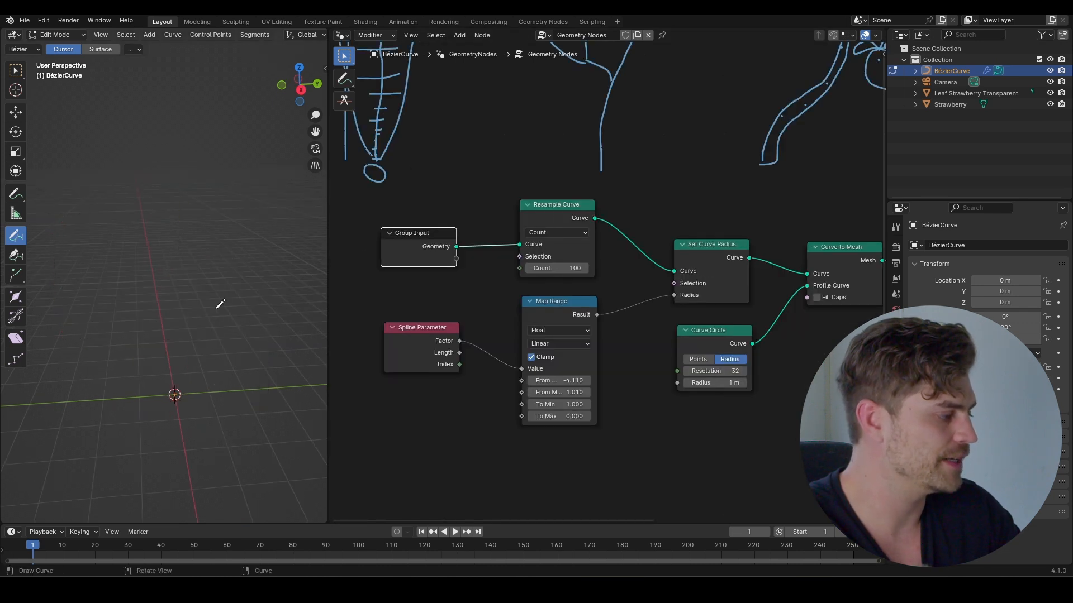
- Draw a freehand stem in front view that rises from the origin and leans slightly towards negative X
key("KP_1")
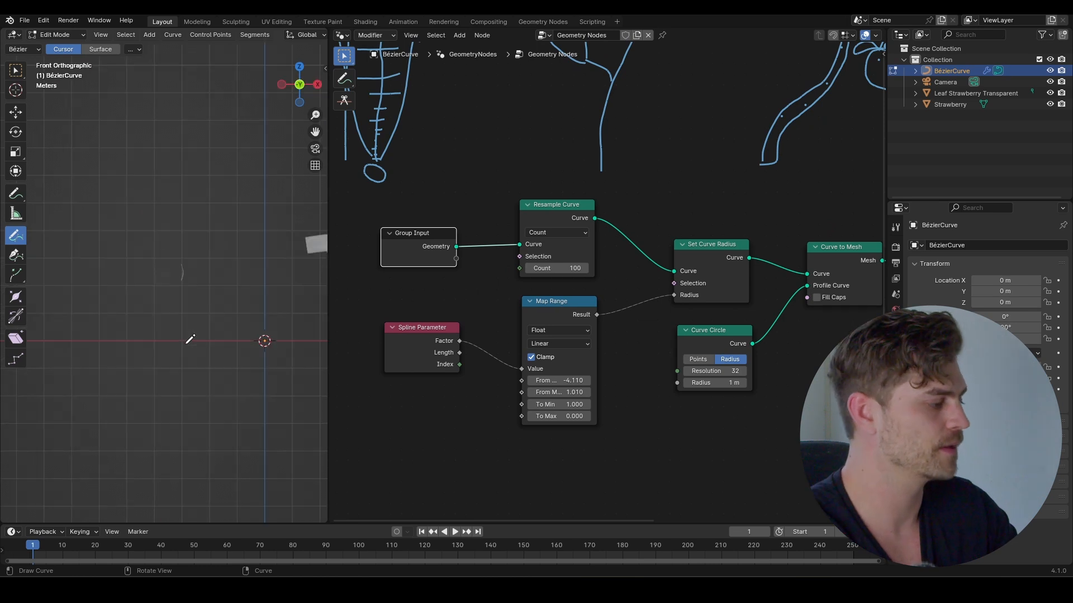
left_click_drag(267, 337, 240, 75)
middle_click_drag(231, 232, 171, 279)
scroll(502, 301, "down", 3)
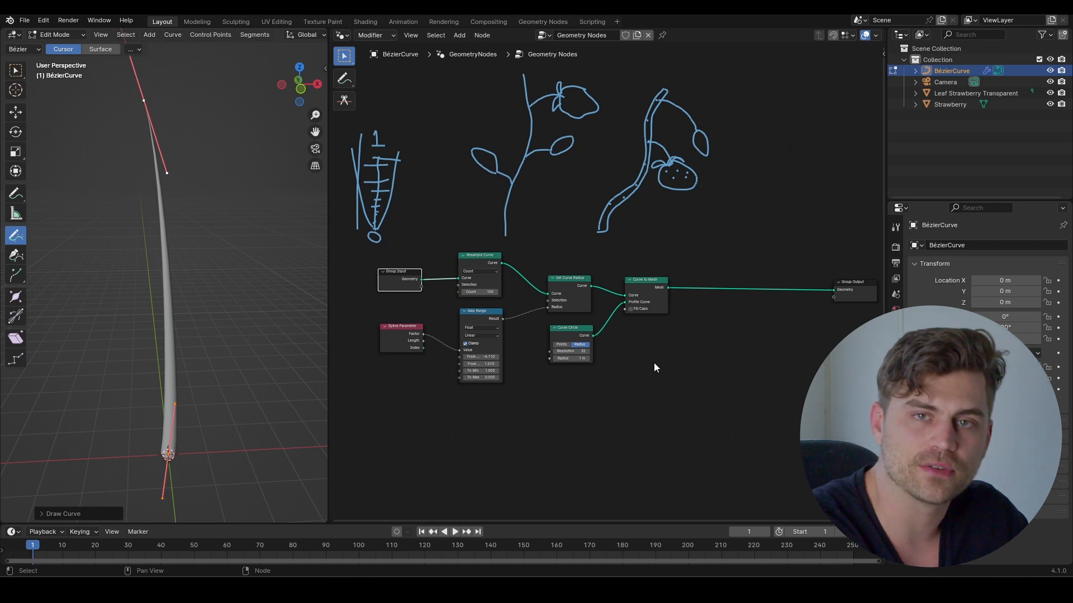
- Add a Trim Curve node on the link between Curve to Mesh and Group Output
scroll(671, 354, "up", 1)
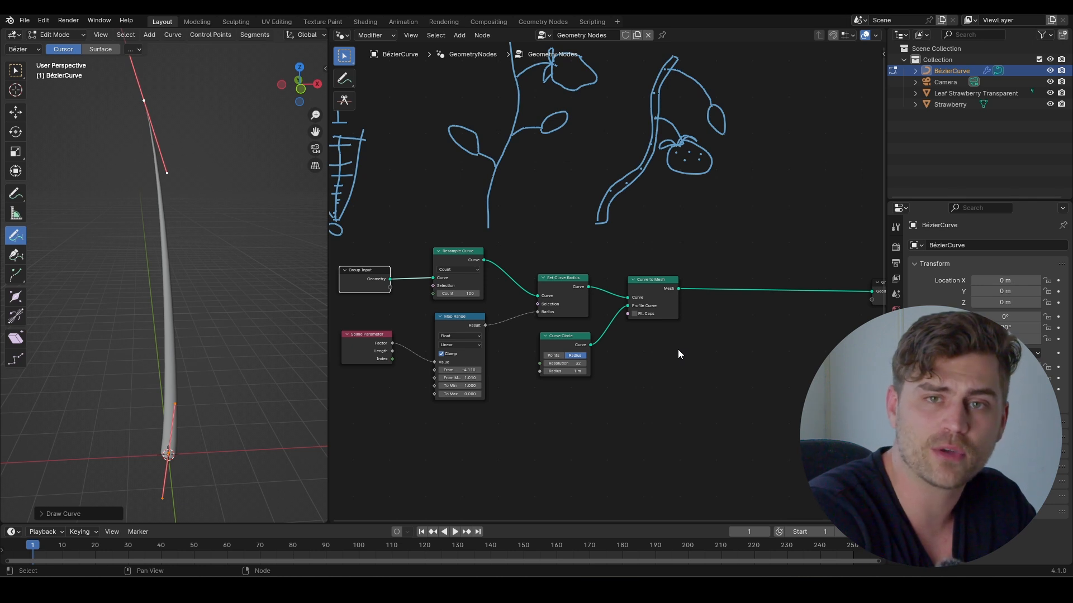
left_click(678, 353)
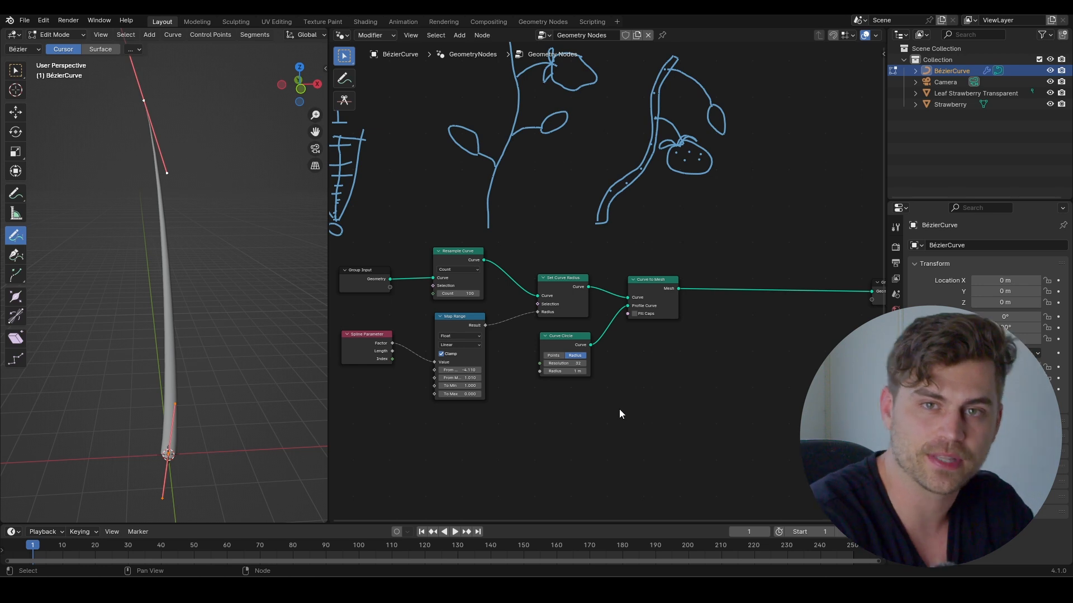
key("shift+a")
type("tr")
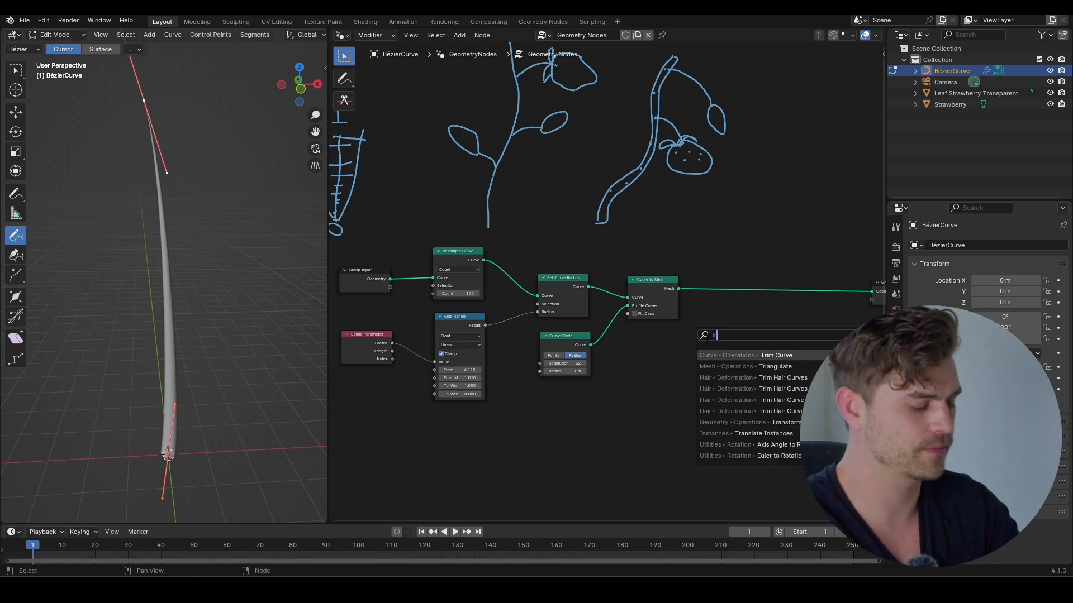
type("im curv")
key("Return")
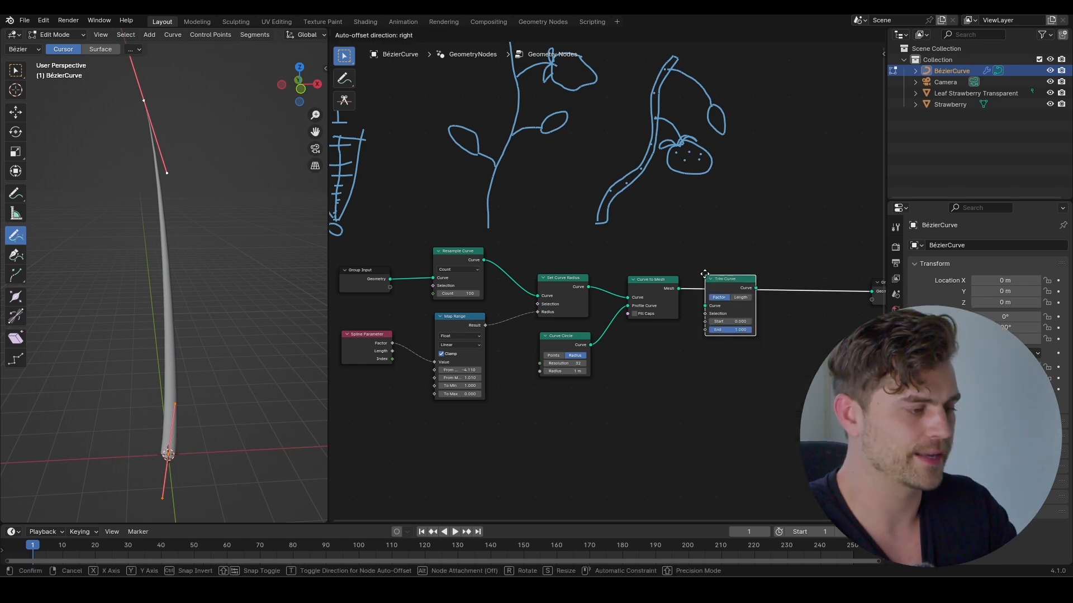
left_click(699, 277)
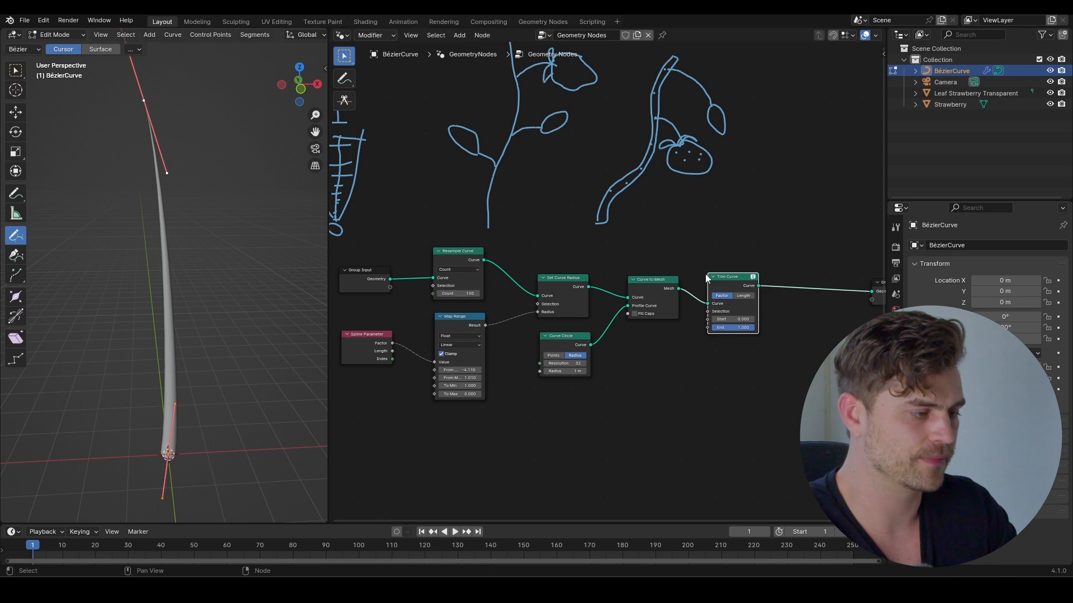
- Move the Trim Curve node between Set Curve Radius and Curve to Mesh, and vary its End factor to preview the stem's growth
mouse_move(753, 280)
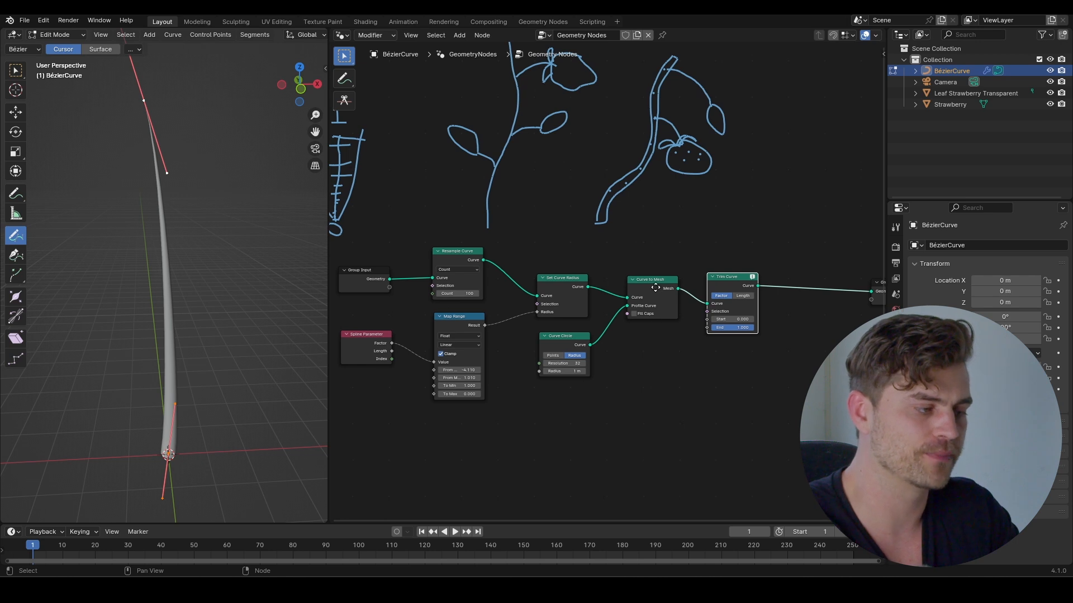
middle_click_drag(659, 292, 576, 275)
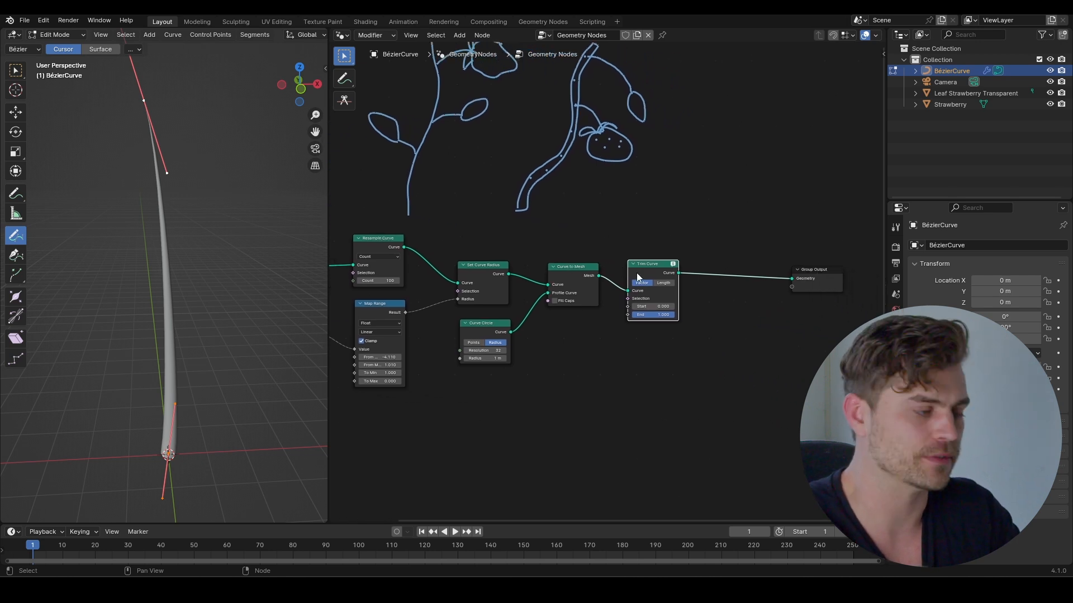
left_click_drag(557, 286, 605, 289)
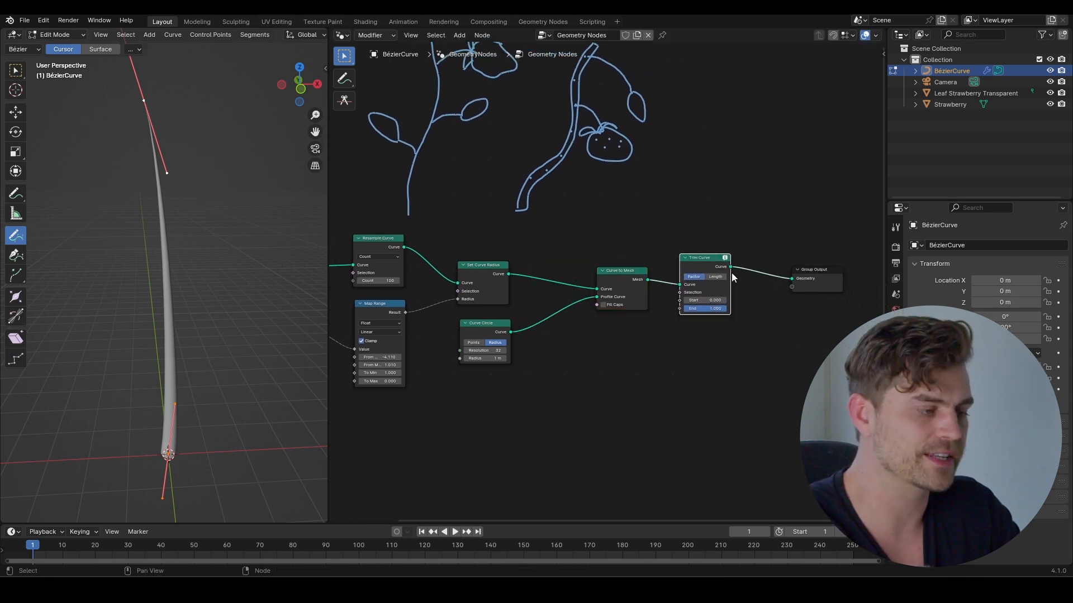
left_click_drag(708, 267, 540, 249, "alt")
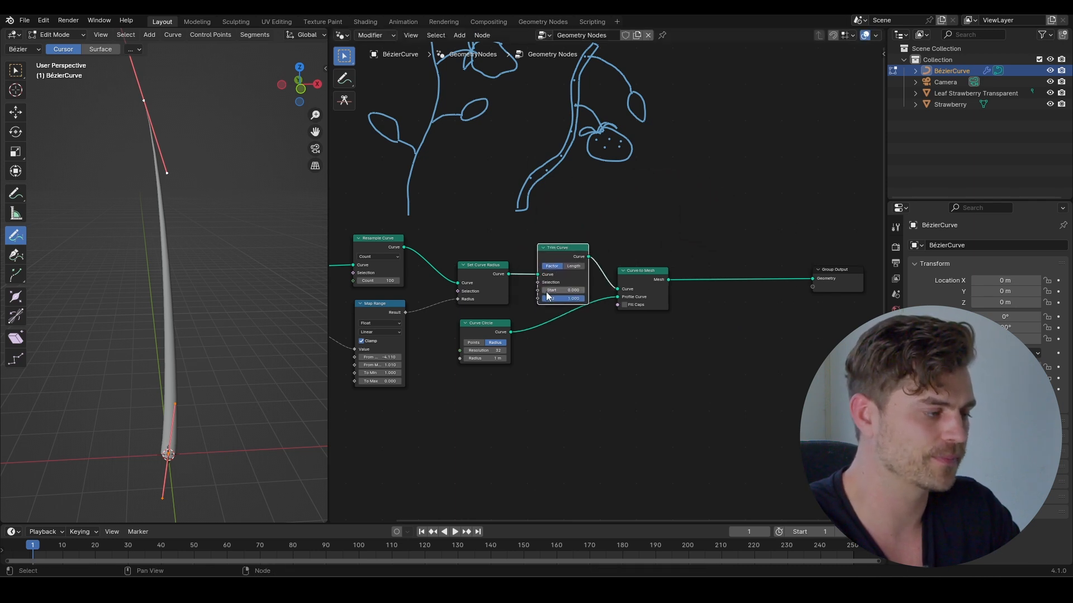
scroll(561, 309, "up", 2)
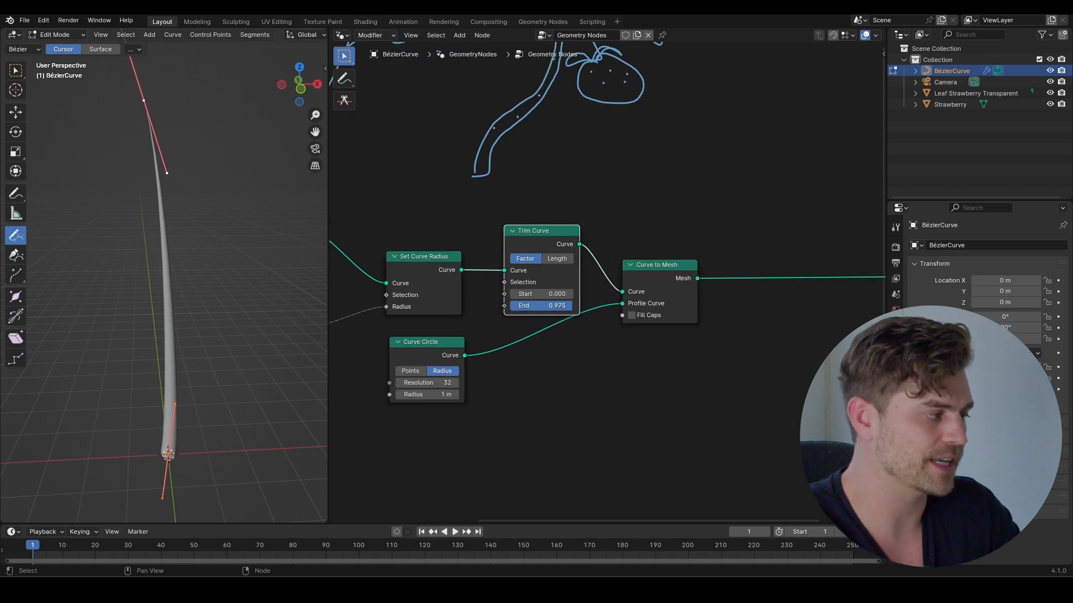
mouse_move(560, 305)
left_mouse_down()
mouse_move(510, 305)
mouse_move(570, 309)
left_mouse_up()
- Delete the whole drawn stem from the Bézier curve object
key("Home")
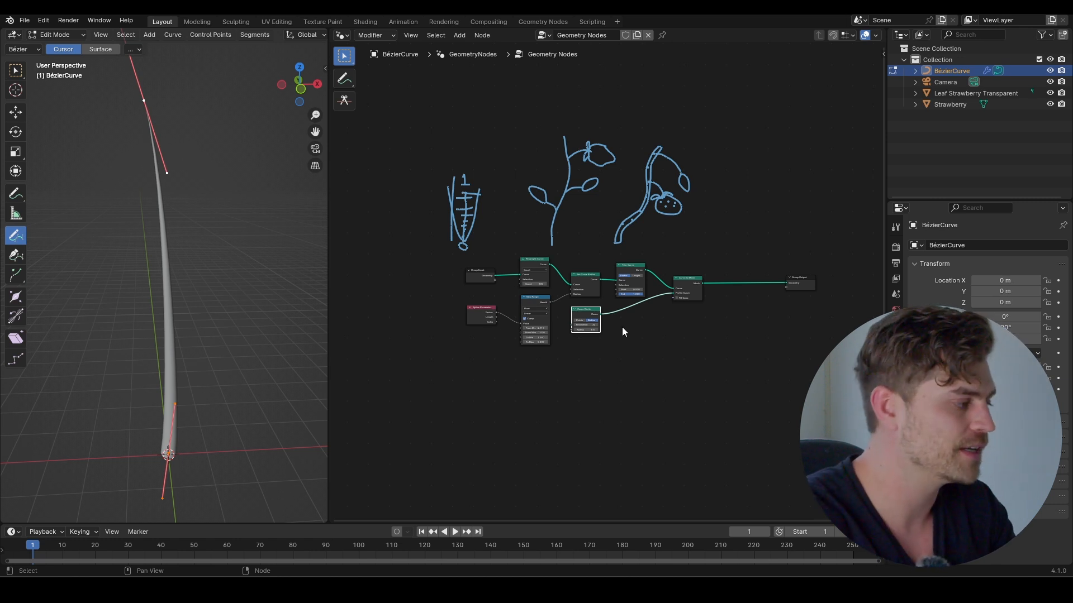
key("a")
key("x")
left_click(199, 253)
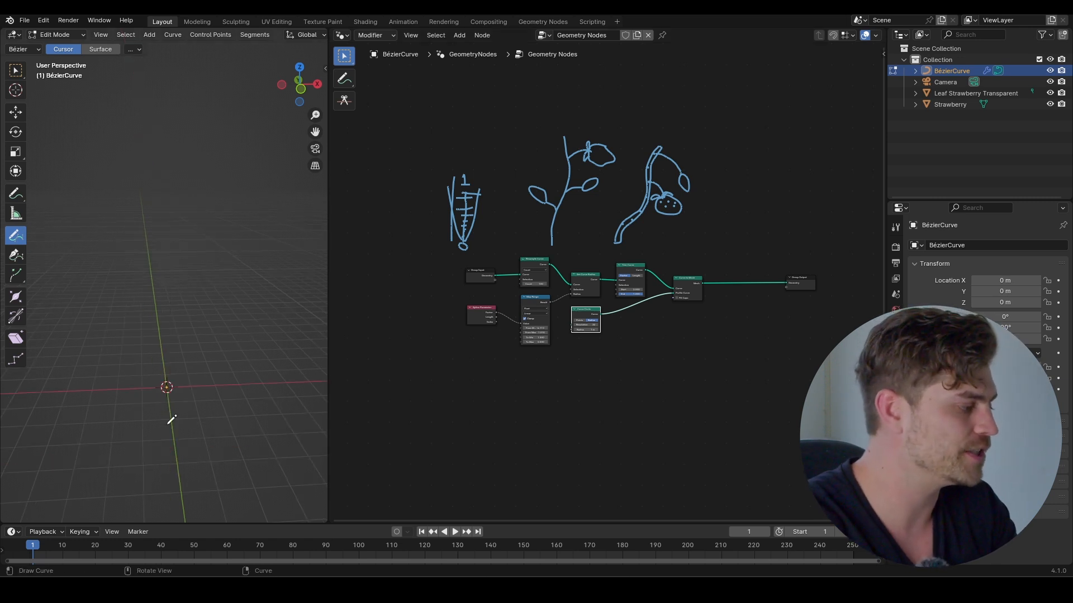
- Try out three bent freehand curves around the origin, and undo all of them
left_click_drag(209, 221, 160, 218)
mouse_move(190, 335)
left_mouse_down()
mouse_move(180, 110)
mouse_move(124, 138)
left_mouse_up()
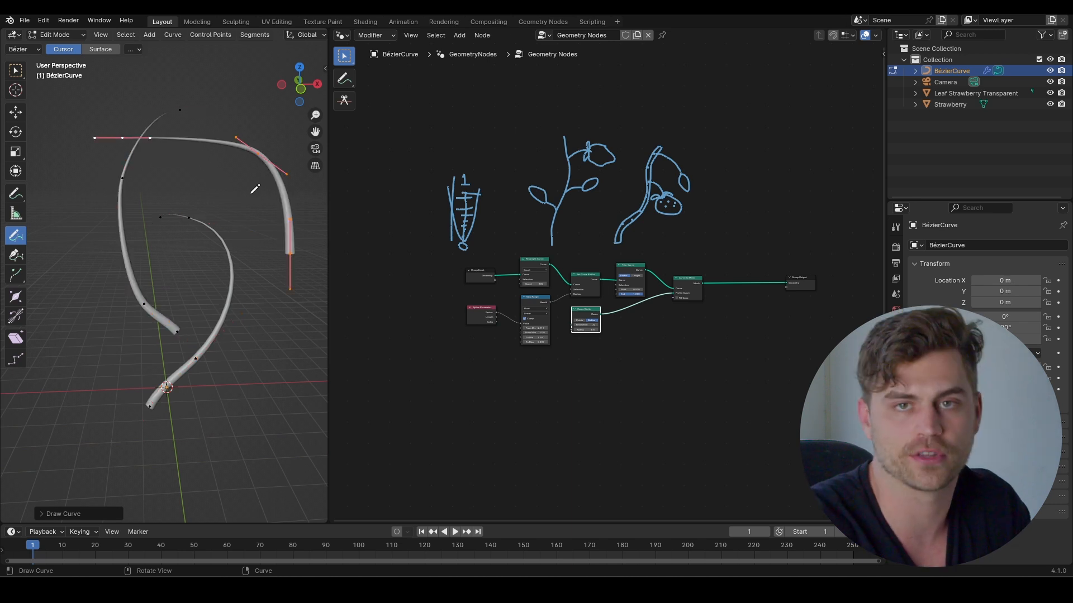
key("ctrl+z")
key("ctrl+z")
key("ctrl+z")
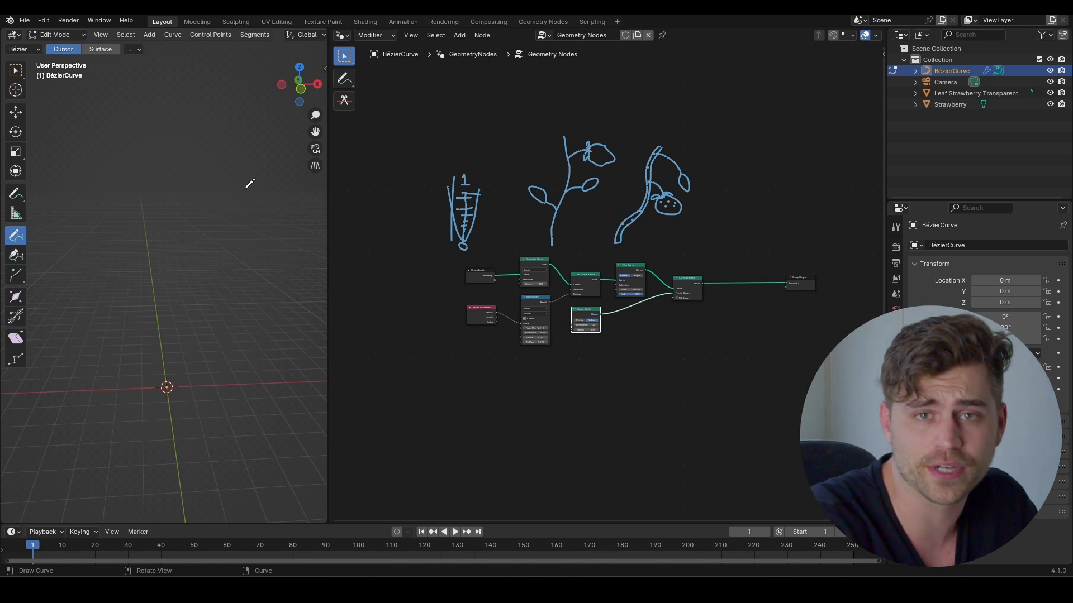
- Cut the link between Curve to Mesh and Group Output, and move Group Output below the stem's node chain
middle_click_drag(691, 255, 691, 208)
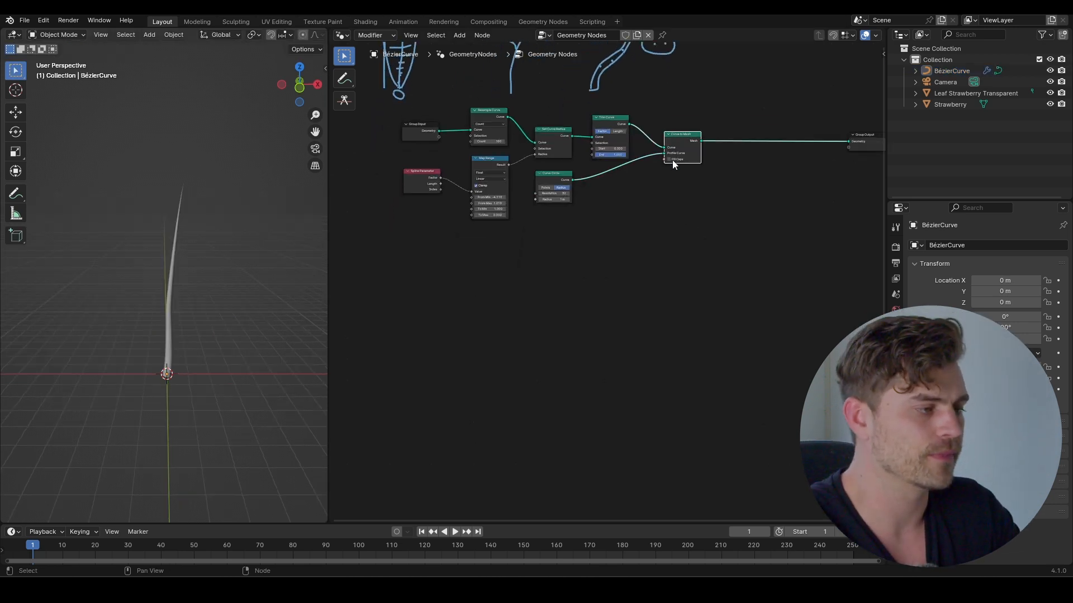
middle_click_drag(666, 192, 665, 232)
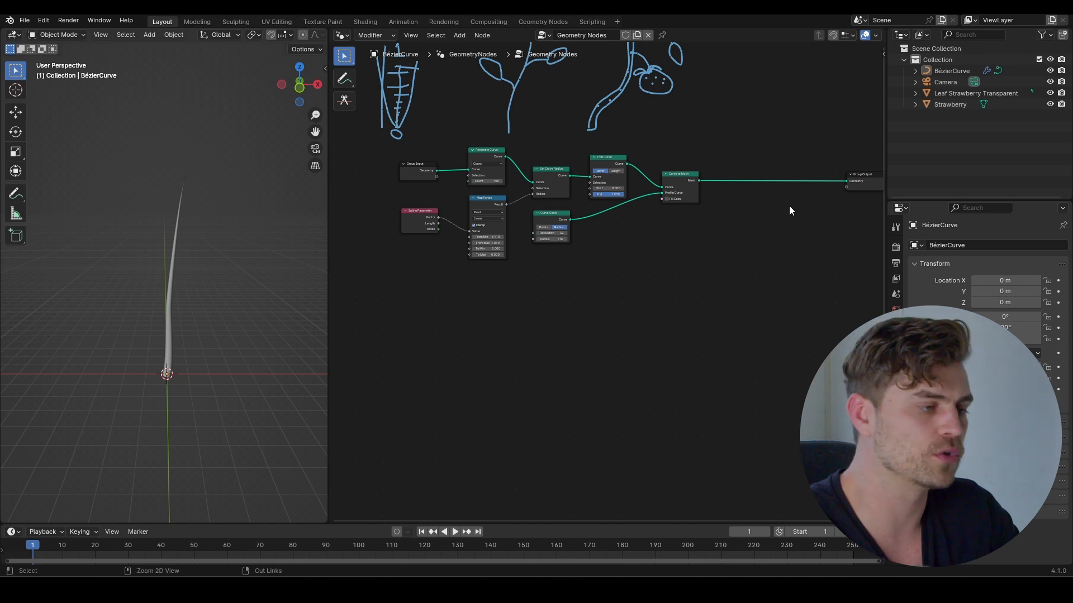
right_click_drag(802, 197, 774, 121, "ctrl")
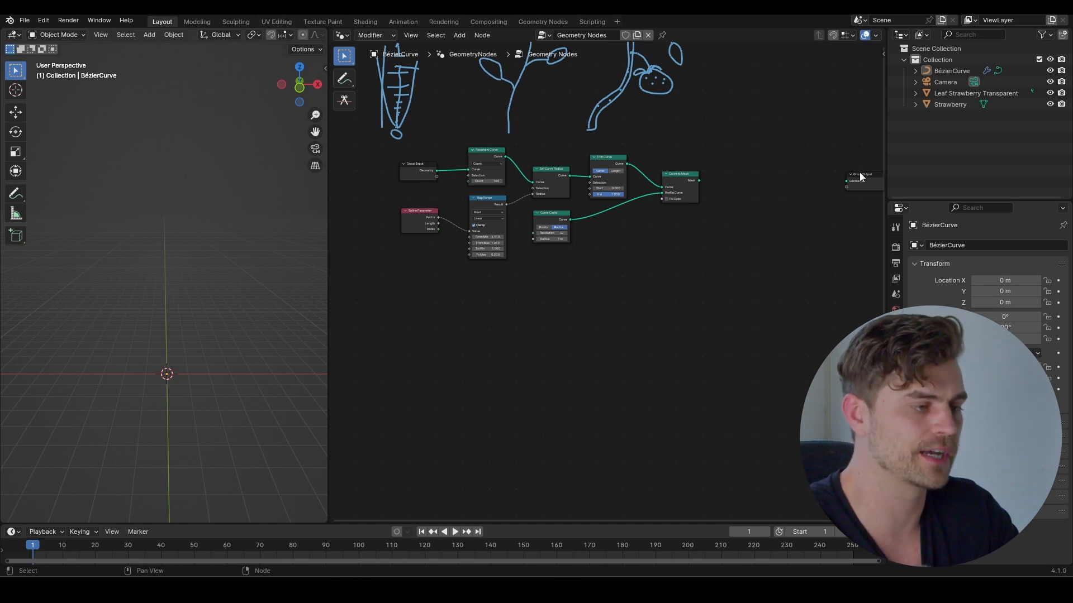
left_click_drag(860, 176, 827, 308)
- Add a Quadratic Bézier node in the empty space below the stem's node chain
mouse_move(594, 258)
middle_mouse_down()
mouse_move(636, 208)
mouse_move(596, 251)
middle_mouse_up()
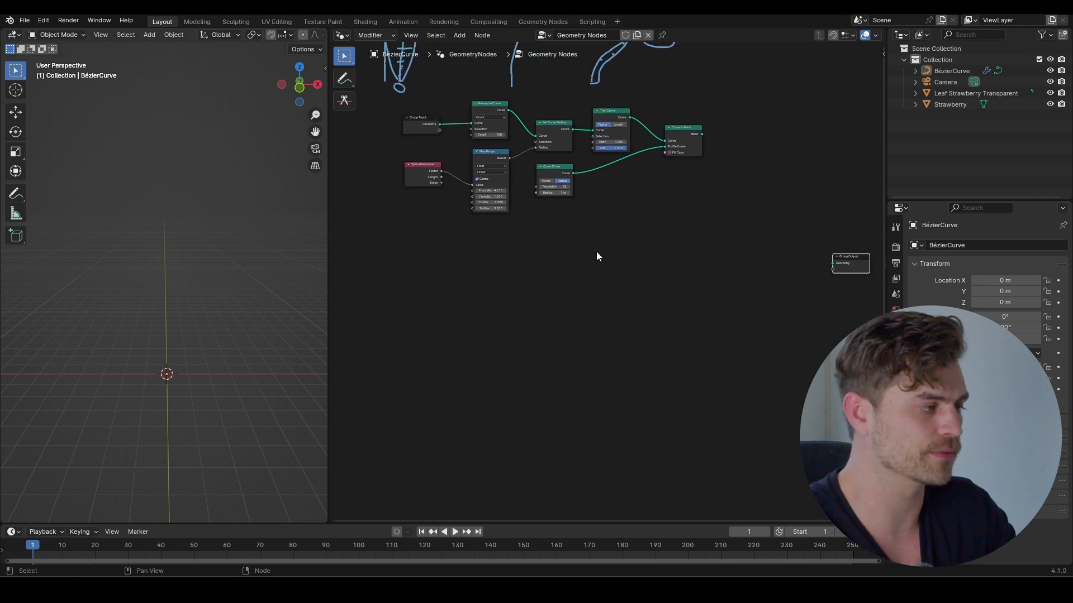
key("shift+a")
type("be")
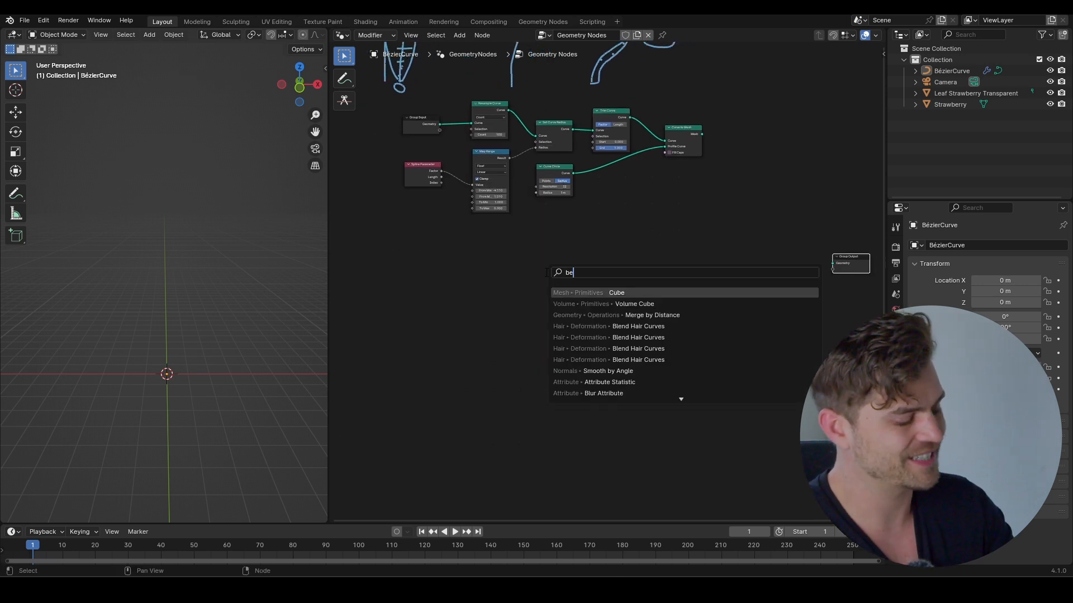
type("zier")
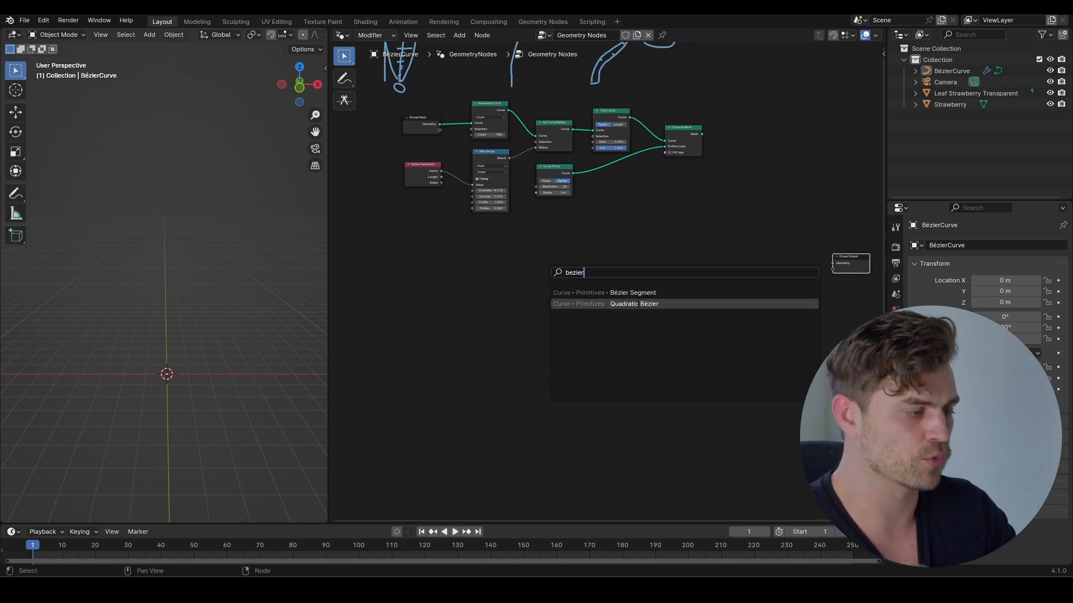
left_click(564, 304)
left_click(446, 276)
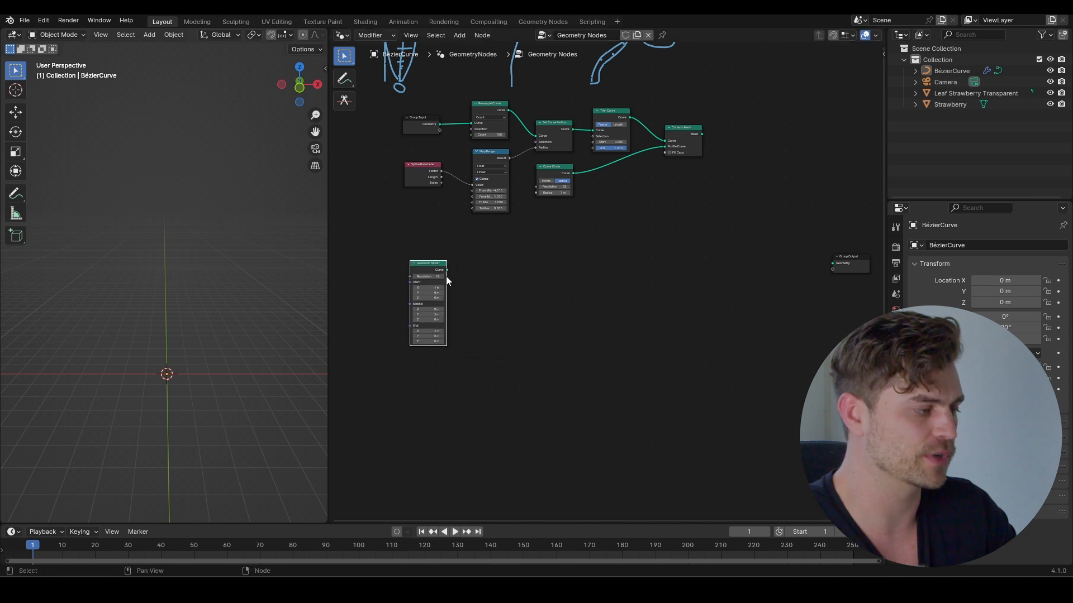
- Connect the Quadratic Bézier node's Curve output to Group Output's Geometry, and view the curve from another angle
scroll(431, 282, "up", 2)
scroll(431, 282, "down", 4)
middle_click_drag(529, 263, 490, 282)
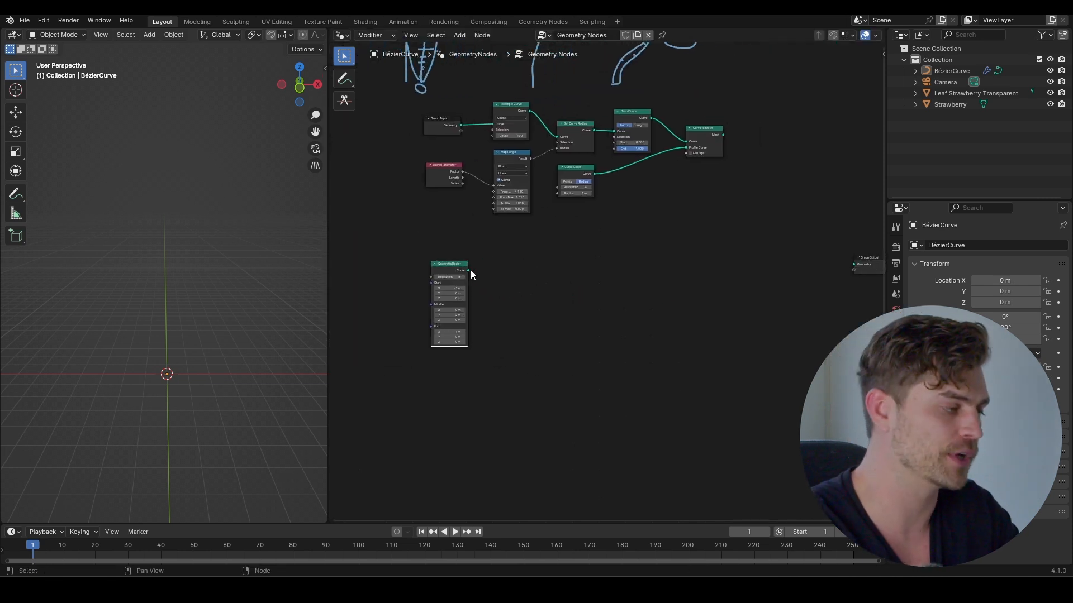
left_click_drag(467, 271, 849, 266)
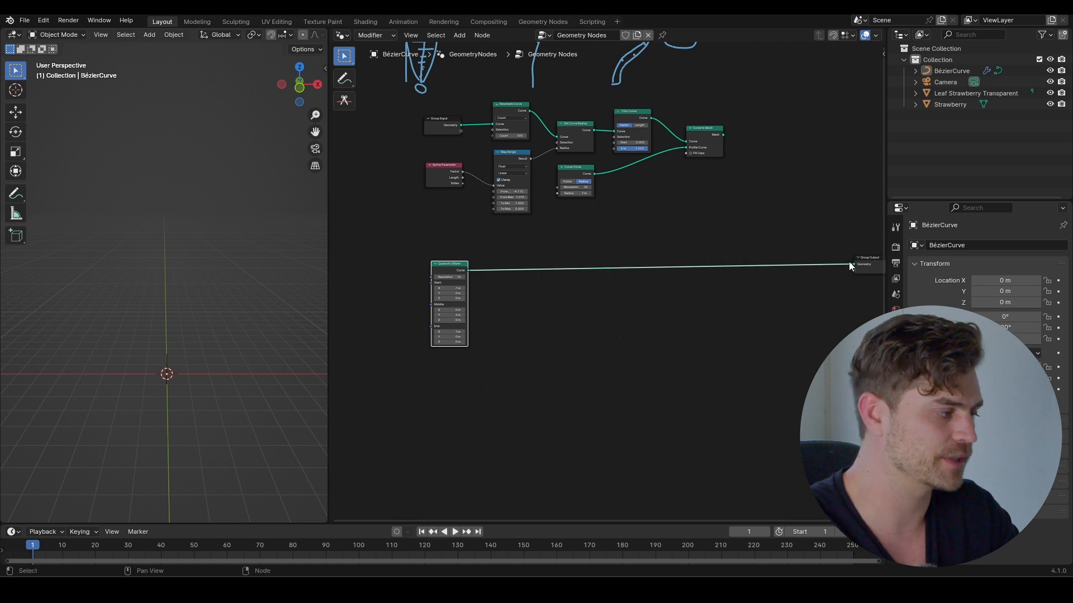
middle_click_drag(274, 417, 249, 324)
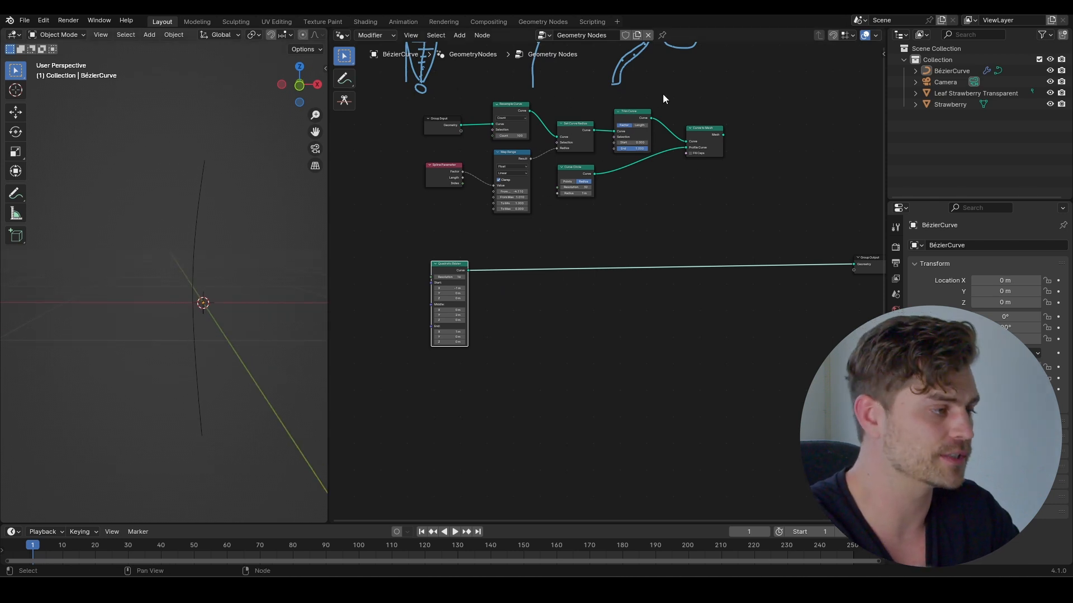
- Duplicate the stem's whole node chain beside the Quadratic Bézier node, and delete the copied Group Input node
left_click(745, 224)
left_click_drag(746, 225, 394, 112)
key("shift+d")
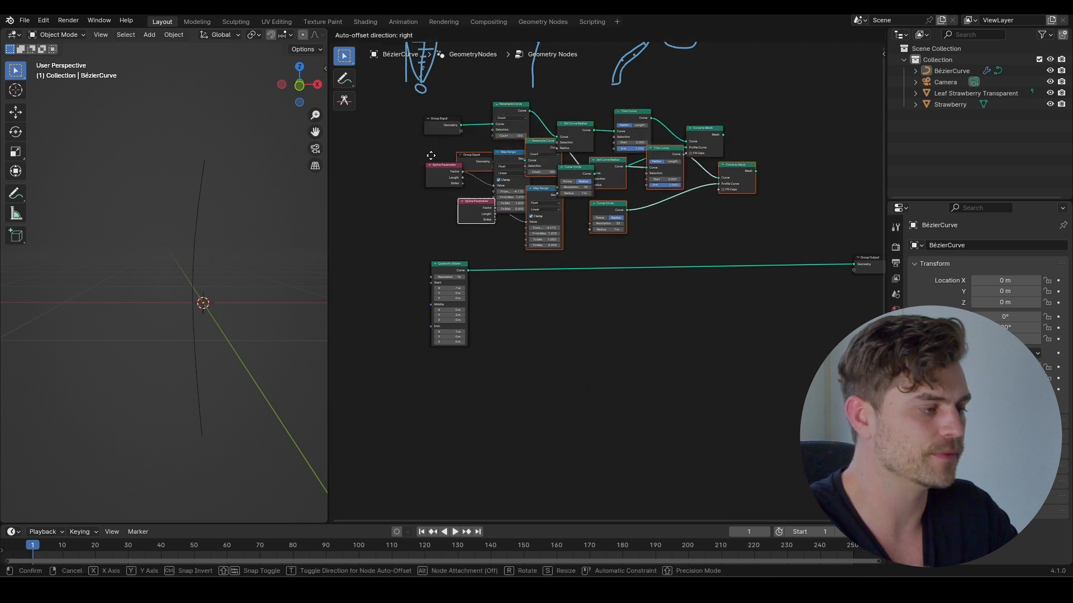
left_click(468, 344)
left_click(517, 340)
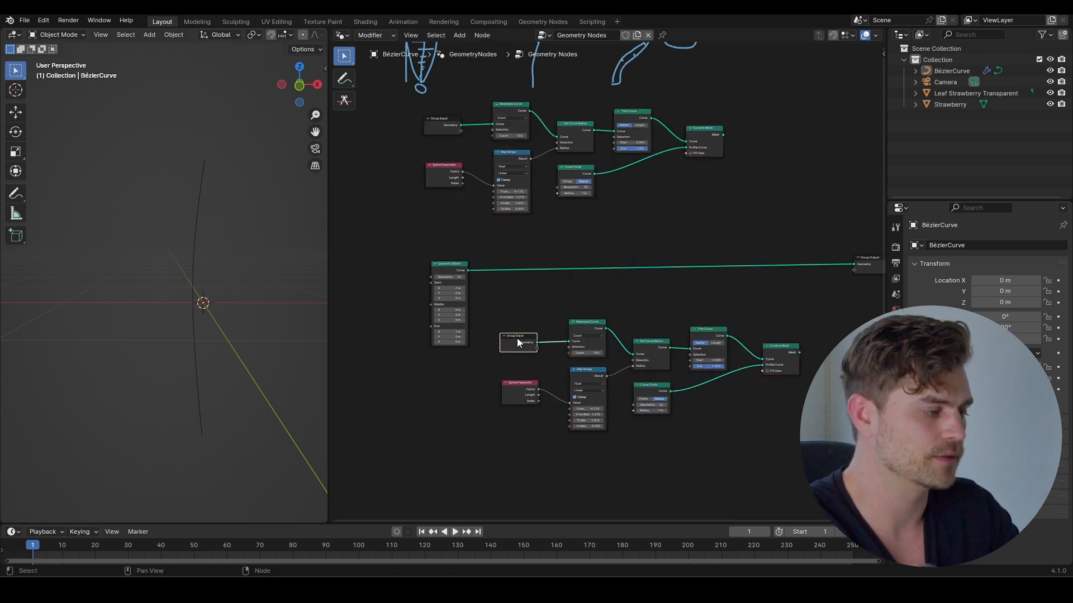
key("x")
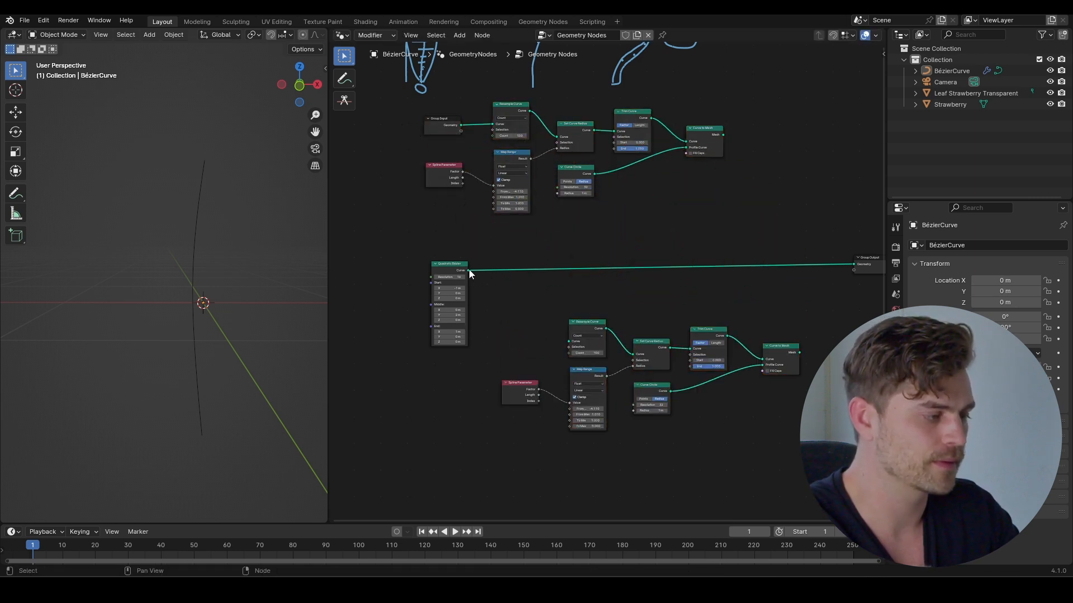
- Wire Quadratic Bézier into the copied Resample Curve and the copied Curve to Mesh into Group Output
left_click_drag(572, 341, 570, 342)
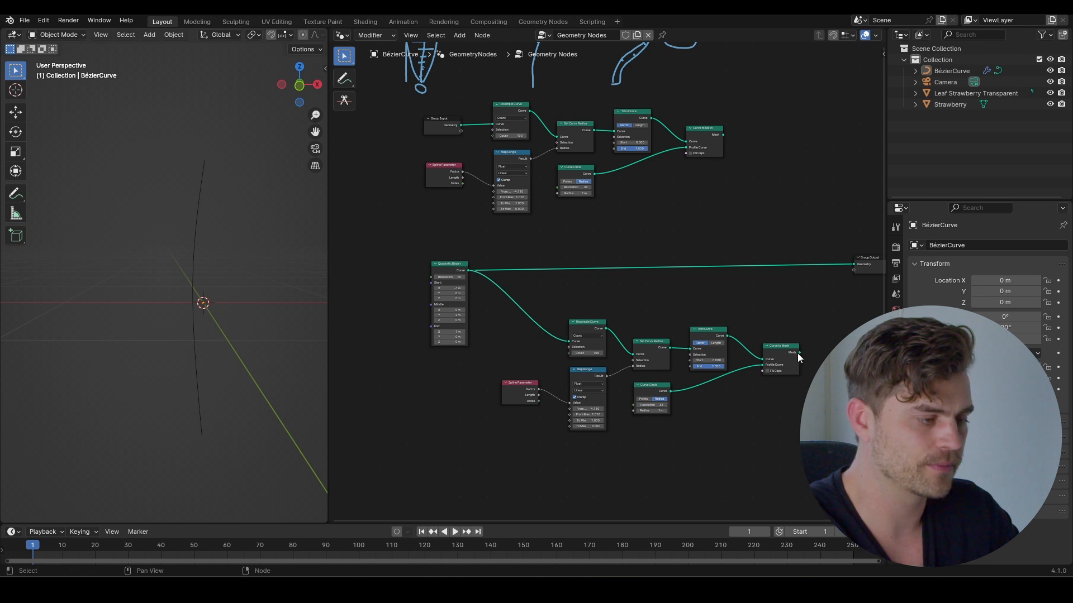
left_click_drag(799, 353, 853, 266)
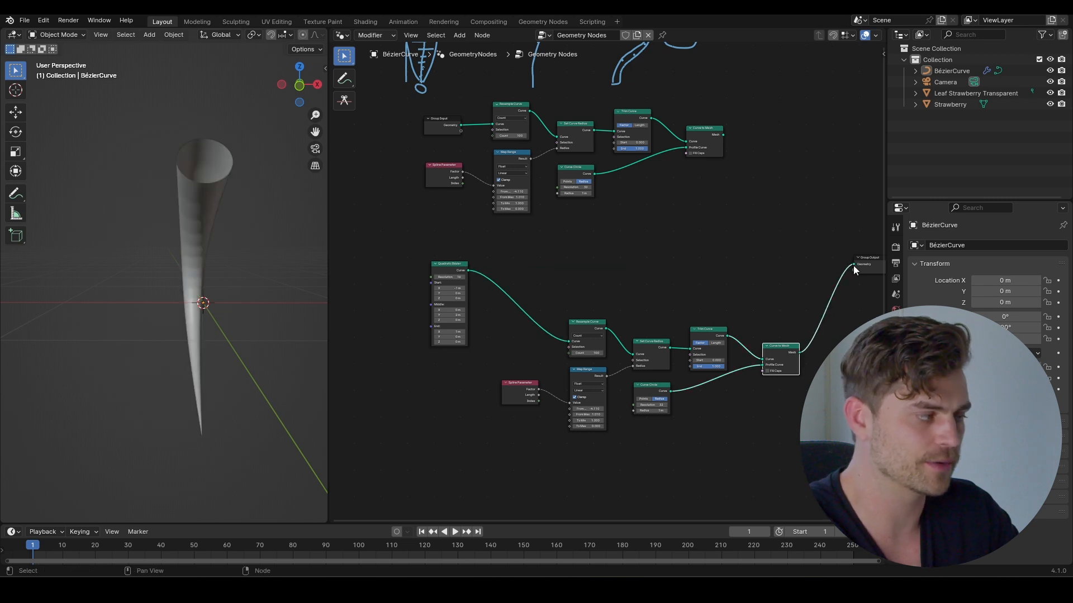
left_click_drag(524, 387, 519, 407)
- Set the Quadratic Bézier node's Start X to 0 m
middle_click_drag(234, 252, 233, 289)
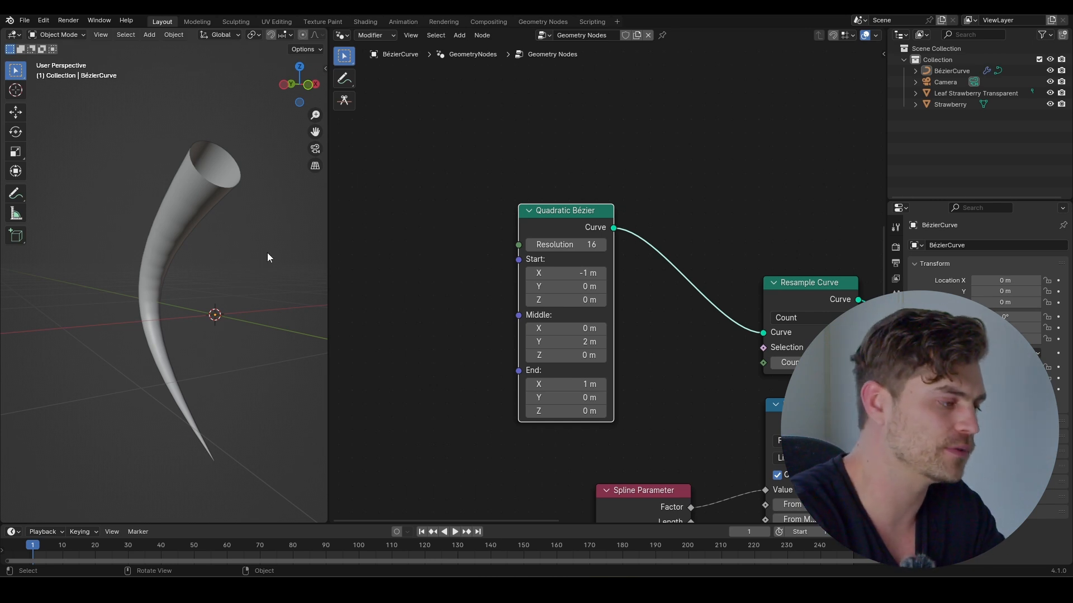
left_click(569, 274)
type("0")
key("Return")
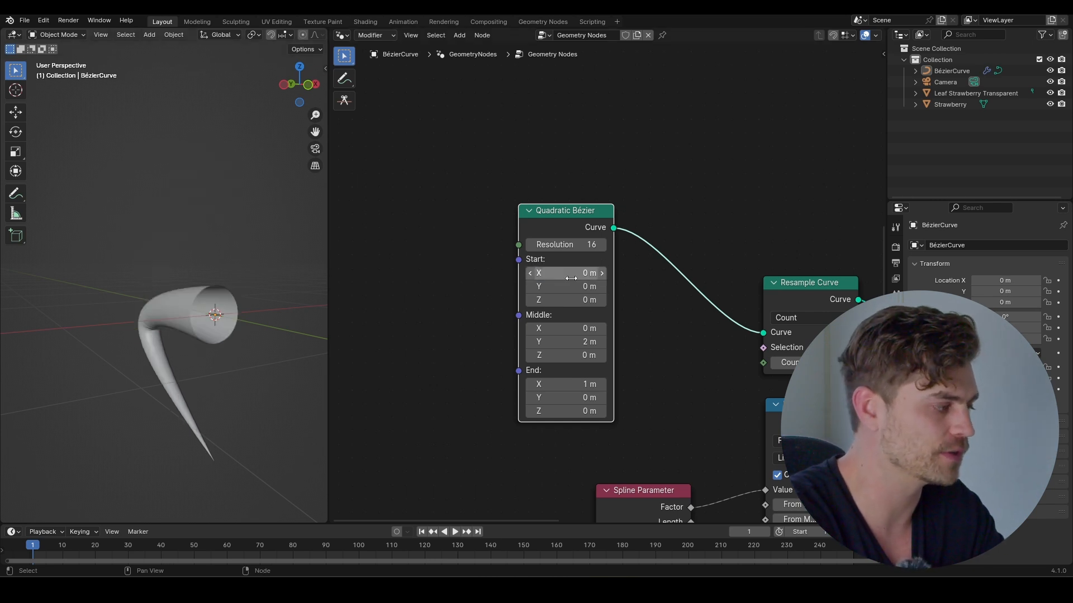
middle_click_drag(221, 321, 96, 296)
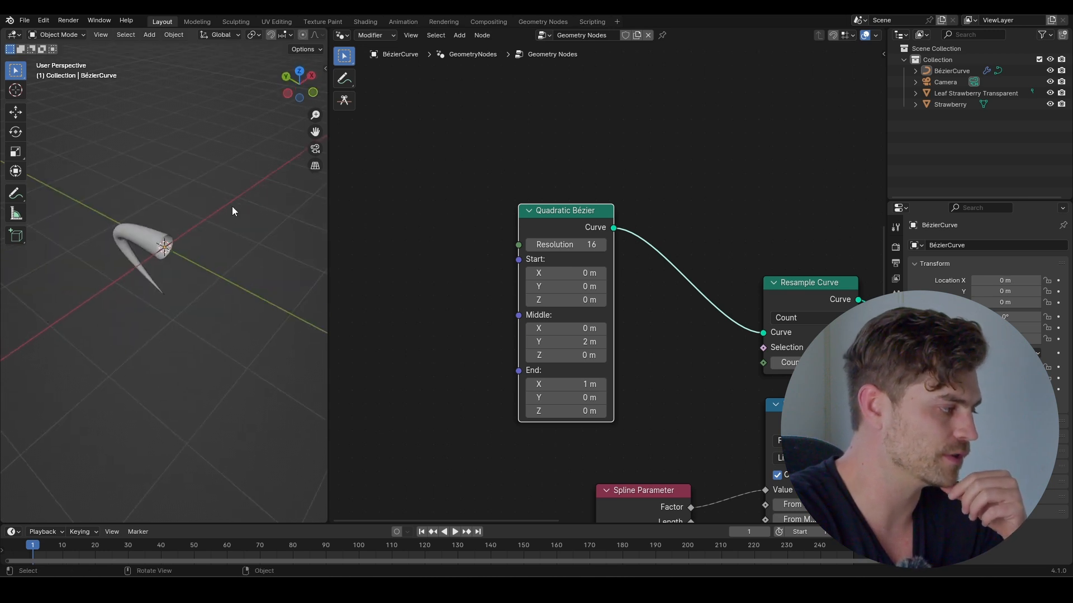
middle_click_drag(243, 203, 157, 264)
left_click_drag(566, 341, 479, 341)
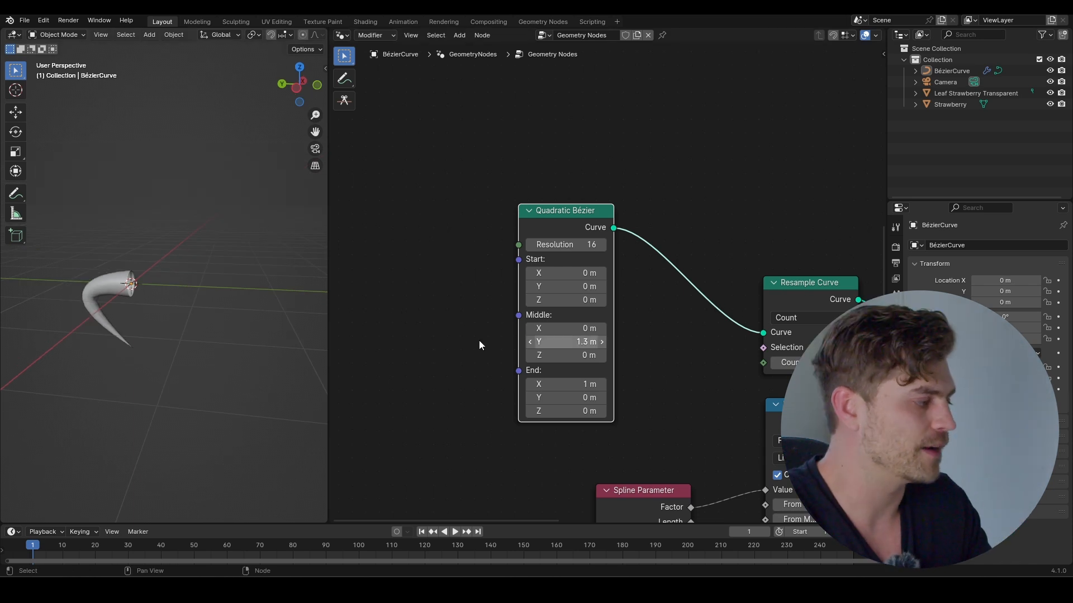
key("Escape")
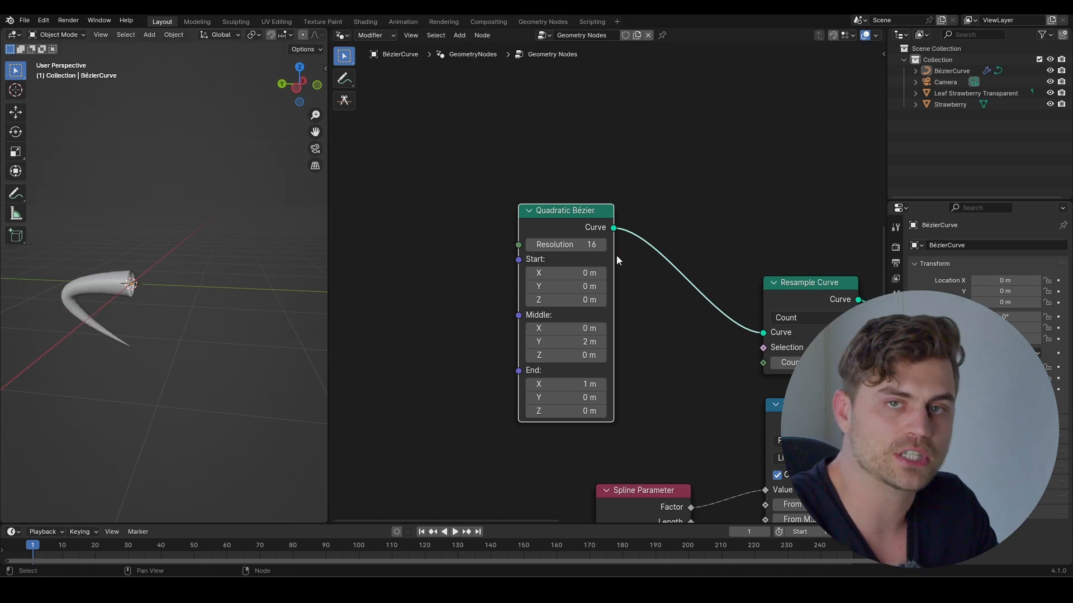
- Insert an Instance on Points node between the branch's Curve to Mesh and Group Output
key("Home")
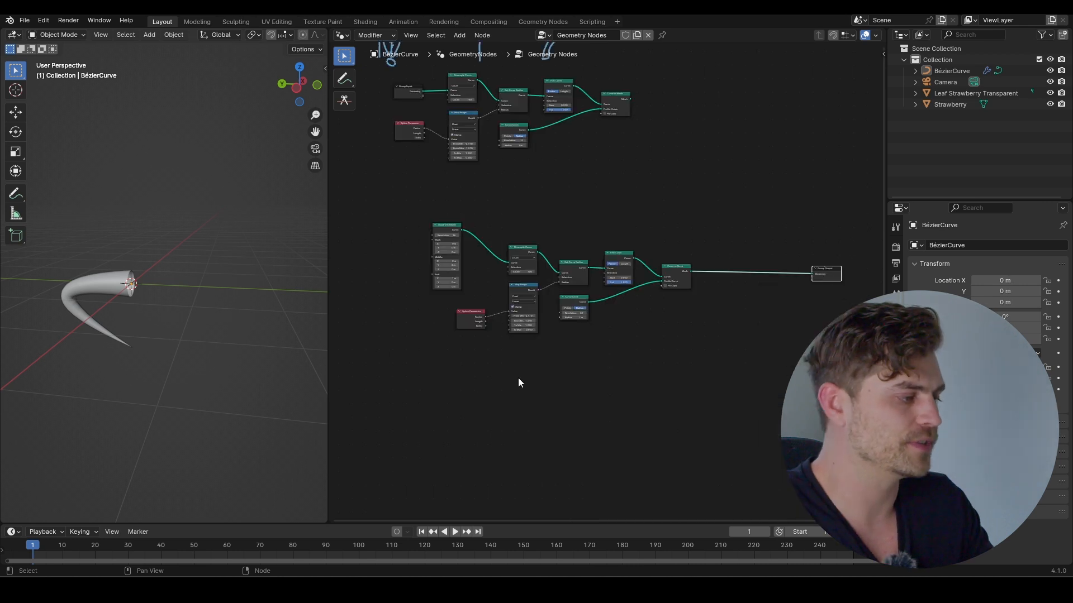
scroll(551, 277, "up", 1)
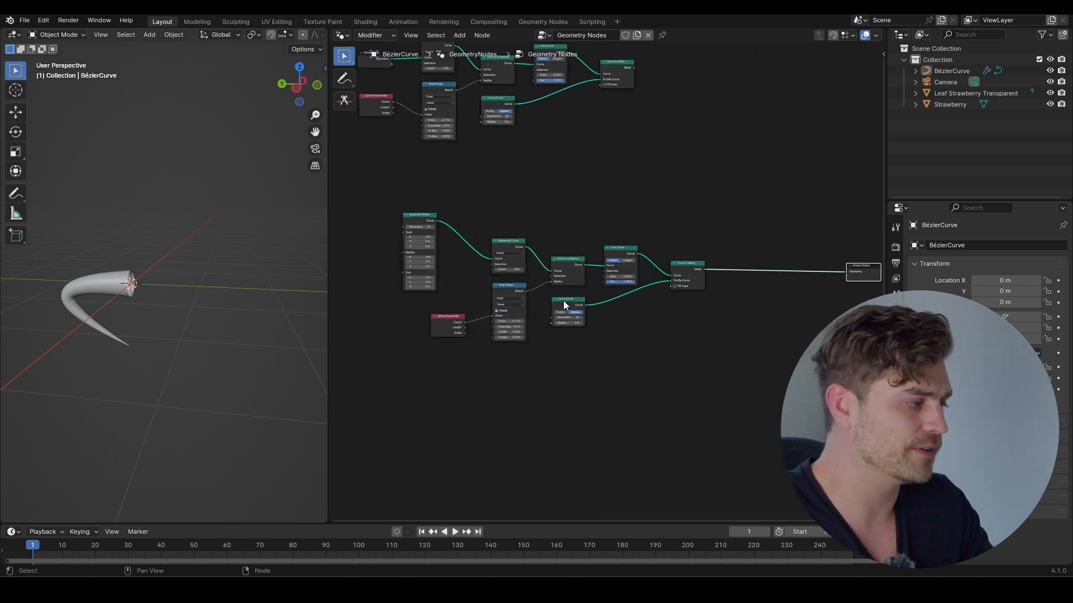
middle_click_drag(373, 155, 461, 203)
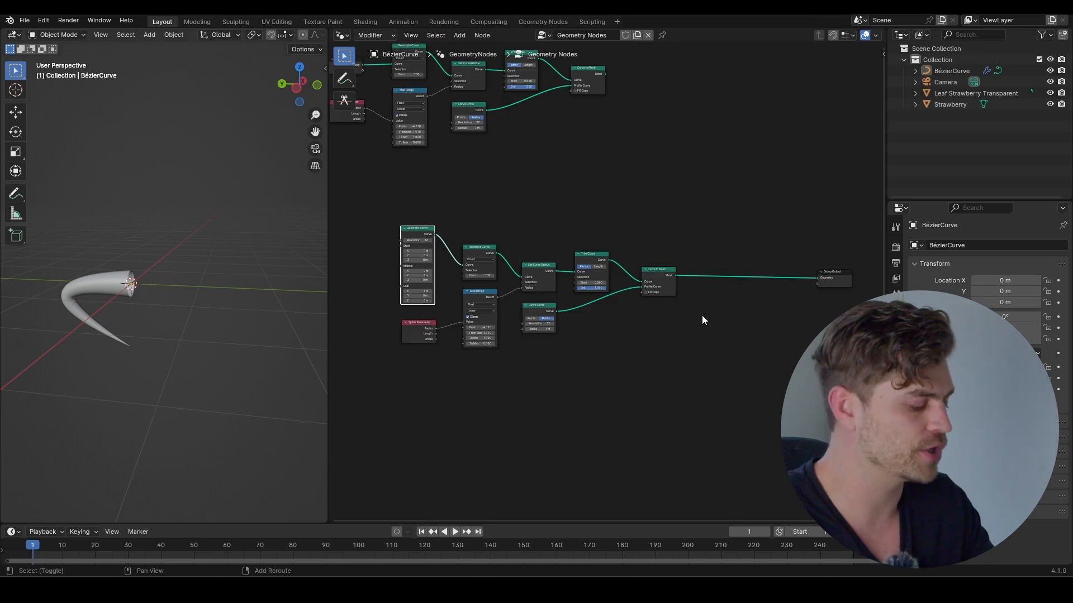
key("shift+a")
type("instanc")
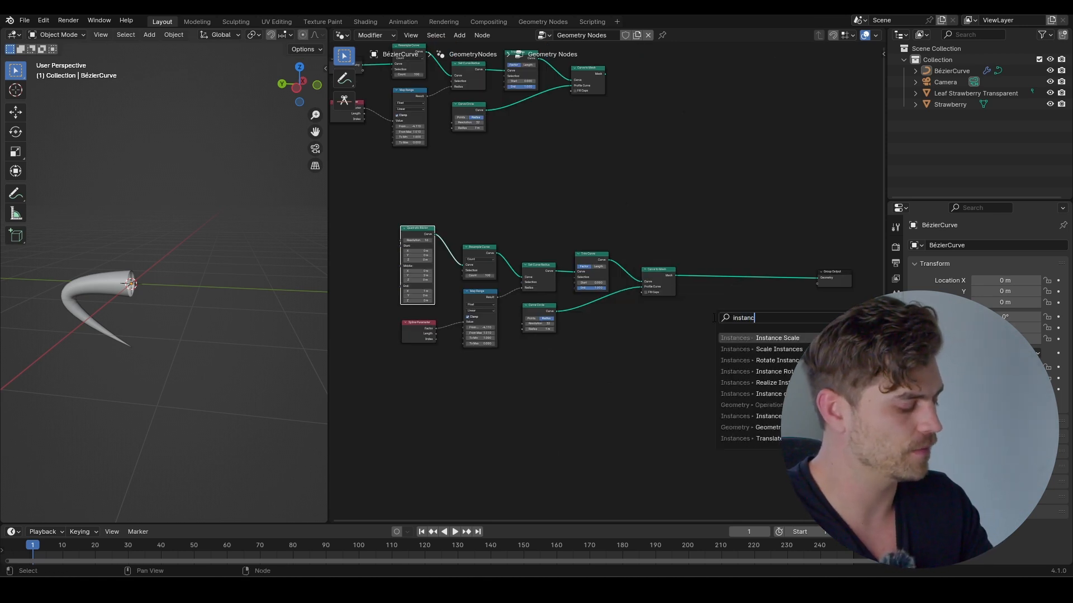
type("on")
left_click(813, 338)
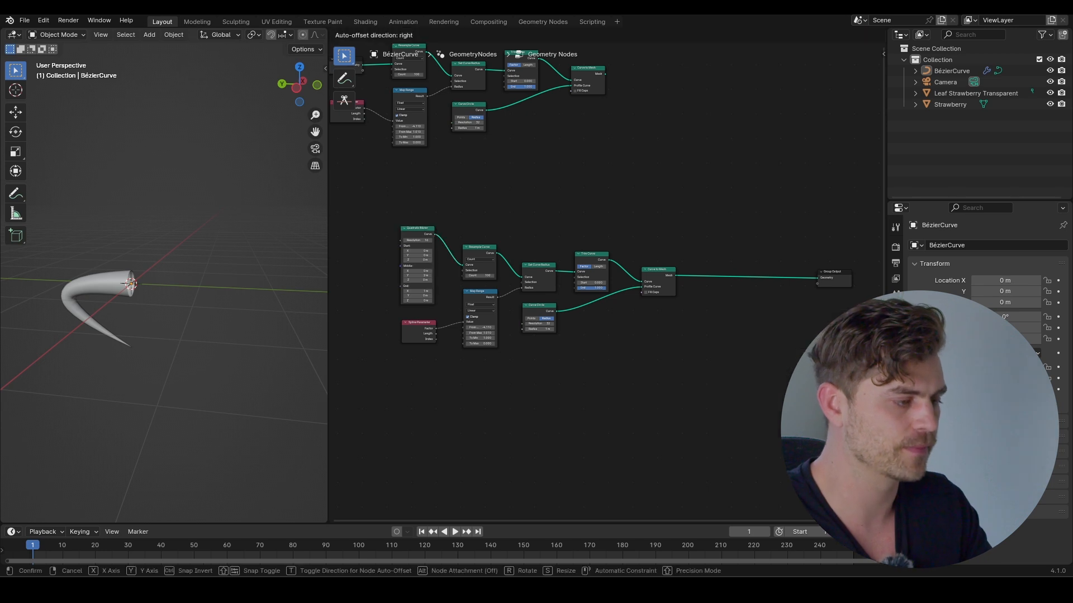
left_click(706, 266)
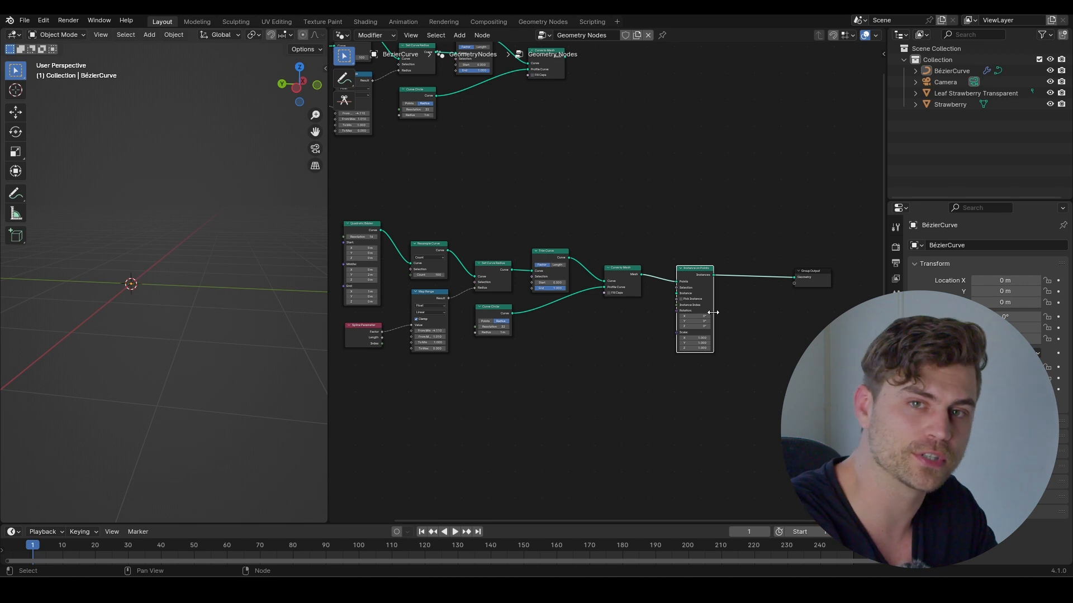
- Bring the Strawberry object into the node tree as an Object Info node and connect its Geometry to Instance on Points' Instance
left_click_drag(953, 104, 620, 330)
scroll(645, 358, "up", 2)
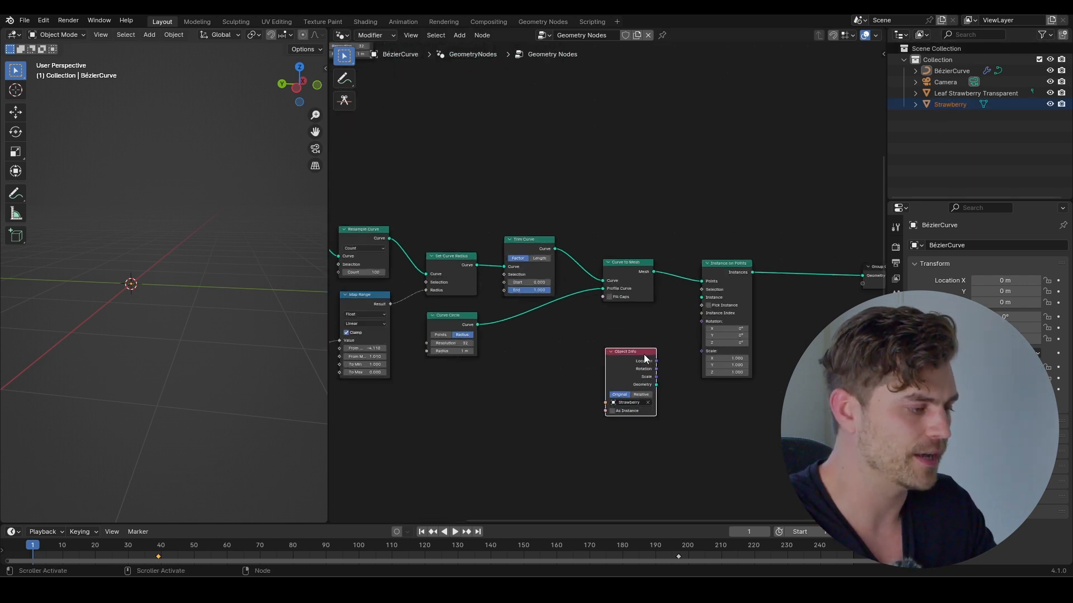
scroll(645, 358, "up", 3)
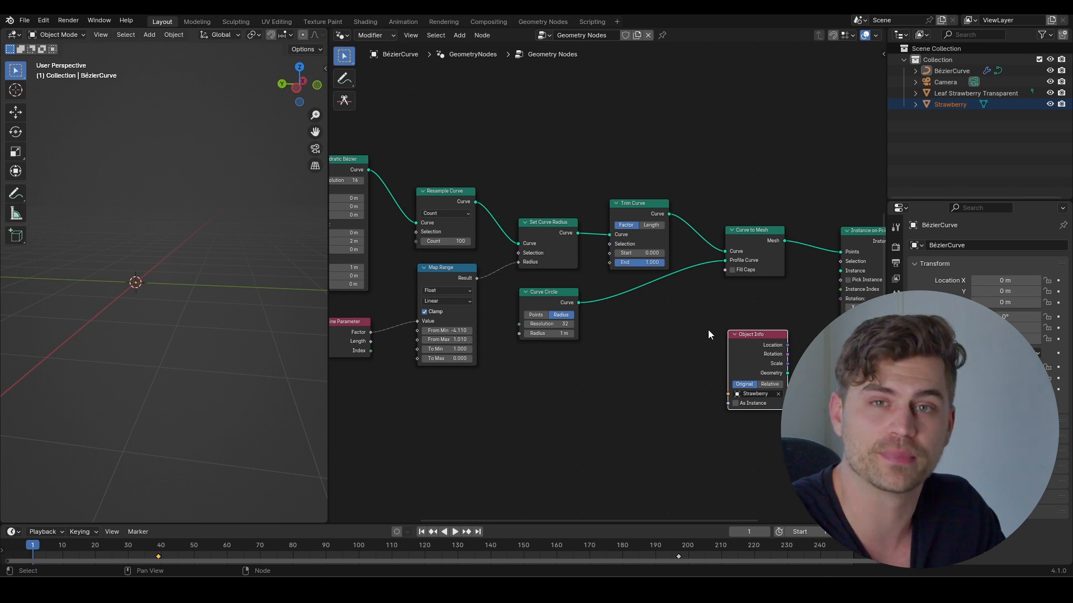
scroll(721, 318, "right", 2, "ctrl")
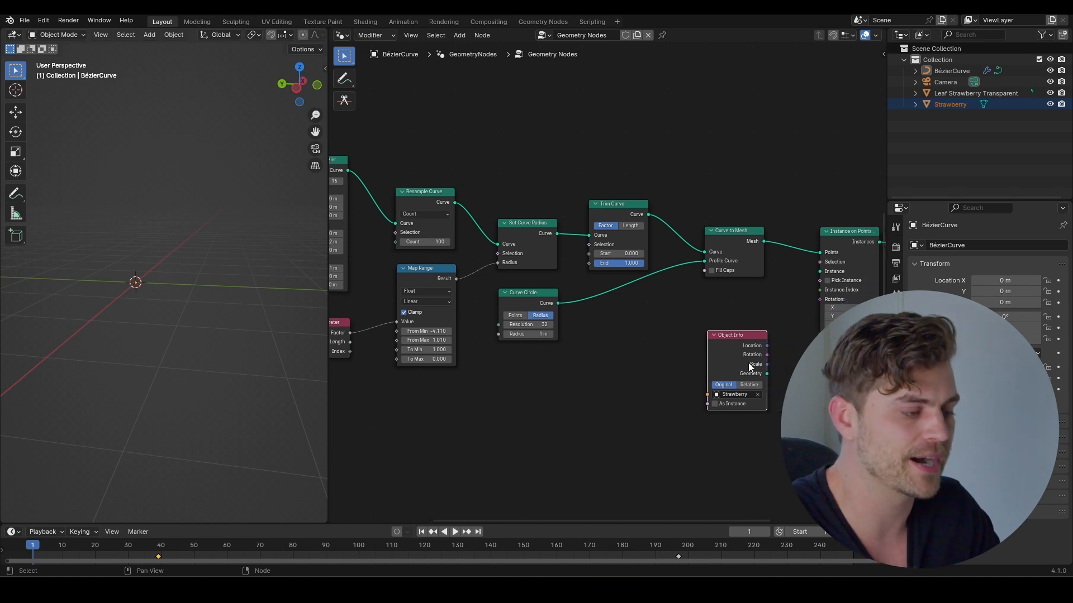
left_click_drag(767, 373, 821, 271)
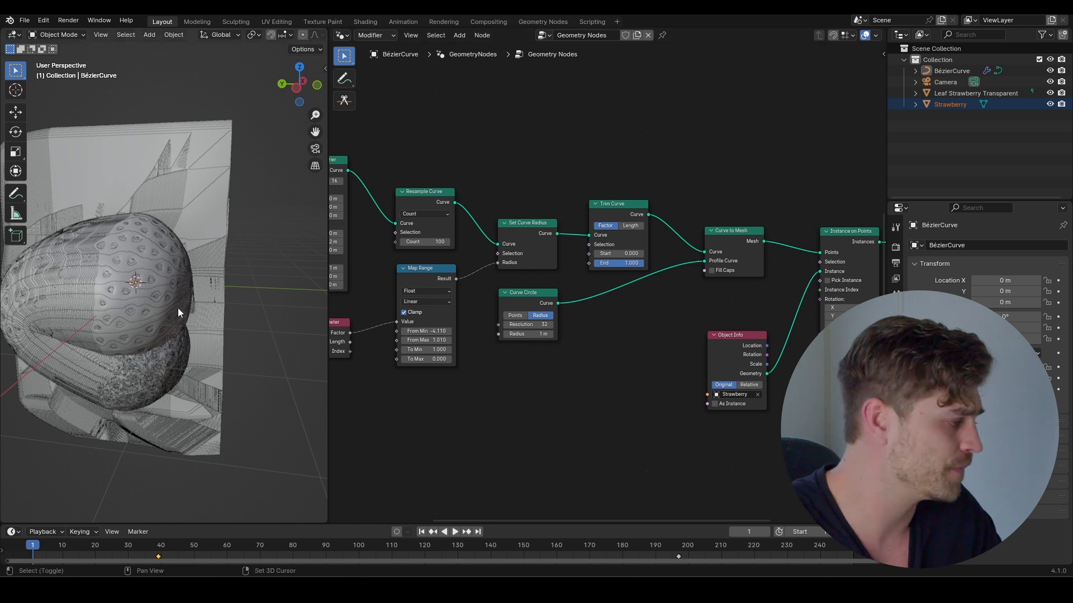
middle_click_drag(177, 307, 133, 341)
mouse_move(217, 306)
middle_mouse_down()
mouse_move(182, 301)
mouse_move(219, 306)
middle_mouse_up()
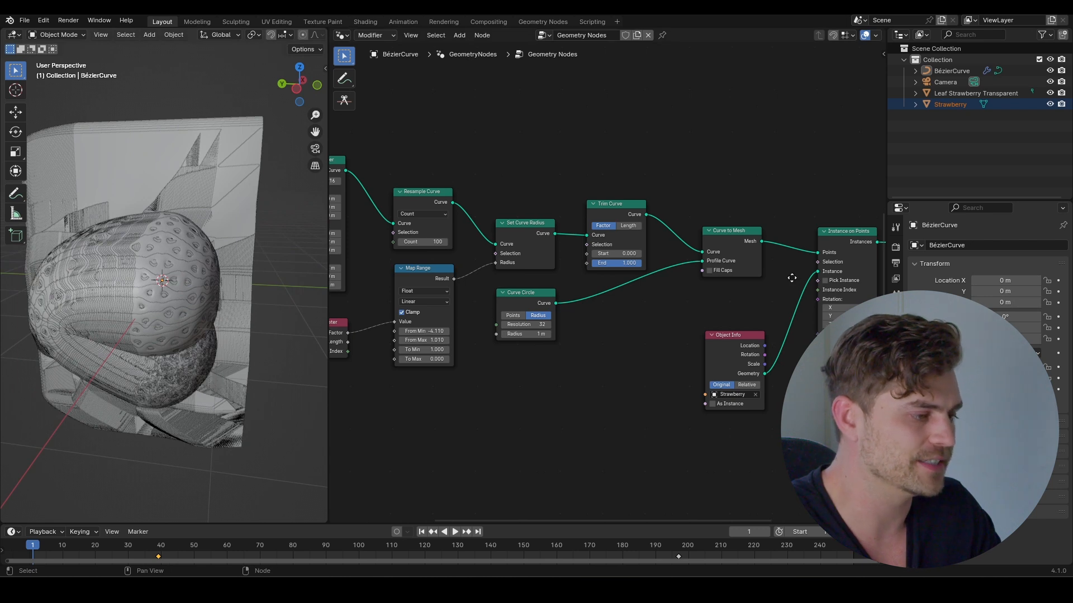
- Move the branch's Curve to Mesh node up to free space above the Object Info node
middle_click_drag(759, 288, 718, 294)
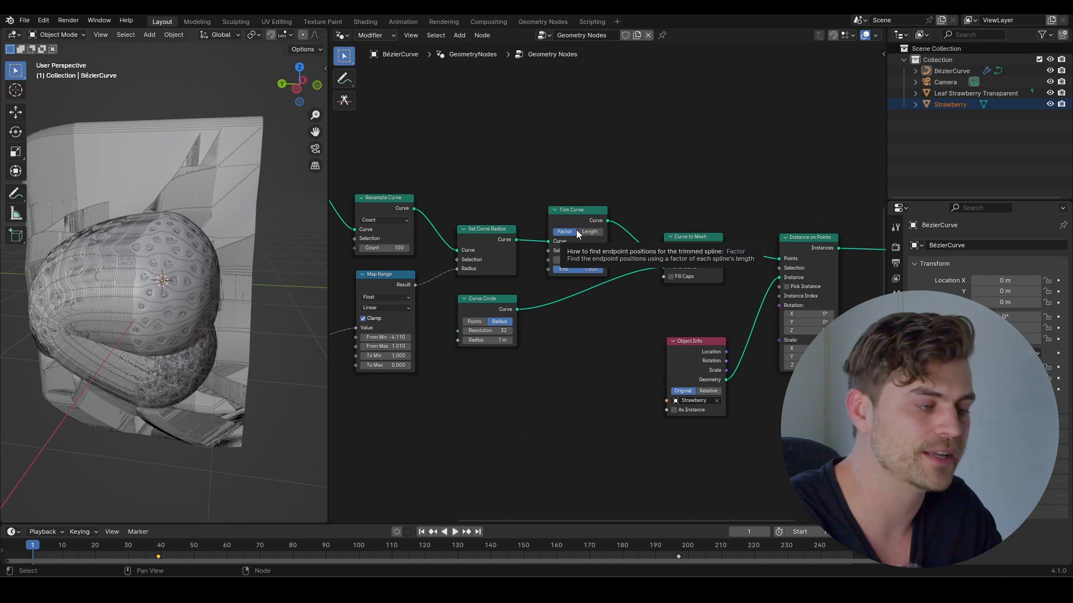
left_click(697, 244)
left_click_drag(696, 241, 693, 217)
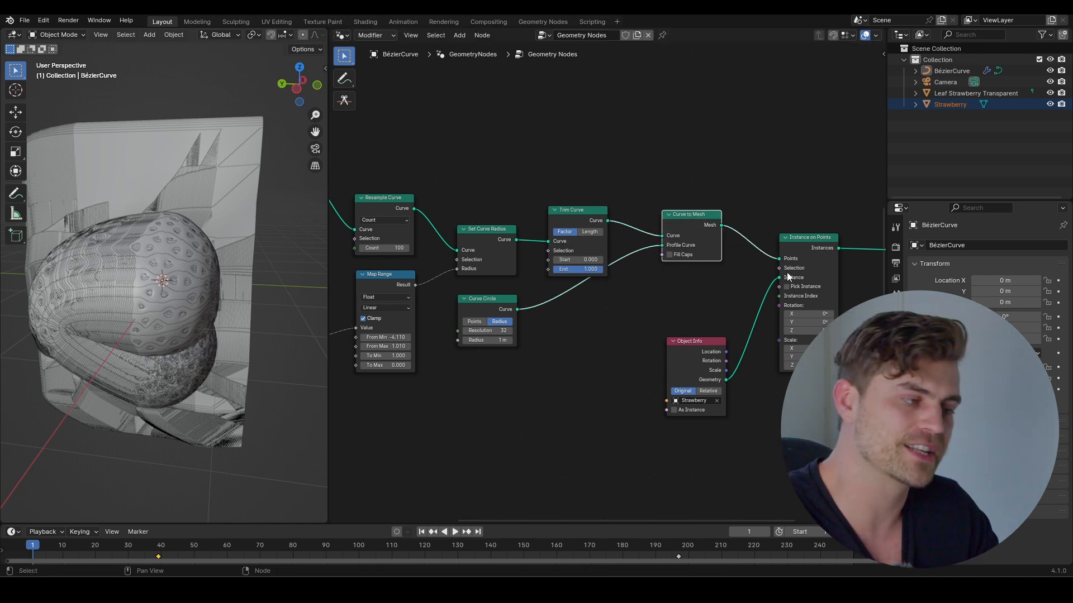
scroll(786, 270, "up", 3)
middle_click_drag(771, 268, 696, 271)
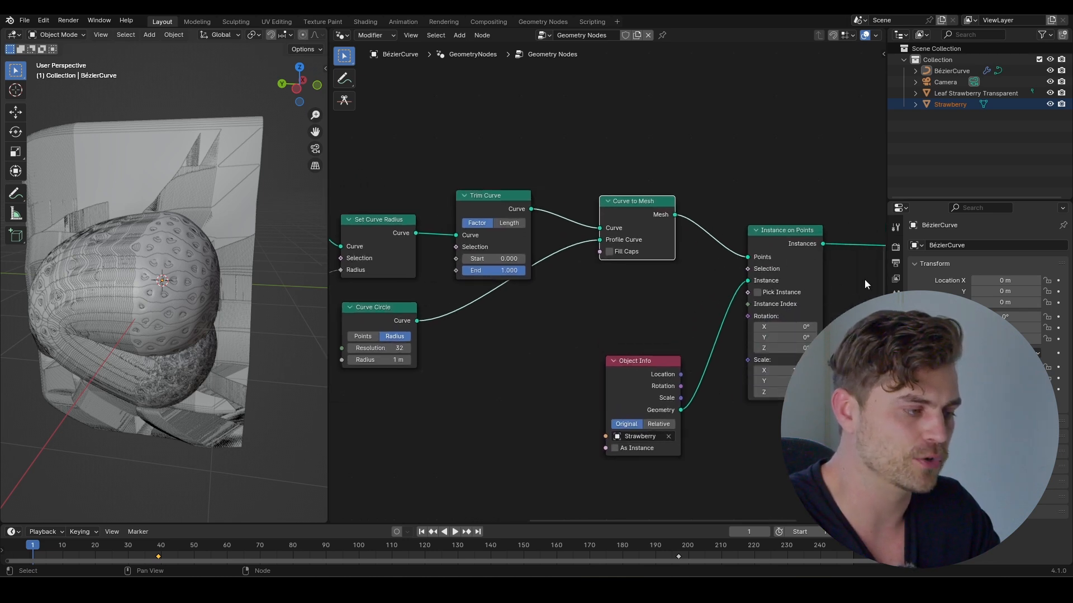
left_click_drag(863, 279, 685, 420)
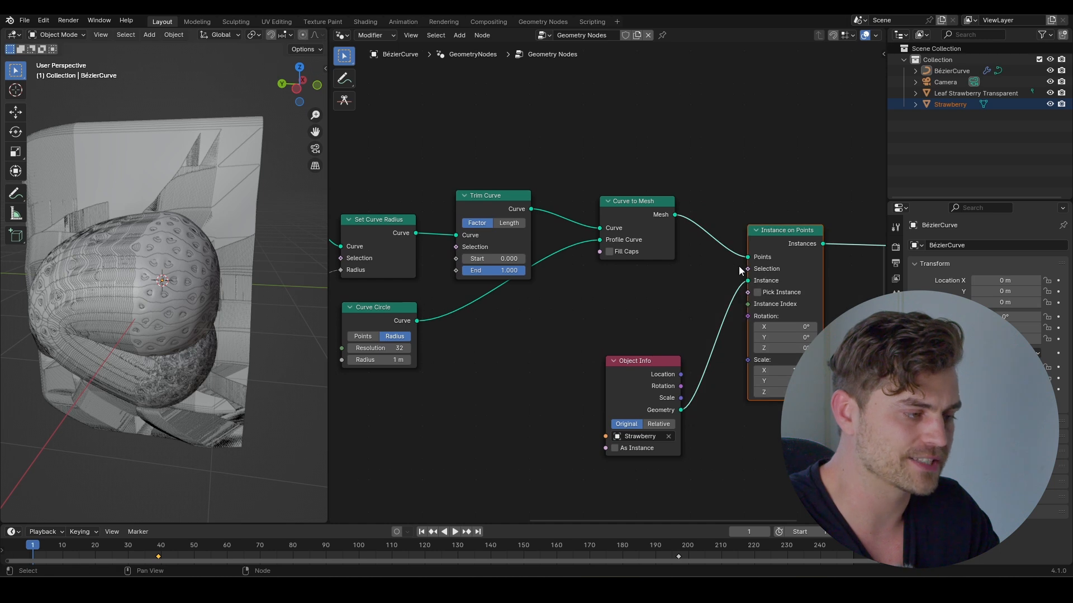
- Add an Endpoint Selection node below Curve to Mesh and connect it to Instance on Points' Selection
scroll(712, 270, "left", 1, "ctrl")
key("shift+a")
type("endpoint")
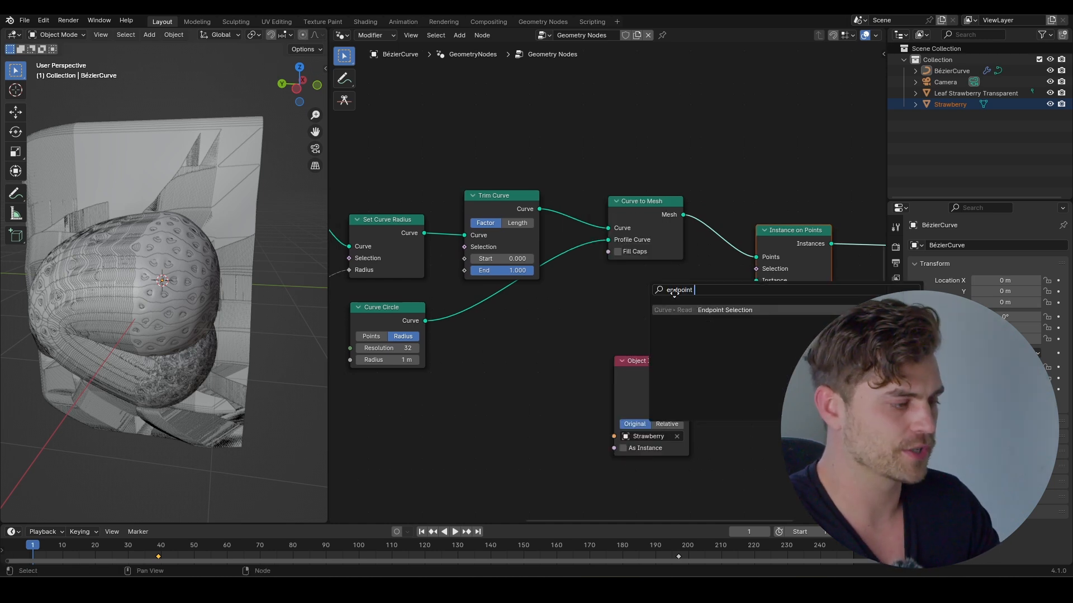
key("Return")
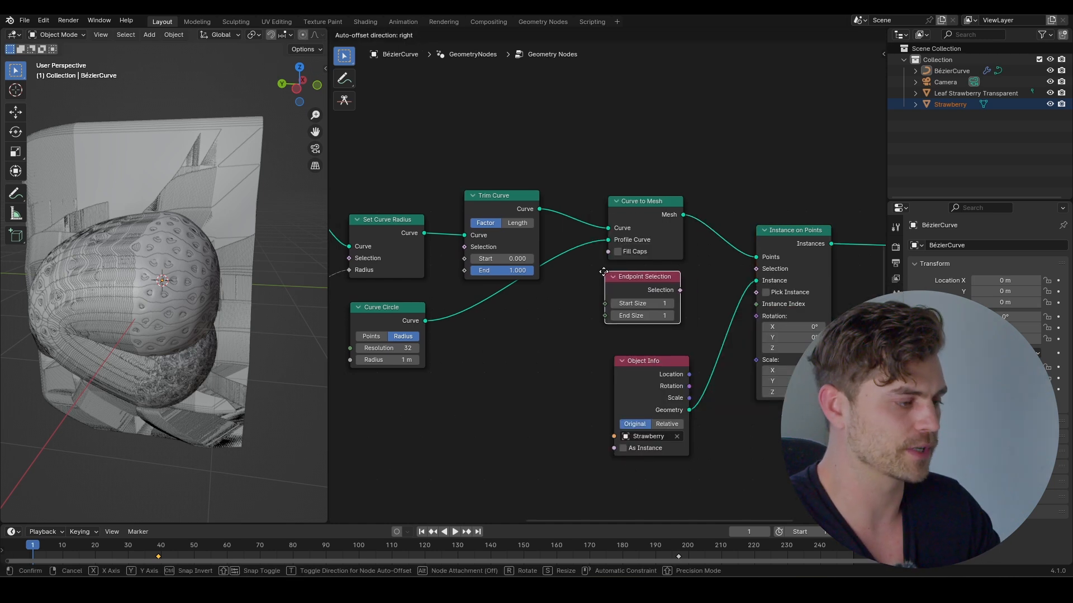
left_click(603, 271)
left_click_drag(677, 291, 756, 269)
- Set Endpoint Selection's Start Size to 0 and align the Object Info node beneath it
left_click(658, 303)
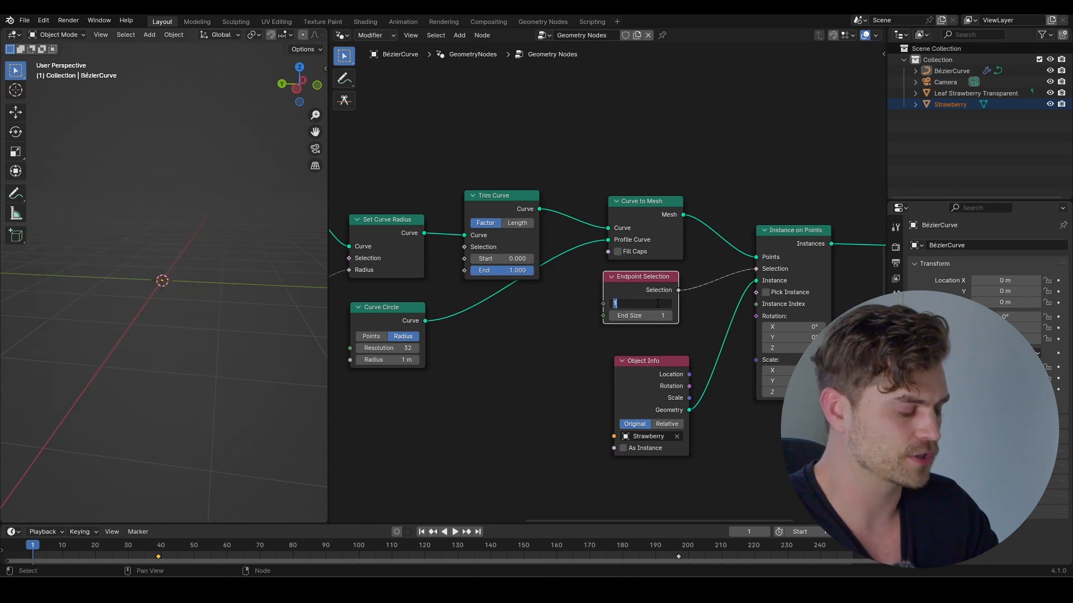
type("0")
key("Return")
left_click_drag(648, 361, 641, 361)
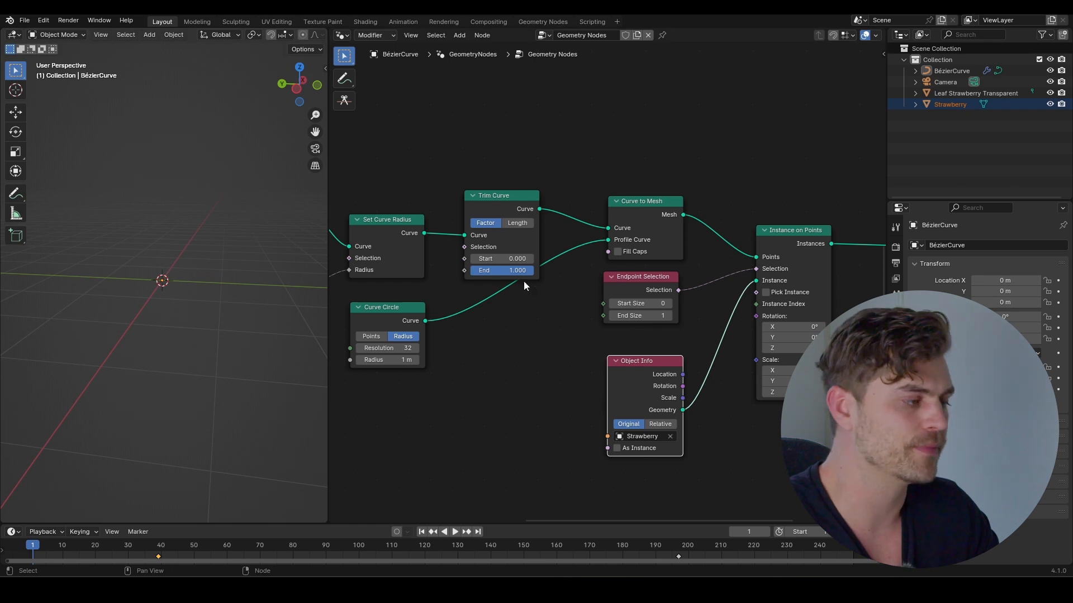
- Feed Trim Curve's Curve output into Instance on Points' Points in place of the Curve to Mesh output, and view the instanced strawberry
middle_click_drag(557, 291, 599, 299)
scroll(570, 301, "down", 2)
left_click(471, 314)
left_click(621, 246)
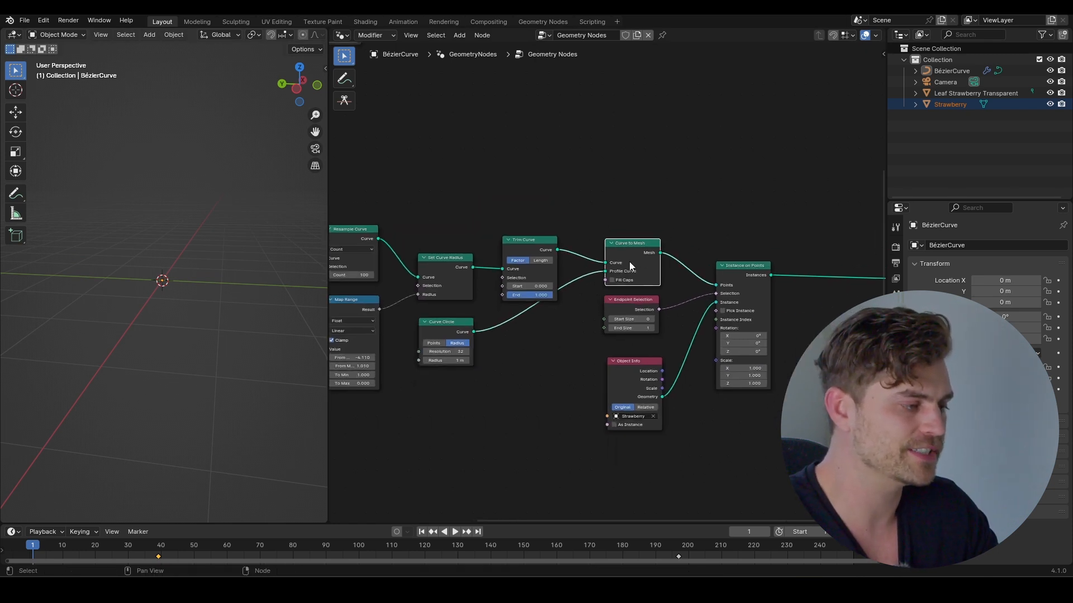
scroll(631, 266, "up", 2)
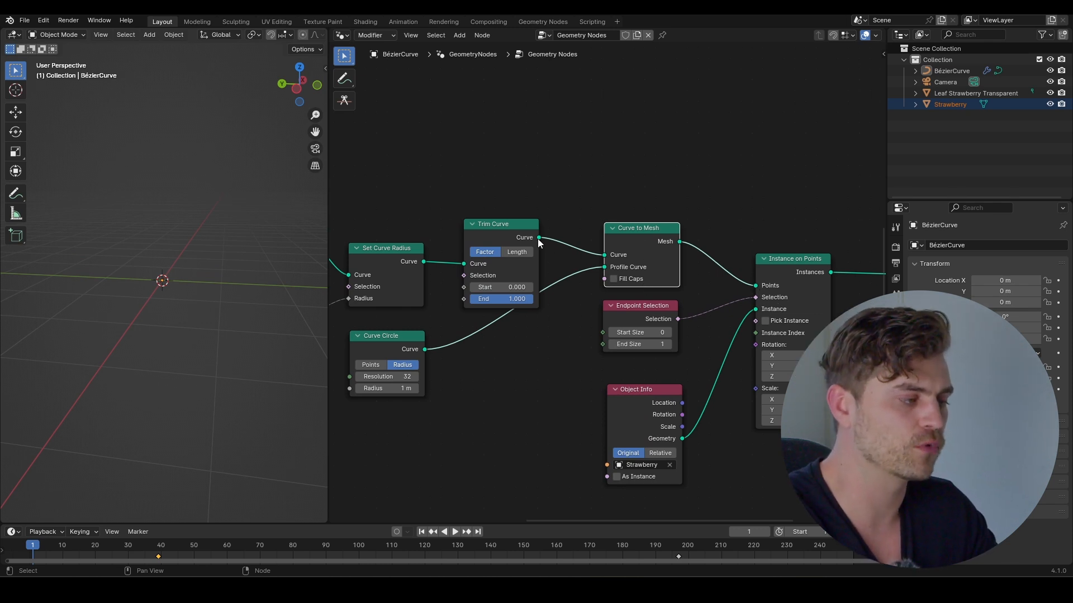
left_click_drag(539, 238, 541, 241)
left_click_drag(715, 264, 757, 286)
middle_click_drag(234, 329, 209, 305)
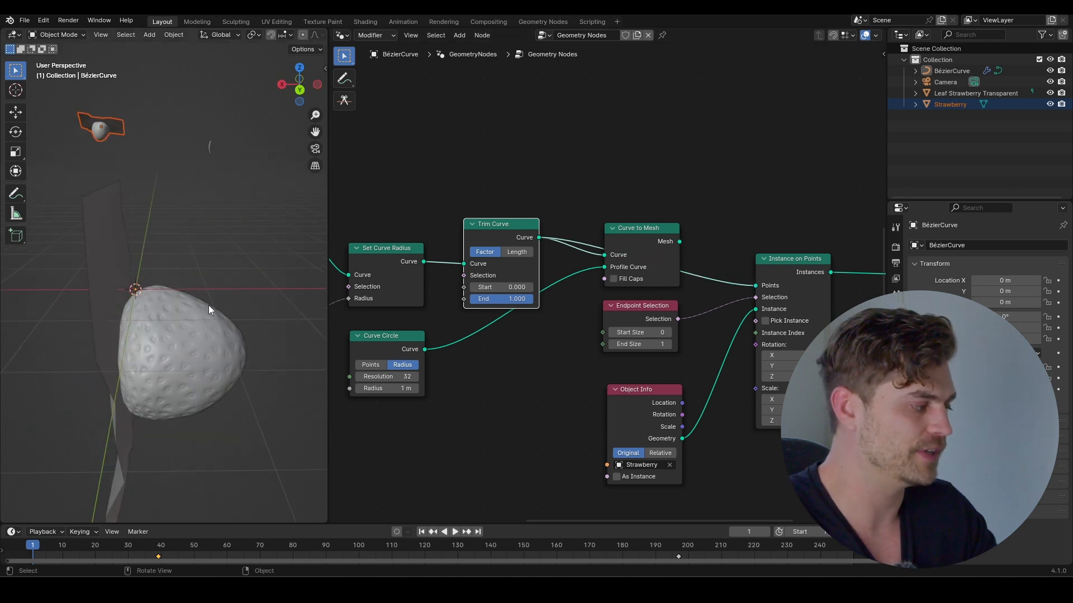
scroll(168, 302, "down", 3)
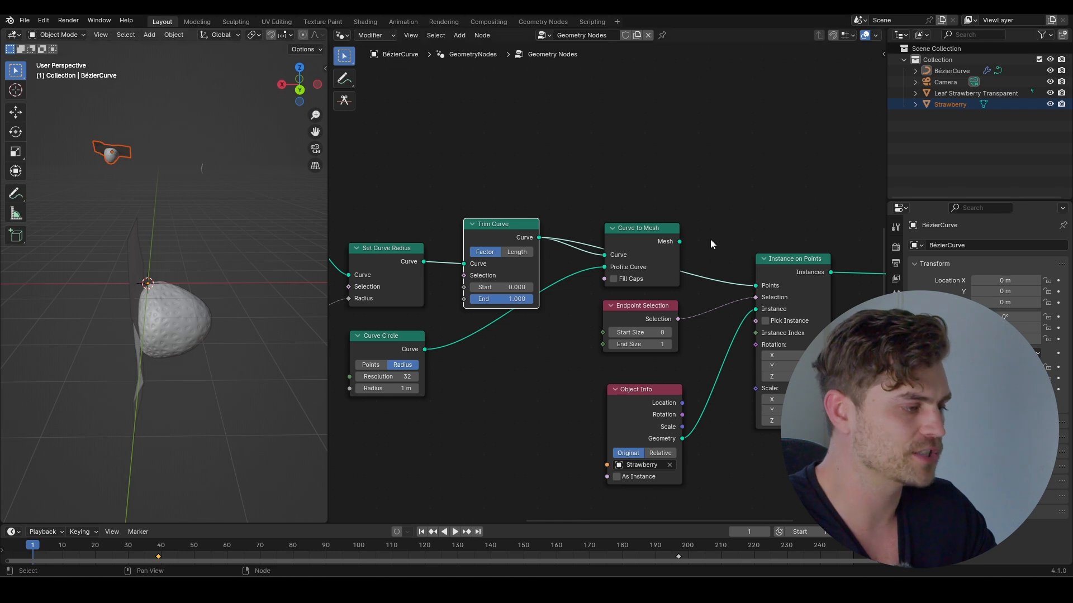
- Add a reroute to the Trim Curve link so it passes above the Curve to Mesh node, and reposition both
left_click_drag(645, 245, 597, 282)
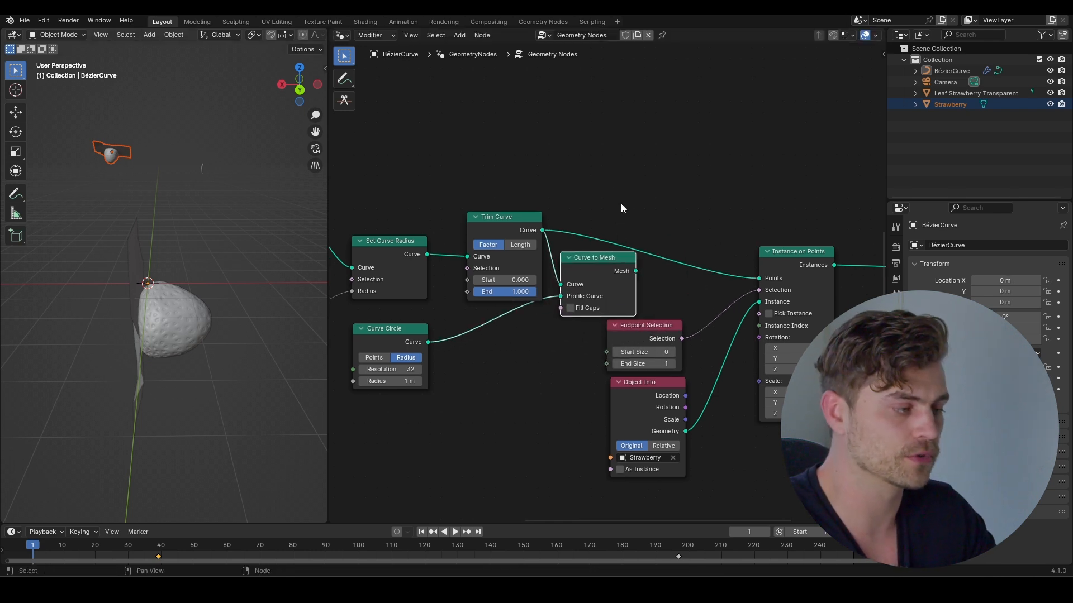
right_click_drag(656, 219, 654, 282, "shift")
key("g")
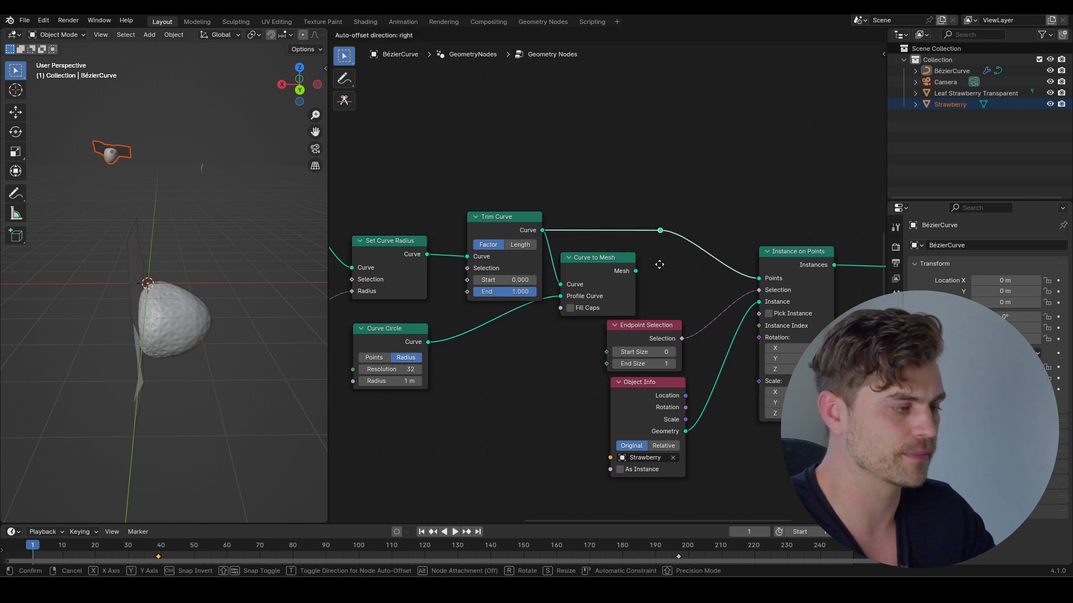
left_click(707, 265)
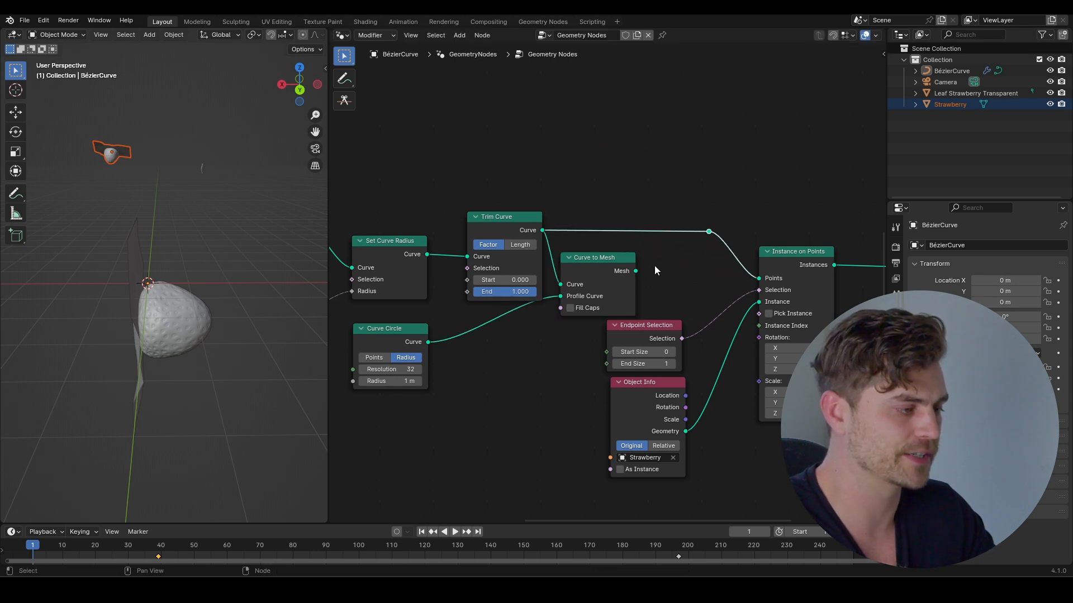
left_click_drag(612, 267, 657, 263)
- Insert a Join Geometry node between Instance on Points and Group Output
middle_click_drag(686, 251, 605, 246)
scroll(628, 243, "down", 3)
key("shift+a")
type("joi")
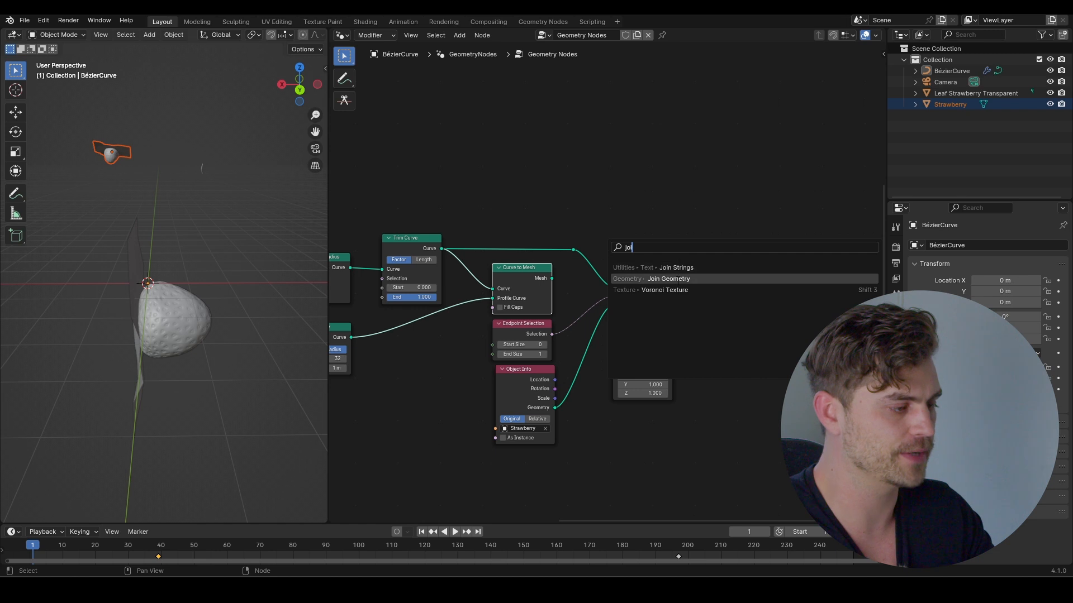
key("Return")
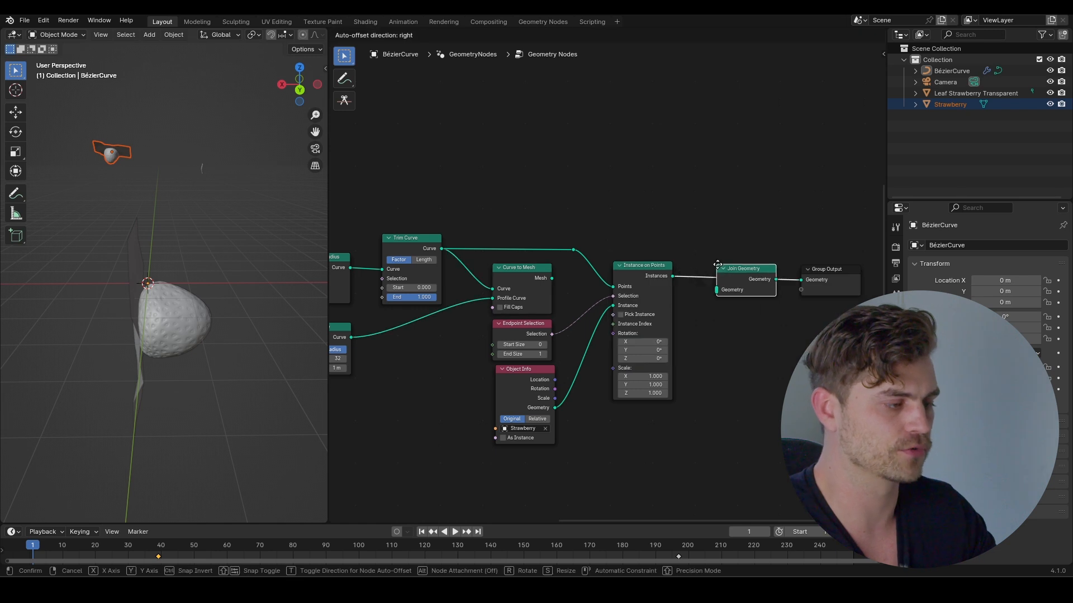
left_click(709, 266)
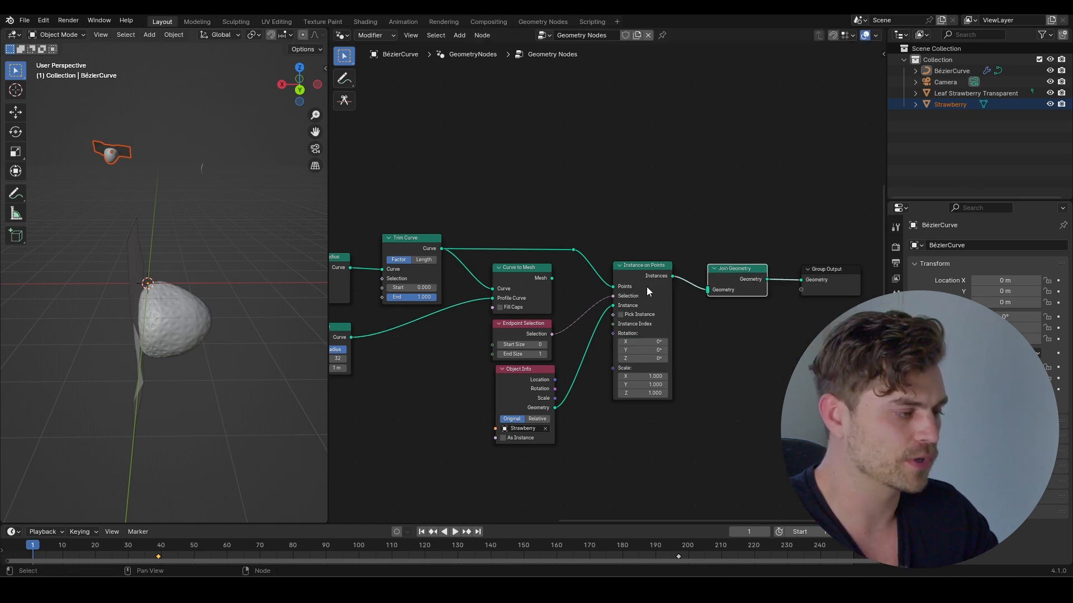
- Connect Curve to Mesh's Mesh output to Join Geometry and inspect the branch with its strawberry
left_click_drag(552, 278, 709, 297)
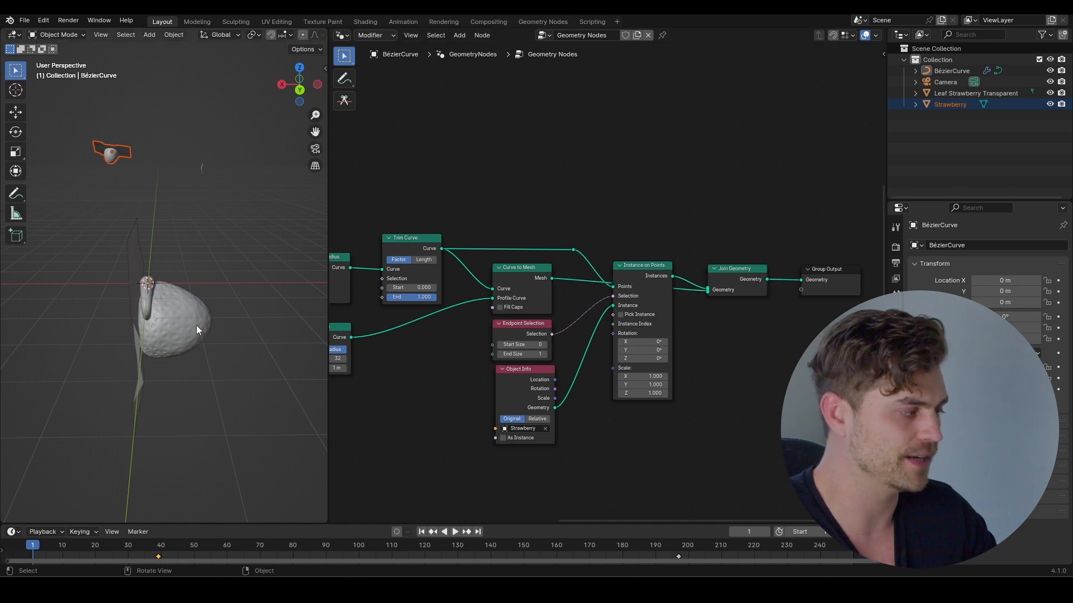
middle_click_drag(196, 325, 153, 294)
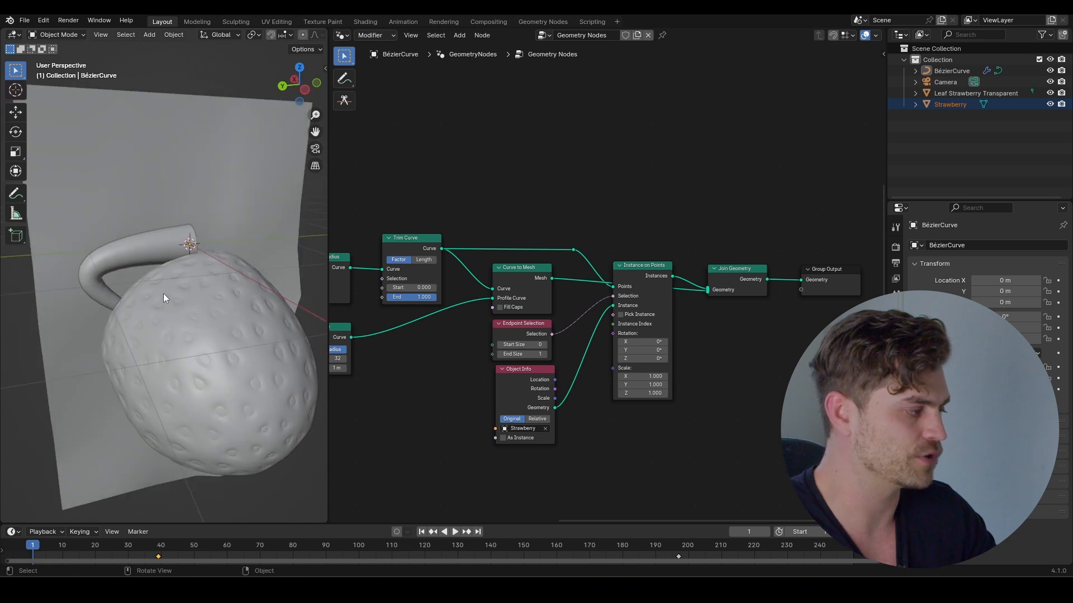
scroll(637, 374, "up", 2)
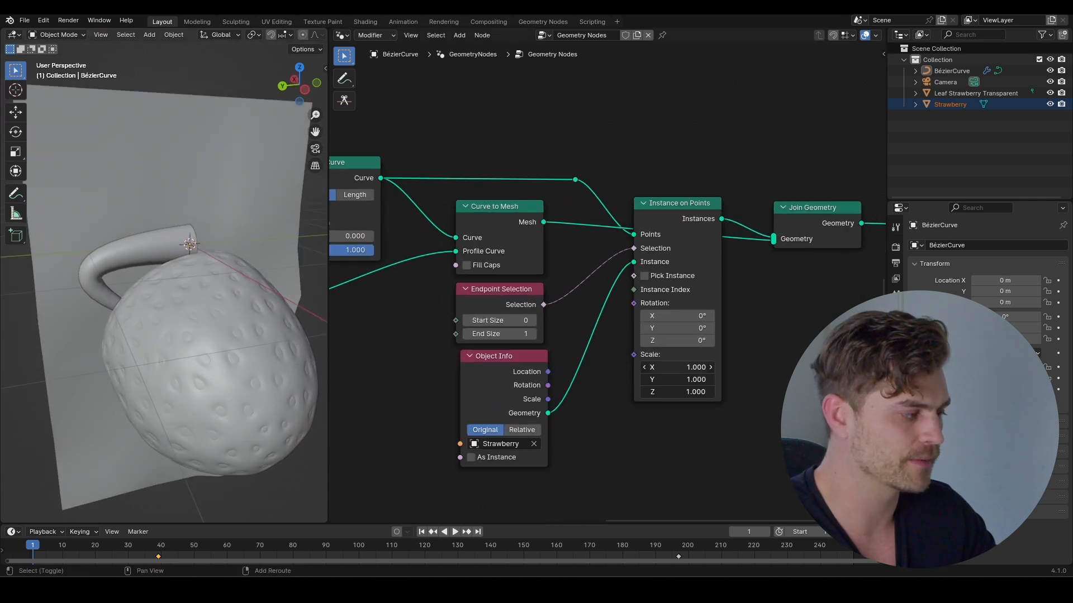
- Set Instance on Points' Scale to 0.250 on X, Y and Z and inspect the strawberry at the branch's end
left_click_drag(677, 367, 635, 391)
middle_click_drag(199, 275, 189, 350)
scroll(181, 357, "up", 4)
scroll(191, 381, "down", 2)
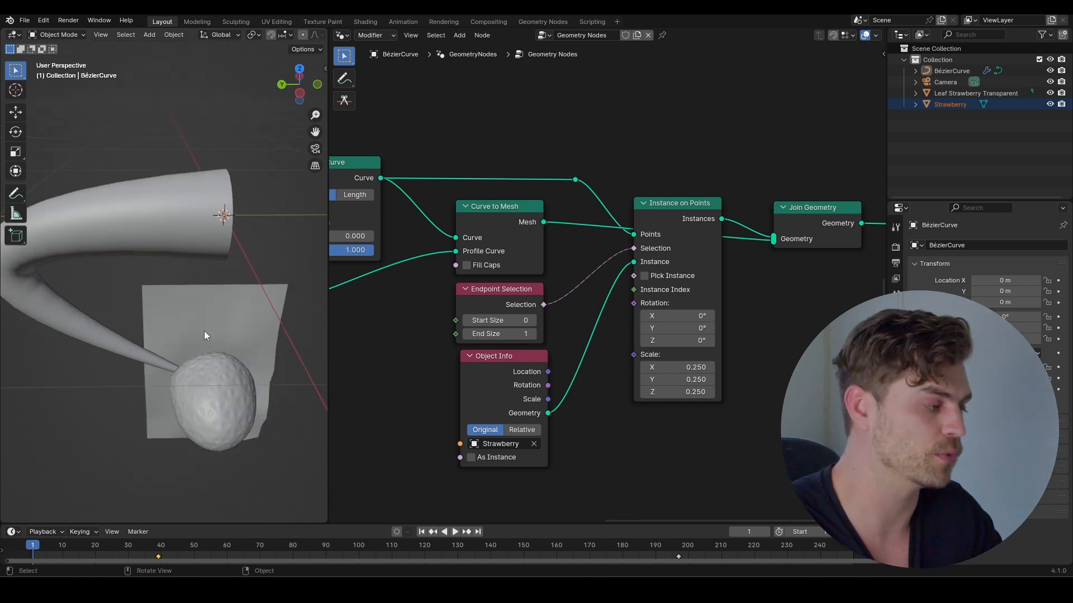
scroll(205, 330, "down", 1)
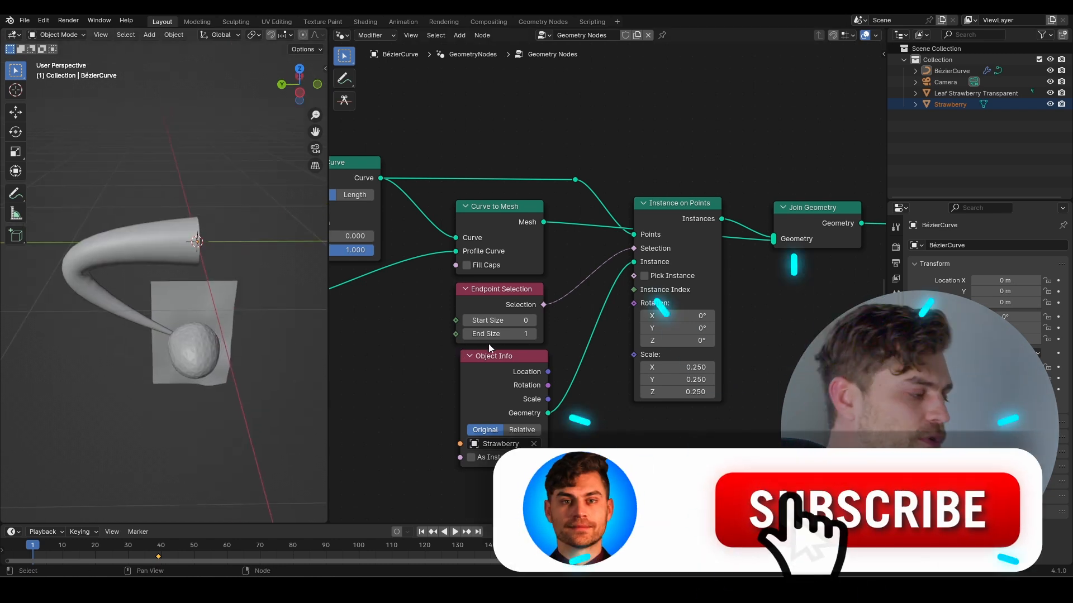
middle_click_drag(182, 344, 180, 352)
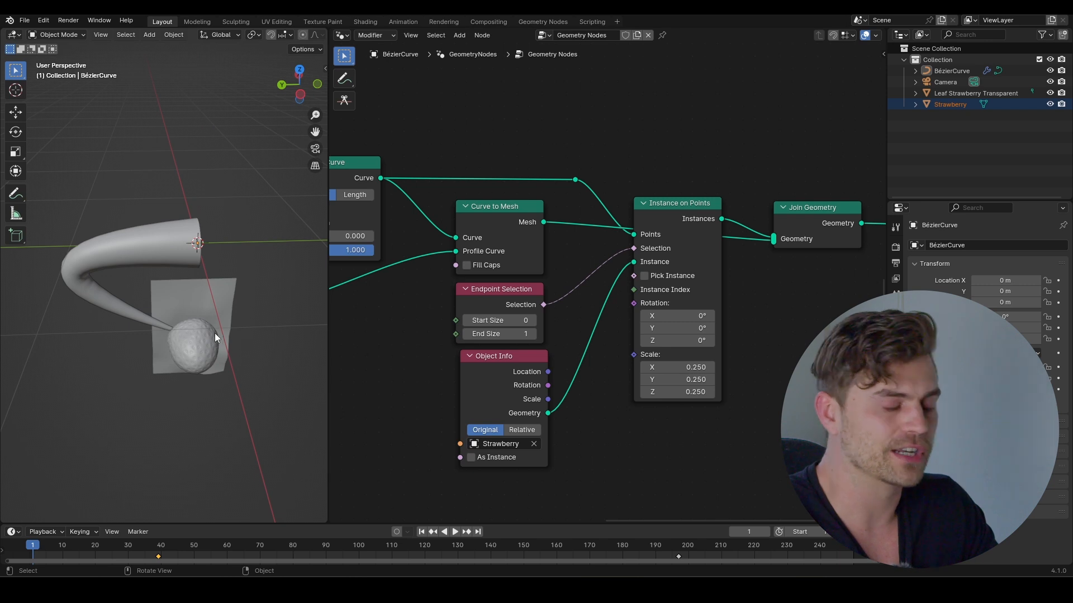
- Scrub Trim Curve's End value and return it to 1.000 to check how the strawberry follows the growing branch
middle_click_drag(350, 253, 501, 271)
mouse_move(502, 270)
left_mouse_down()
mouse_move(459, 270)
mouse_move(499, 273)
left_mouse_up()
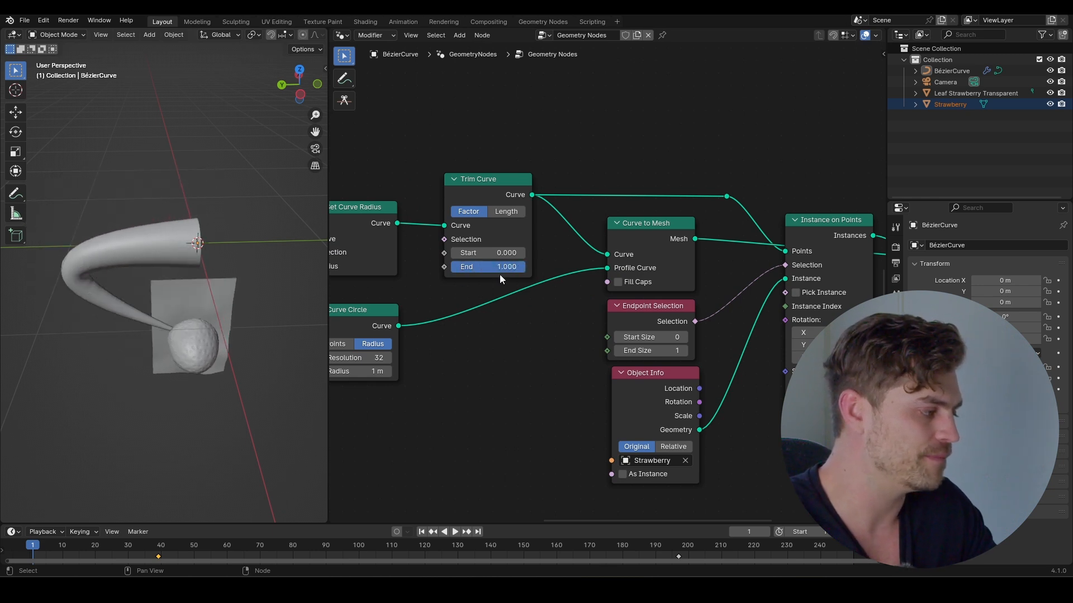
middle_click_drag(246, 313, 190, 348)
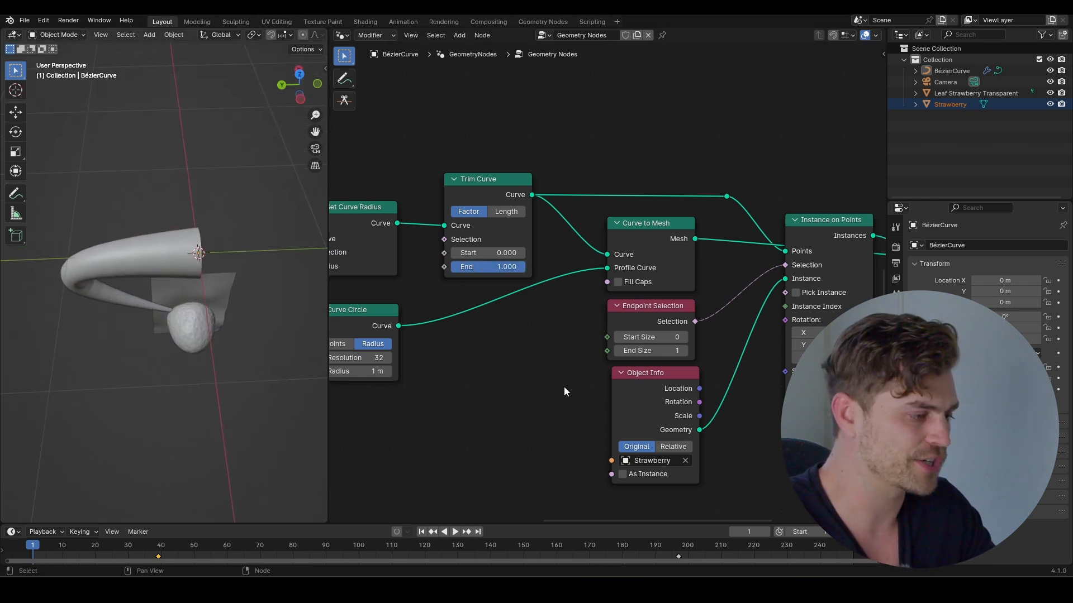
- Try an X rotation of -81.3° in Instance on Points while scrubbing the trim, and reset the rotation
middle_click_drag(881, 358, 772, 341)
left_click_drag(718, 329, 648, 316)
right_click(726, 328)
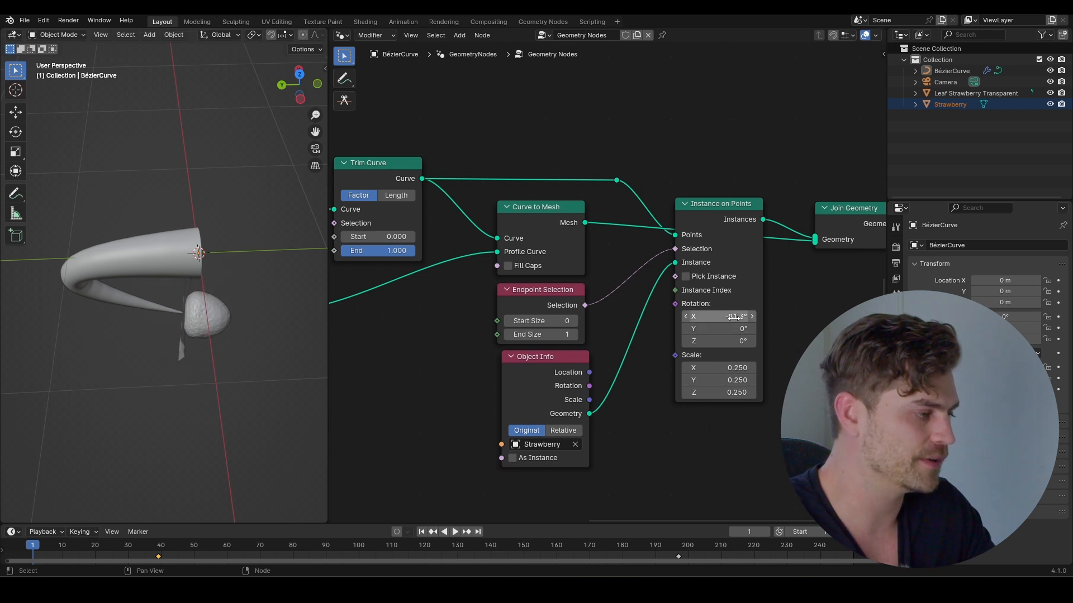
left_click_drag(391, 251, 425, 251)
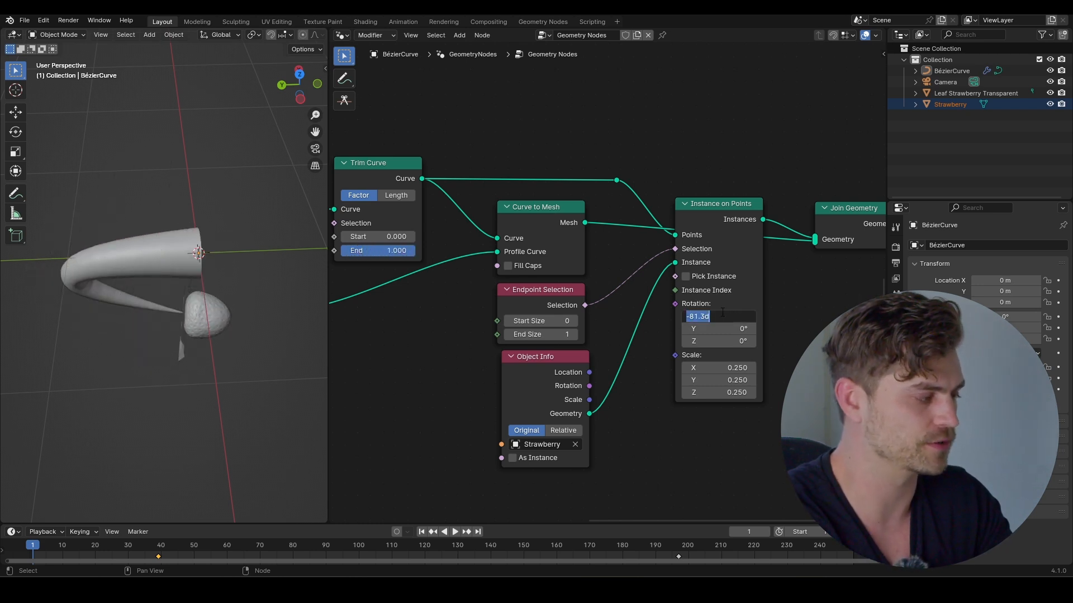
key("BackSpace")
- Make room before Instance on Points and feed a new Align Euler to Vector node's Rotation output into its Rotation input
scroll(629, 357, "down", 3)
middle_click_drag(591, 331, 636, 342)
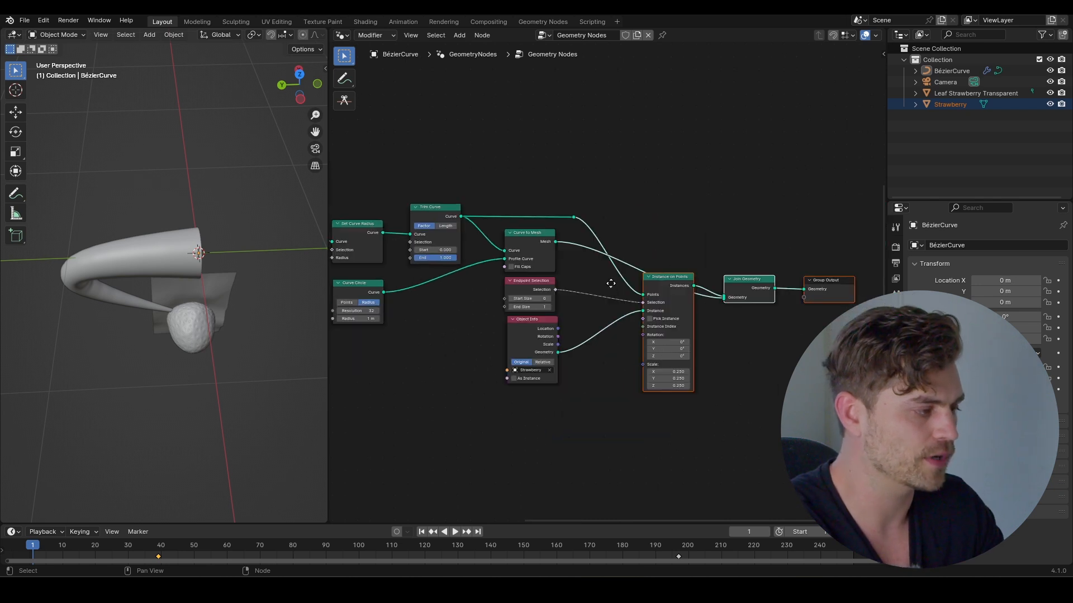
middle_click_drag(610, 283, 673, 274)
scroll(649, 357, "up", 2)
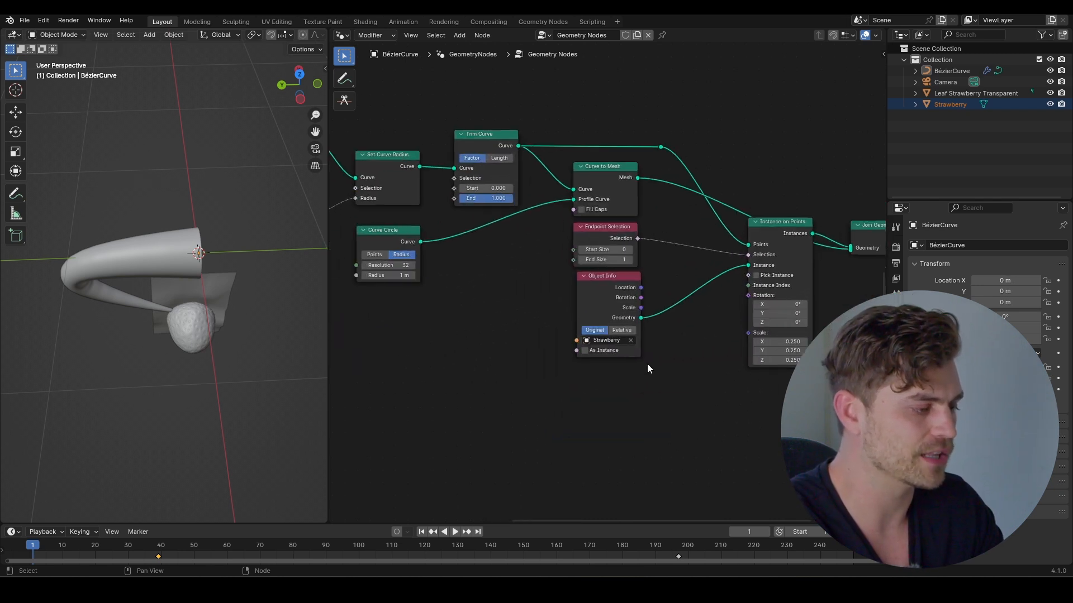
key("shift+a")
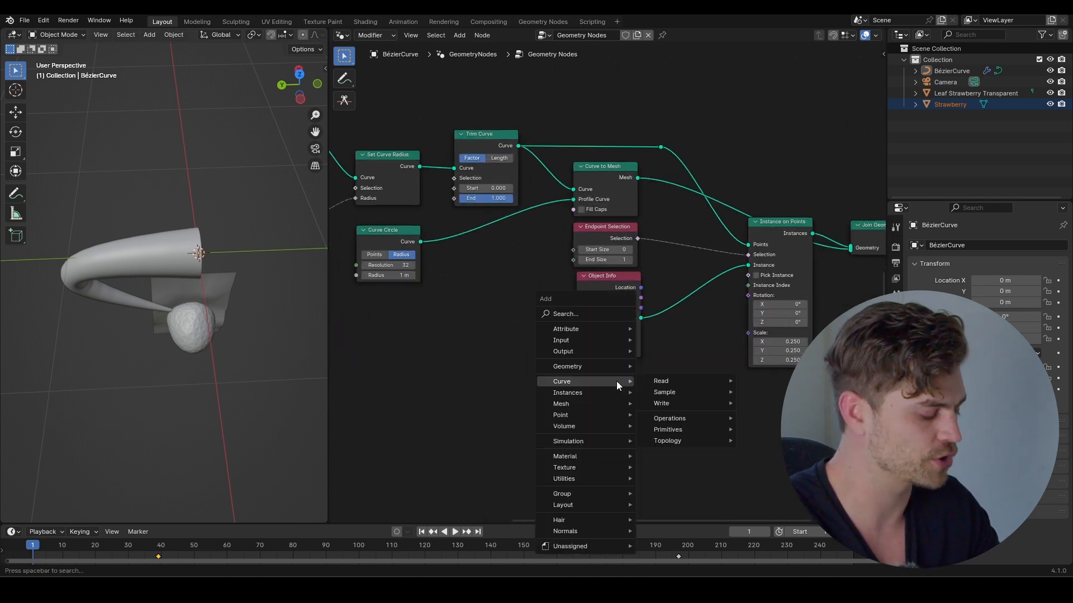
type("align e")
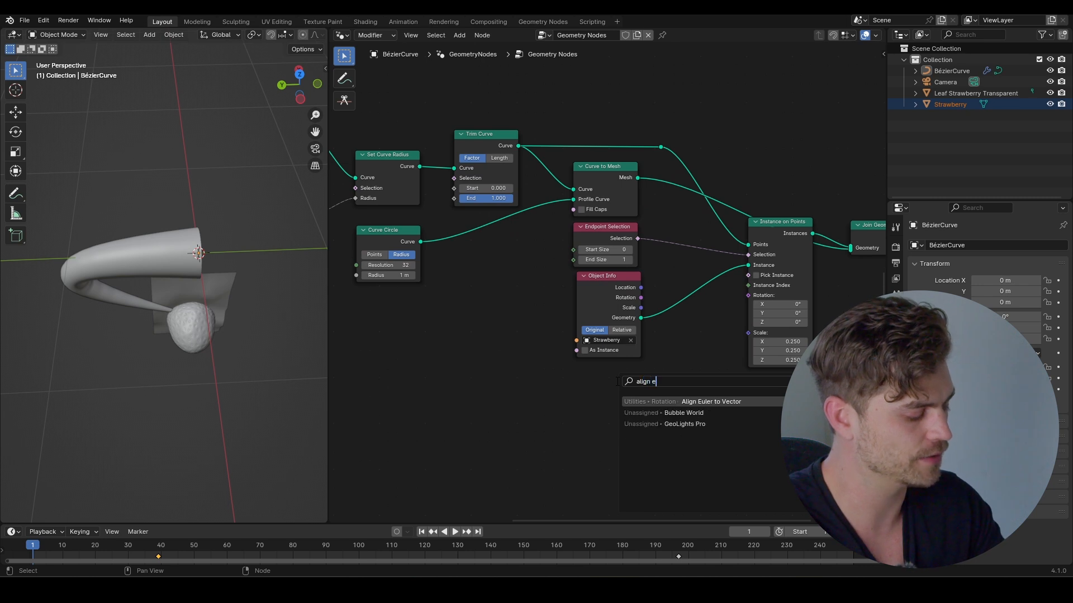
key("Return")
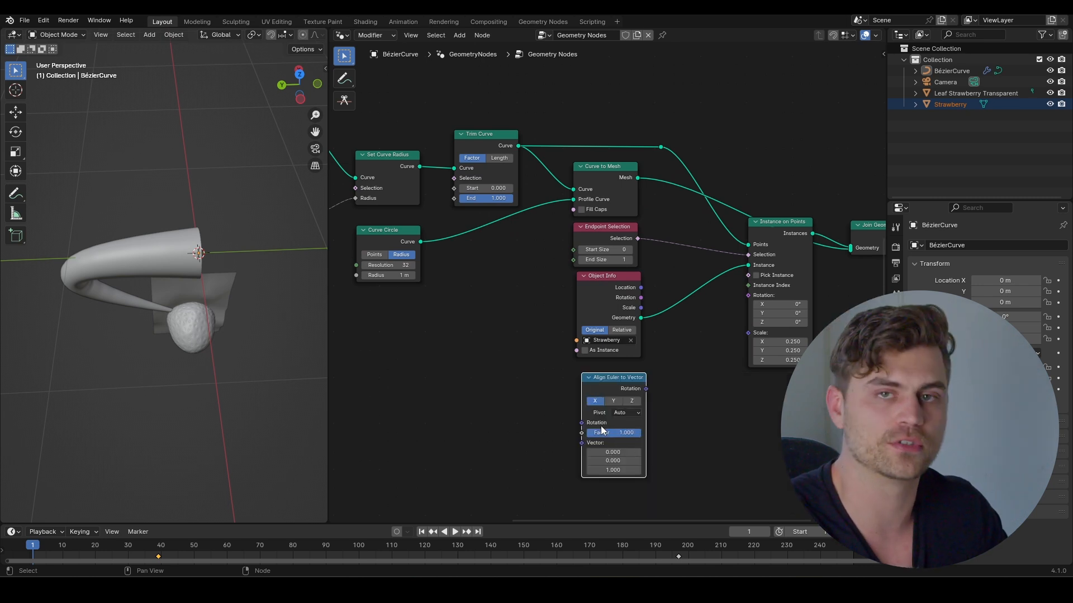
left_click_drag(646, 389, 746, 305)
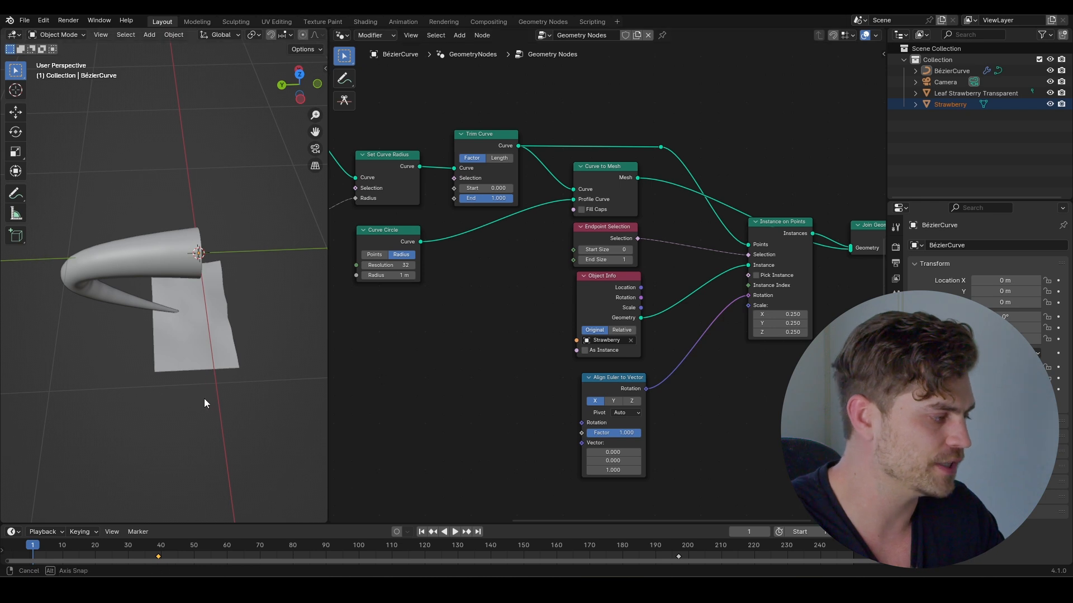
- Try changing the Vector values of Align Euler to Vector while viewing the strawberry, and undo the change
middle_click_drag(204, 397, 200, 314)
key("ctrl+z")
left_click_drag(616, 463, 634, 452)
key("ctrl+z")
key("ctrl+z")
middle_click_drag(347, 405, 366, 394)
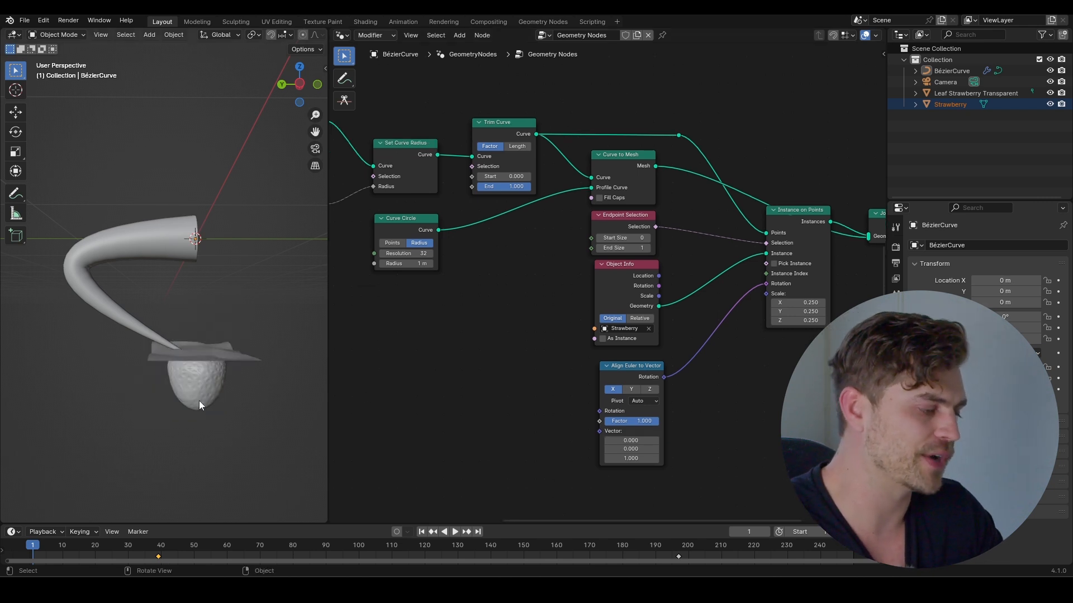
- Add a Curve Tangent node beside Align Euler to Vector
middle_click_drag(471, 412, 501, 375)
left_click_drag(654, 335, 650, 330)
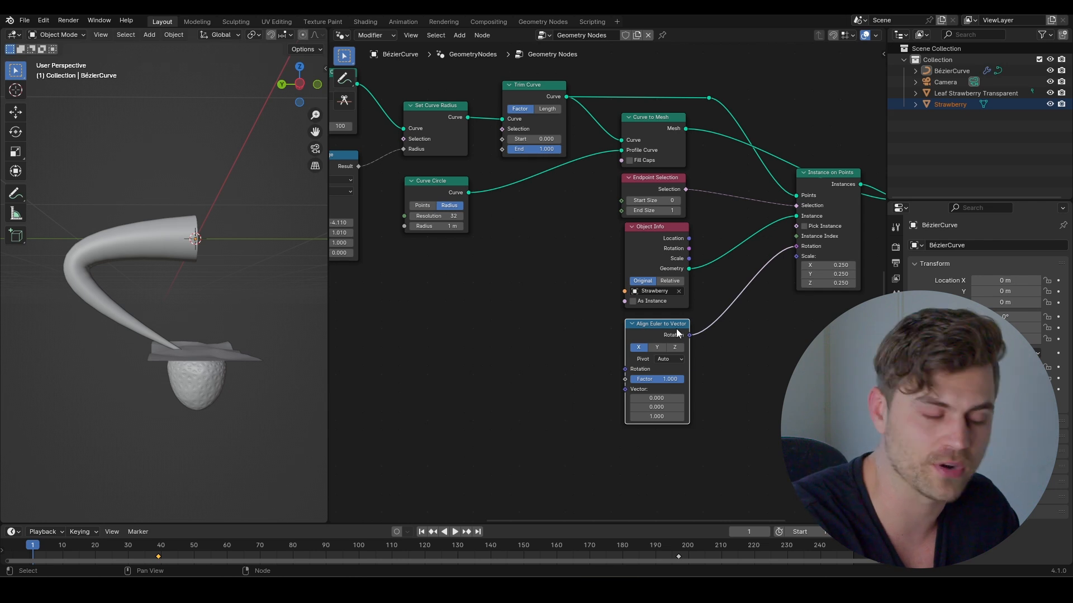
key("shift+a")
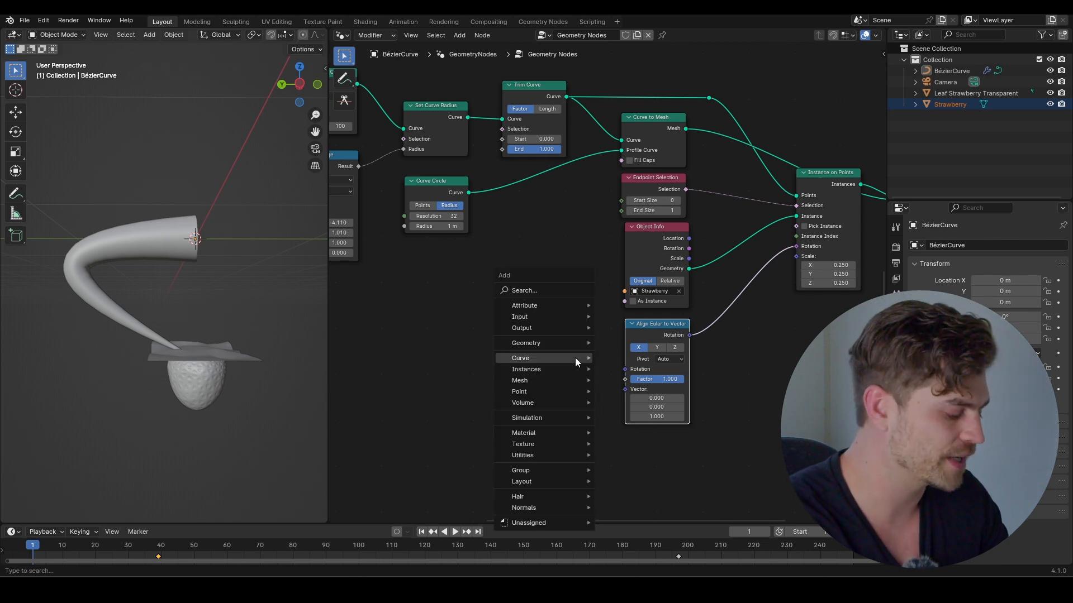
type("curve tan")
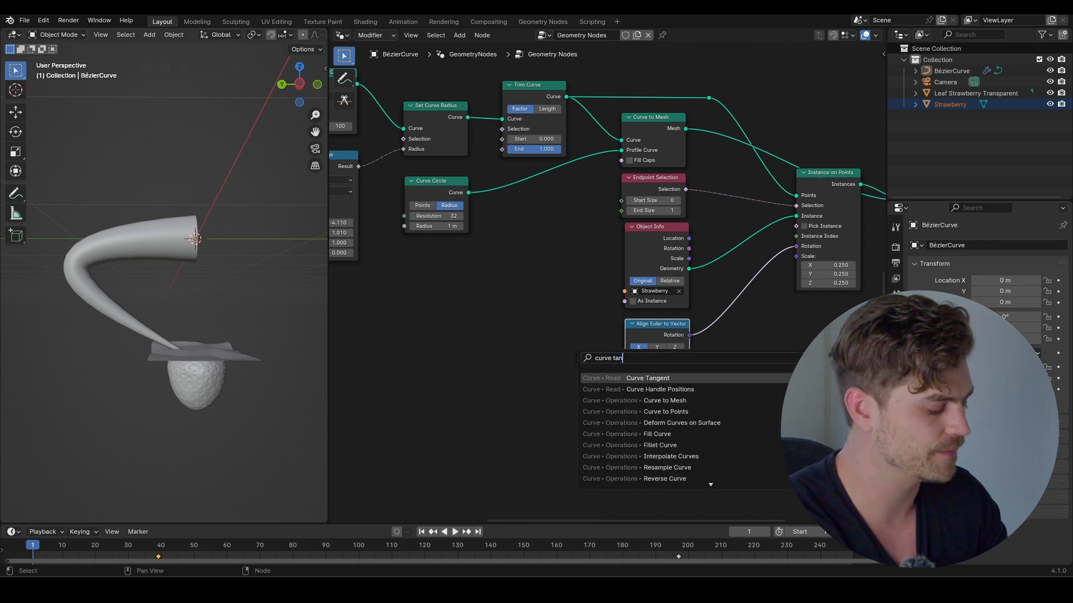
type("gent")
key("Return")
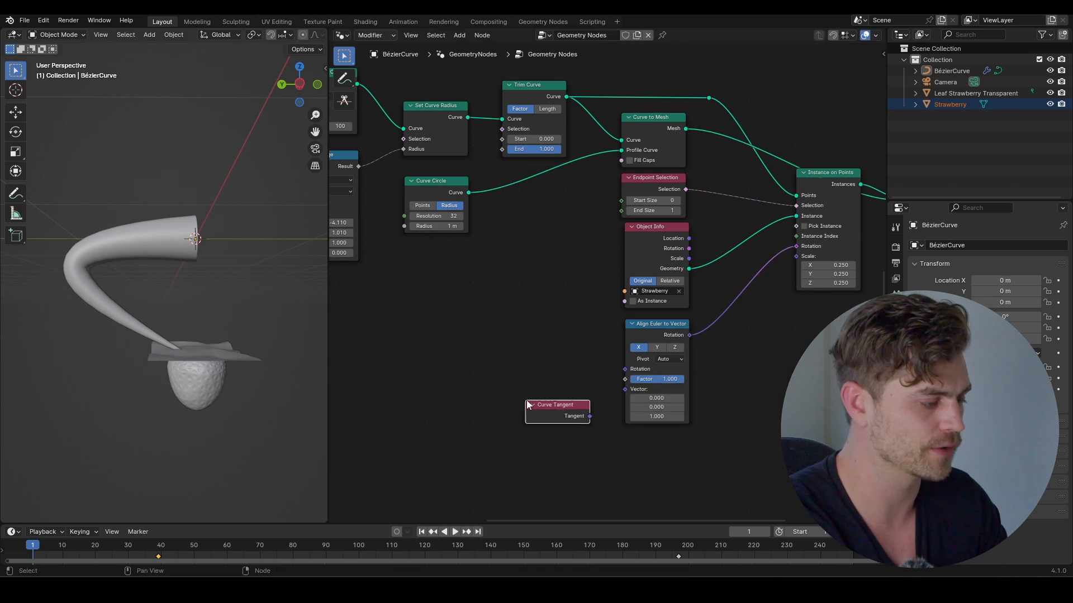
- Annotate an arched curve with tangent arrows along it beside the plant sketches above the node tree
scroll(512, 179, "down", 12)
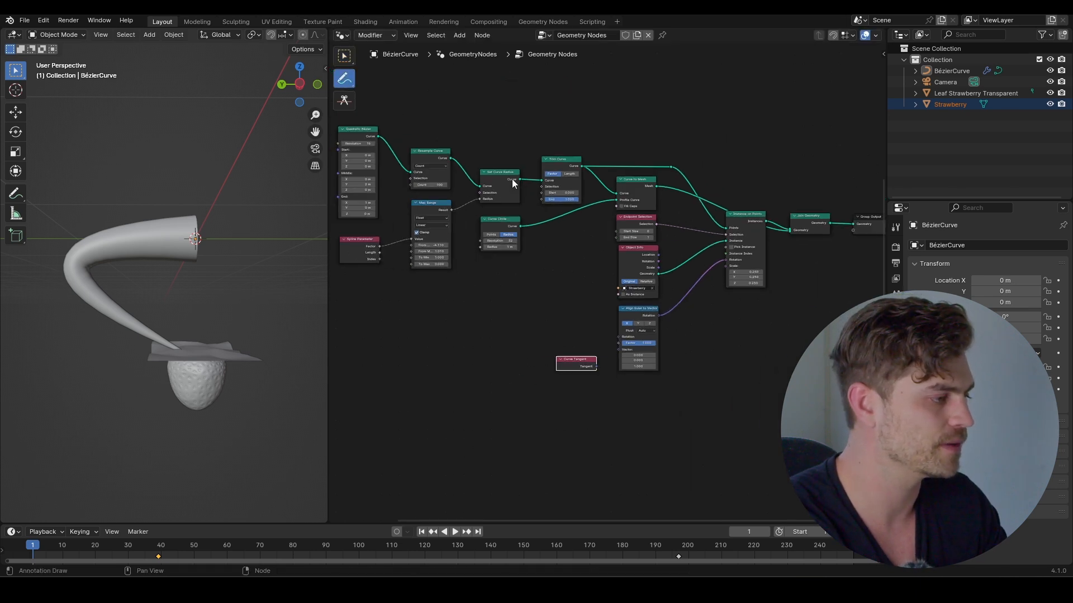
middle_click_drag(534, 180, 539, 358)
middle_click_drag(528, 218, 526, 292)
mouse_move(624, 242)
middle_mouse_down()
mouse_move(573, 288)
mouse_move(519, 292)
middle_mouse_up()
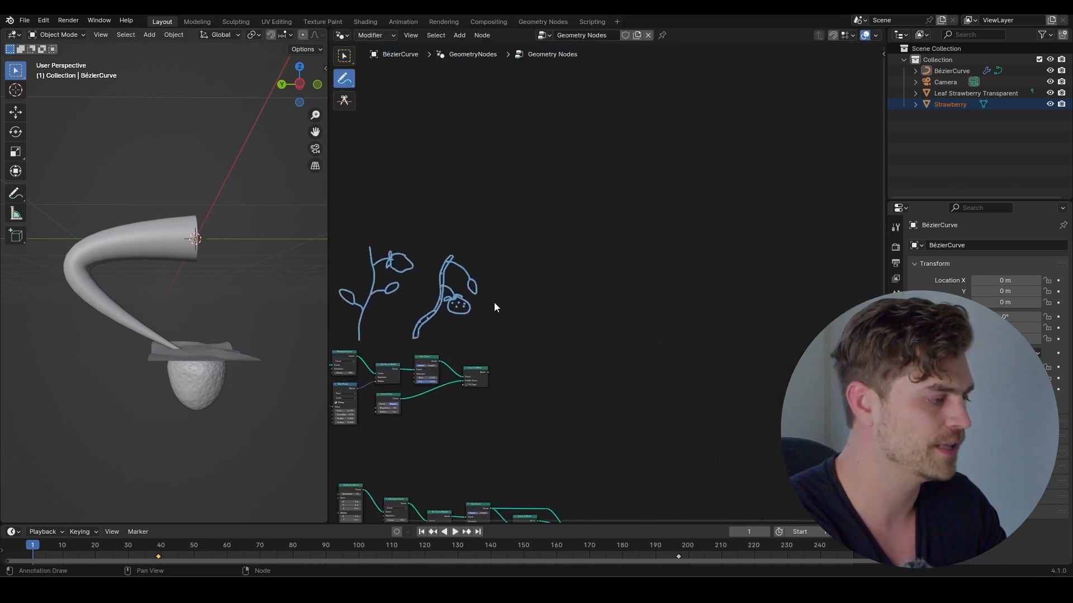
mouse_move(509, 311)
left_mouse_down()
mouse_move(618, 268)
mouse_move(639, 334)
left_mouse_up()
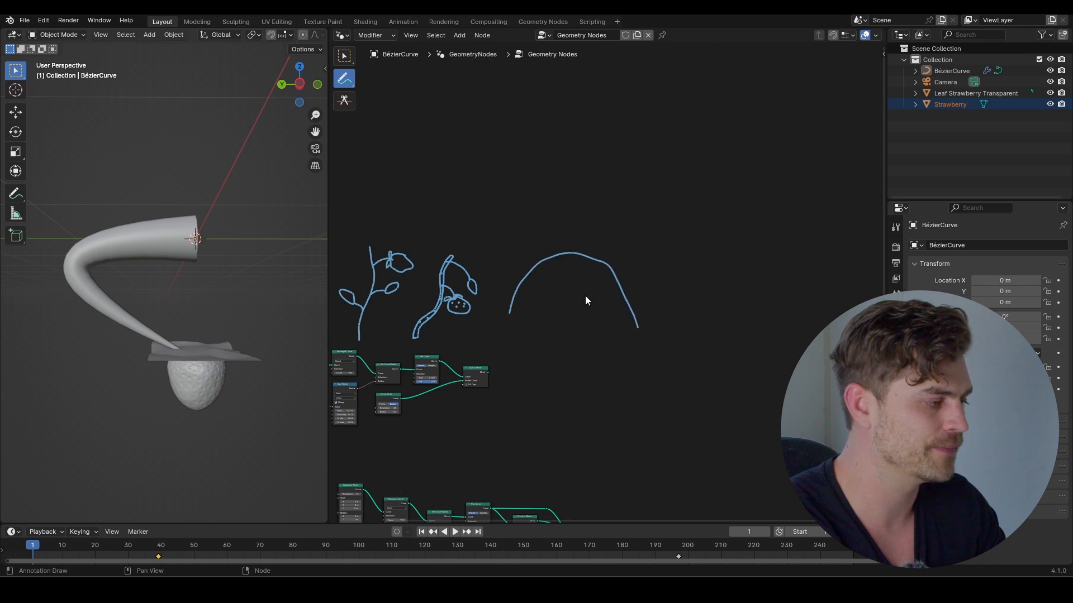
scroll(504, 333, "up", 3)
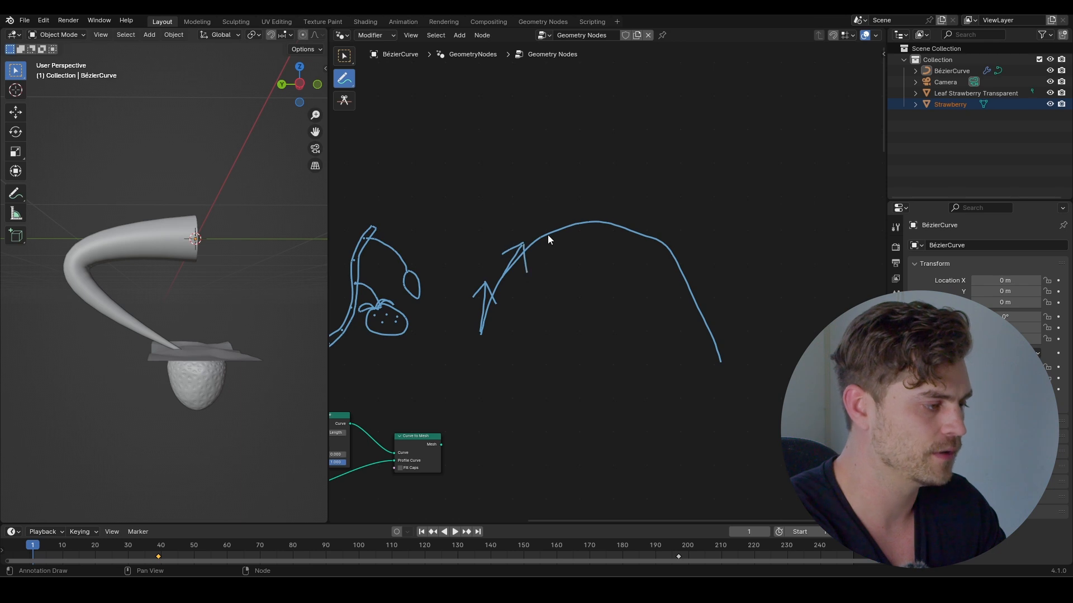
left_click_drag(543, 236, 560, 213)
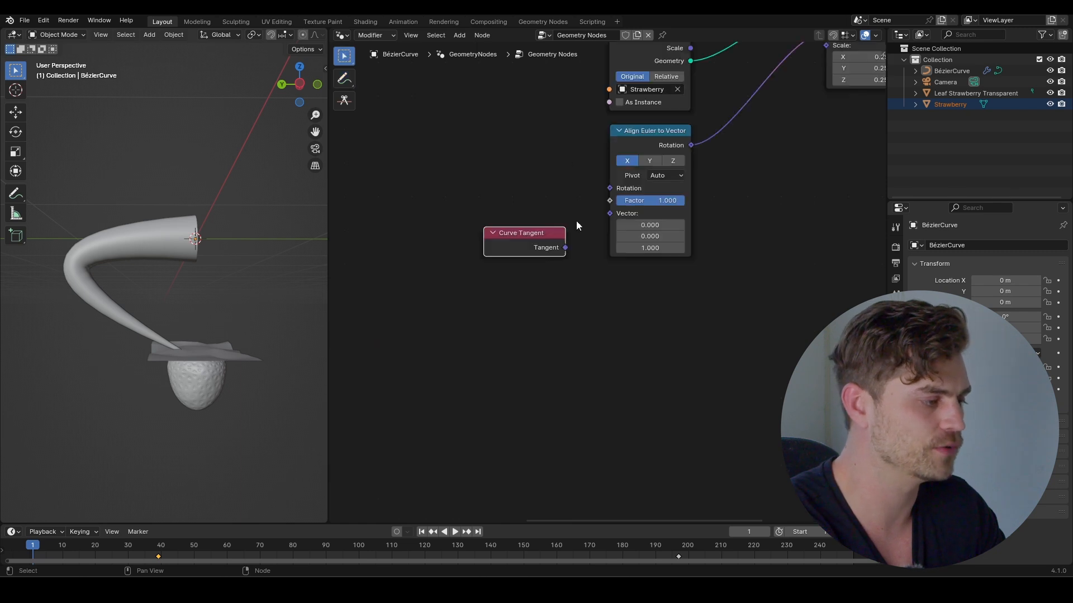
- Connect Curve Tangent's Tangent output to Align Euler to Vector's Vector input and set the alignment axis to Z
middle_click_drag(577, 225, 572, 293)
left_click_drag(562, 308, 570, 305)
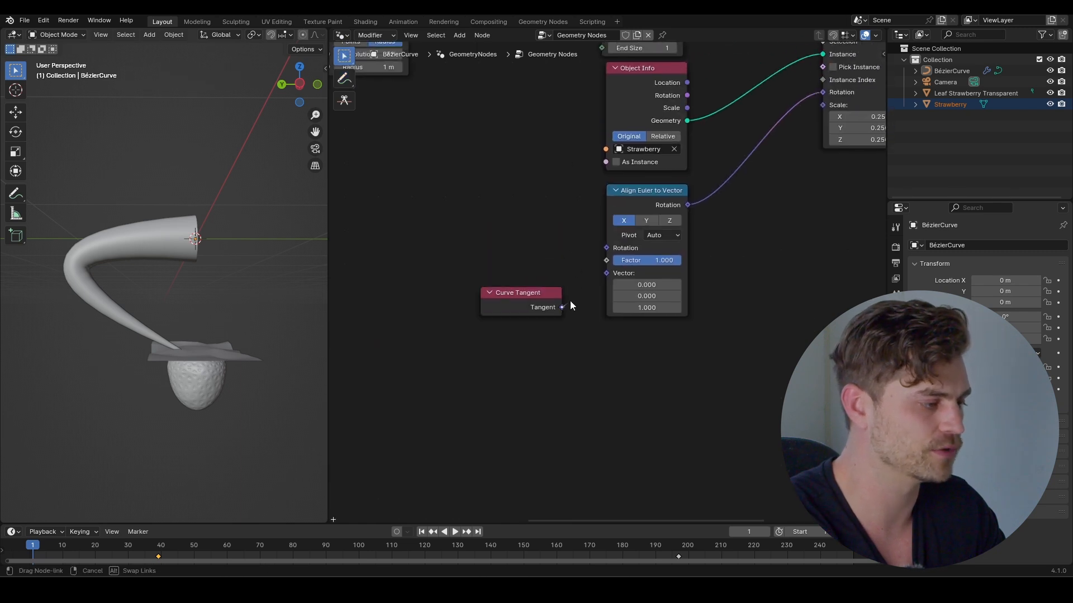
left_click_drag(605, 274, 606, 273)
middle_click_drag(657, 242, 661, 282)
left_click(676, 261)
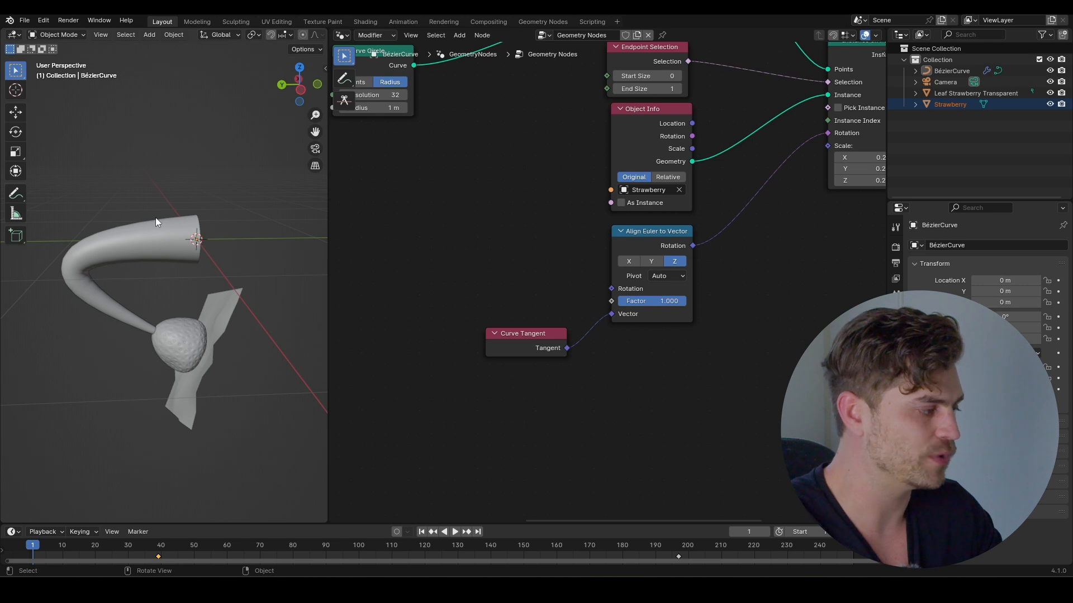
- Scrub Trim Curve's End value down to 0.350 to check the strawberry's alignment along the curve
middle_click_drag(431, 164, 496, 262)
scroll(491, 175, "down", 5)
middle_click_drag(505, 169, 514, 206)
scroll(514, 206, "up", 4)
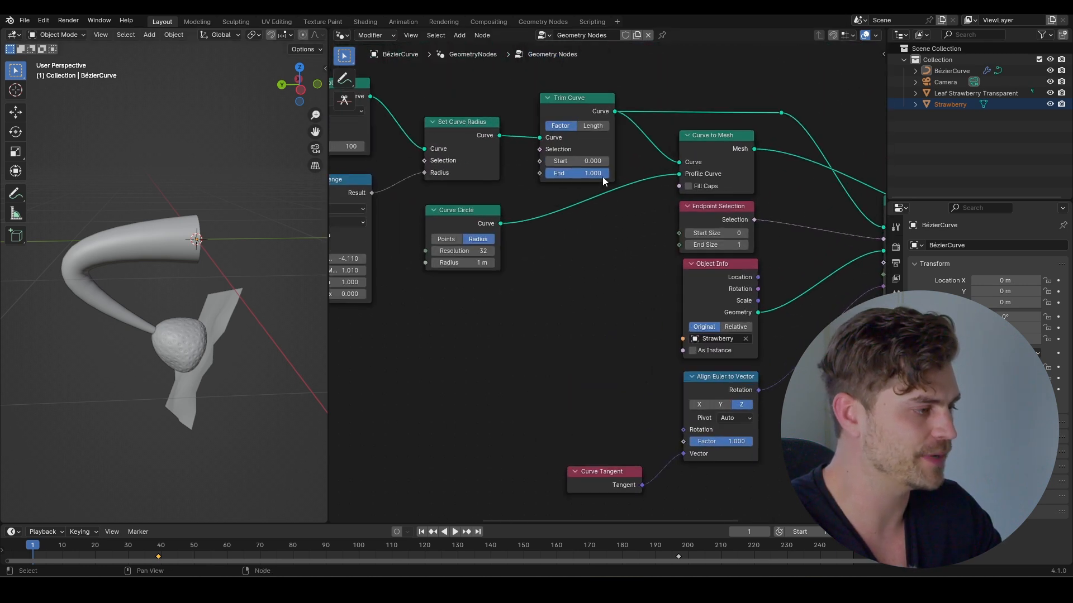
mouse_move(598, 174)
left_mouse_down()
mouse_move(550, 173)
mouse_move(610, 173)
left_mouse_up()
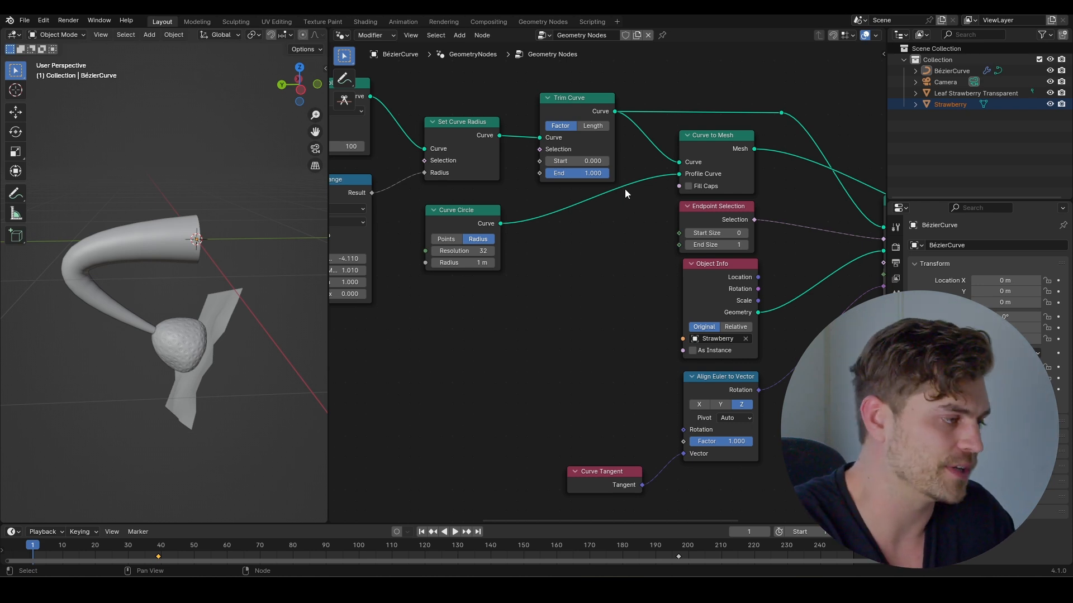
left_click_drag(606, 173, 568, 173)
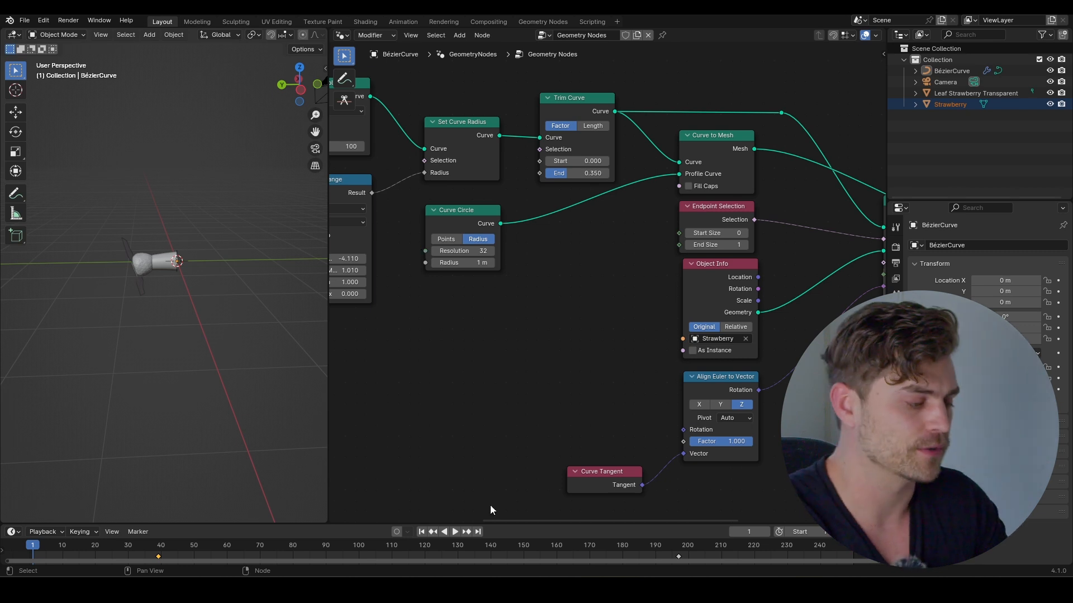
- Delete the Curve Tangent node and select Align Euler to Vector
left_click_drag(597, 487, 600, 474)
key("x")
middle_click_drag(718, 388, 597, 357)
left_click(597, 357)
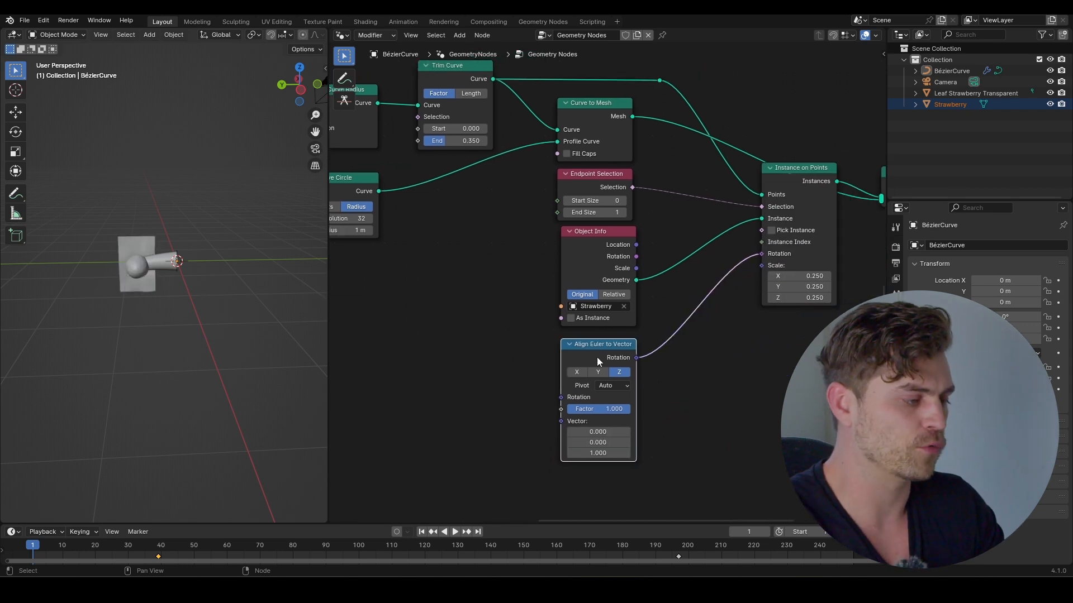
- Insert a Rotate Rotation node between Align Euler to Vector and Instance on Points, and set Trim Curve's End to 1.000
scroll(602, 353, "up", 2)
key("shift+a")
type("rotate")
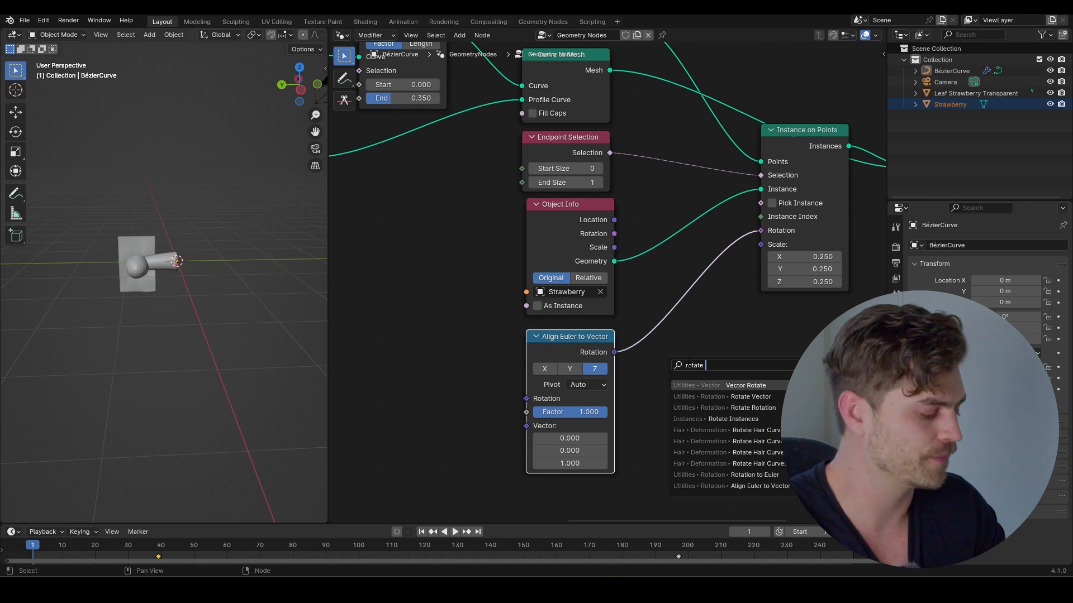
left_click(720, 408)
left_click(646, 311)
left_click_drag(391, 97, 439, 98)
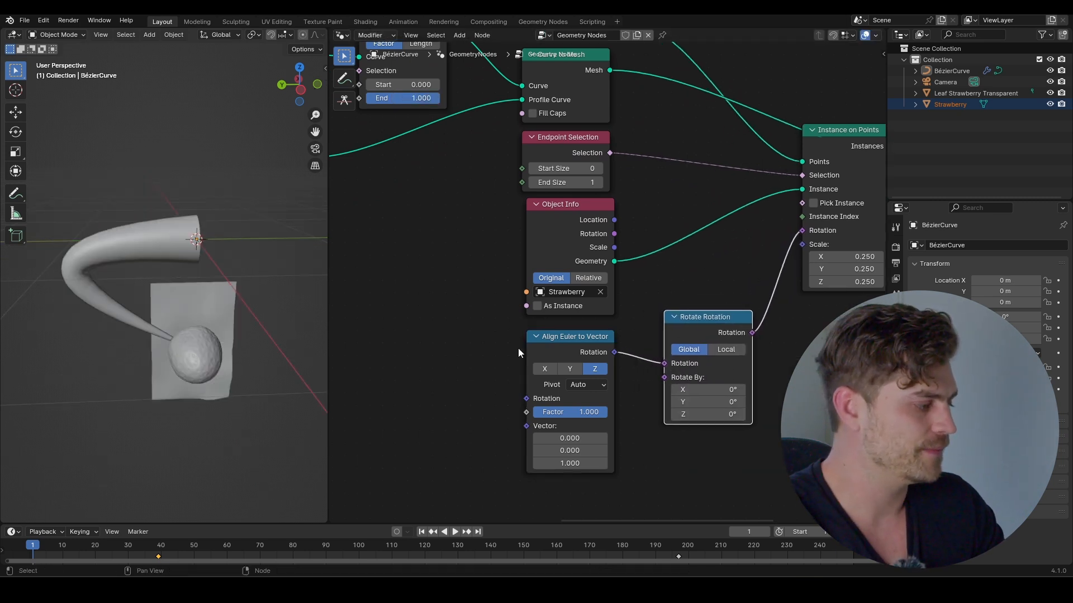
- Set Rotate Rotation's Rotate By values to X -81.2°, Y 4.3° and Z 17.3°
scroll(518, 348, "up", 3)
mouse_move(734, 433)
left_mouse_down()
mouse_move(782, 434)
mouse_move(744, 433)
left_mouse_up()
left_click_drag(734, 418, 689, 418)
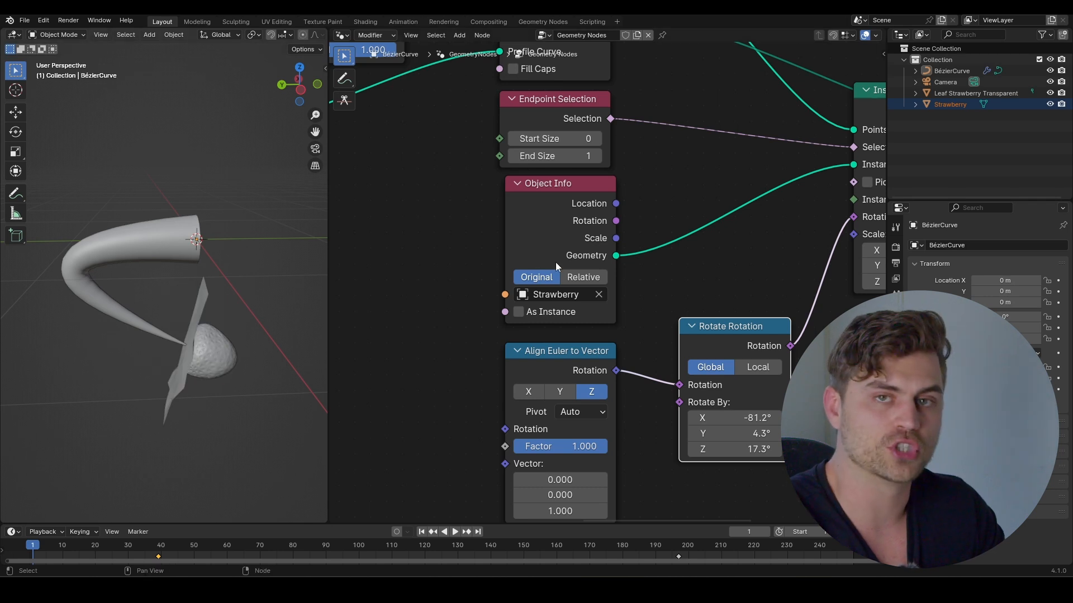
scroll(424, 167, "down", 2)
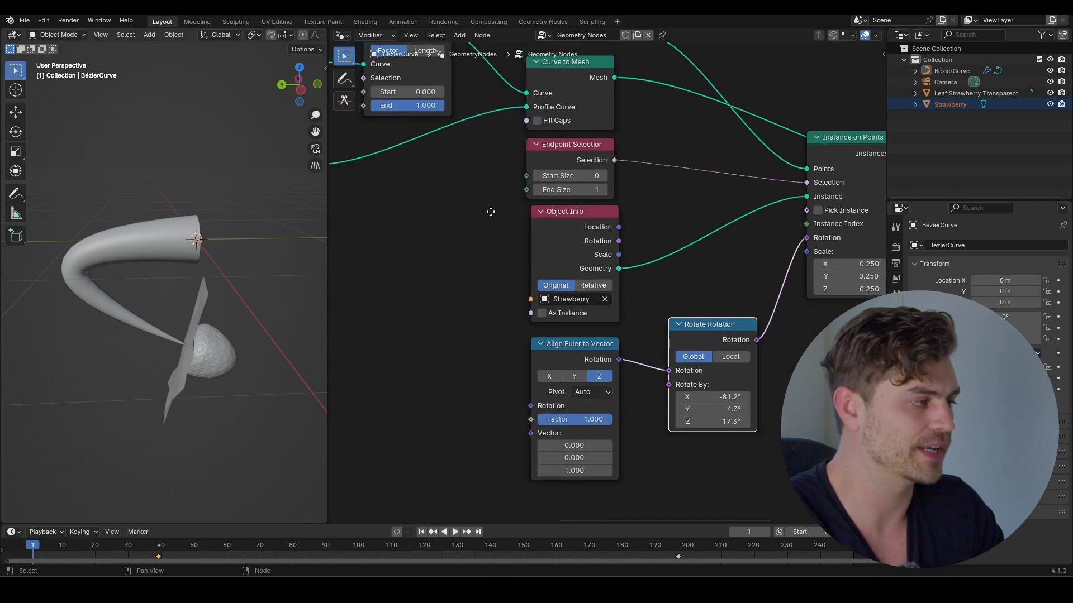
- Set Trim Curve's End to 0.725 and move the Rotate Rotation node closer to Align Euler to Vector
mouse_move(434, 117)
left_mouse_down()
mouse_move(376, 117)
mouse_move(415, 117)
left_mouse_up()
left_click_drag(735, 411, 743, 411)
key("ctrl+z")
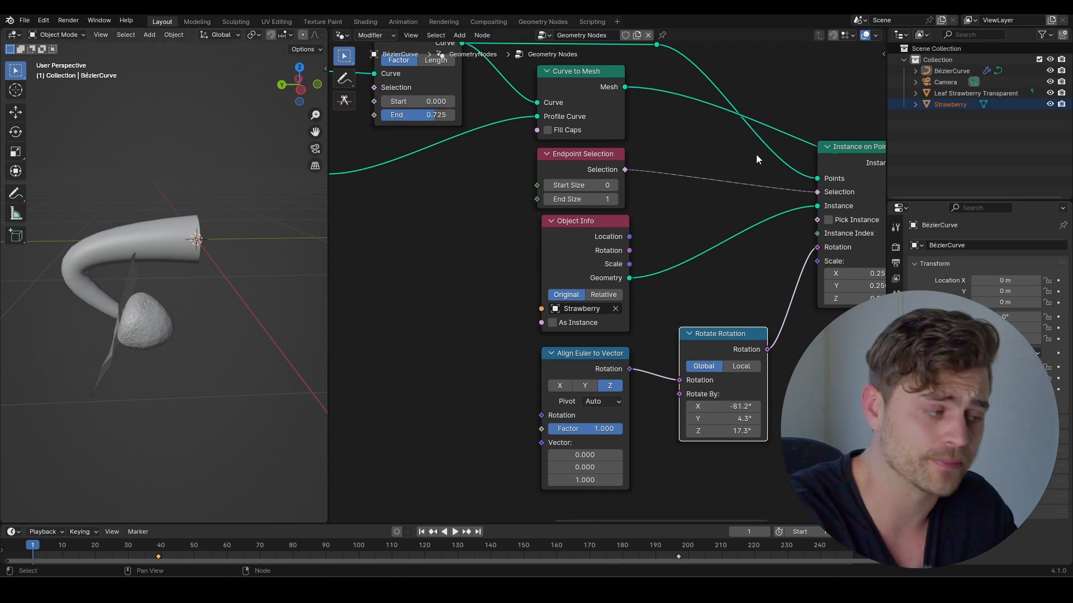
scroll(755, 154, "down", 2)
left_click_drag(679, 314, 657, 337)
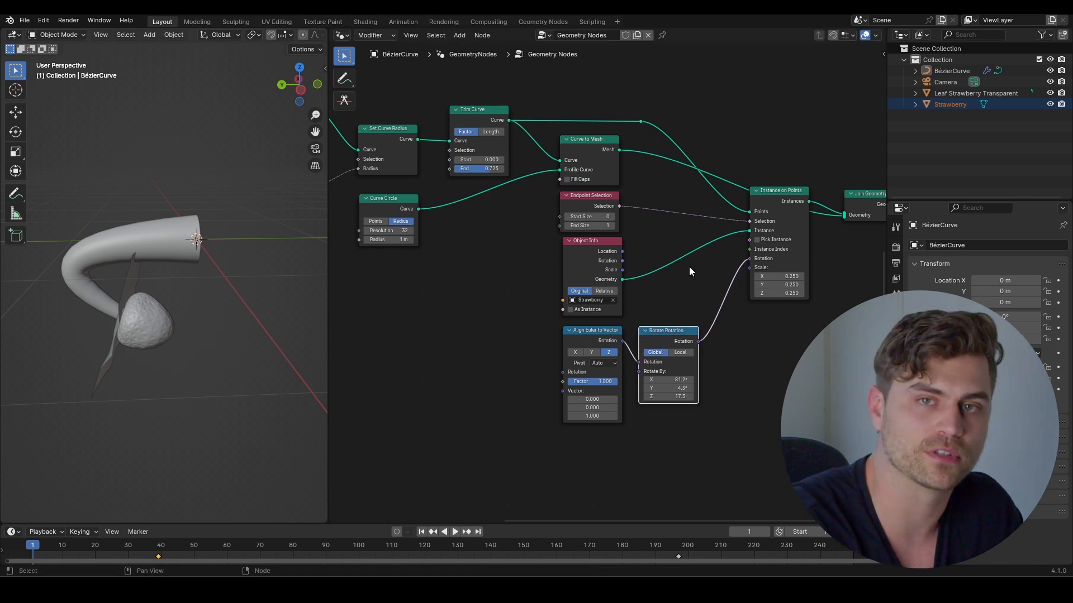
- Move the stem's node chain so it lines up directly above the branch's node chain
key("Home")
left_click_drag(803, 161, 362, 425)
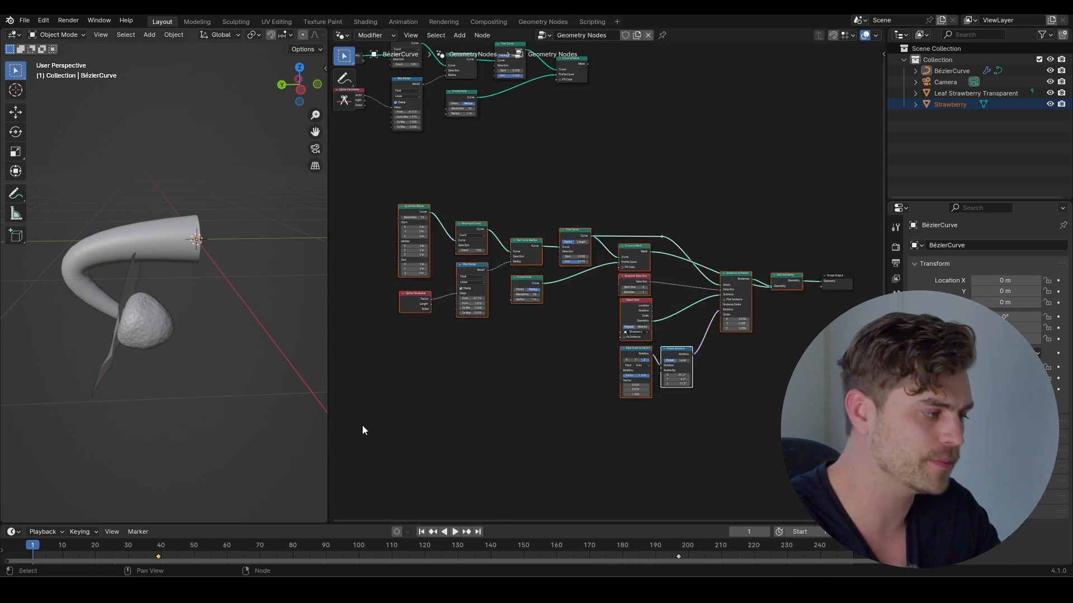
left_click(679, 199)
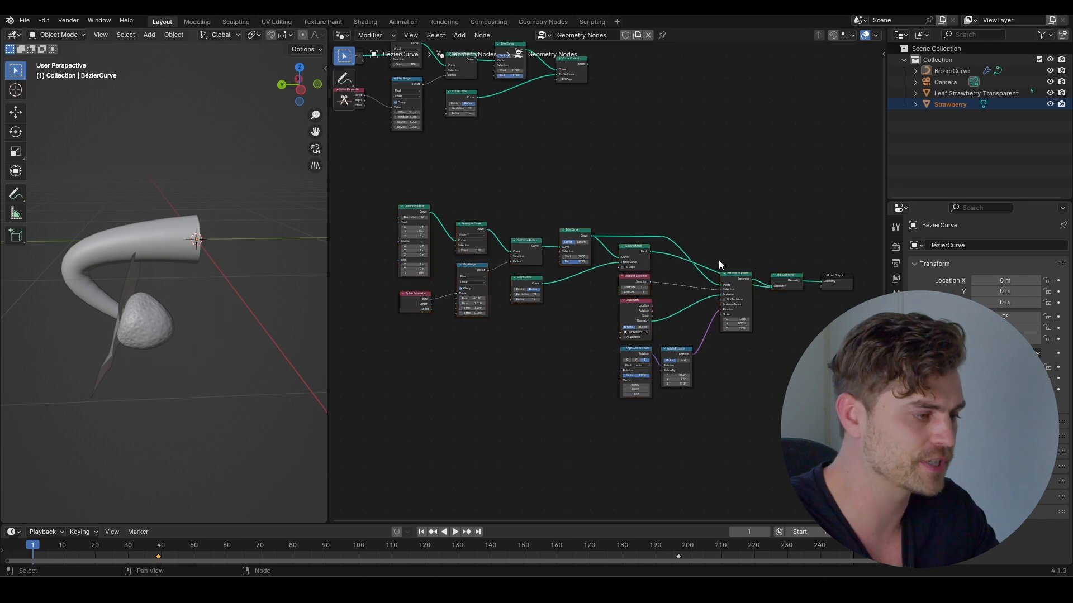
middle_click_drag(661, 196, 757, 320)
middle_click_drag(650, 275, 585, 215)
left_click_drag(806, 255, 673, 448)
left_click_drag(819, 220, 428, 471)
key("g")
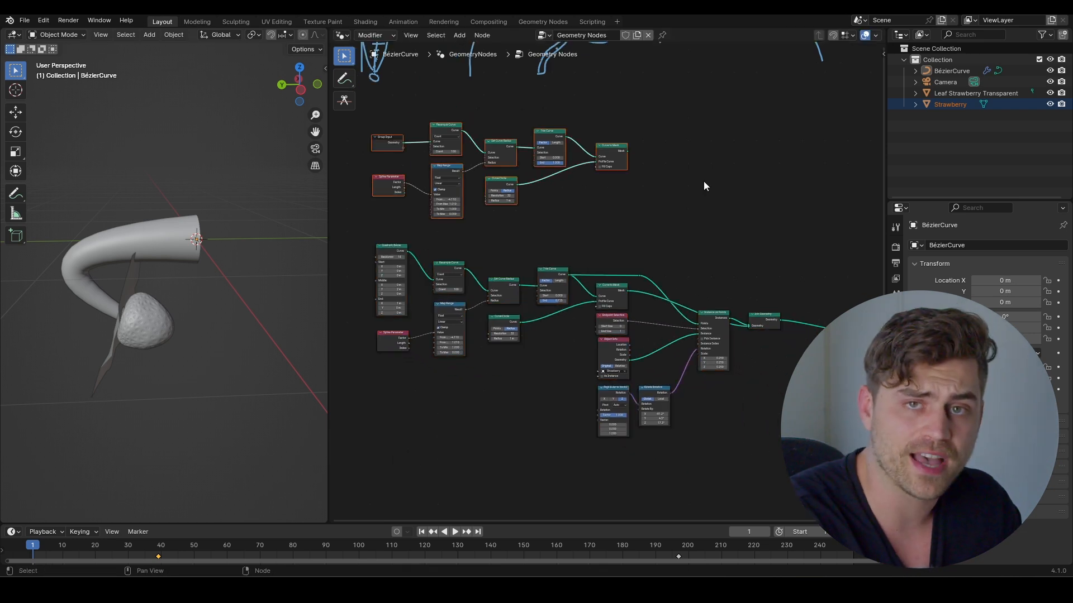
left_click_drag(670, 111, 366, 223)
left_click_drag(759, 235, 363, 438)
left_click(475, 377)
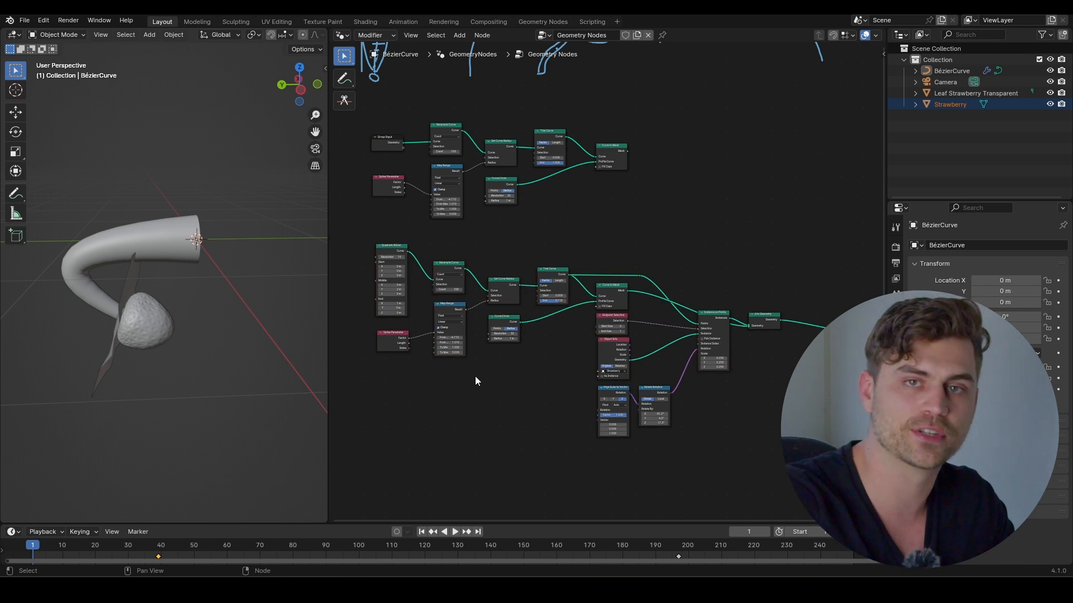
- Reposition Join Geometry and Group Output, and insert a duplicate Join Geometry node between them
middle_click_drag(765, 324, 648, 313)
left_click_drag(647, 313, 652, 282)
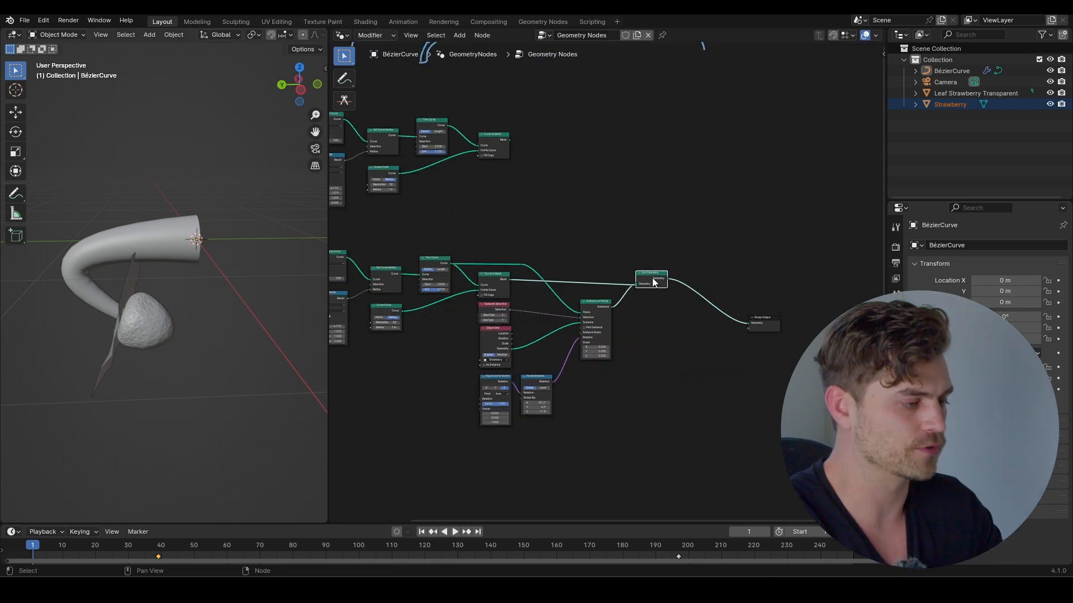
left_click_drag(760, 324, 789, 216)
left_click(653, 274)
key("shift+d")
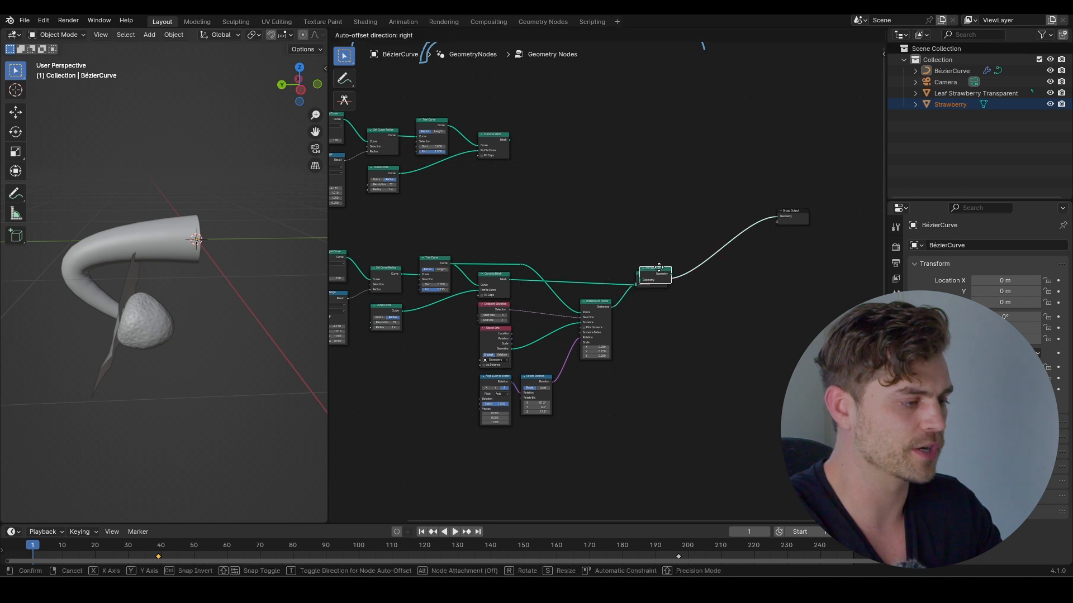
left_click(735, 218)
middle_click_drag(503, 267, 585, 303)
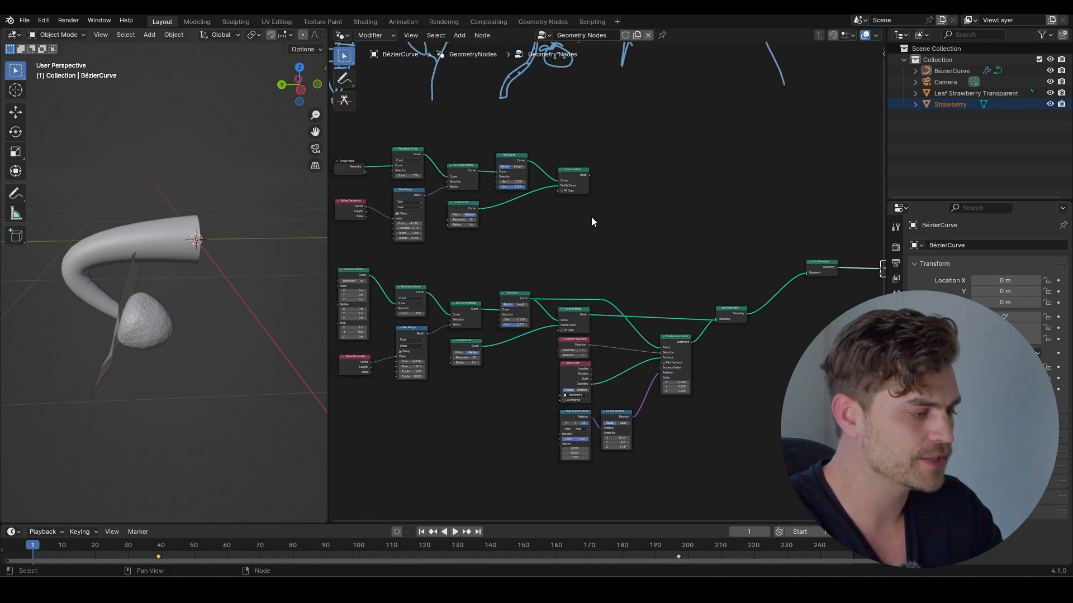
- Duplicate the branch's Instance on Points node and place the copy after the stem's node chain
left_click(671, 345)
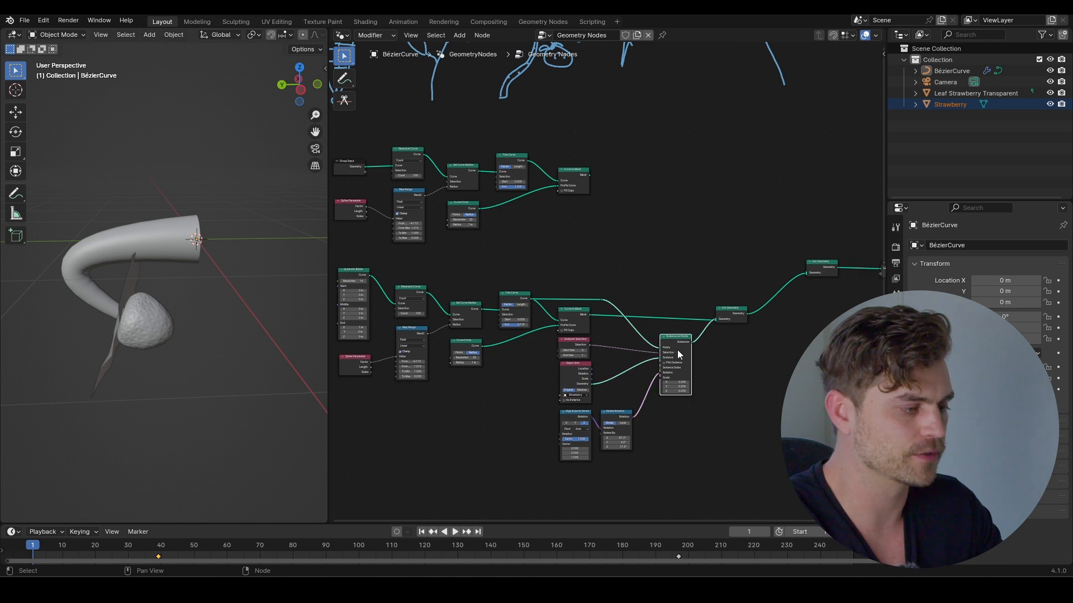
key("shift+d")
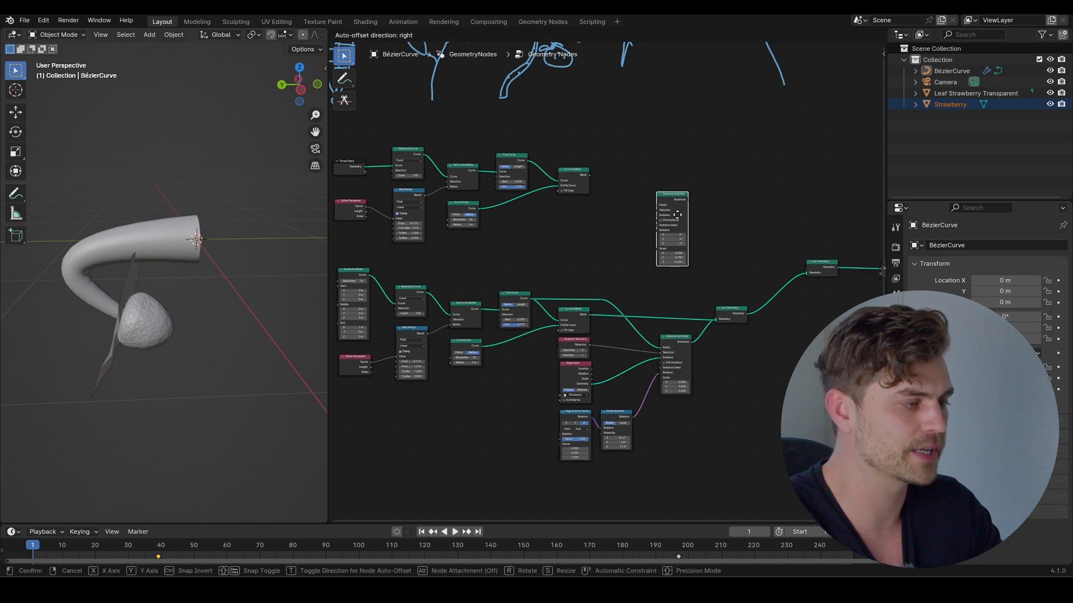
left_click(675, 192)
key("Home")
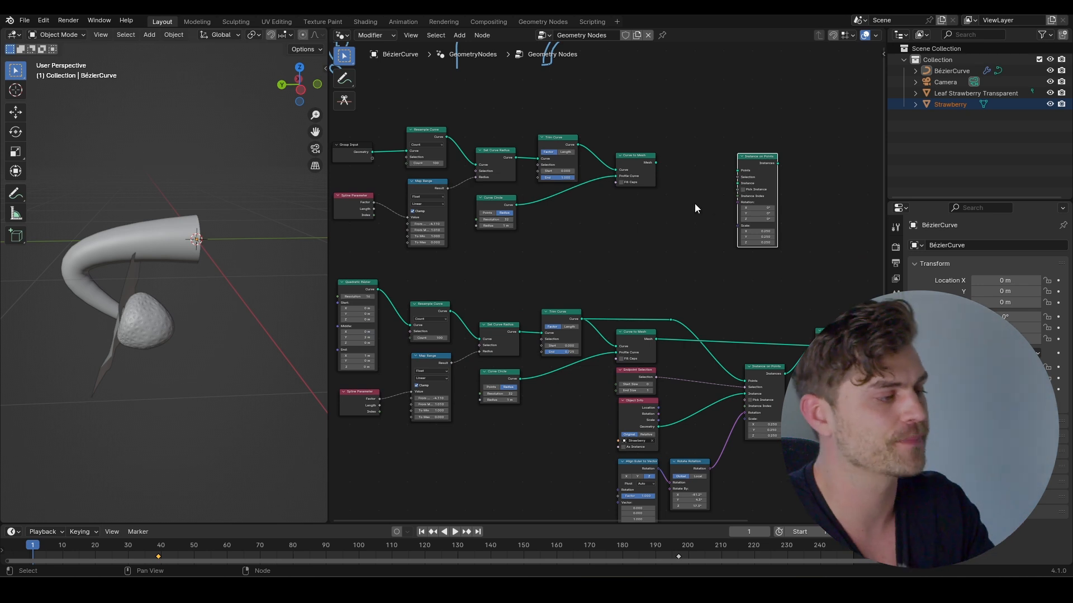
middle_click_drag(695, 203, 689, 227)
- Move the stem's Curve to Mesh upward, then add a Curve to Points node between Trim Curve and the duplicated Instance on Points
left_click_drag(625, 183, 628, 120)
scroll(732, 136, "up", 1)
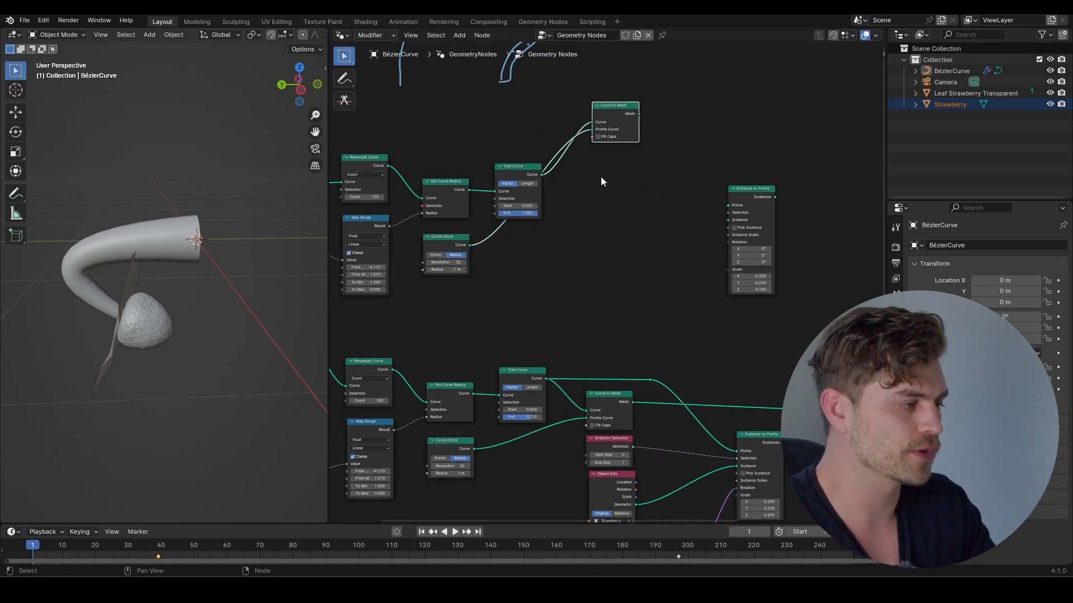
key("shift+a")
type("curv")
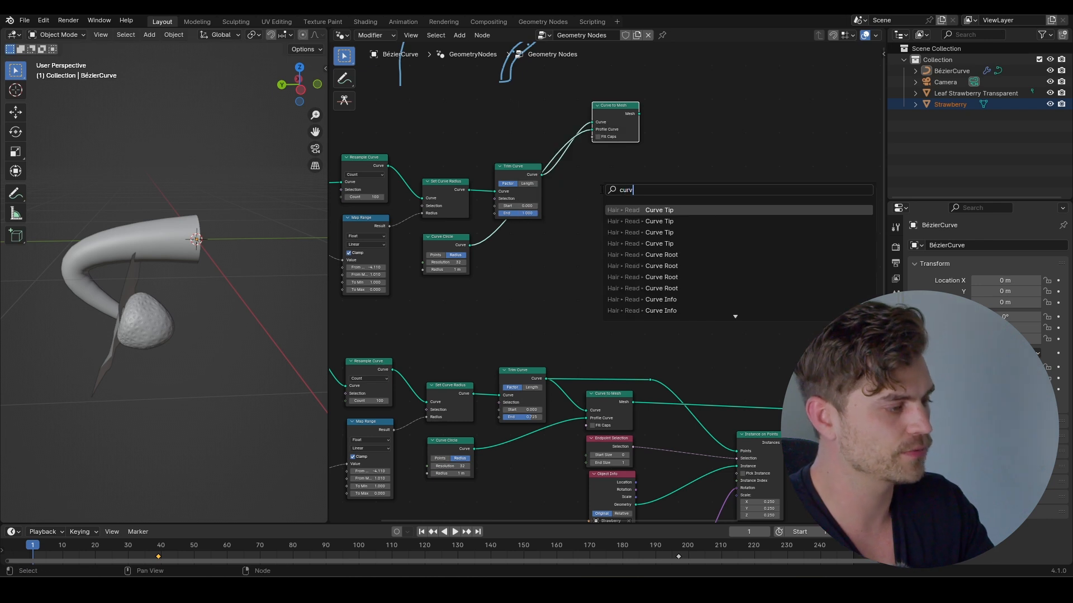
type("e to poi")
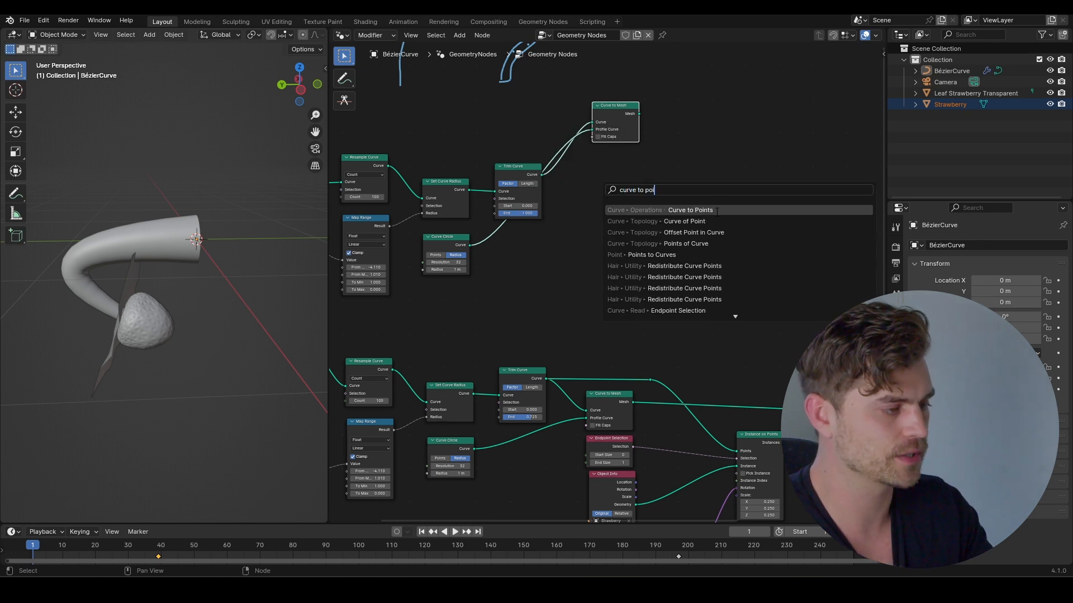
key("Return")
left_click(582, 174)
left_click_drag(543, 175, 583, 222)
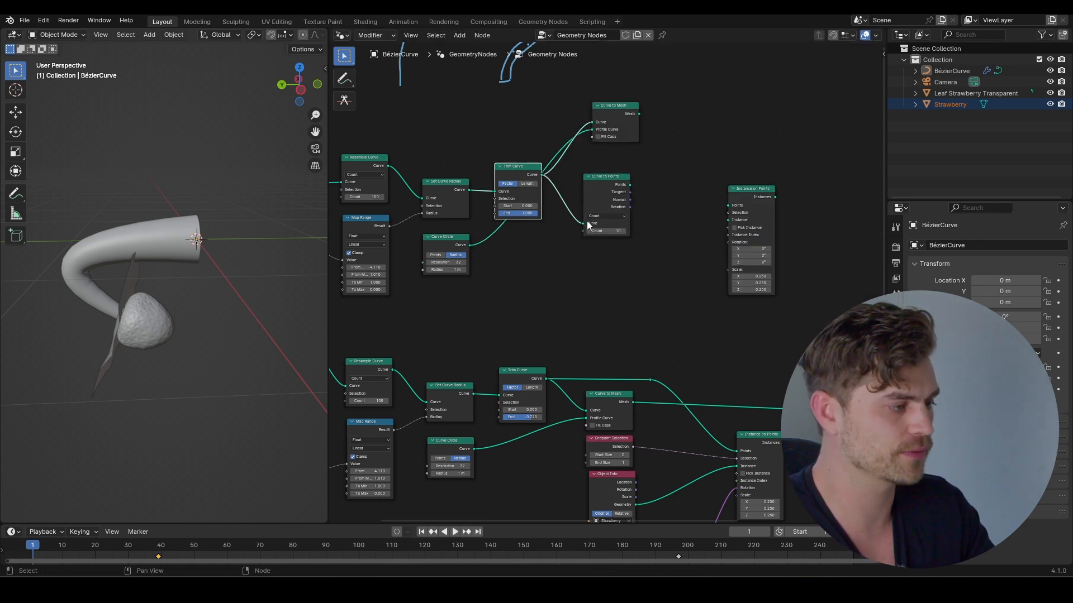
left_click_drag(630, 184, 729, 206)
scroll(645, 263, "up", 3)
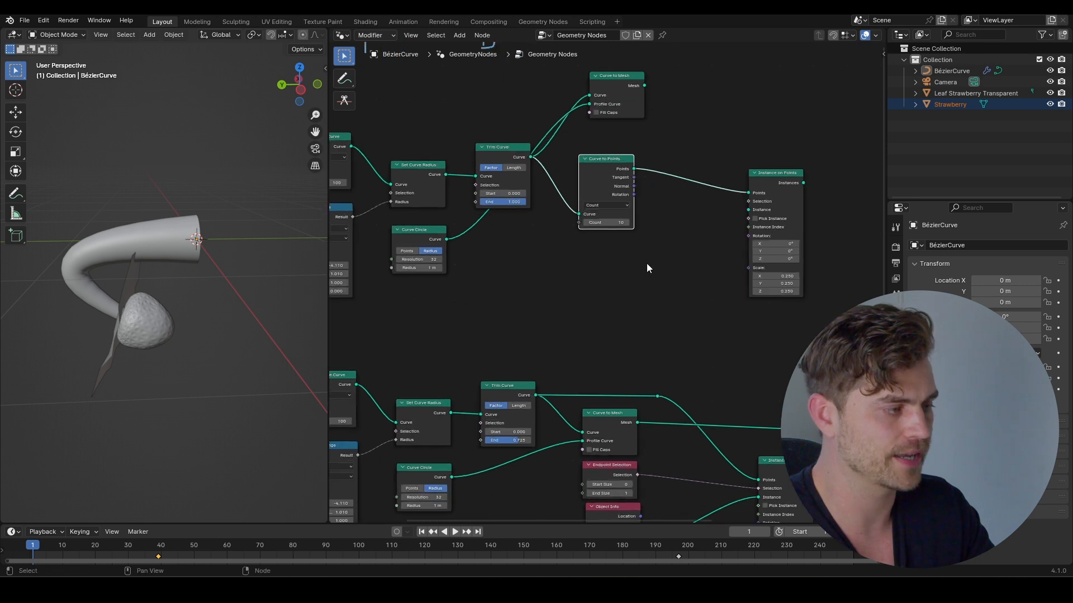
- Feed the branch's joined geometry into the stem's Instance on Points as Instance, and link its Instances to the final Join Geometry
scroll(574, 207, "down", 6)
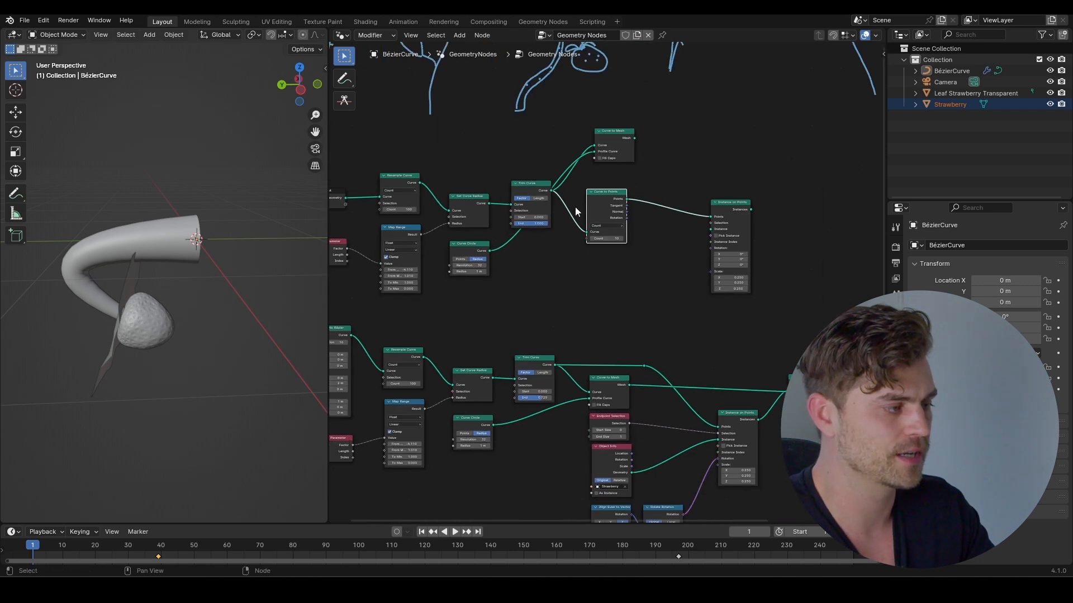
middle_click_drag(512, 216, 630, 218)
scroll(535, 223, "up", 4)
middle_click_drag(545, 228, 534, 244)
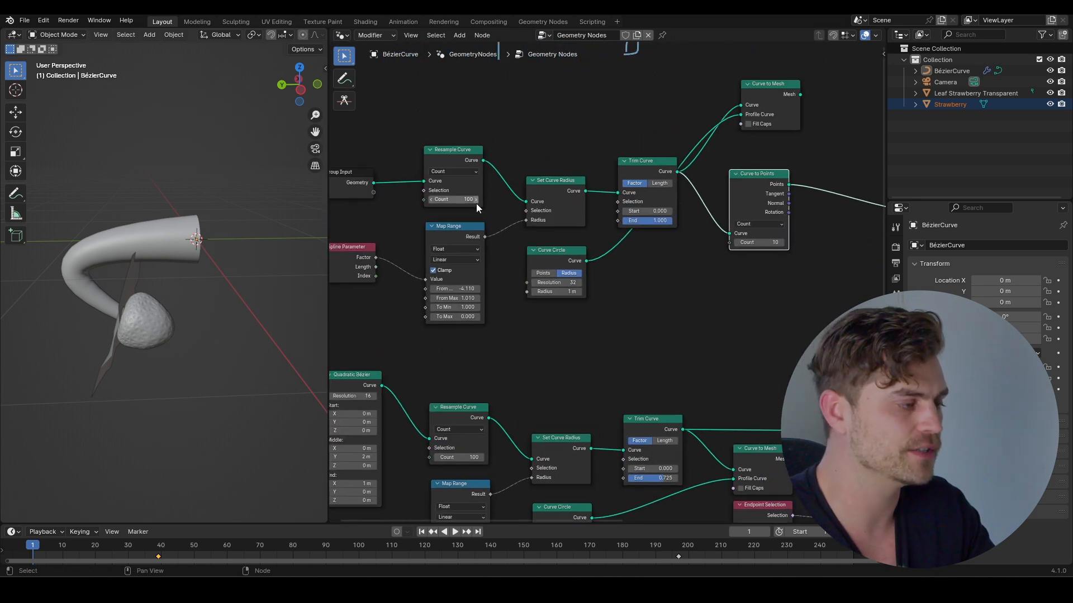
middle_click_drag(817, 206, 647, 216)
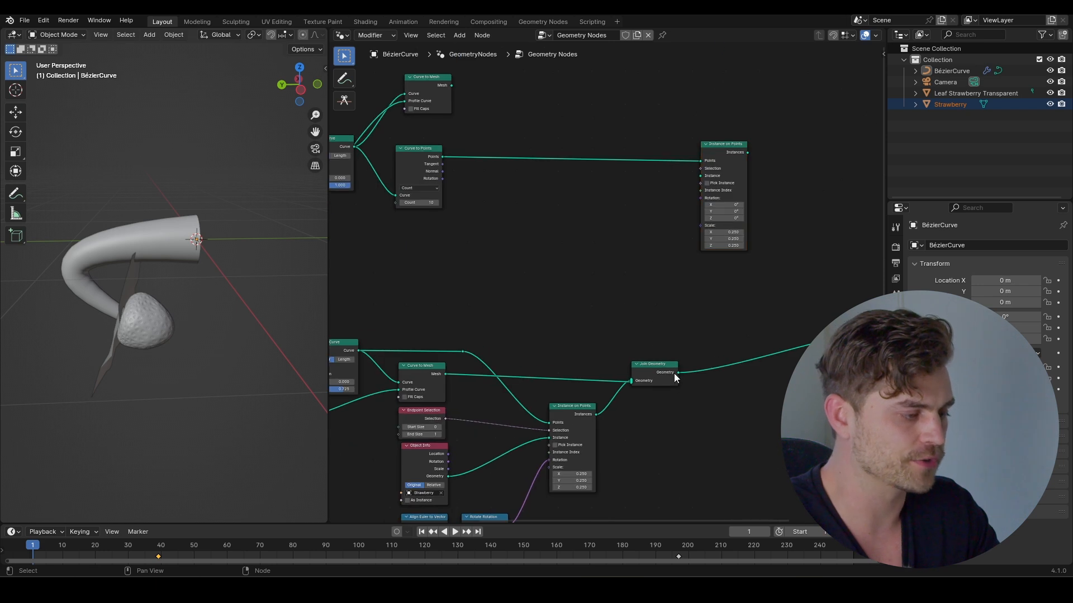
scroll(673, 373, "down", 4)
middle_click_drag(674, 373, 737, 332)
left_click_drag(715, 286, 318, 464)
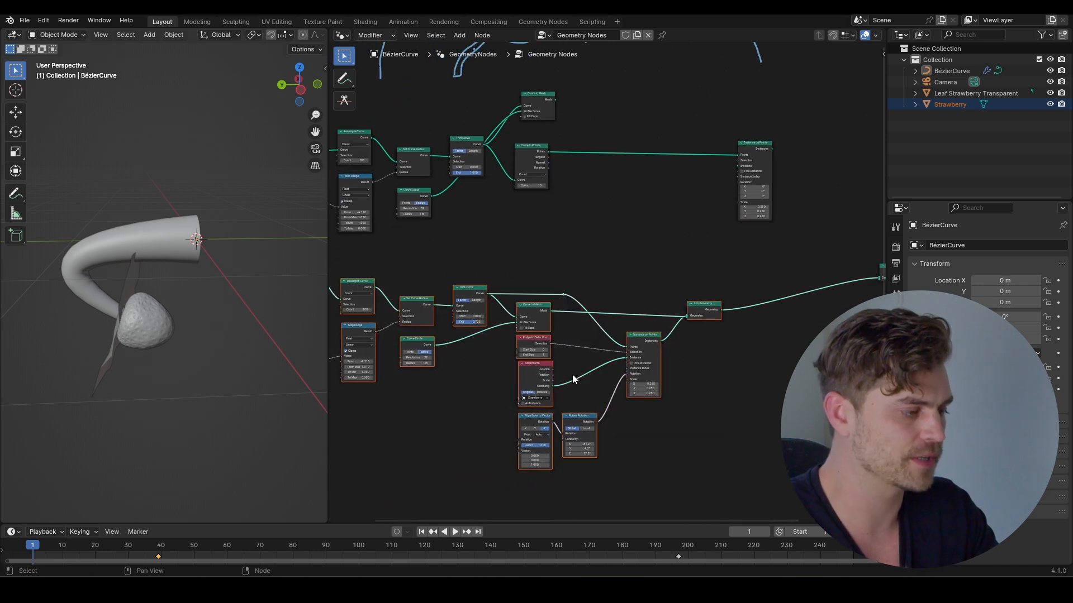
left_click(572, 374)
middle_click_drag(715, 315, 675, 381)
left_click_drag(679, 376, 833, 344)
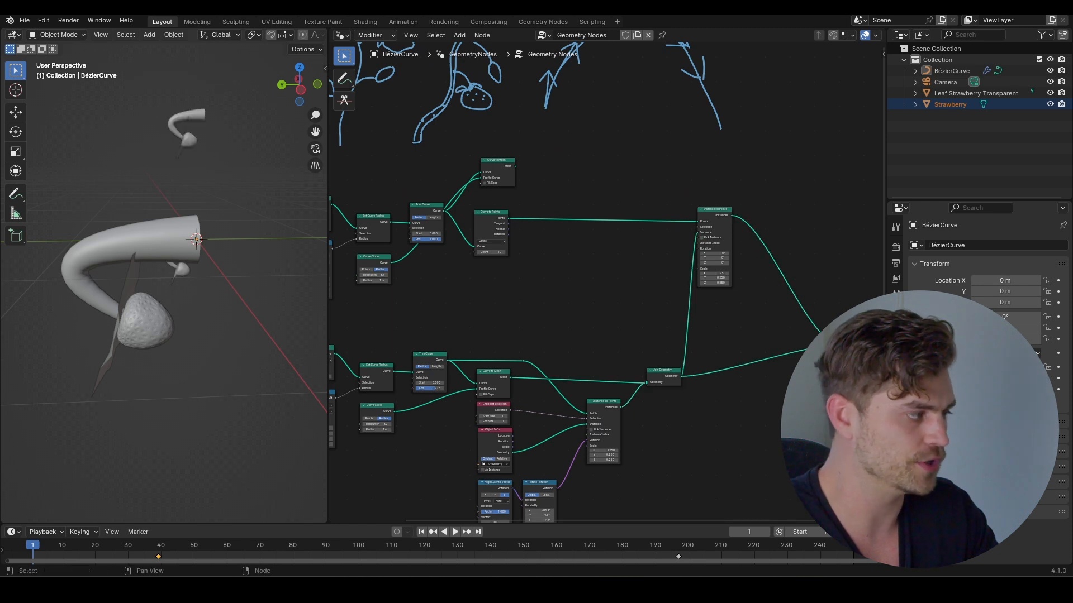
- Set the Curve to Points Count to 11 to add another branch along the stem
middle_click_drag(241, 225, 158, 256)
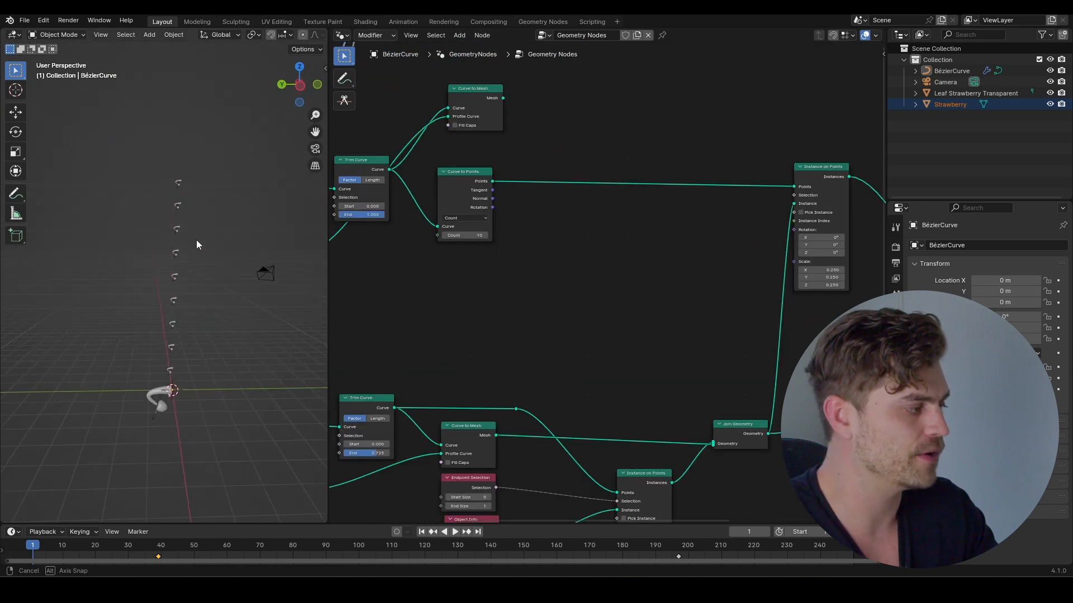
mouse_move(196, 240)
middle_mouse_down()
mouse_move(184, 276)
mouse_move(191, 249)
middle_mouse_up()
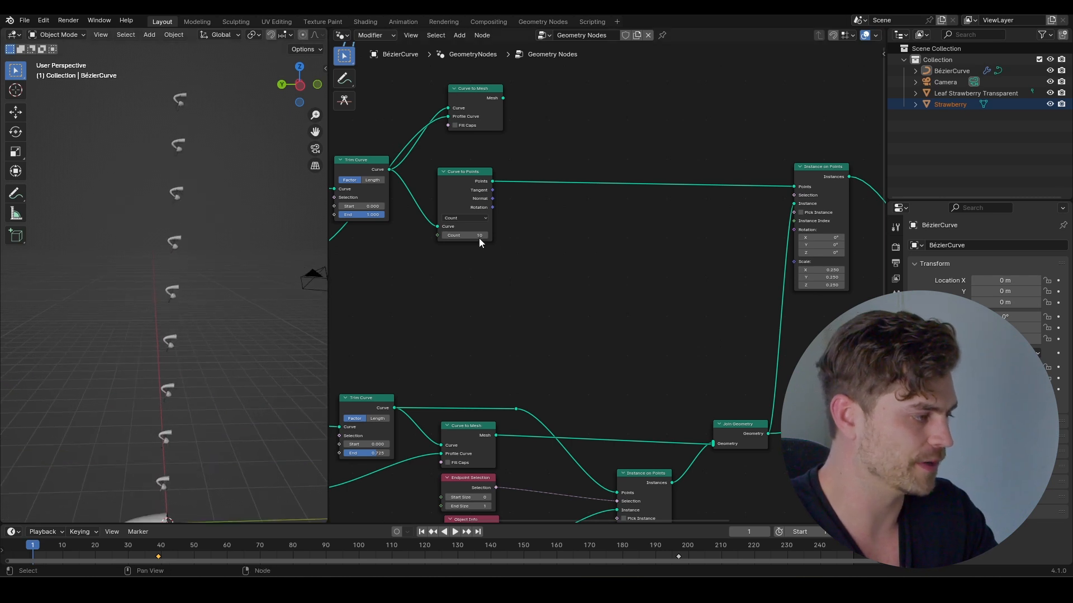
mouse_move(465, 235)
left_mouse_down()
mouse_move(497, 235)
mouse_move(468, 235)
left_mouse_up()
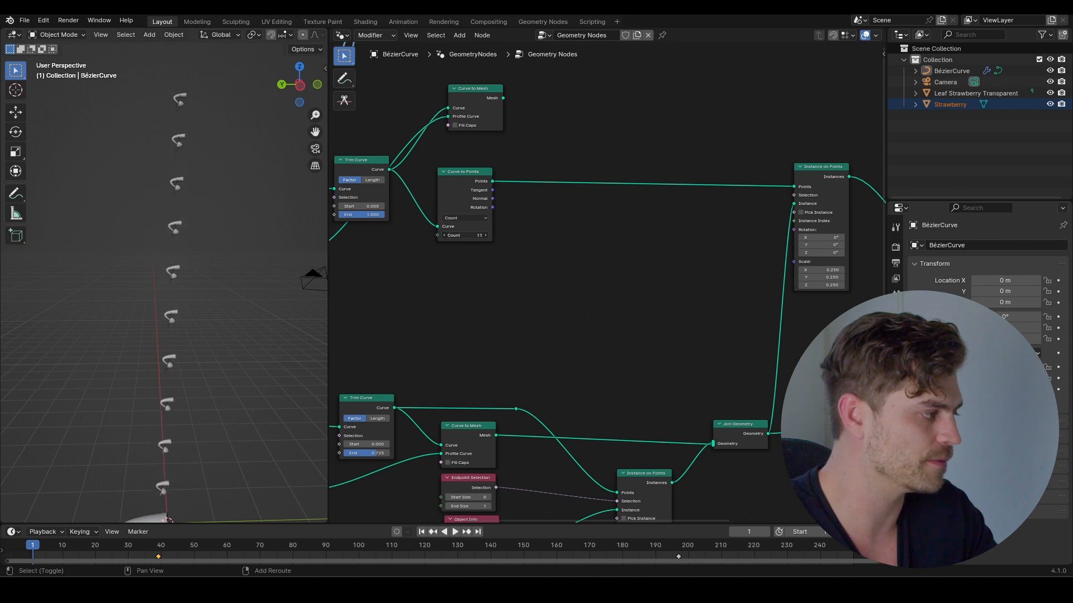
- Link the Mesh output of the stem's Curve to Mesh node to the final Join Geometry
scroll(607, 280, "down", 2)
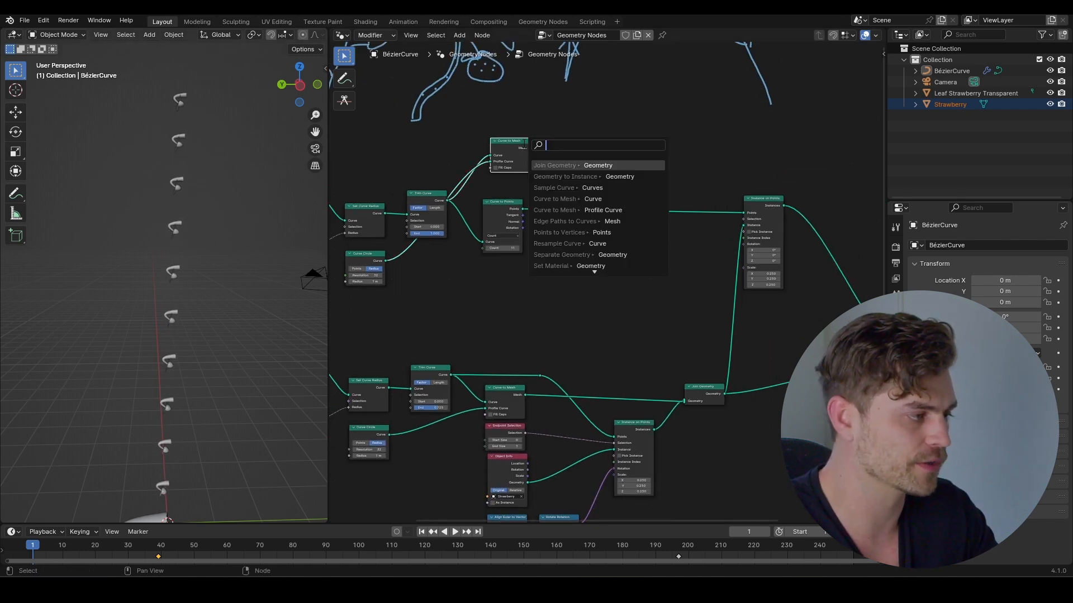
left_click_drag(510, 146, 504, 143)
middle_click_drag(534, 151, 447, 124)
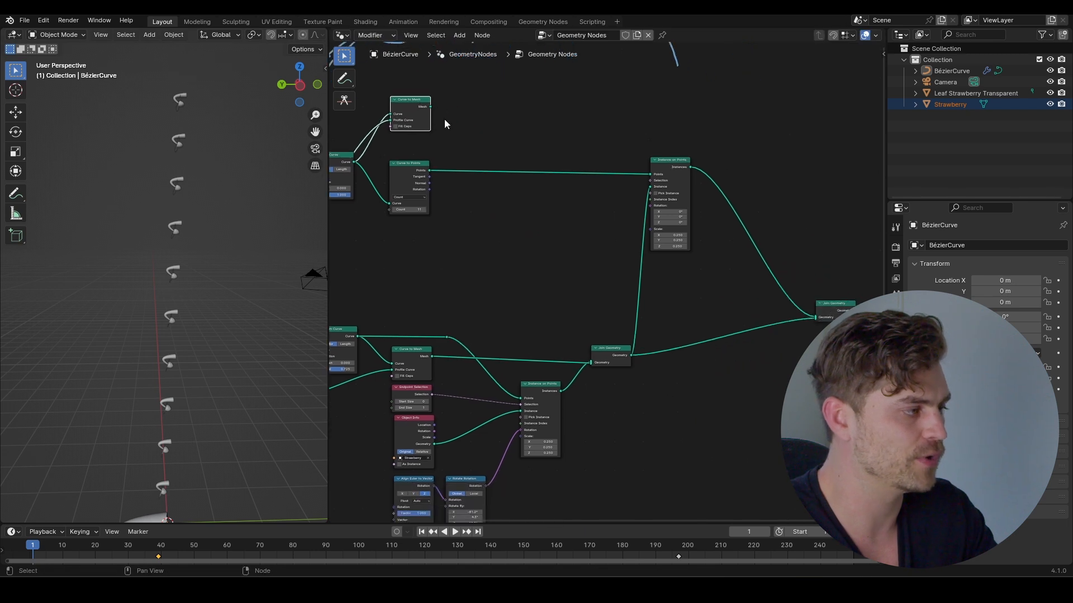
left_click_drag(431, 110, 814, 318)
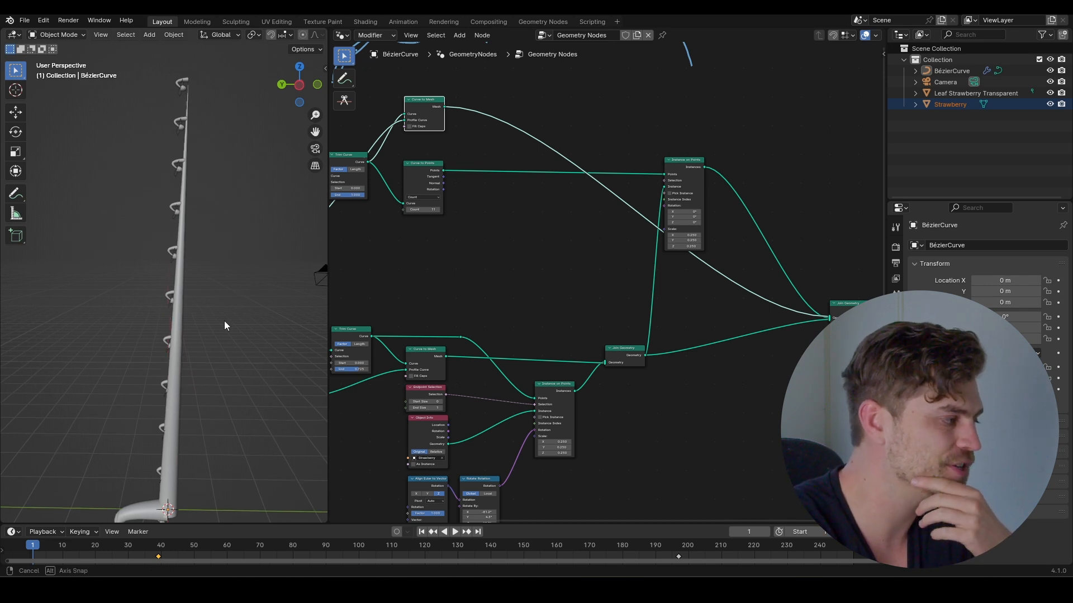
middle_click_drag(223, 320, 228, 373)
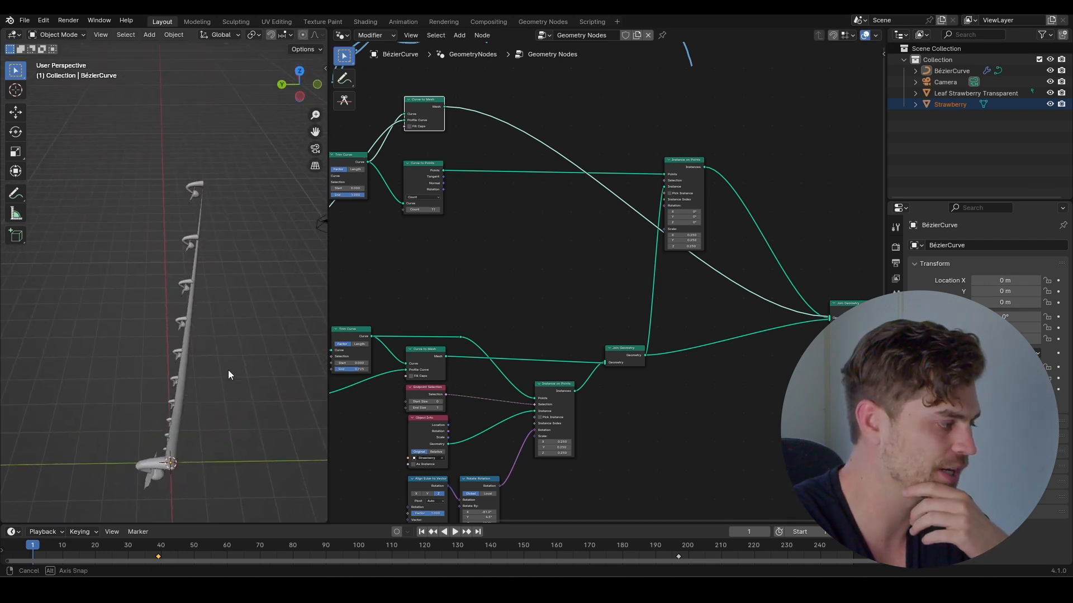
scroll(562, 238, "up", 1)
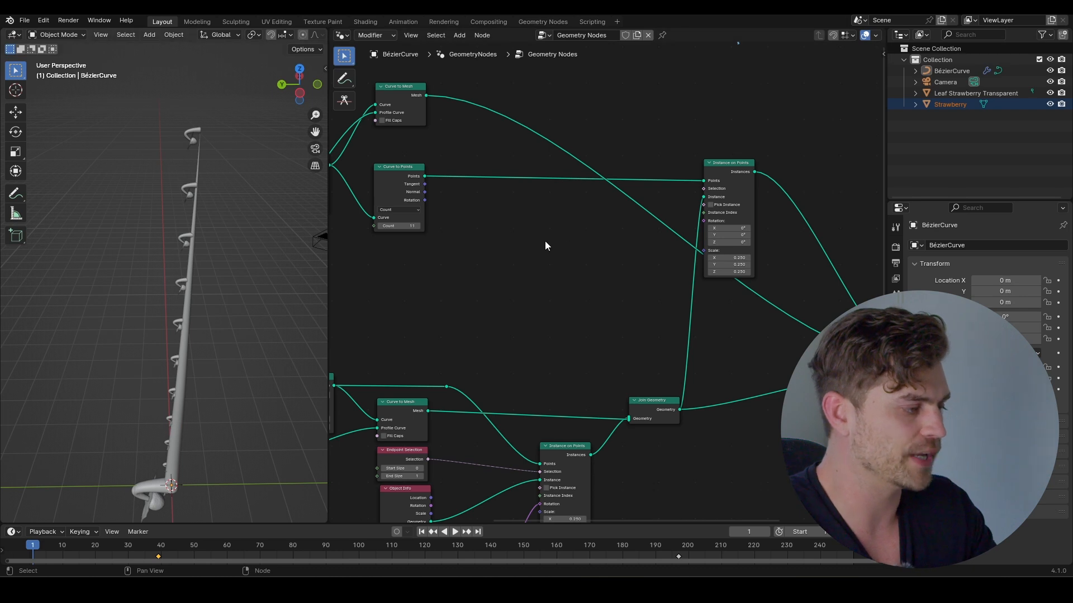
- Add an Index node and a Combine XYZ node beside it, before the stem's Instance on Points
key("shift+a")
type("index")
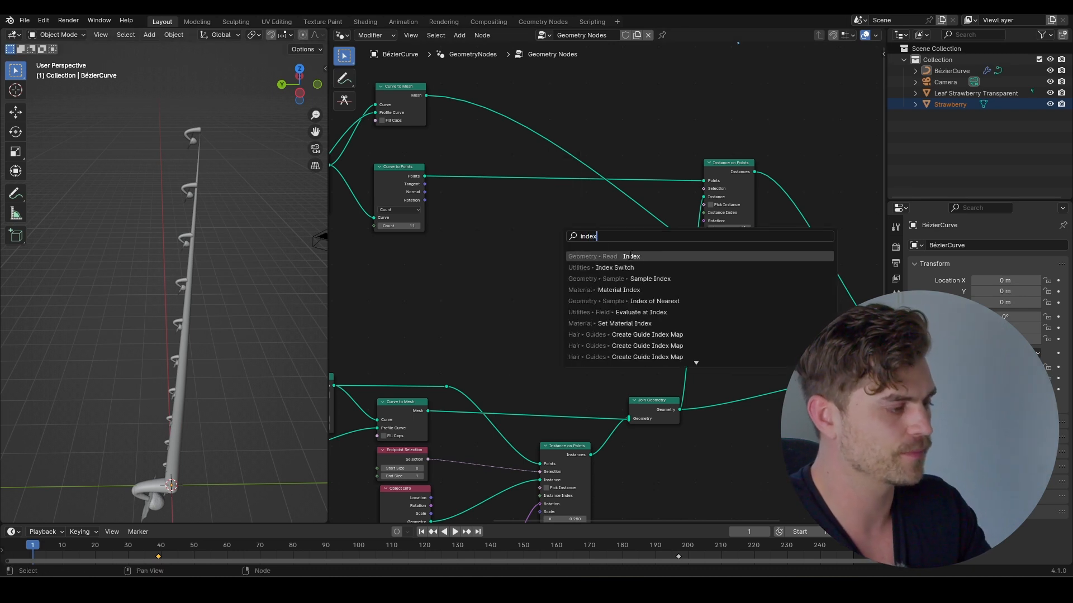
key("Return")
left_click(451, 255)
key("shift+a")
type("c")
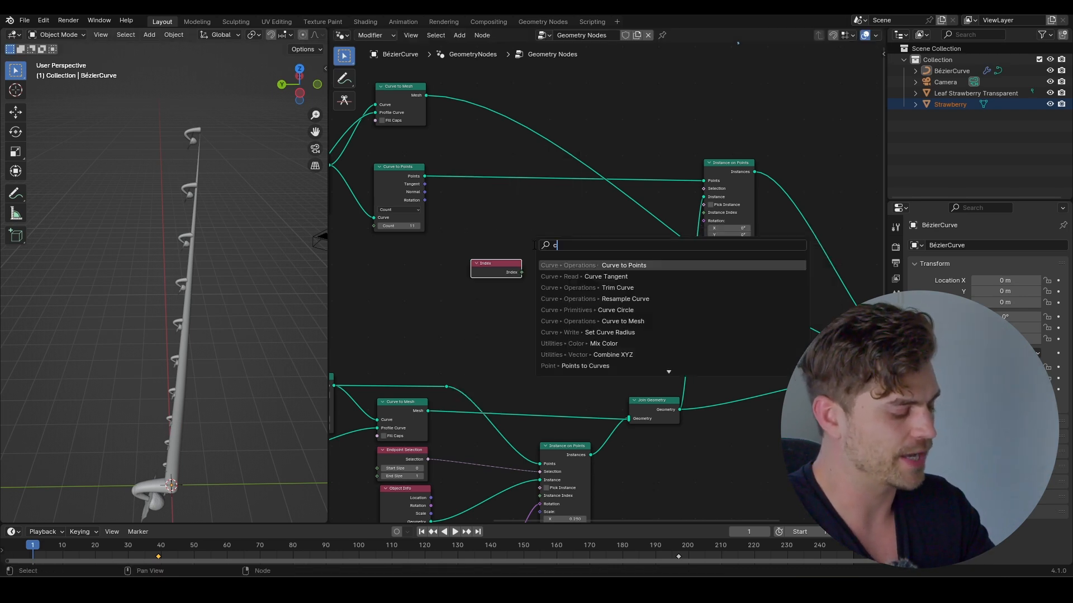
type("omb")
key("Return")
left_click(533, 267)
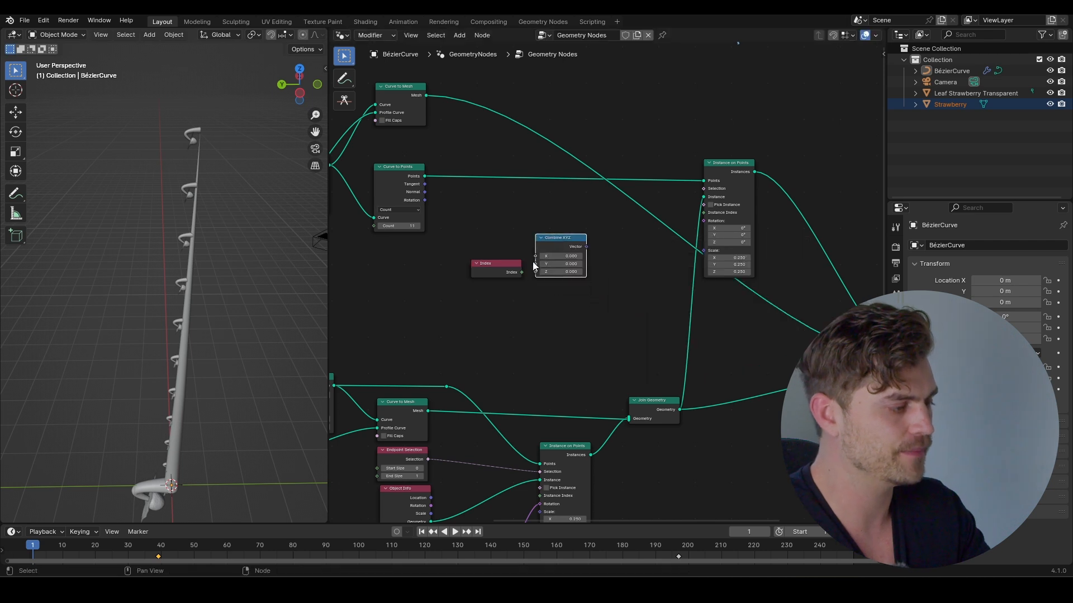
- Link Index to Combine XYZ's Z and its Vector to the stem instances' Rotation, and set Combine XYZ's Y to -1.500
left_click_drag(521, 272, 535, 272)
left_click_drag(586, 247, 692, 226)
middle_click_drag(208, 261, 210, 284)
scroll(508, 243, "up", 4)
left_click_drag(543, 257, 504, 256)
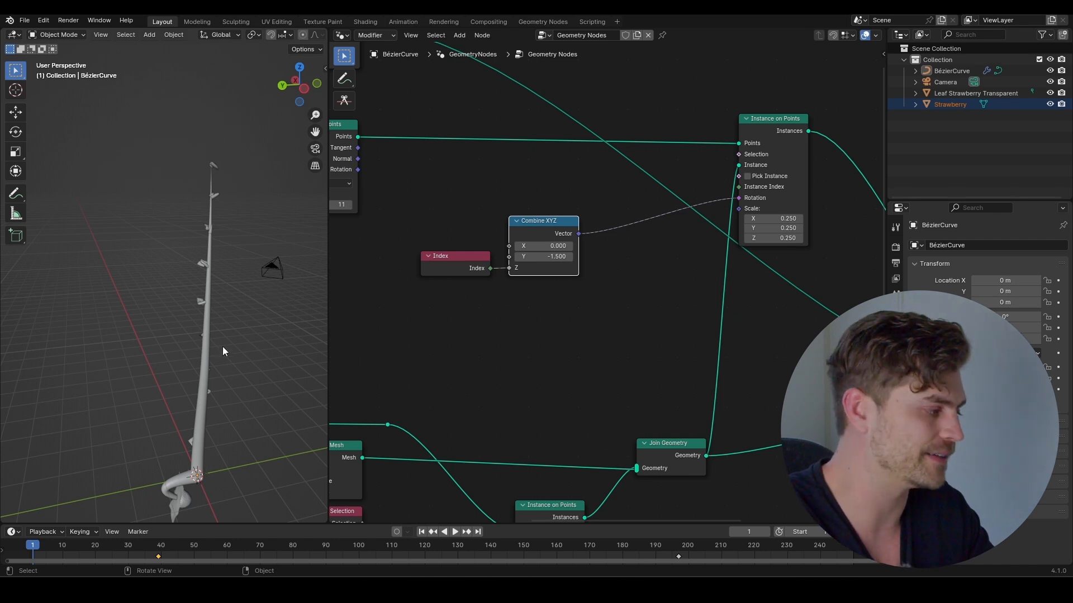
- Delete the existing stem curve in Edit Mode and draw a new curving upright stem freehand
left_click(206, 341)
mouse_move(218, 315)
middle_mouse_down()
mouse_move(127, 311)
mouse_move(176, 357)
mouse_move(194, 328)
mouse_move(201, 371)
mouse_move(209, 332)
middle_mouse_up()
key("Tab")
key("x")
left_click(206, 313)
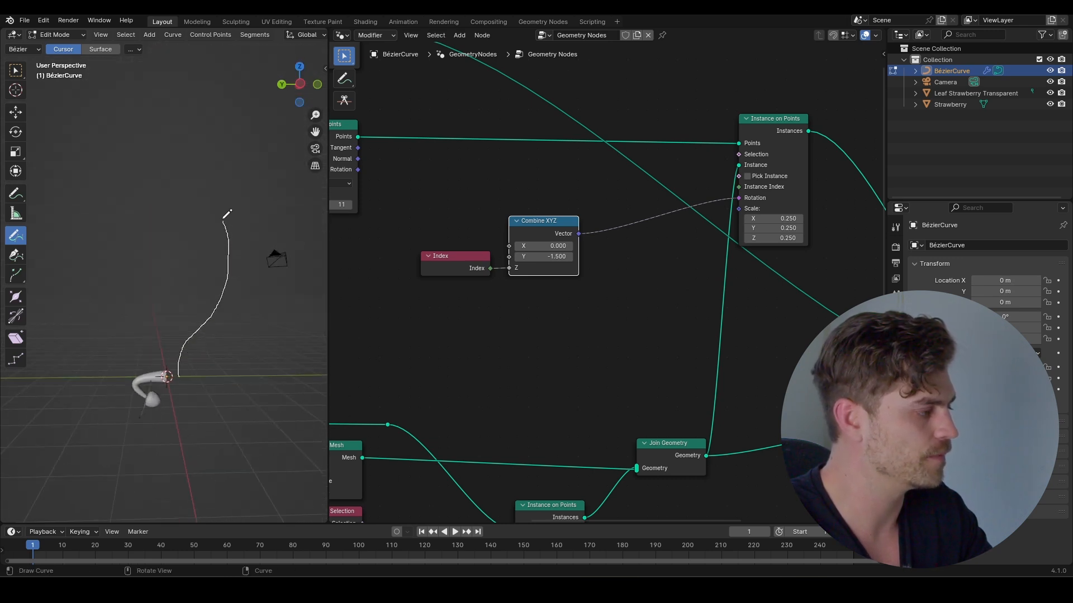
left_click_drag(185, 159, 184, 156)
middle_click_drag(191, 287, 203, 305)
scroll(202, 305, "up", 4)
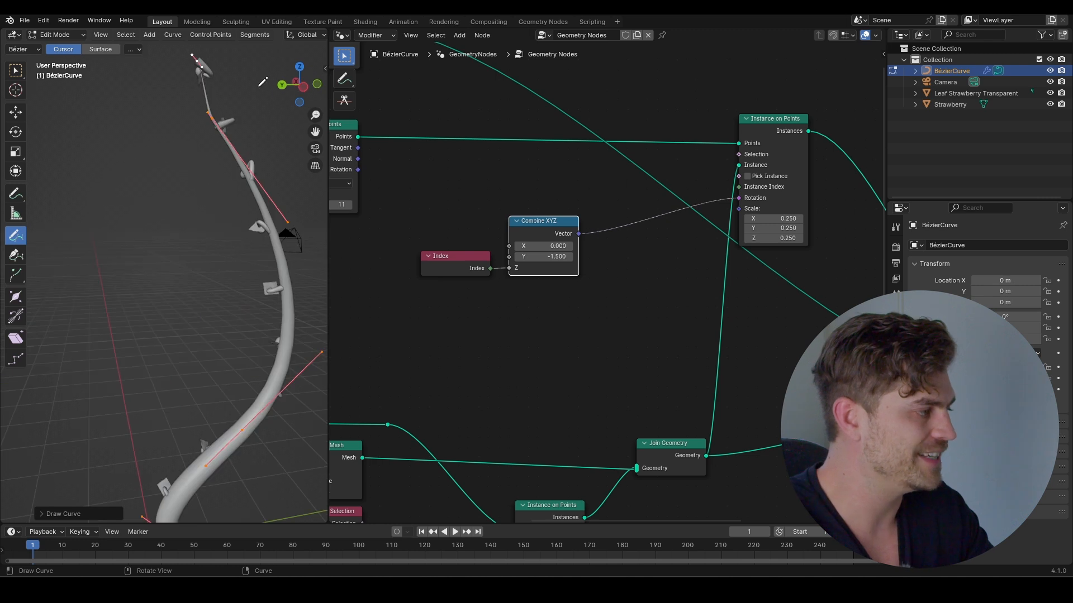
- Set the Quadratic Bézier's Middle to 0.1, 3.42, -2.03 m and its End to 6.63, 0.21, 0.27 m
scroll(453, 295, "down", 3)
middle_click_drag(452, 294, 622, 289)
scroll(544, 247, "up", 4)
scroll(543, 279, "up", 2)
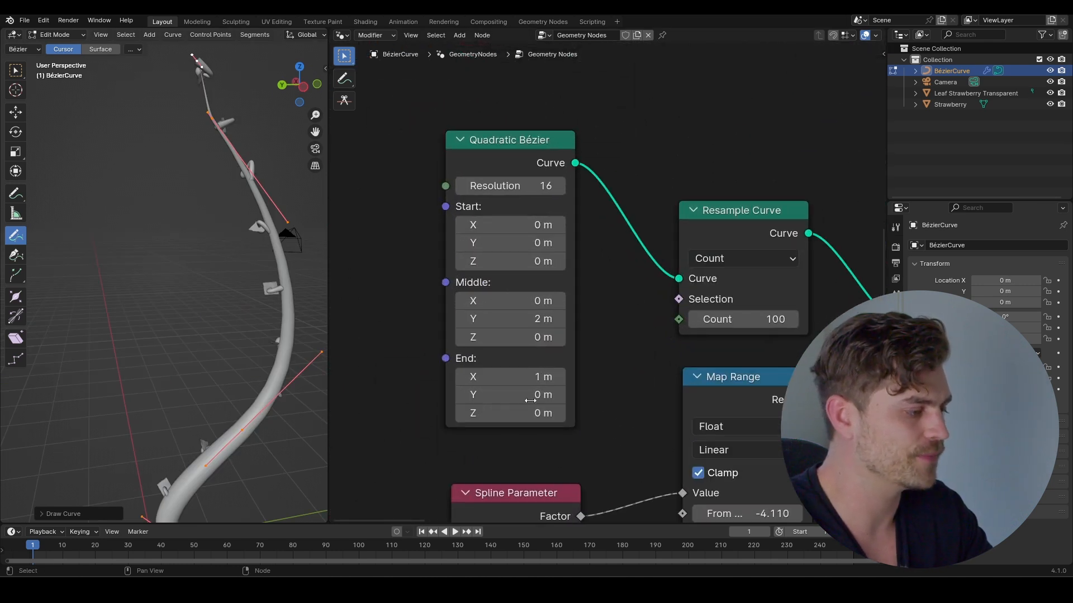
left_click_drag(519, 376, 589, 376)
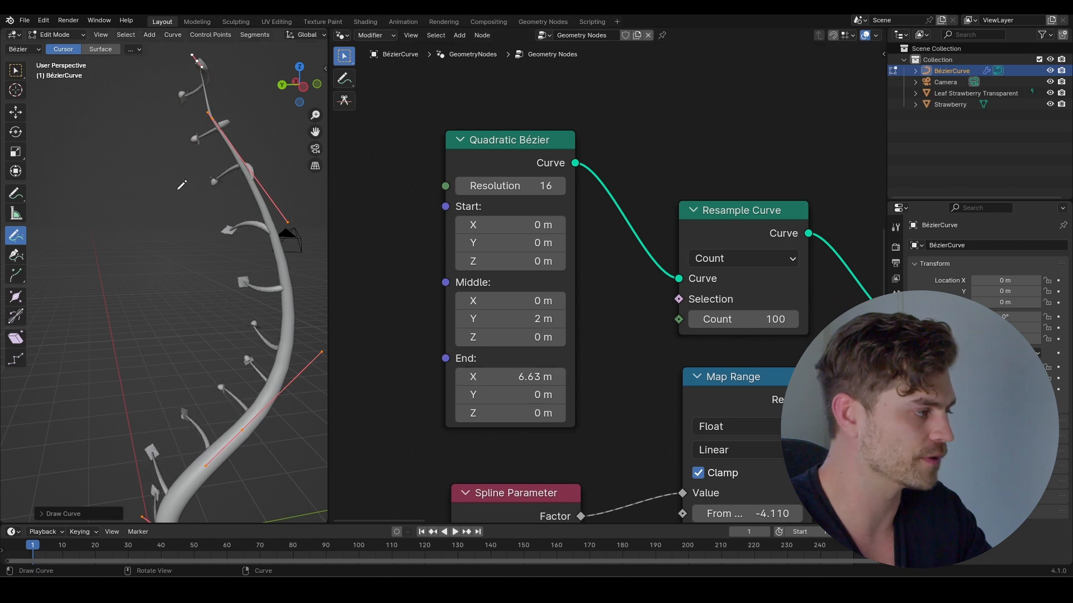
mouse_move(240, 251)
middle_mouse_down()
mouse_move(253, 255)
mouse_move(251, 229)
middle_mouse_up()
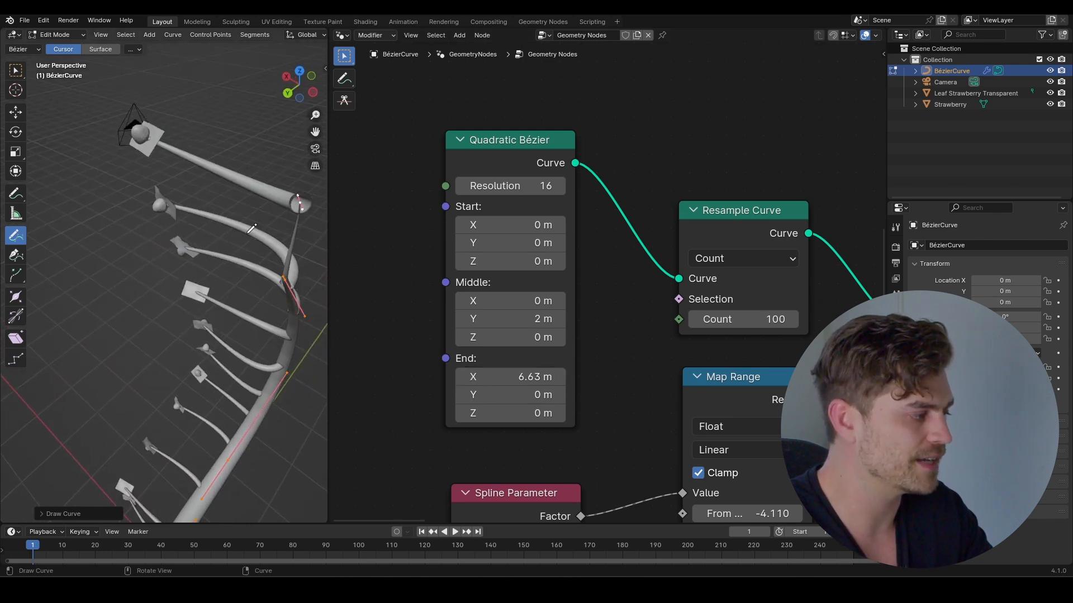
mouse_move(492, 319)
left_mouse_down()
mouse_move(520, 319)
mouse_move(511, 300)
mouse_move(497, 300)
mouse_move(502, 319)
mouse_move(517, 319)
mouse_move(523, 337)
mouse_move(500, 337)
left_mouse_up()
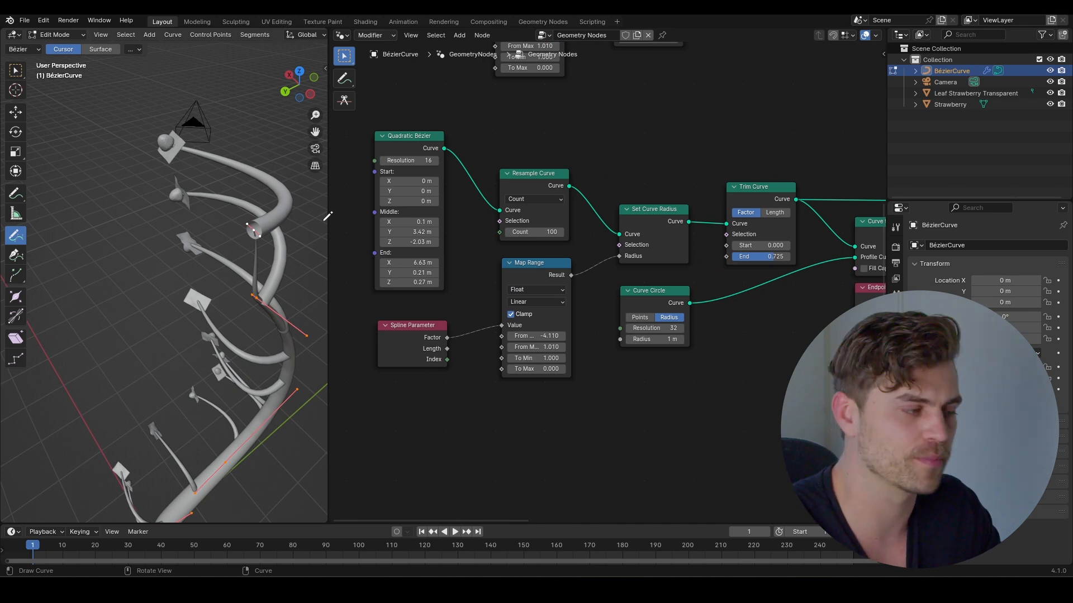
- Move the branch's Spline Parameter and Map Range nodes down and its Quadratic Bézier and Resample Curve nodes away from Set Curve Radius
middle_click_drag(563, 166, 633, 178)
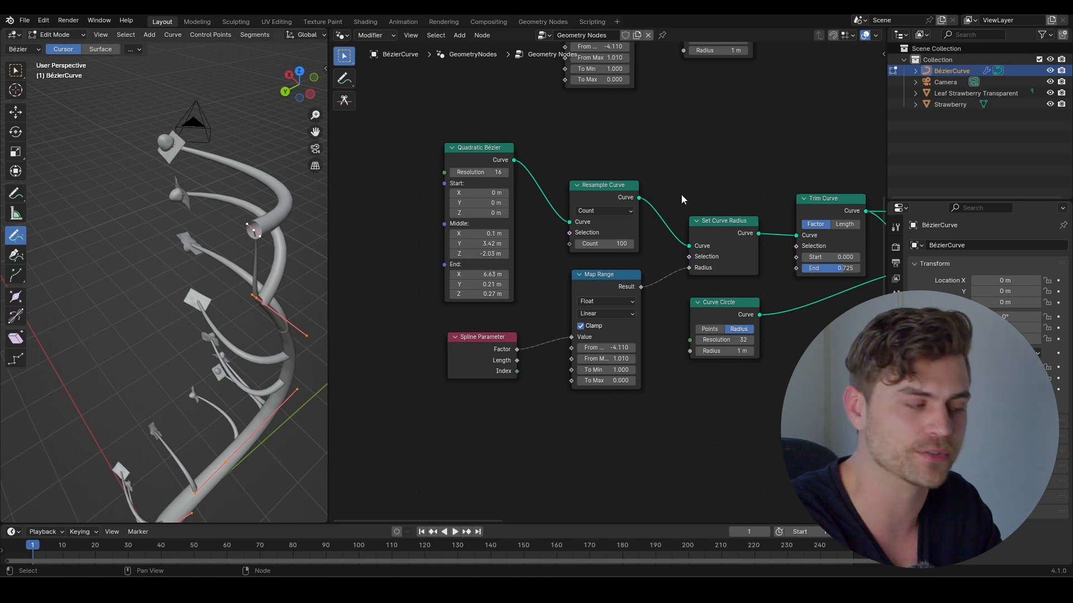
middle_click_drag(682, 194, 750, 197)
left_click_drag(691, 144, 591, 174)
left_click_drag(692, 398, 561, 322)
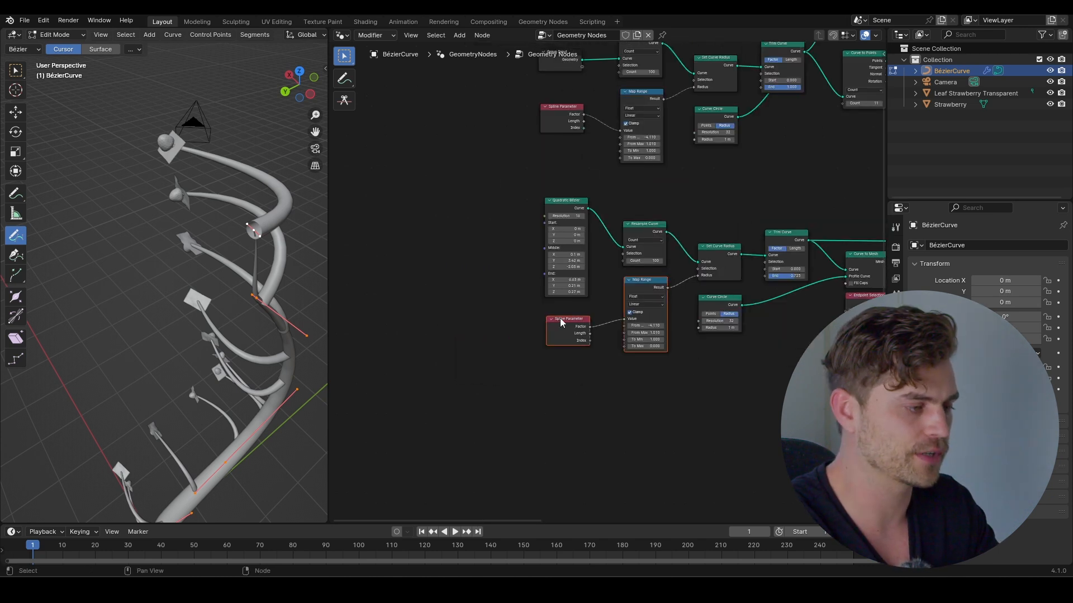
key("g")
key("y")
left_click(560, 401)
left_click_drag(660, 196, 538, 237)
key("g")
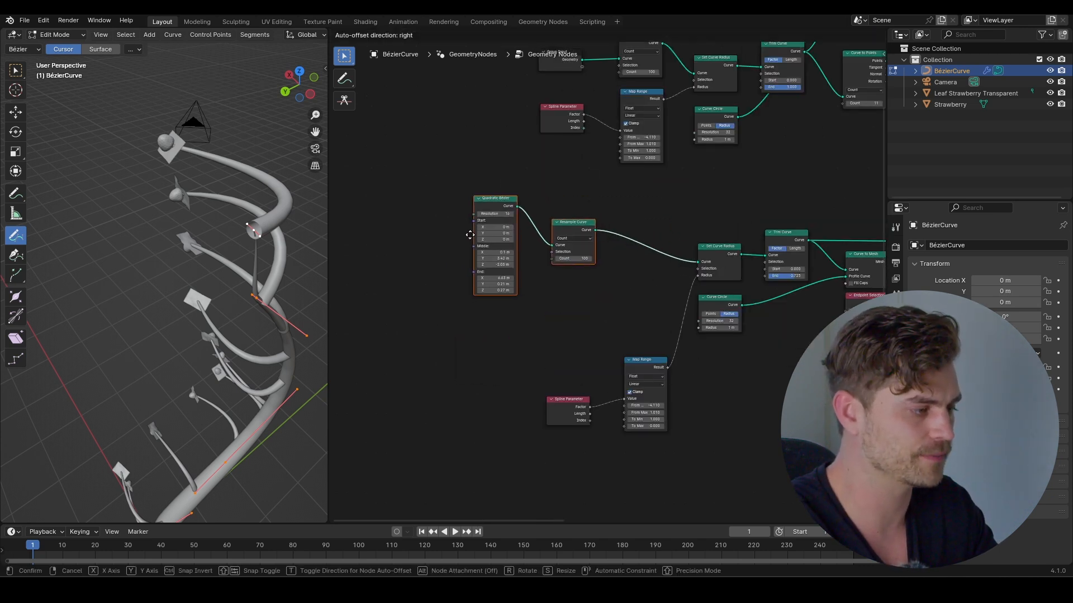
left_click(451, 238)
- Insert a Set Position node between the branch's Resample Curve and Set Curve Radius nodes
key("shift+a")
type("set")
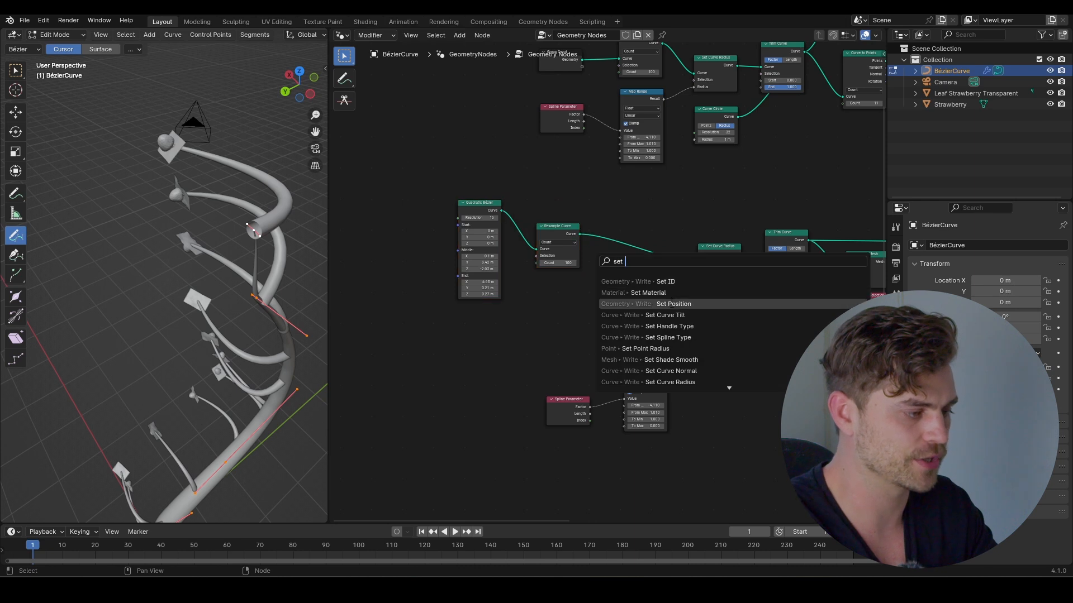
left_click(657, 304)
left_click(637, 237)
scroll(636, 236, "up", 3)
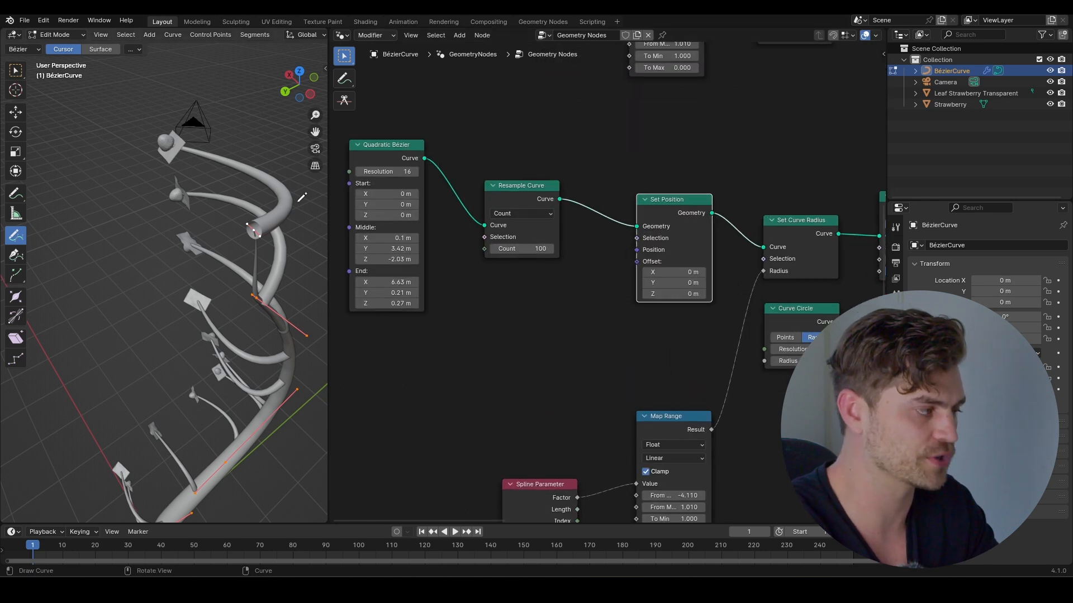
- Add a Noise Texture node and a Vector Math node beneath the branch's Quadratic Bézier and Resample Curve nodes
middle_click_drag(613, 284, 645, 217)
scroll(644, 217, "up", 2)
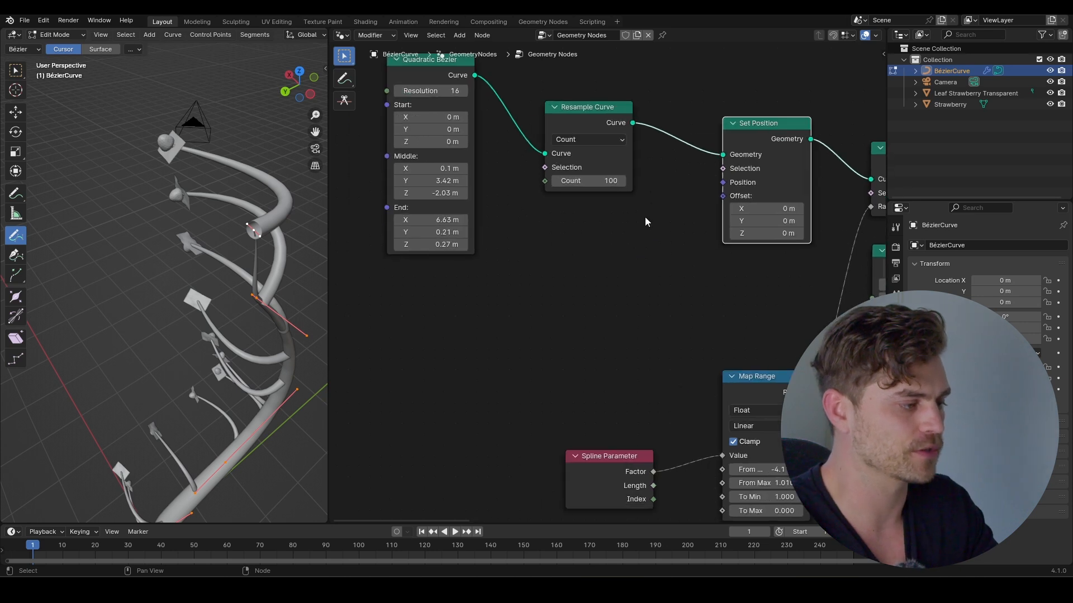
key("shift+a")
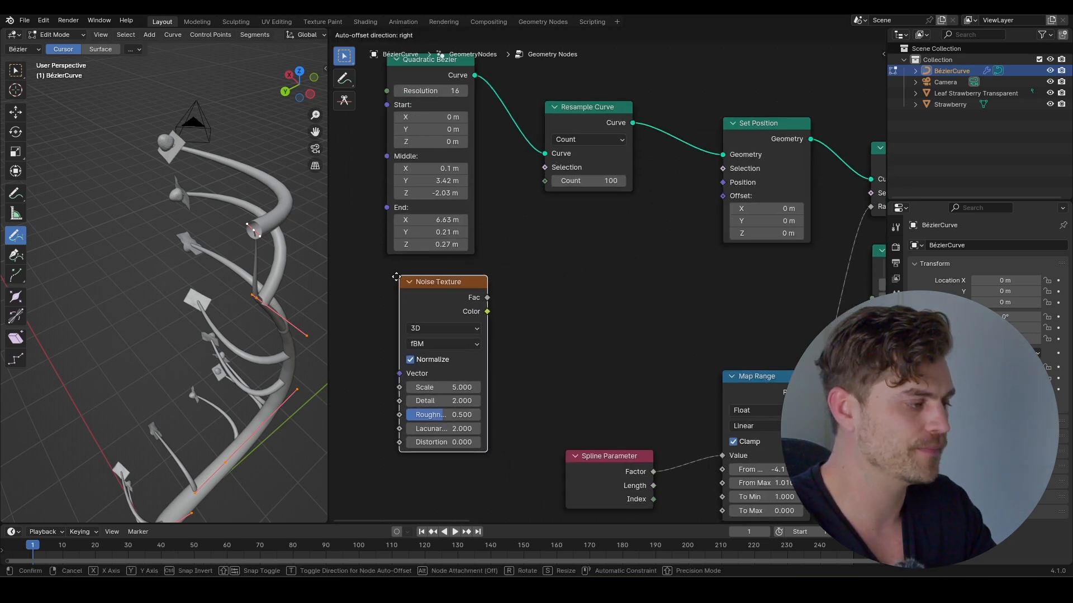
left_click(386, 275)
key("shift+a")
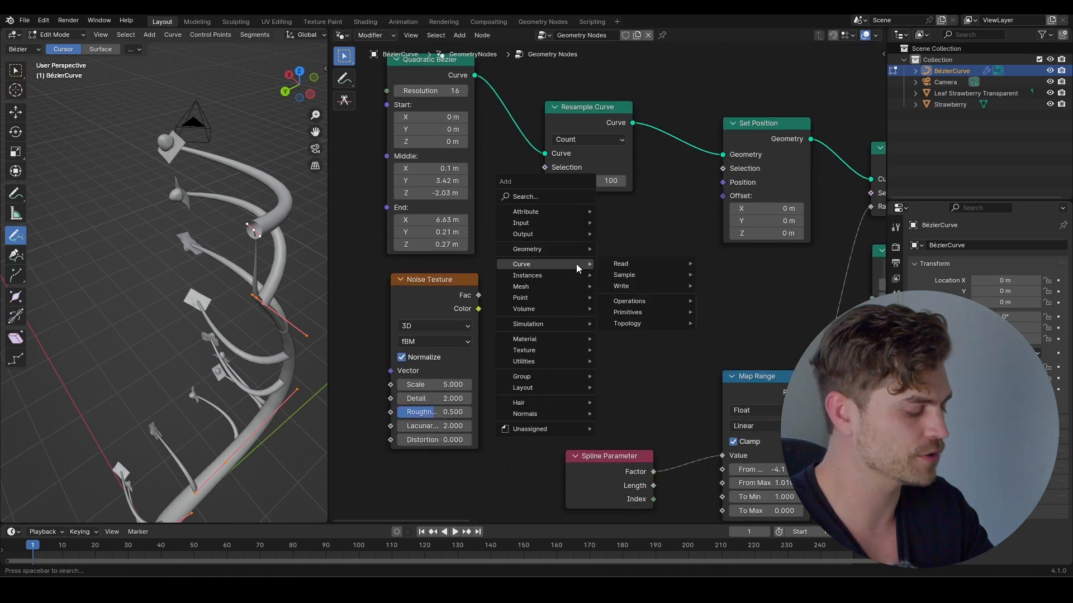
type("vector math")
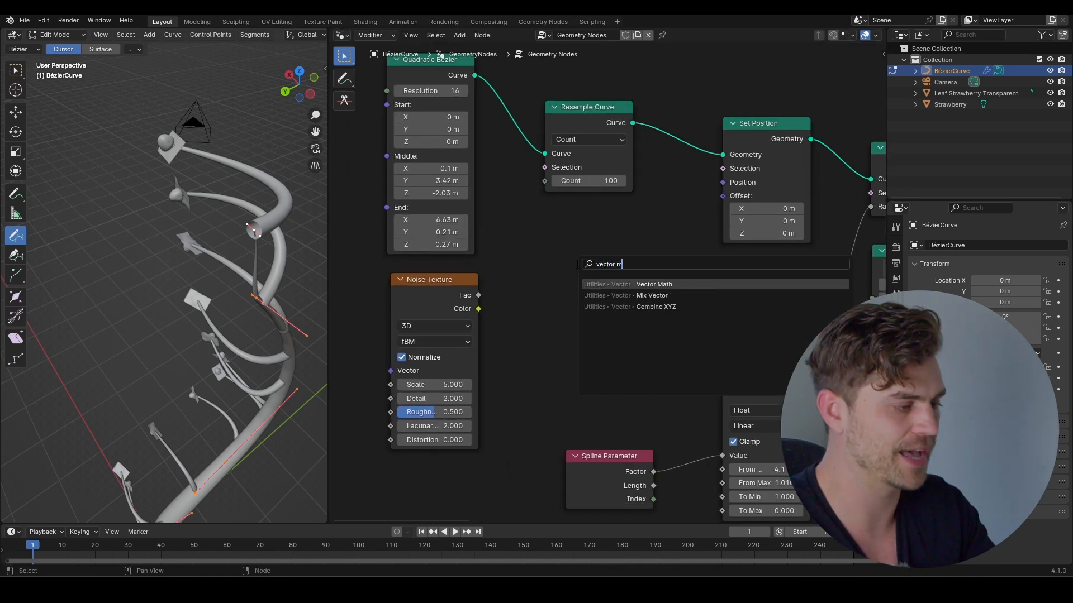
key("Return")
left_click(615, 287)
left_click(472, 306)
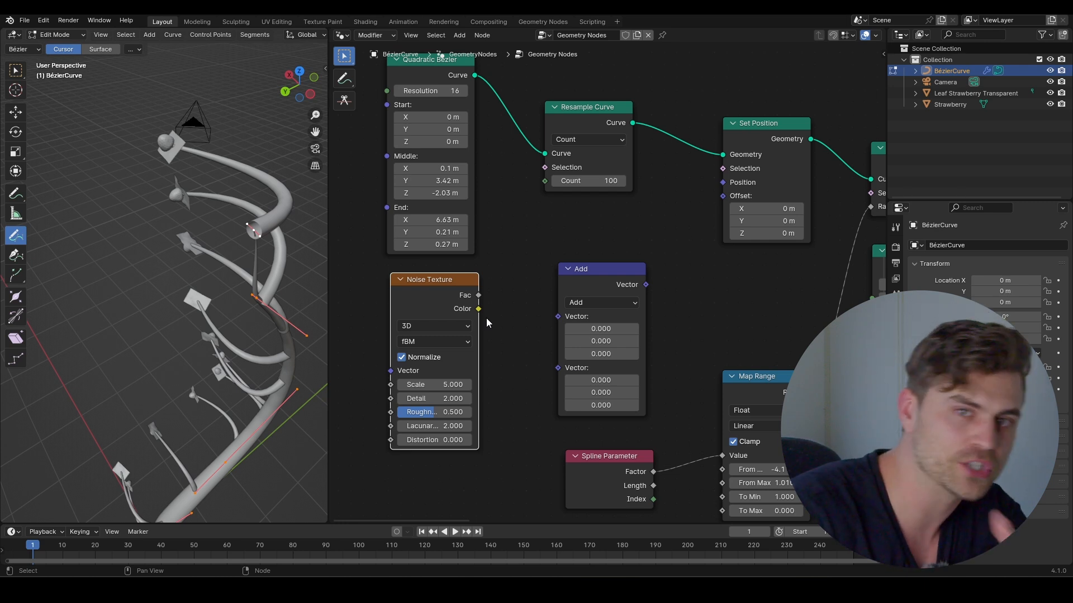
- Route the Noise Texture's Color through the Vector Math node, set to Subtract 0.500 on all axes, into Set Position's Offset
left_click_drag(479, 309, 557, 316)
left_click(601, 302)
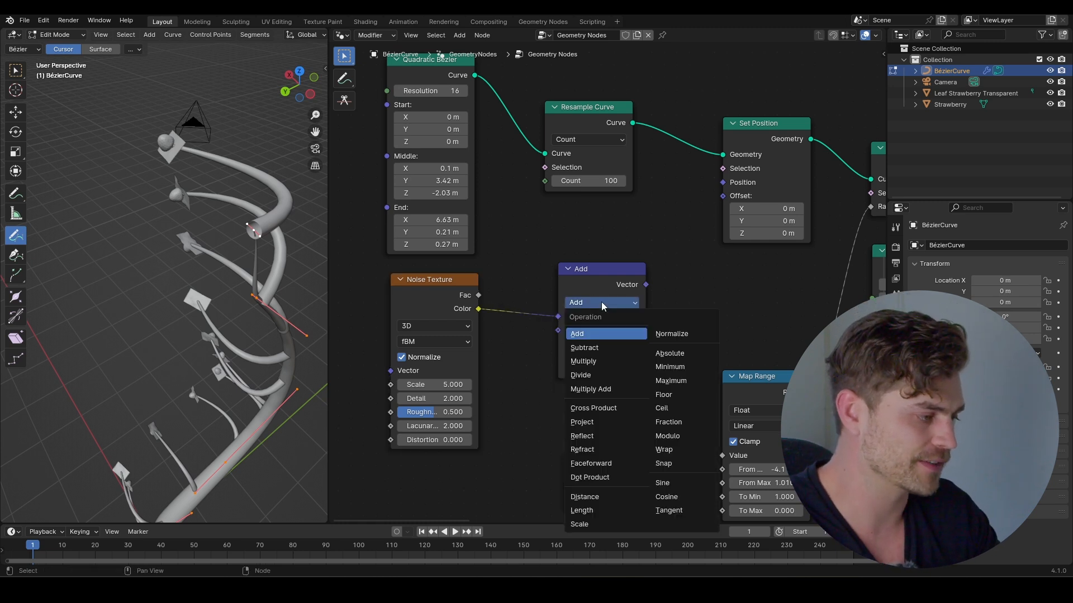
left_click(602, 348)
left_click(608, 343)
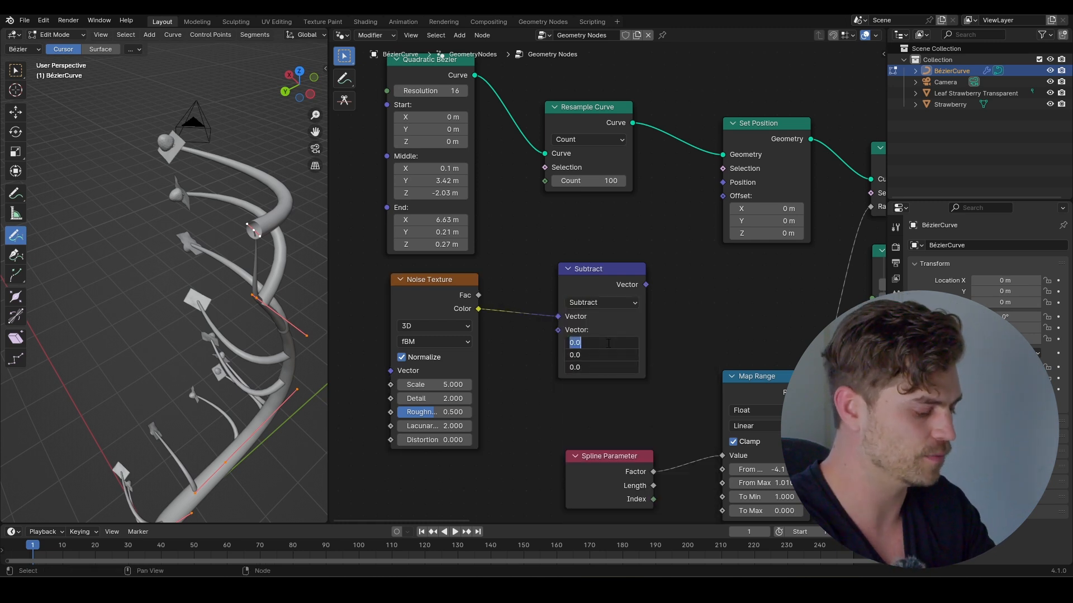
type(".5")
key("Return")
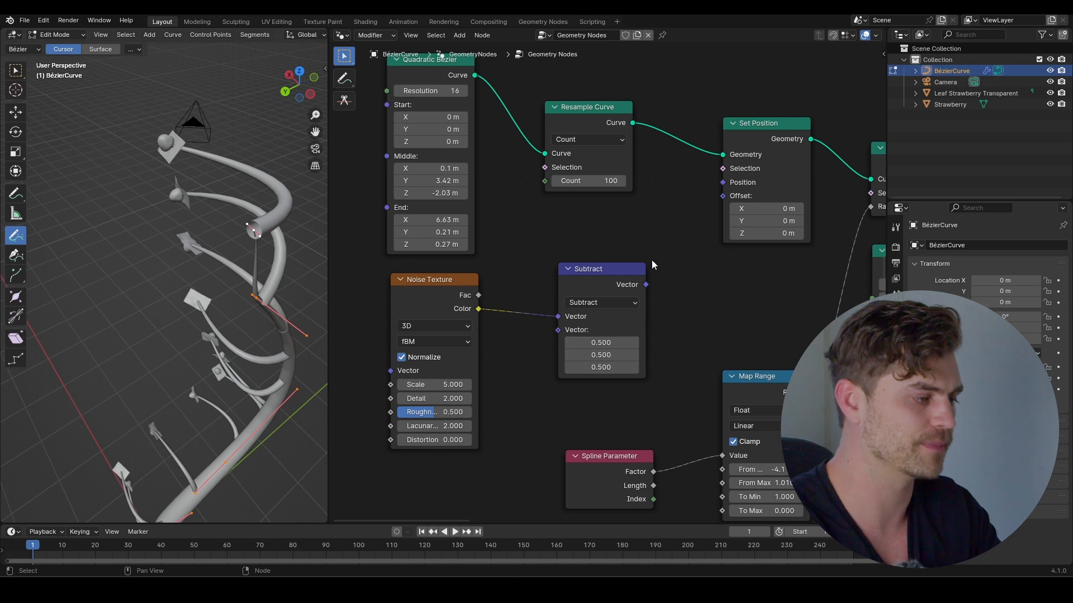
left_click_drag(645, 285, 715, 204)
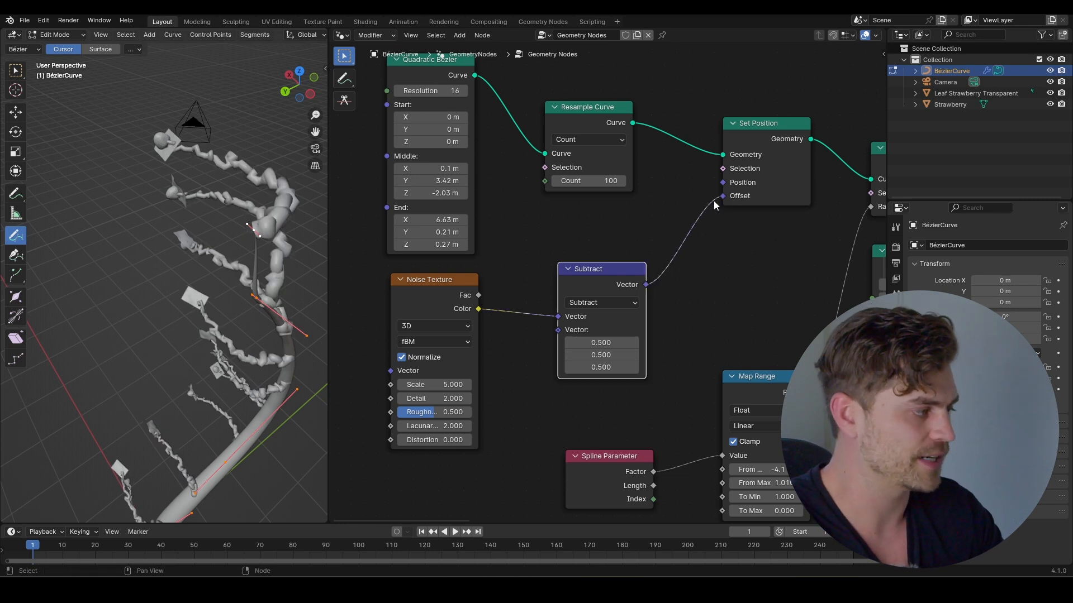
- Set the Noise Texture's Scale to 0.200 to smooth the branch distortion
middle_click_drag(293, 204, 270, 262)
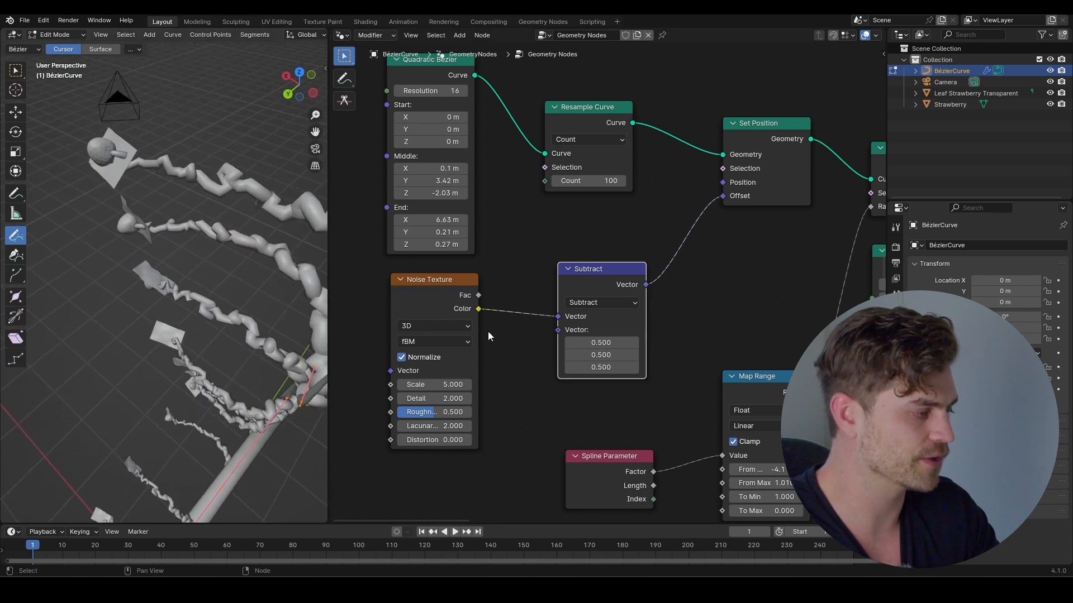
scroll(501, 386, "up", 1)
scroll(502, 381, "up", 1)
double_click(490, 355)
type(".")
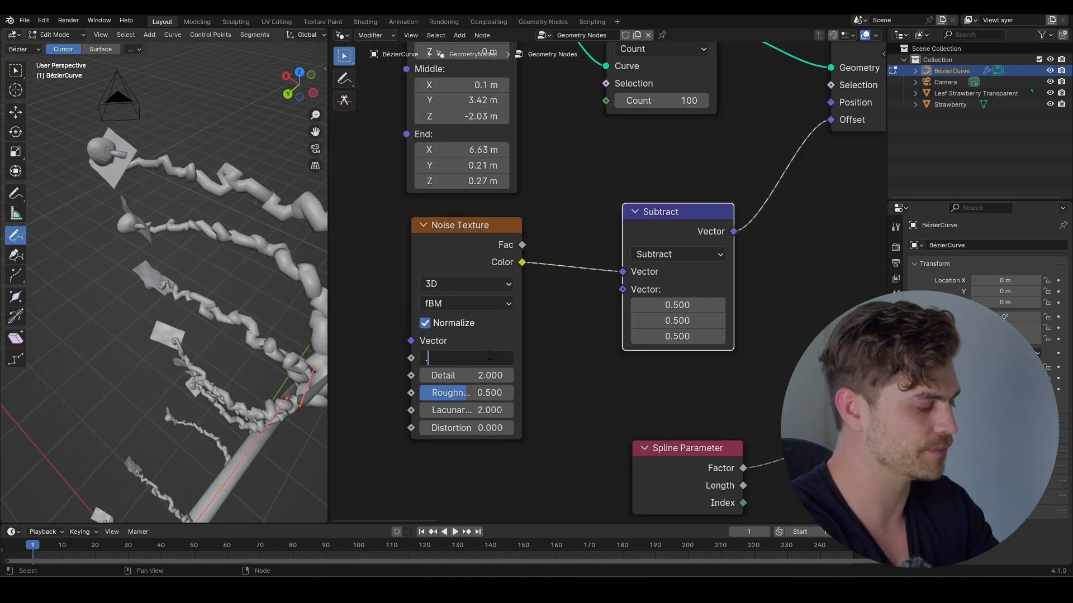
type("2")
key("Return")
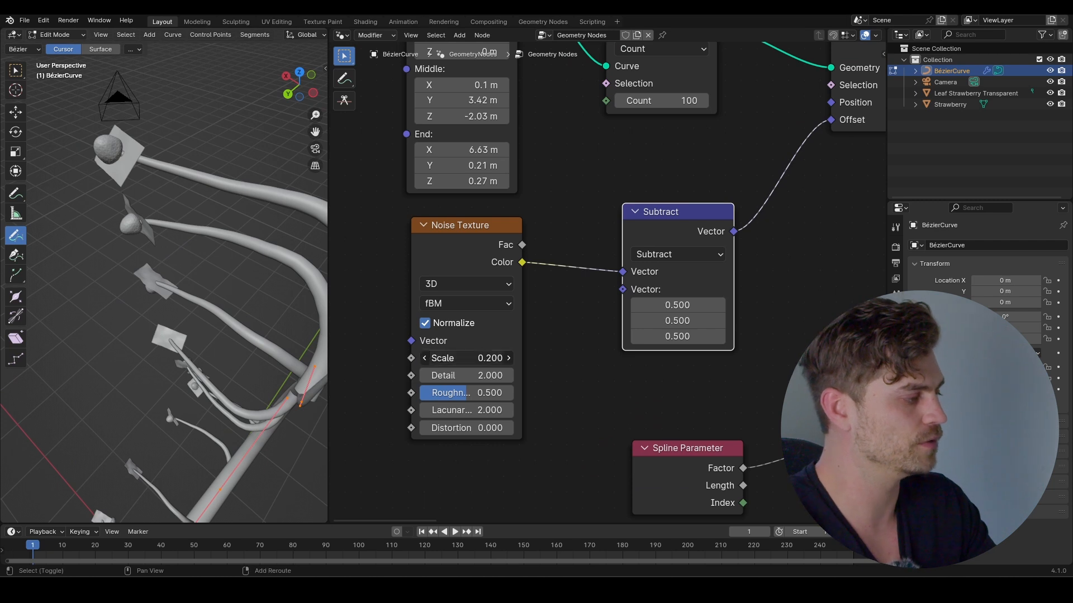
- Fine-tune the Noise Texture's Scale and set the branch Trim Curve's End to 1.000
left_click_drag(469, 358, 486, 358)
middle_click_drag(329, 280, 267, 288)
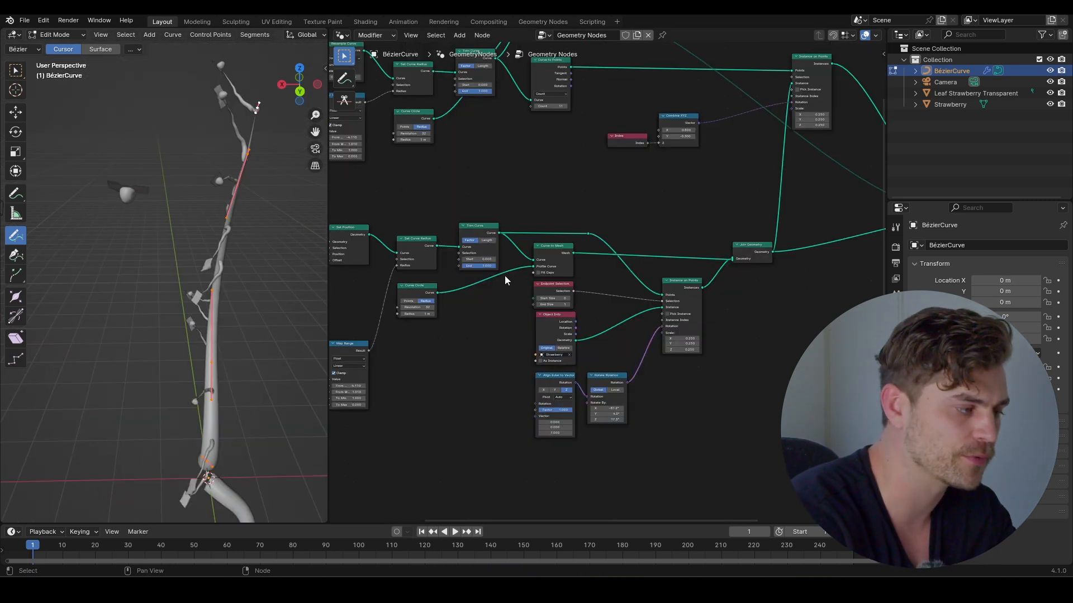
mouse_move(492, 266)
left_mouse_down()
mouse_move(468, 266)
mouse_move(496, 265)
left_mouse_up()
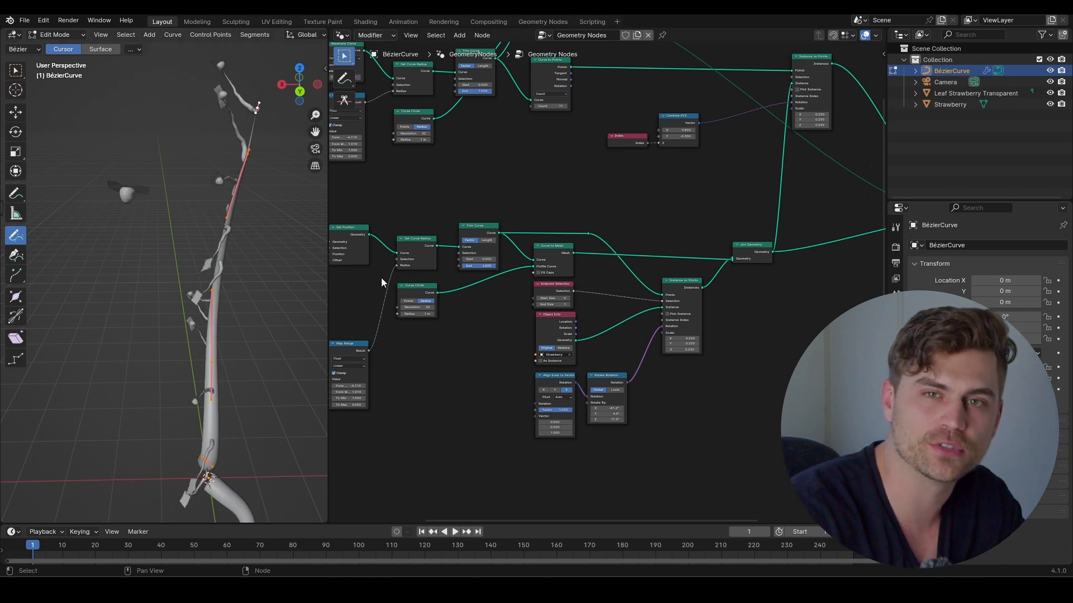
- Expose the stem Trim Curve's End through the Group Input and test it in the modifier settings, finishing at 1.000
scroll(381, 277, "down", 3)
scroll(612, 182, "up", 4)
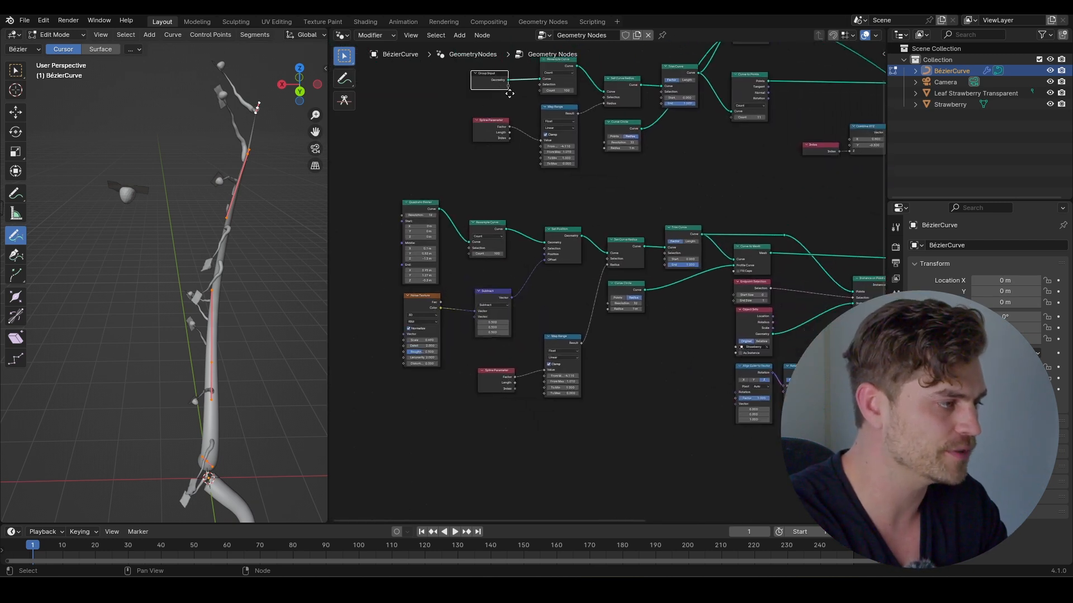
scroll(486, 134, "up", 3)
middle_click_drag(440, 139, 467, 164)
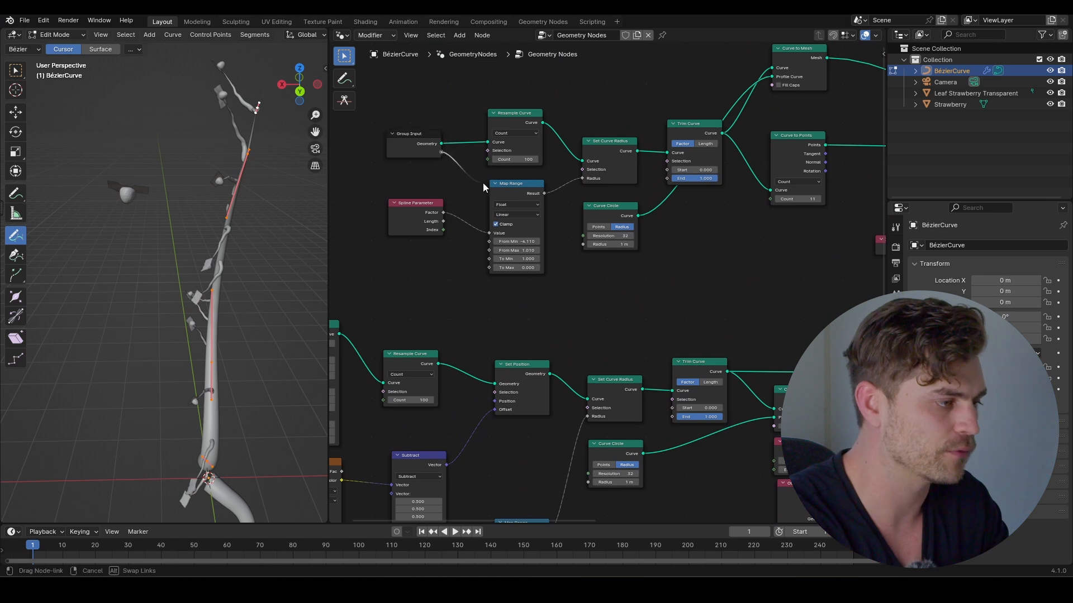
left_click_drag(664, 184, 666, 178)
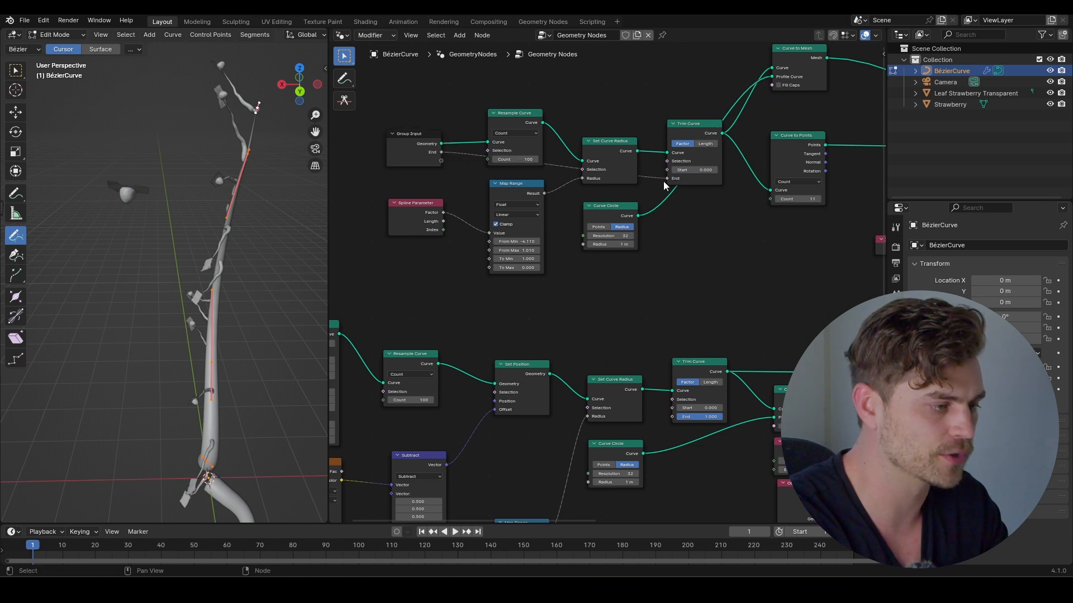
left_click(895, 365)
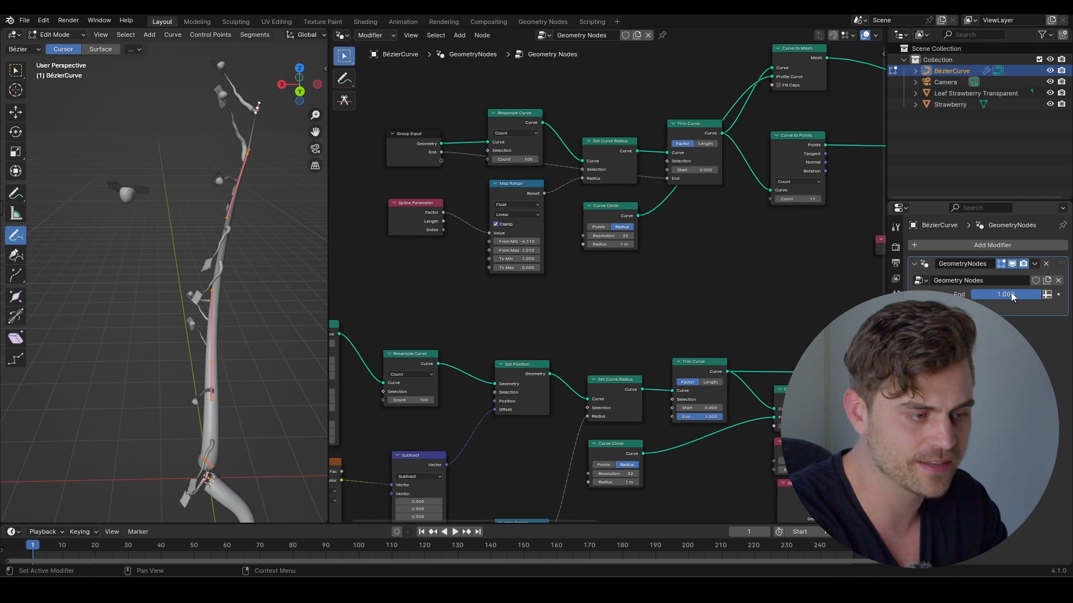
mouse_move(1000, 294)
left_mouse_down()
mouse_move(957, 294)
mouse_move(1005, 294)
left_mouse_up()
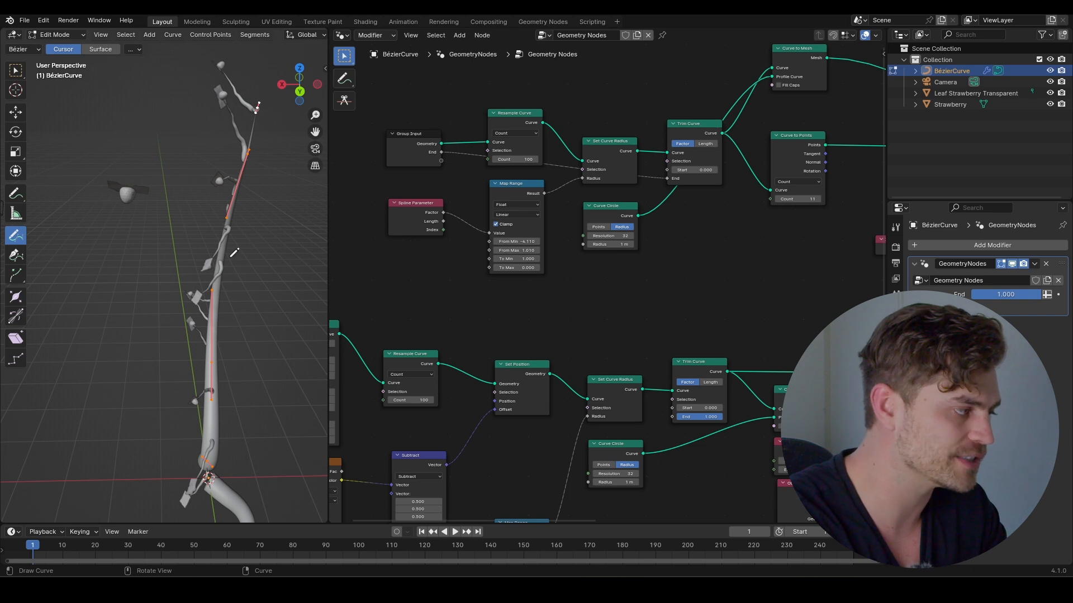
- Link the Group Input's End to the branch Trim Curve's End and test the modifier's End value, finishing at 1.000
scroll(479, 172, "down", 4)
middle_click_drag(480, 175, 433, 85)
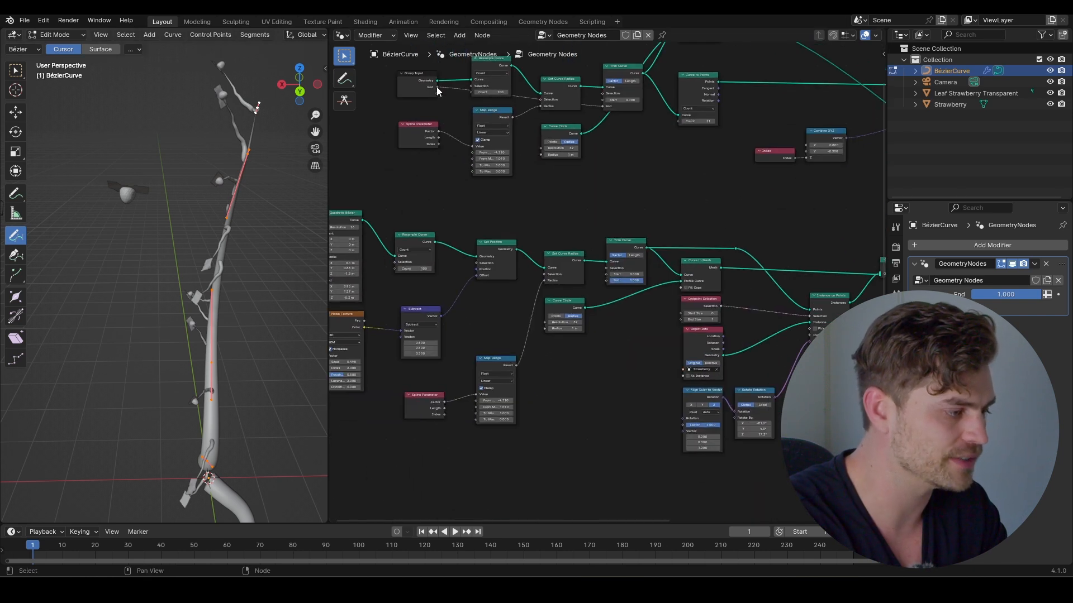
left_click(434, 87)
left_click_drag(438, 87, 607, 280)
mouse_move(1021, 293)
left_mouse_down()
mouse_move(986, 293)
mouse_move(1040, 294)
left_mouse_up()
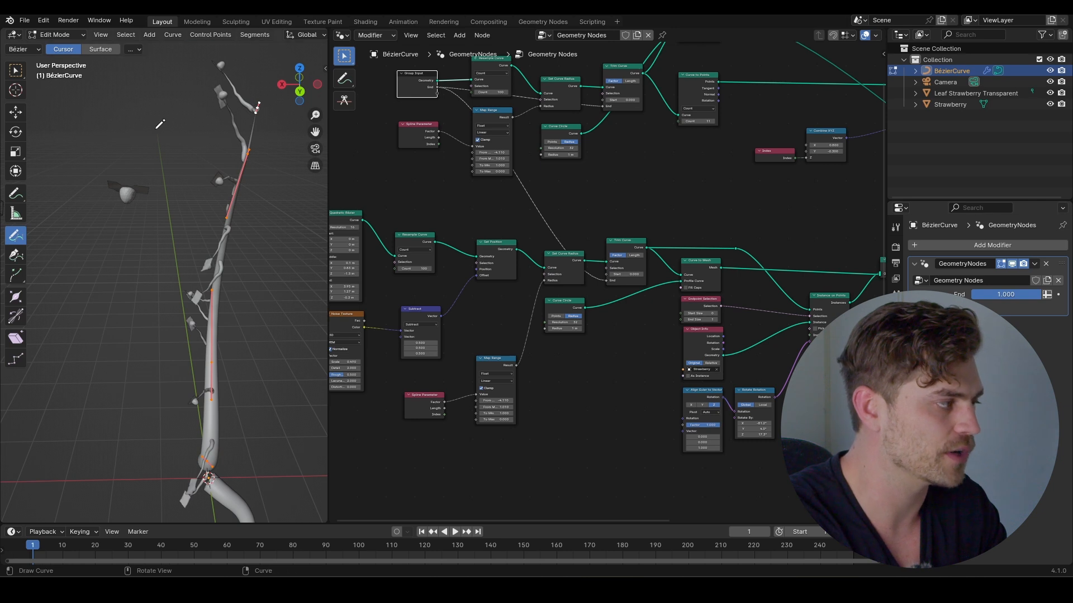
- Scale the strawberry instances to 0.840 on all axes and test the growth with the modifier's End, finishing at 1.000
scroll(179, 89, "up", 2)
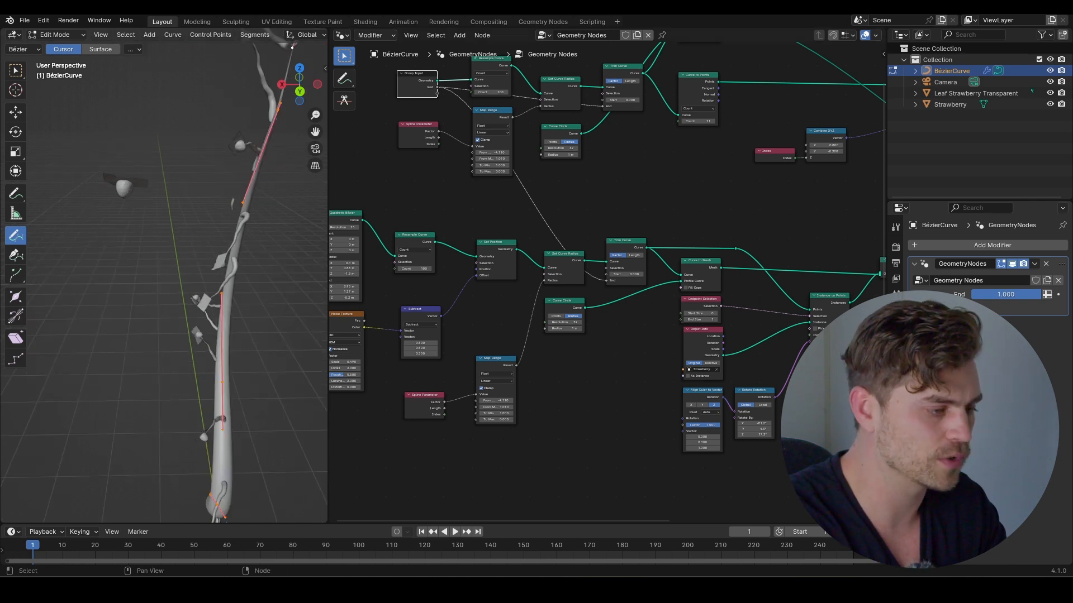
middle_click_drag(812, 388, 594, 357)
scroll(594, 357, "up", 5)
scroll(594, 357, "up", 3)
left_click_drag(620, 356, 656, 378)
mouse_move(1034, 295)
left_mouse_down()
mouse_move(986, 295)
mouse_move(1039, 295)
left_mouse_up()
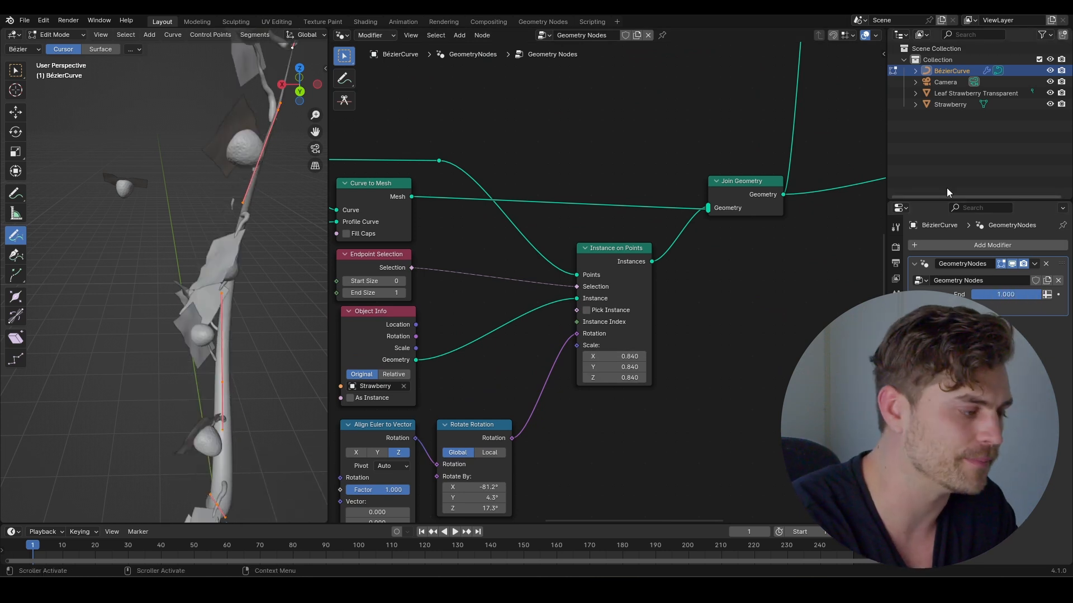
- Add a Math node below the branch nodes and set its operation to Multiply
scroll(604, 344, "down", 1)
scroll(603, 344, "down", 3)
scroll(545, 223, "down", 3)
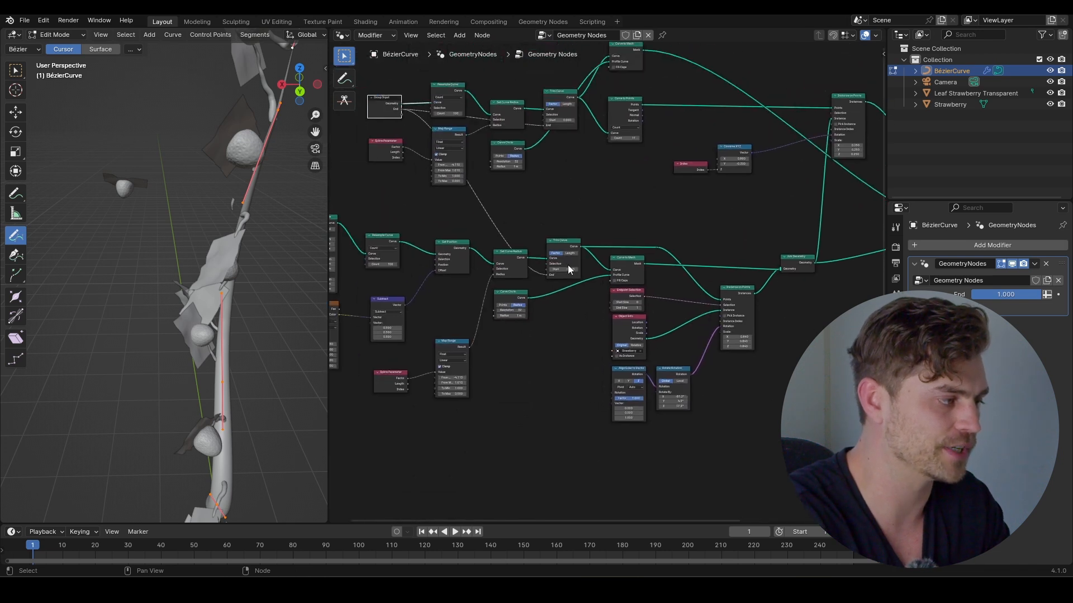
key("shift+a")
type("math")
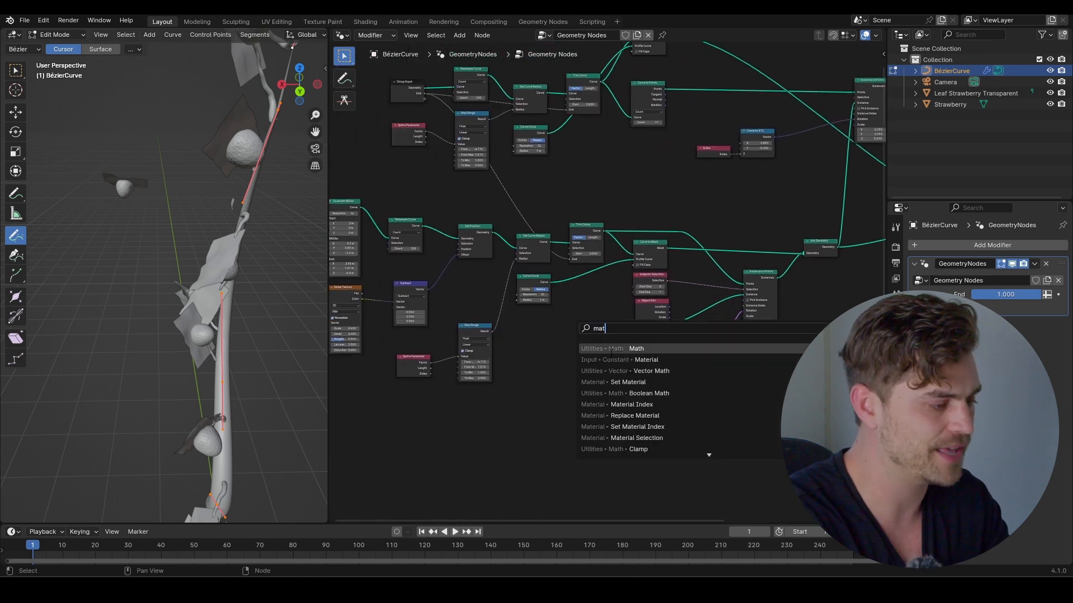
left_click(635, 349)
left_click(542, 369)
scroll(530, 444, "up", 4)
left_click(531, 444)
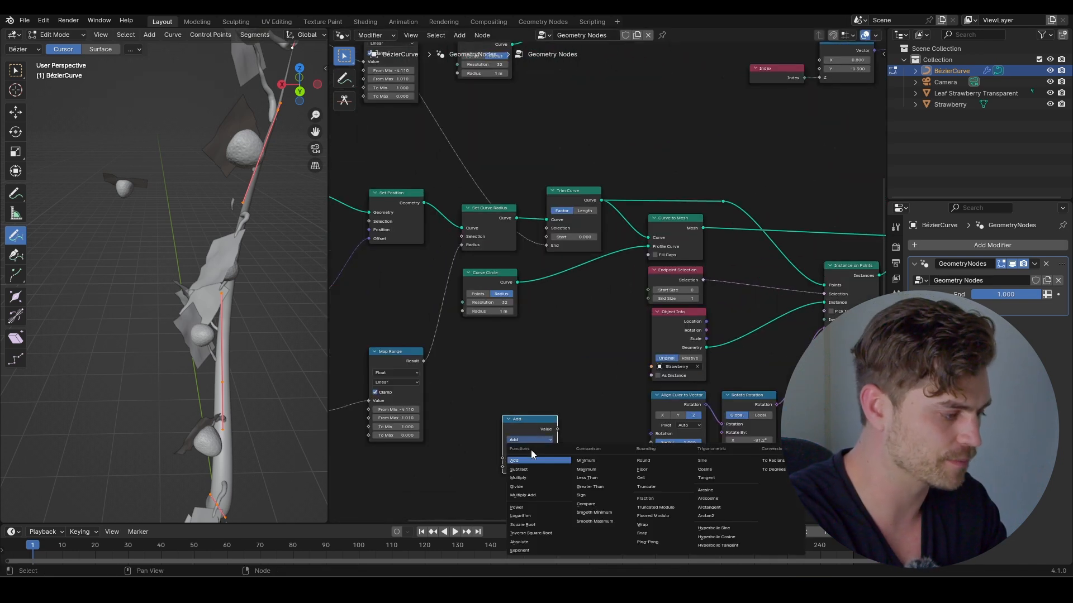
left_click(525, 484)
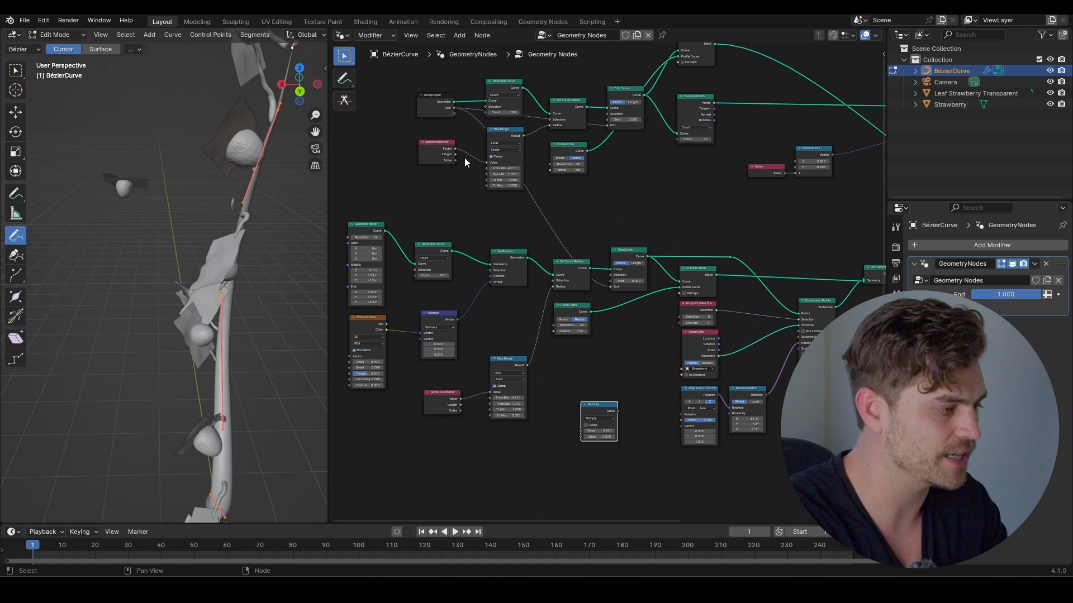
- Duplicate the Group Input node beside the Multiply node and link its End output to Multiply's first Value
middle_click_drag(513, 222, 524, 218)
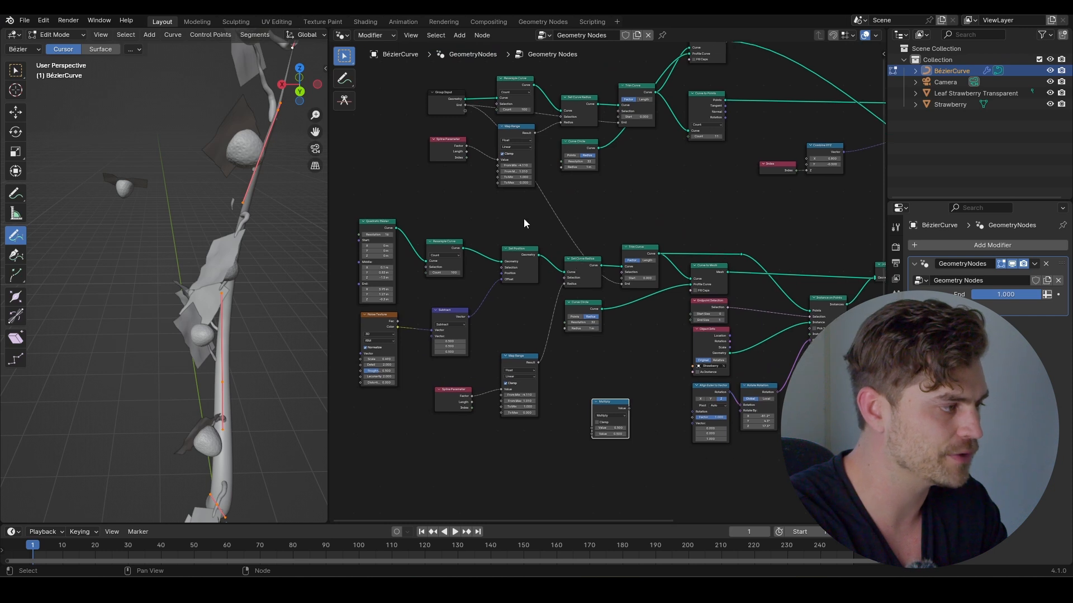
left_click_drag(465, 104, 599, 428)
left_click_drag(503, 81, 504, 83)
key("Escape")
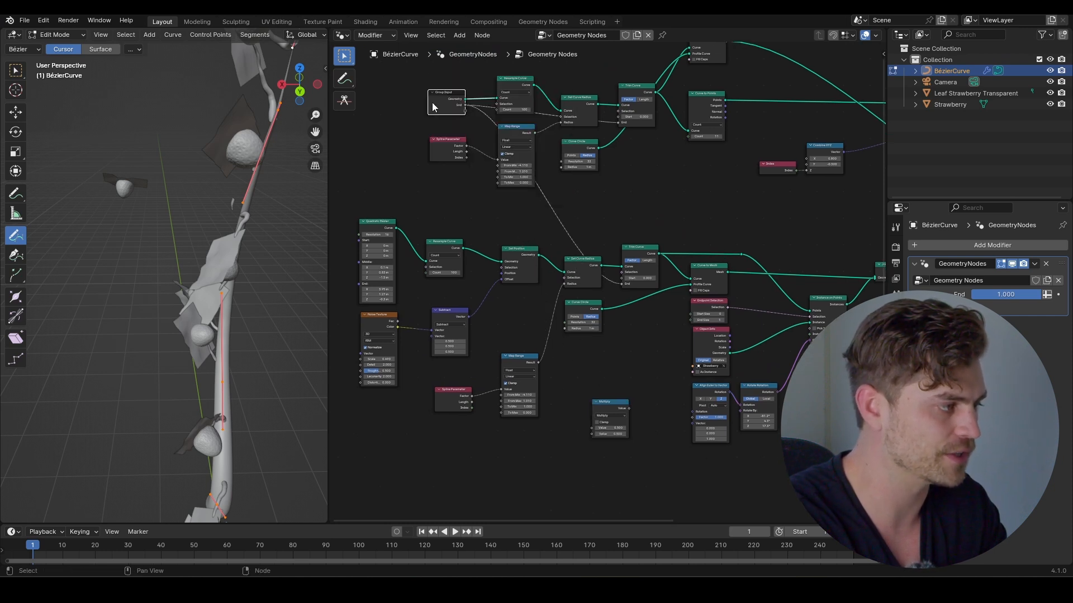
key("shift+d")
left_click(545, 427)
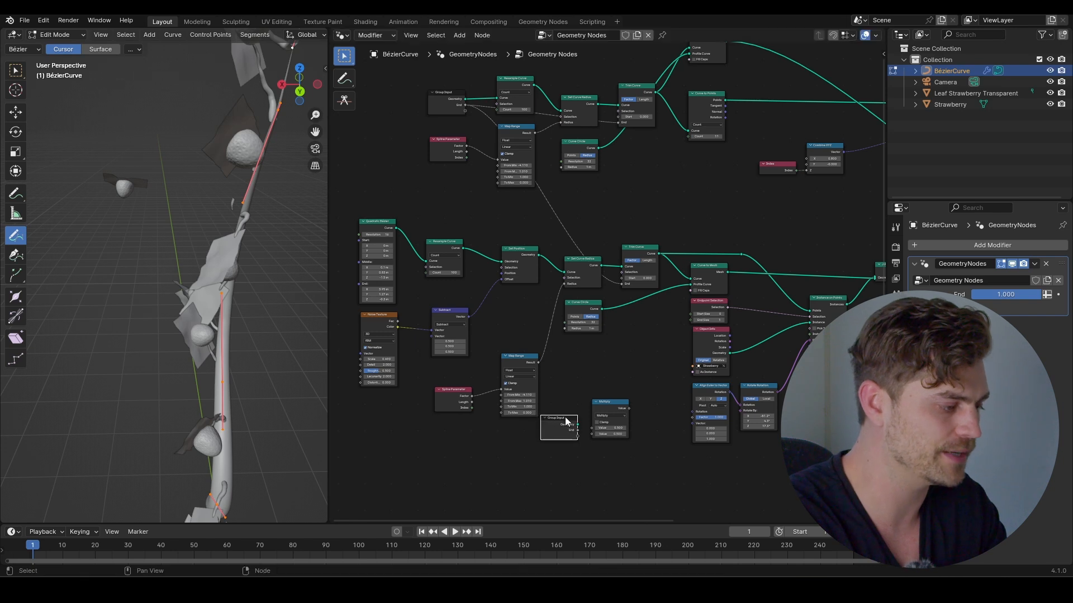
scroll(553, 428, "up", 5)
left_click_drag(548, 423, 548, 416)
scroll(528, 318, "down", 7)
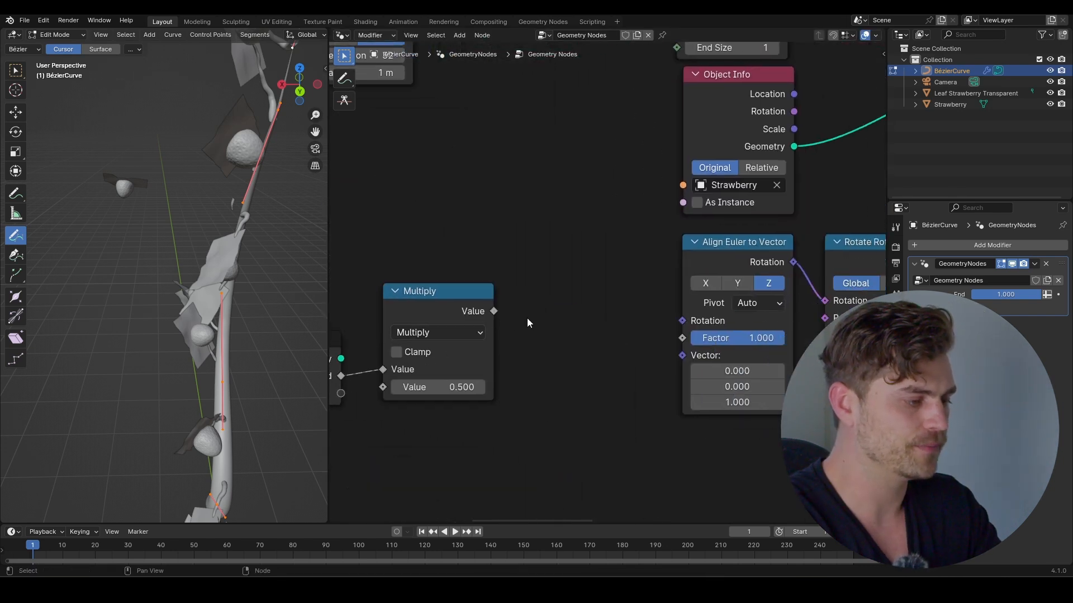
- Move the duplicated Group Input and Multiply nodes below the rotation nodes and link Multiply to the strawberry Instance on Points' Scale
middle_click_drag(543, 303, 509, 305)
left_click(492, 301)
left_click(428, 333, "shift")
key("g")
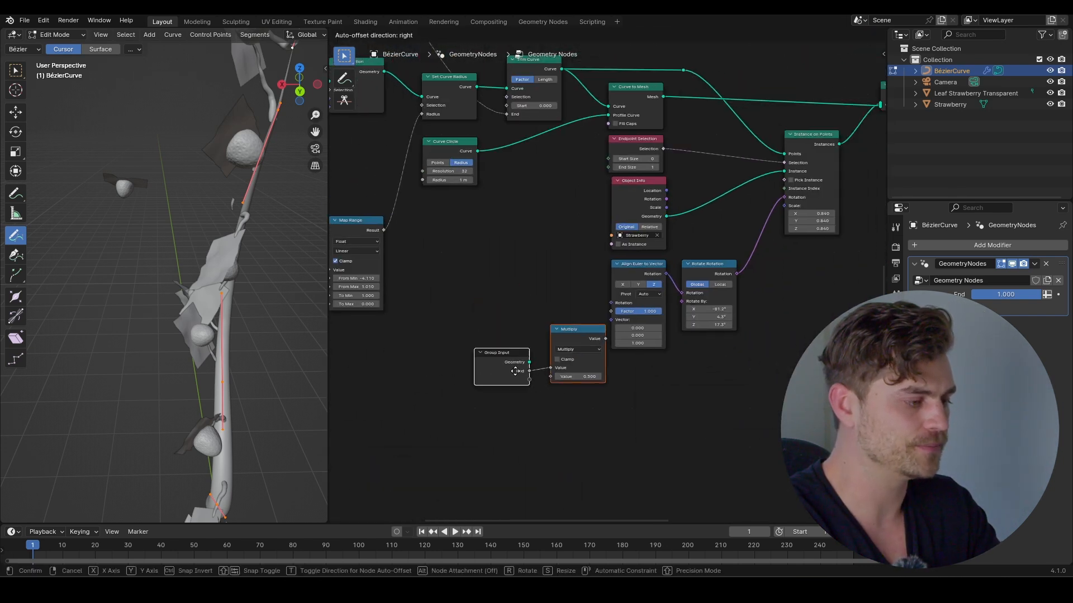
left_click(648, 408)
middle_click_drag(677, 356, 583, 358)
scroll(583, 357, "up", 2)
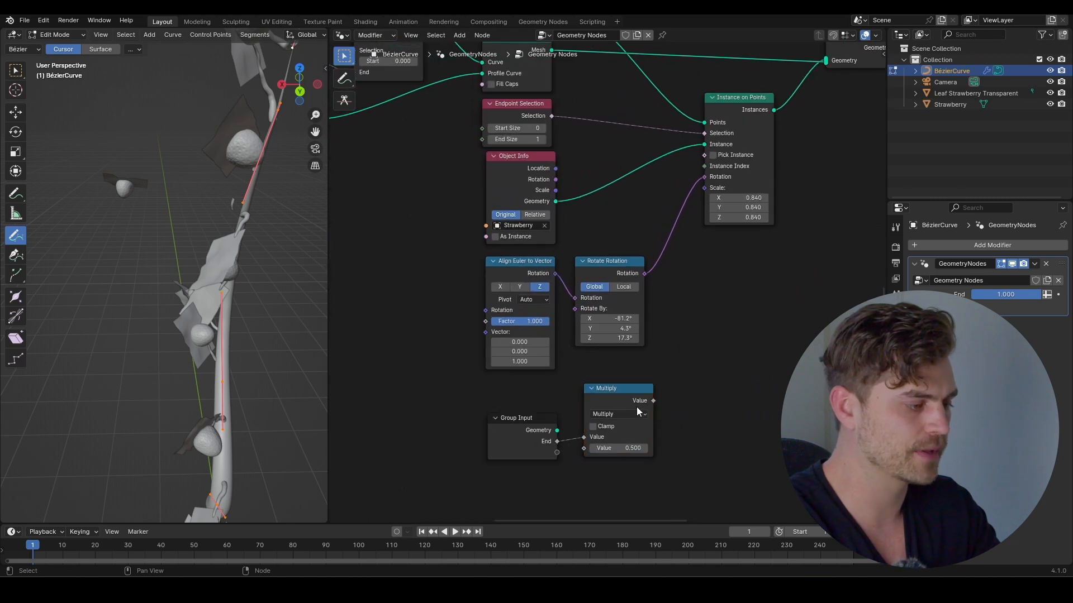
left_click_drag(702, 253, 705, 189)
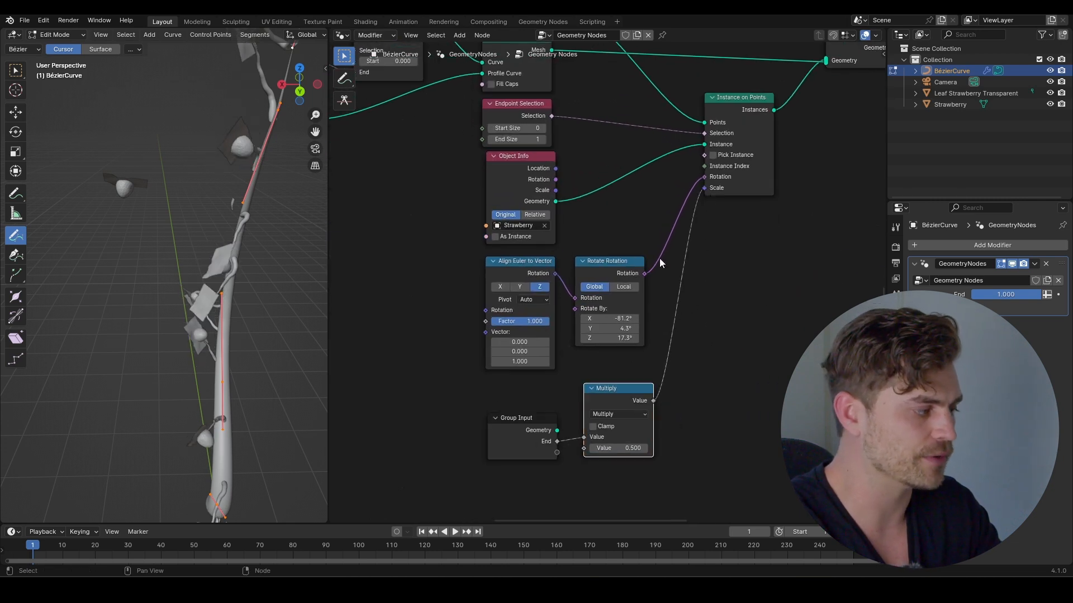
- Set the Multiply node's second value to 0.880 and test the strawberry growth with the modifier's End, finishing at 1.000
mouse_move(1027, 294)
left_mouse_down()
mouse_move(984, 295)
mouse_move(1040, 294)
left_mouse_up()
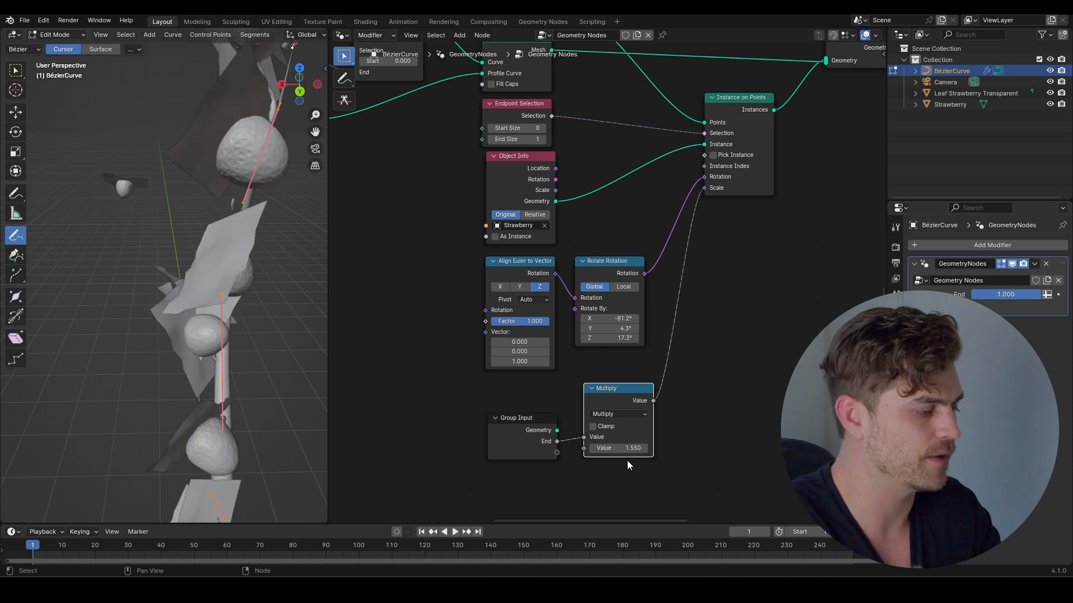
left_click_drag(618, 448, 578, 448)
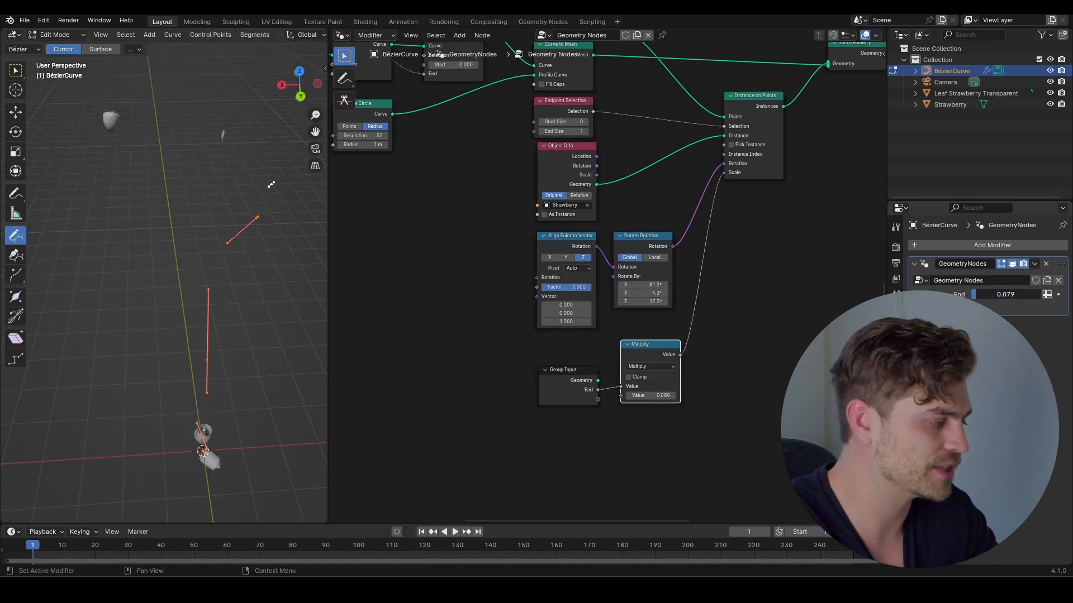
left_click_drag(979, 294, 1040, 294)
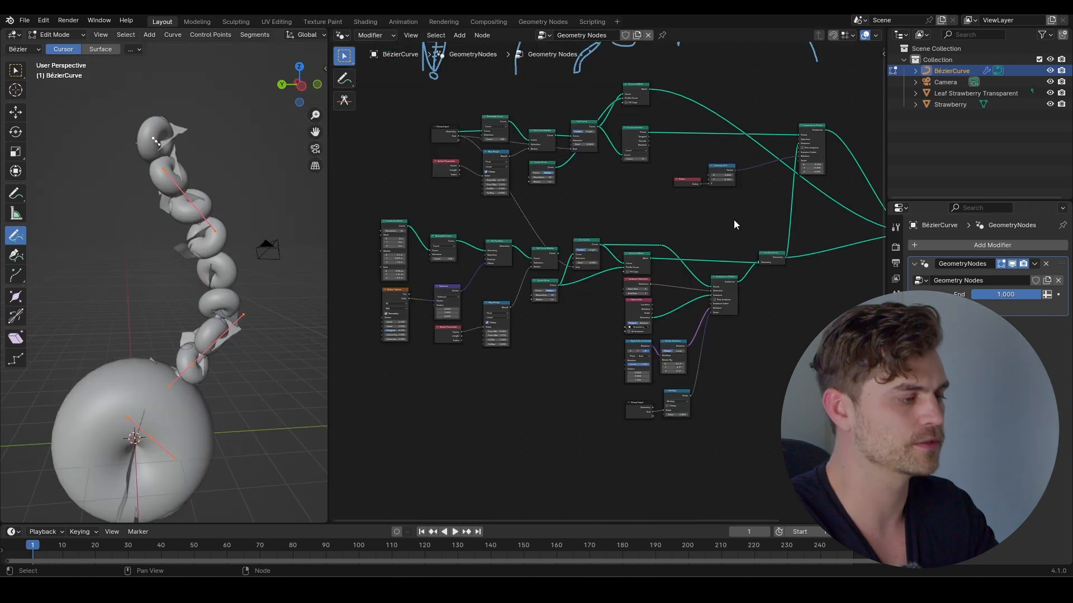
- Group the branch and strawberry nodes in a frame labelled Strawberry and show its node properties
left_click_drag(733, 220, 363, 447)
key("shift+p")
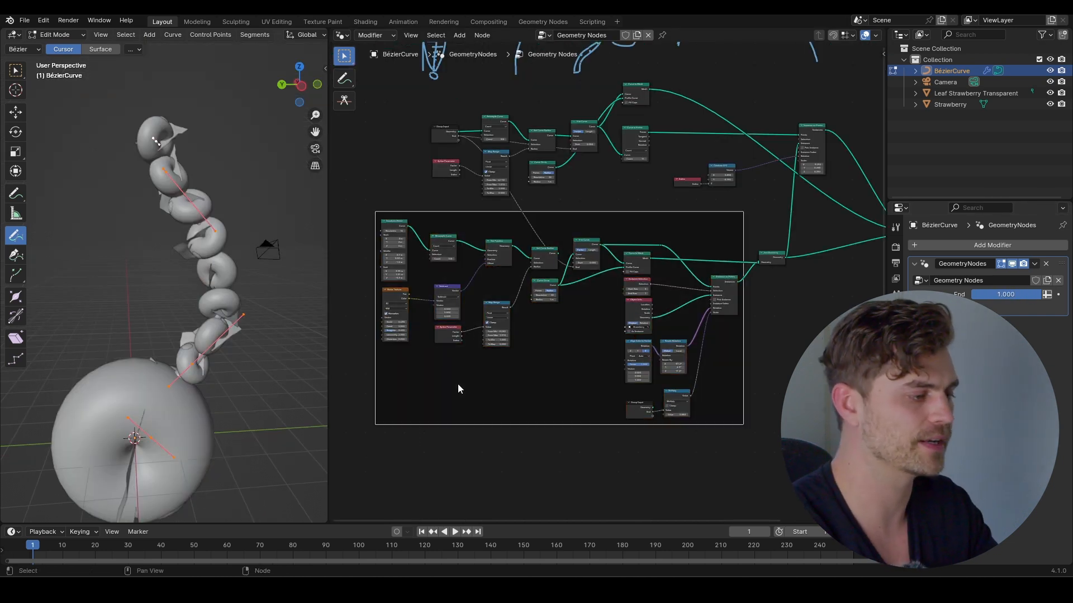
left_click_drag(649, 220, 676, 237)
right_click(630, 257)
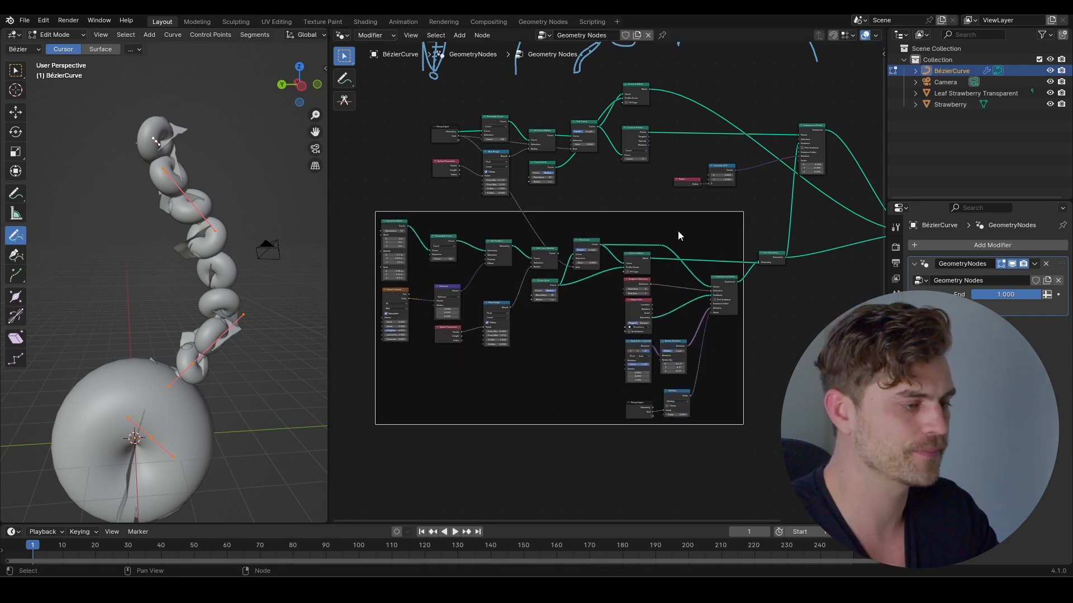
key("n")
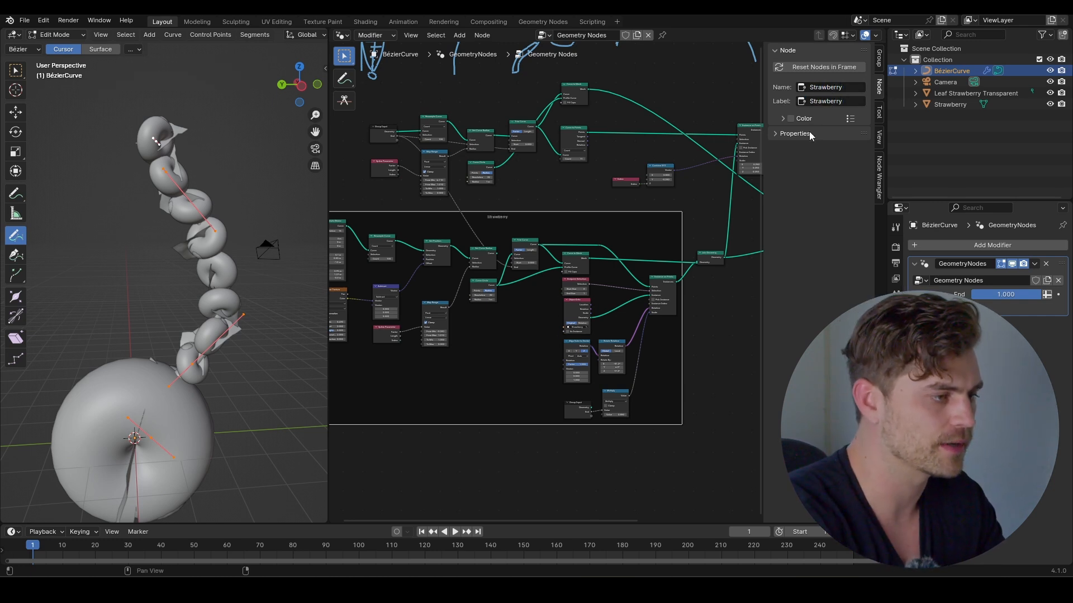
- Enable a custom color for the Strawberry frame and make it dark red
left_click(791, 118)
left_click(783, 120)
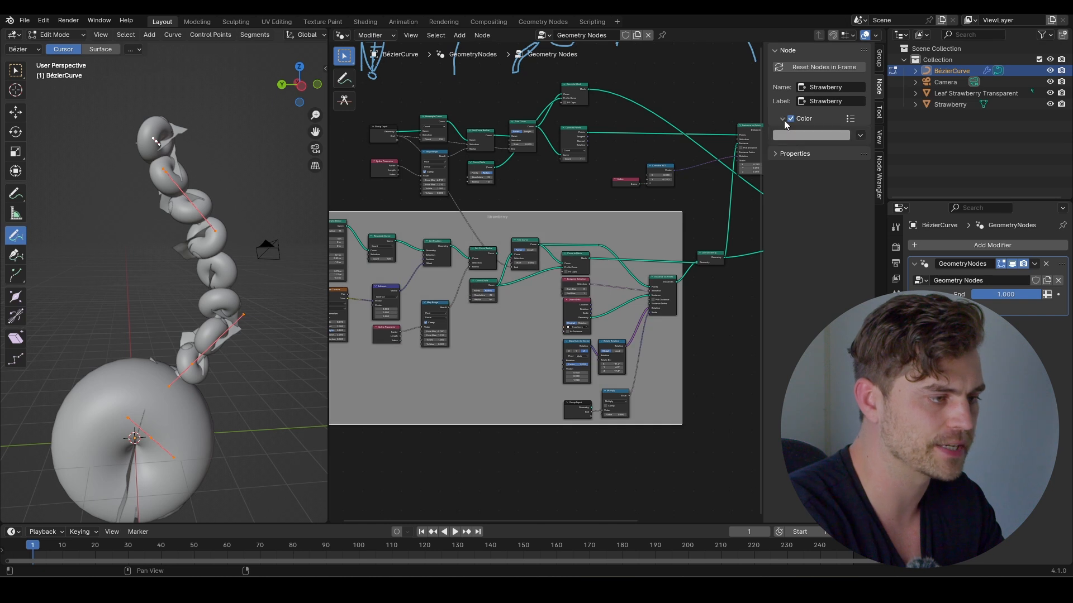
left_click(811, 139)
left_click(823, 248)
left_click(541, 206)
scroll(540, 206, "down", 4)
scroll(540, 207, "up", 2)
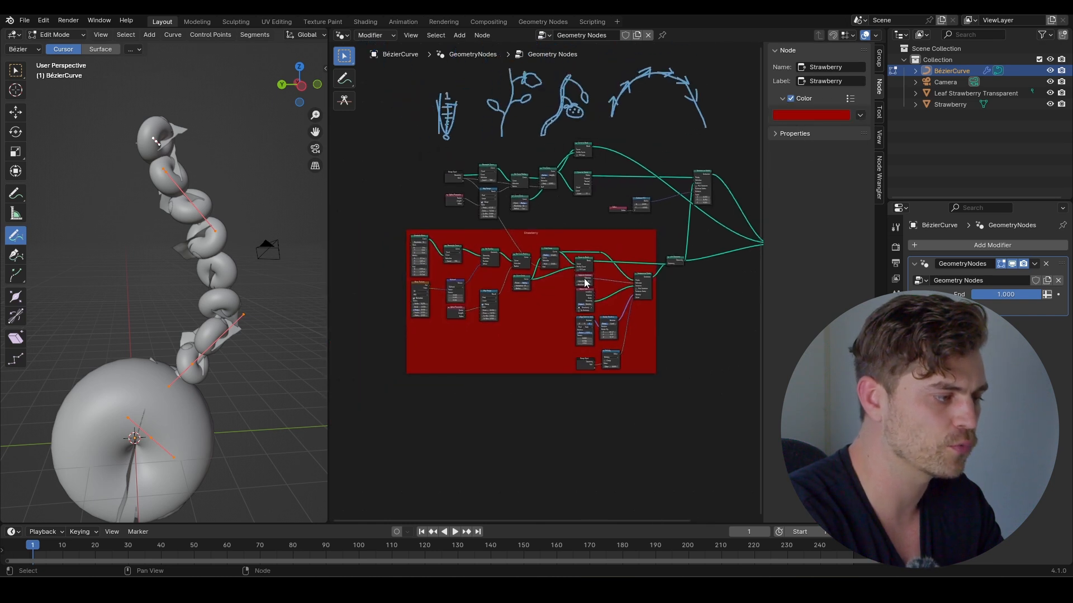
- Add a reroute to the branch Join Geometry's output links and place it above that node
middle_click_drag(553, 215, 537, 237)
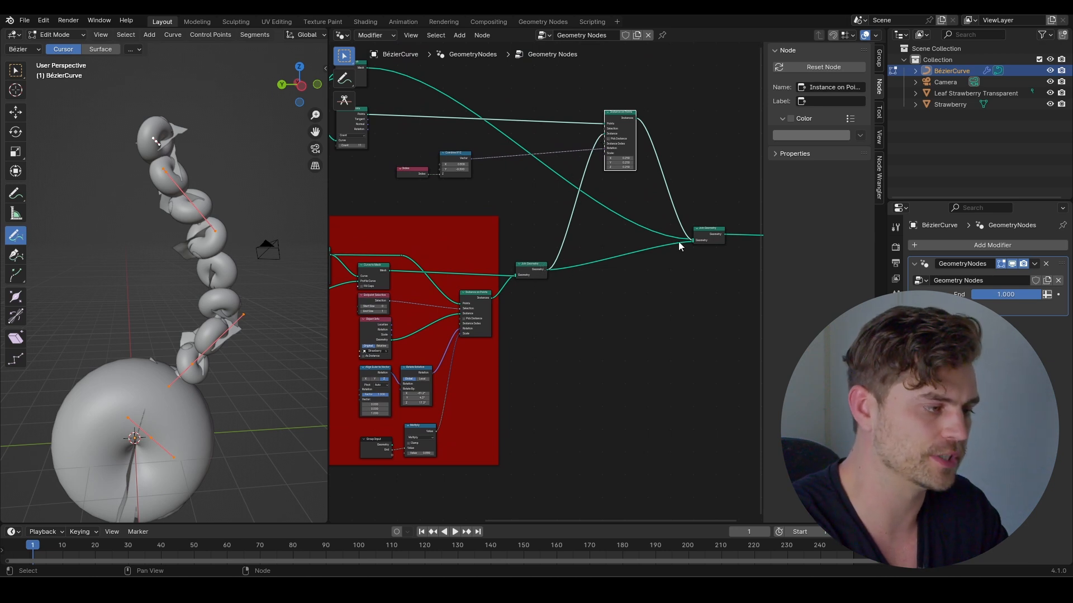
right_click_drag(614, 255, 538, 215, "shift")
key("g")
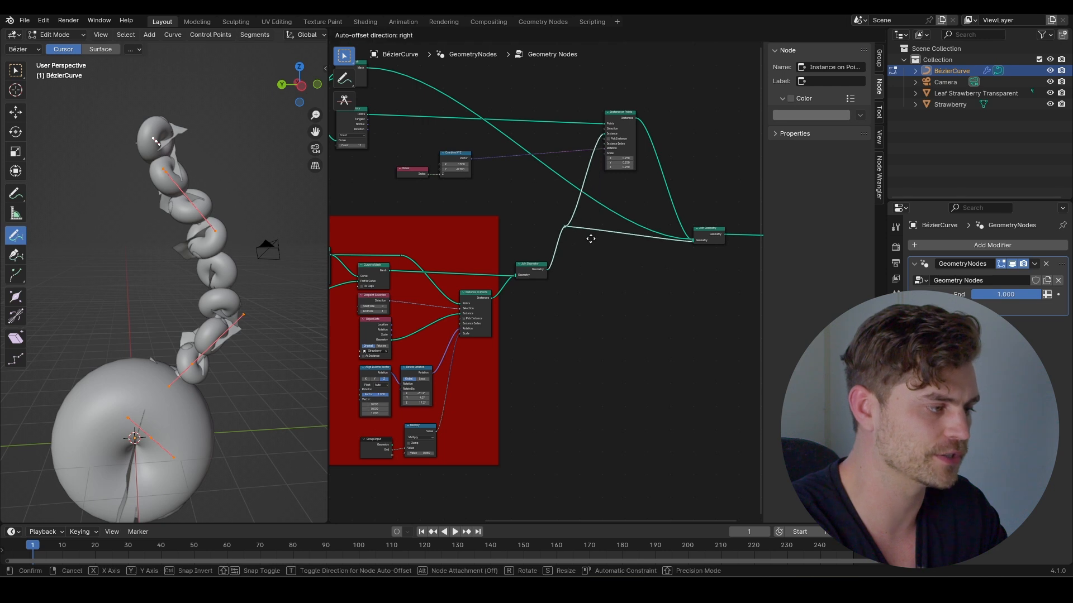
left_click(574, 215)
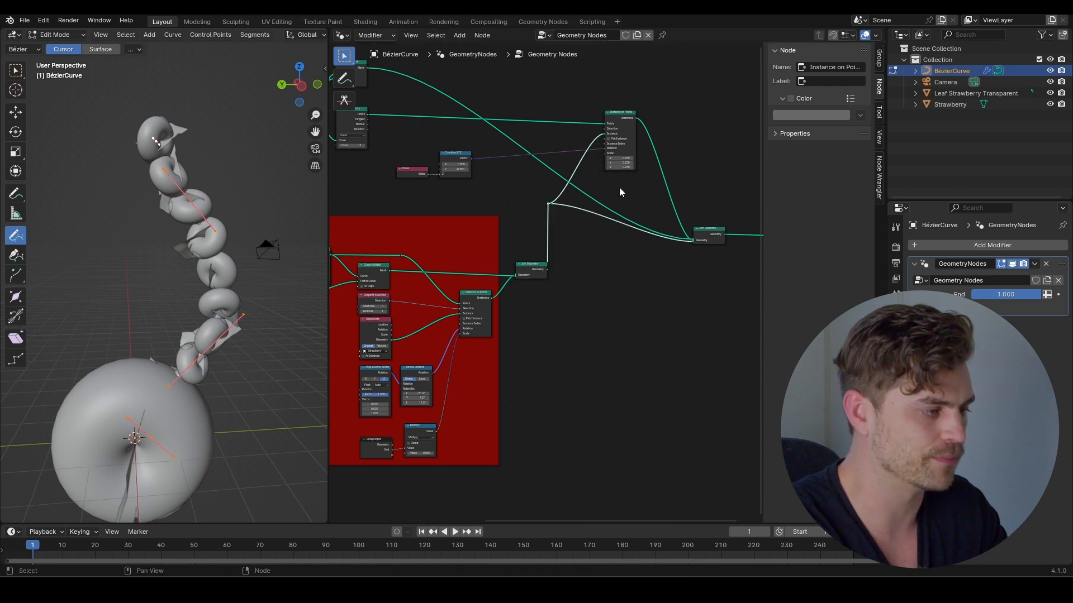
- Add a reroute to the stem Curve to Mesh output link and place it straight above the final Join Geometry
middle_click_drag(620, 192, 667, 245)
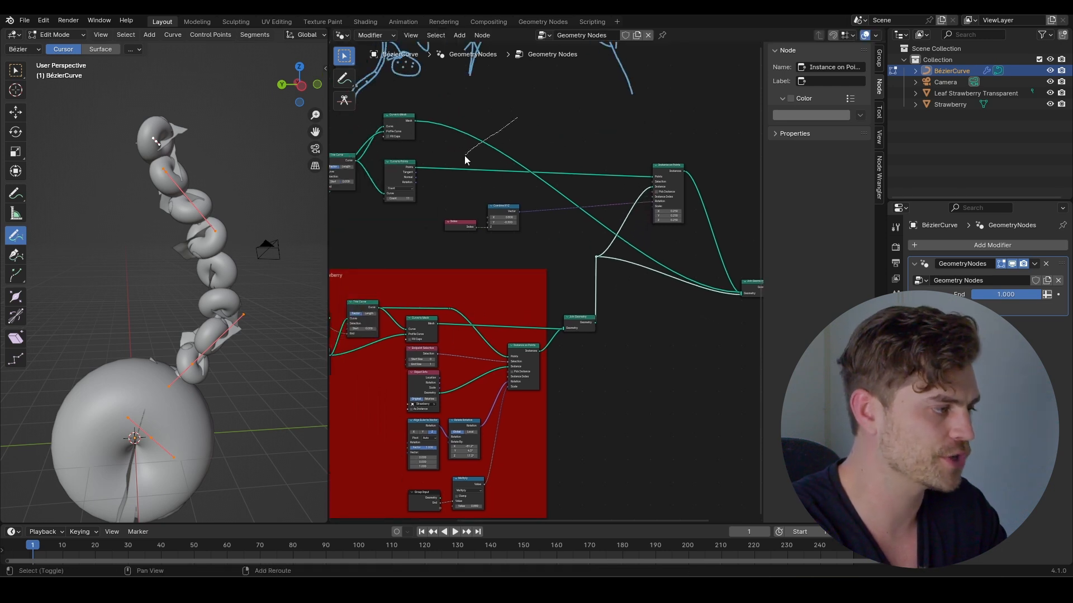
right_click_drag(465, 160, 467, 160, "shift")
key("g")
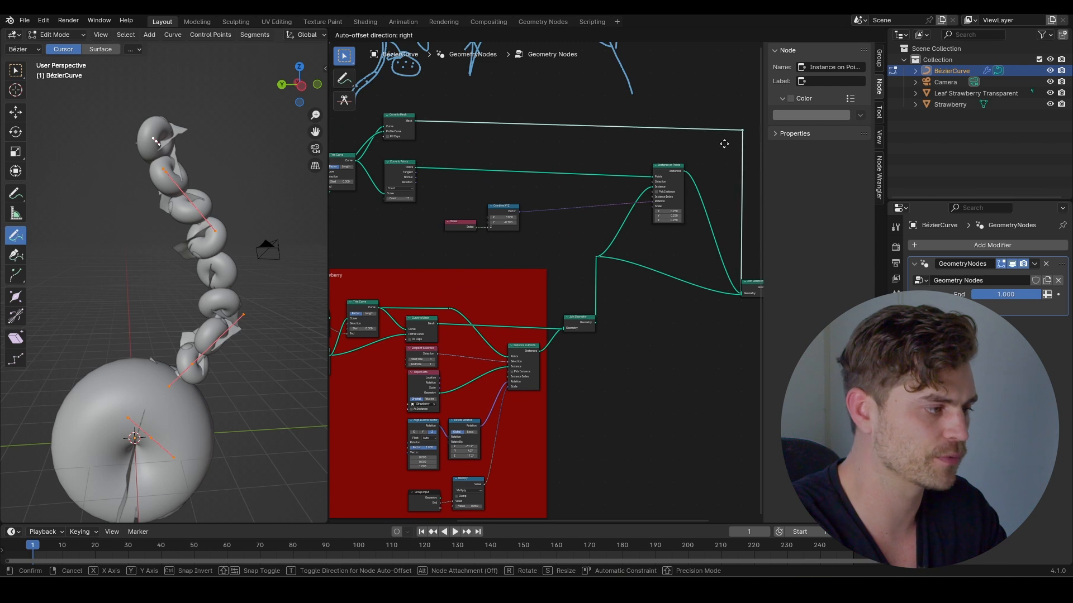
left_click(721, 137)
- Move the Index and Combine XYZ nodes closer to the branch Instance on Points and save the file
left_click_drag(533, 193, 422, 239)
key("g")
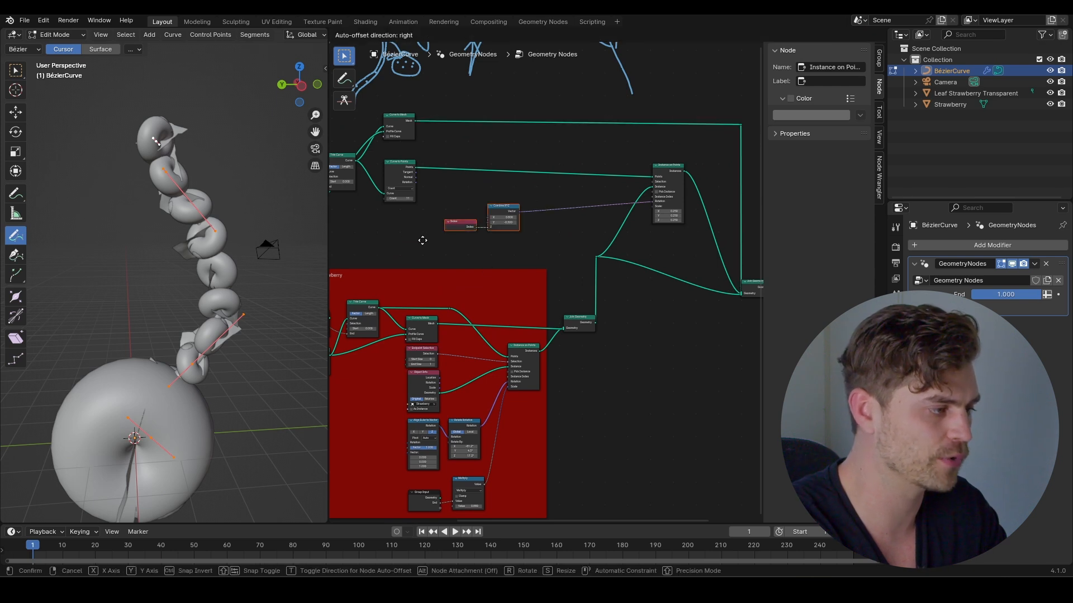
left_click(482, 229)
scroll(523, 244, "down", 4)
scroll(569, 232, "down", 3)
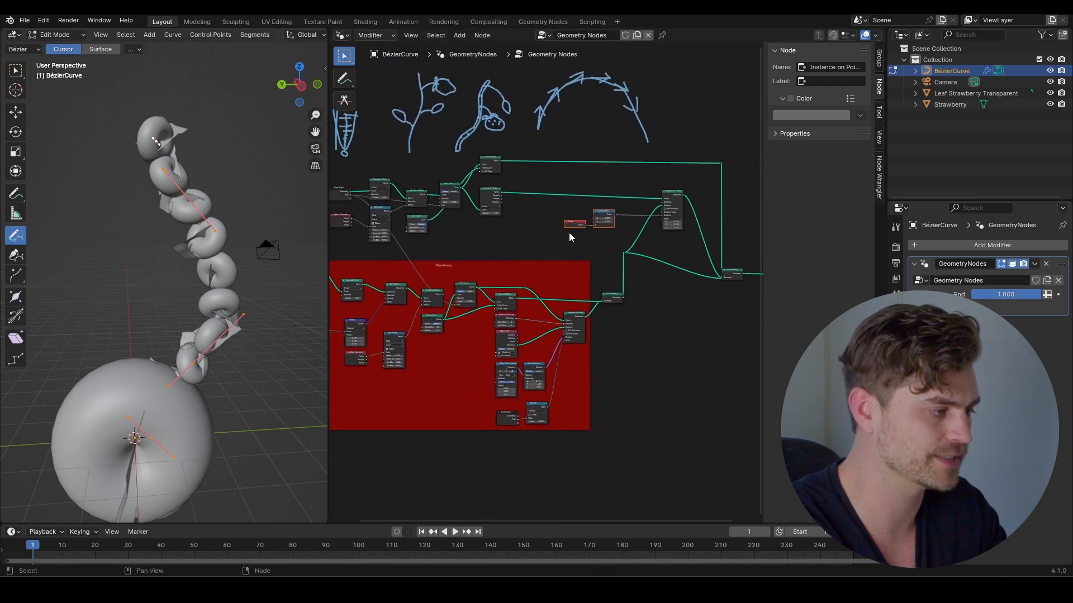
key("ctrl+s")
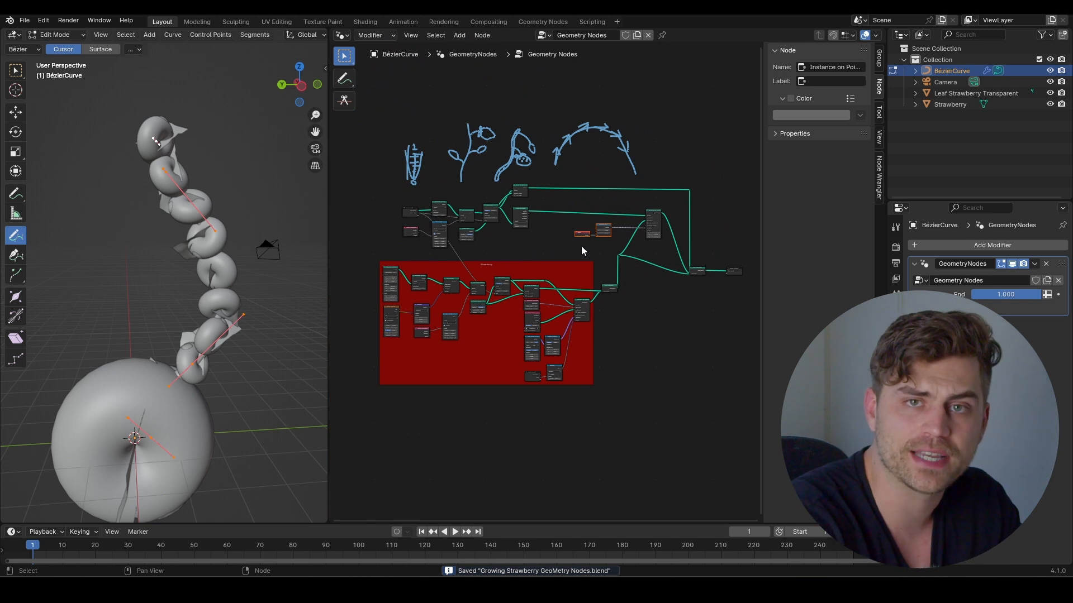
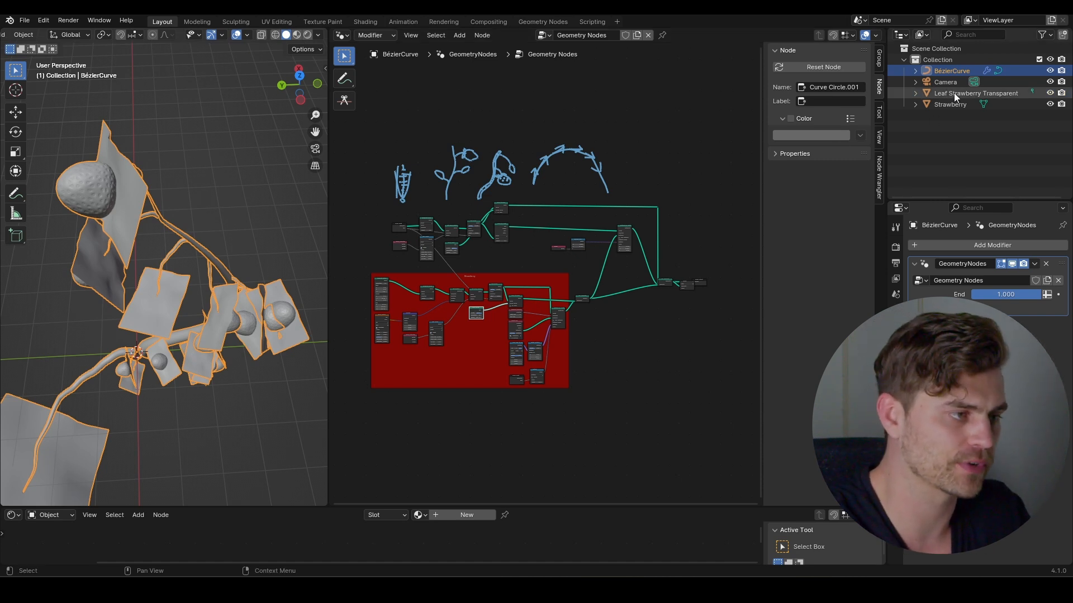
- Add an Object Info node for the Leaf Strawberry Transparent object to the geometry node tree
left_click_drag(954, 93, 567, 385)
scroll(549, 310, "up", 3)
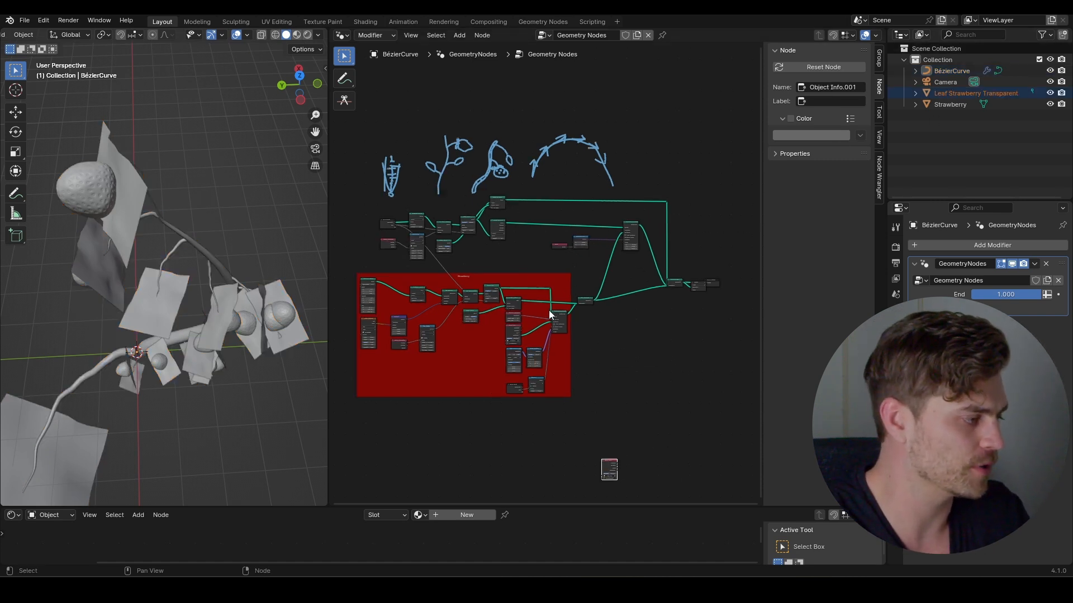
middle_click_drag(560, 271, 586, 237)
- Duplicate all nodes inside the Strawberry frame and place the copies directly below the originals
left_click(591, 245)
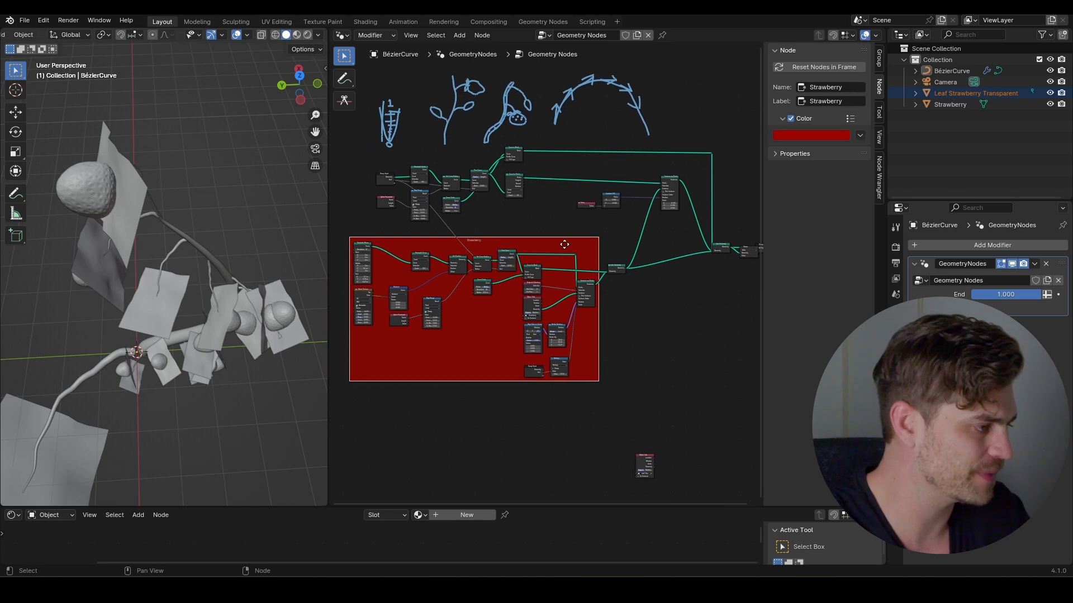
left_click_drag(582, 248, 361, 371)
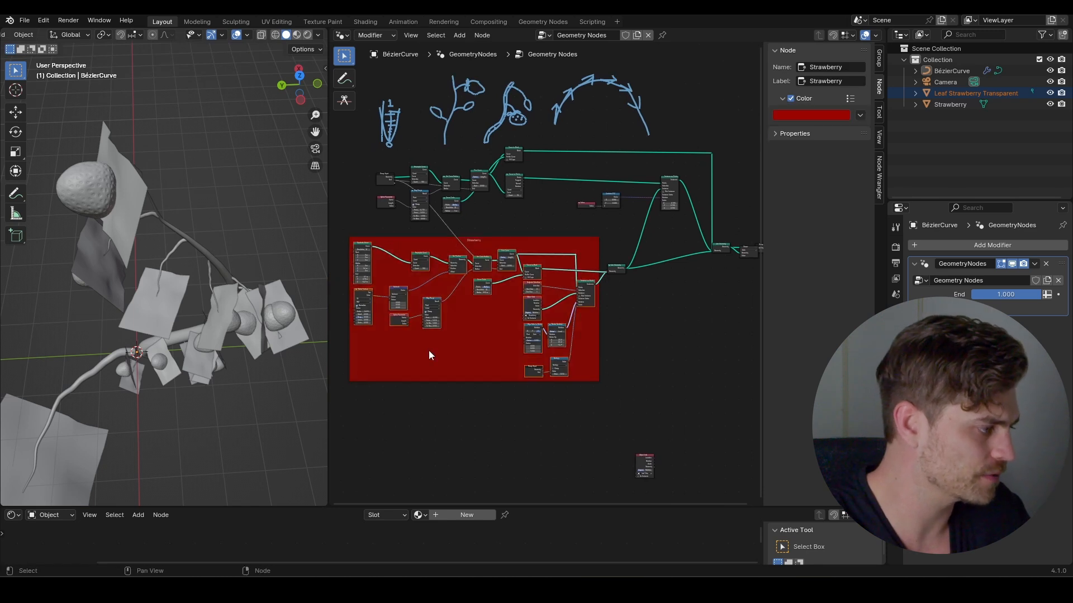
scroll(454, 337, "down", 2)
middle_click_drag(453, 338, 468, 261)
key("shift+d")
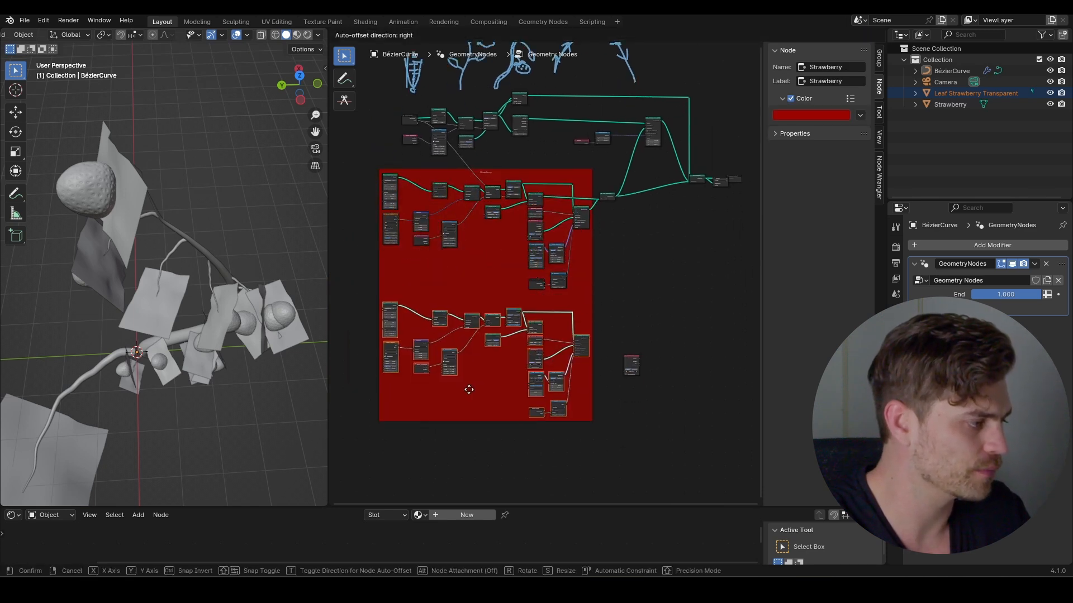
left_click(511, 397)
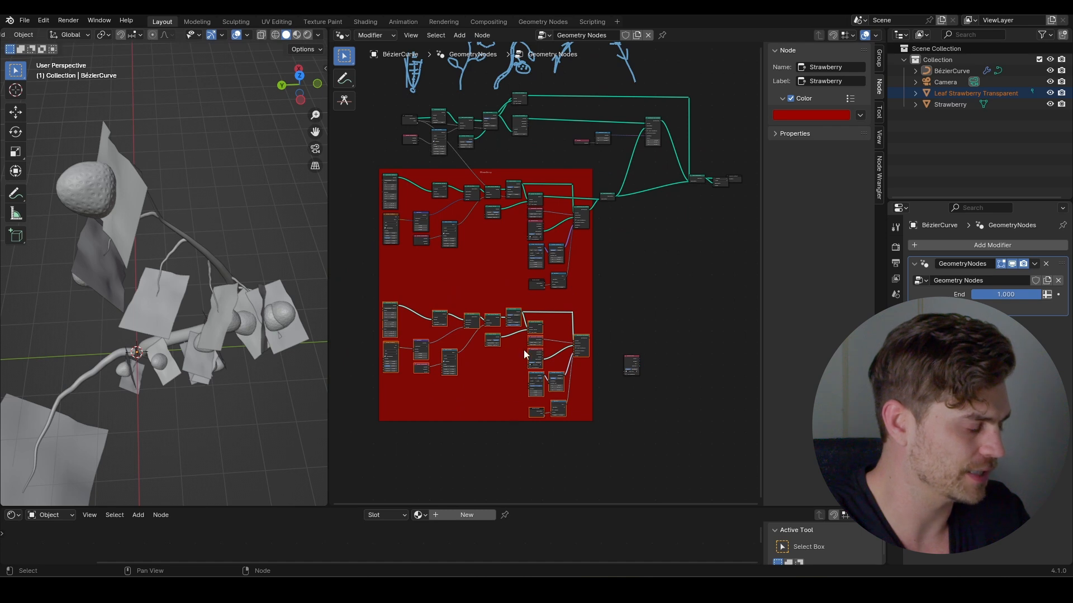
- Enclose the duplicated nodes in their own frame and label it Leaf
key("ctrl+j")
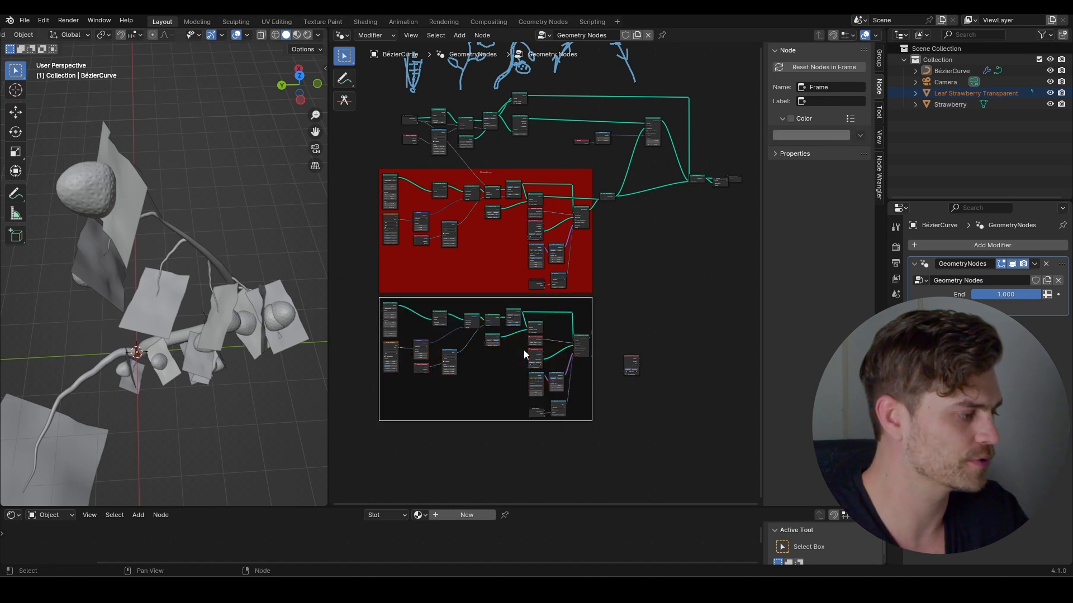
scroll(514, 304, "up", 1)
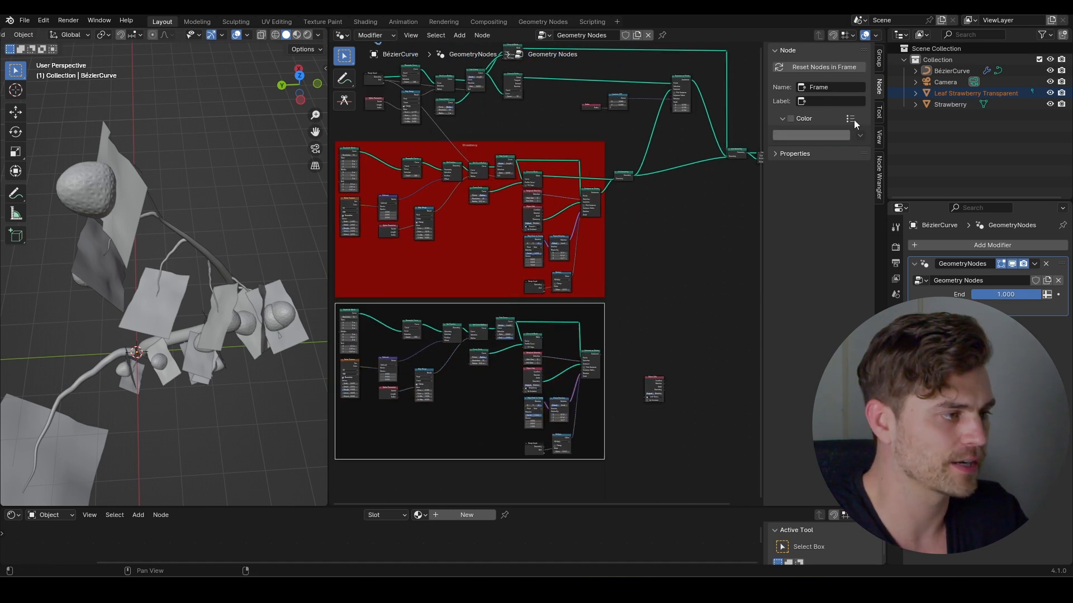
scroll(656, 380, "up", 3)
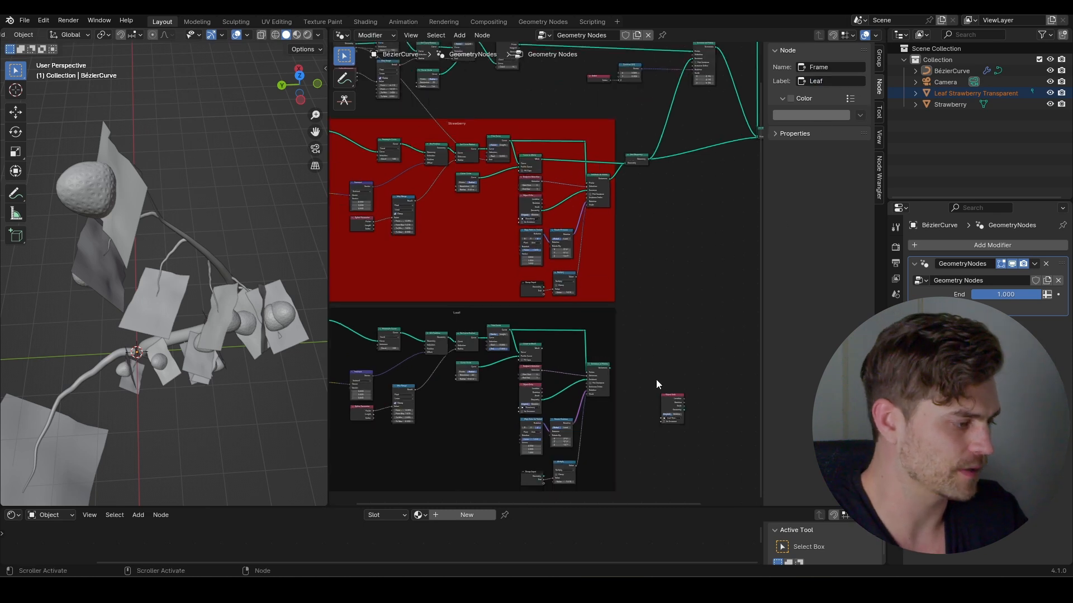
- Replace the strawberry Object Info node in the Leaf frame with the Leaf Strawberry Transparent one
left_click(726, 345)
left_click_drag(725, 346, 645, 347)
scroll(492, 346, "up", 2)
left_click(510, 377)
key("x")
- Move the Group Output node farther right of the final Join Geometry node to make room for more nodes
key("Home")
left_click_drag(635, 252, 635, 254)
key("g")
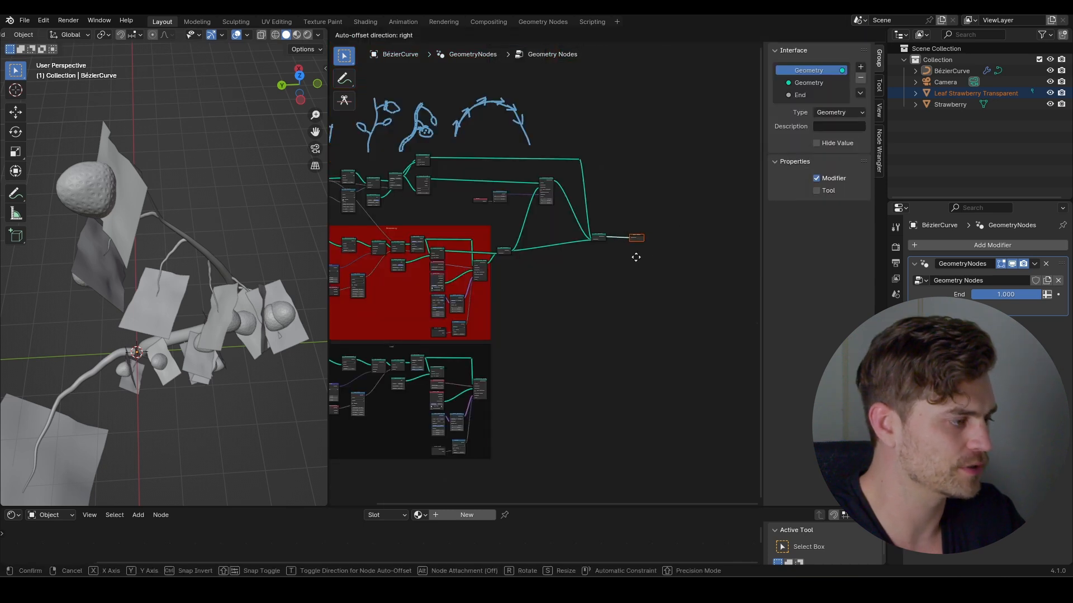
left_click(671, 254)
- Duplicate the main stem's Instance on Points node with its Index and Combine XYZ nodes, placing the copies to their right
key("Home")
left_click_drag(531, 166, 531, 166)
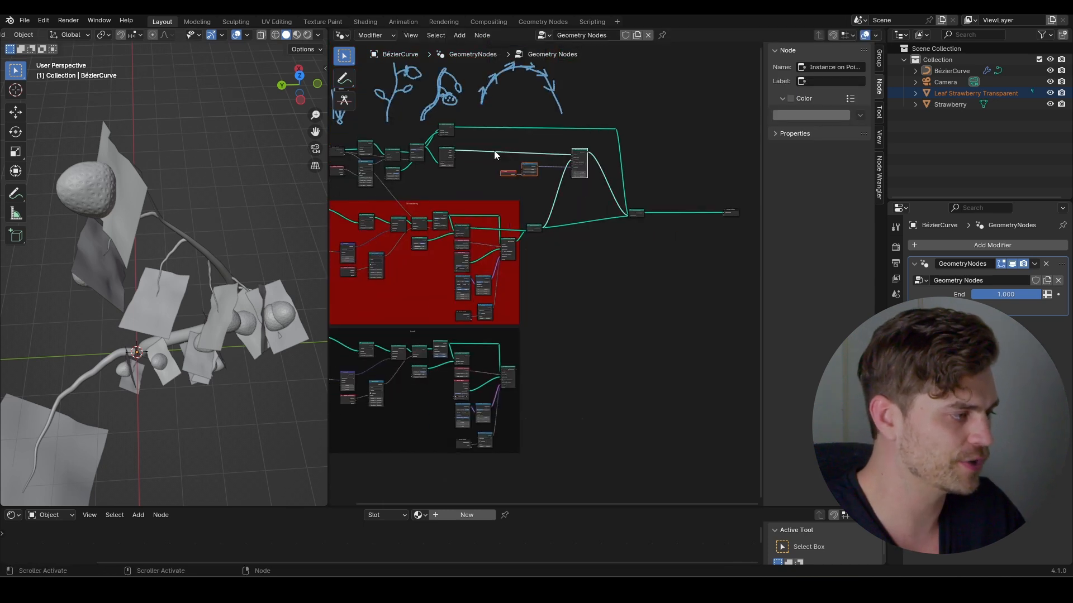
key("g")
left_click(626, 147)
- Duplicate the final Join Geometry node and insert the copy just before the Group Output
middle_click_drag(626, 147, 547, 139)
left_click(557, 205)
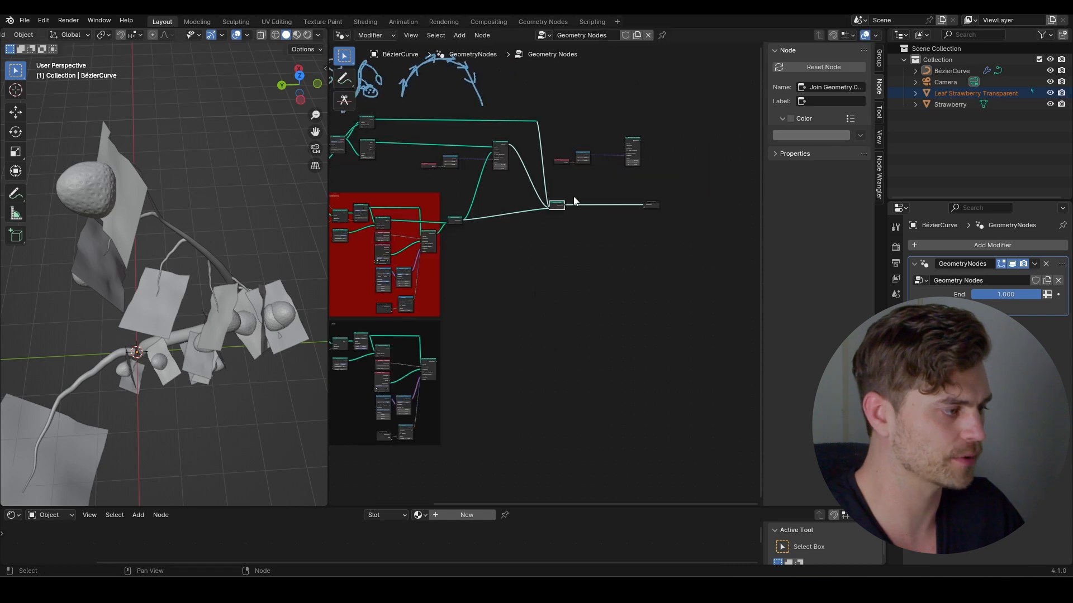
key("shift+d")
left_click(637, 199)
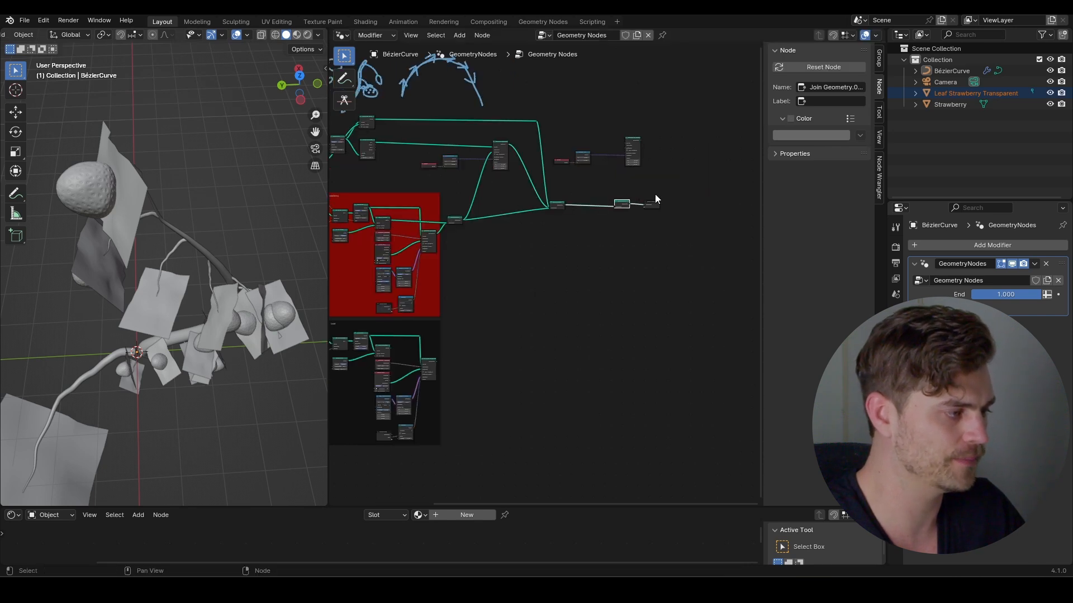
- Connect the main stem's points and the Leaf frame's instances to the copied Instance on Points, and its output to the new Join Geometry
left_click_drag(388, 146, 414, 151)
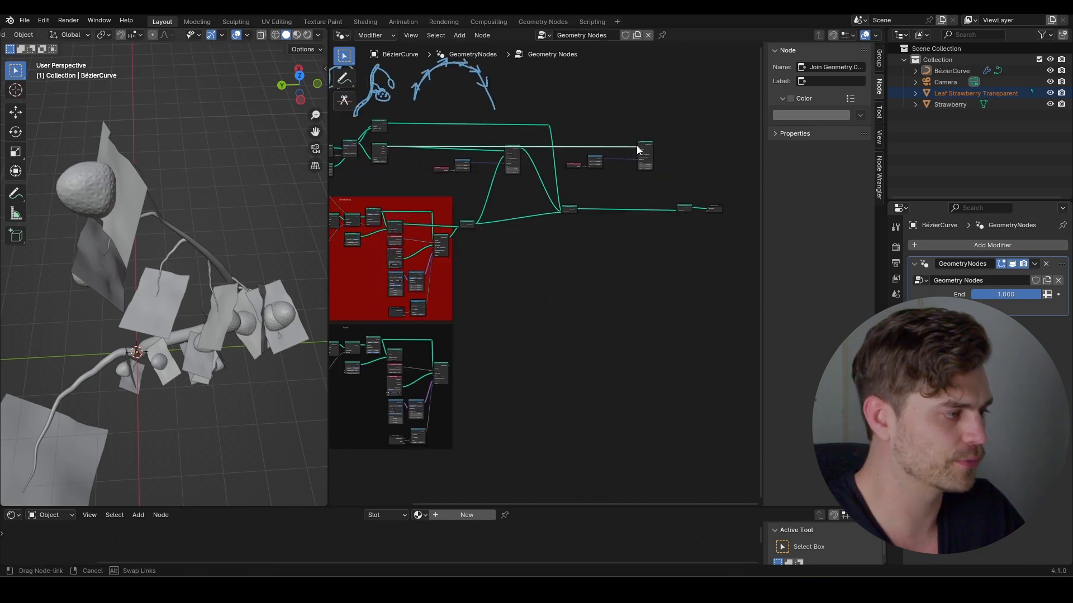
left_click_drag(637, 146, 638, 147)
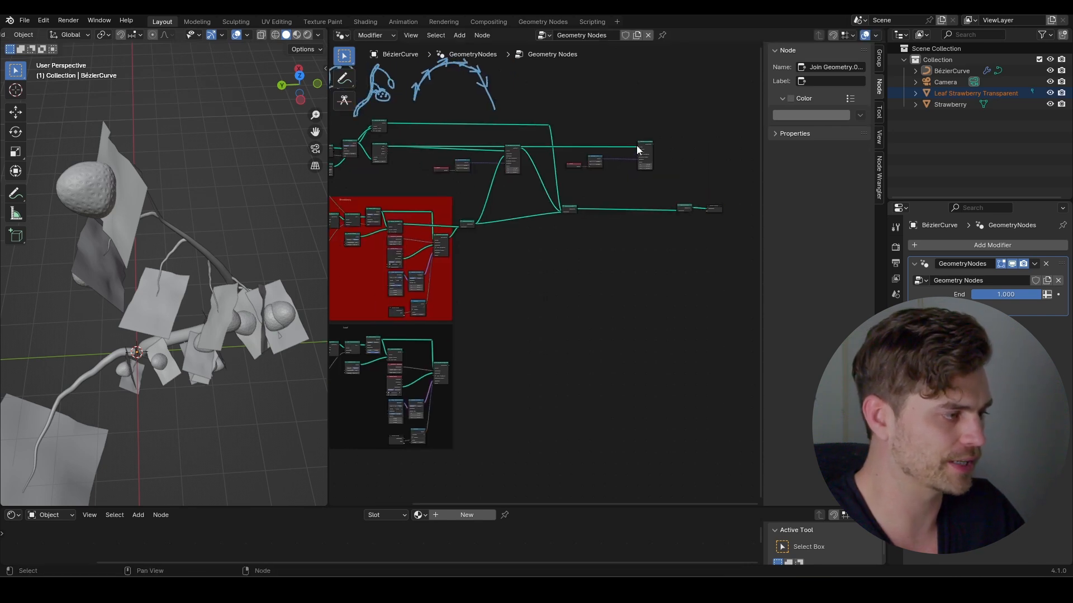
left_click_drag(448, 366, 639, 158)
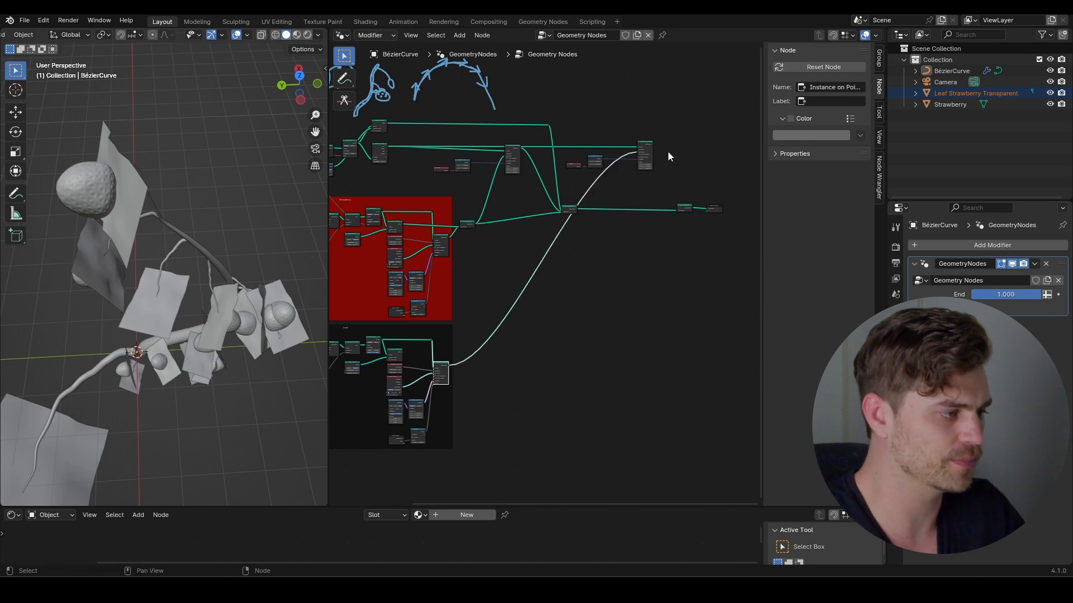
left_click_drag(654, 144, 659, 155)
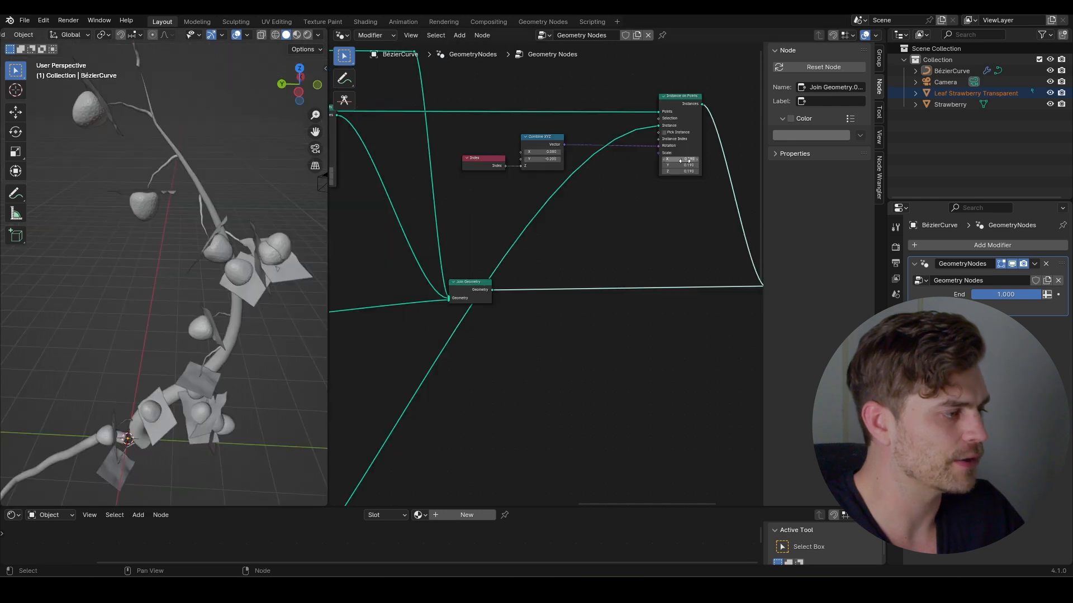
- Set the X, Y and Z scale of the leaf Instance on Points node to 0.470
left_click_drag(679, 159, 696, 159)
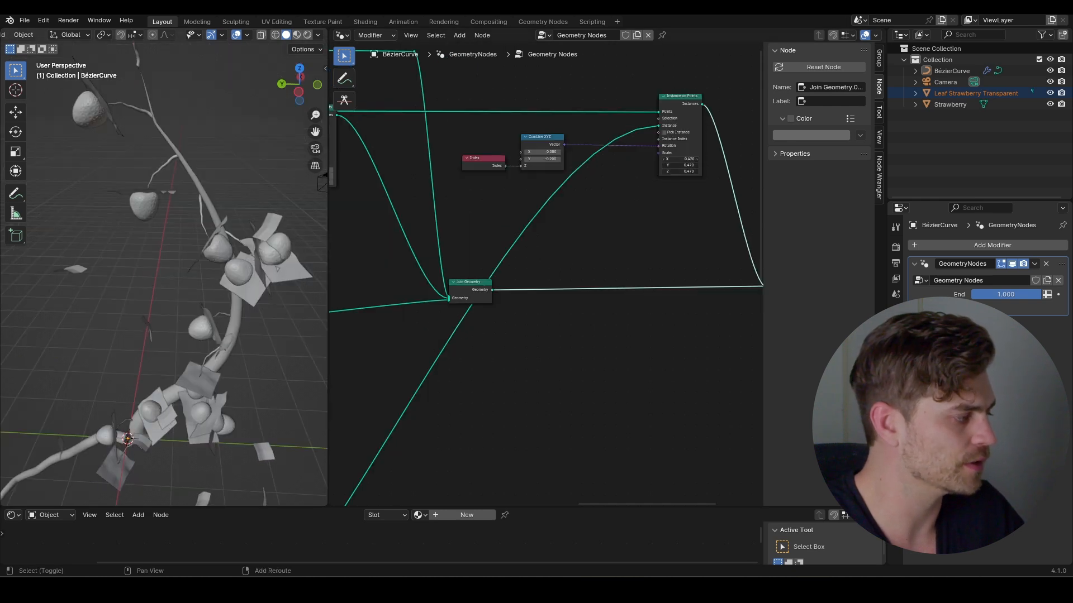
mouse_move(219, 229)
middle_mouse_down()
mouse_move(185, 226)
mouse_move(229, 218)
mouse_move(213, 237)
middle_mouse_up()
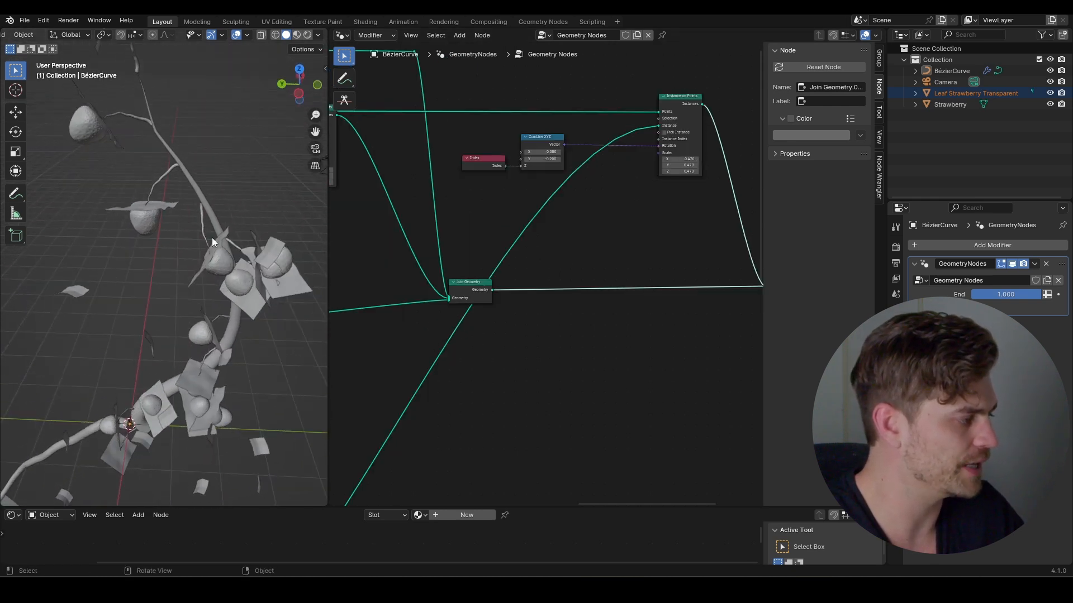
scroll(223, 230, "up", 3)
scroll(545, 303, "down", 2)
scroll(544, 303, "up", 3)
- Insert a copy of the Join Geometry node into the link leaving the Leaf frame
middle_click_drag(391, 391, 452, 226)
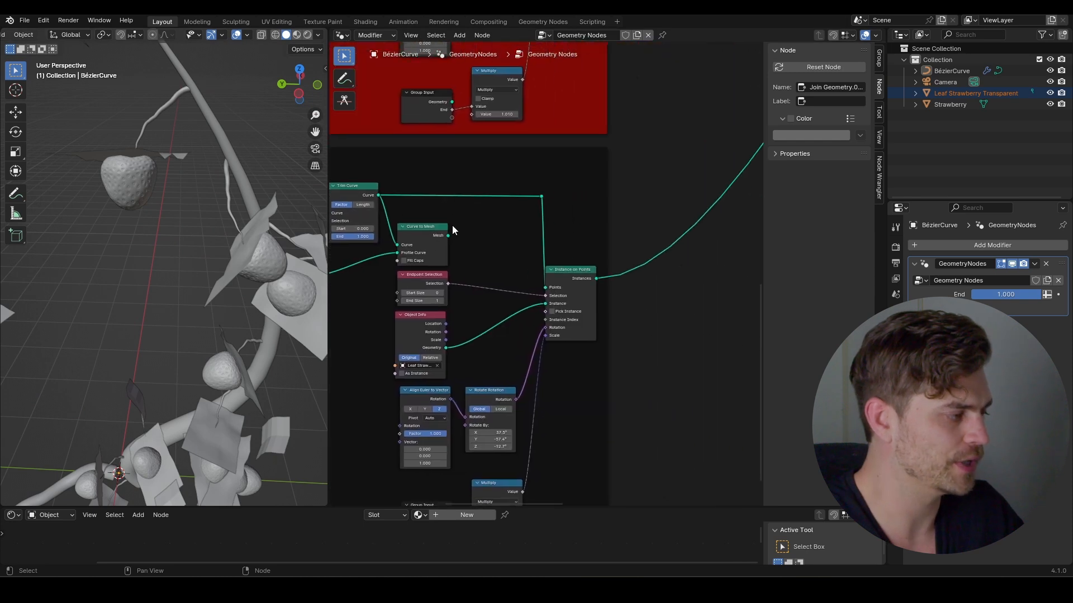
scroll(545, 206, "down", 5)
middle_click_drag(608, 168, 490, 278)
scroll(521, 207, "down", 4)
scroll(577, 197, "down", 3)
scroll(577, 197, "down", 1)
middle_click_drag(630, 194, 596, 214)
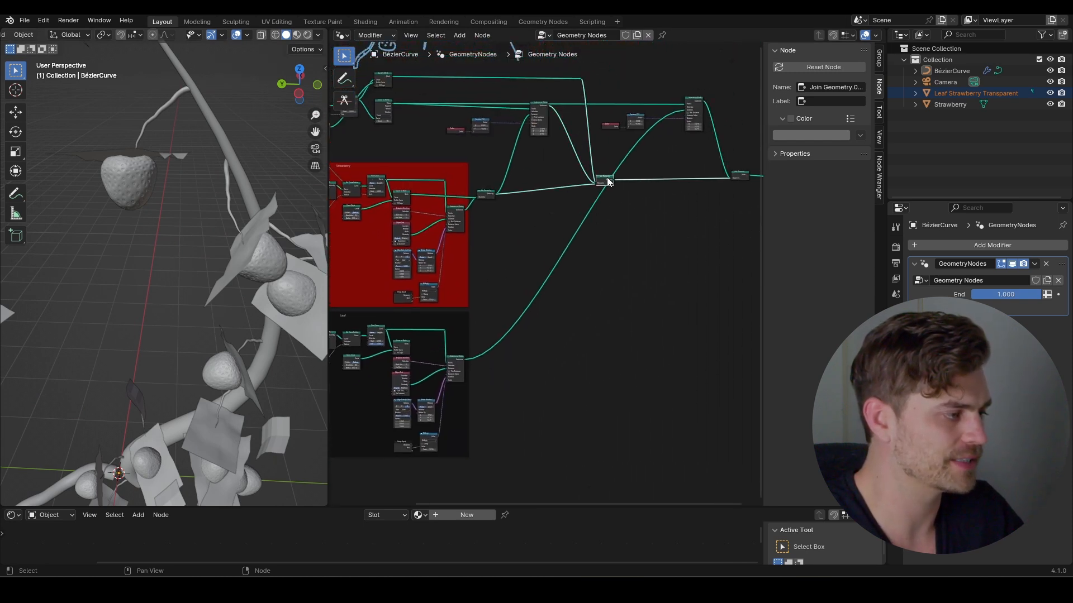
key("shift+d")
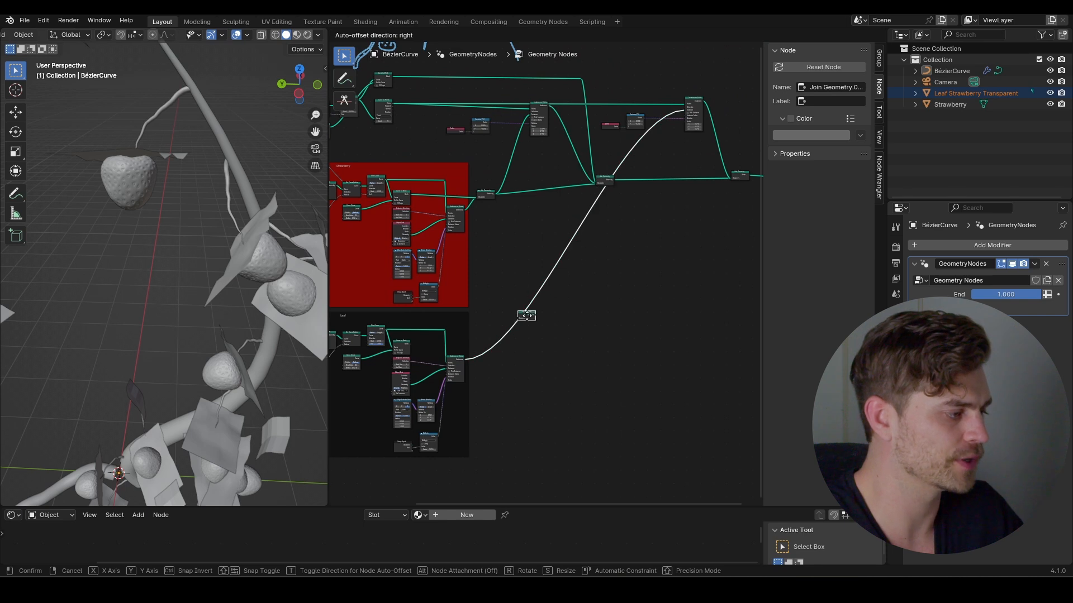
left_click(523, 321)
- Connect the Leaf frame's Curve to Mesh output to the new Join Geometry node so the leaf stems are included
scroll(447, 339, "up", 7)
middle_click_drag(388, 360, 535, 283)
scroll(536, 284, "up", 4)
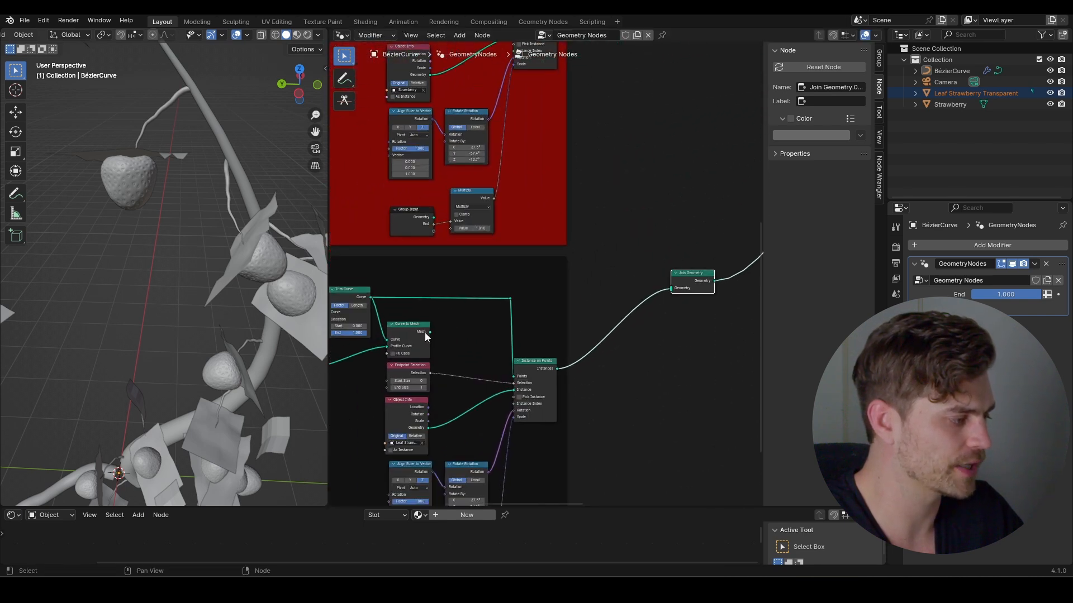
left_click_drag(431, 331, 671, 284)
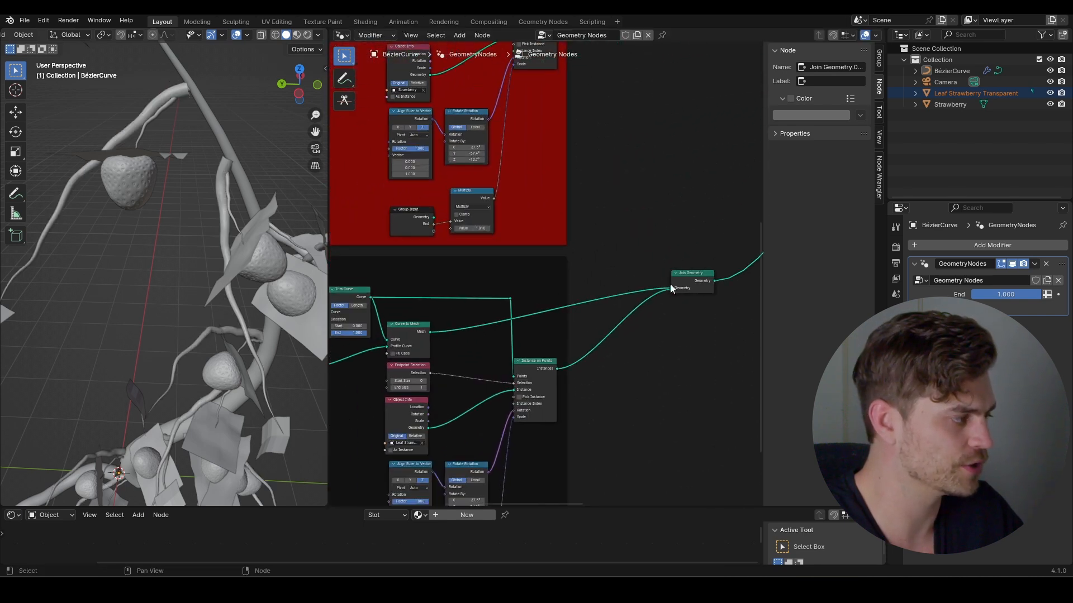
scroll(155, 260, "down", 5)
mouse_move(158, 260)
middle_mouse_down()
mouse_move(192, 256)
mouse_move(183, 283)
mouse_move(165, 260)
middle_mouse_up()
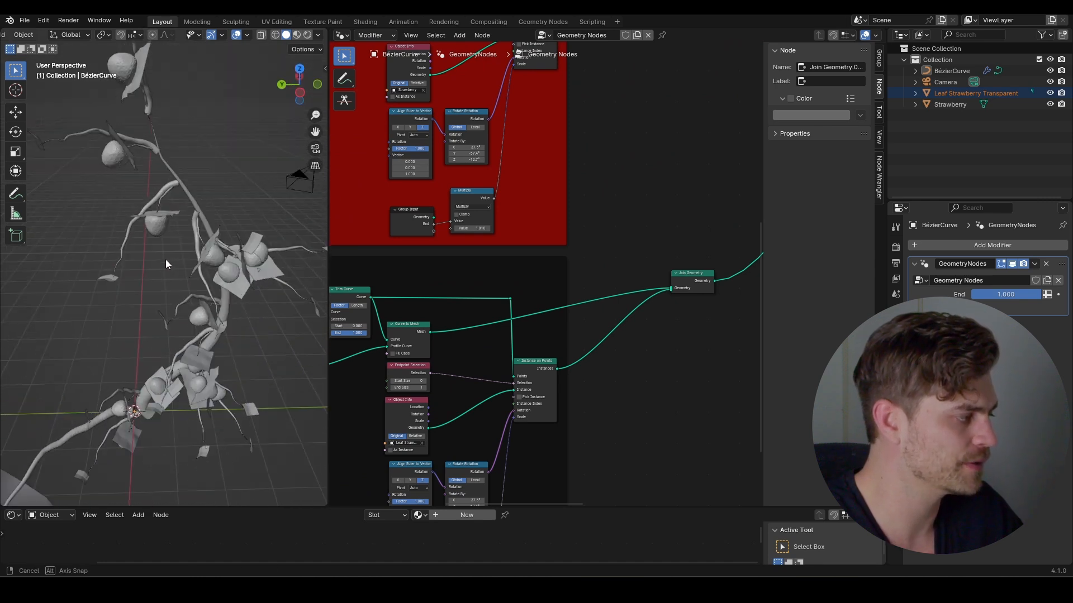
- Set the Leaf frame's Rotate Rotation values to X 11.6°, Y -86.2° and Z -77.3°
scroll(205, 269, "up", 2)
middle_click_drag(433, 342, 480, 244)
middle_click_drag(467, 338, 505, 255)
scroll(505, 255, "up", 7)
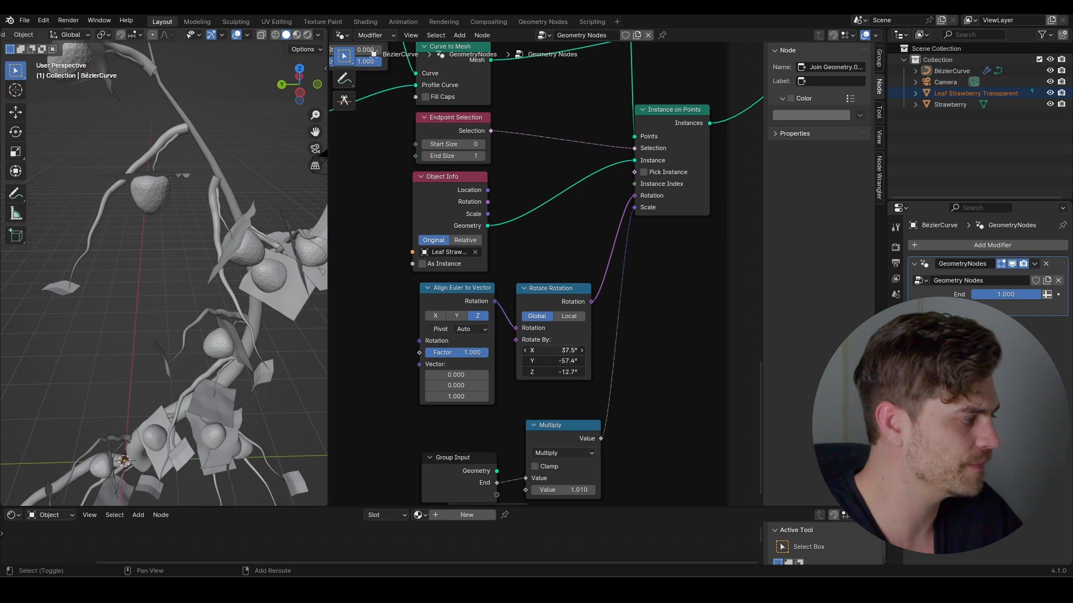
left_click_drag(559, 350, 566, 372)
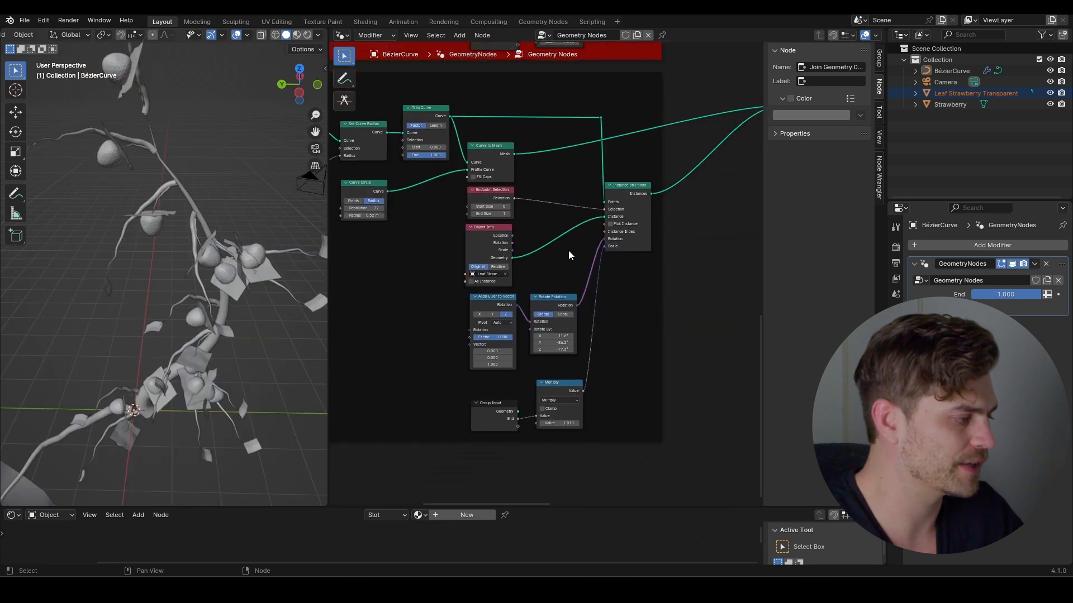
- Adjust the End Z coordinate of the Leaf frame's stem curve to shorten the leaf stems
scroll(519, 242, "up", 4)
middle_click_drag(460, 210, 603, 234)
scroll(592, 232, "up", 9)
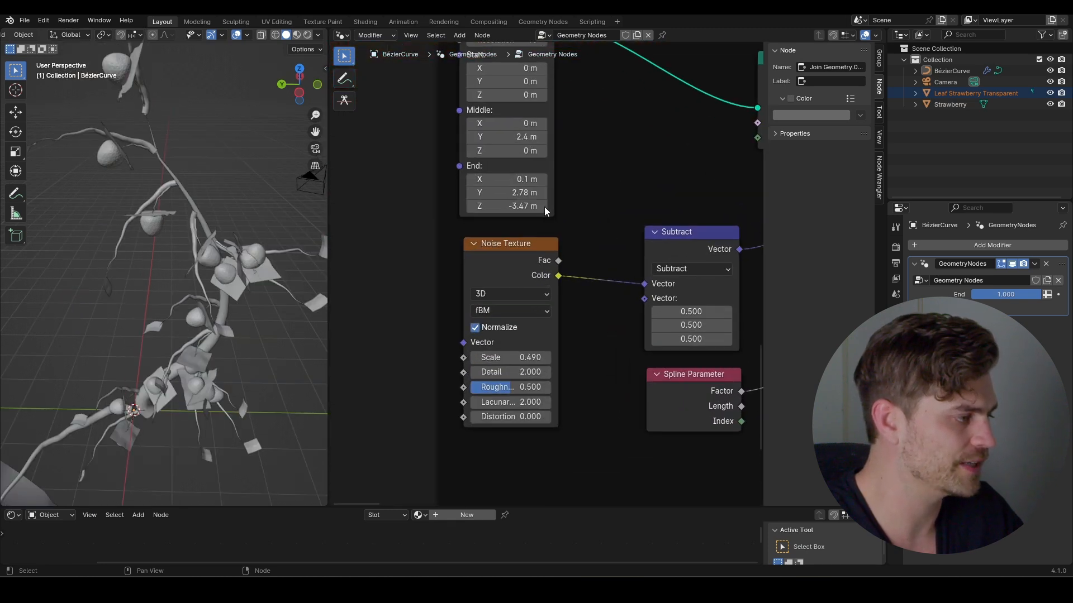
left_click_drag(544, 207, 648, 206, "shift")
- Set the Leaf frame's scale Multiply value to 2.880 and save the file
scroll(543, 208, "down", 6)
middle_click_drag(726, 220, 444, 212)
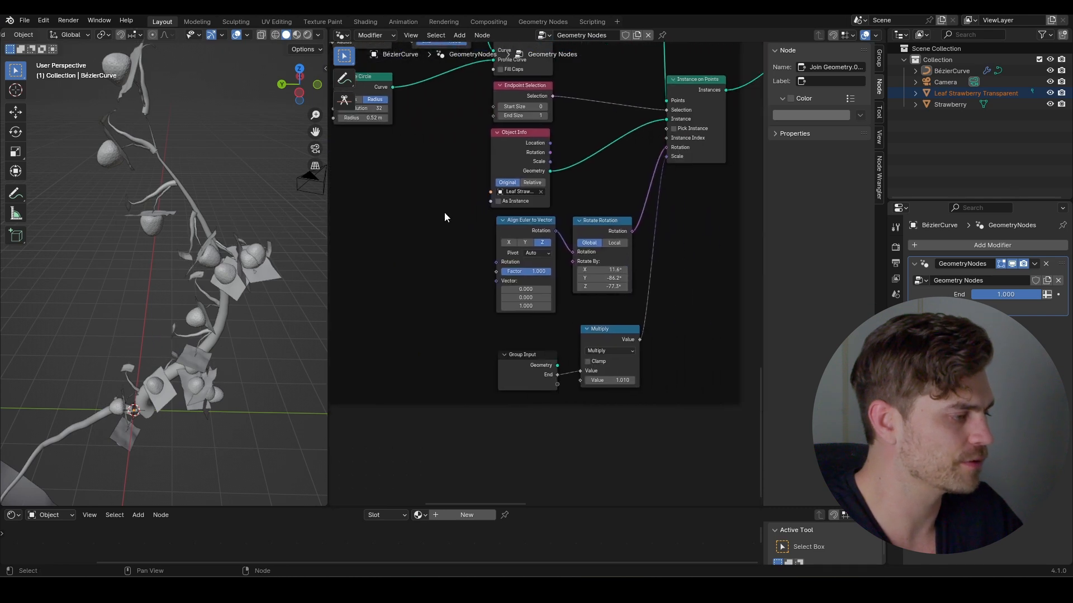
middle_click_drag(561, 210, 520, 220)
scroll(520, 235, "up", 3)
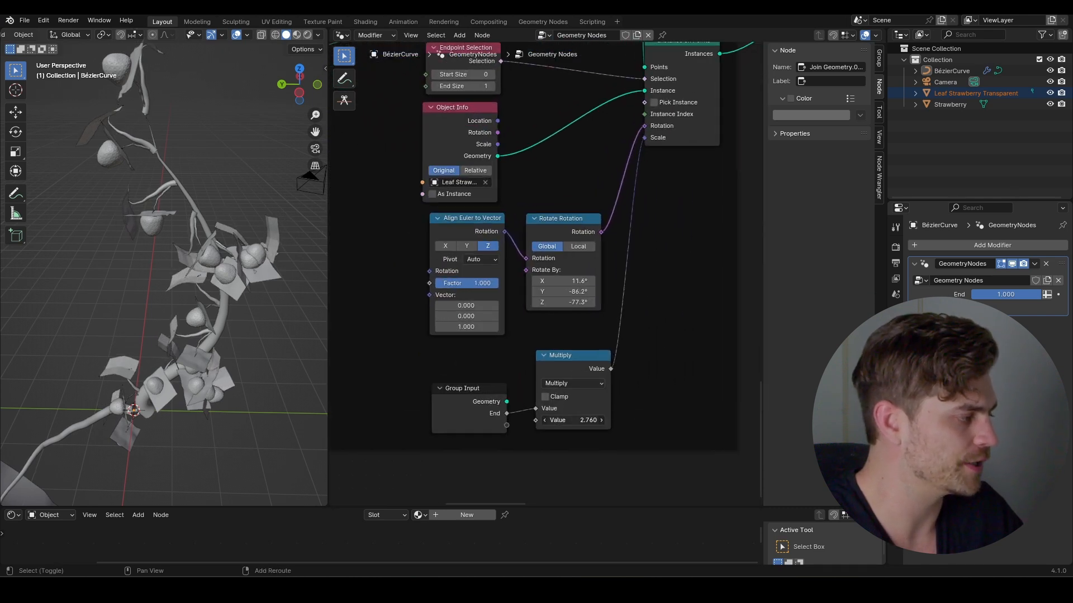
key("ctrl+s")
- Switch the 3D viewport to rendered shading
left_click(296, 35)
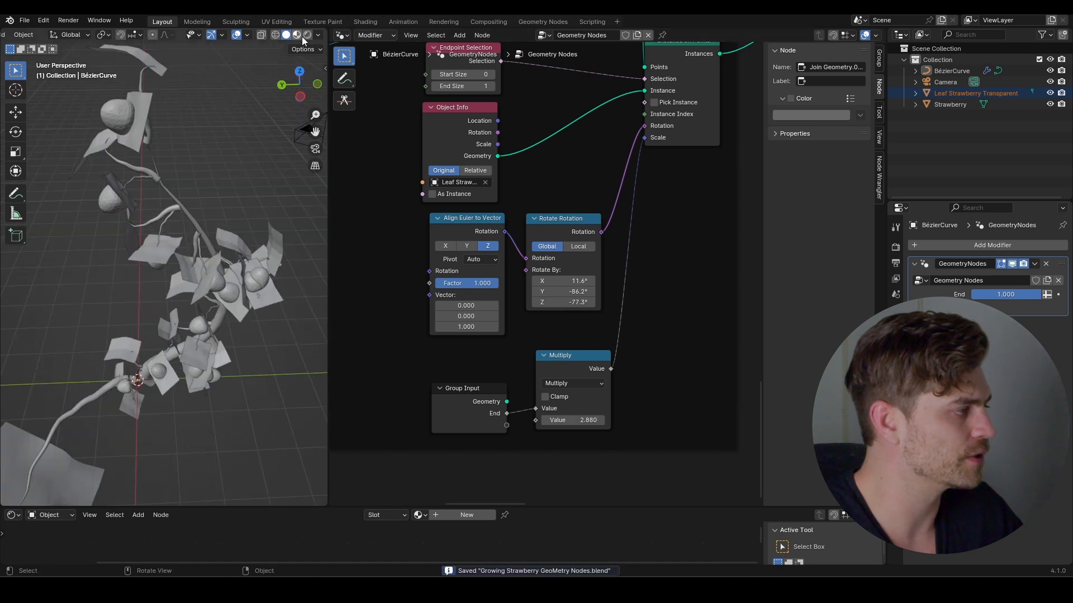
left_click(307, 35)
middle_click_drag(216, 163, 220, 203)
- Set the render engine to Cycles with GPU Compute as the device
left_click(895, 247)
left_click(1017, 245)
left_click(1000, 283)
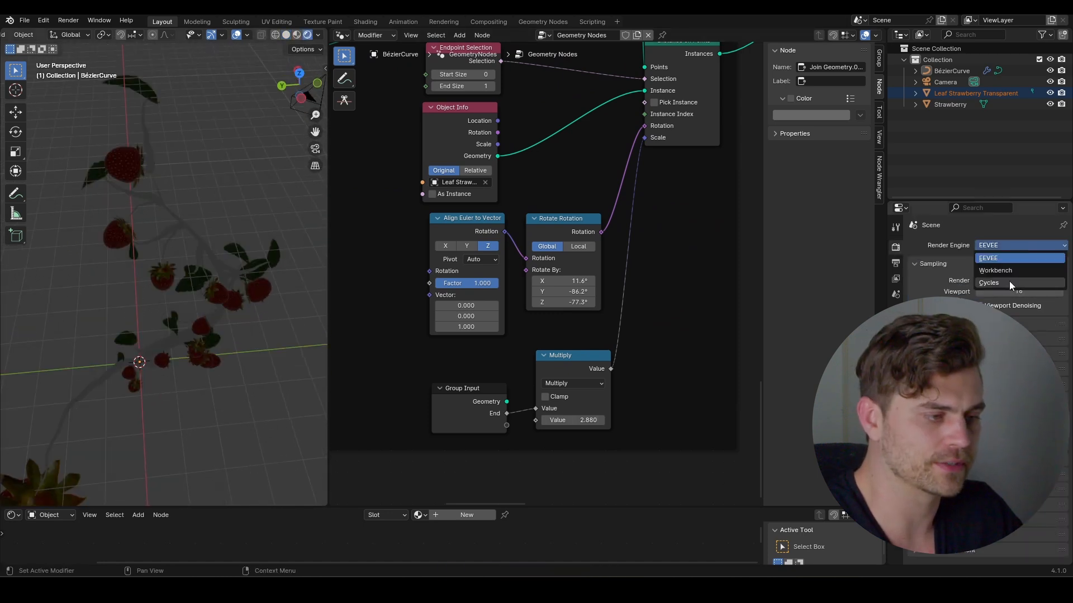
left_click(1004, 273)
left_click(1004, 298)
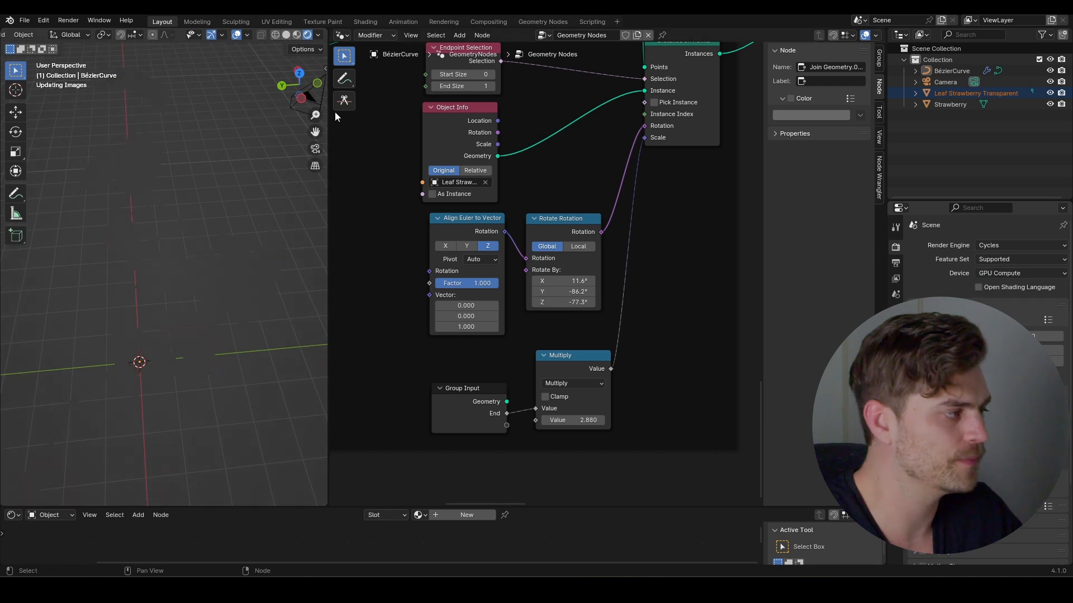
- Load a grassy outdoor HDRI environment with Easy HDRI and inspect the rendered leaves up close
key("n")
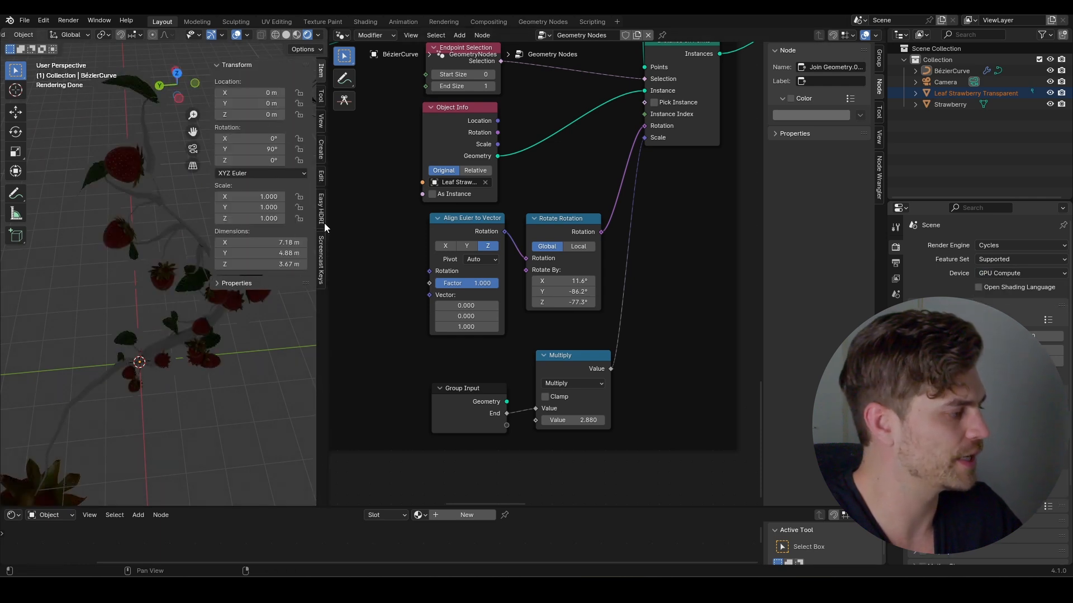
left_click(321, 222)
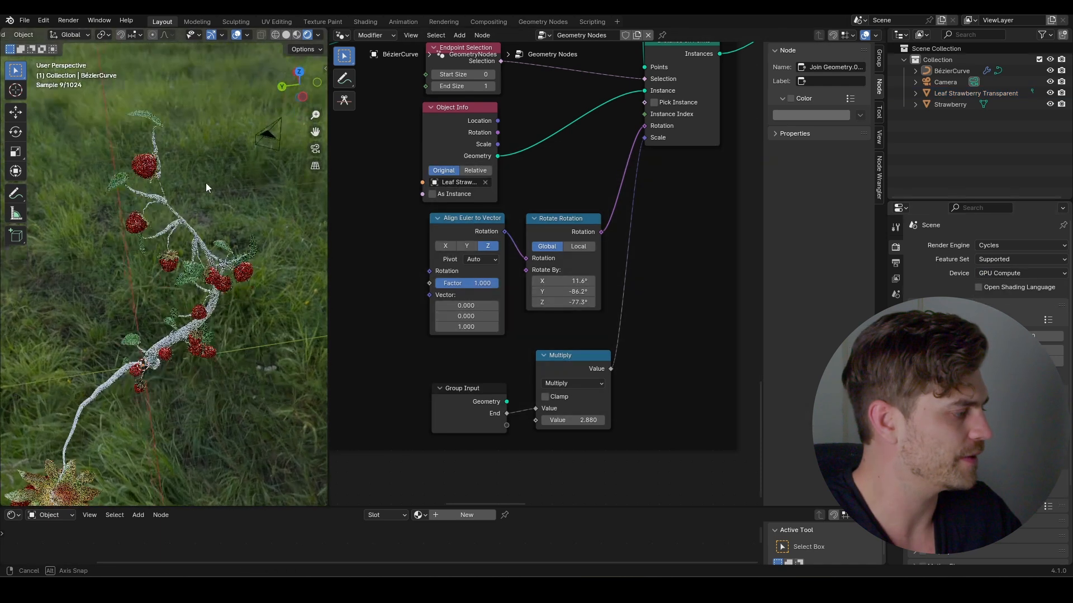
scroll(206, 184, "up", 3)
mouse_move(212, 199)
middle_mouse_down()
mouse_move(242, 210)
mouse_move(242, 227)
mouse_move(213, 219)
mouse_move(233, 155)
mouse_move(151, 175)
mouse_move(194, 210)
middle_mouse_up()
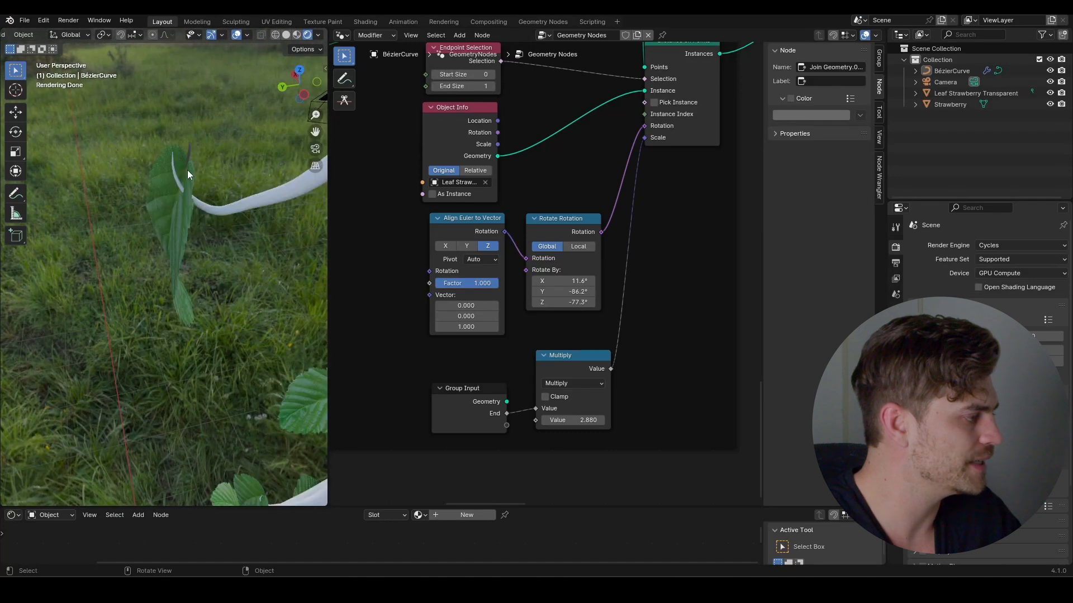
- Open the Leaf Strawberry Transparent mesh for editing and shift all of it along the X axis toward its origin
scroll(569, 394, "down", 4)
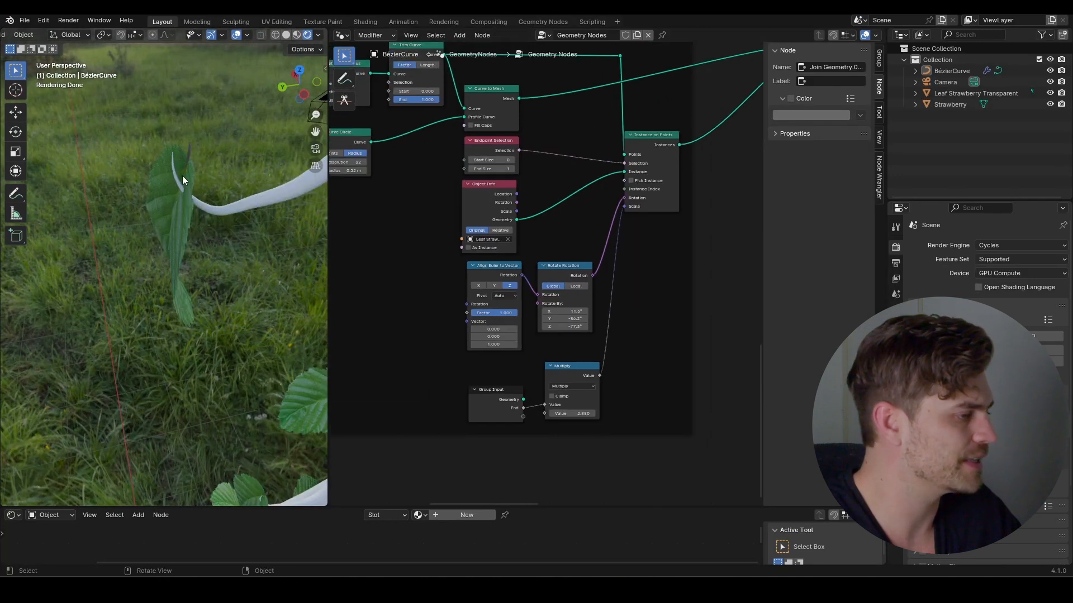
left_click(973, 92)
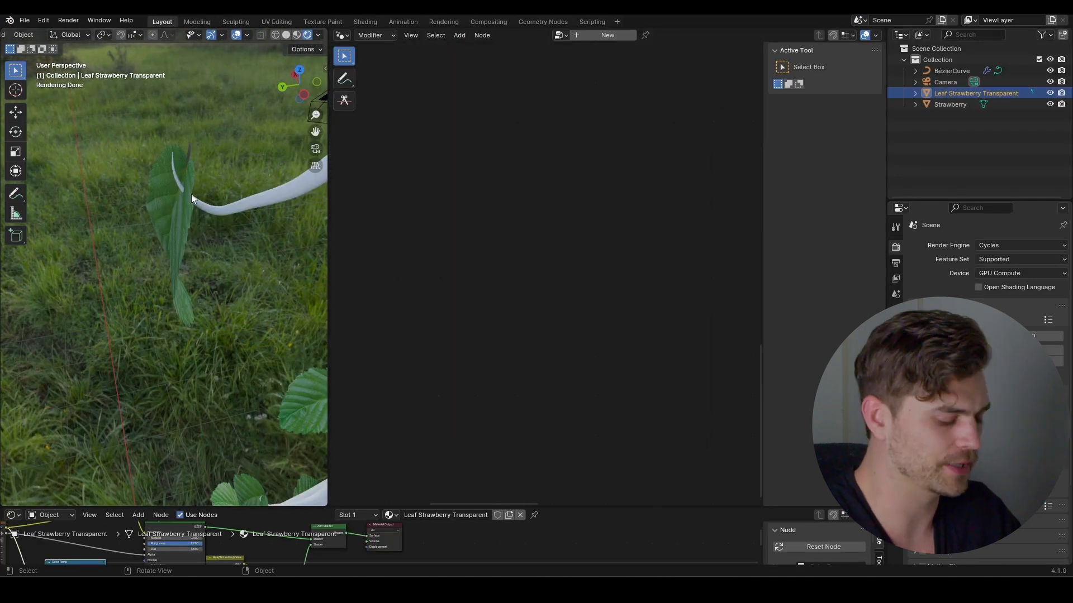
key("a")
left_click(973, 93)
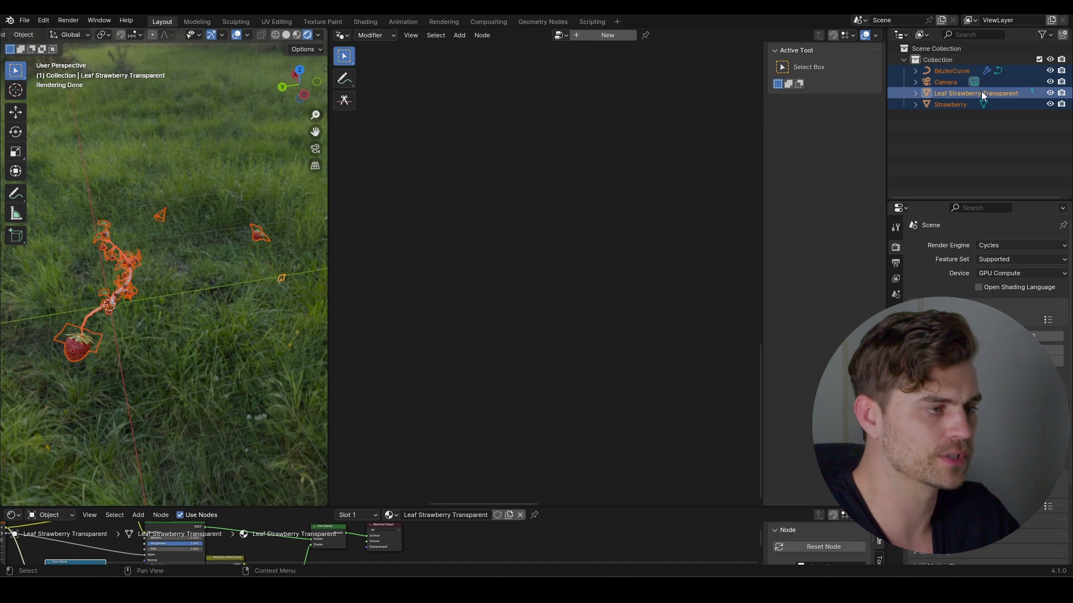
key("KP_Decimal")
middle_click_drag(196, 194, 233, 281)
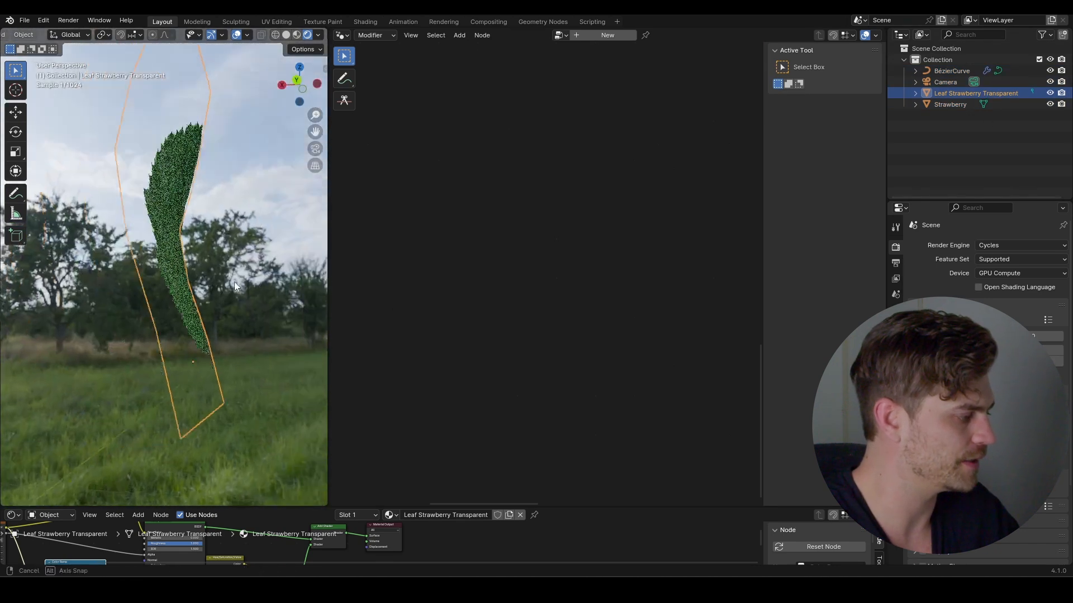
key("Tab")
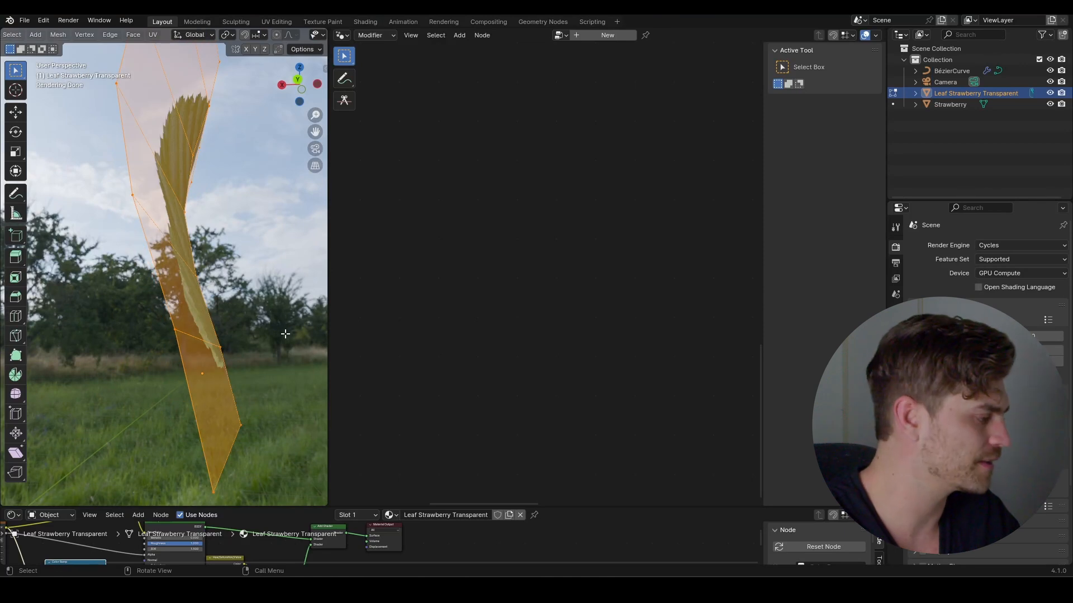
key("g")
key("x")
left_click(244, 334)
- Move the leaf mesh along the Y and Z axes so the base of its stalk sits on the object's origin
middle_click_drag(242, 334, 132, 347)
scroll(135, 347, "up", 3)
key("g")
key("y")
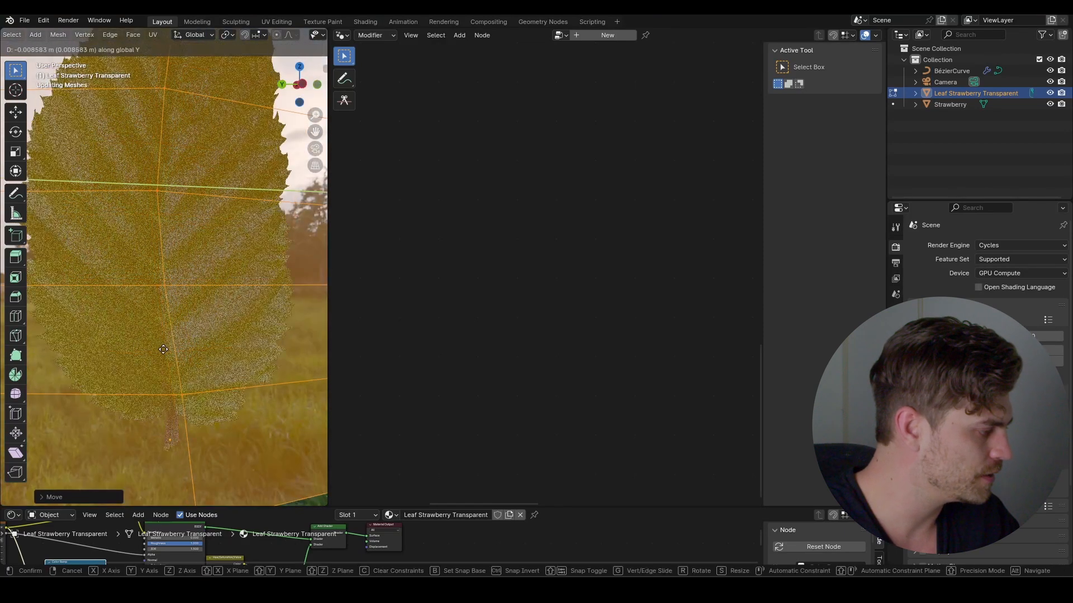
left_click(163, 349)
key("g")
key("z")
left_click(165, 344)
middle_click_drag(182, 395, 249, 392)
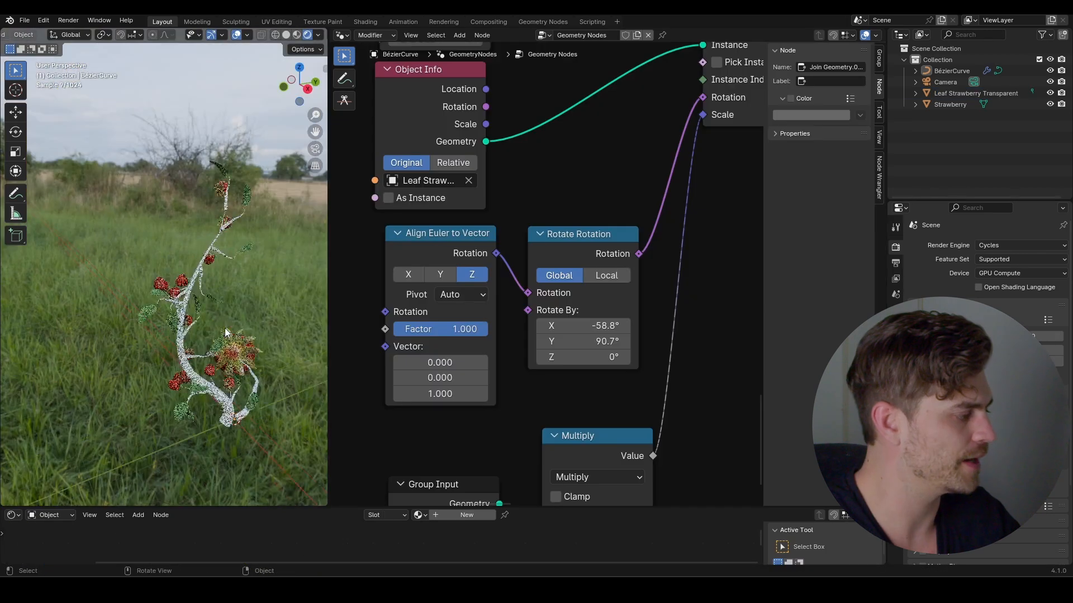
- Inspect the whole rendered plant and trace the node connections from the Strawberry and Leaf frames to the instancing nodes
scroll(538, 244, "down", 5)
scroll(538, 243, "up", 2)
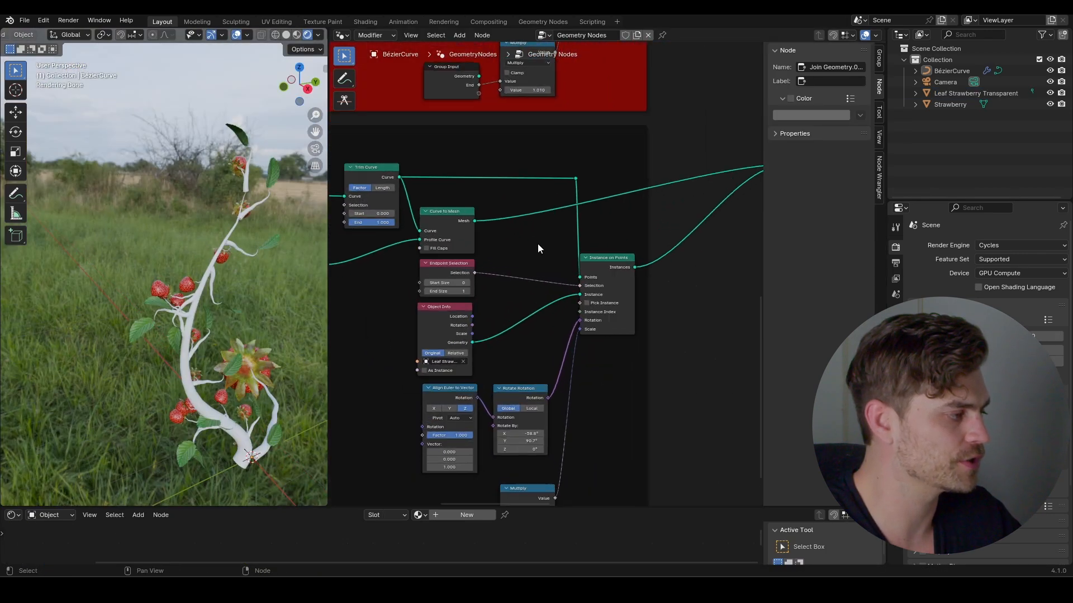
middle_click_drag(479, 226, 500, 236)
scroll(424, 210, "down", 2)
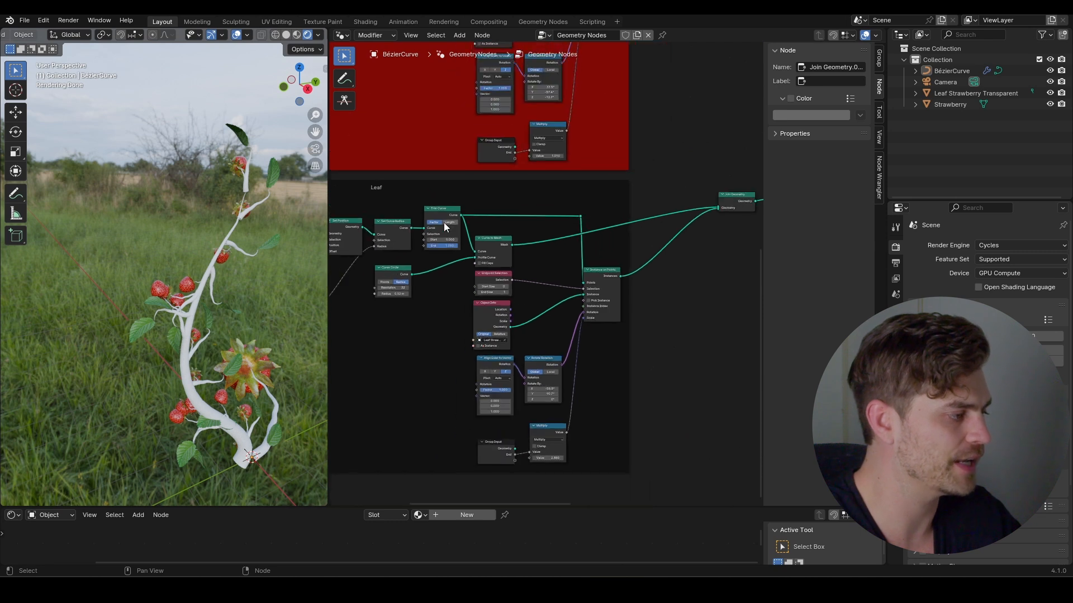
middle_click_drag(564, 223, 545, 310)
scroll(551, 217, "down", 7)
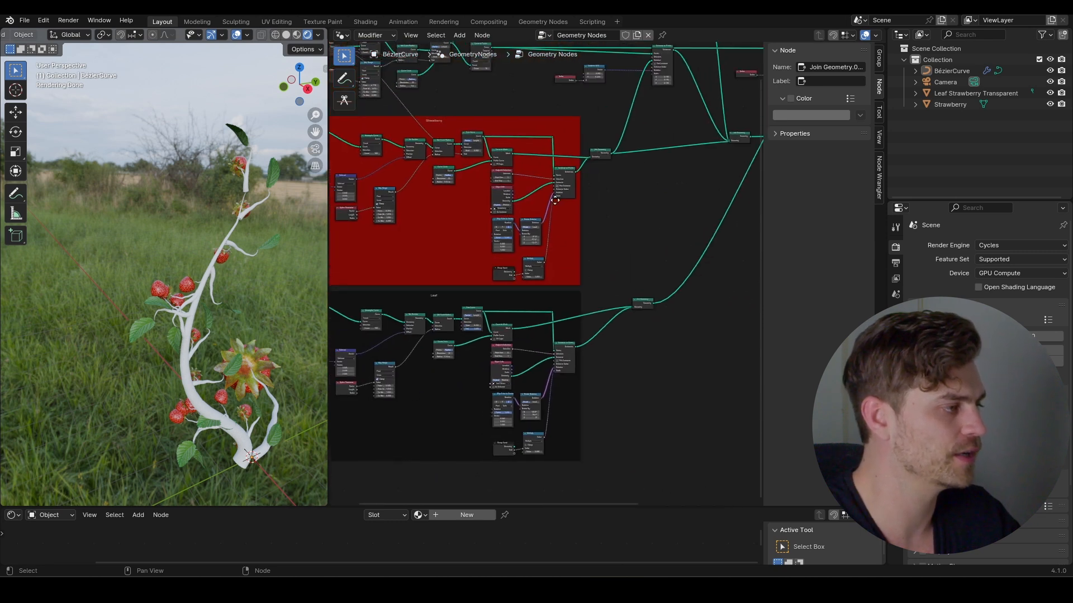
middle_click_drag(561, 163, 524, 367)
middle_click_drag(610, 287, 550, 283)
scroll(536, 283, "up", 1)
middle_click_drag(313, 245, 238, 267)
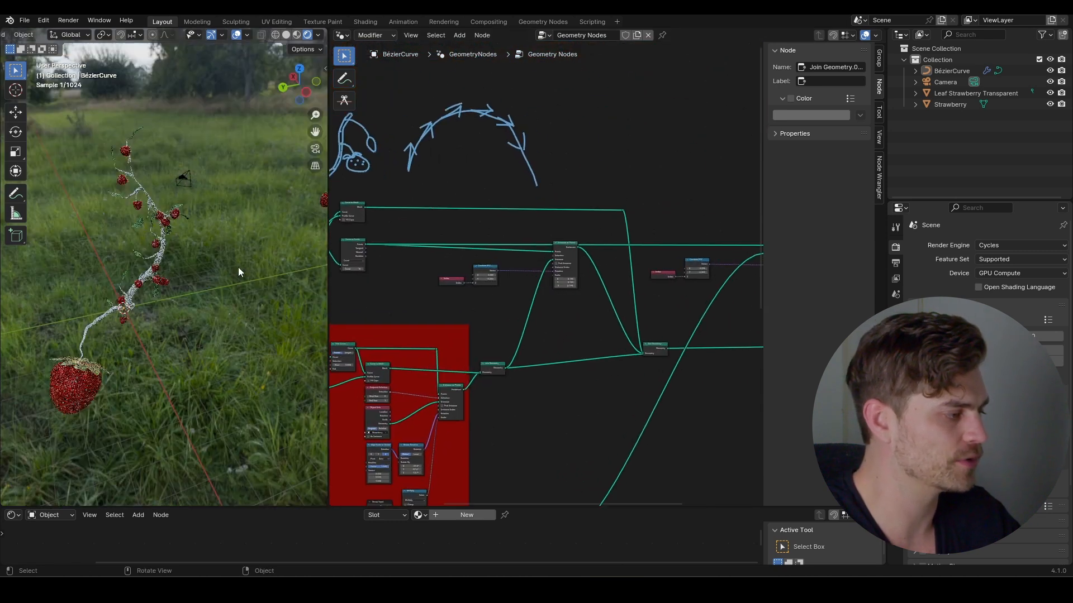
- Duplicate the main stem's Curve to Points node as a separate point source for the leaf instances and raise its Count
scroll(430, 264, "up", 2)
mouse_move(432, 264)
middle_mouse_down()
mouse_move(378, 264)
mouse_move(509, 249)
mouse_move(479, 244)
mouse_move(444, 256)
middle_mouse_up()
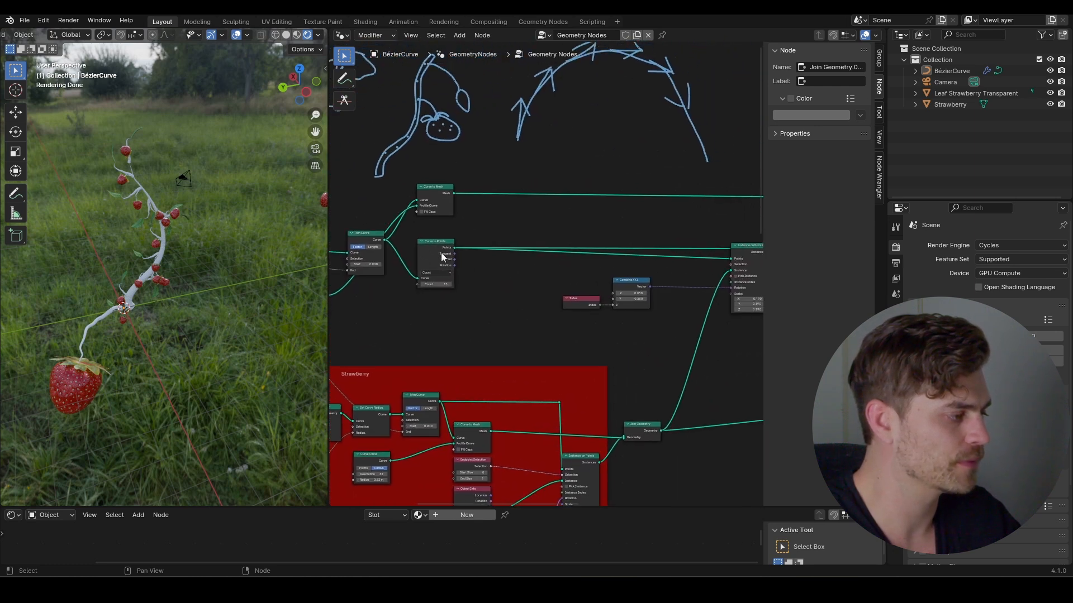
left_click(440, 257)
key("shift+d")
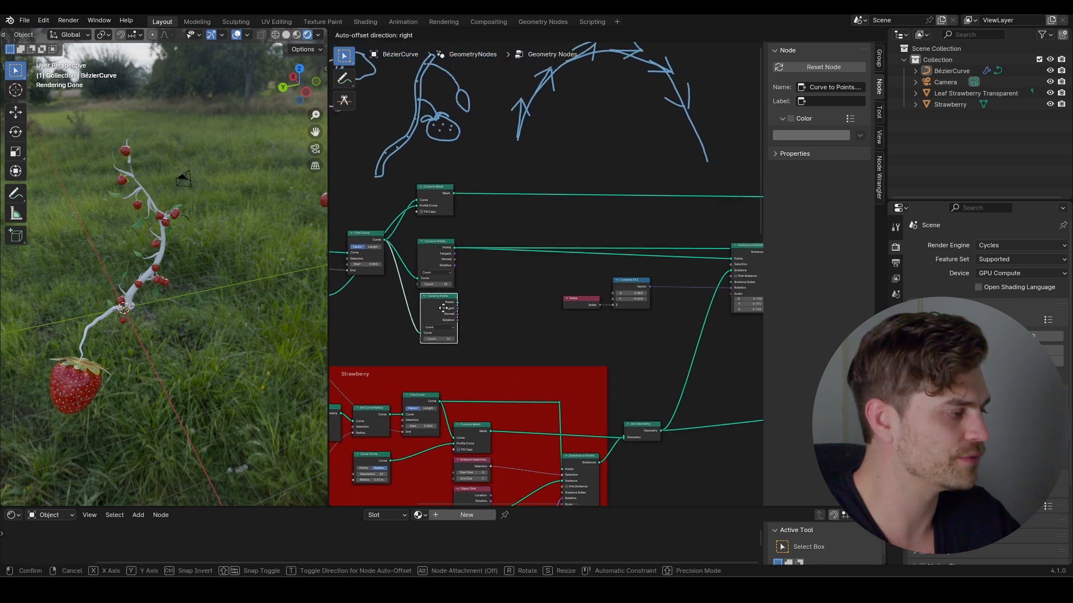
left_click(443, 308)
scroll(436, 301, "down", 2)
left_click_drag(406, 276, 712, 238)
scroll(554, 257, "up", 6)
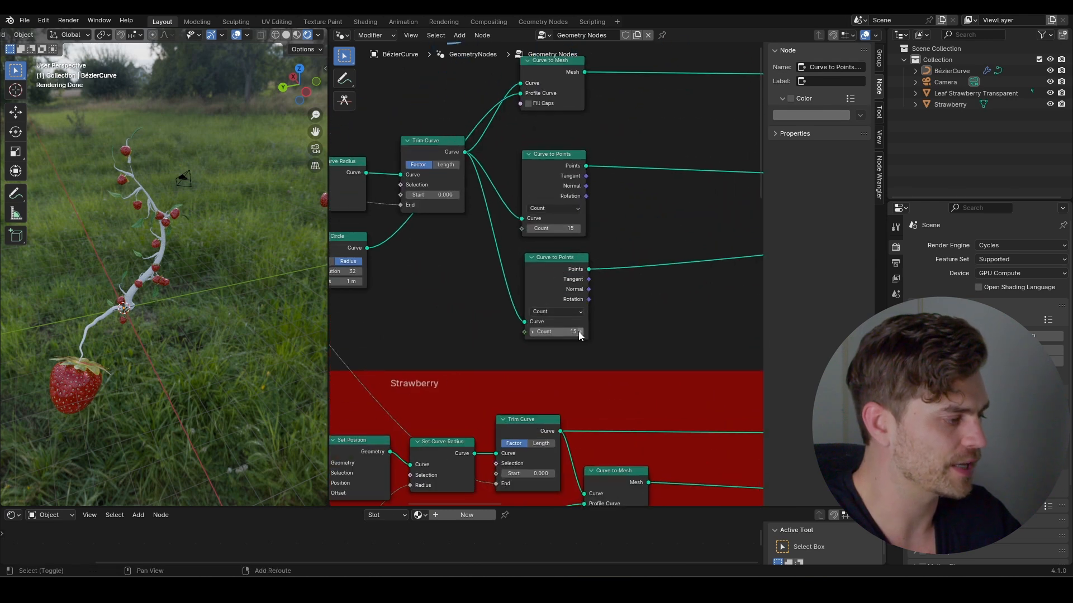
left_click_drag(580, 334, 620, 332)
middle_click_drag(720, 290, 633, 278)
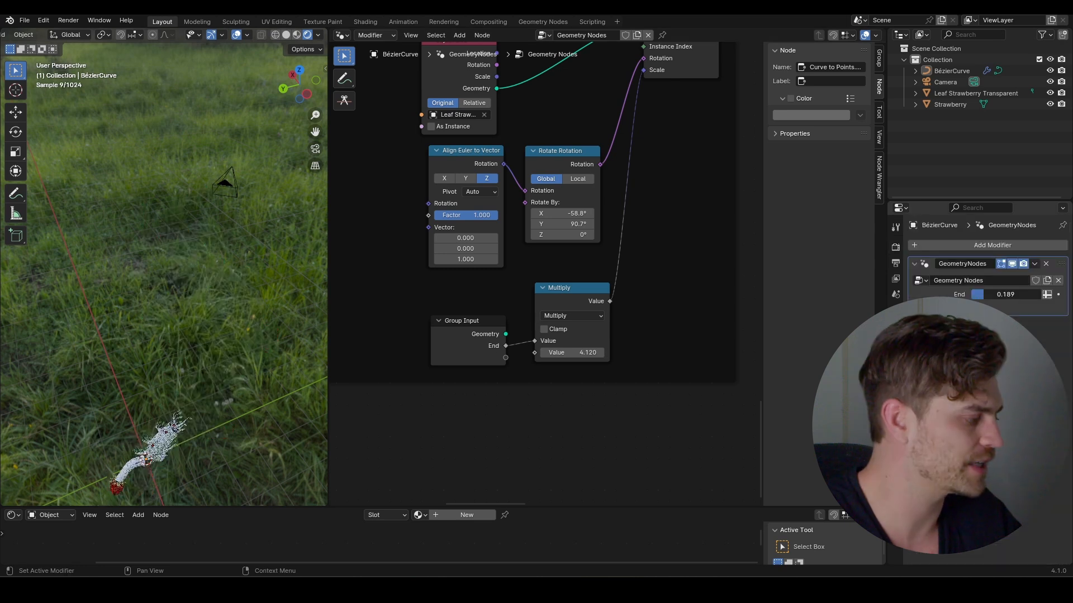
- Set the Geometry Nodes modifier's End value to 1.000 and view the fully grown plant from another angle
middle_click_drag(260, 458, 253, 333)
left_click_drag(985, 302, 1040, 294)
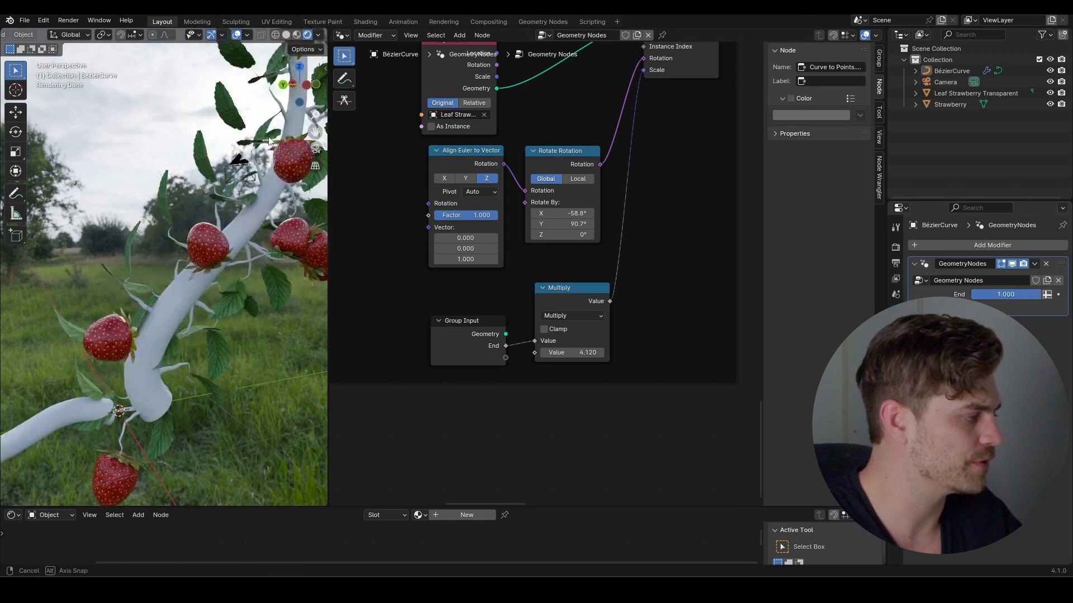
middle_click_drag(268, 141, 229, 255)
scroll(246, 235, "down", 2)
- Try rotating the leaf stem instances by setting X of their Combine XYZ node to 1.880
scroll(574, 174, "down", 15)
middle_click_drag(581, 143, 495, 357)
middle_click_drag(581, 227, 479, 287)
scroll(605, 239, "up", 13)
scroll(598, 246, "up", 6)
middle_click_drag(656, 214, 578, 255)
scroll(549, 260, "up", 5)
left_click_drag(513, 210, 584, 210)
scroll(552, 226, "down", 2)
middle_click_drag(552, 226, 538, 225)
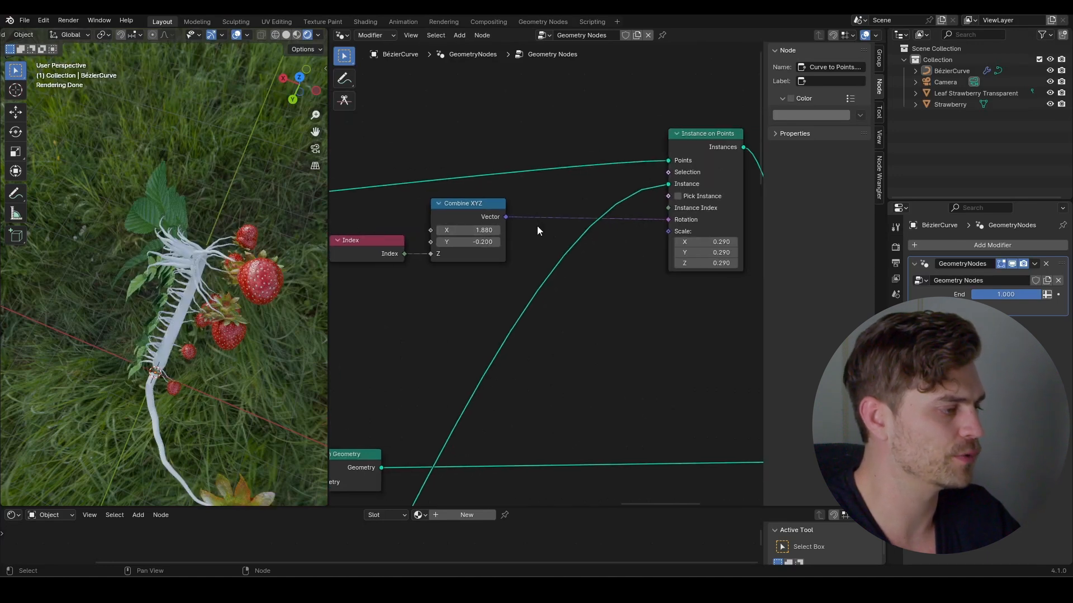
- Replace the Index and Combine XYZ nodes of the leaf instances' rotation with a Random Value node set to Vector
left_click_drag(668, 219, 582, 226)
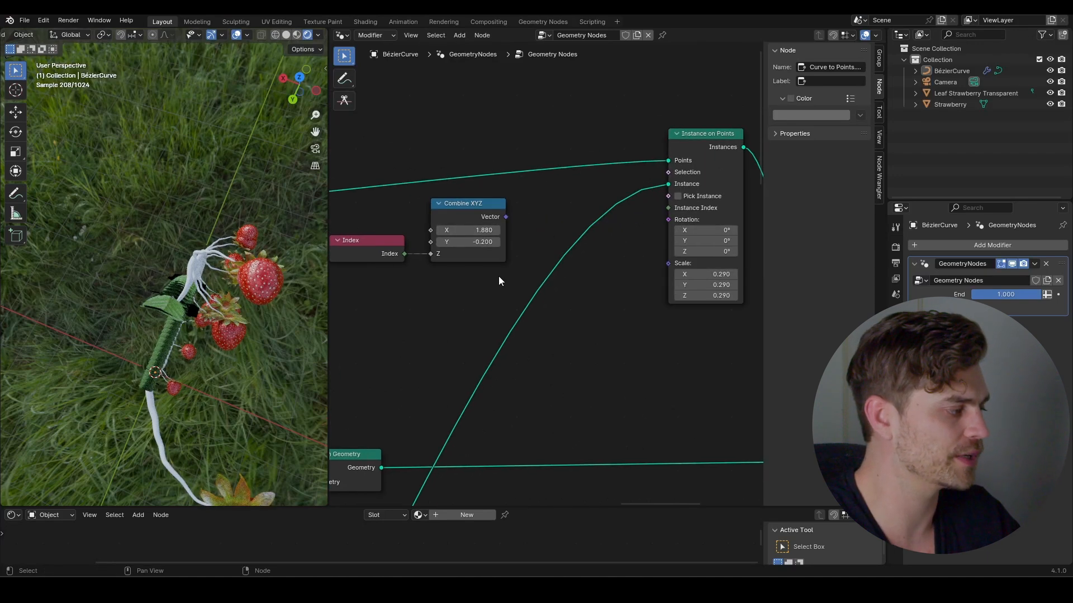
key("x")
key("shift+a")
mouse_move(444, 244)
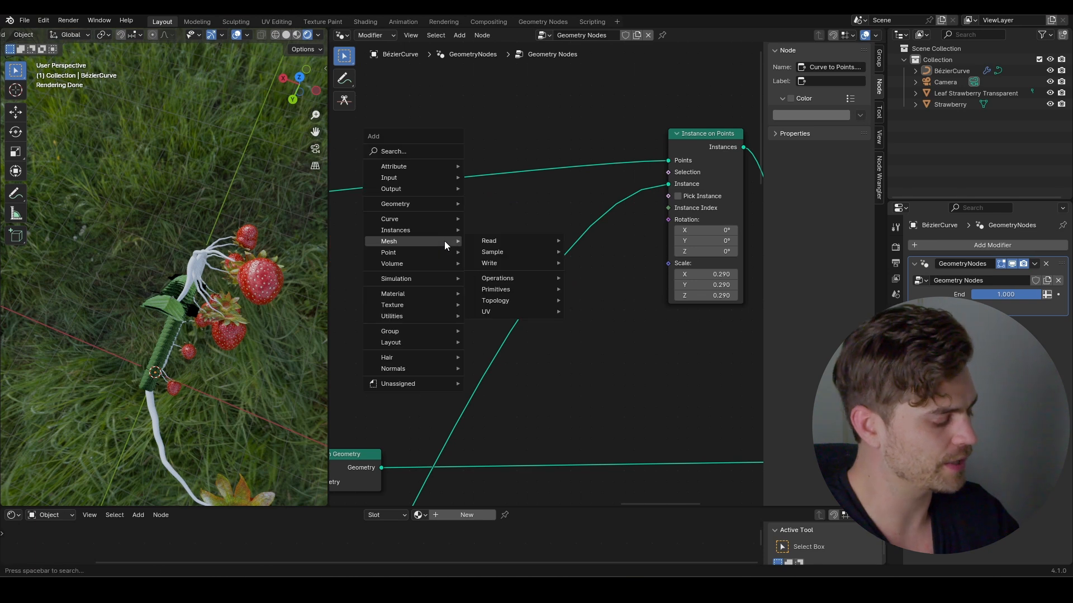
type("rand")
key("Return")
left_click(380, 230)
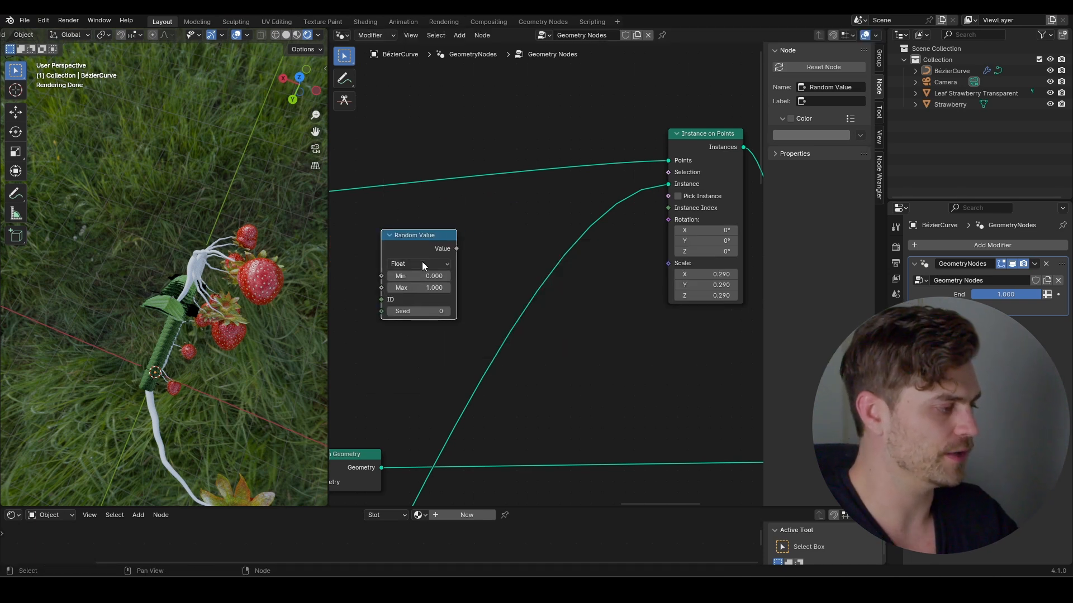
left_click(415, 314)
- Add an Align Euler to Vector node for the leaf instances' rotation and feed the Random Value into its Rotation input
key("shift+a")
type("align")
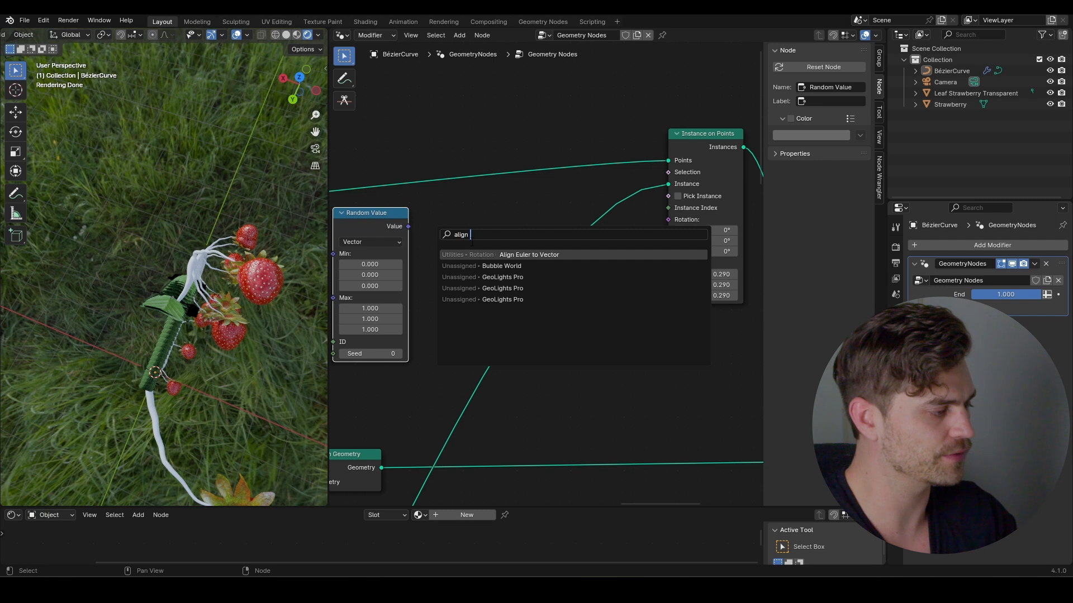
key("Return")
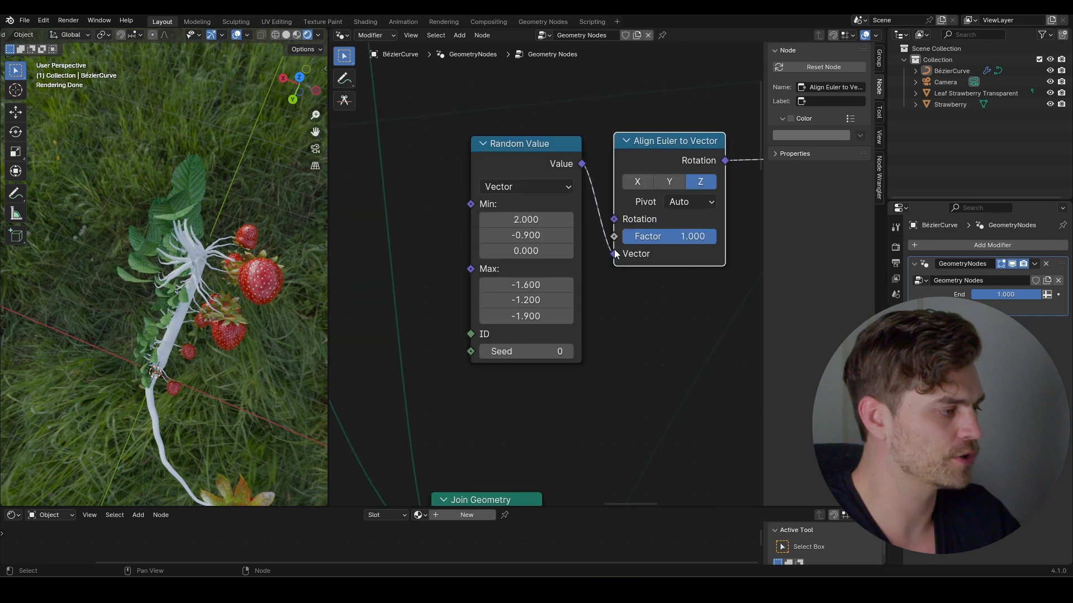
left_click_drag(614, 253, 619, 220)
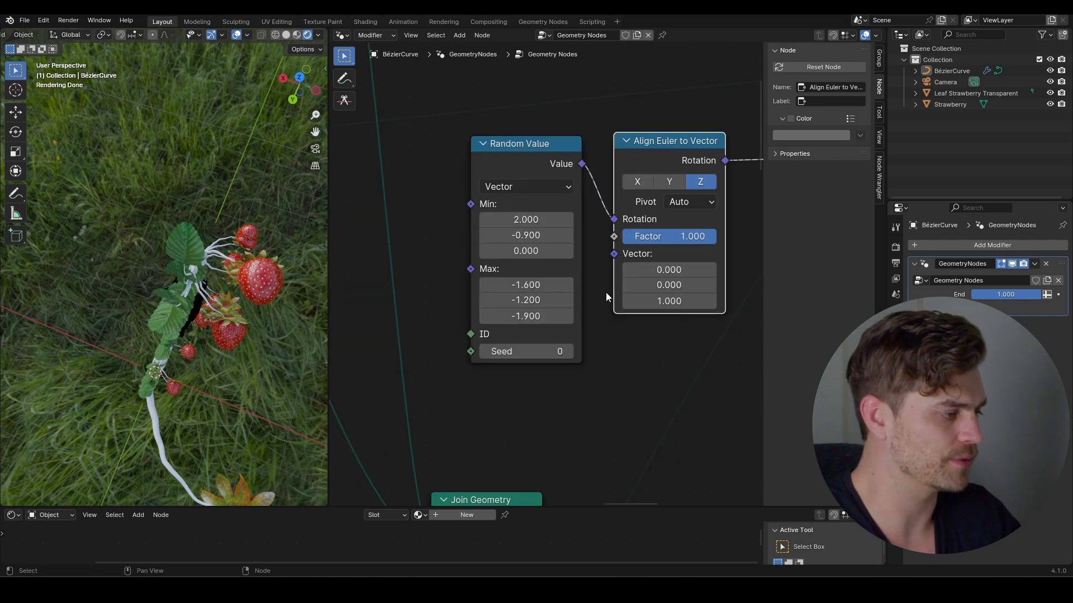
- Set the Align Euler vector's X and Y to 1.400 and -1.900, and the Random Value's Max X and Y to -2.700 and -1.110
left_click_drag(663, 285, 556, 284)
left_click_drag(669, 270, 747, 269)
mouse_move(525, 300)
left_mouse_down()
mouse_move(570, 300)
mouse_move(559, 300)
mouse_move(564, 285)
mouse_move(536, 284)
left_mouse_up()
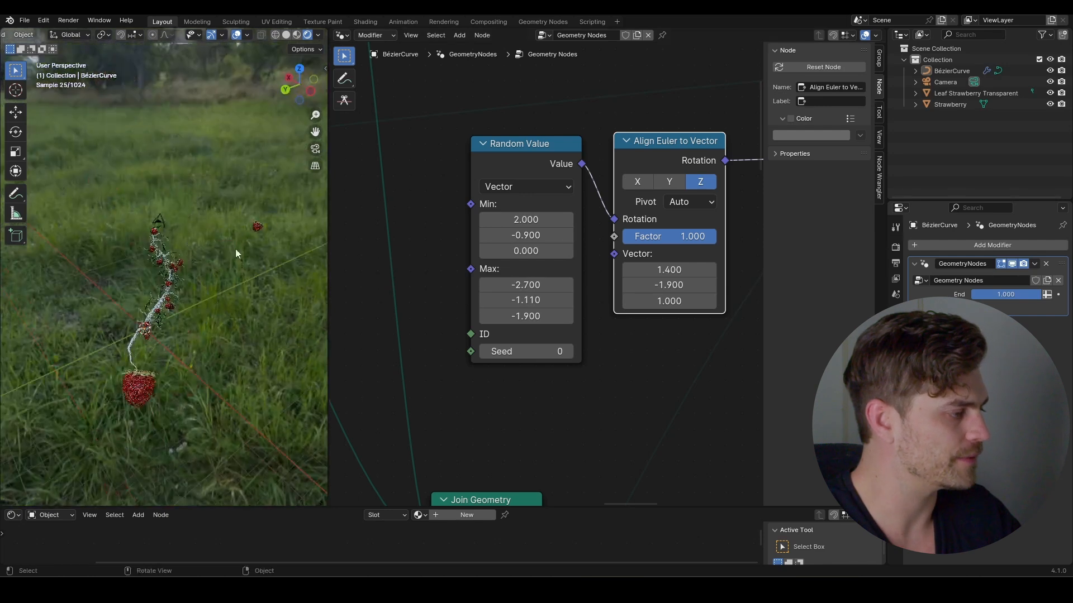
- Add a Set Material node and insert it after the main stem's Curve to Mesh node
scroll(498, 240, "down", 8)
scroll(498, 239, "down", 3)
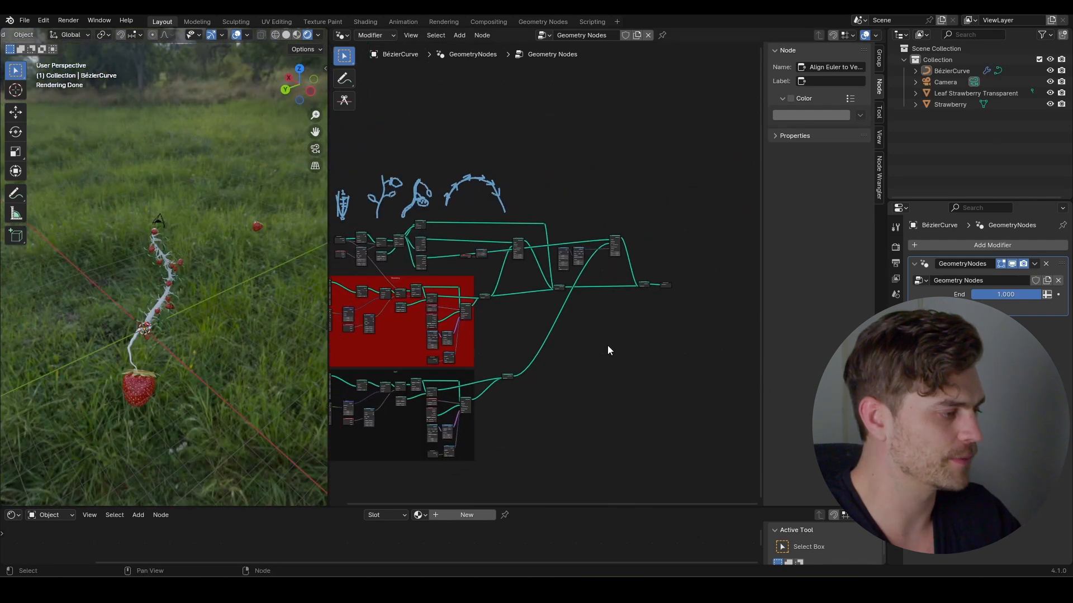
key("shift+a")
type("set mater")
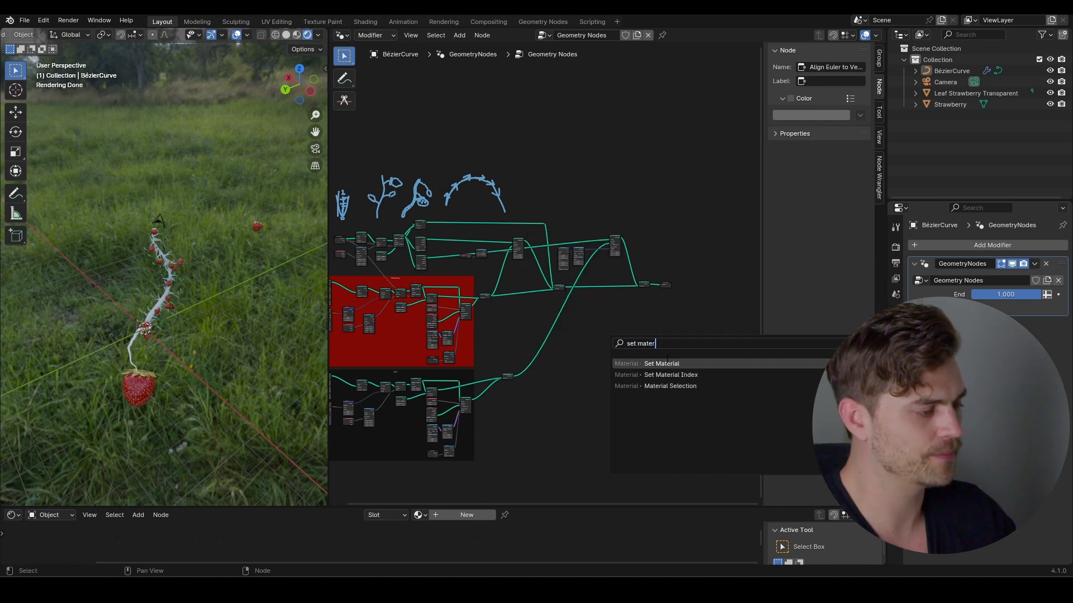
key("Return")
scroll(501, 271, "up", 4)
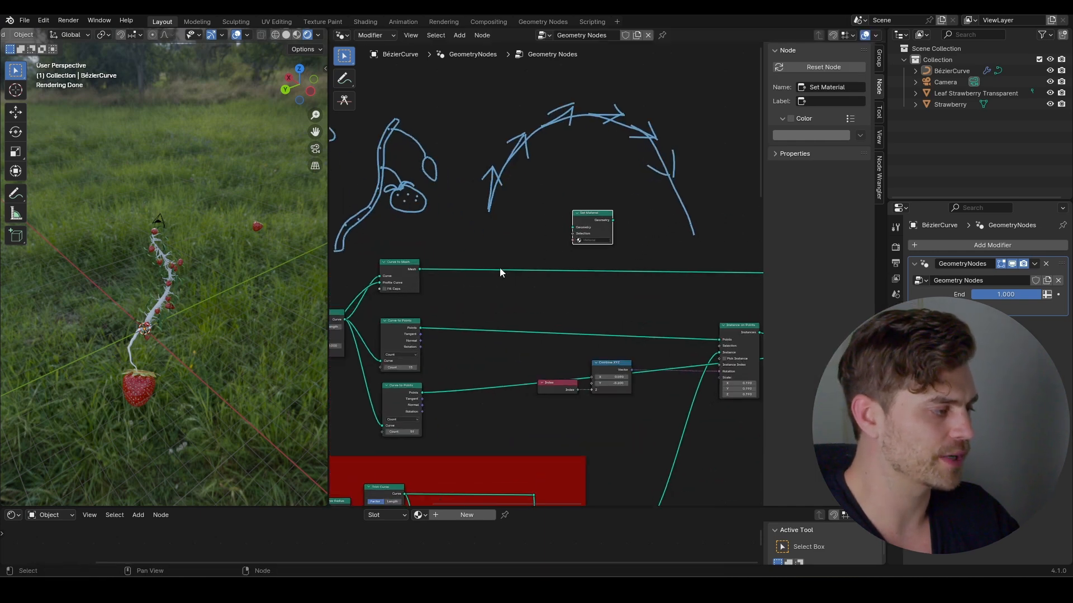
scroll(498, 250, "up", 3)
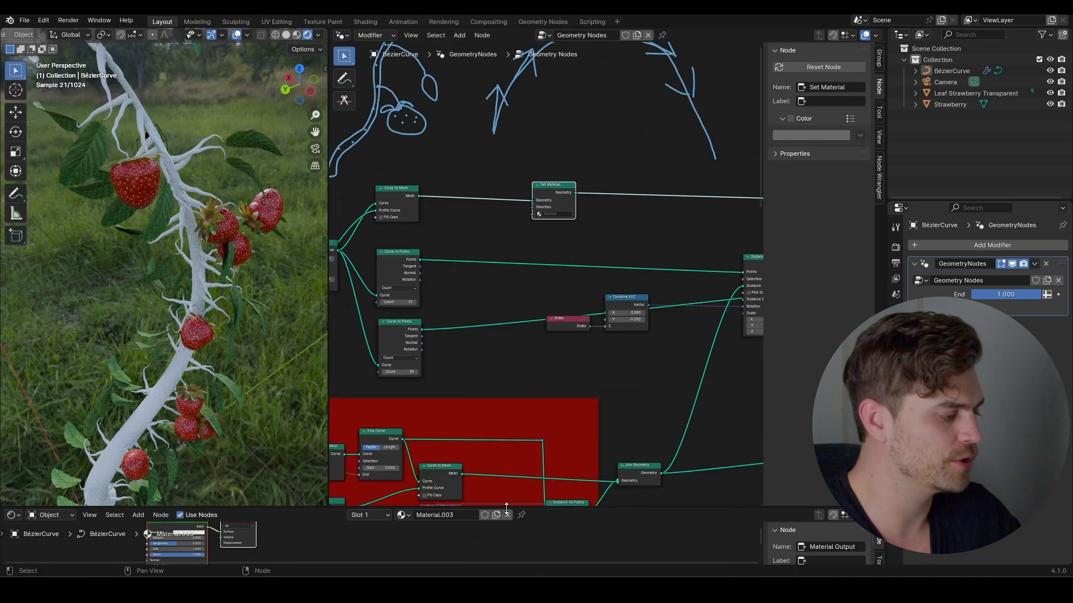
- Enlarge the shader editor to show the stem's material nodes and assign Material.003 in the Set Material node
left_click_drag(506, 507, 520, 229)
middle_click_drag(404, 363, 553, 397)
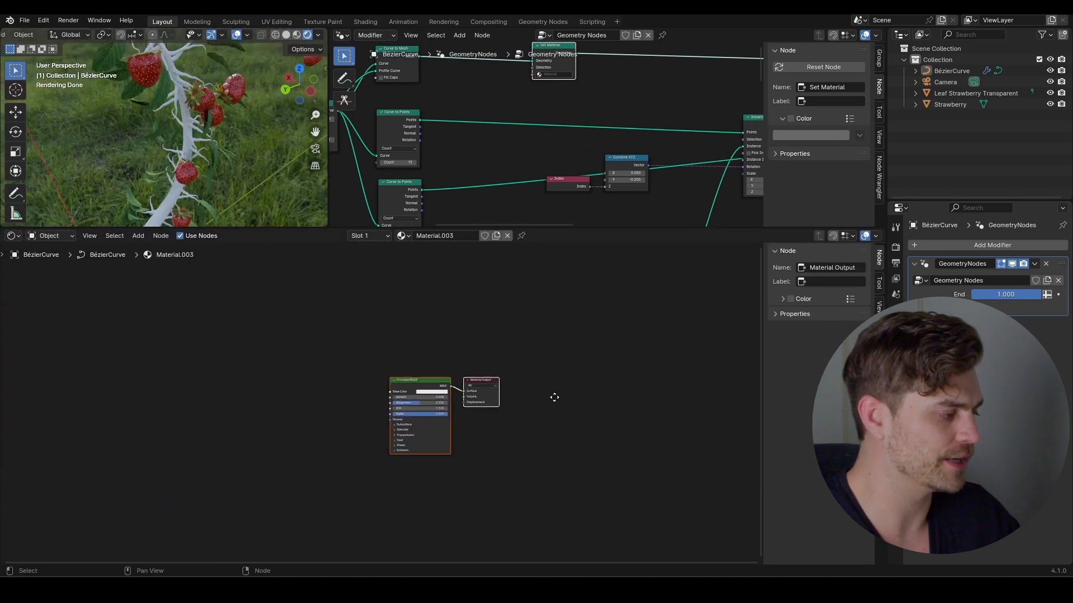
scroll(488, 390, "up", 2)
left_click(561, 127)
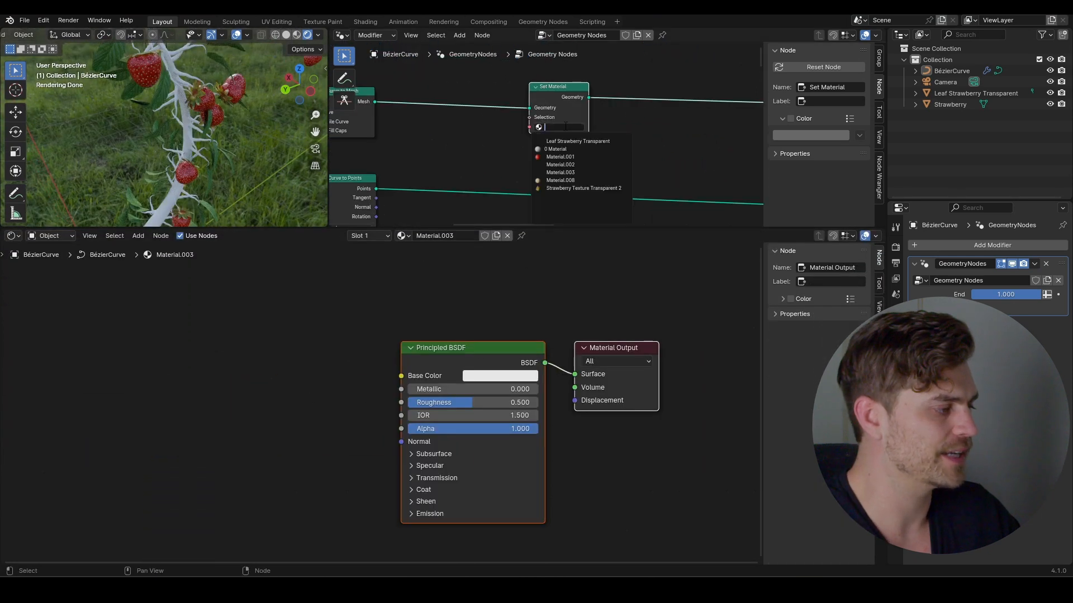
left_click(582, 172)
- Drive Material.003's Base Color with a Noise Texture through a Color Ramp, adding Texture Coordinate and Mapping nodes to the noise
scroll(365, 339, "down", 2)
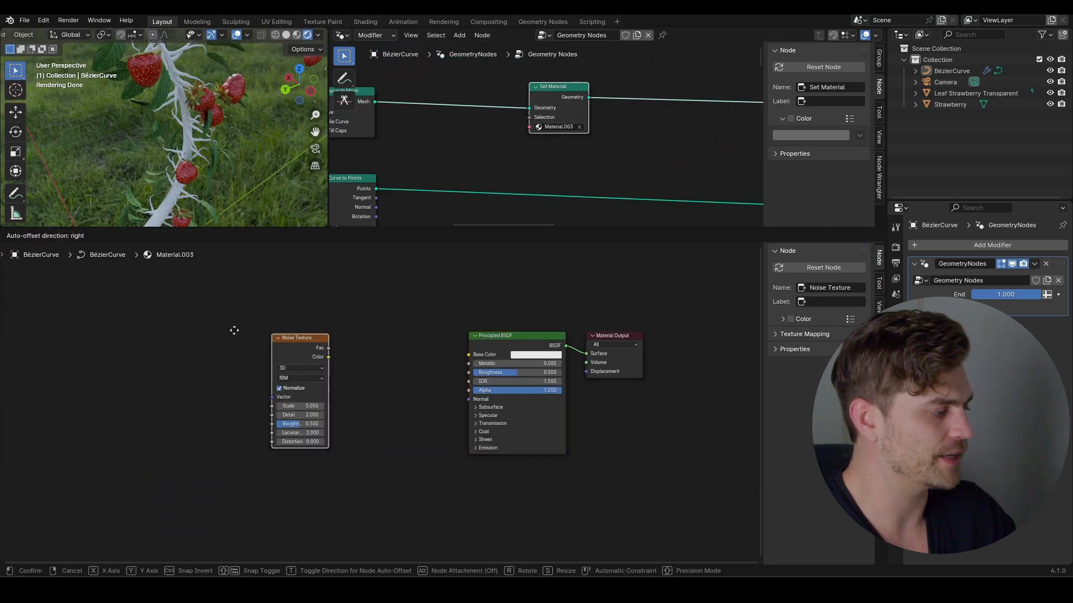
left_click(102, 322)
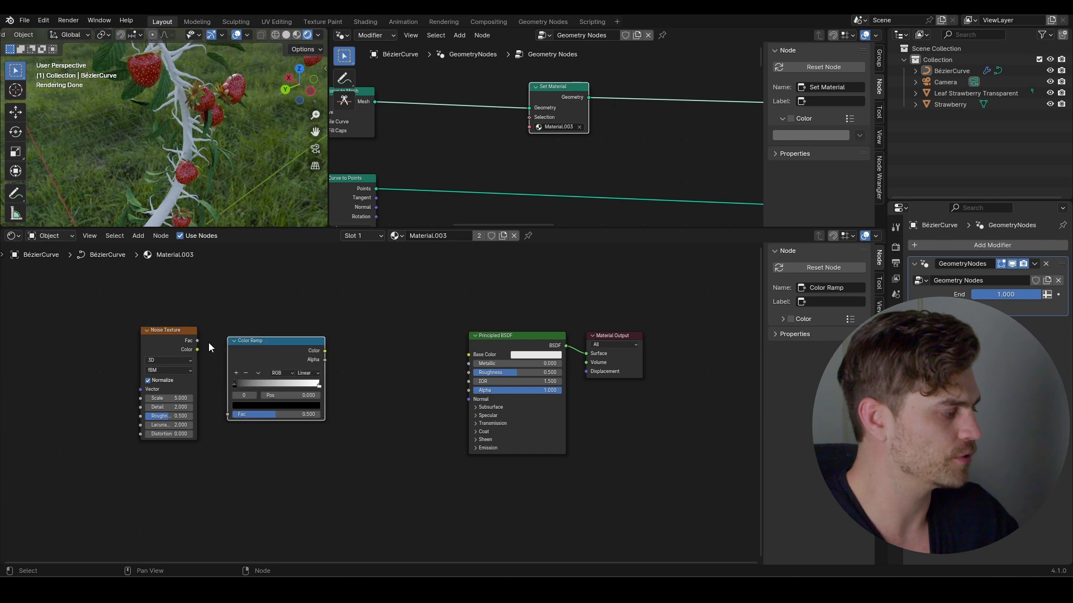
left_click(196, 340)
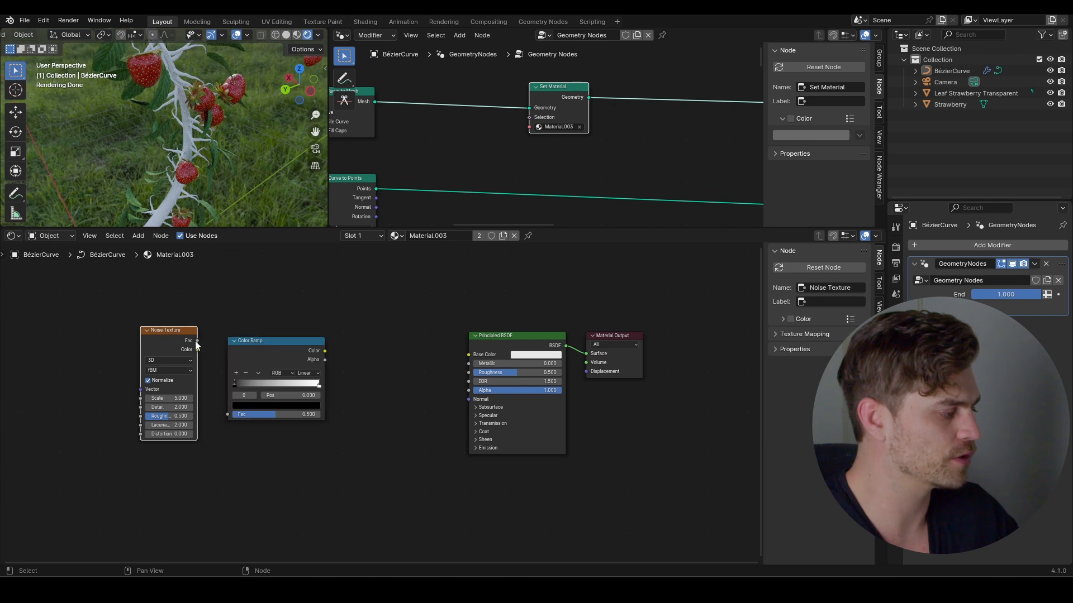
left_click_drag(196, 341, 227, 414)
key("ctrl+t")
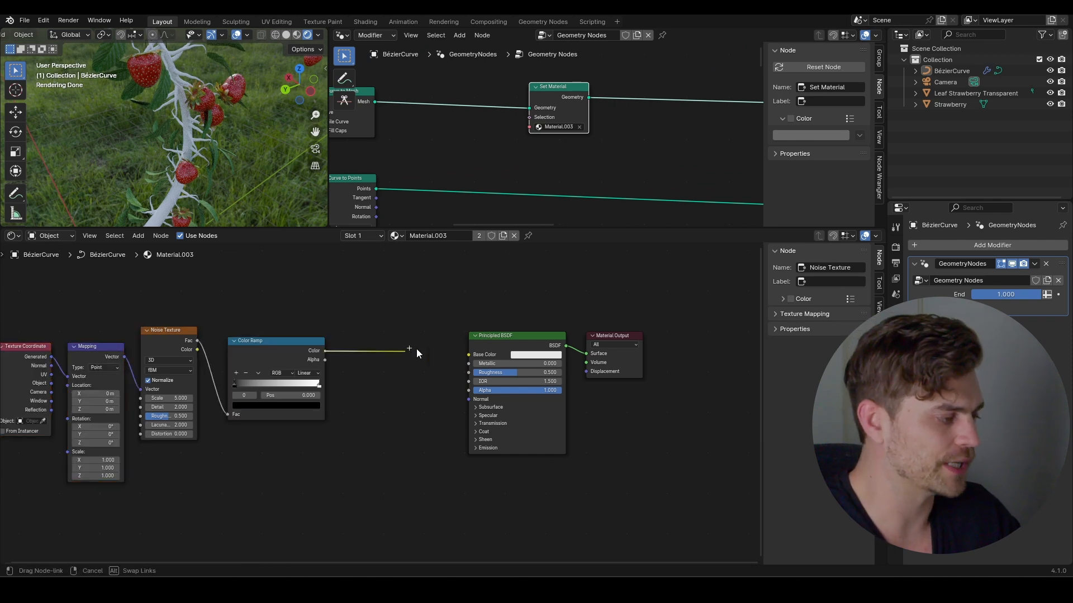
left_click_drag(416, 353, 469, 354)
scroll(366, 371, "up", 3)
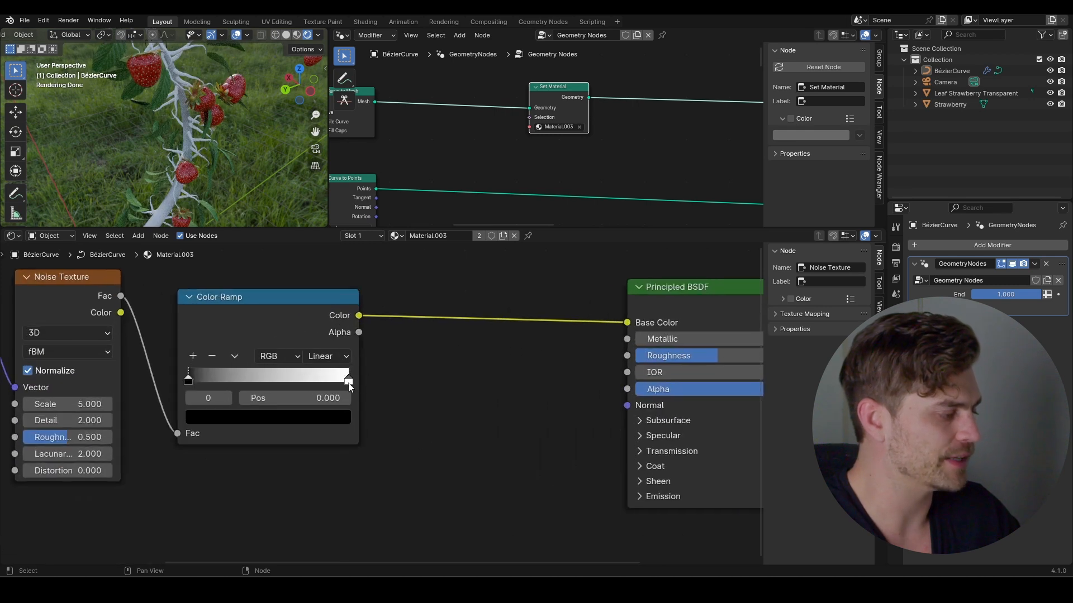
- Change the Color Ramp's white stop to a bright green, hex 3BFF52
left_click(349, 382)
left_click(268, 417)
left_click(216, 206)
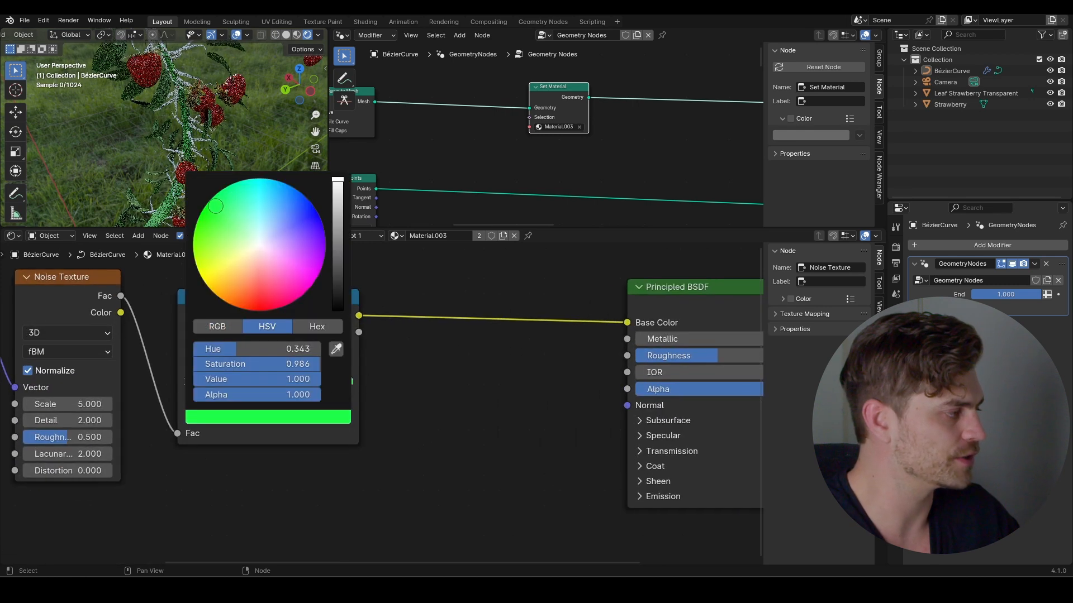
left_click_drag(216, 207, 218, 214)
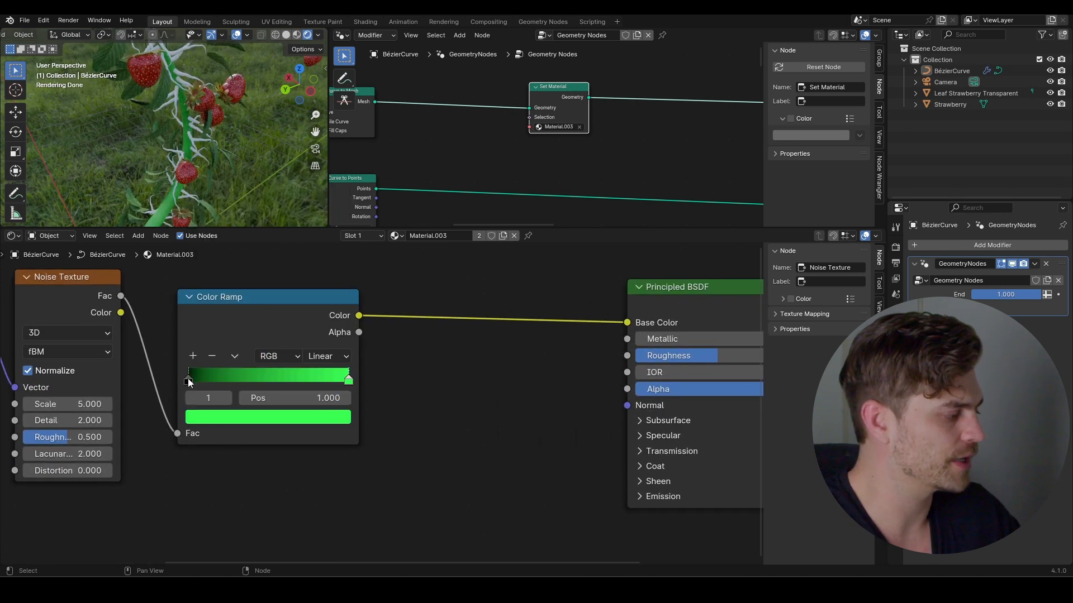
- Change the Color Ramp's black stop to a very dark green
left_click(188, 380)
left_click(246, 419)
left_click_drag(339, 308, 338, 276)
left_click(213, 214)
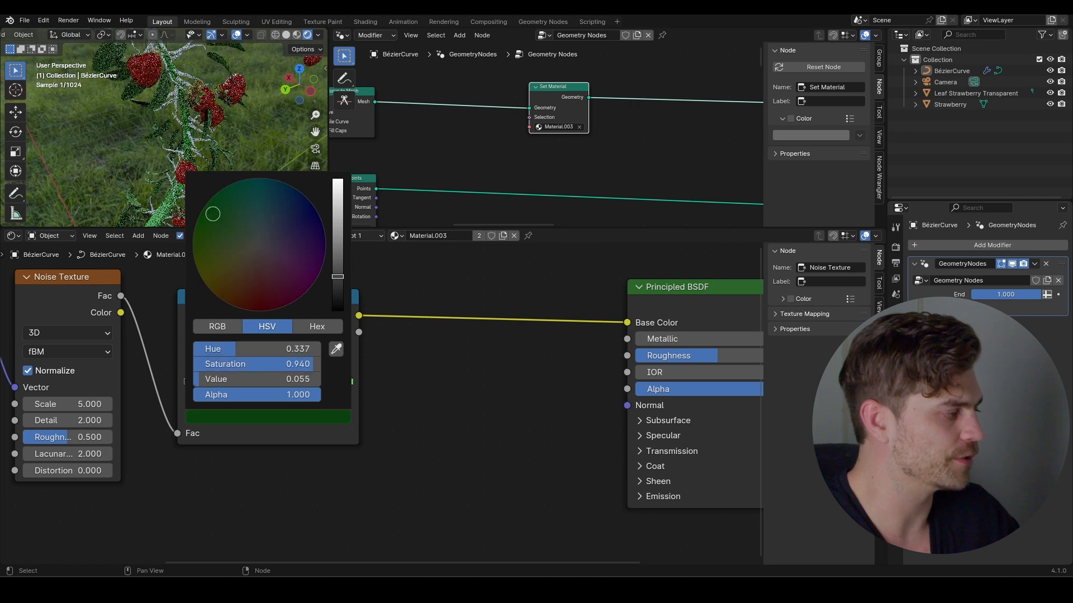
left_click_drag(213, 214, 199, 246)
left_click_drag(342, 282, 339, 291)
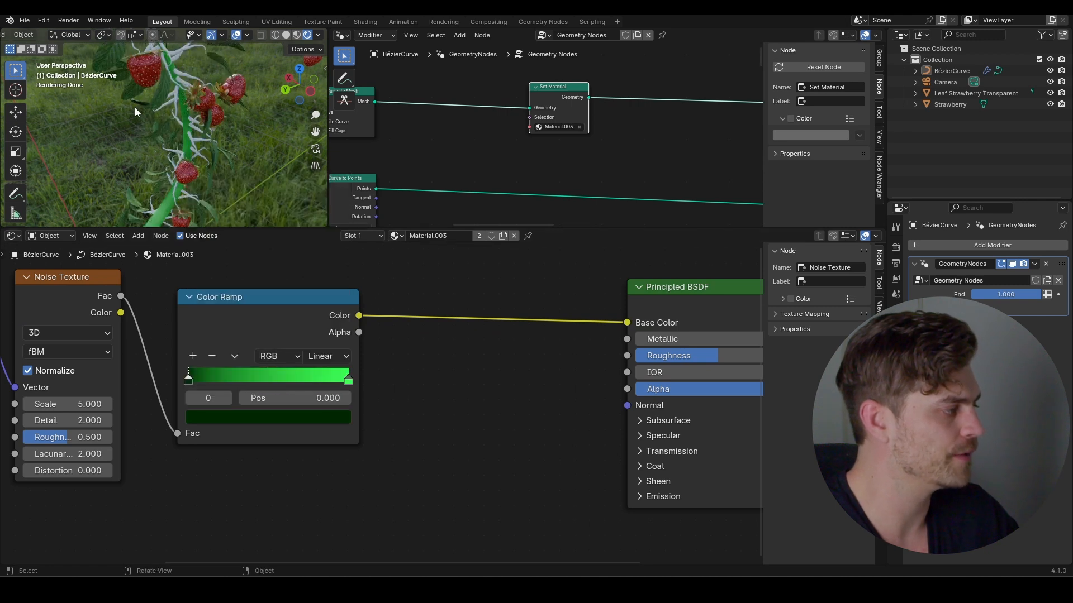
- Set the Noise Texture's Scale to 9.180, Detail to 15.000 and Roughness to 0.608
scroll(136, 108, "up", 5)
middle_click_drag(178, 116, 229, 172, "shift")
left_click_drag(288, 407, 285, 441)
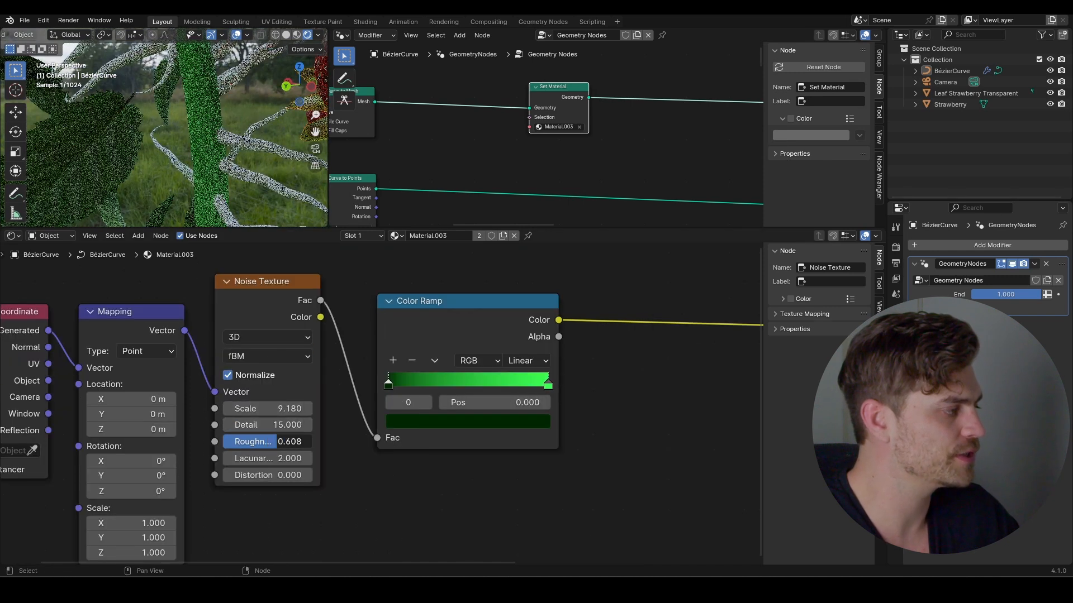
- Set the Mapping node's Y scale to 139.500 and feed its Vector from the Texture Coordinate's Normal output
middle_click_drag(191, 481, 212, 423)
left_click_drag(151, 465, 195, 480)
key("ctrl+z")
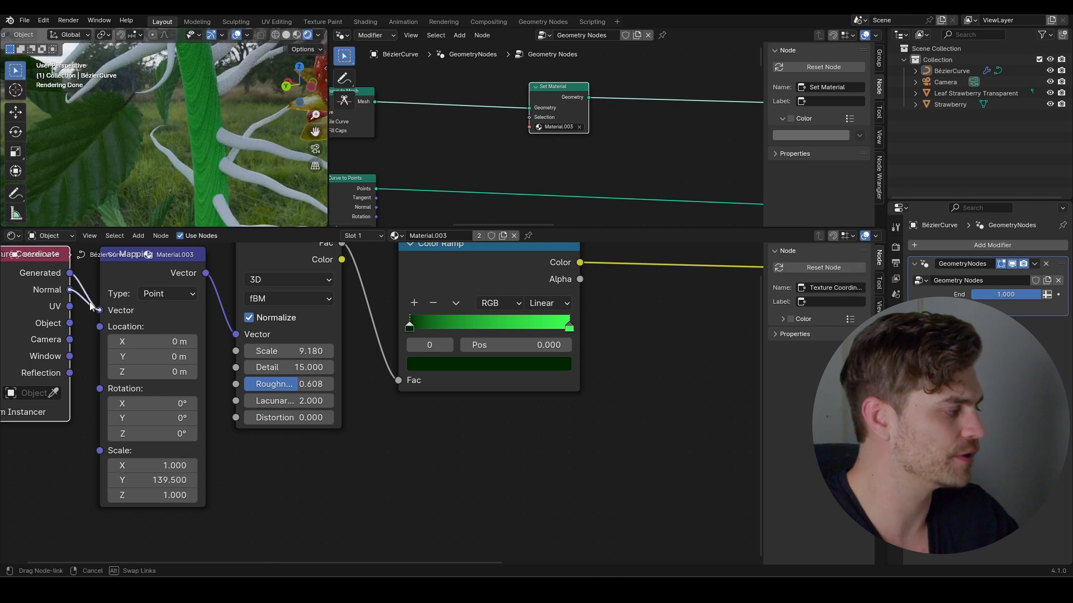
left_click_drag(91, 305, 100, 308)
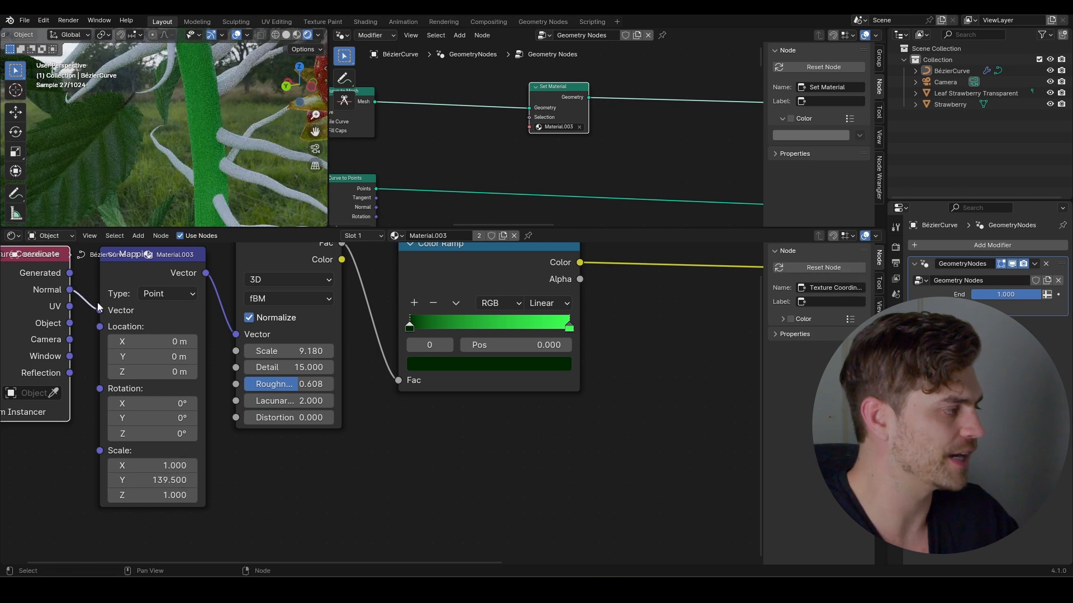
- Move the Color Ramp's dark stop to position 0.286 and its light stop to 0.732
middle_click_drag(231, 145, 158, 163, "shift")
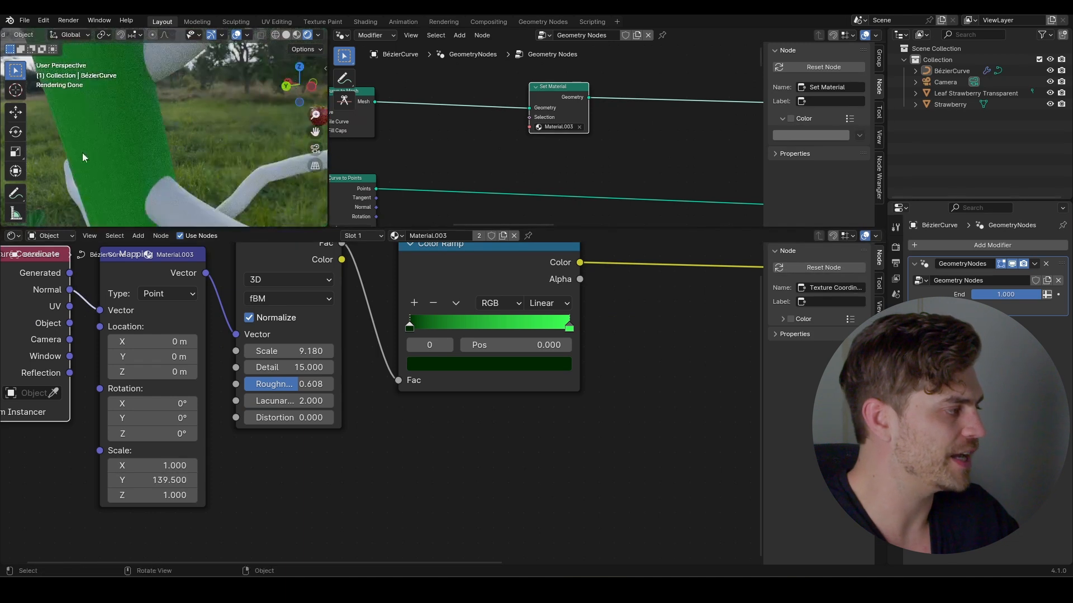
left_click_drag(413, 324, 455, 324)
left_click_drag(570, 327, 526, 330)
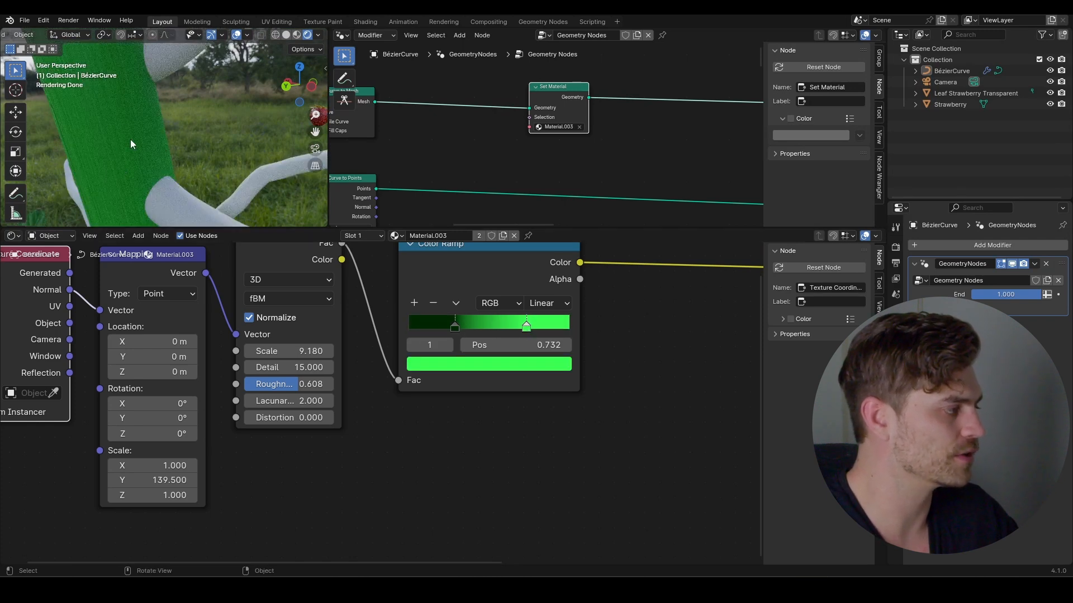
scroll(143, 152, "down", 5)
middle_click_drag(142, 152, 165, 163)
scroll(161, 195, "down", 4)
- Make room before the Material Output and insert an Add Shader node between it and the Principled BSDF
middle_click_drag(676, 293, 344, 277)
scroll(343, 277, "down", 5)
middle_click_drag(594, 285, 330, 325)
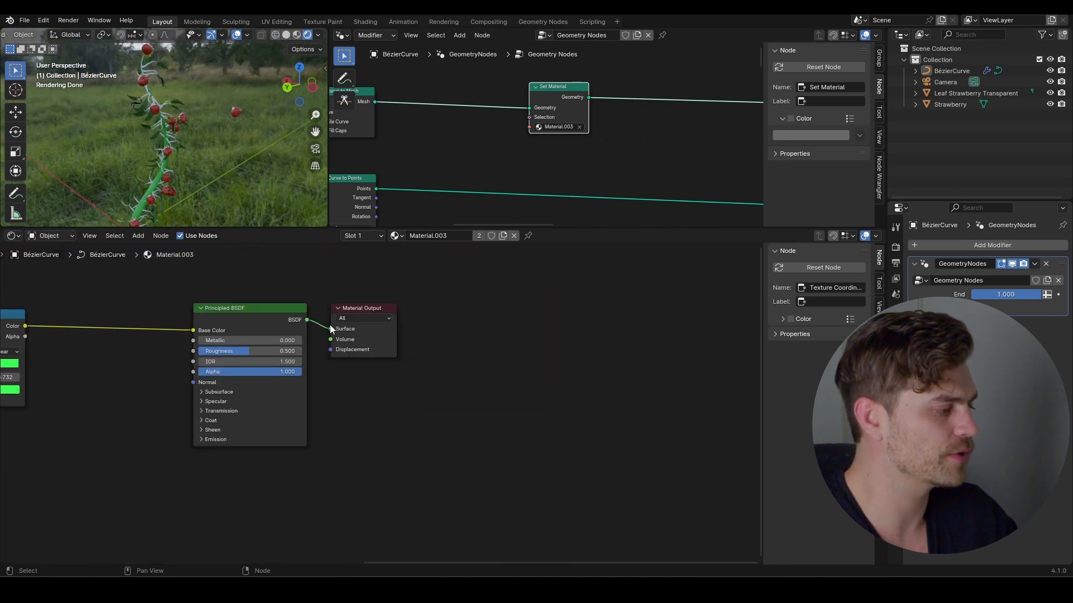
left_click_drag(367, 309, 607, 301)
key("shift+a")
type("add")
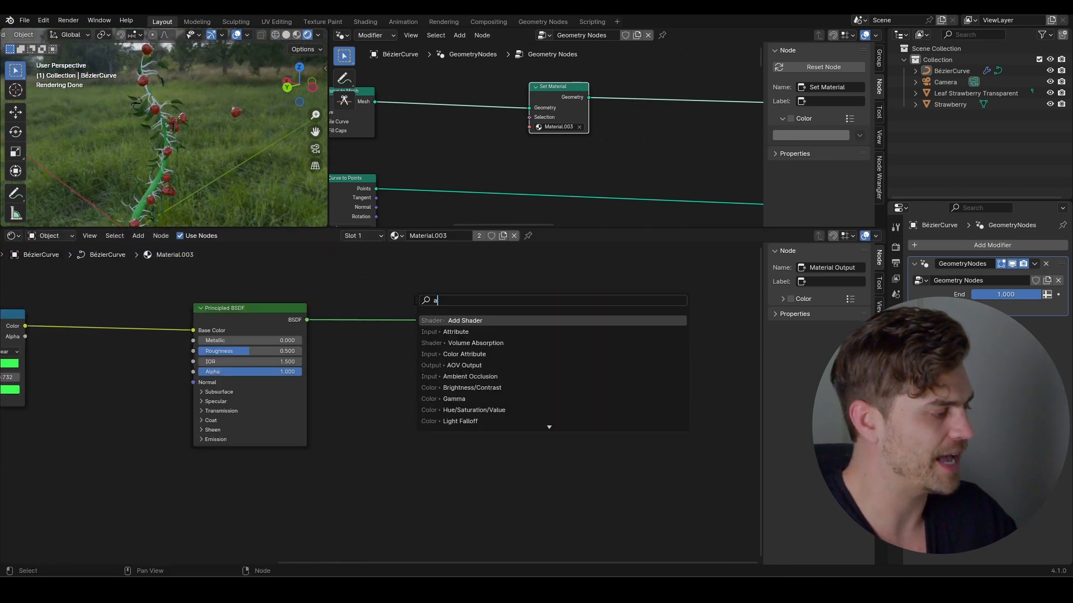
key("Return")
left_click(466, 310)
- Add a Translucent BSDF as the Add Shader's second input and drive its Color from the Color Ramp
key("shift+a")
type("t")
key("Return")
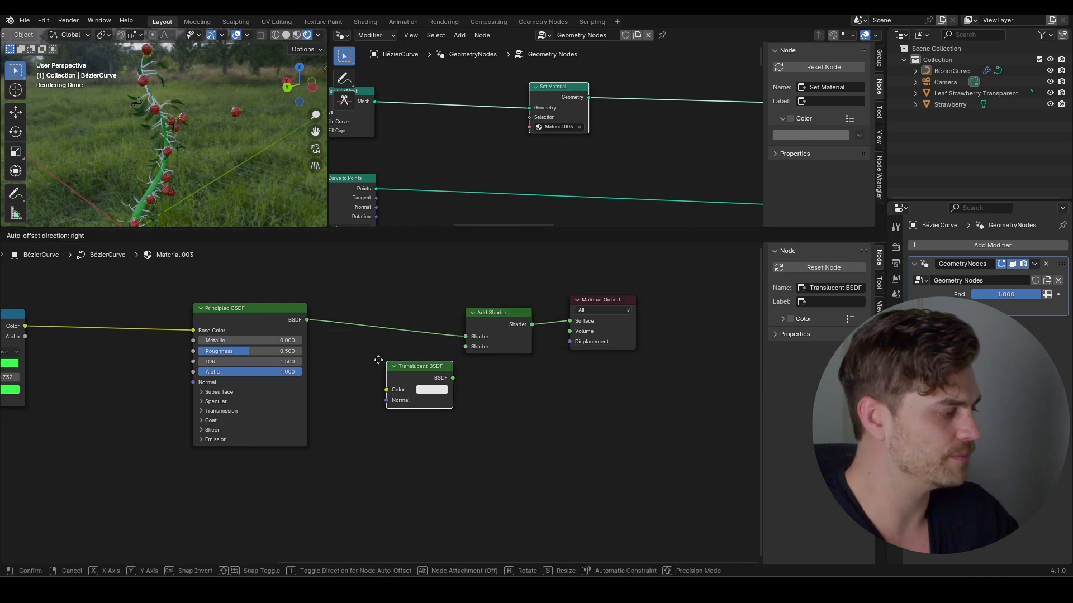
left_click(400, 376)
middle_click_drag(357, 359, 493, 360)
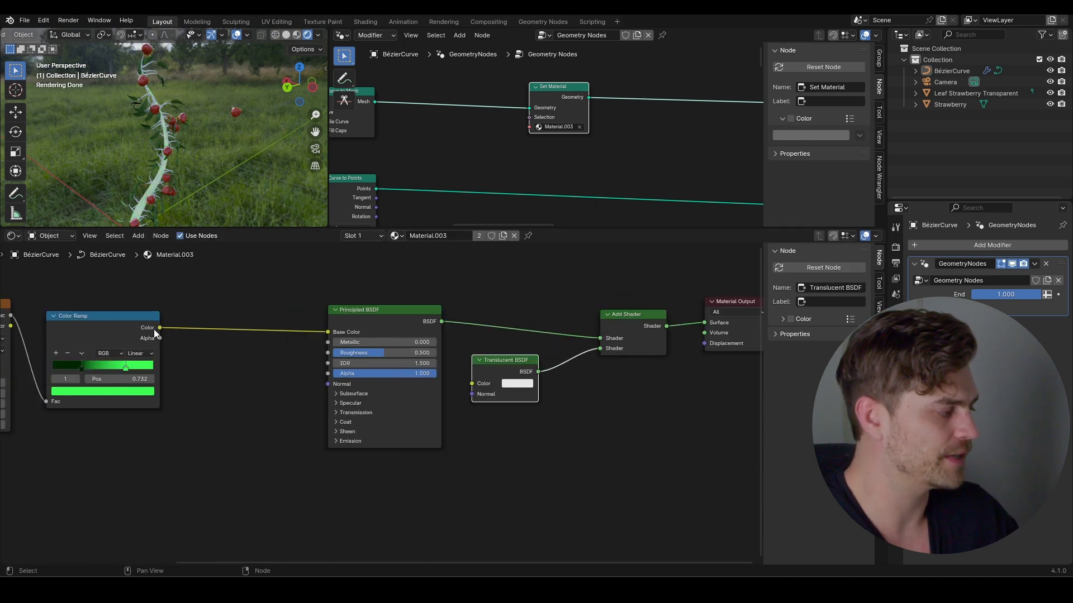
left_click_drag(159, 327, 400, 353)
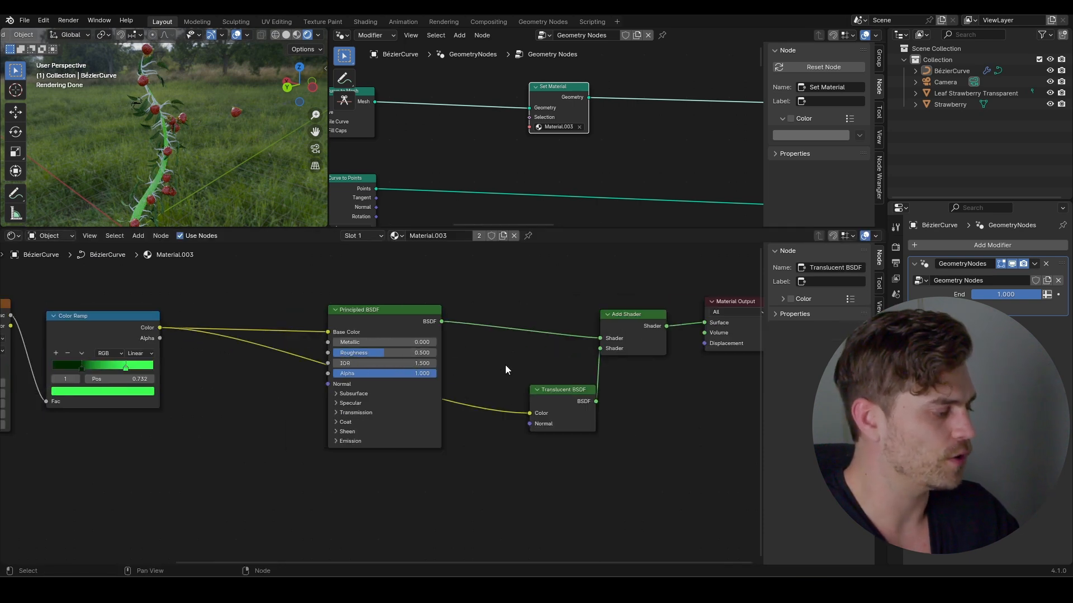
- Insert a Hue/Saturation/Value node before the Translucent BSDF's Color, with Saturation 0.600 and Value 1.250
key("shift+a")
type("hue")
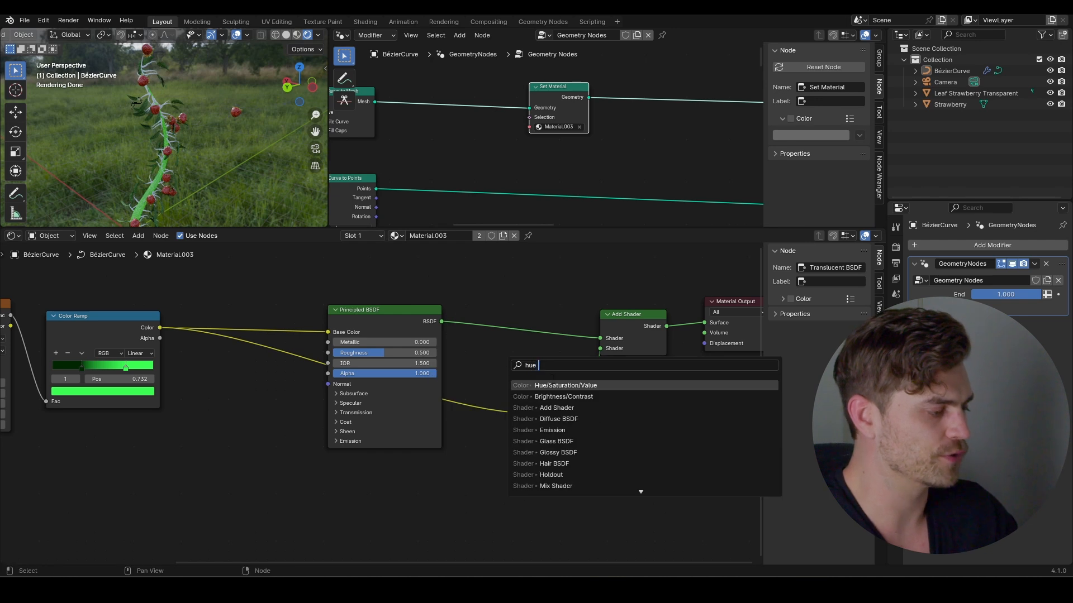
left_click(553, 385)
left_click(425, 384)
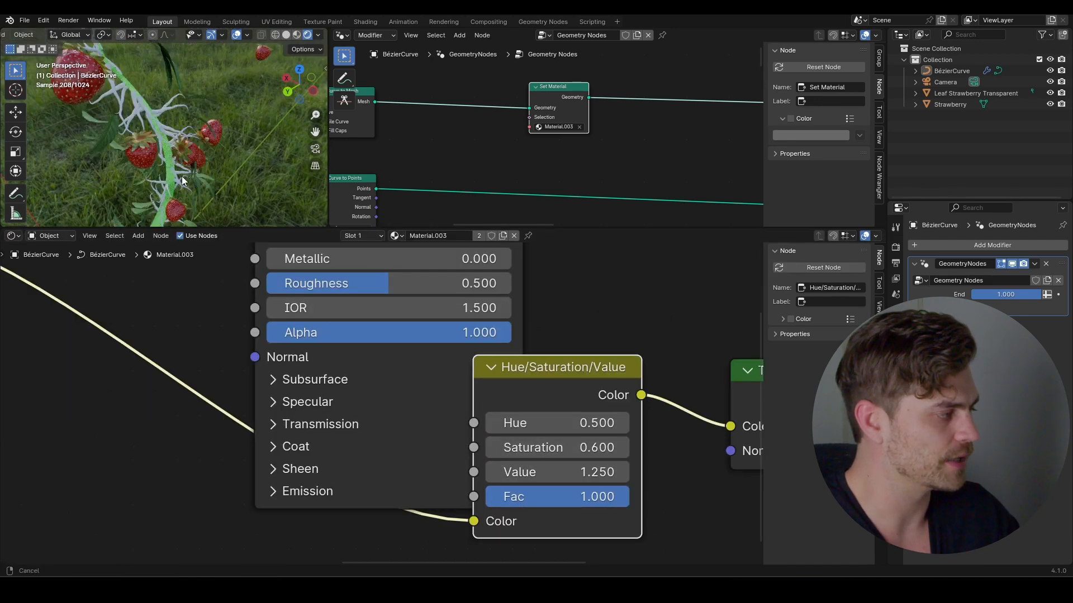
scroll(182, 176, "up", 6)
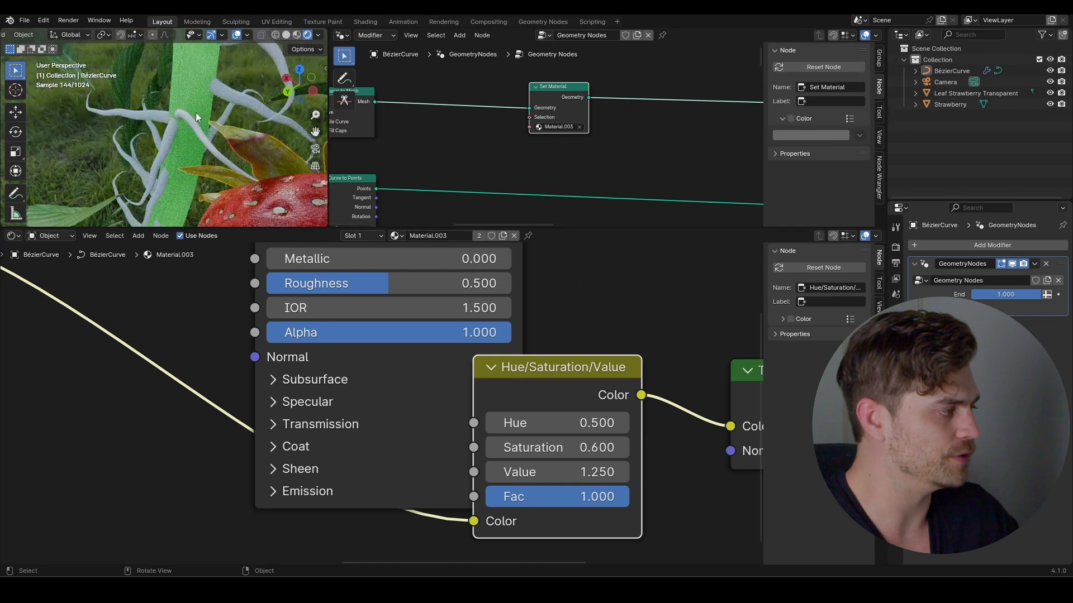
scroll(195, 139, "up", 3)
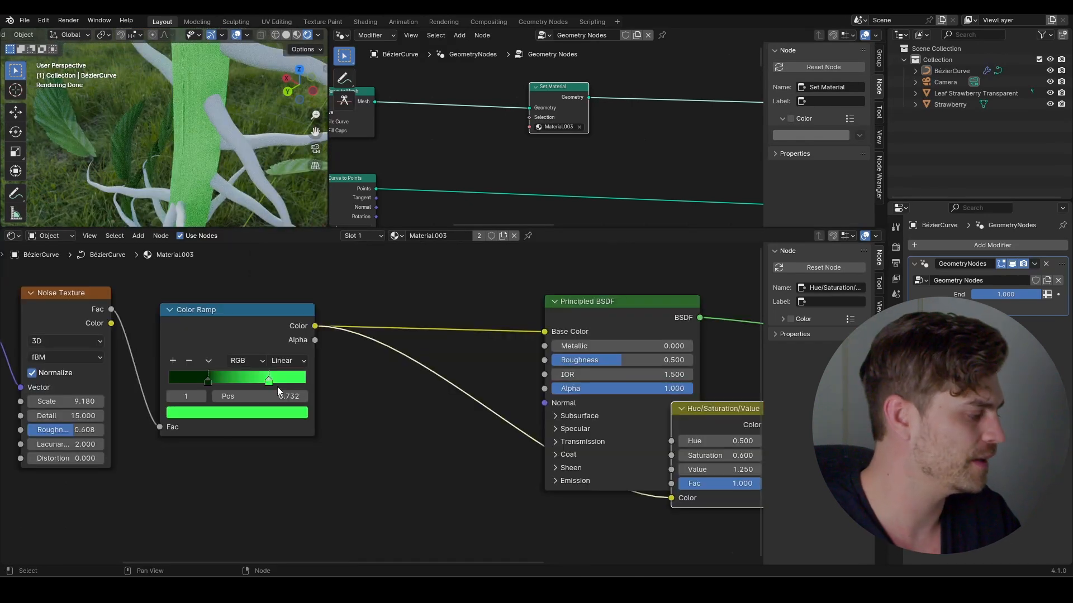
- Recolor the Color Ramp's light stop yellow-green and its dark stop a deep green using hex codes
left_click(268, 412)
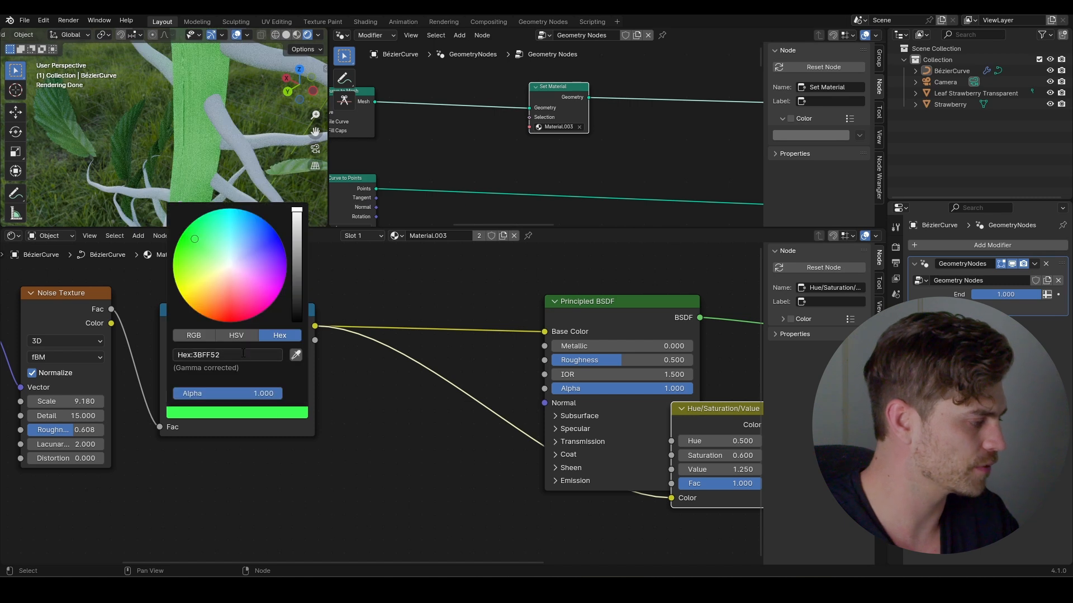
left_click(242, 354)
type("B")
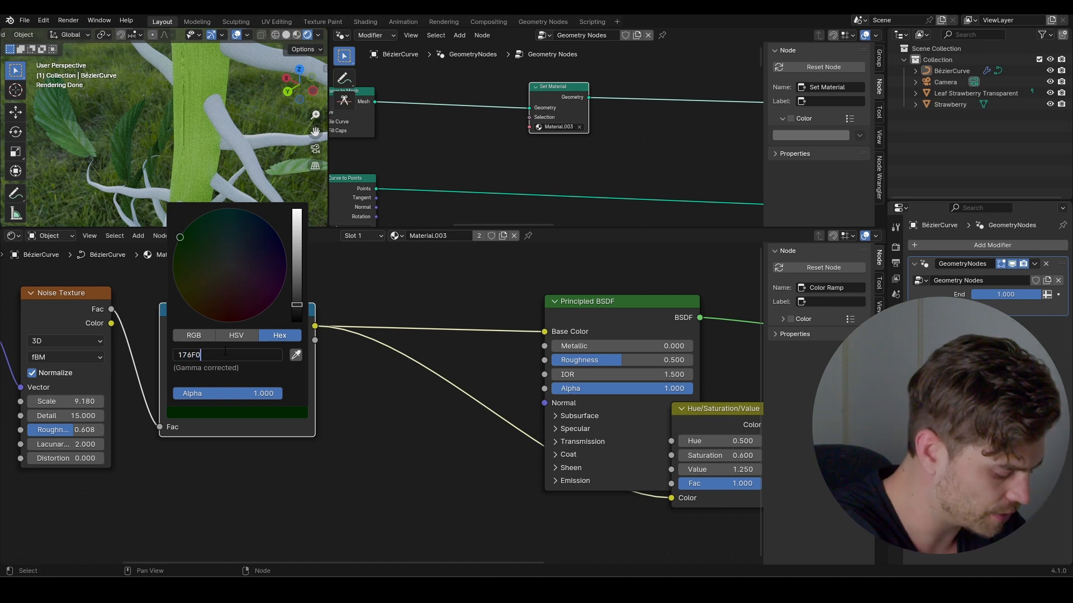
key("Return")
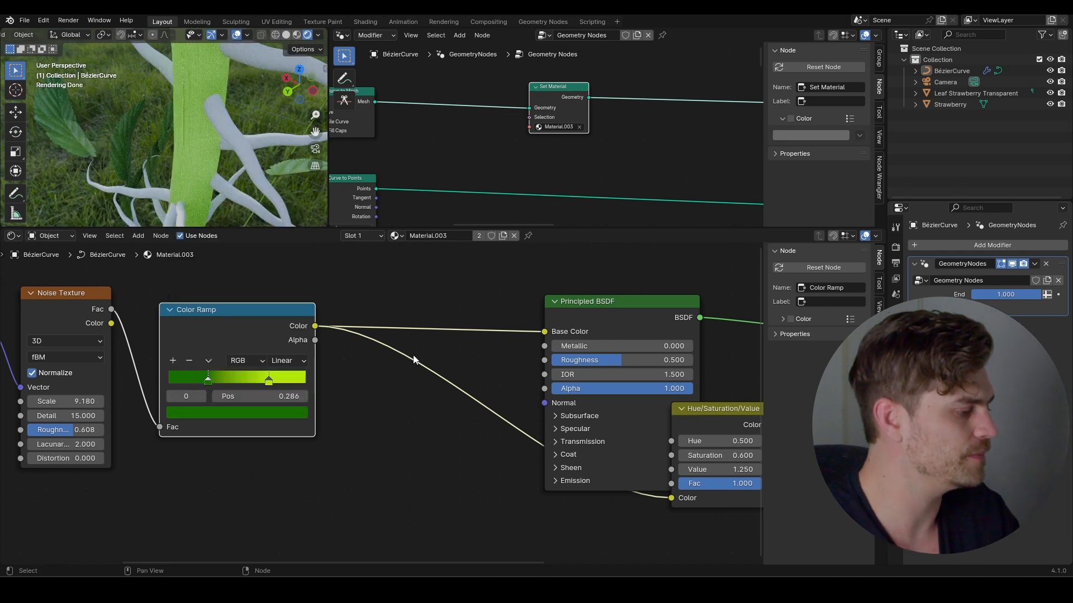
- Set the Hue/Saturation/Value node's Value to 0.500, Saturation to 2.000 and Hue to 0.440
scroll(413, 355, "down", 2)
scroll(593, 411, "up", 4)
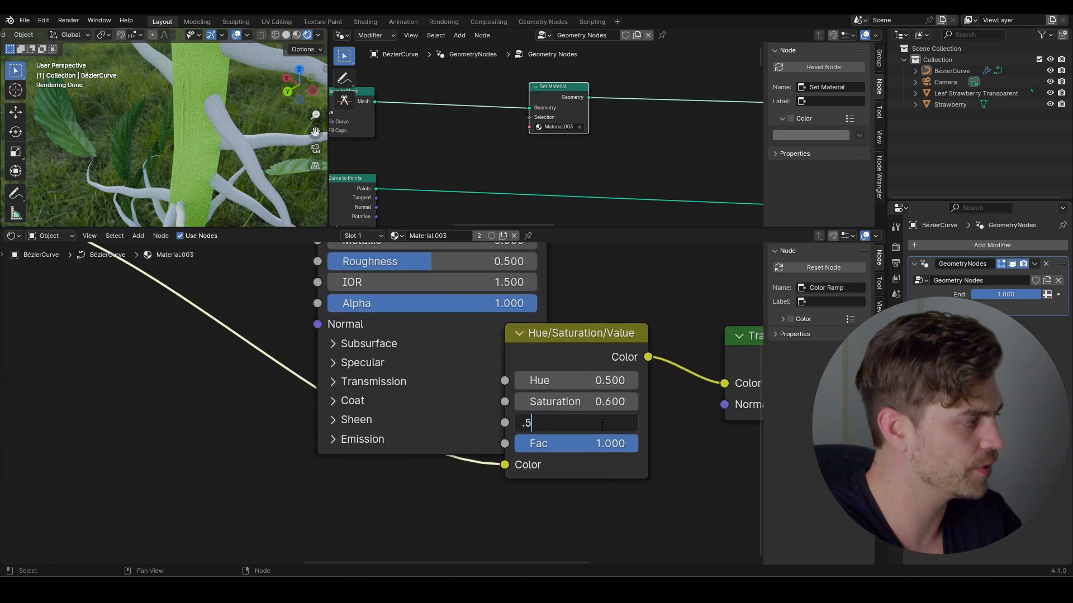
key("Return")
double_click(611, 398)
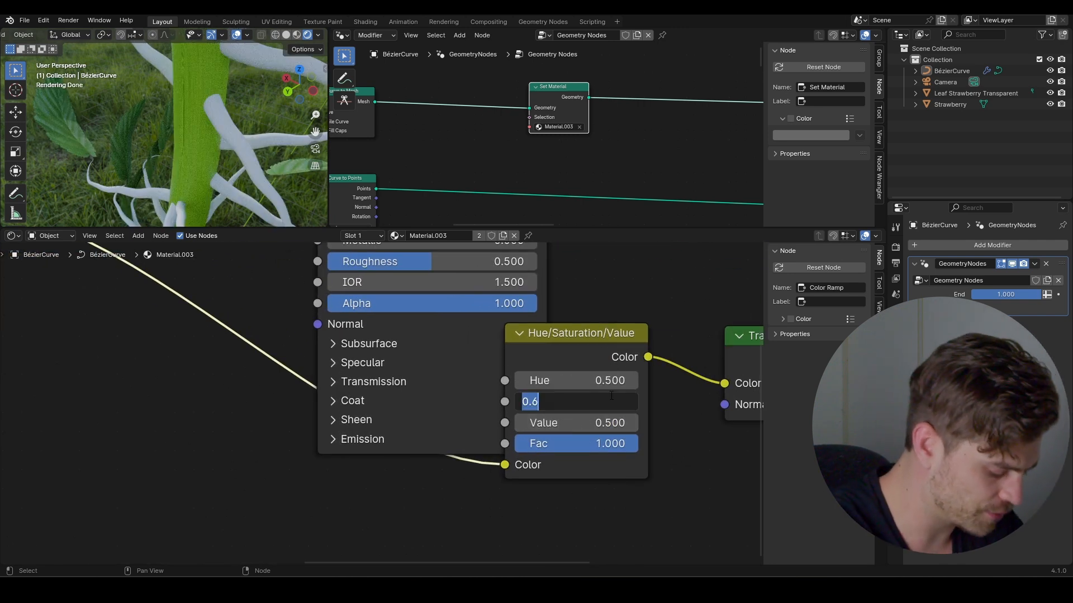
type("2")
key("Return")
double_click(610, 380)
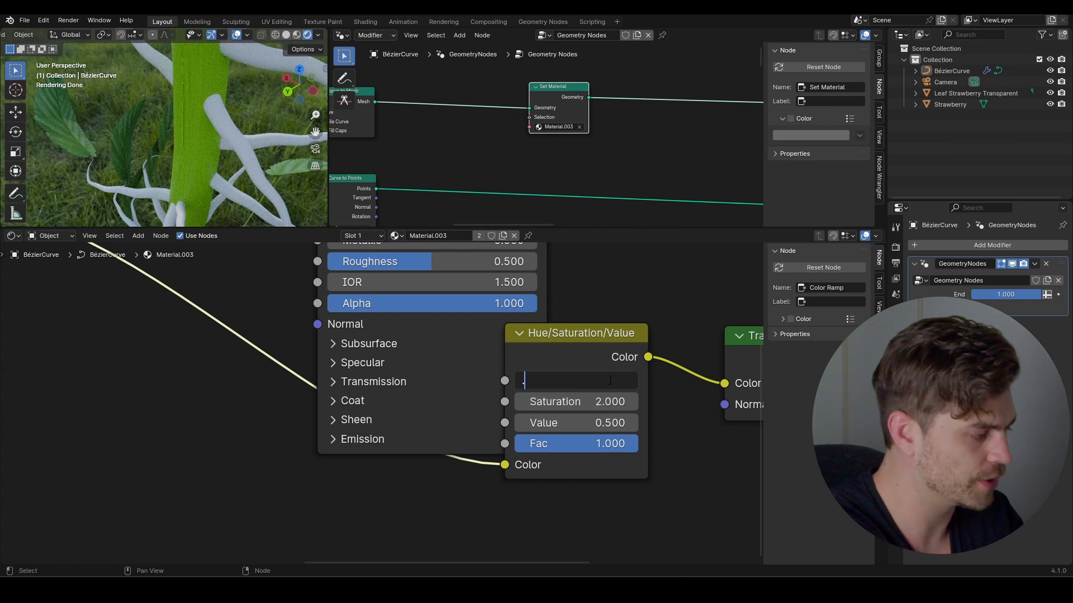
- Set the Mapping node's Y scale to 39.200 and the Noise Texture's Scale to 5.000
scroll(609, 380, "down", 3)
scroll(458, 362, "up", 3)
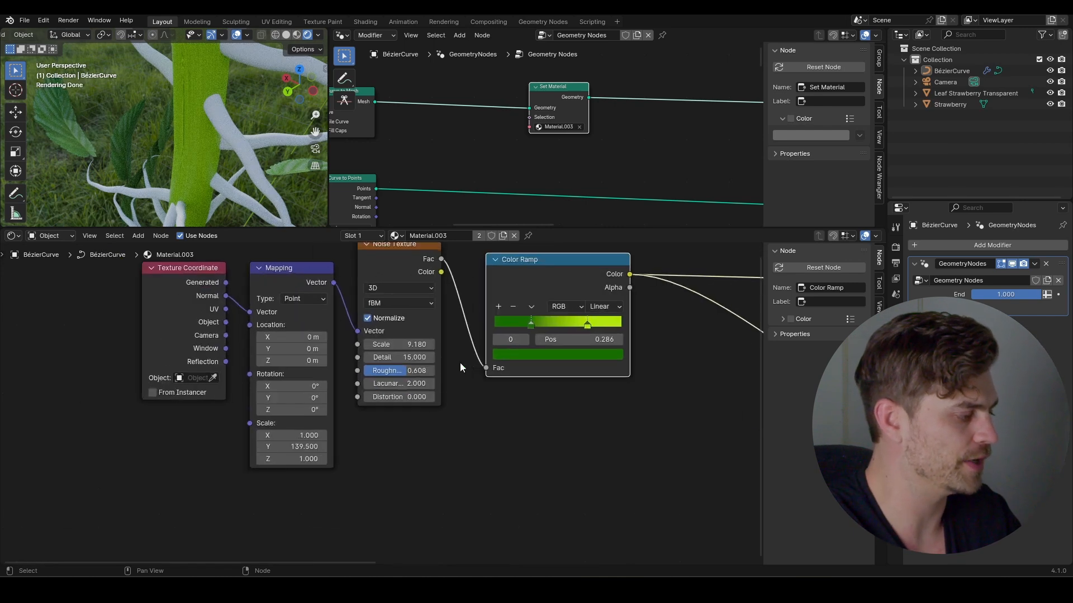
left_click_drag(258, 462, 218, 463)
scroll(229, 132, "down", 5)
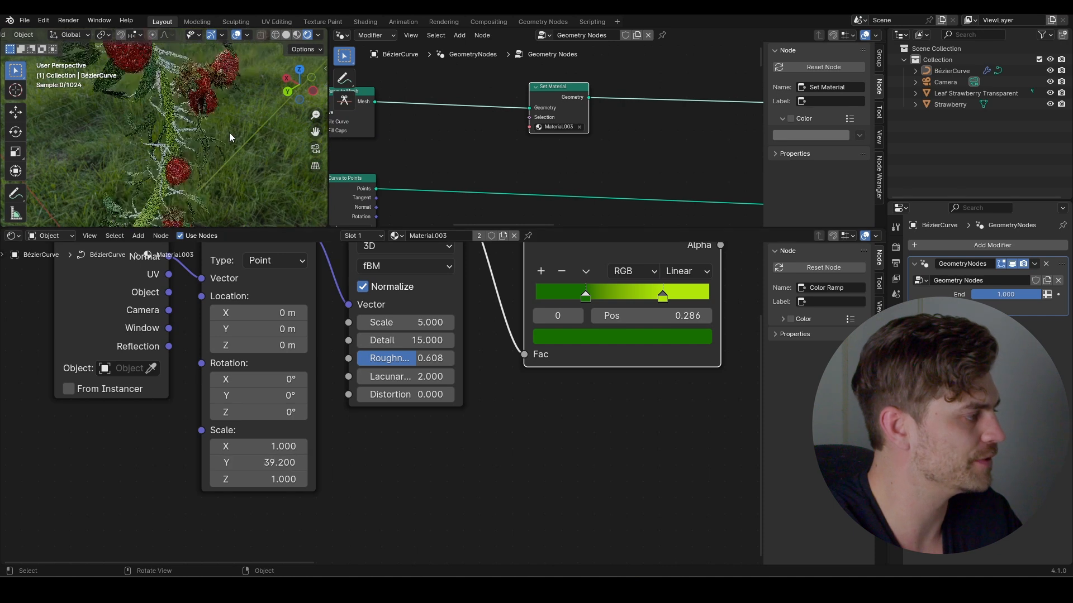
- Duplicate the Noise Texture below the original and connect it through a new Color Ramp to the Principled BSDF's Roughness
middle_click_drag(716, 290, 709, 310)
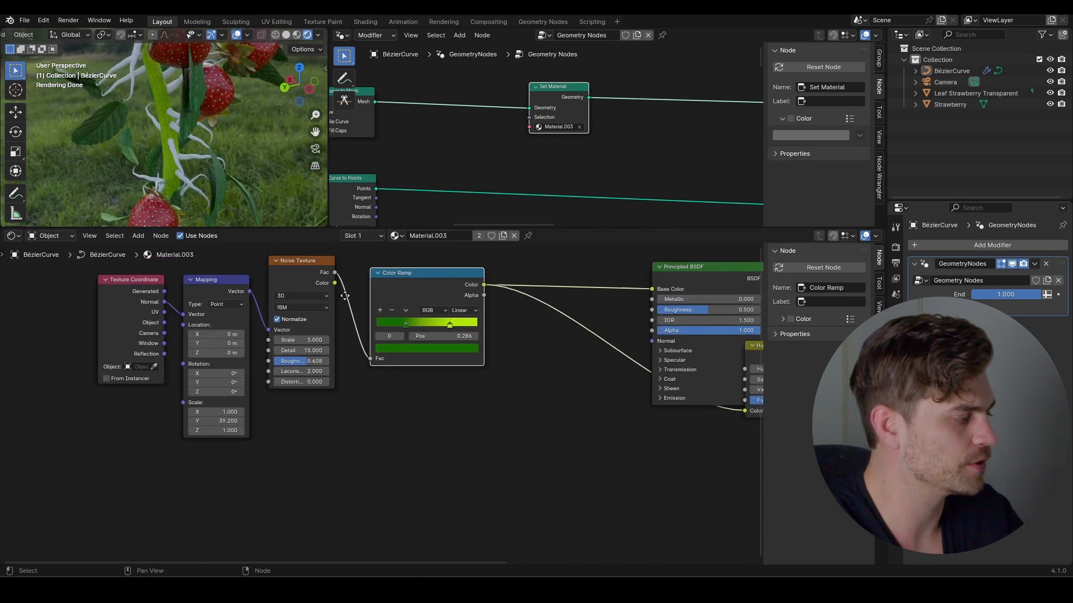
left_click(304, 272)
key("shift+d")
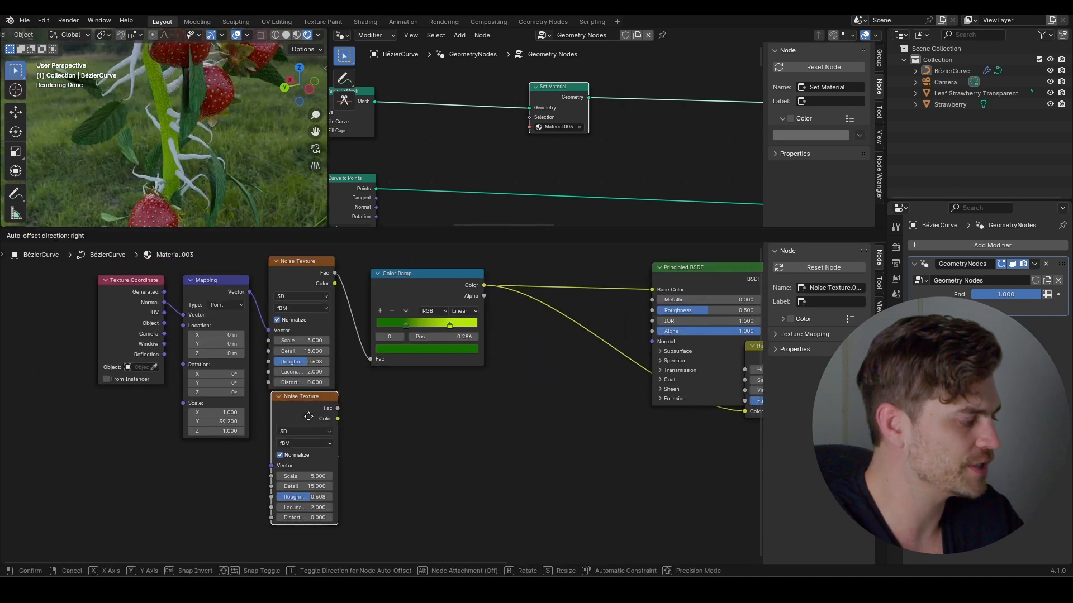
left_click(309, 424)
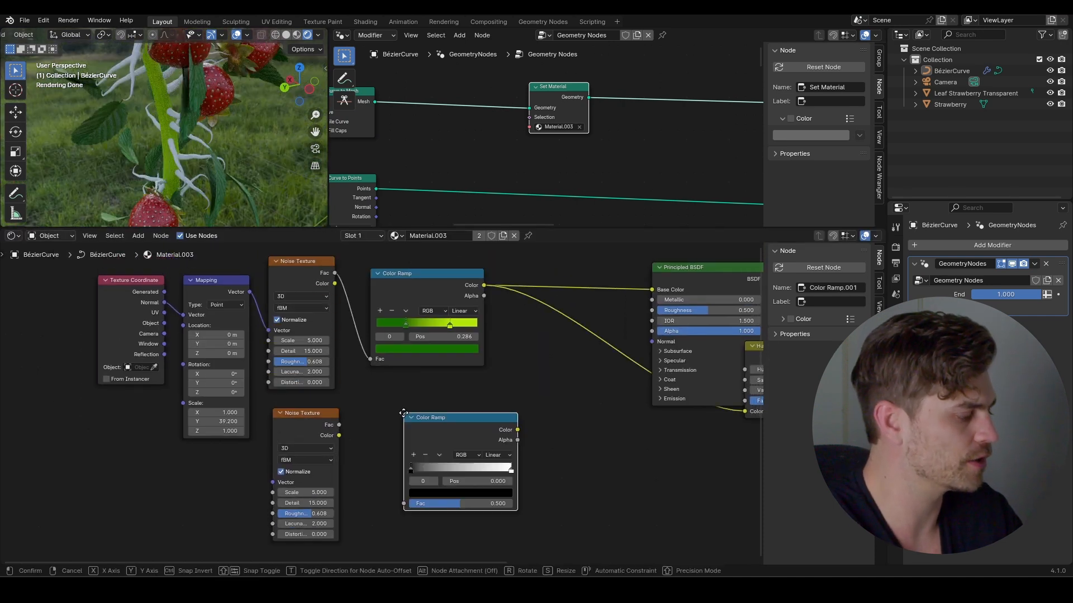
left_click(403, 416)
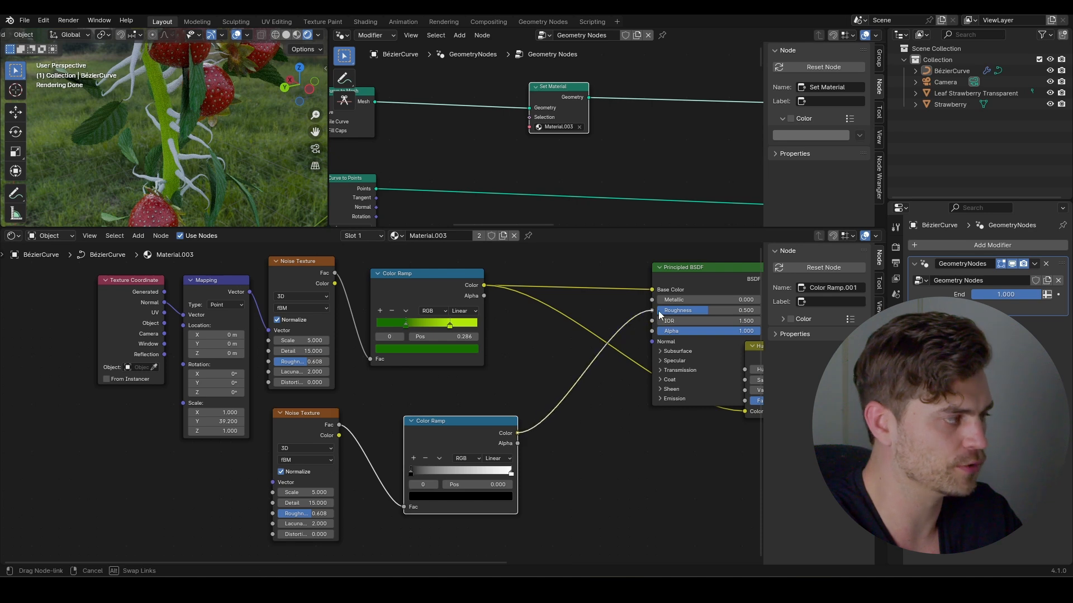
left_click_drag(658, 310, 653, 311)
- Lighten the black stop of the roughness Color Ramp to gray, hex 8C8C8C
scroll(368, 425, "up", 2)
left_click(482, 537)
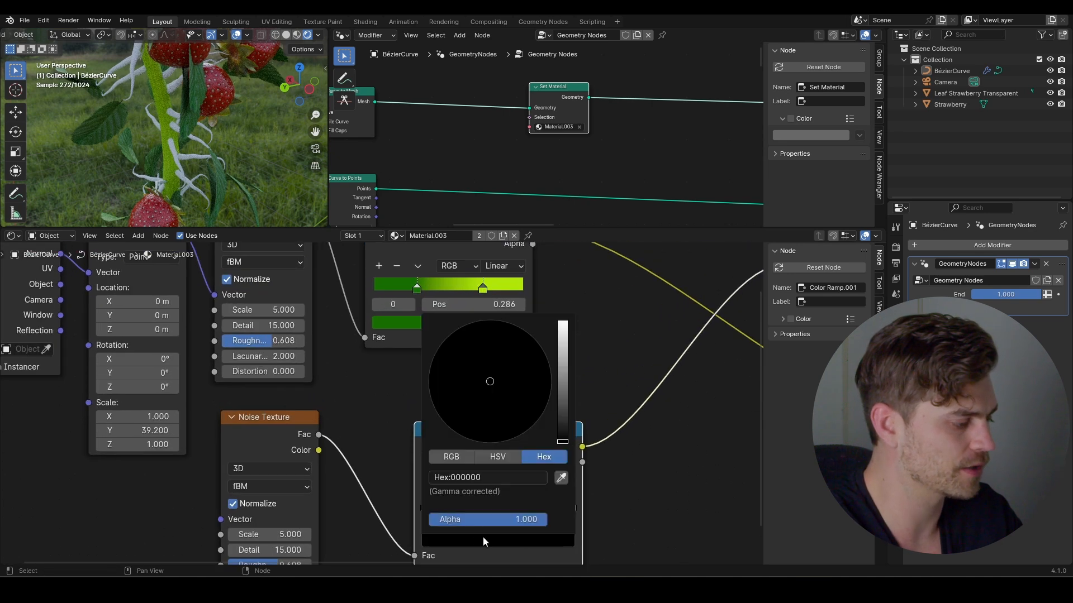
left_click_drag(566, 441, 562, 375)
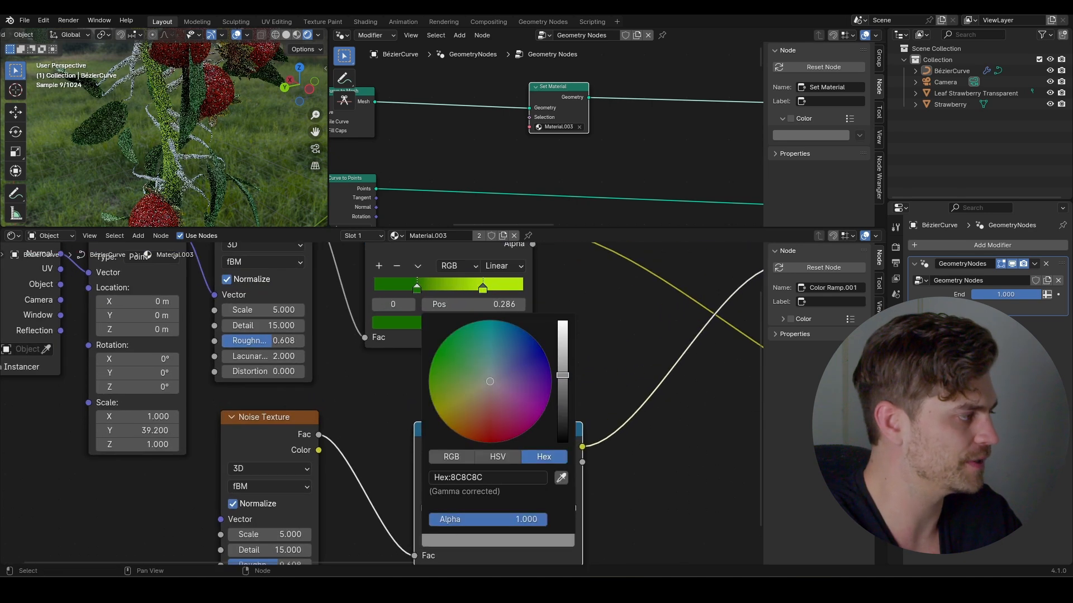
- Insert a copy of the Hue/Saturation/Value node before the Principled BSDF's Base Color with Hue 0.540 and Value 0.700, and save the file
scroll(470, 339, "down", 4)
middle_click_drag(565, 283, 463, 352)
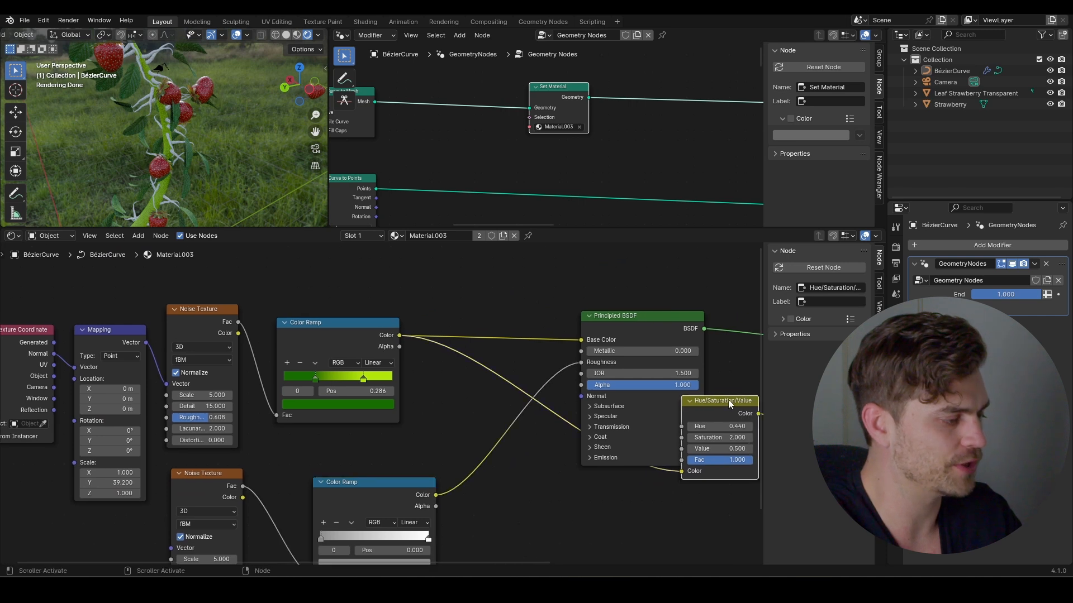
left_click_drag(729, 400, 585, 294)
scroll(558, 296, "up", 2)
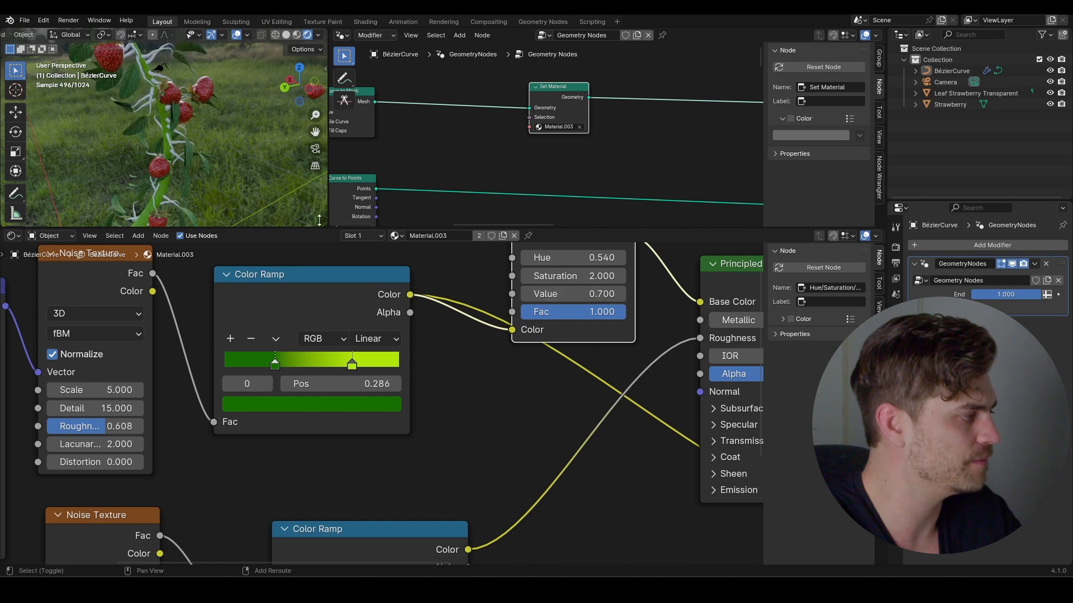
middle_click_drag(181, 146, 176, 150)
key("ctrl+s")
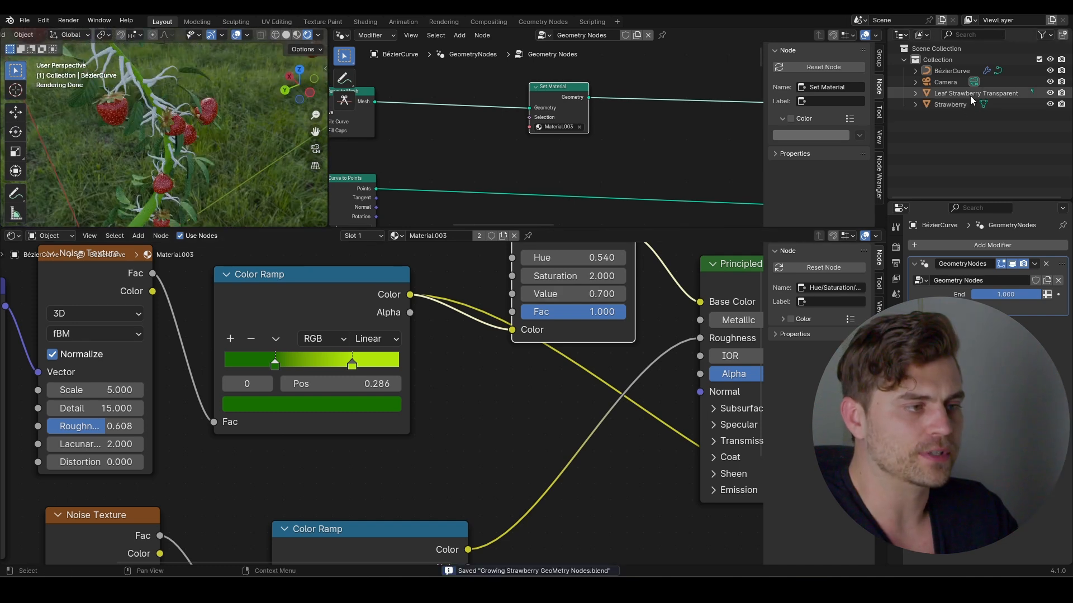
- In the Leaf Strawberry Transparent material, connect the Color Ramp to Roughness and the image Color to the translucent branch's Hue/Saturation/Value, spacing out the nodes
left_click(970, 95)
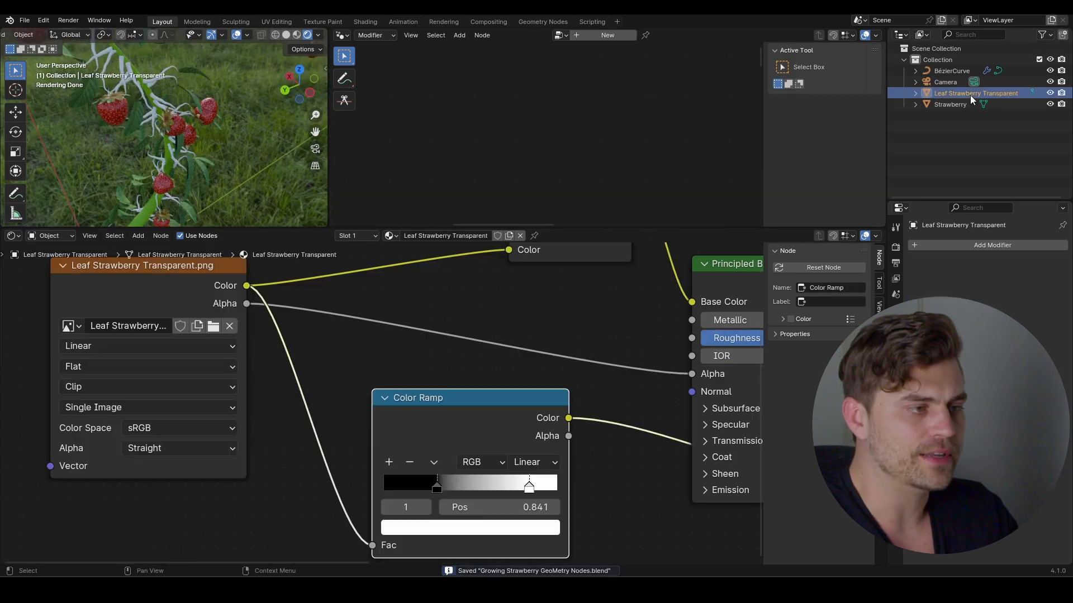
key("Home")
scroll(394, 371, "up", 7)
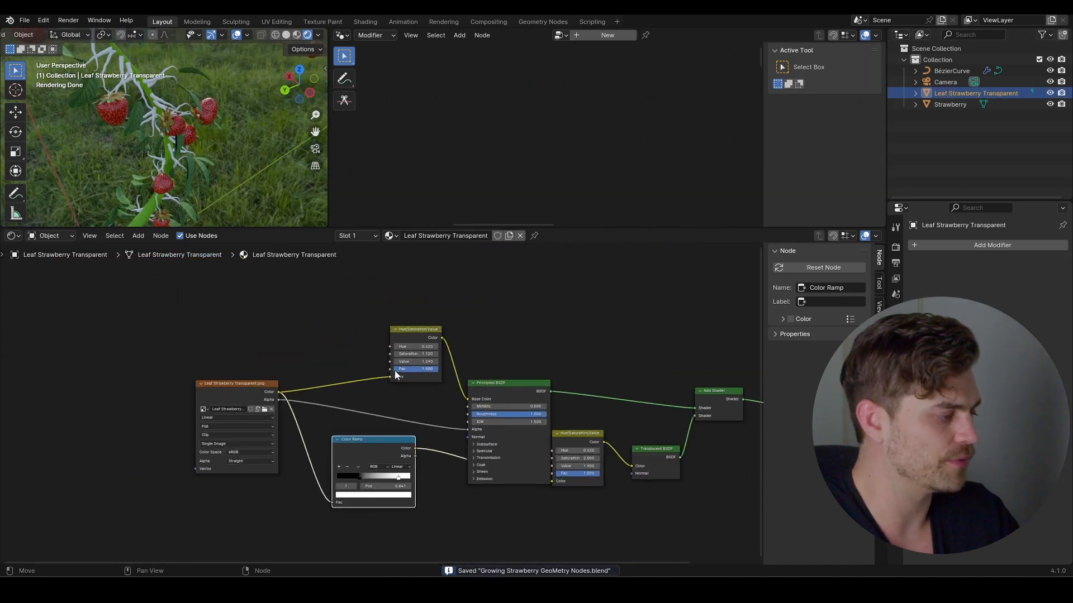
left_click_drag(423, 299, 365, 309)
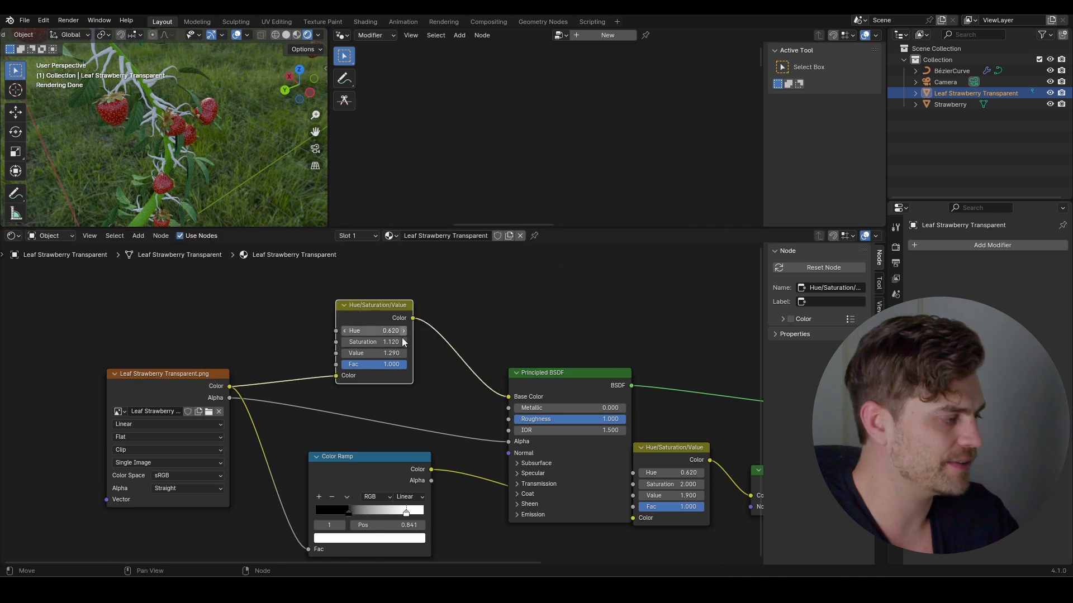
middle_click_drag(380, 396, 383, 362)
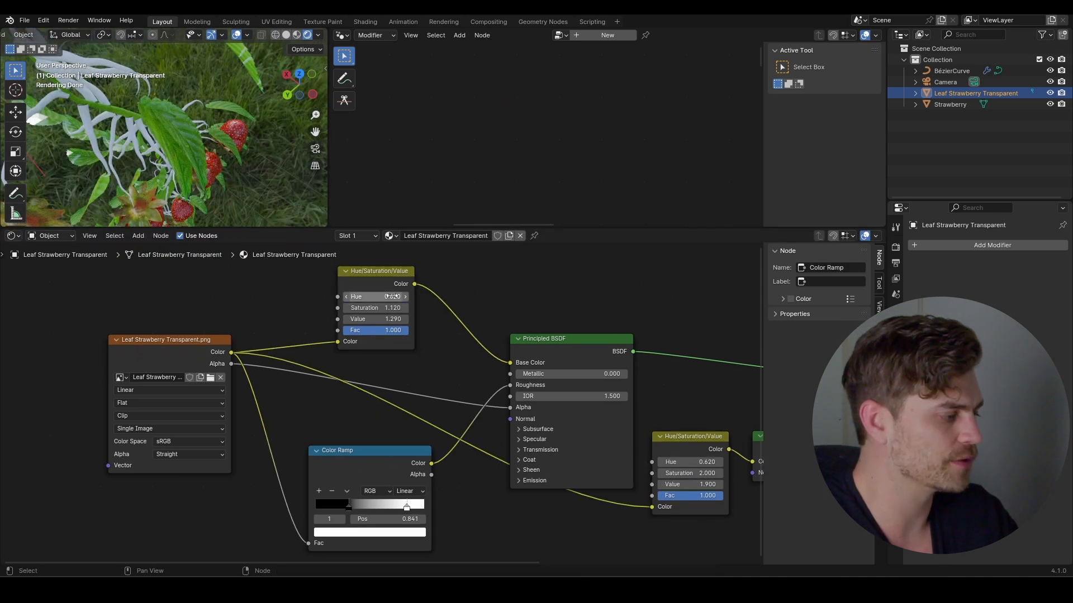
scroll(599, 411, "down", 2)
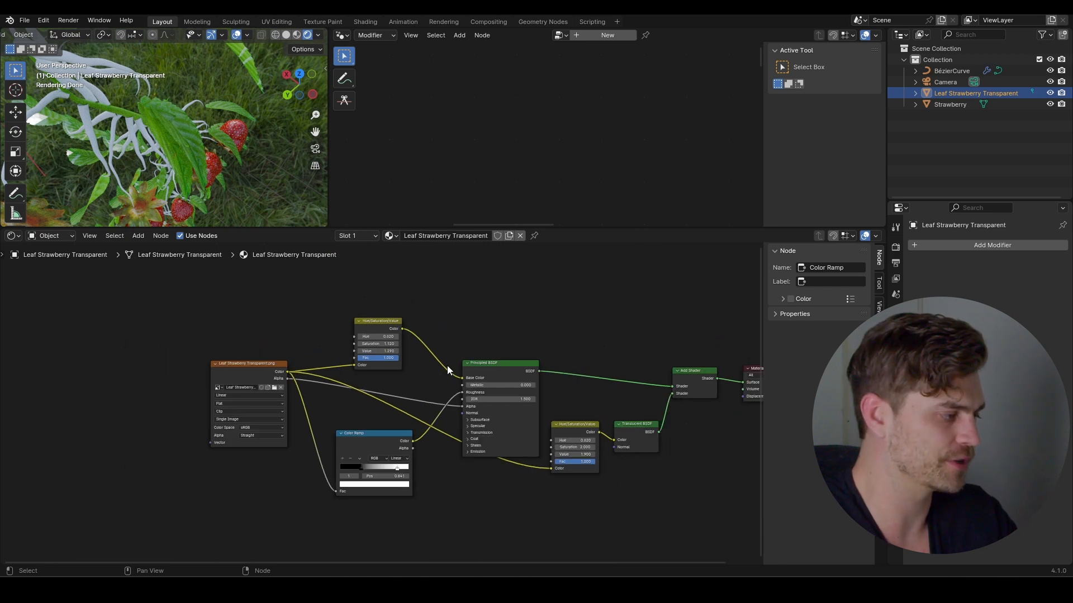
scroll(447, 365, "up", 3)
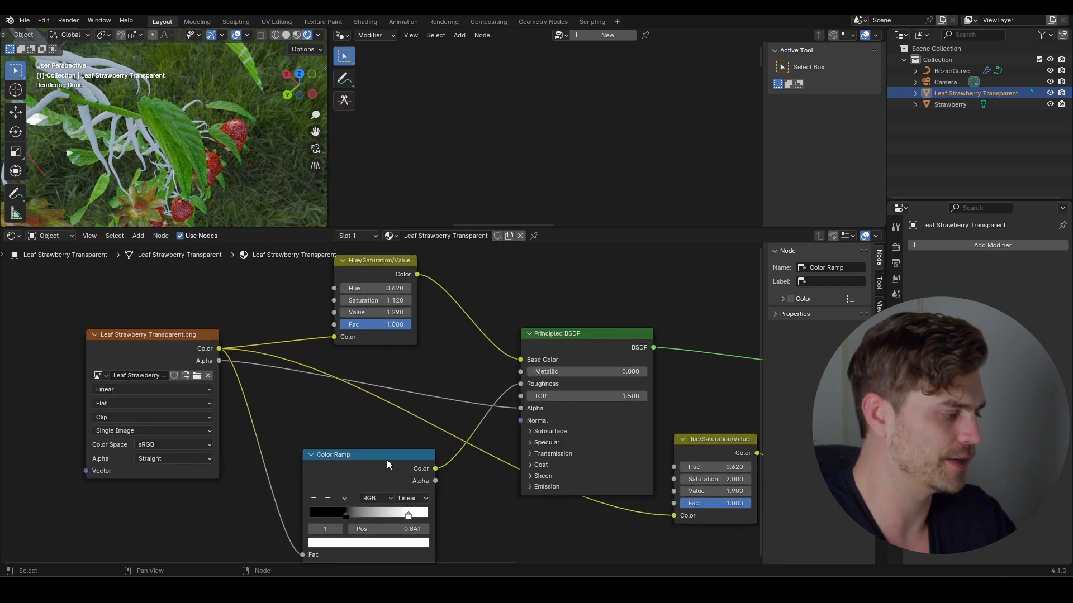
- Move the leaf Color Ramp's black stop to 0.259 and set Hue to 0.540 on the Hue/Saturation/Value node feeding Base Color
left_click_drag(387, 464, 360, 448)
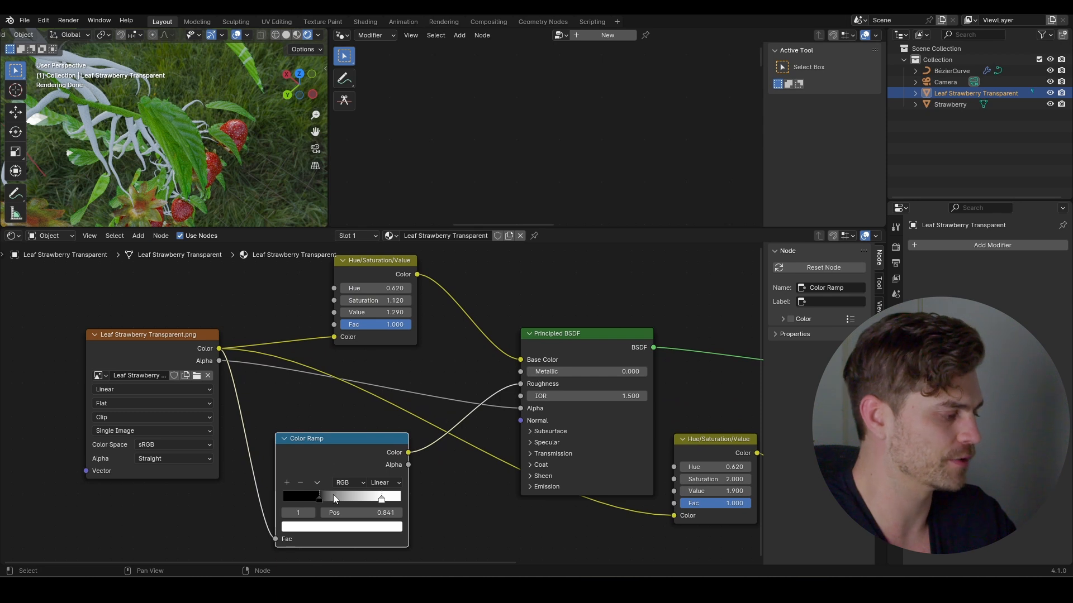
left_click_drag(320, 499, 304, 501)
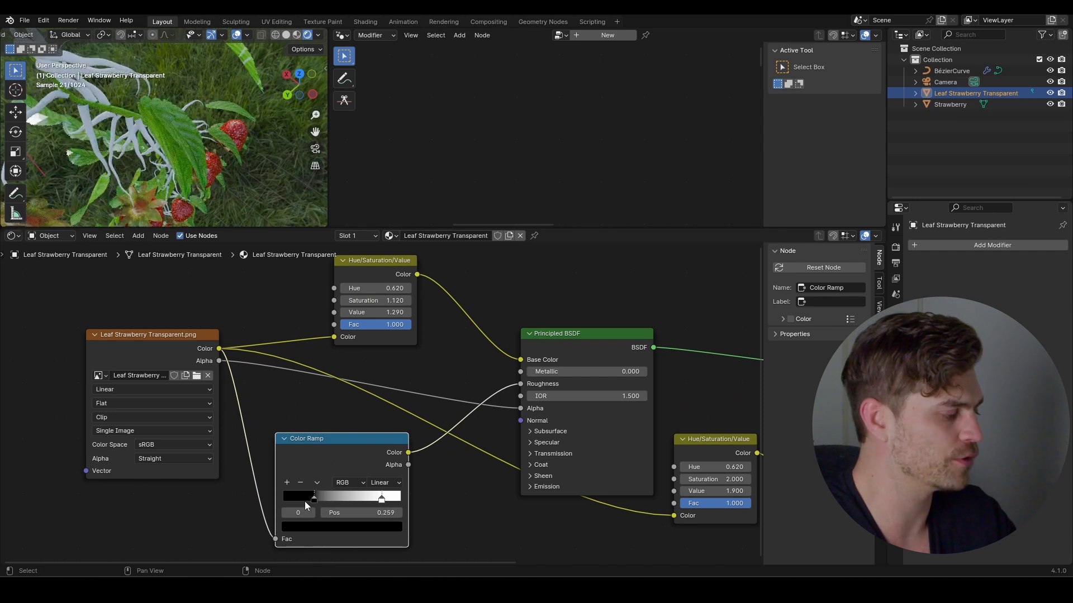
scroll(400, 327, "up", 3)
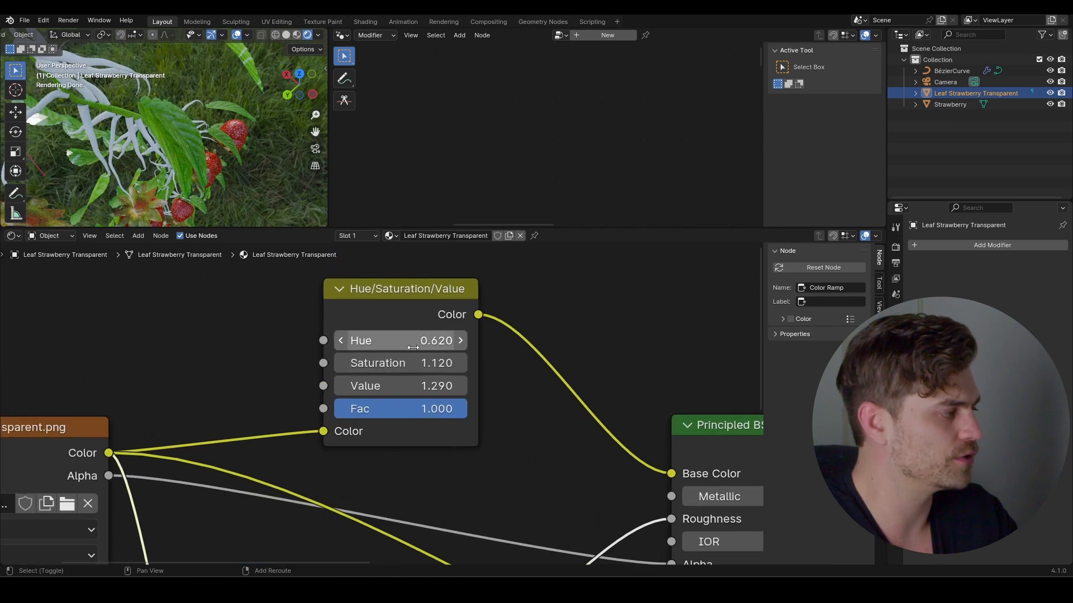
mouse_move(413, 348)
left_mouse_down()
mouse_move(433, 348)
mouse_move(419, 340)
left_mouse_up()
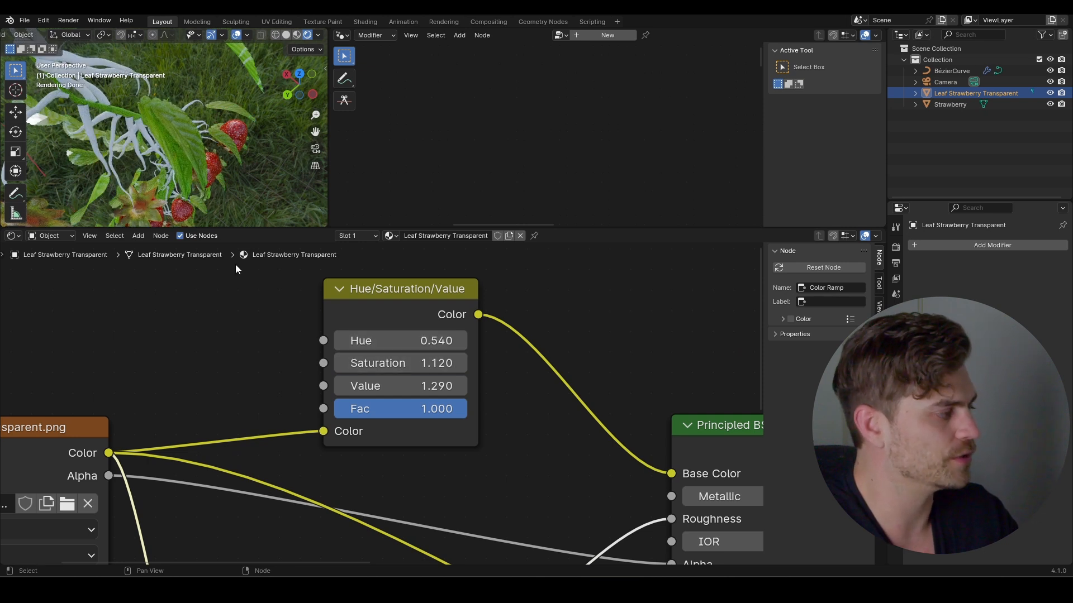
scroll(180, 172, "down", 5)
middle_click_drag(180, 172, 180, 206)
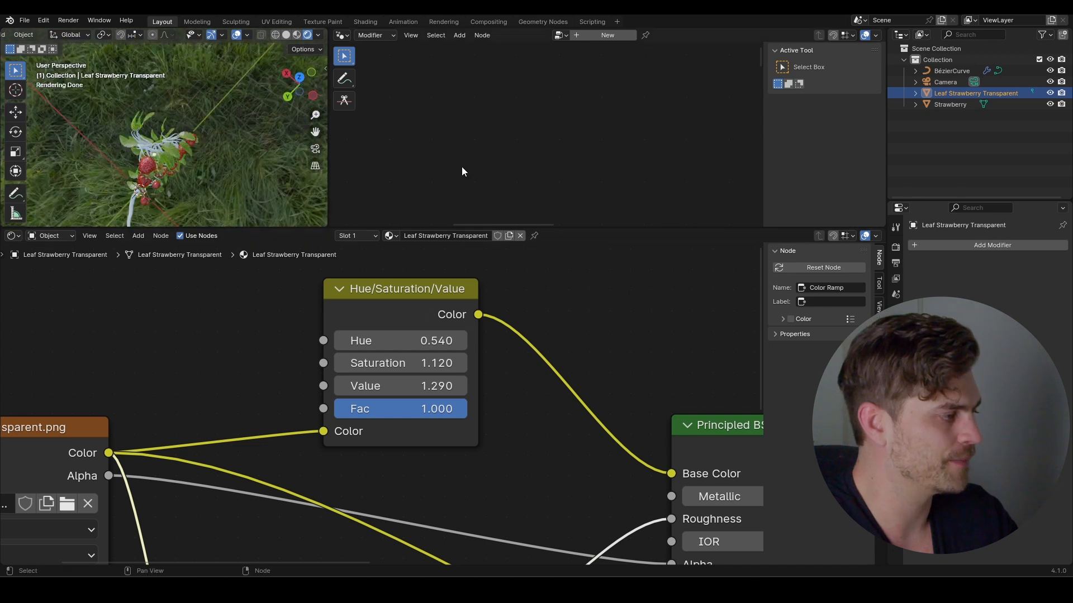
- Enlarge the viewport and geometry node area, select the plant curve, and insert a copy of Set Material after Curve to Mesh in the Strawberry frame
left_click_drag(476, 235, 476, 552)
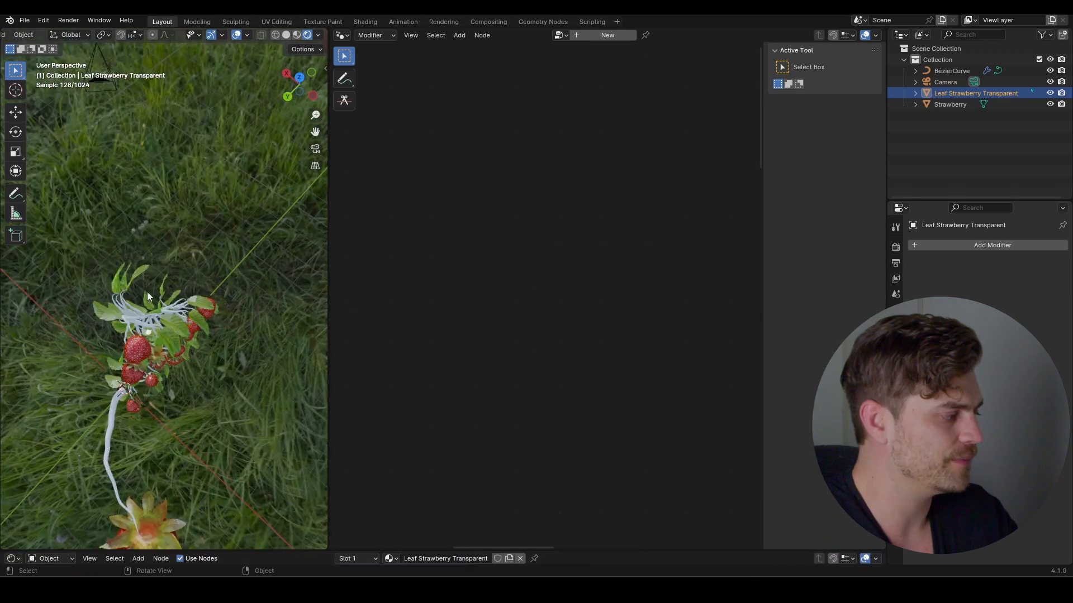
left_click(189, 330)
scroll(536, 252, "down", 4)
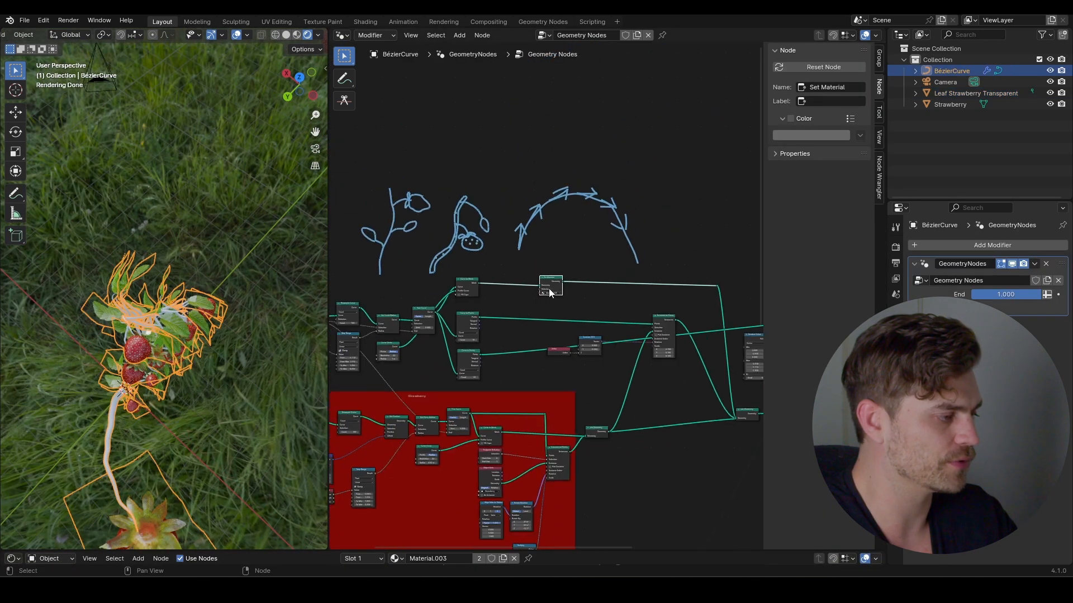
middle_click_drag(549, 291, 542, 200)
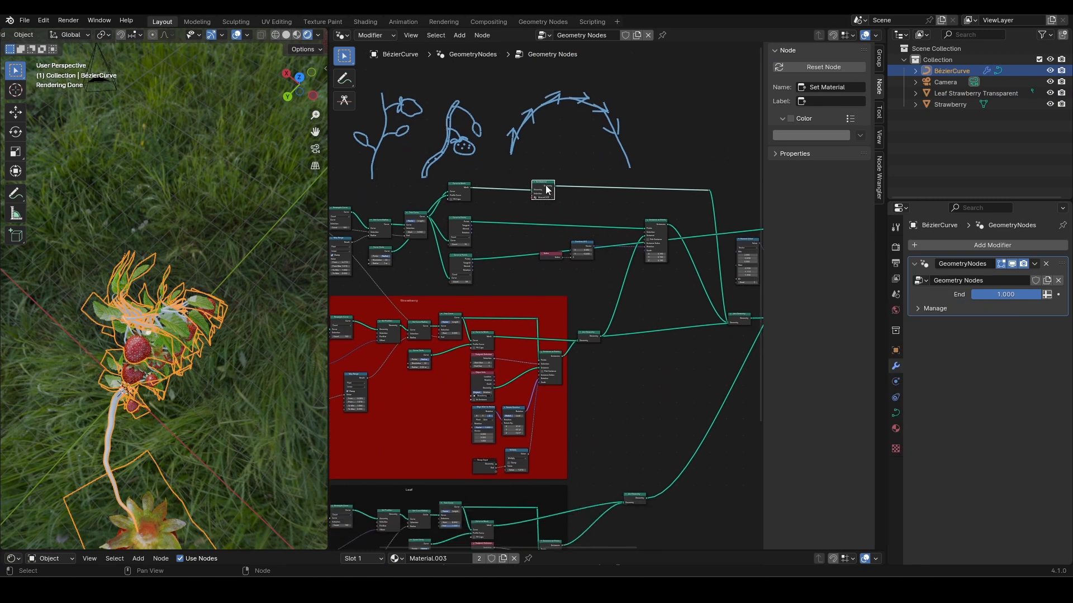
scroll(558, 189, "up", 2)
key("shift+d")
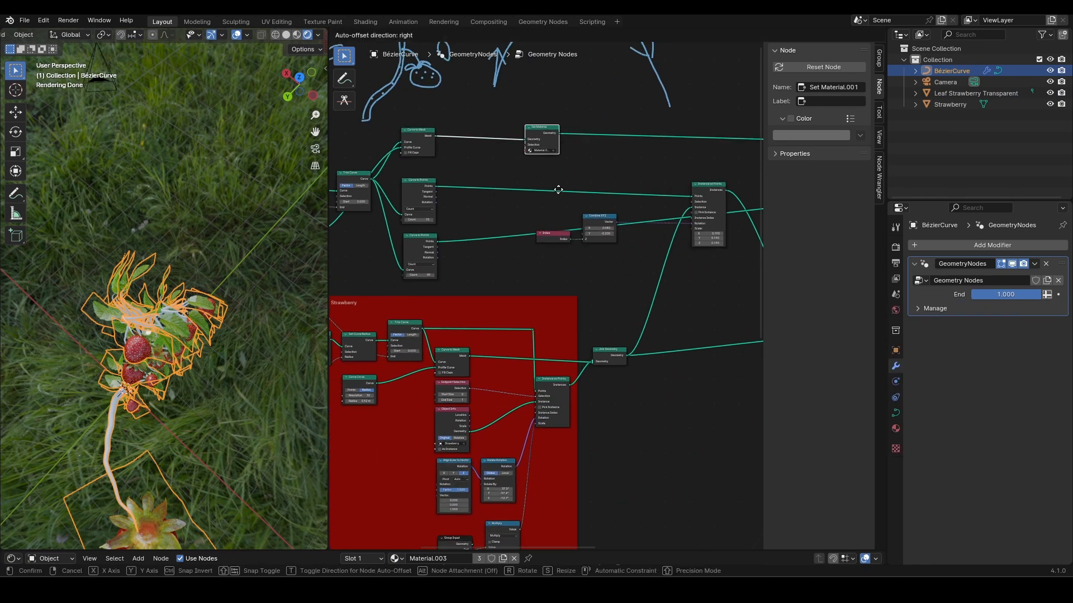
left_click(519, 409)
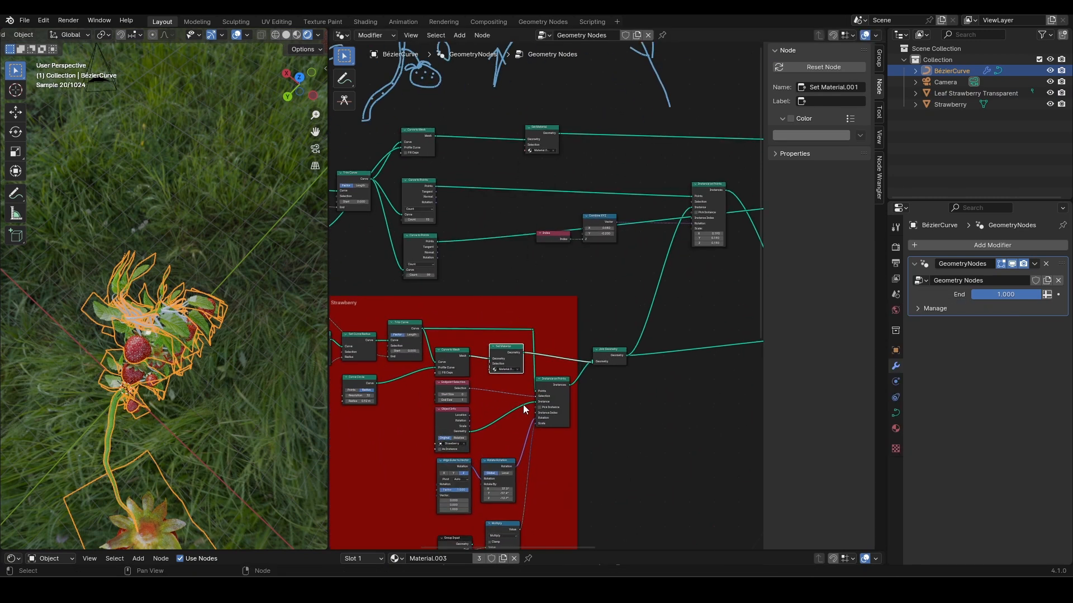
- Insert another copy of the Set Material node after Curve to Mesh in the Leaf frame
middle_click_drag(522, 404, 507, 292)
scroll(501, 259, "down", 3)
left_click(535, 92)
key("shift+d")
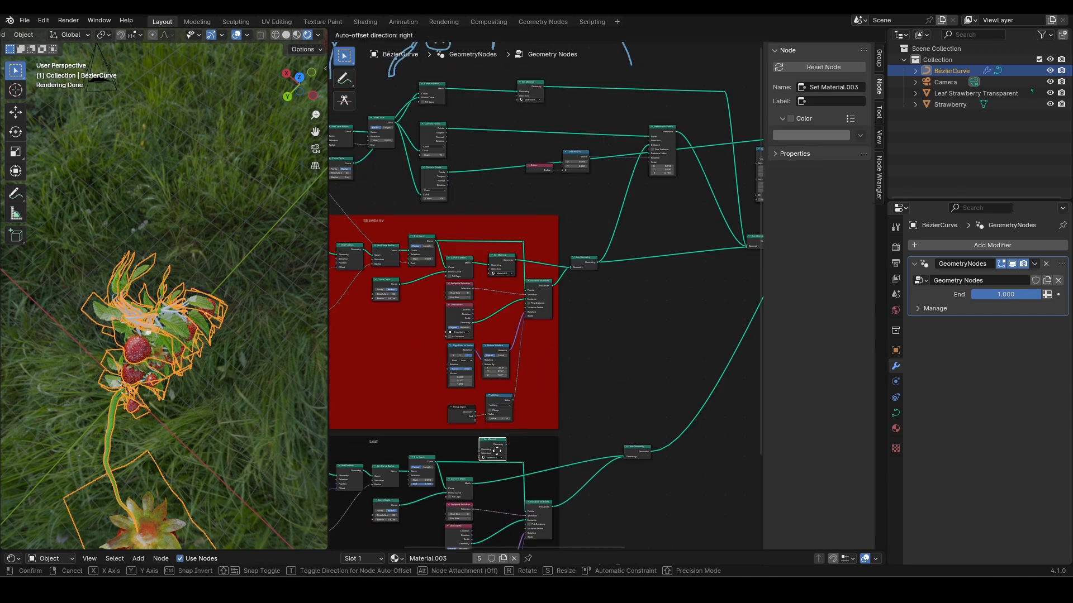
left_click(508, 482)
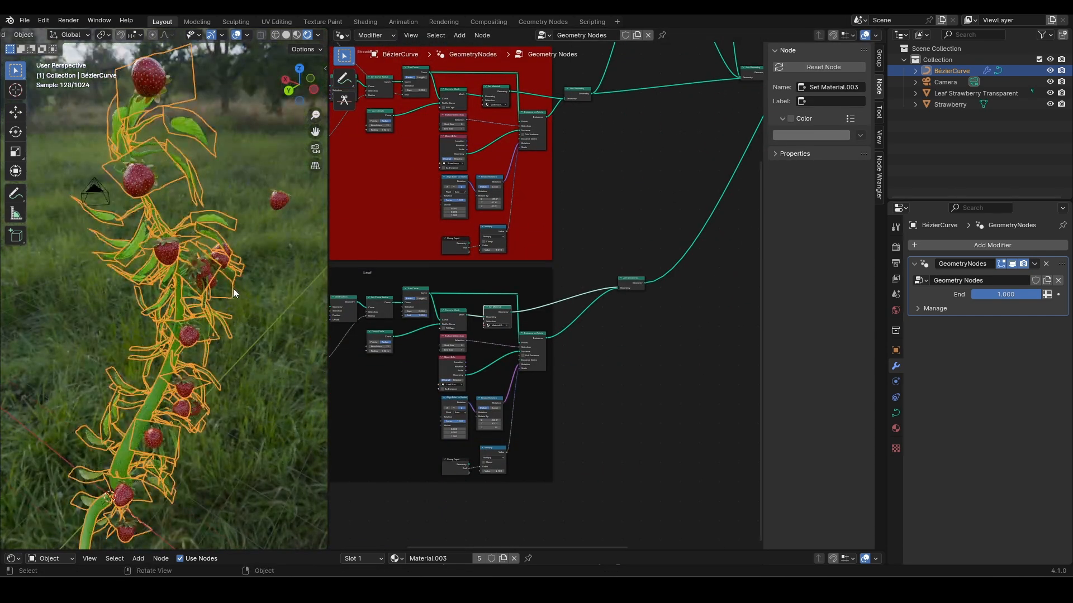
- Replace the environment HDRI with industrial_sunset_02_2k.exr
scroll(233, 288, "up", 2)
middle_click_drag(233, 283, 234, 304)
scroll(235, 304, "down", 3)
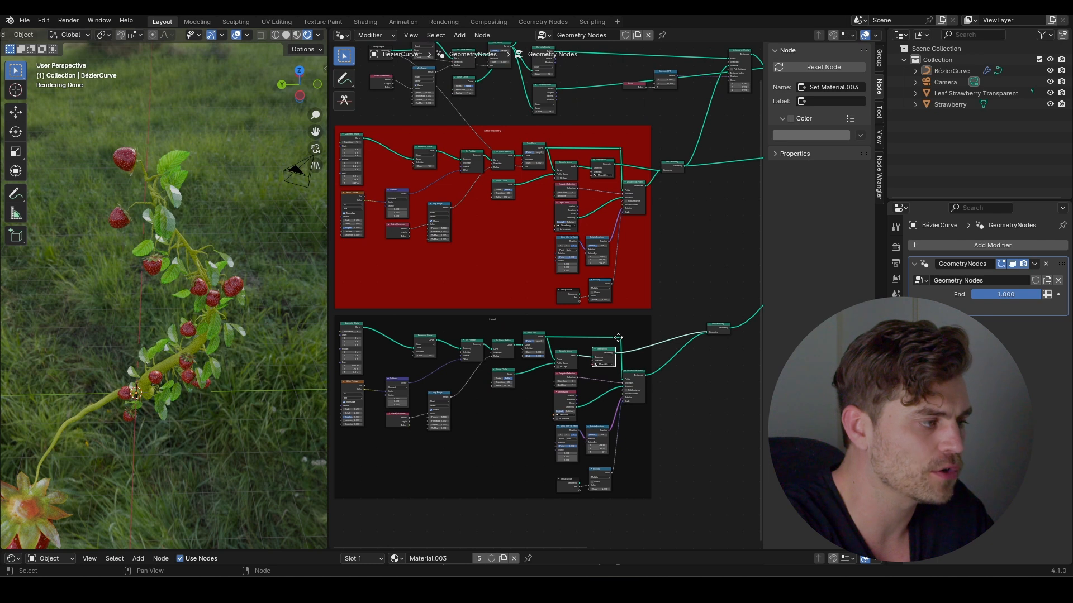
middle_click_drag(618, 338, 604, 378)
mouse_move(598, 227)
middle_mouse_down()
mouse_move(539, 287)
mouse_move(528, 329)
middle_mouse_up()
middle_click_drag(569, 226, 585, 171)
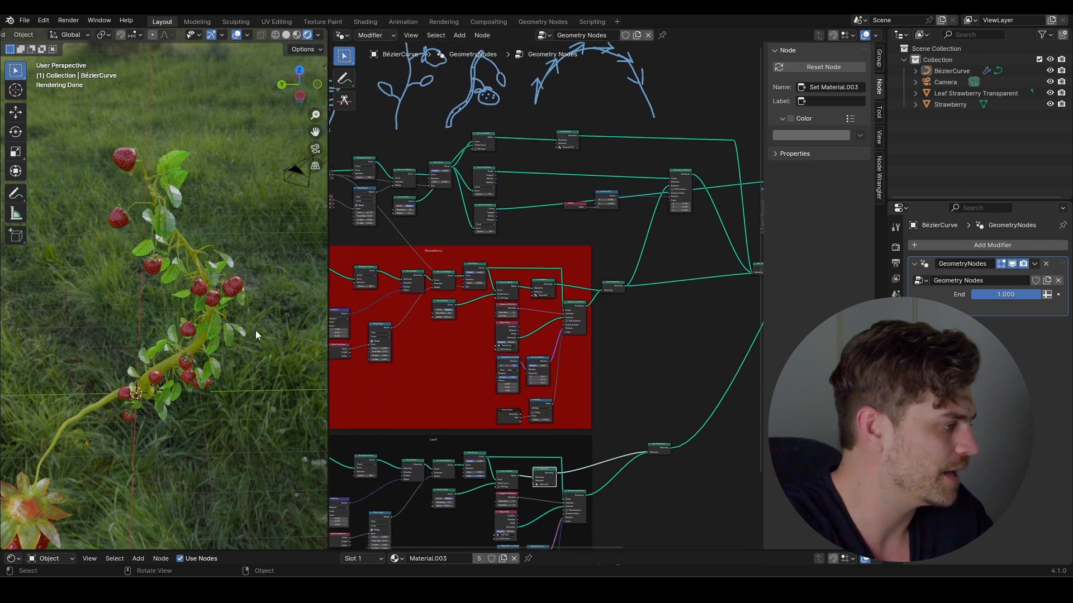
middle_click_drag(249, 270, 161, 238)
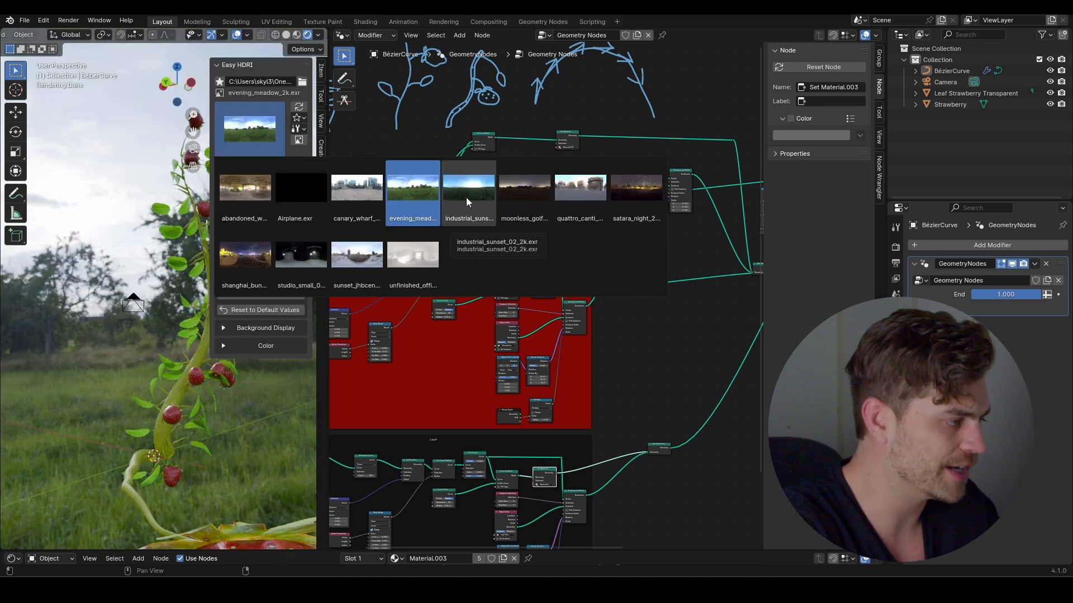
left_click(475, 198)
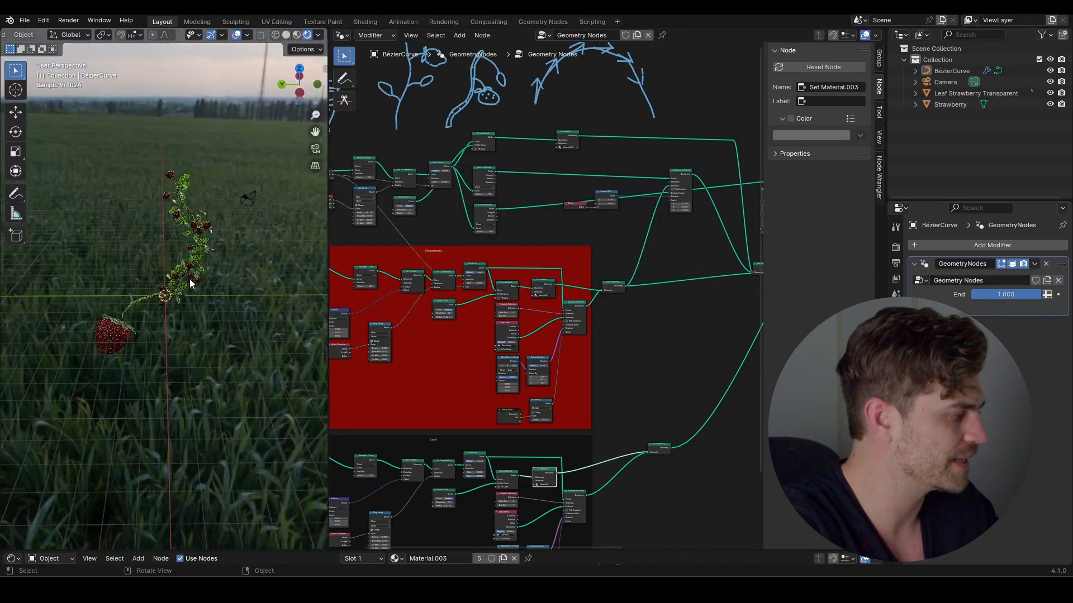
- Raise the plant curve's control points along the global Z axis in Edit Mode, well above the large strawberry
scroll(153, 353, "up", 2)
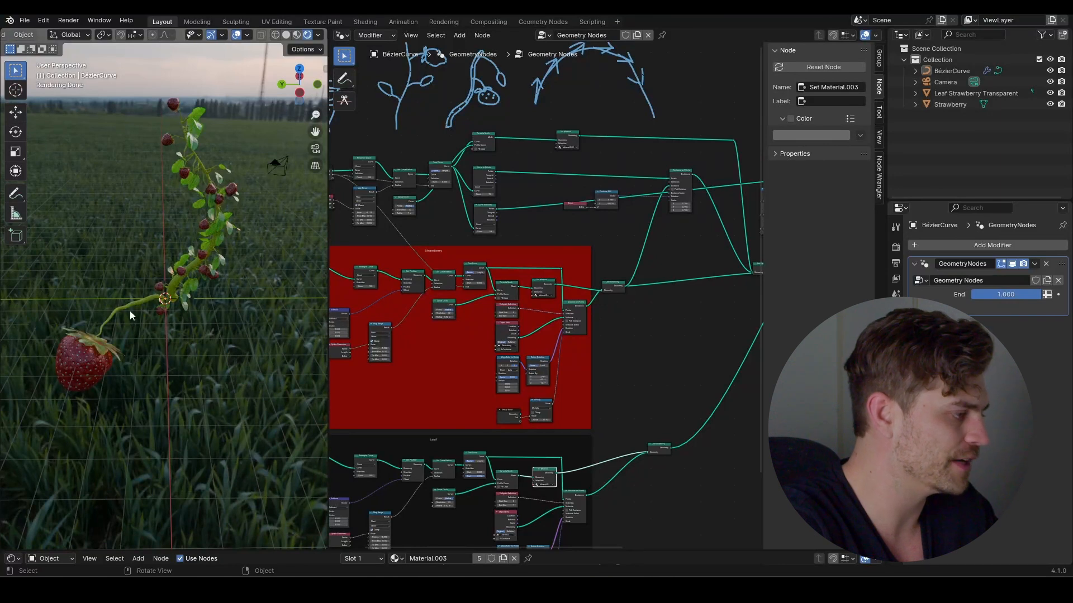
middle_click_drag(378, 310, 547, 223)
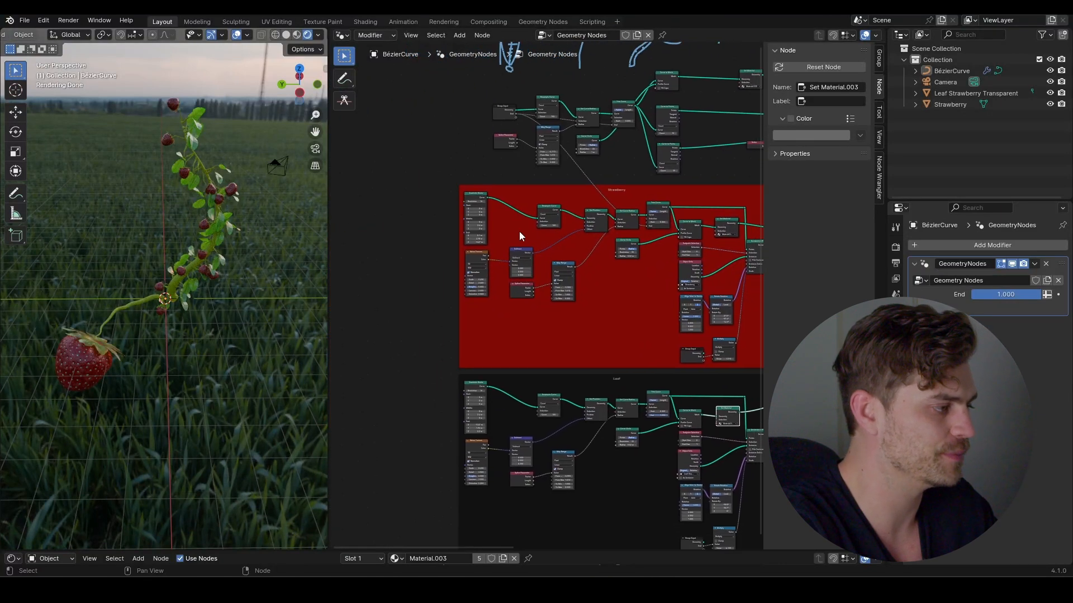
scroll(508, 214, "up", 2)
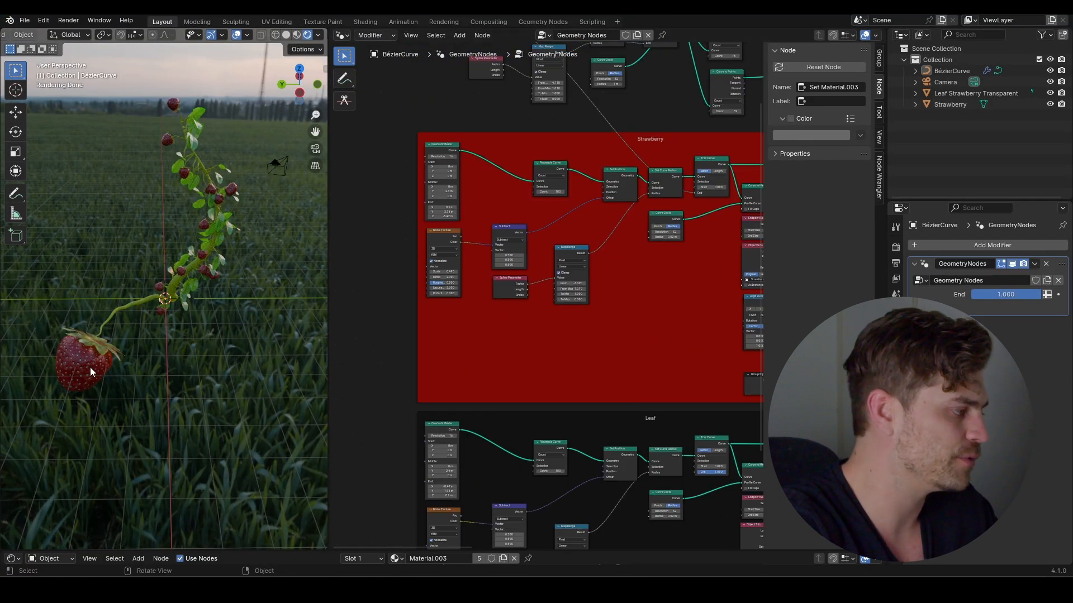
middle_click_drag(146, 365, 190, 248)
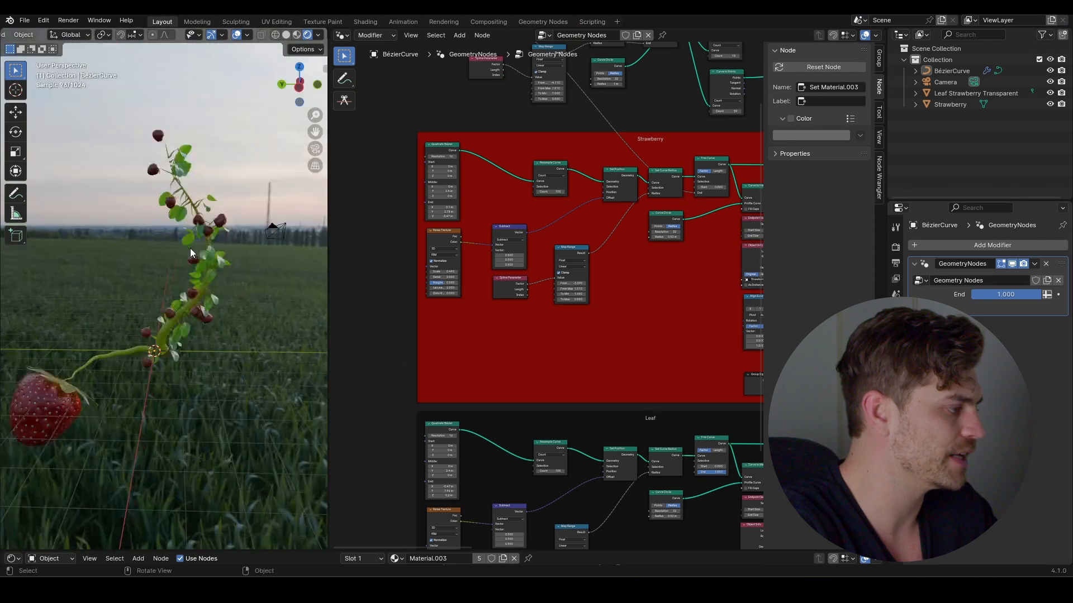
left_click(192, 244)
key("Tab")
key("g")
key("z")
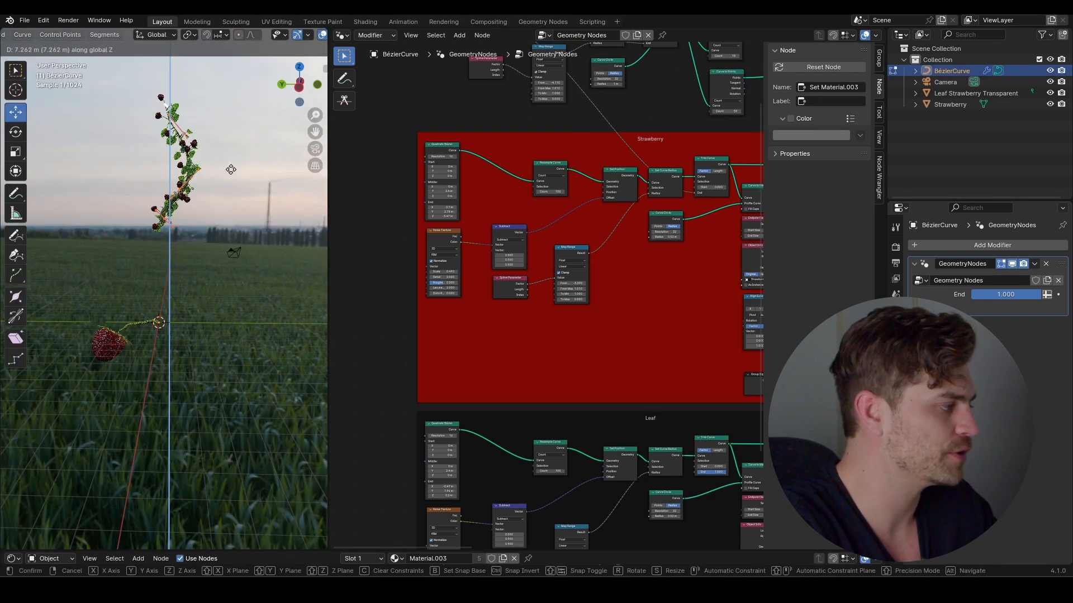
left_click(234, 126)
- Rotate the curve's control points around the global Z and X axes to lay the plant over like a branch against the sky
middle_click_drag(219, 151, 288, 323, "shift")
scroll(217, 244, "up", 3)
key("r")
key("z")
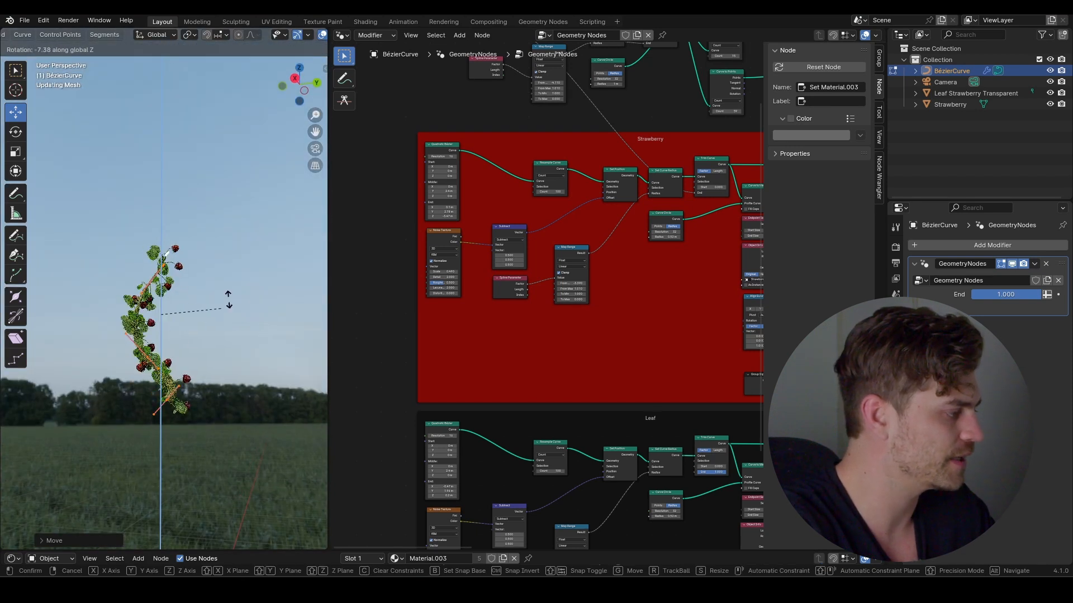
left_click(190, 349)
key("r")
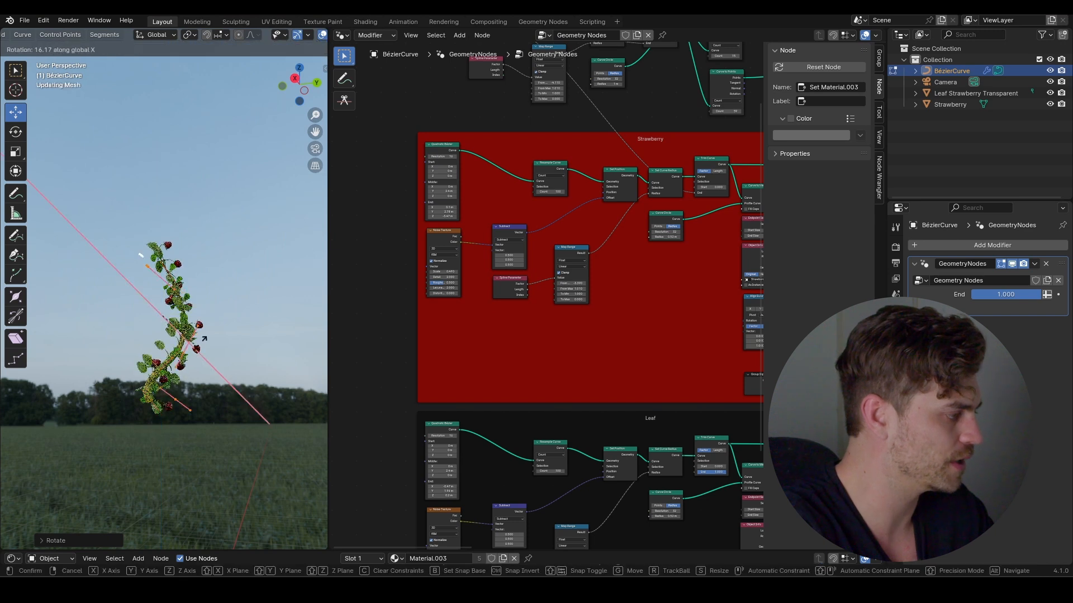
left_click(218, 304)
- Turn the branch further around the global Z axis and return to Object Mode
scroll(218, 303, "up", 3)
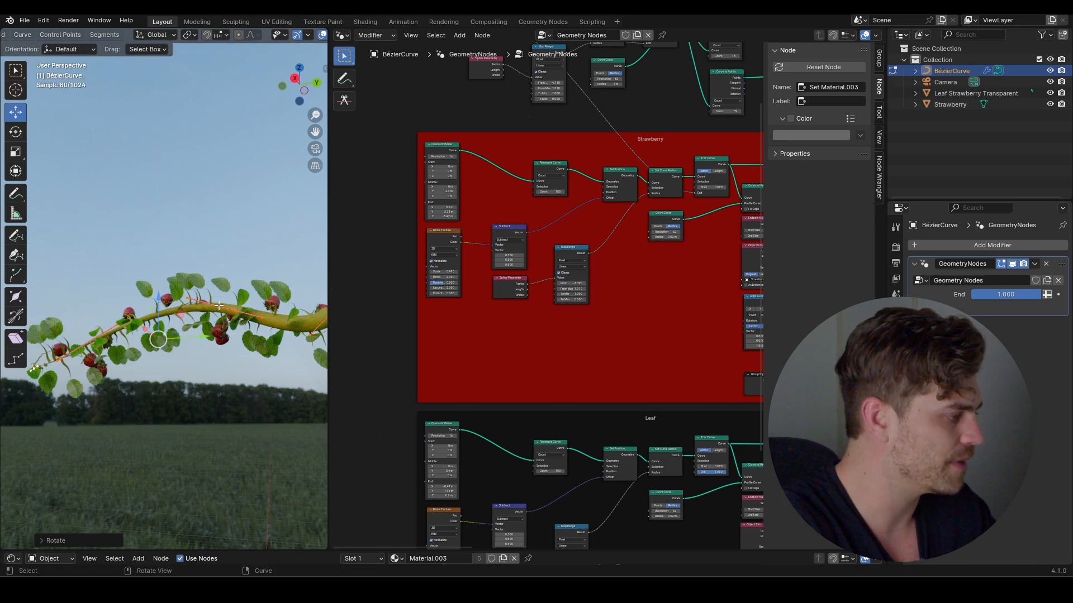
key("r")
key("z")
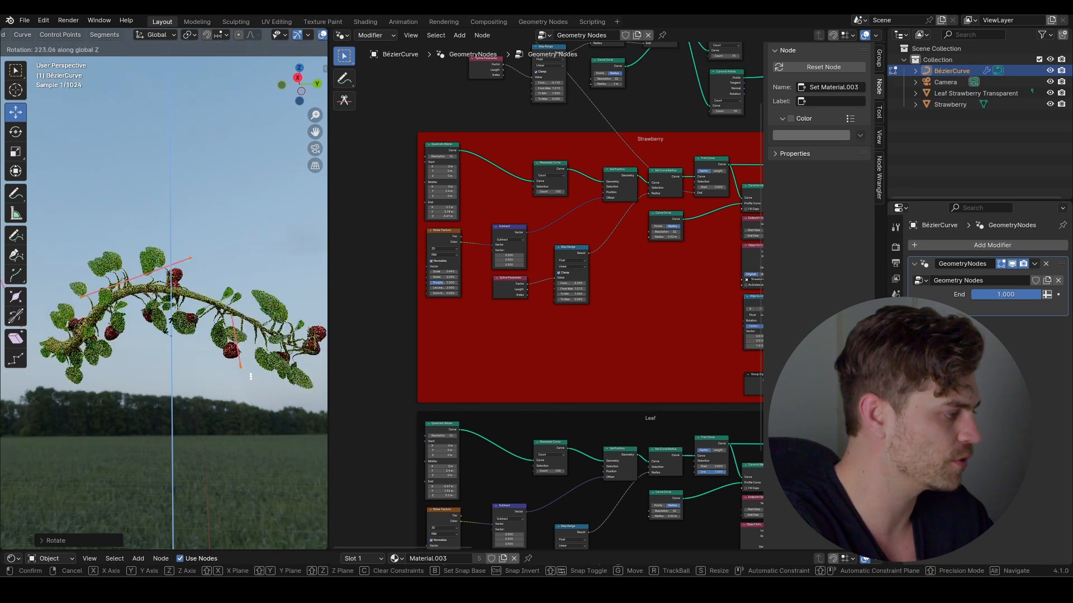
left_click(202, 281)
key("Tab")
- Align the camera to a view of the branch against the sky, select the camera and adjust its focal length
middle_click_drag(202, 280, 243, 243)
left_click(215, 300)
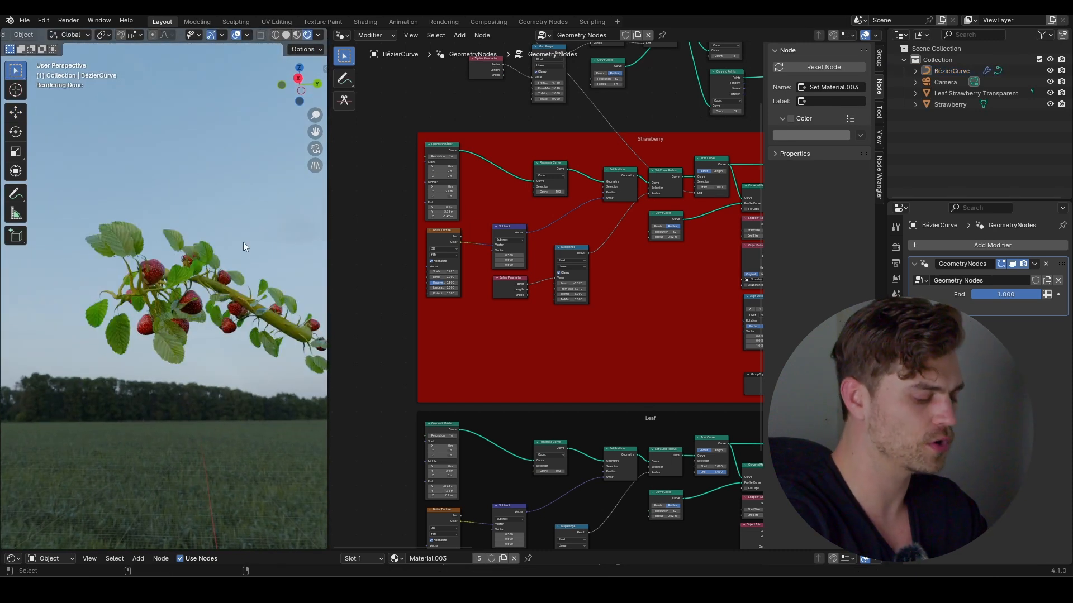
key("KP_0")
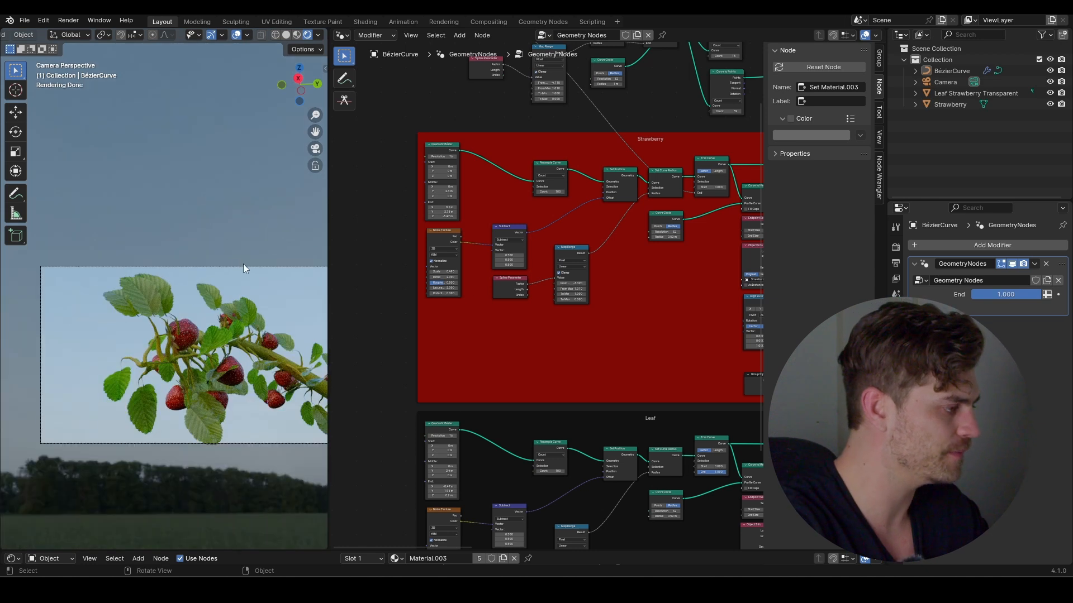
left_click(243, 267)
left_click(896, 397)
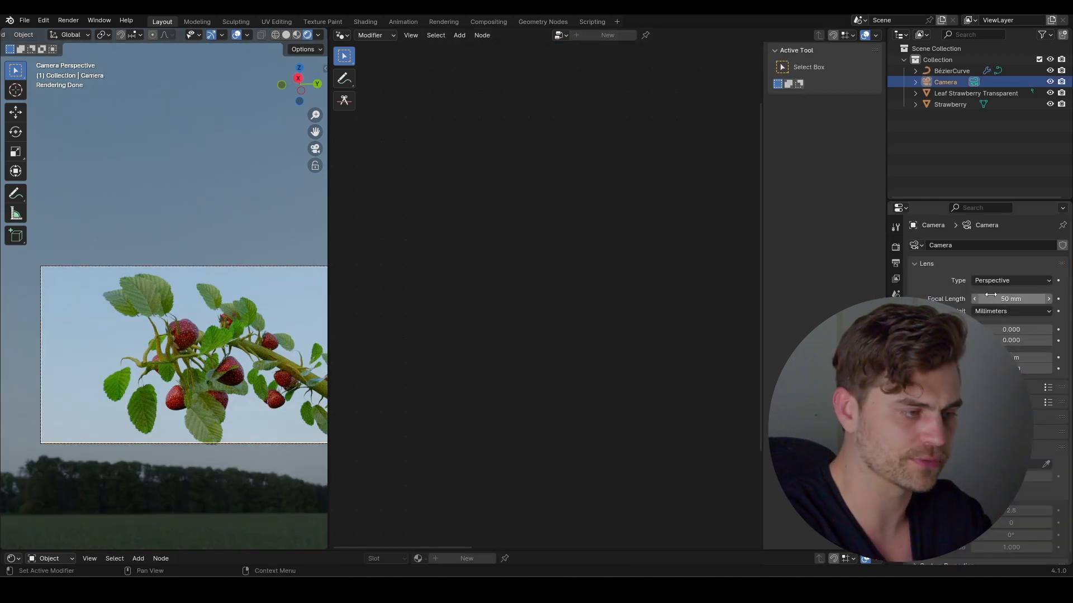
left_click_drag(991, 296, 1039, 302)
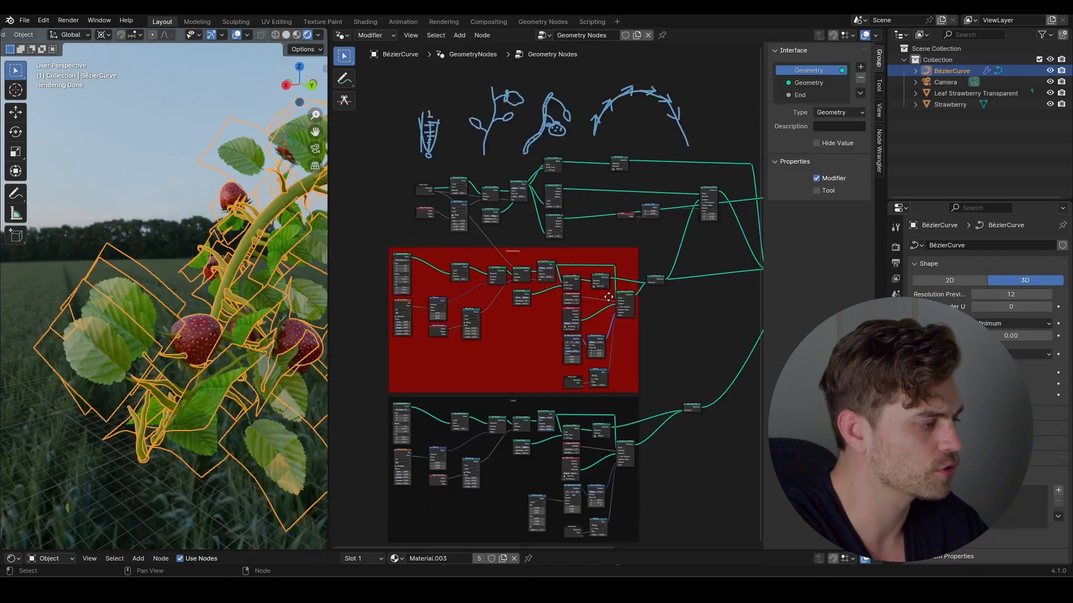
- Adjust the End point of the Quadratic Bézier node in the Strawberry frame while looking through the camera
scroll(592, 310, "up", 3)
scroll(527, 305, "up", 3)
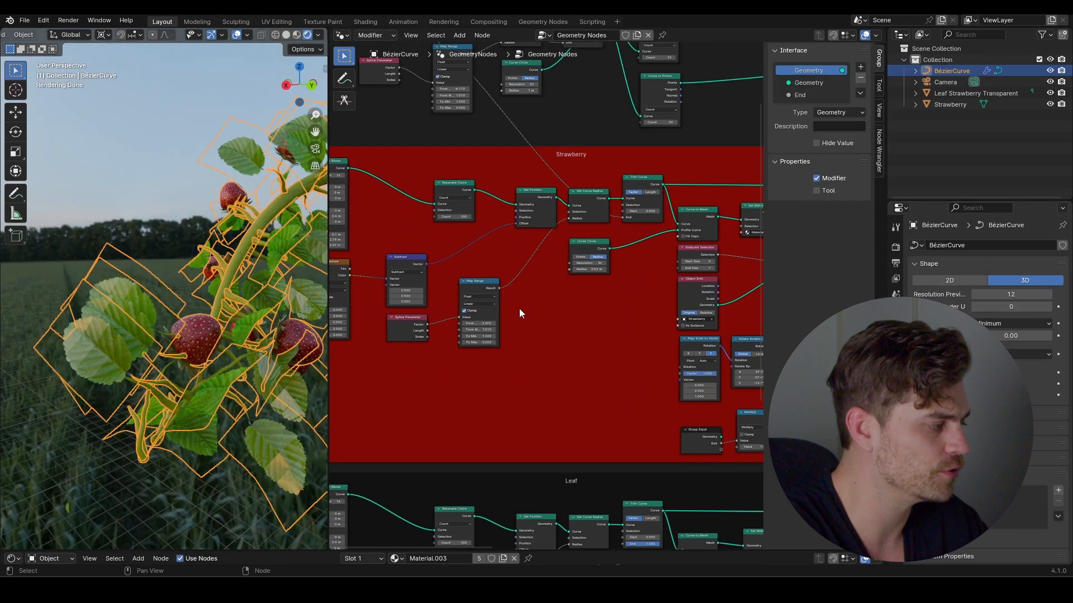
middle_click_drag(336, 312, 462, 314)
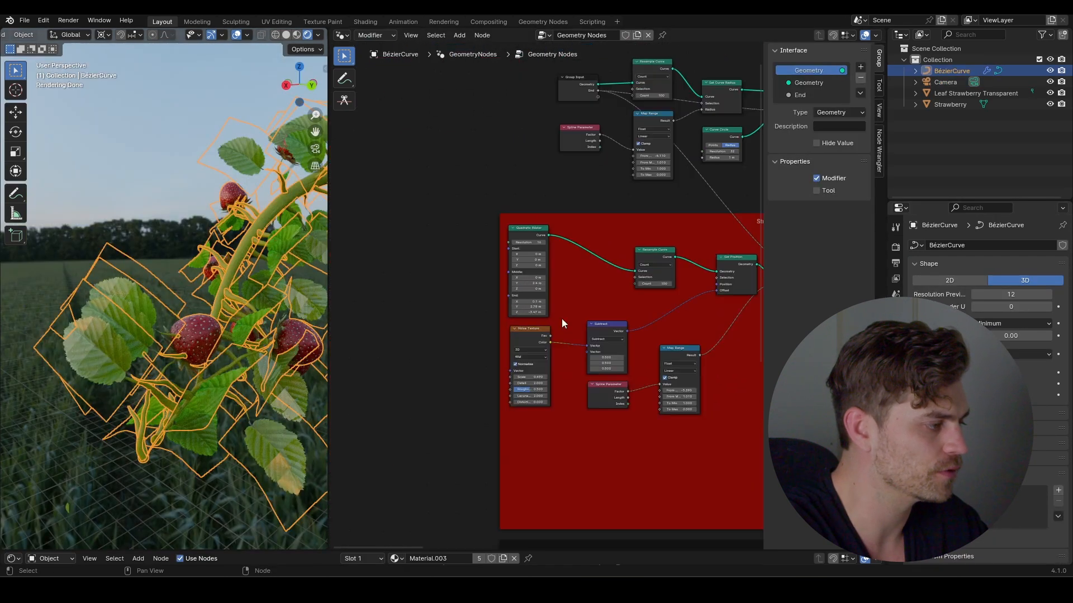
scroll(562, 318, "up", 4)
left_click_drag(504, 309, 447, 322)
key("KP_0")
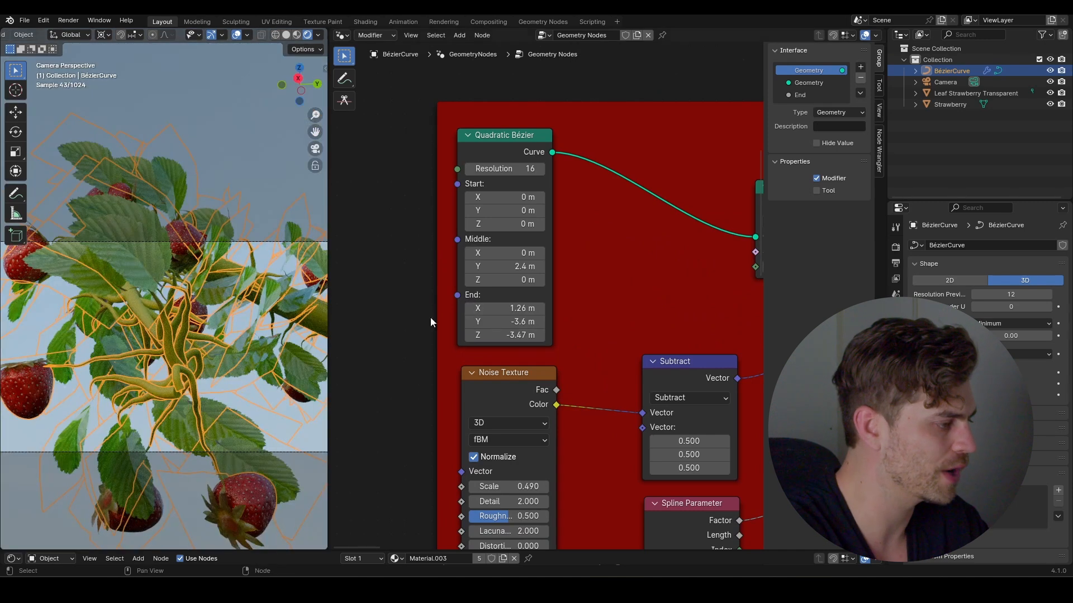
left_click_drag(522, 335, 536, 335)
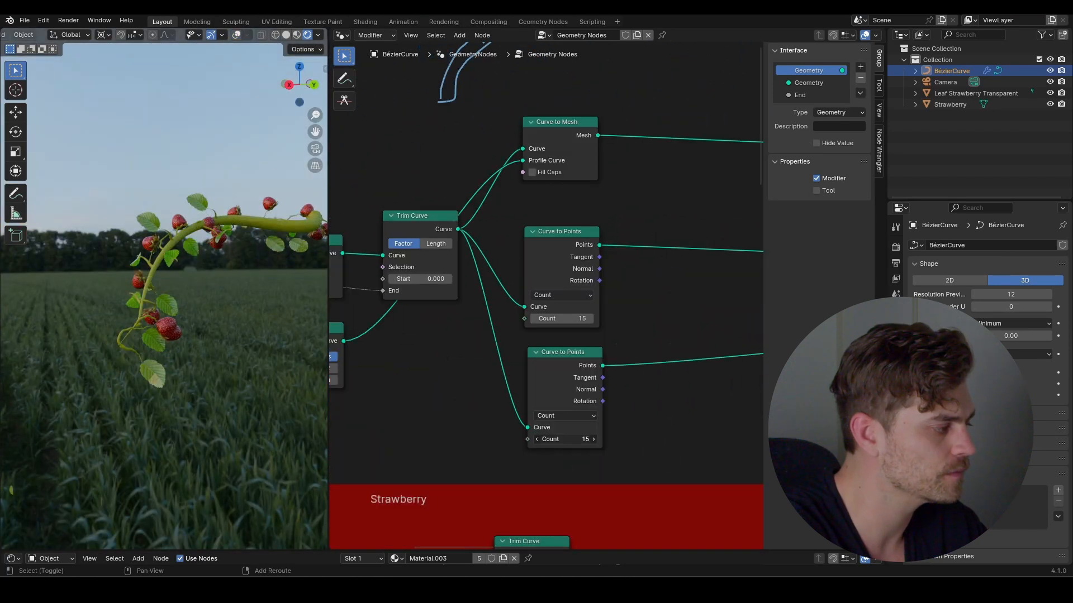
- Change the point count of the lower Curve to Points node so the branch carries many more leaves, and save the file
left_click_drag(564, 439, 553, 440)
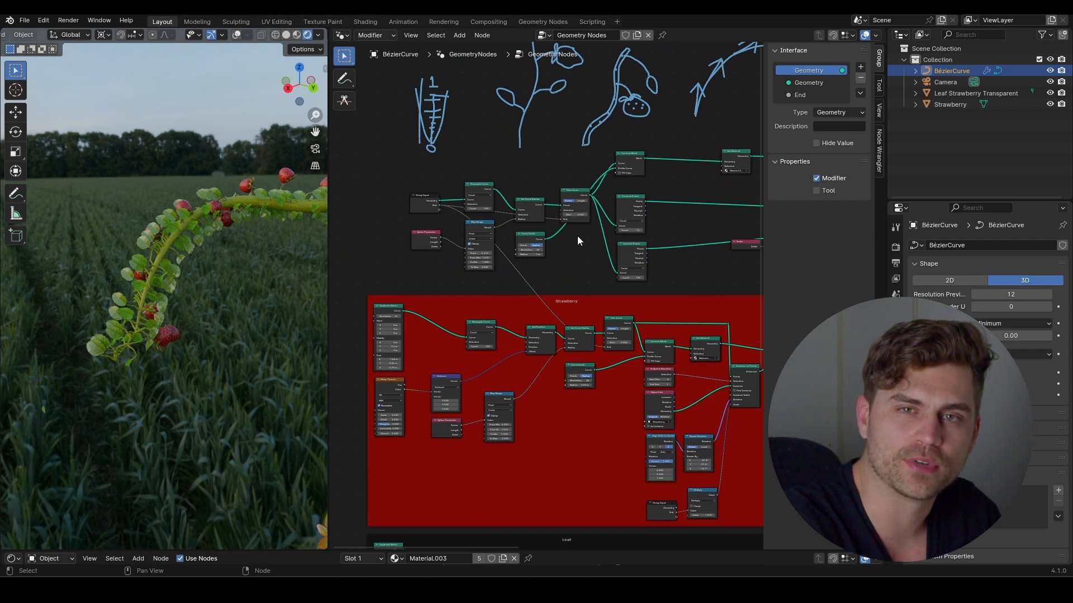
scroll(552, 269, "up", 5)
middle_click_drag(538, 269, 594, 304)
key("ctrl+s")
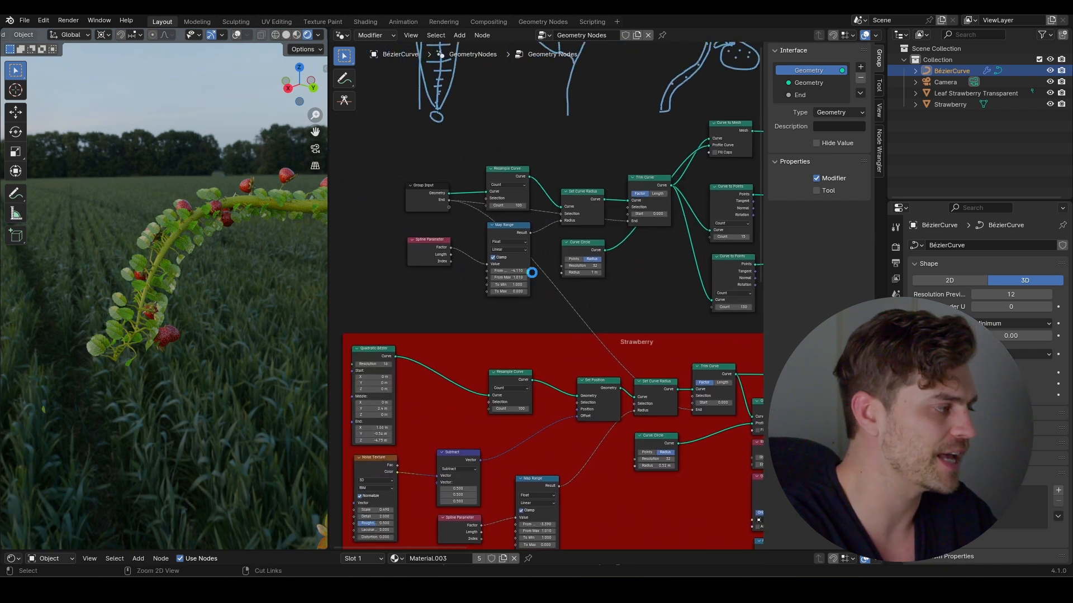
- Box-select the stem, Strawberry and Leaf node groups in turn to review the node tree's structure
scroll(529, 267, "down", 6)
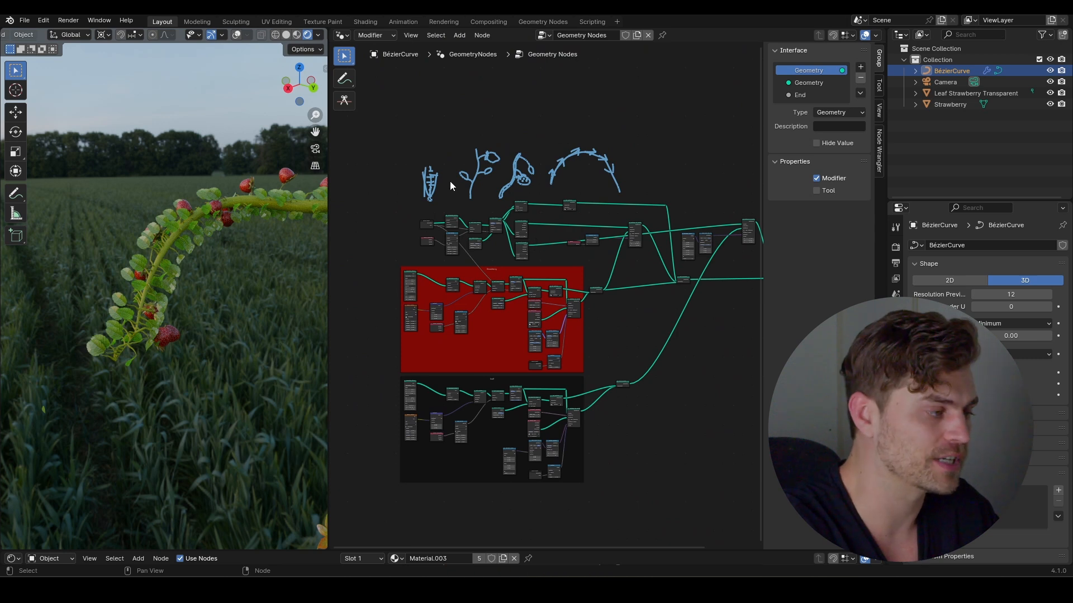
left_click_drag(381, 162, 635, 259)
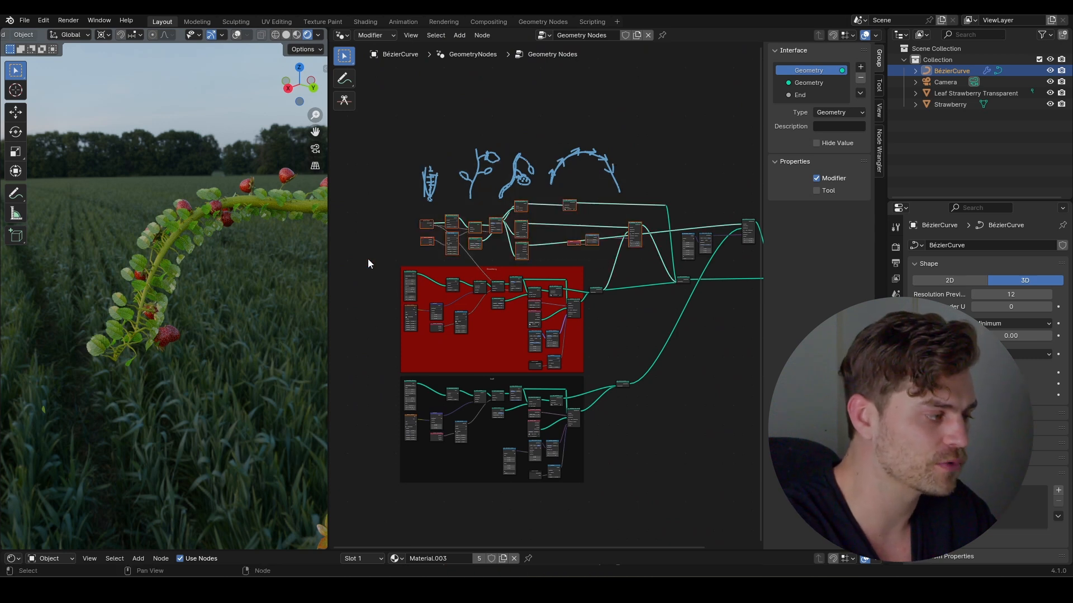
left_click_drag(359, 260, 581, 359)
left_click_drag(359, 372, 662, 496)
- Wire the Leaf frame's Random Value vector into the Rotation of Instance on Points and adjust its minimum X
scroll(481, 381, "up", 5)
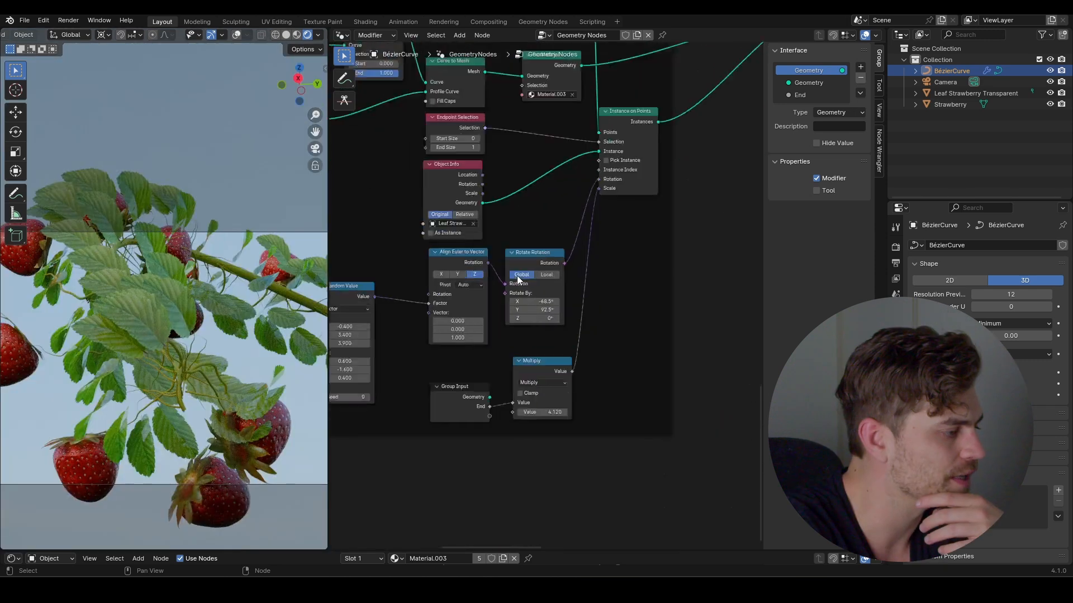
scroll(517, 276, "up", 5)
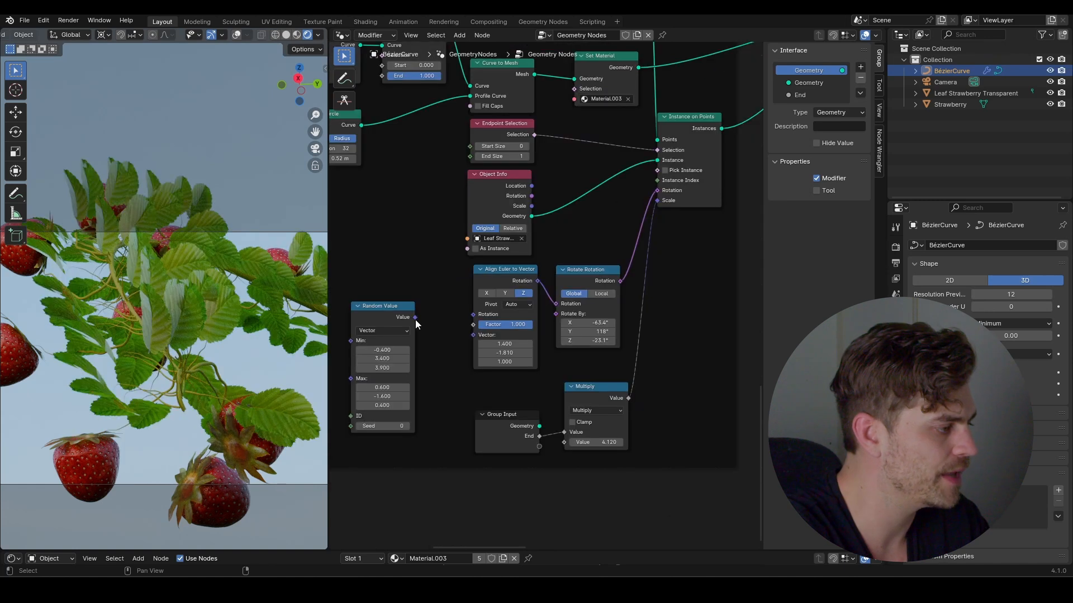
left_click_drag(473, 324, 485, 312)
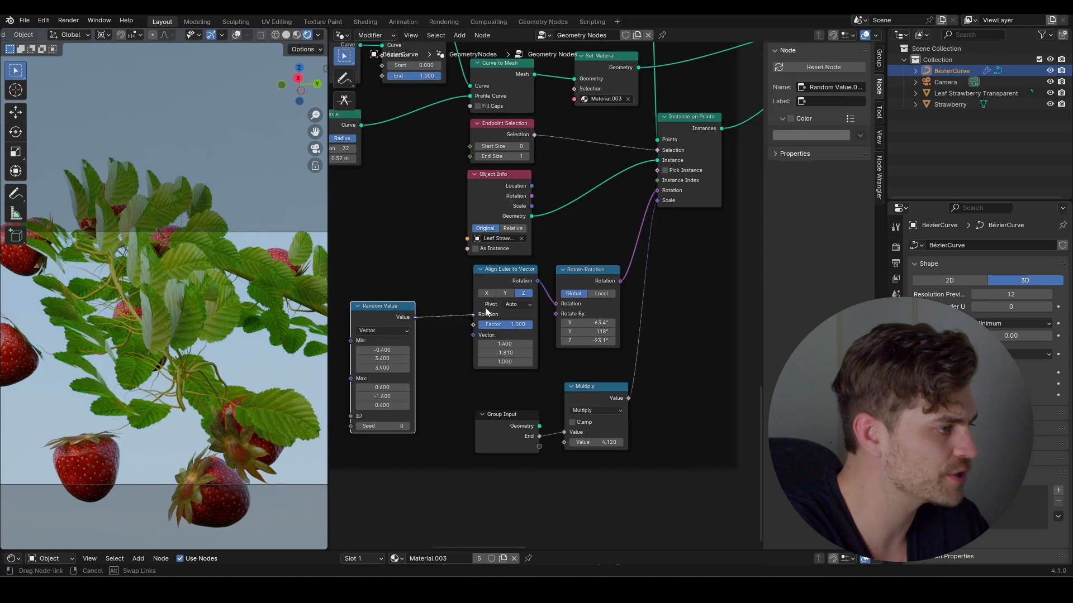
left_click_drag(654, 203, 657, 191)
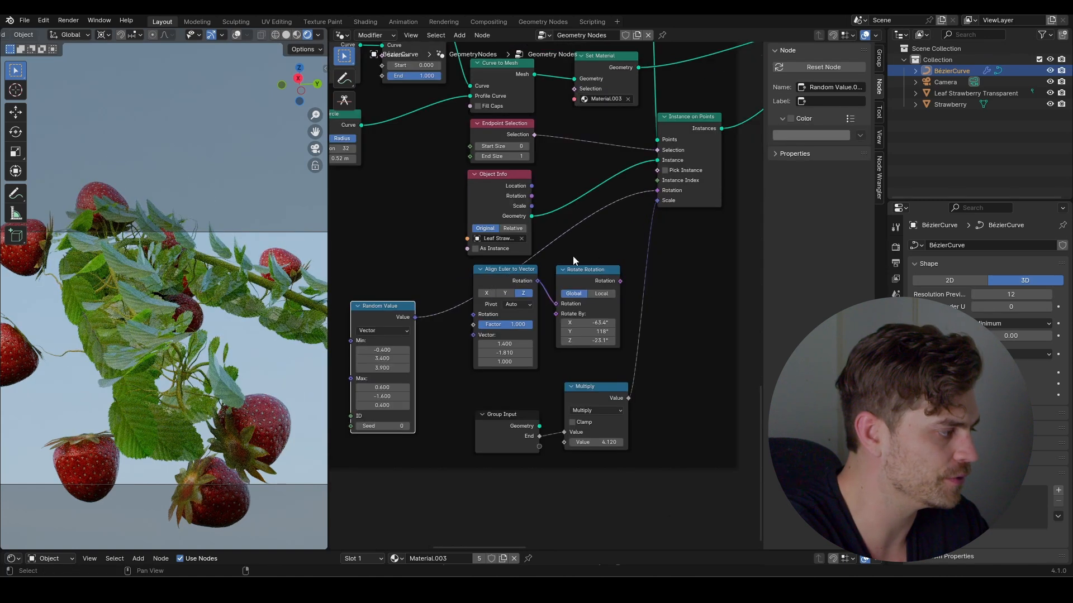
scroll(536, 304, "up", 2)
middle_click_drag(525, 322, 623, 289)
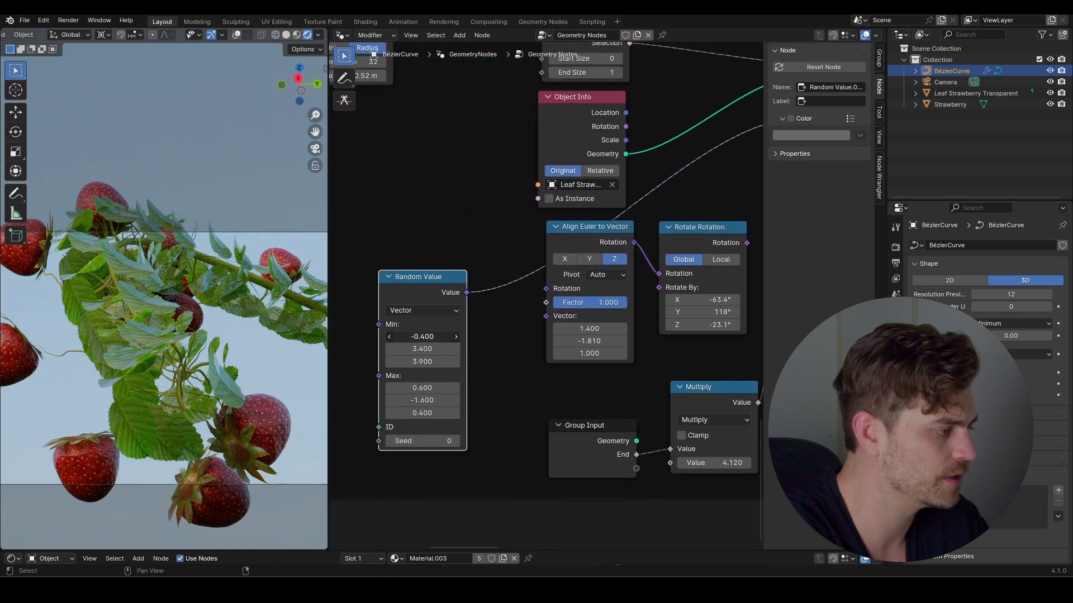
mouse_move(422, 336)
left_mouse_down()
mouse_move(455, 336)
mouse_move(410, 336)
left_mouse_up()
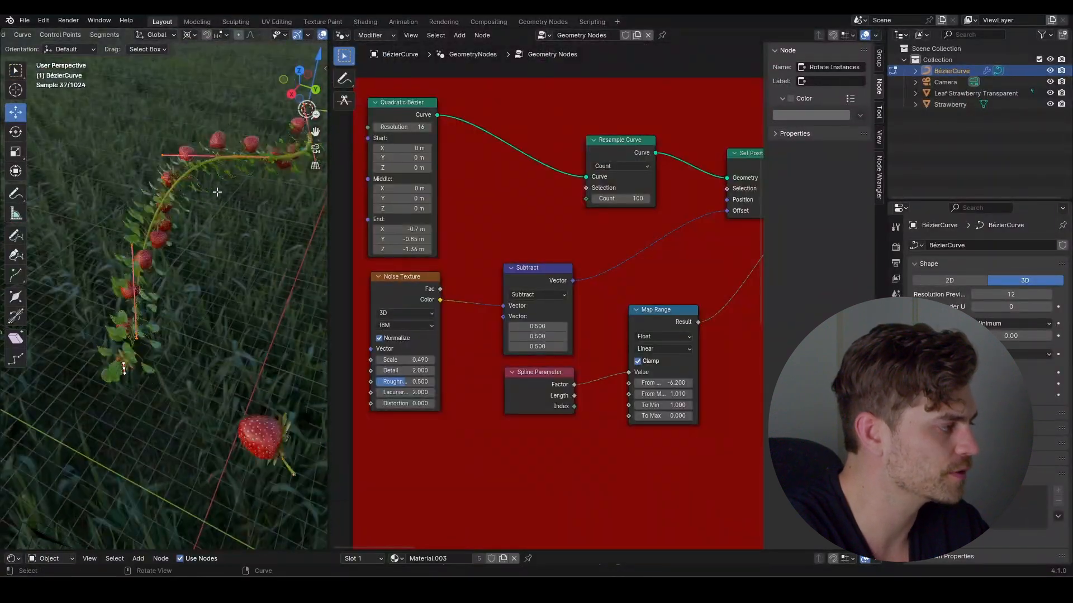
- Subdivide the whole branch curve in Edit Mode and move a control point to reshape the branch
key("a")
right_click(196, 213)
left_click(194, 212)
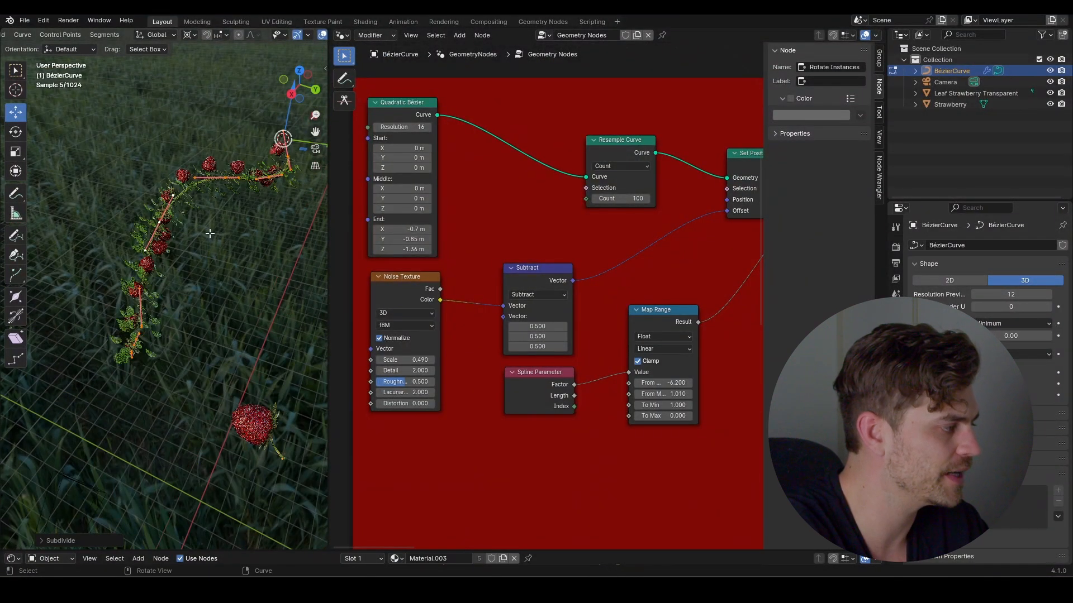
key("g")
left_click(139, 262)
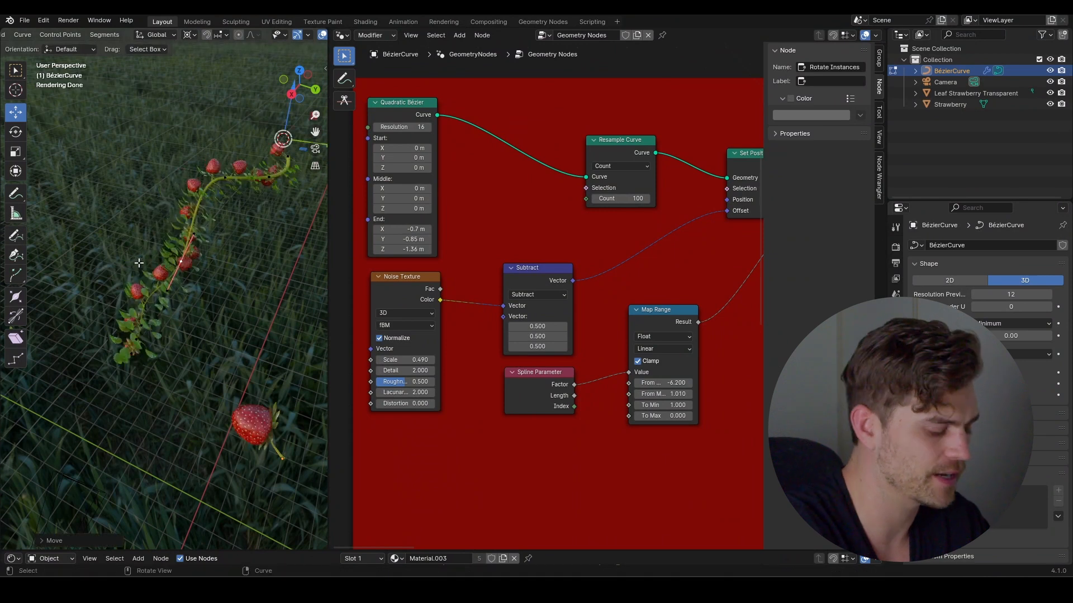
- Reposition the curve's control points in the camera view so the strawberries and leaves hang inside the frame
key("KP_0")
key("g")
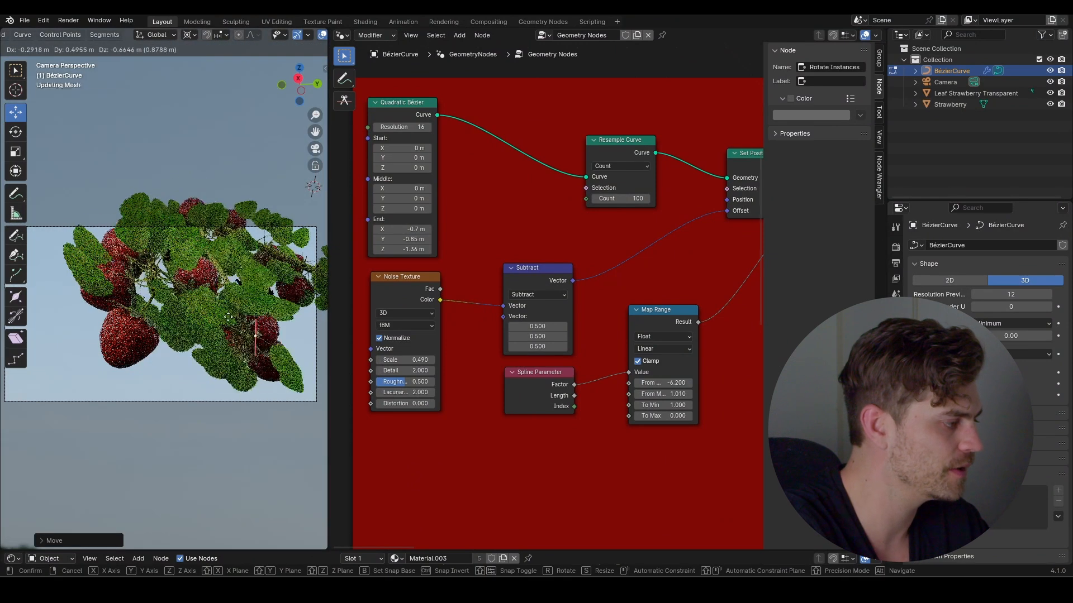
left_click(223, 336)
key("g")
left_click(291, 254)
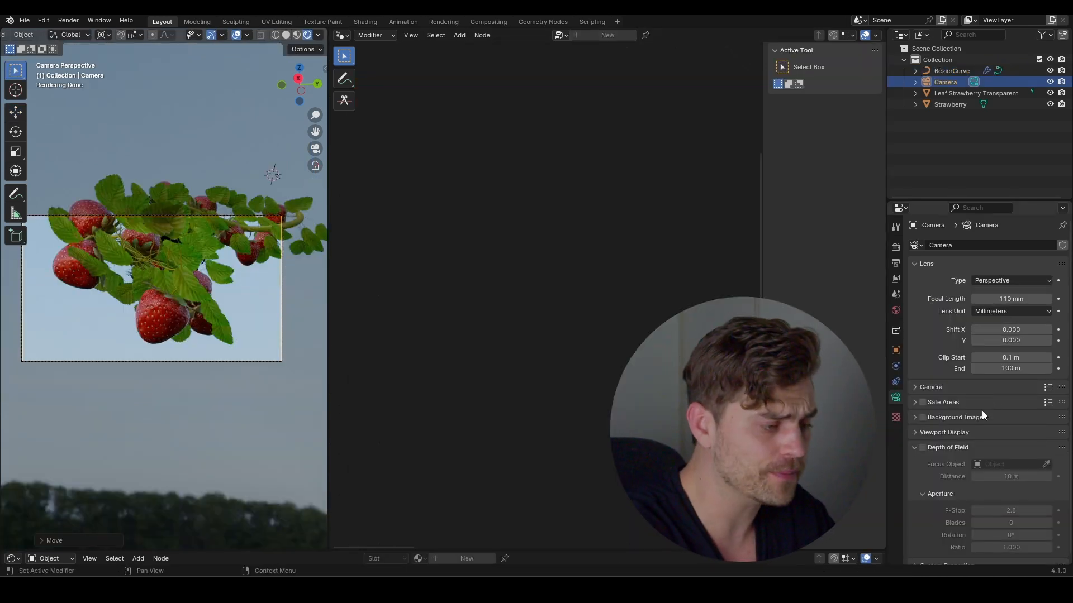
- Enable the camera's depth of field and focus it on a Plain Axes empty added at the front strawberry
left_click(923, 447)
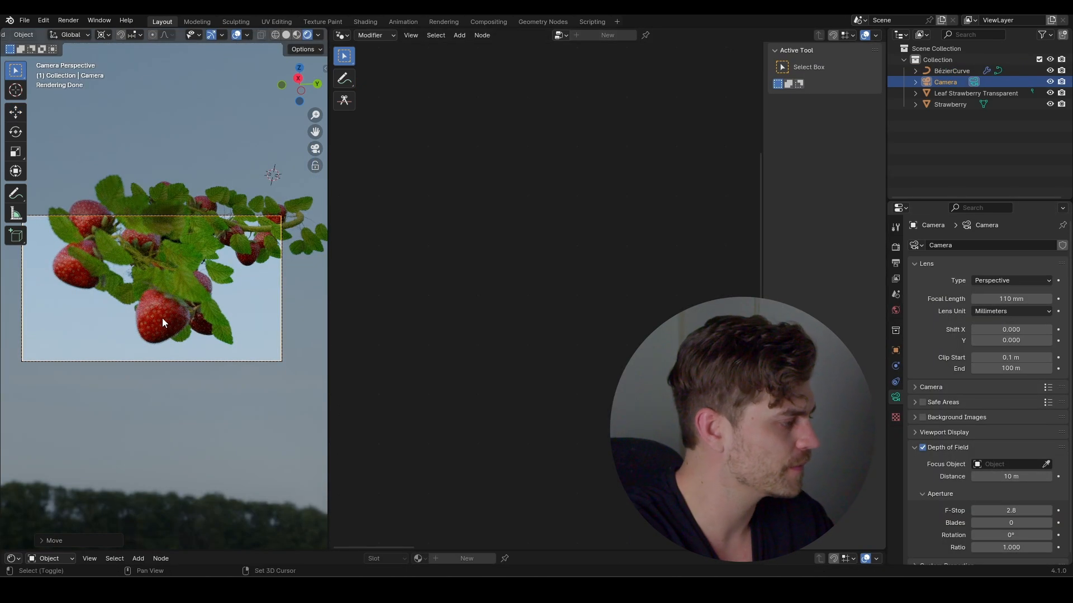
key("shift+a")
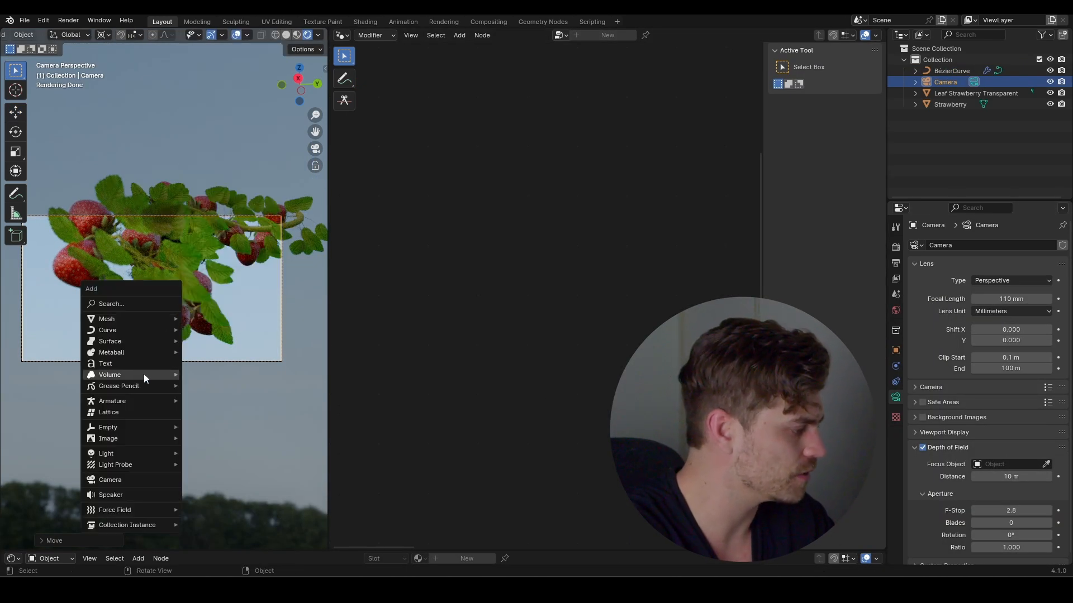
mouse_move(127, 429)
scroll(196, 333, "up", 4)
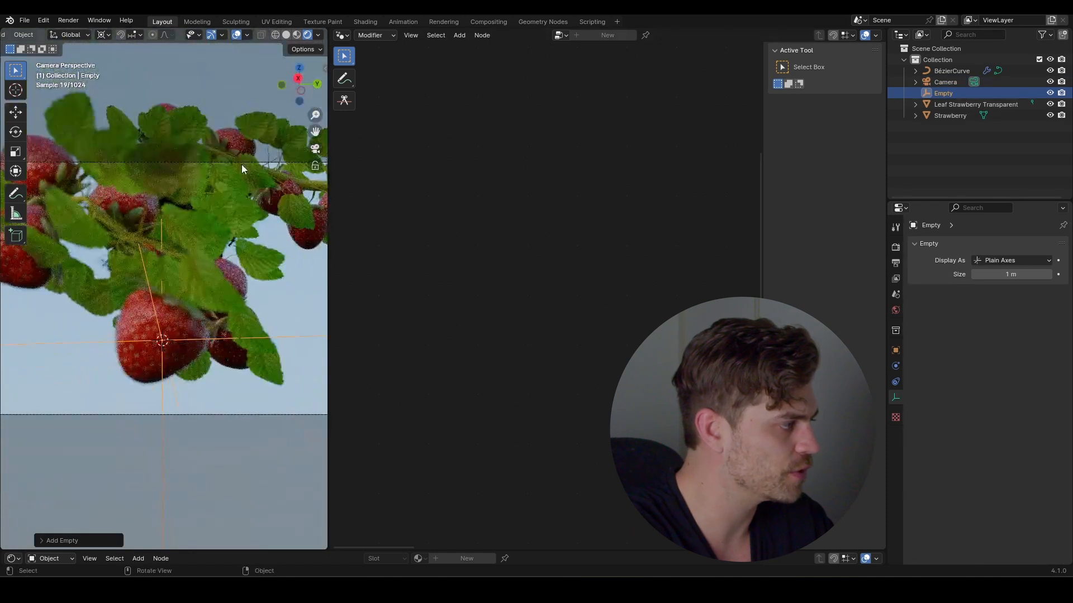
left_click(241, 165)
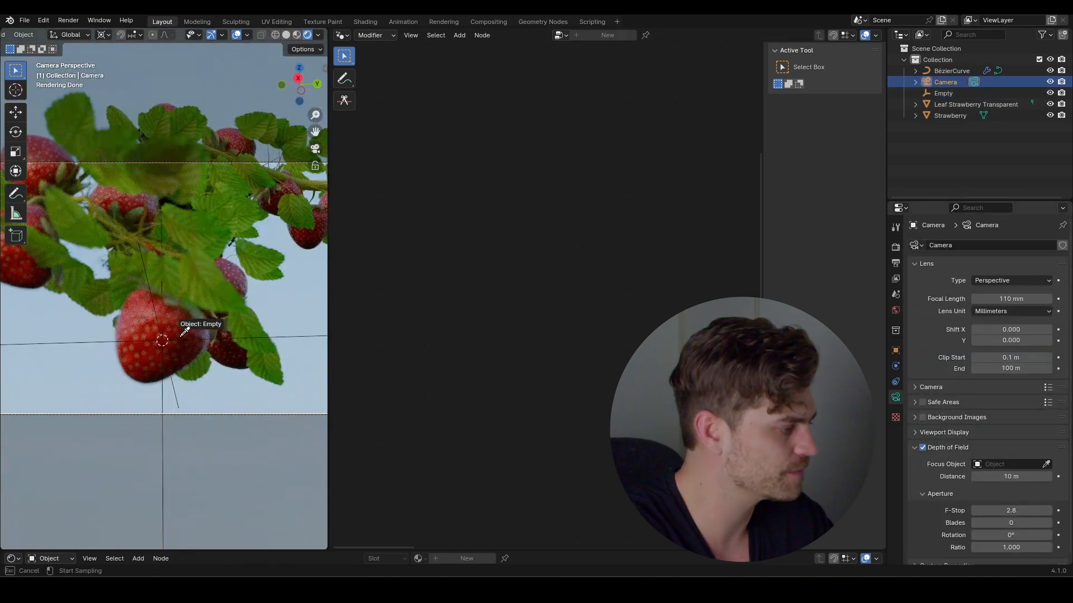
left_click(163, 343)
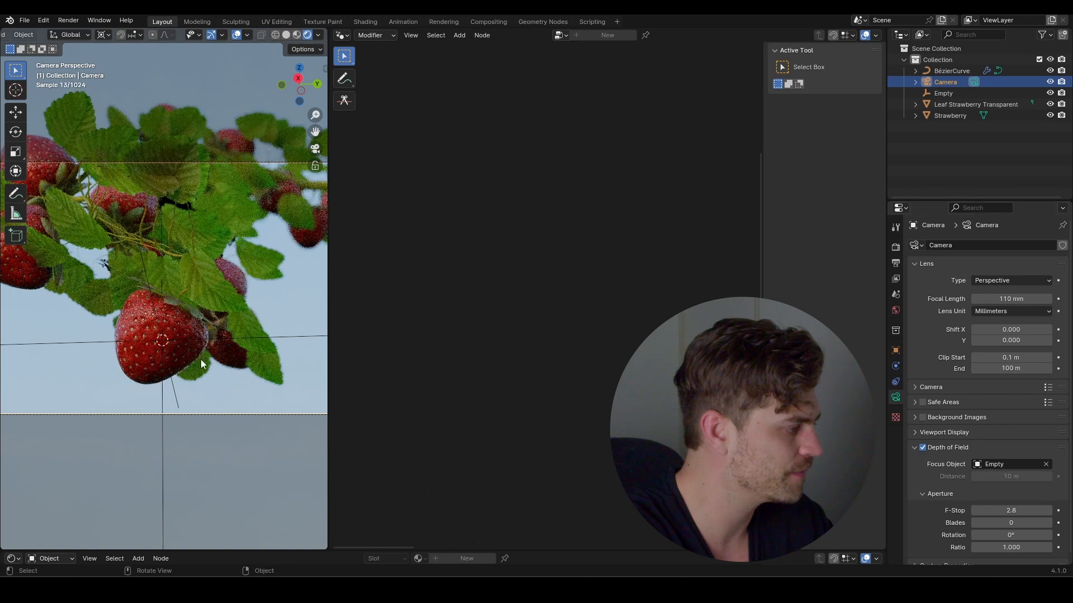
- Hide the viewport overlays and check the branch's framing and focus through the camera
left_click(171, 332)
scroll(171, 331, "down", 4)
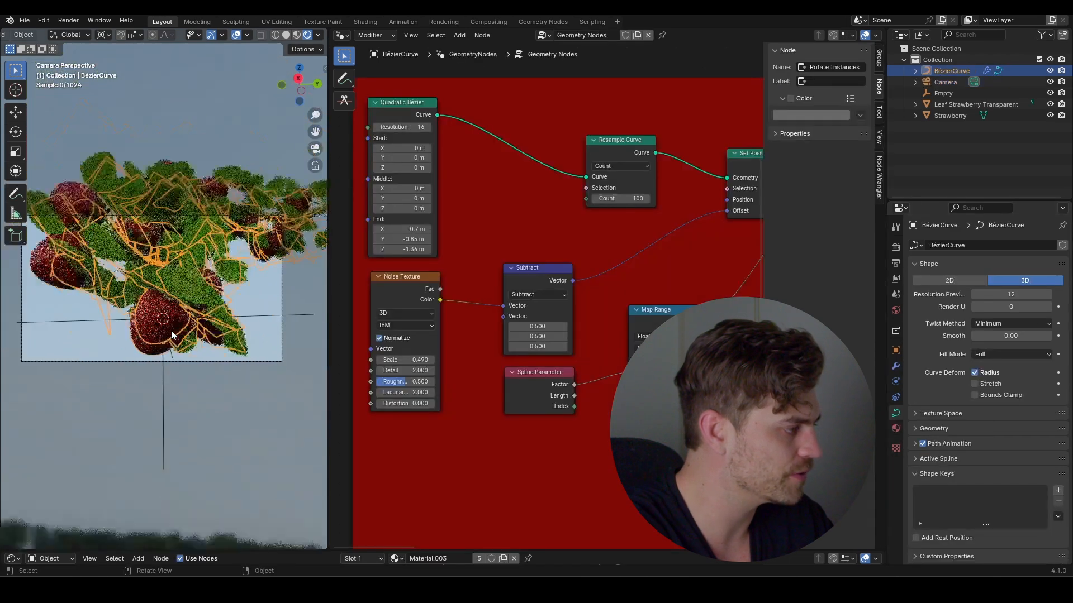
scroll(227, 250, "up", 1)
key("alt+shift+z")
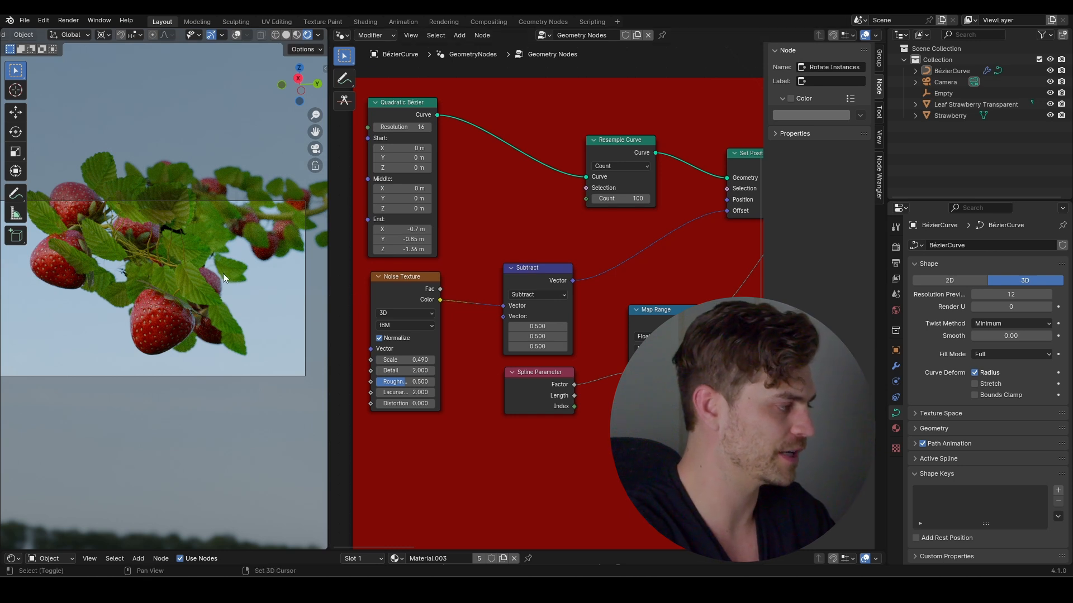
scroll(232, 279, "down", 1)
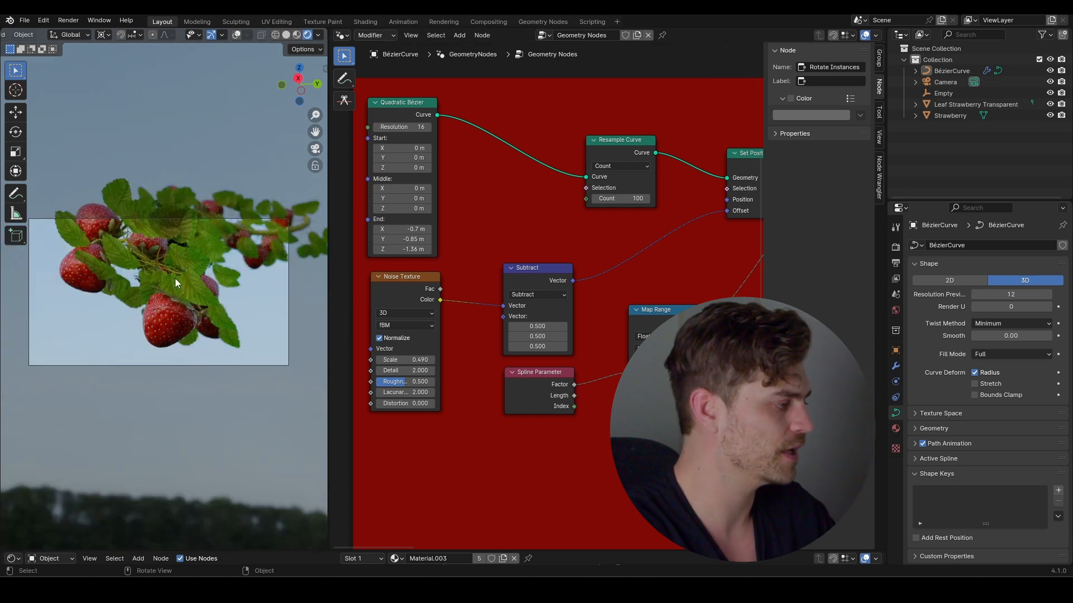
- Switch to the Pexels tree photos in the browser and look for a picture of a lone tree
key("shift+a")
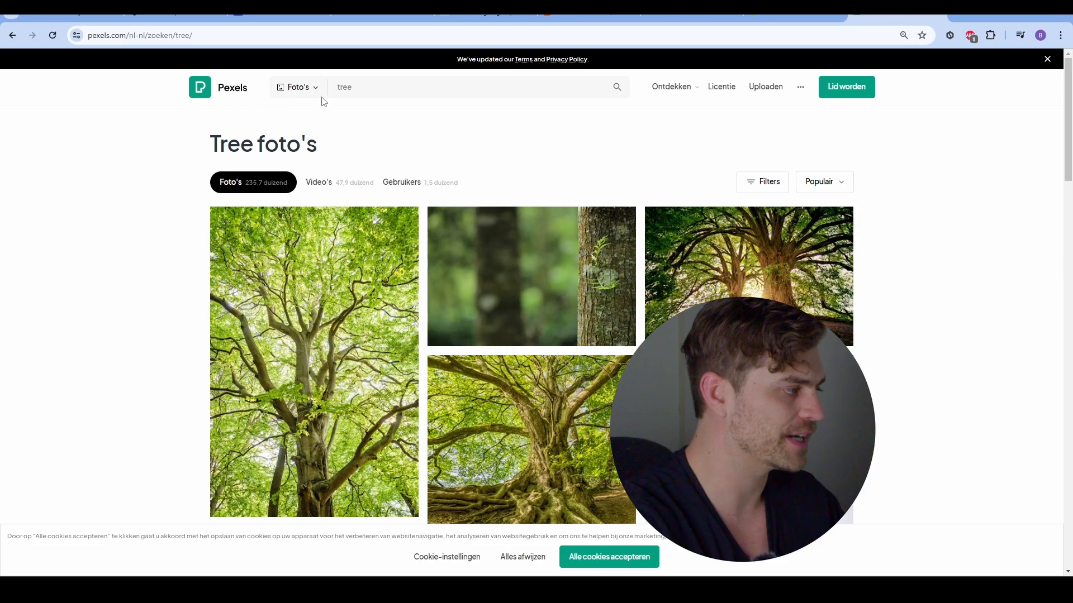
scroll(192, 169, "down", 15)
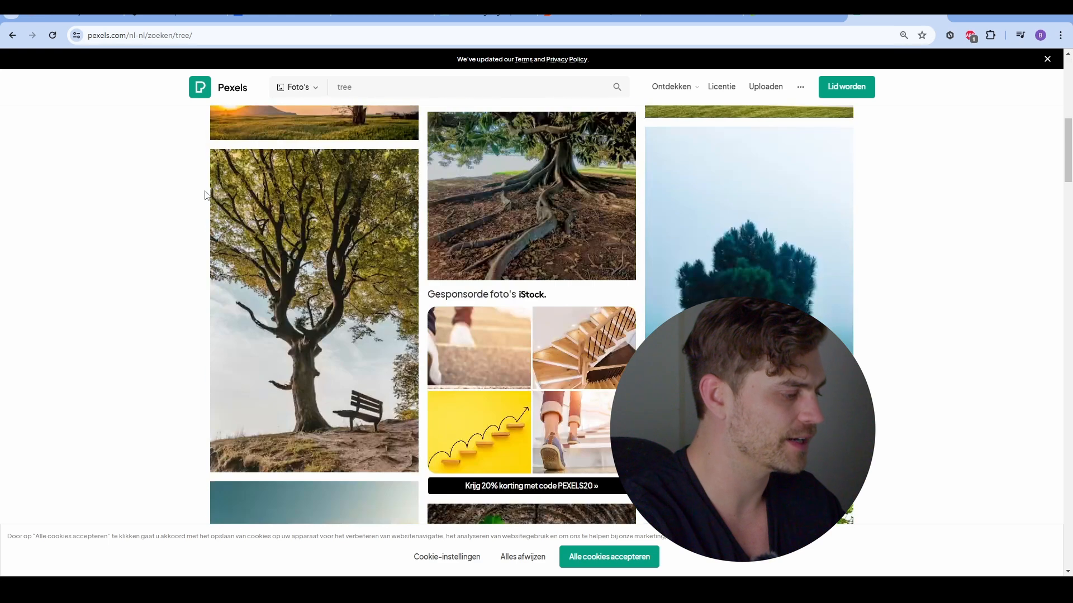
scroll(208, 201, "up", 3)
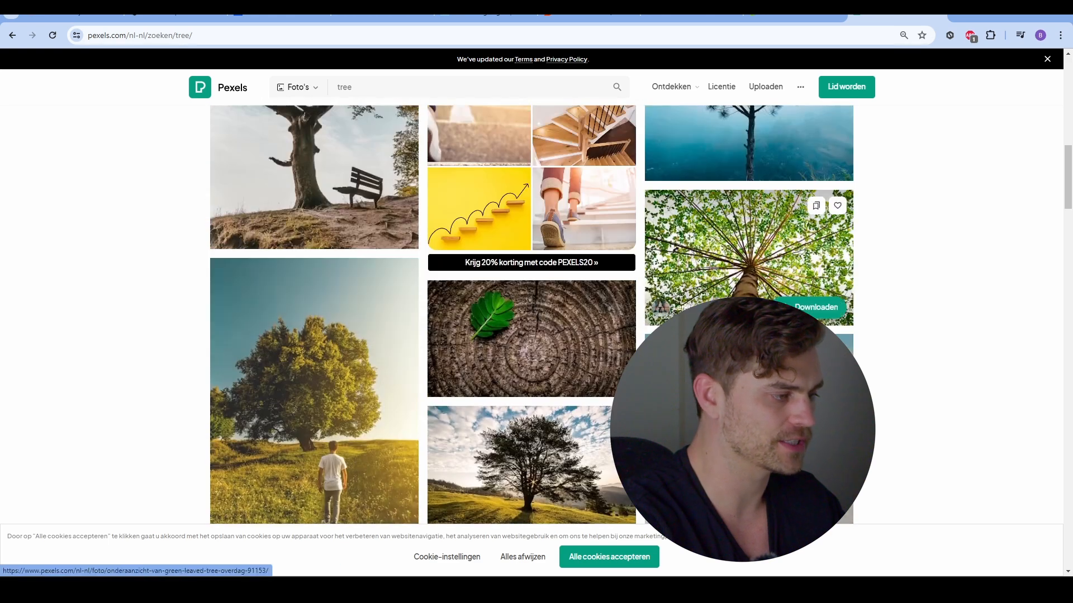
scroll(478, 292, "down", 3)
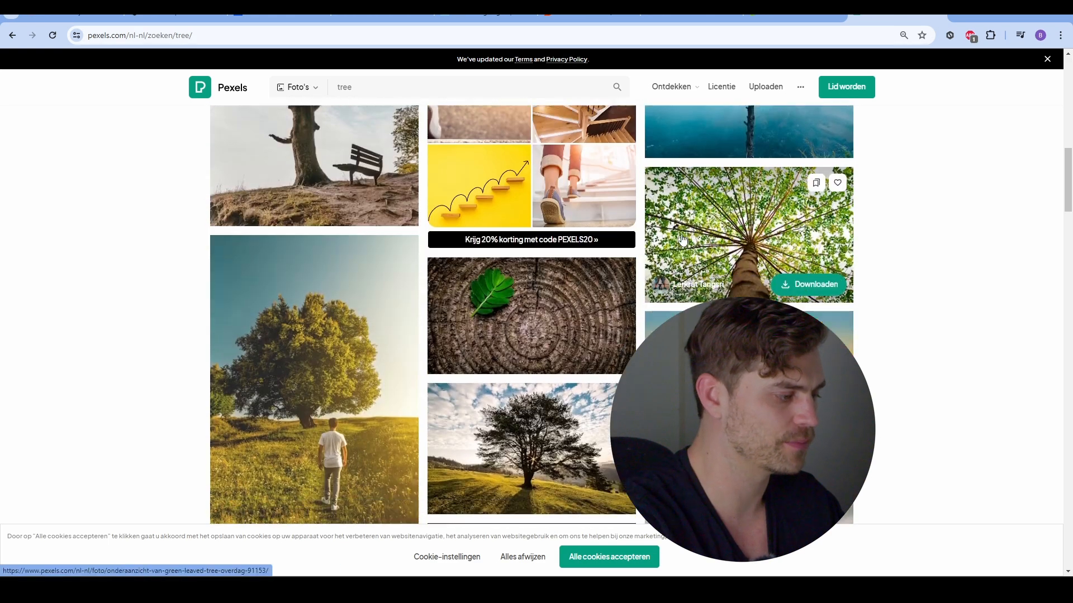
left_click(591, 352)
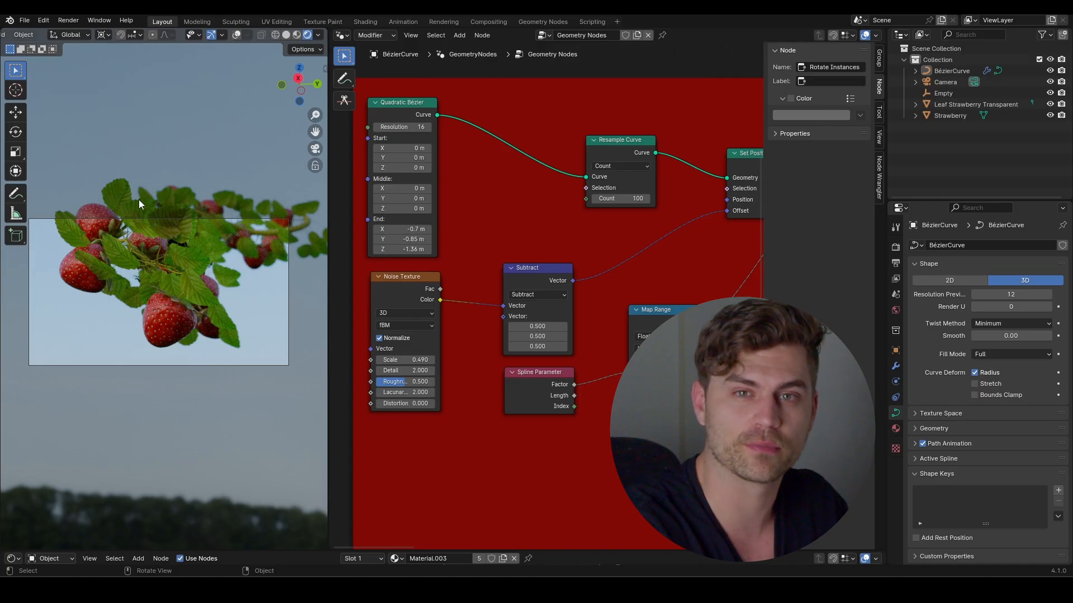
- Switch back to Blender, import the tree photo pexels-pixabay-56875 as an image plane and scale it up
key("shift+a")
mouse_move(179, 269)
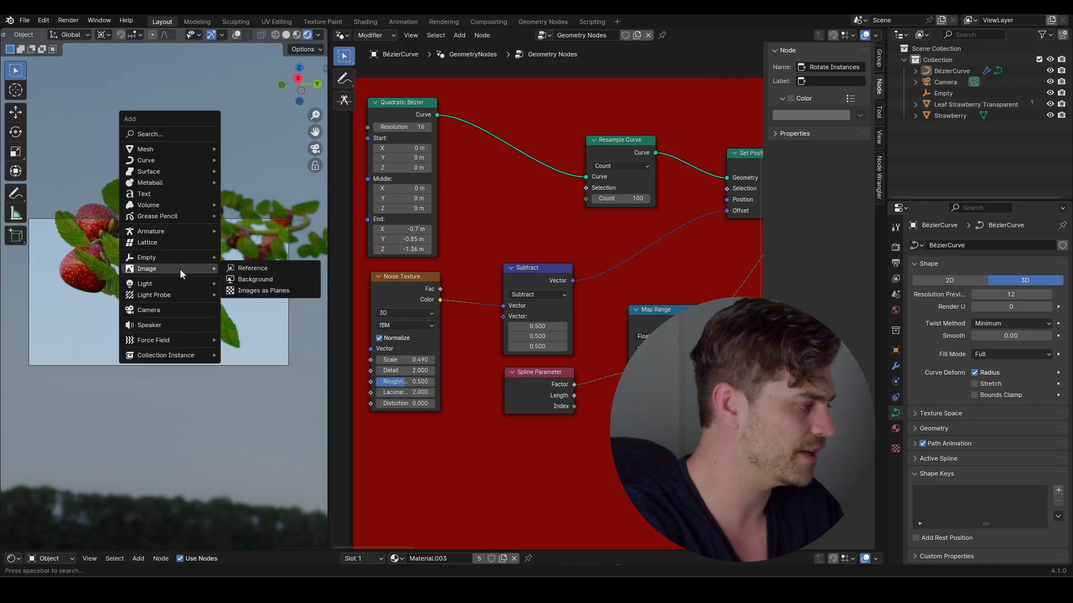
left_click(254, 271)
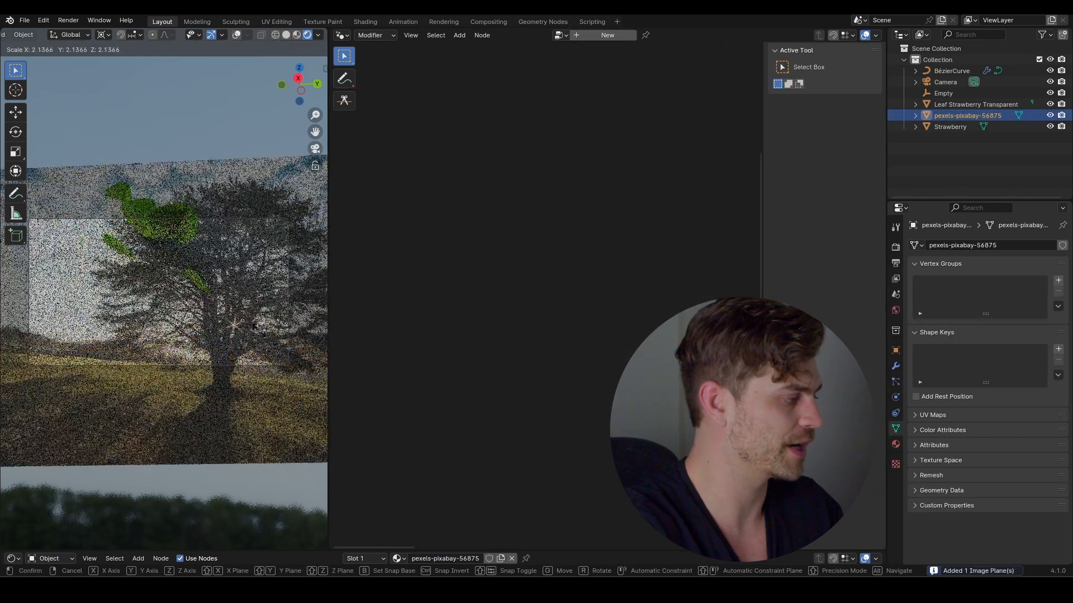
key("s")
left_click(262, 365)
- Move the tree image plane behind the strawberry branch and scale it up until it fills the camera's background
key("g")
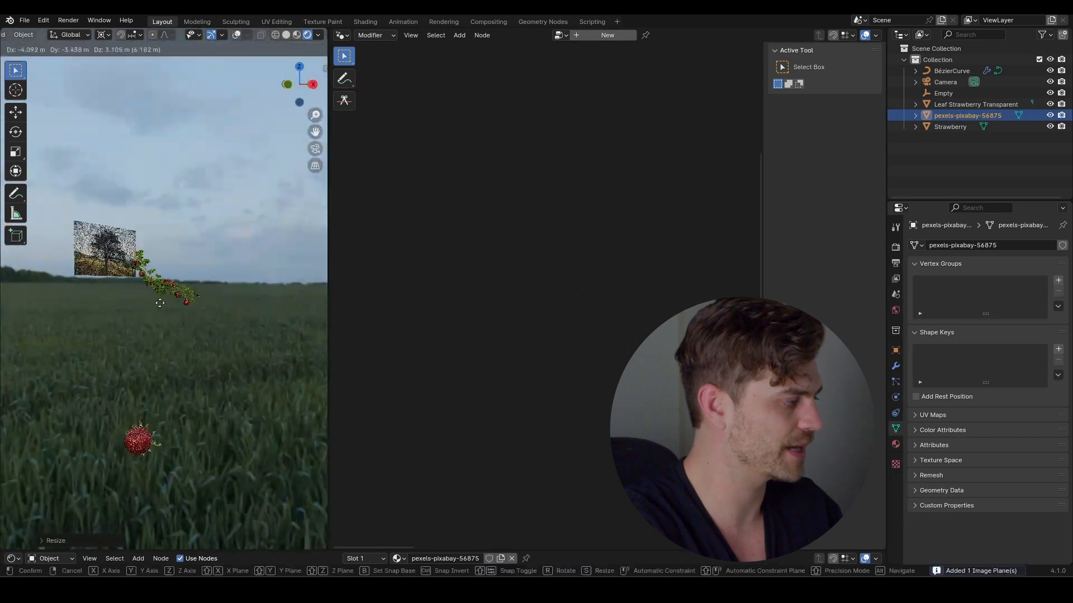
left_click(158, 305)
middle_click_drag(158, 305, 177, 340)
key("g")
left_click(297, 385)
key("s")
left_click(157, 117)
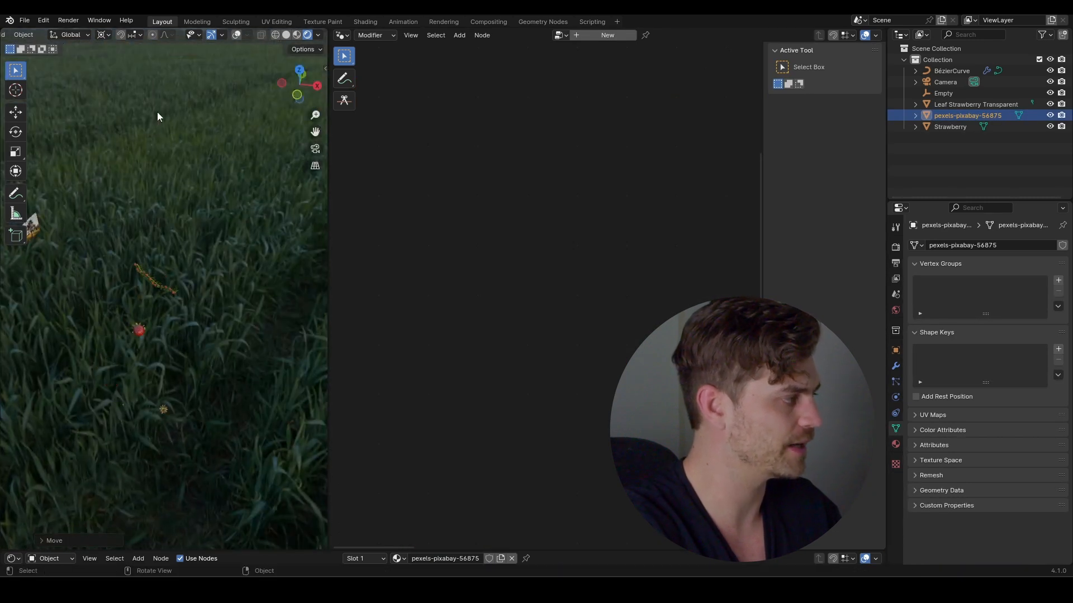
key("KP_0")
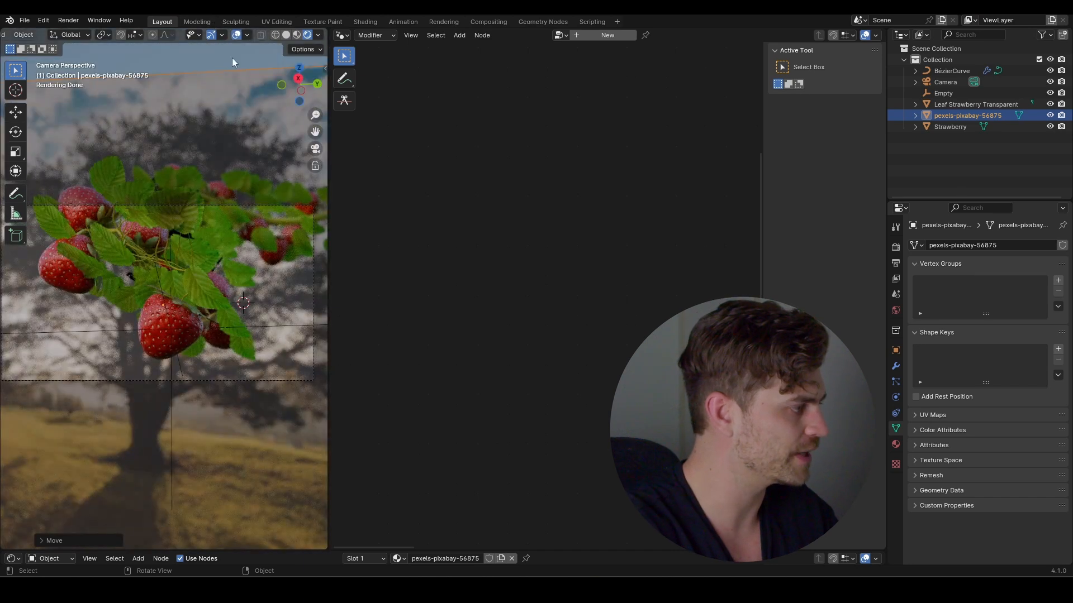
- Set the camera's depth-of-field F-Stop to 1.8 and check the background blur through the camera
left_click(252, 207)
scroll(963, 475, "down", 1)
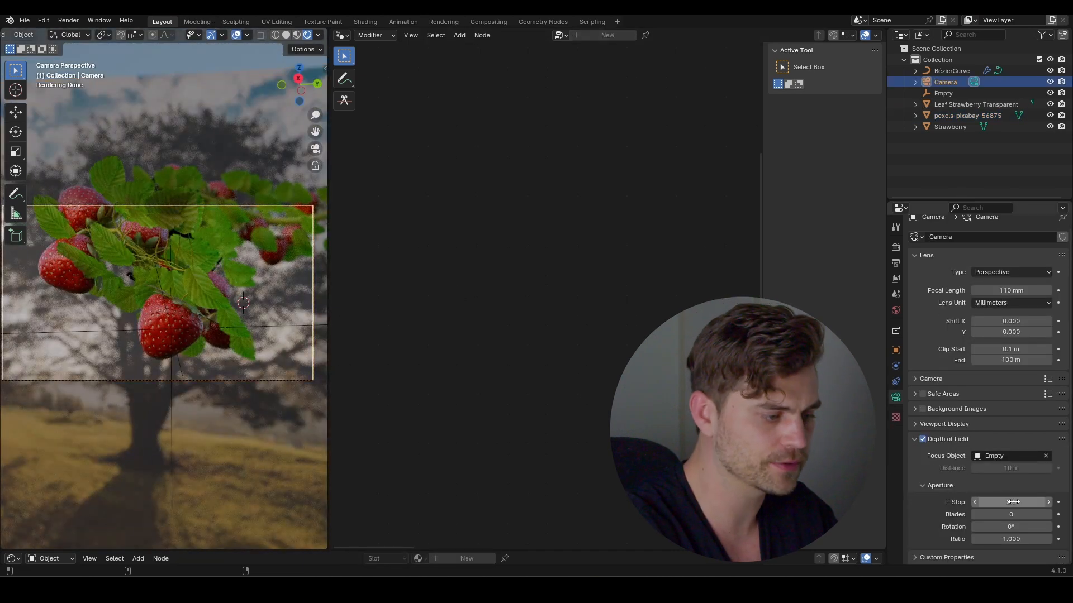
left_click_drag(1013, 502, 984, 501)
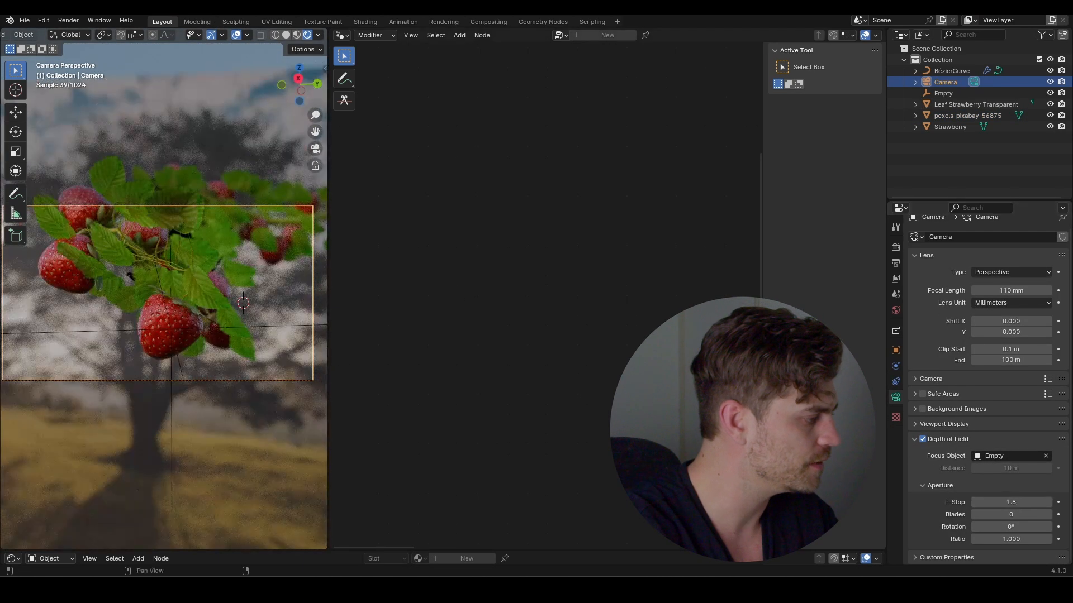
scroll(170, 350, "up", 2)
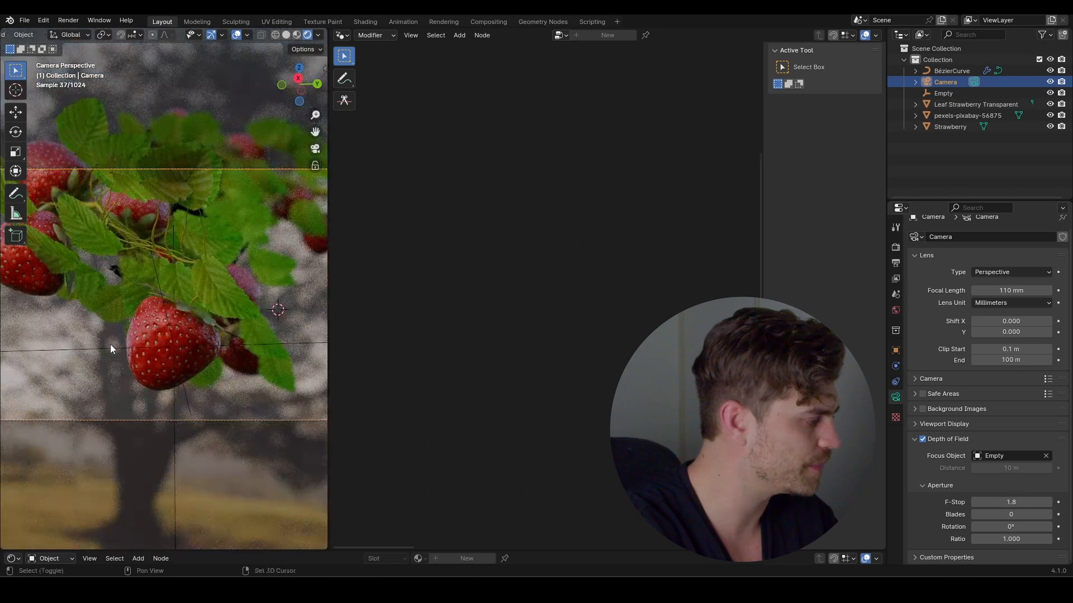
scroll(110, 345, "down", 2)
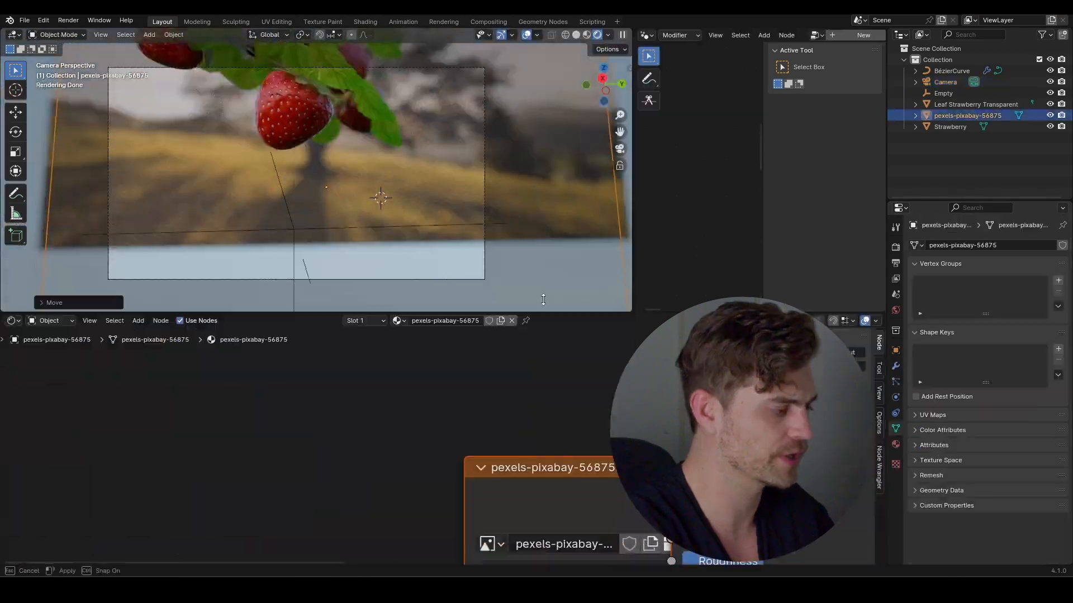
- Feed the background image's color into the Principled BSDF's emission color and set the emission strength to 0.480
scroll(475, 438, "down", 2)
left_click_drag(481, 445, 93, 360)
left_click_drag(184, 368, 397, 520)
left_click_drag(469, 532, 496, 532, "shift")
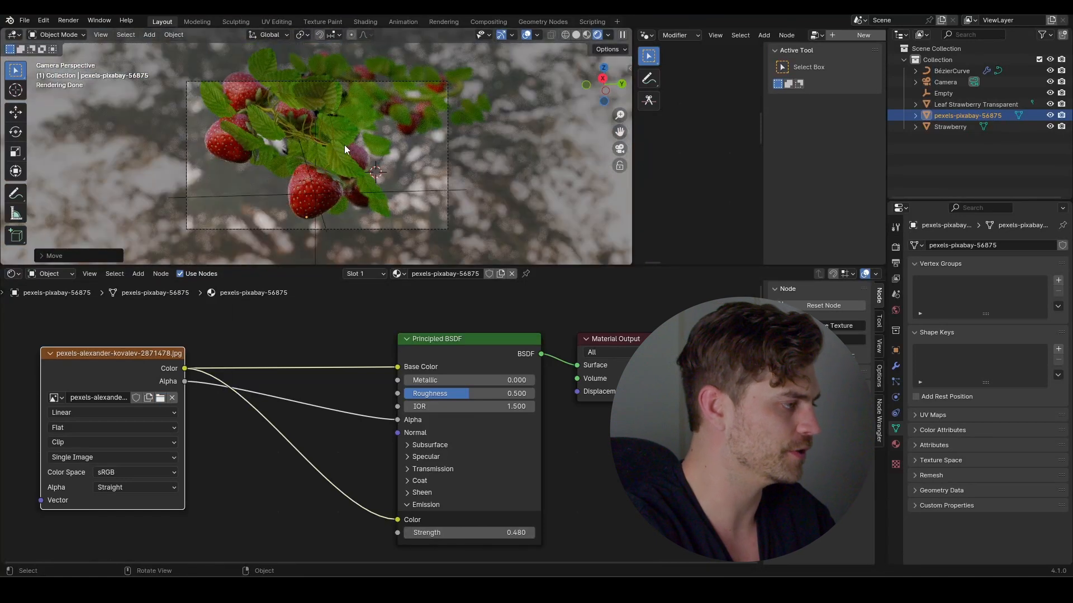
- Save the file, then add an area light to the scene and scale it up
scroll(344, 145, "up", 1)
key("ctrl+s")
key("shift+a")
mouse_move(291, 189)
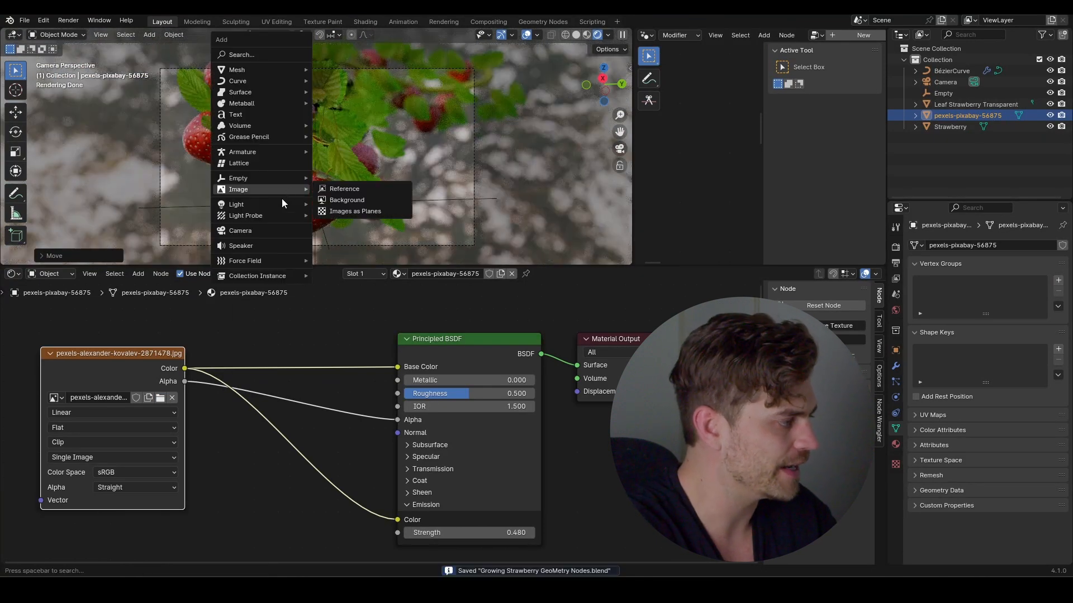
left_click(350, 238)
key("s")
left_click(426, 200)
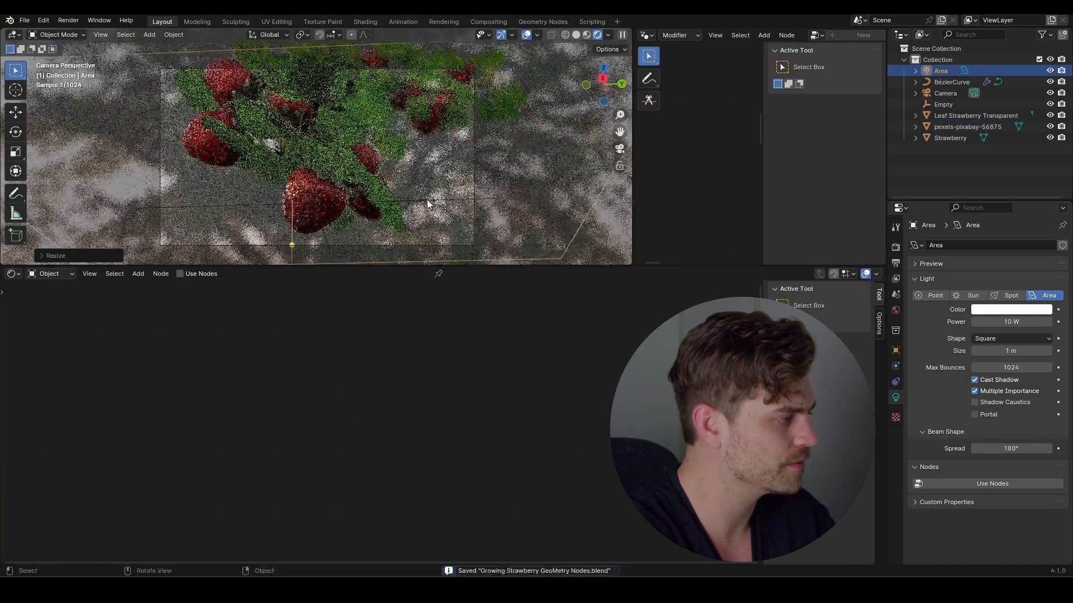
- Rotate the area light towards the strawberry branch and move it to the side of the branch
scroll(425, 197, "down", 2)
middle_click_drag(420, 190, 419, 227)
key("r")
left_click(377, 130)
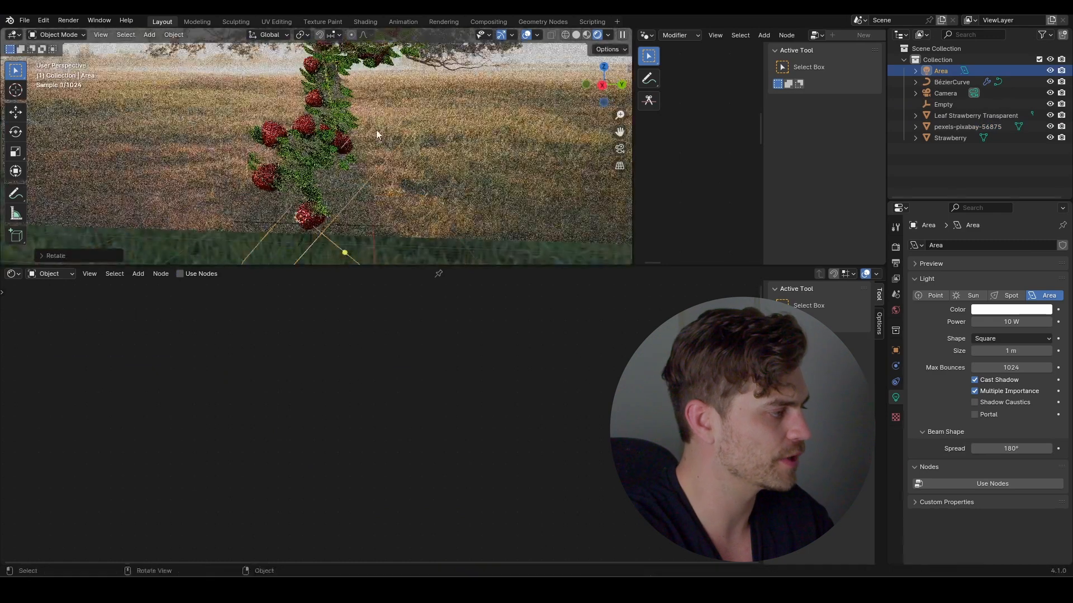
key("g")
left_click(222, 226)
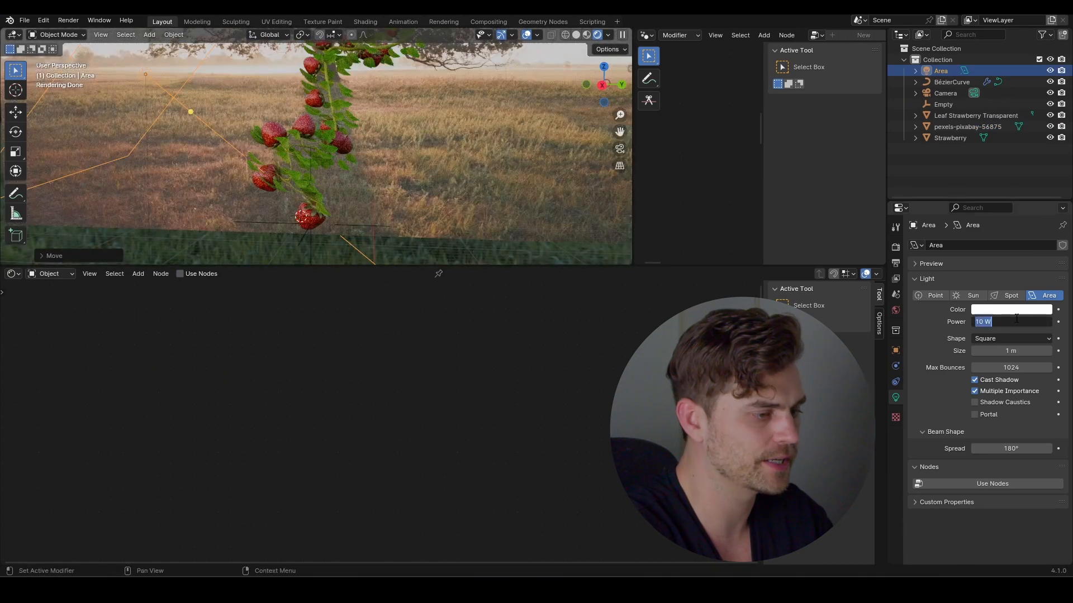
- Set the area light's power to 432.7 W and compare the camera view with the light hidden and shown
left_click(927, 325)
left_click_drag(998, 321, 1045, 322)
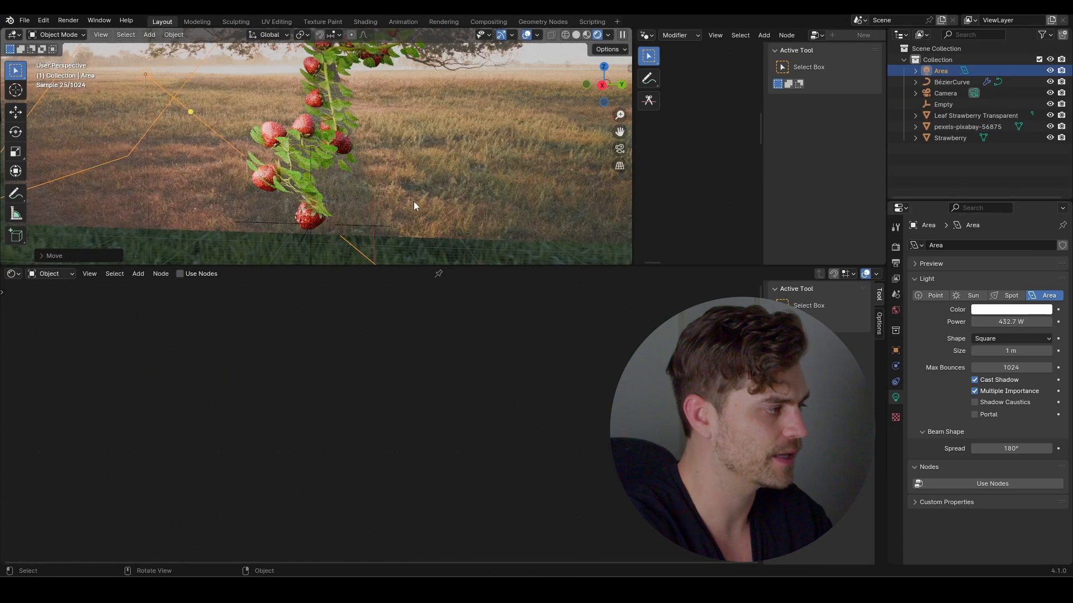
key("KP_0")
scroll(269, 212, "up", 3)
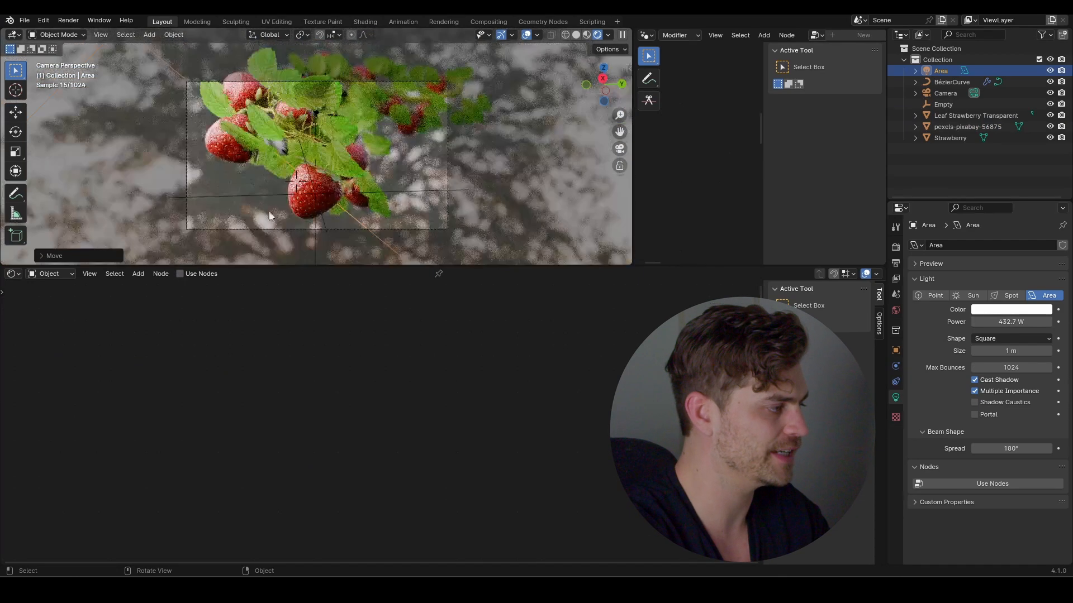
left_click(1050, 71)
left_click(1049, 70)
- Rotate the area light about the global Z axis, reposition it near the branch and return to the camera view
mouse_move(391, 139)
middle_mouse_down()
mouse_move(301, 232)
mouse_move(330, 163)
middle_mouse_up()
key("z")
key("Escape")
left_click(242, 107)
key("g")
key("z")
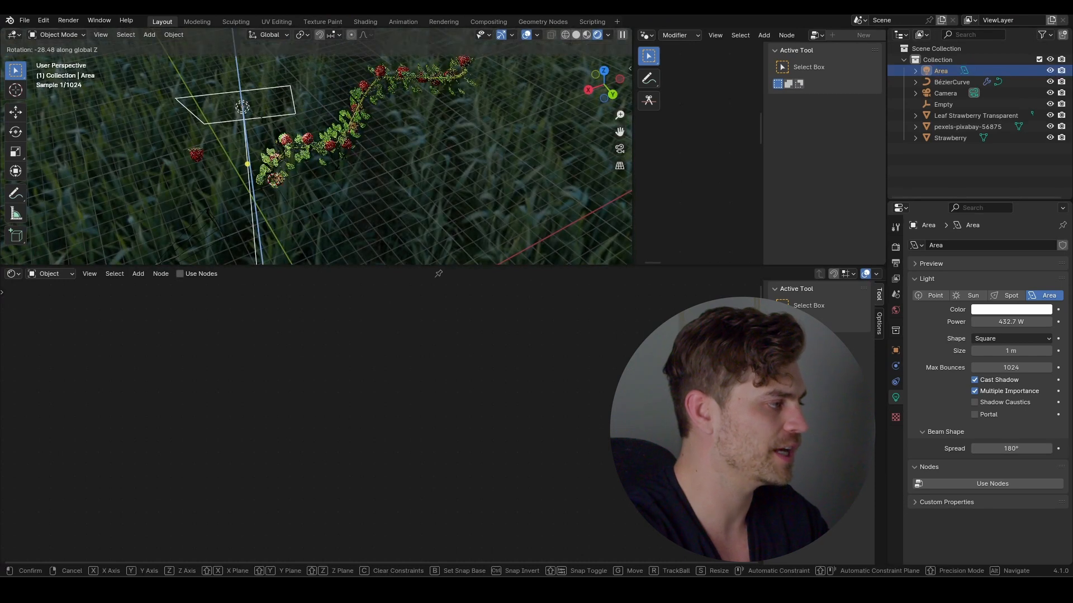
left_click(339, 132)
key("g")
left_click(376, 116)
key("KP_0")
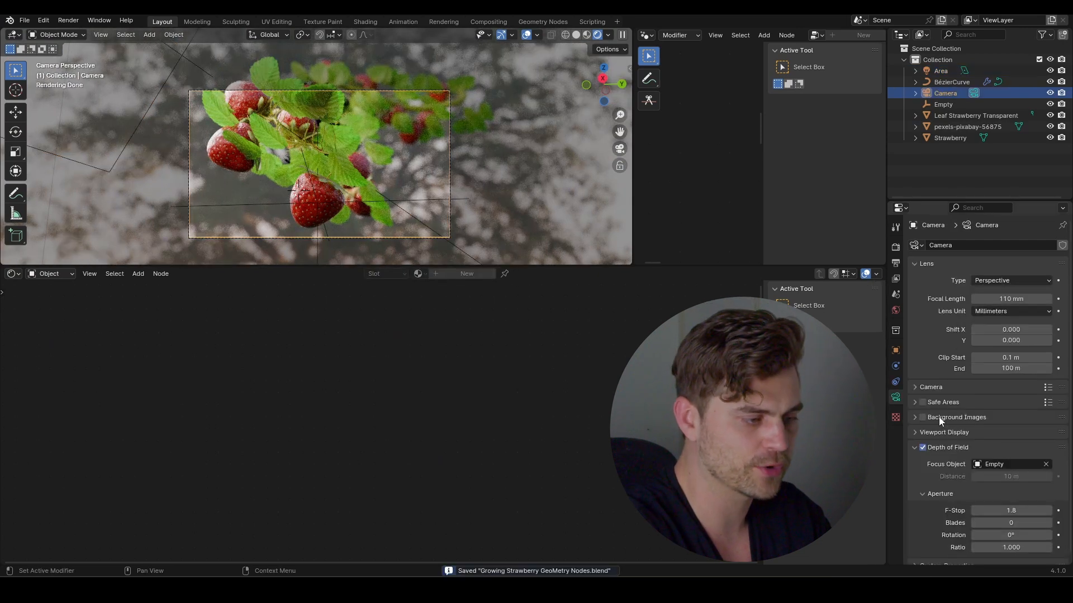
- Set the camera's passepartout to 1.000 and its depth-of-field F-Stop to 0.7, and save the file
left_click(944, 432)
scroll(989, 441, "down", 3)
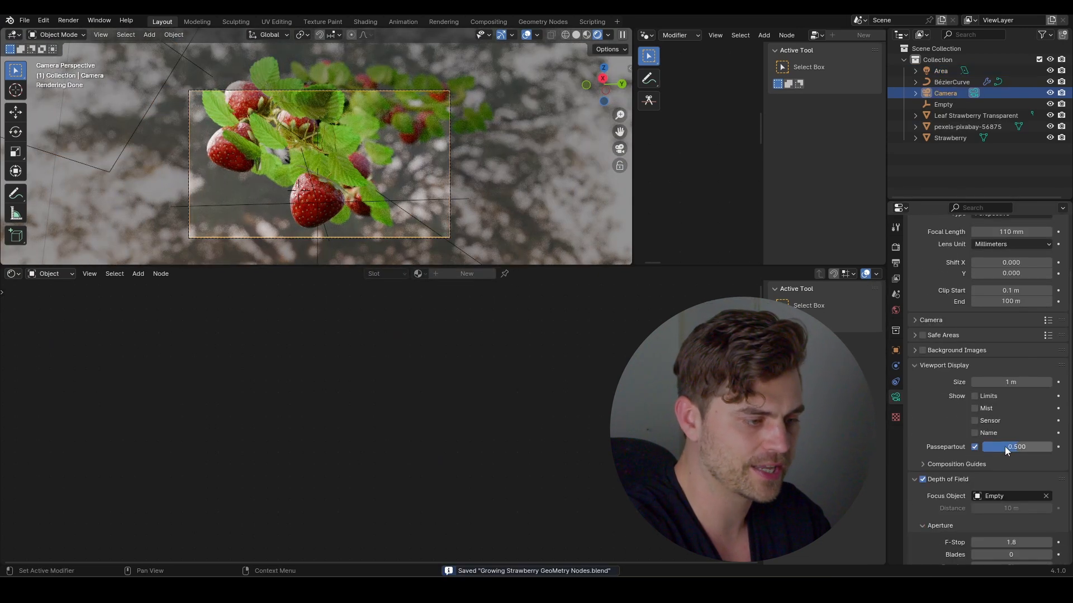
left_click_drag(1004, 447, 1050, 447)
scroll(397, 177, "up", 1)
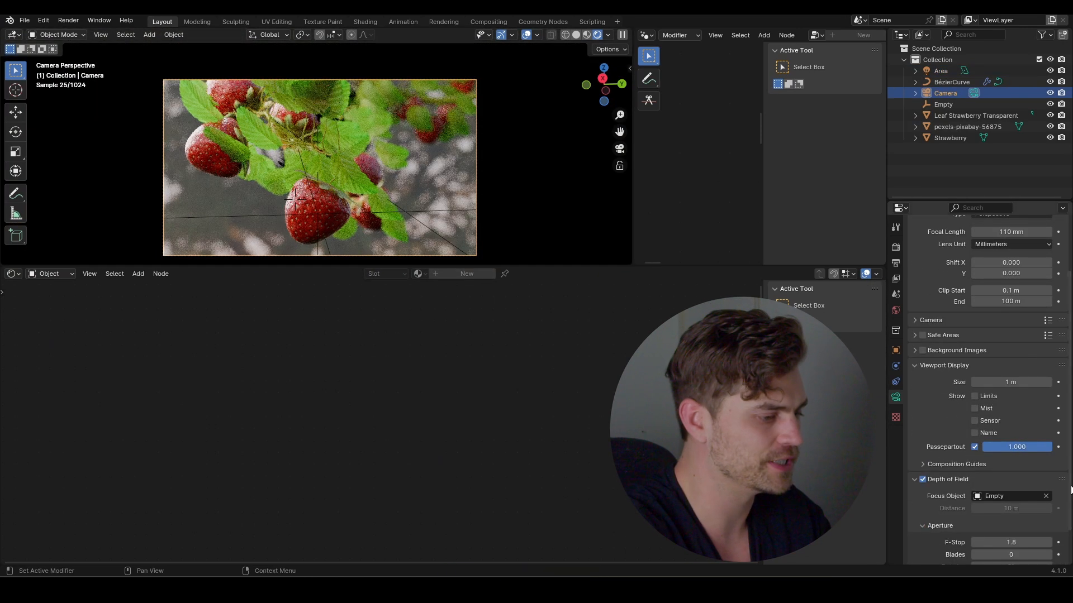
mouse_move(1020, 543)
left_mouse_down()
mouse_move(991, 542)
mouse_move(1003, 542)
left_mouse_up()
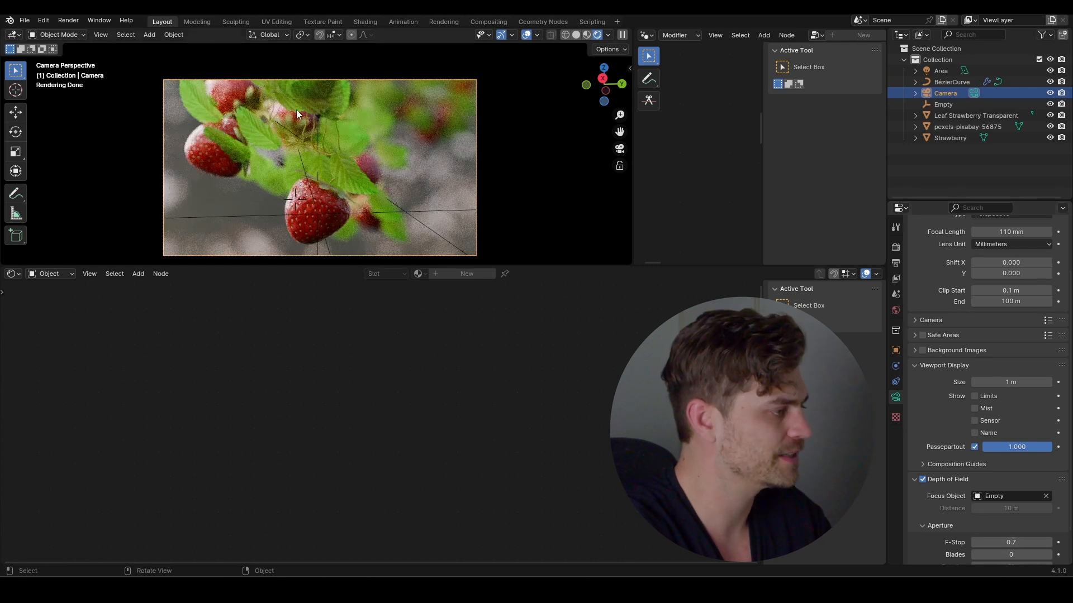
key("ctrl+s")
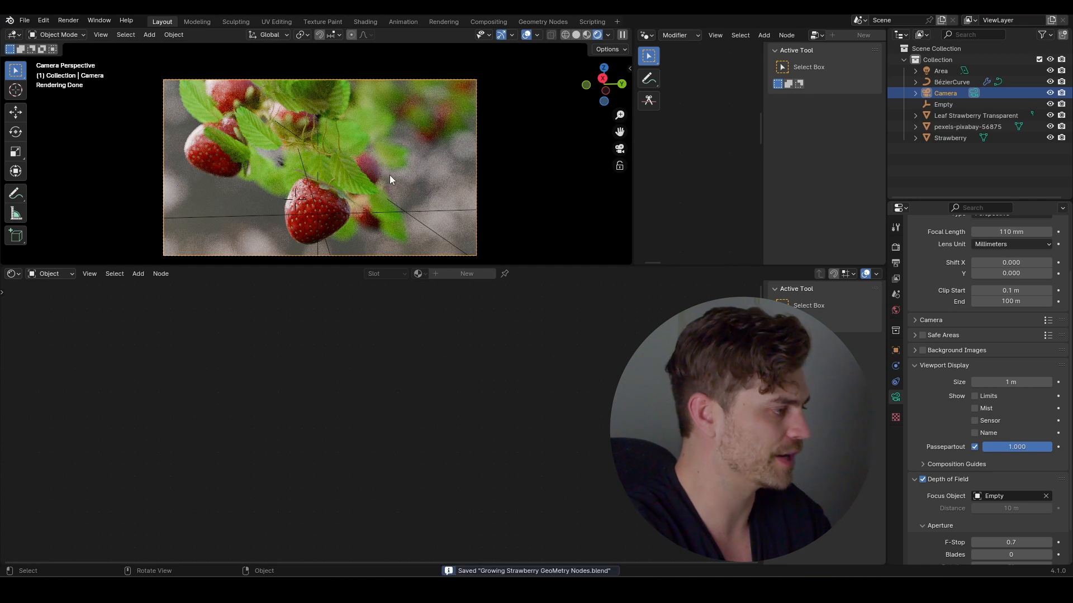
- Select the branch curve, enlarge its geometry nodes area and examine the Strawberry frame alongside the close-up berries
left_click(329, 194)
scroll(614, 295, "down", 3)
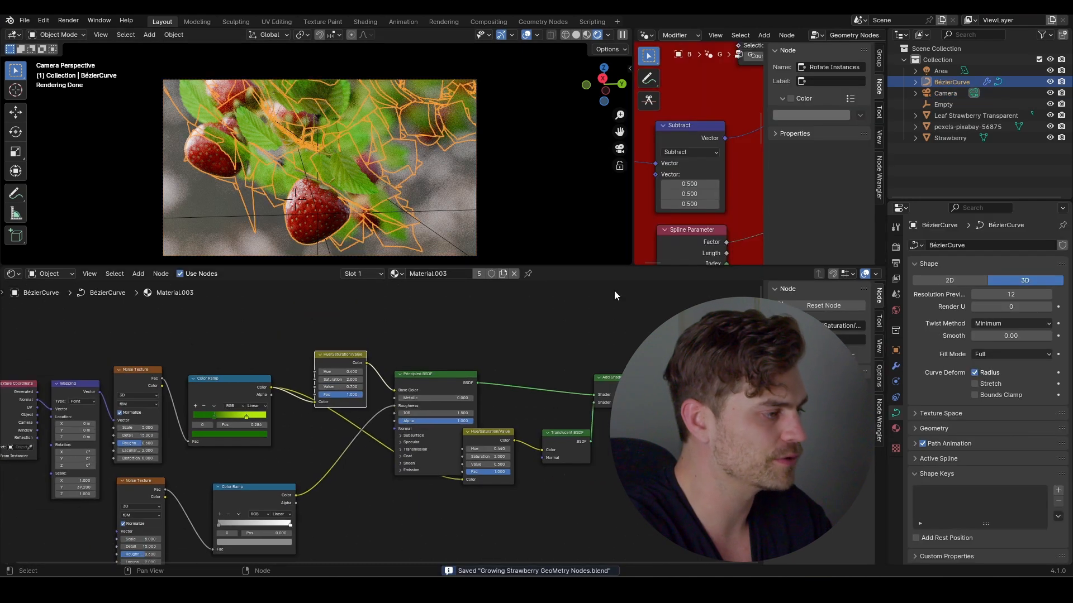
left_click_drag(663, 269, 664, 514)
left_click_drag(634, 347, 271, 344)
scroll(524, 283, "down", 3)
scroll(165, 433, "up", 5)
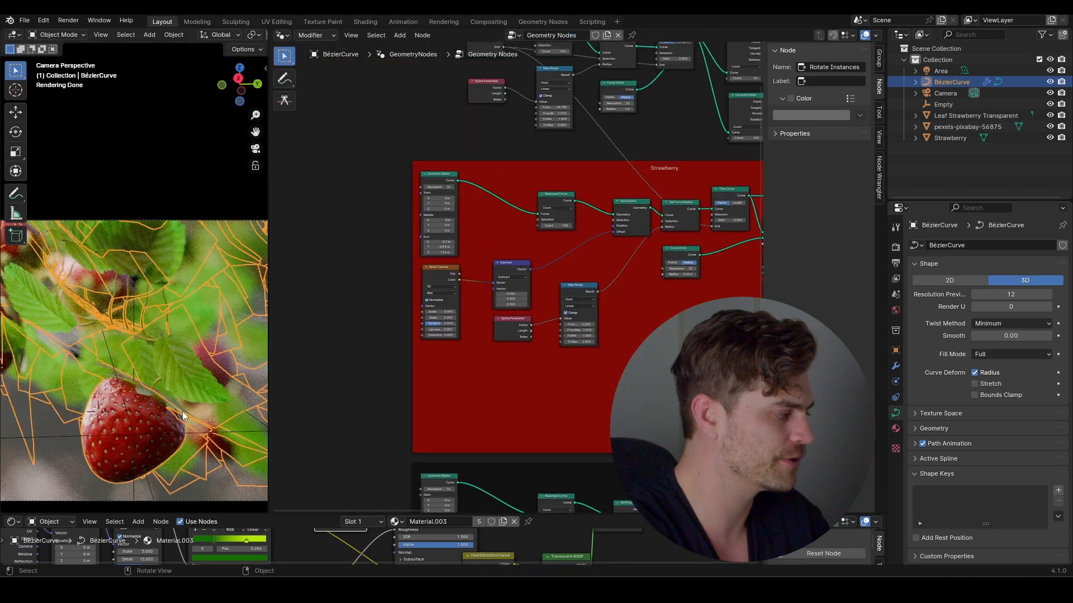
scroll(131, 404, "down", 4)
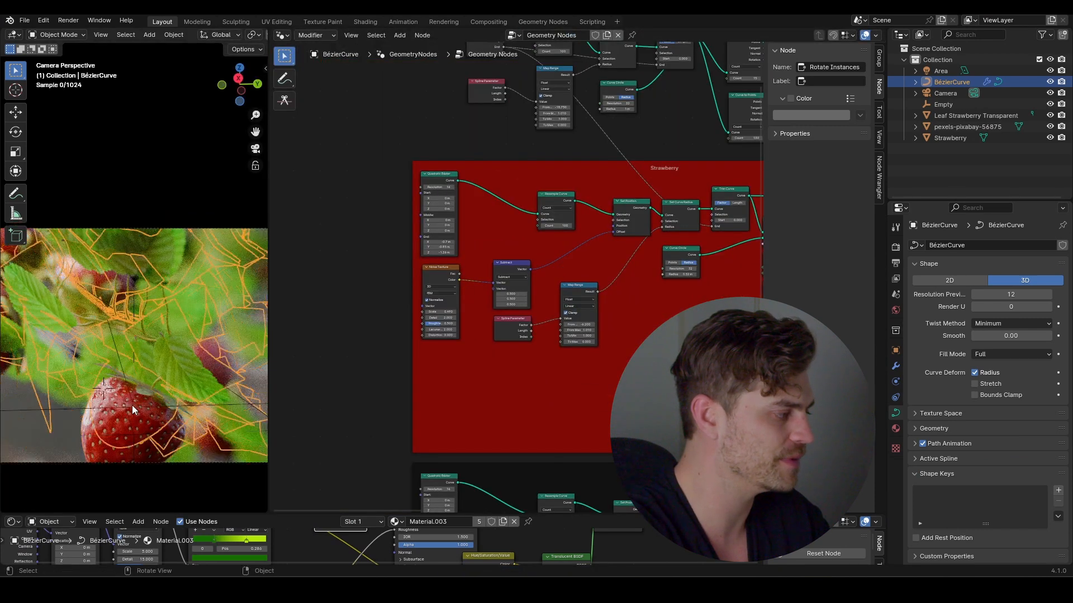
middle_click_drag(618, 333, 475, 313)
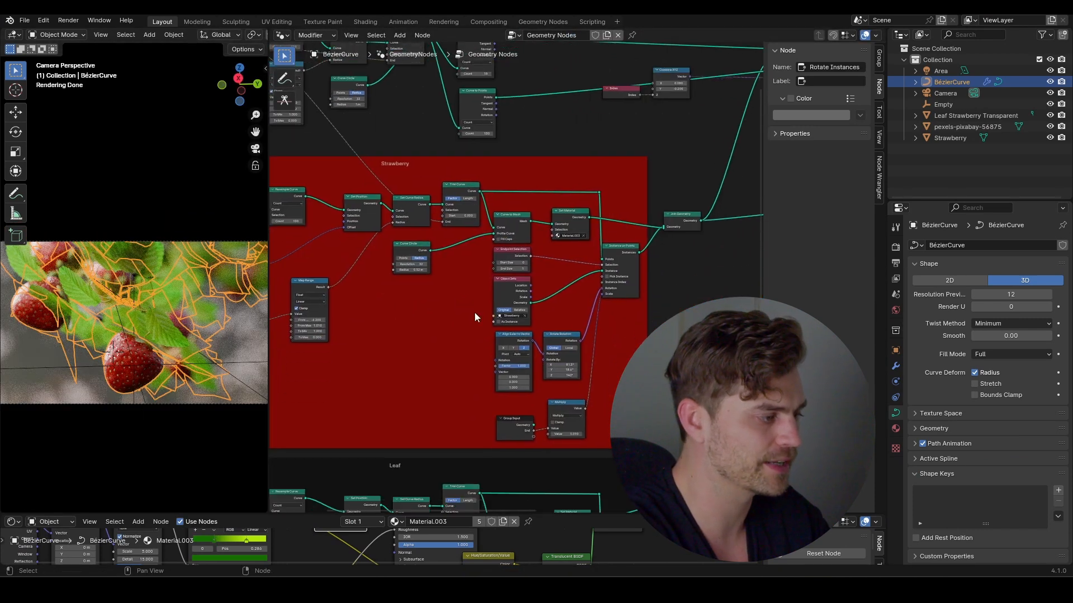
scroll(514, 306, "up", 5)
scroll(545, 253, "up", 1)
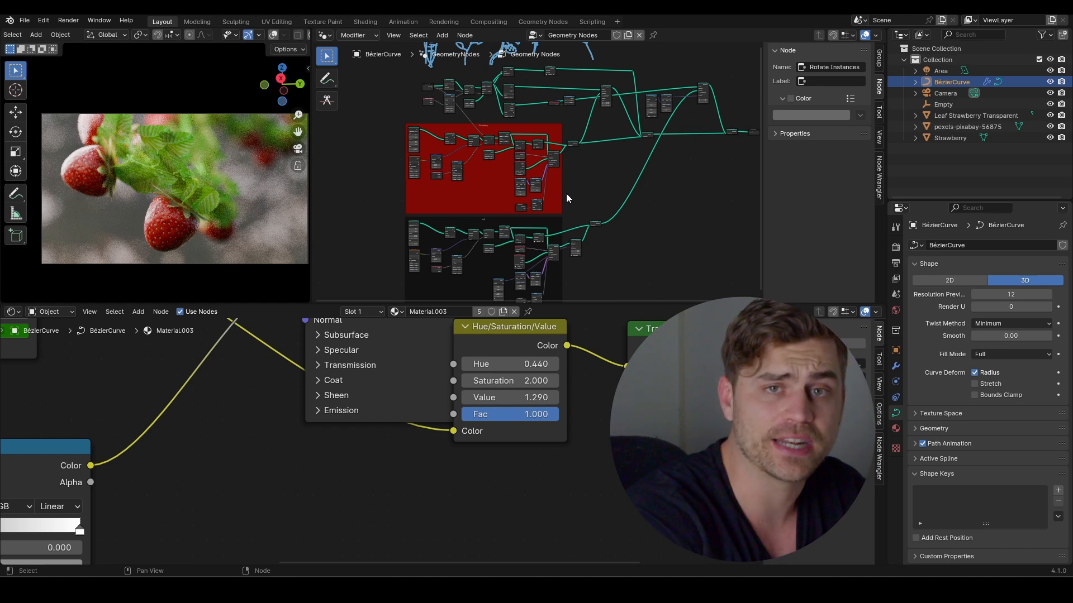
- Widen the camera view, select the Strawberry object and duplicate its material's texture, bump and Principled BSDF nodes above the originals
left_click_drag(311, 193, 430, 196)
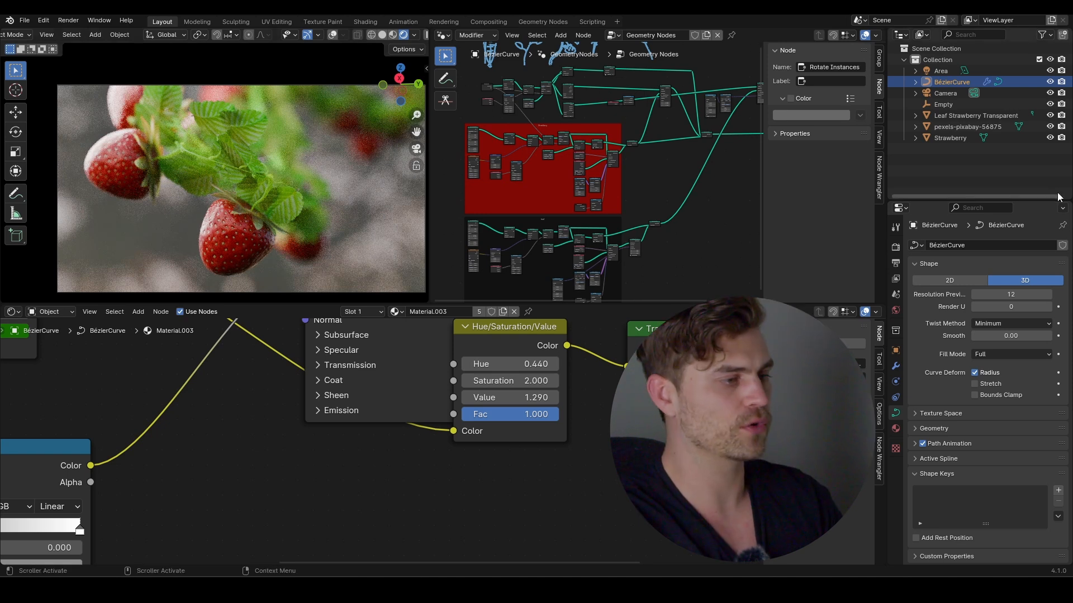
left_click(950, 138)
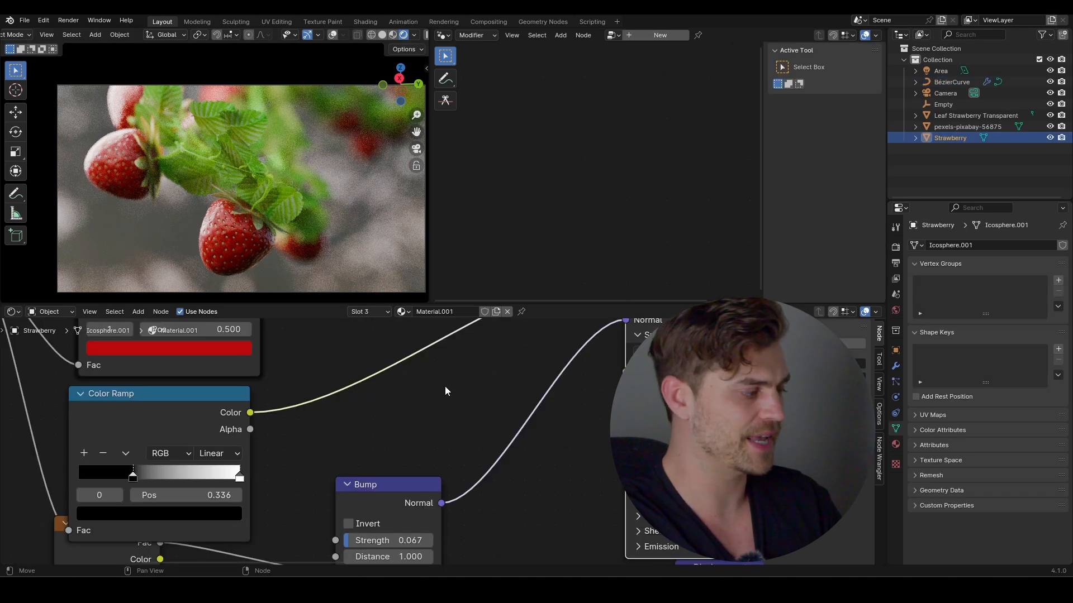
scroll(445, 386, "down", 10)
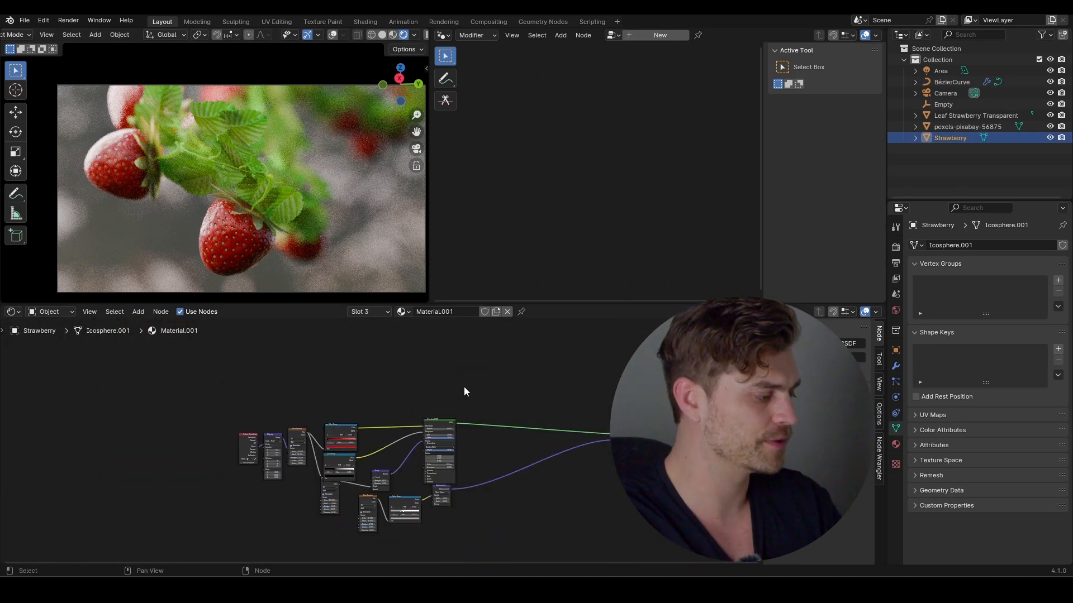
left_click_drag(467, 380, 231, 484)
scroll(369, 478, "up", 2)
middle_click_drag(369, 478, 366, 391)
scroll(525, 496, "up", 8)
scroll(439, 407, "down", 11)
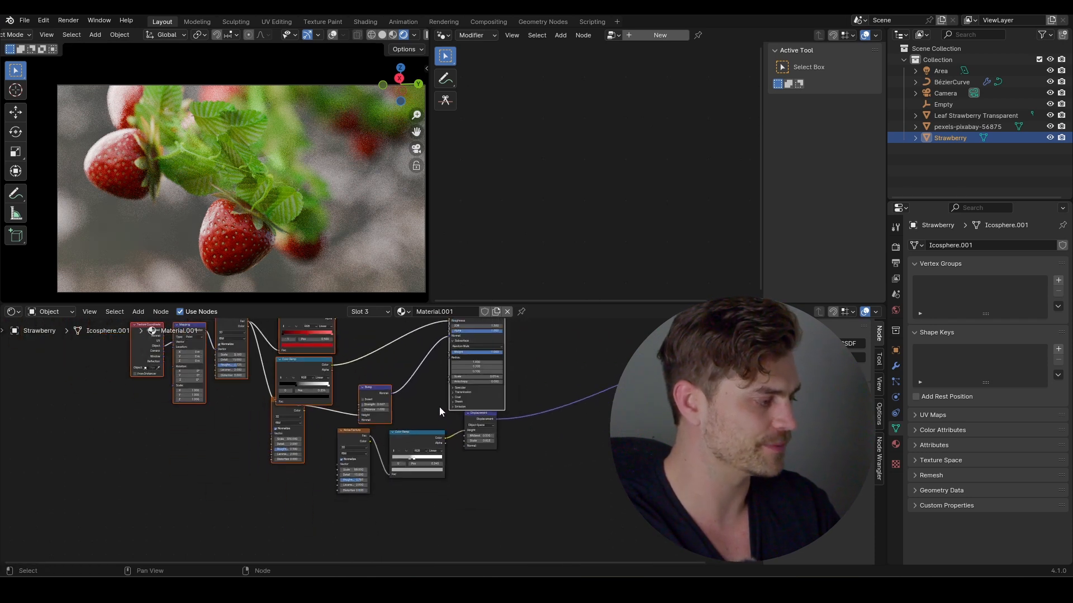
middle_click_drag(430, 369, 439, 505)
key("shift+d")
left_click(439, 382)
- Connect the duplicated Principled BSDF to the strawberry material's output
scroll(376, 405, "up", 3)
middle_click_drag(376, 405, 395, 450)
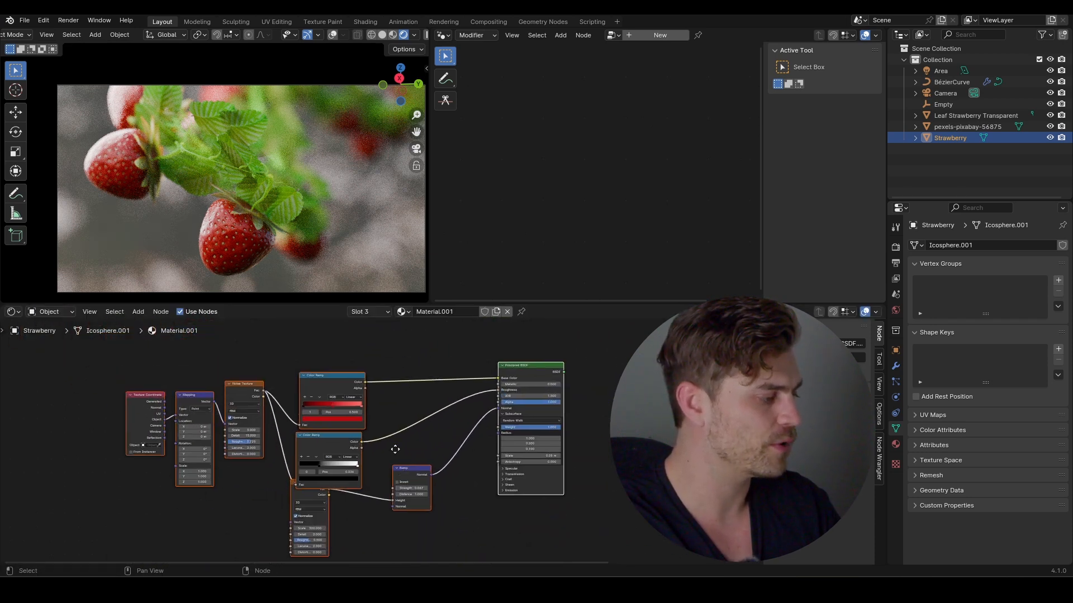
left_click(525, 369, "ctrl+shift")
middle_click_drag(494, 405, 341, 330)
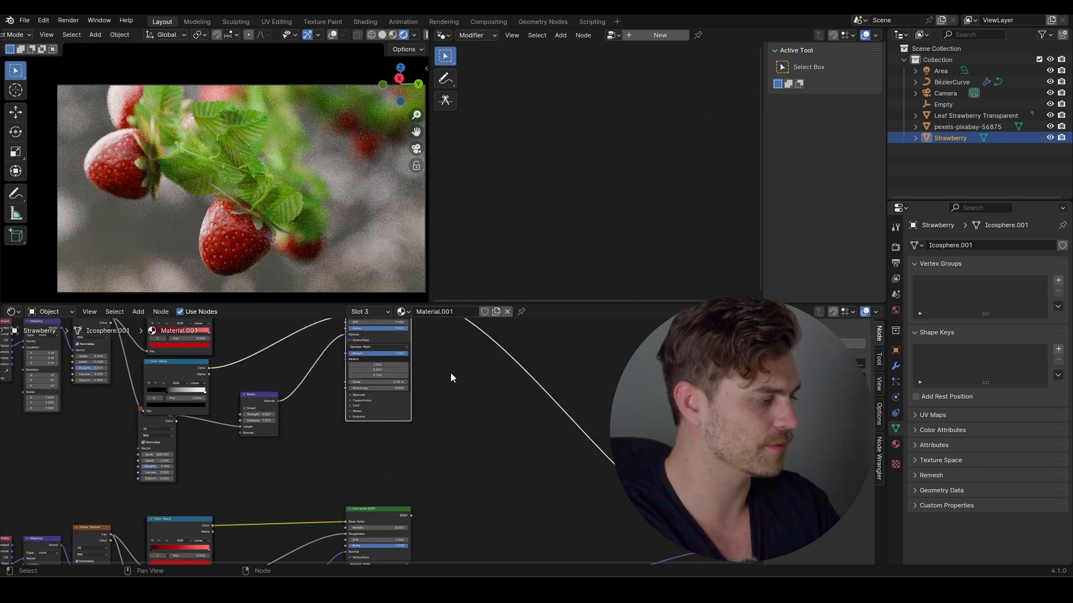
- Change the last stop of the duplicated base-color ramp to orange FFA445
middle_click_drag(234, 525, 335, 391)
scroll(313, 406, "up", 9)
left_click(390, 410)
left_click(356, 438)
left_click(301, 334)
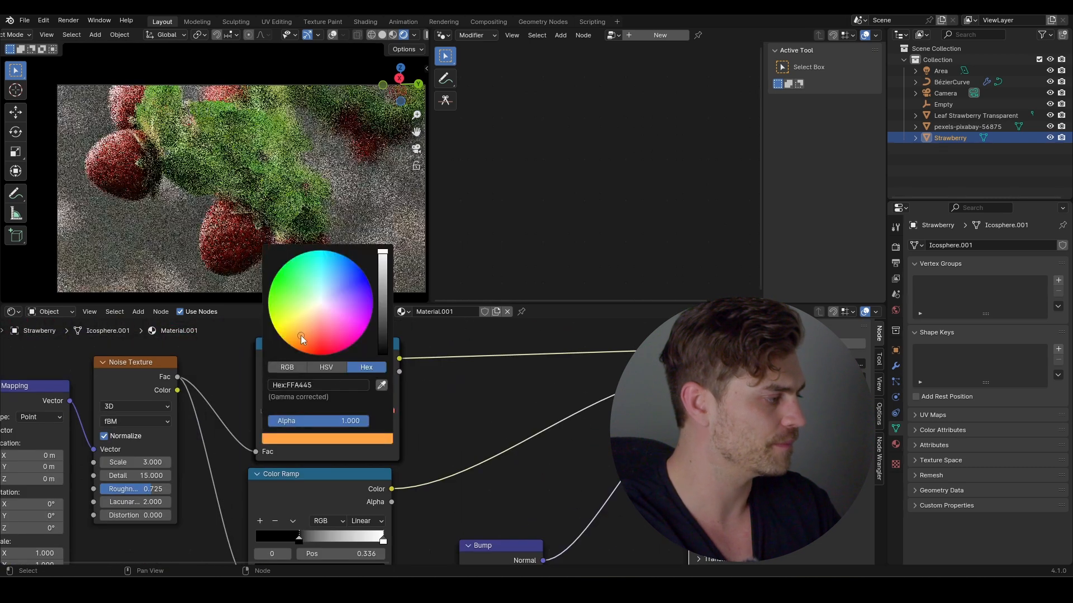
- Change the base-color ramp's middle stop to brownish orange BD7A08 and its first stop to dark green 1C2501
left_click(326, 409)
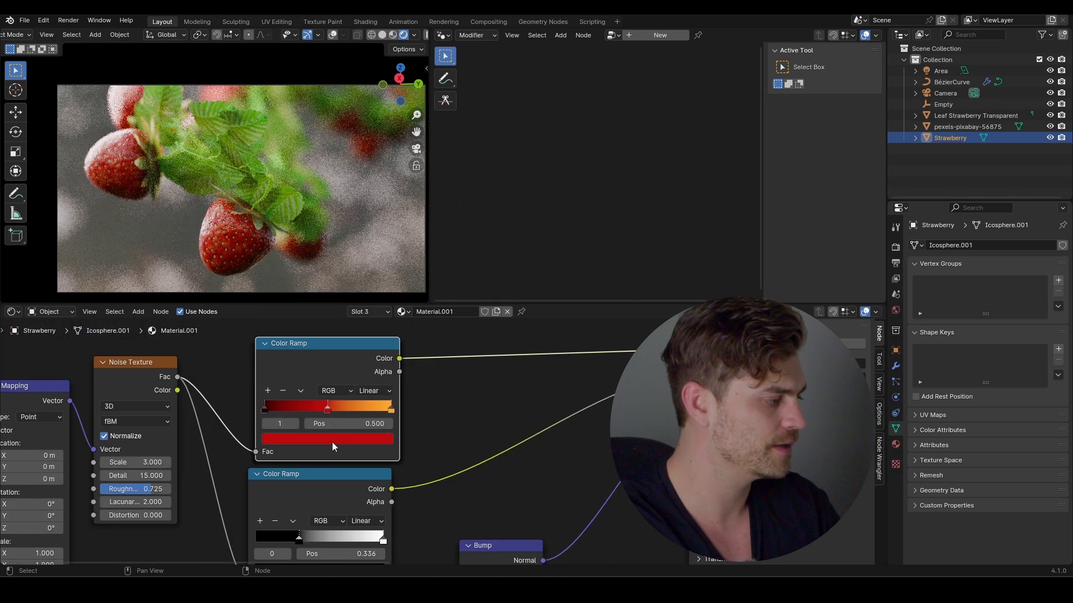
left_click(331, 439)
left_click_drag(293, 326, 291, 346)
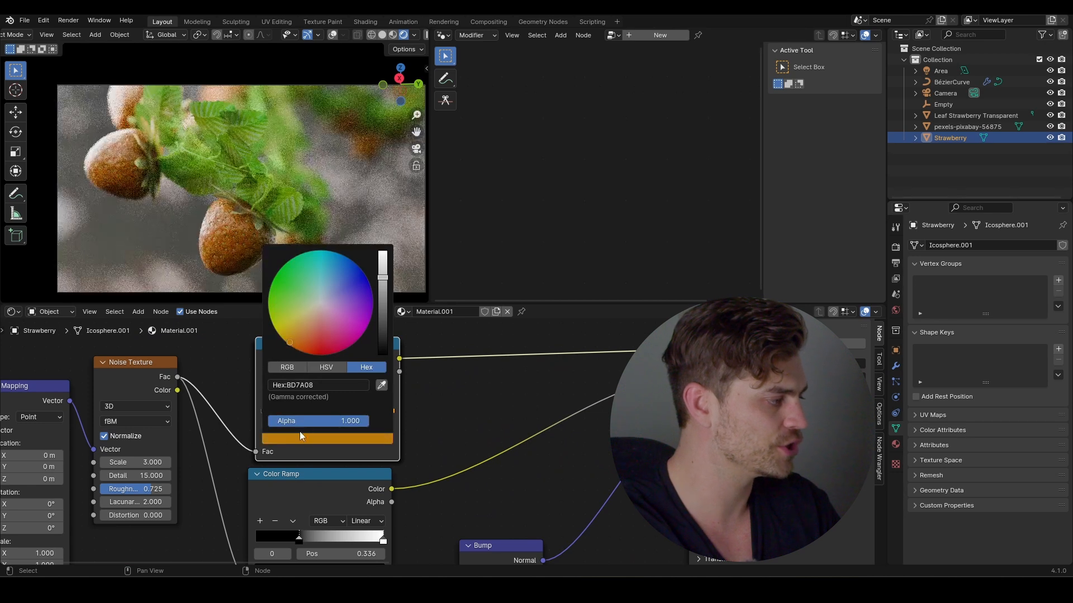
left_click(264, 411)
left_click(282, 437)
left_click(271, 316)
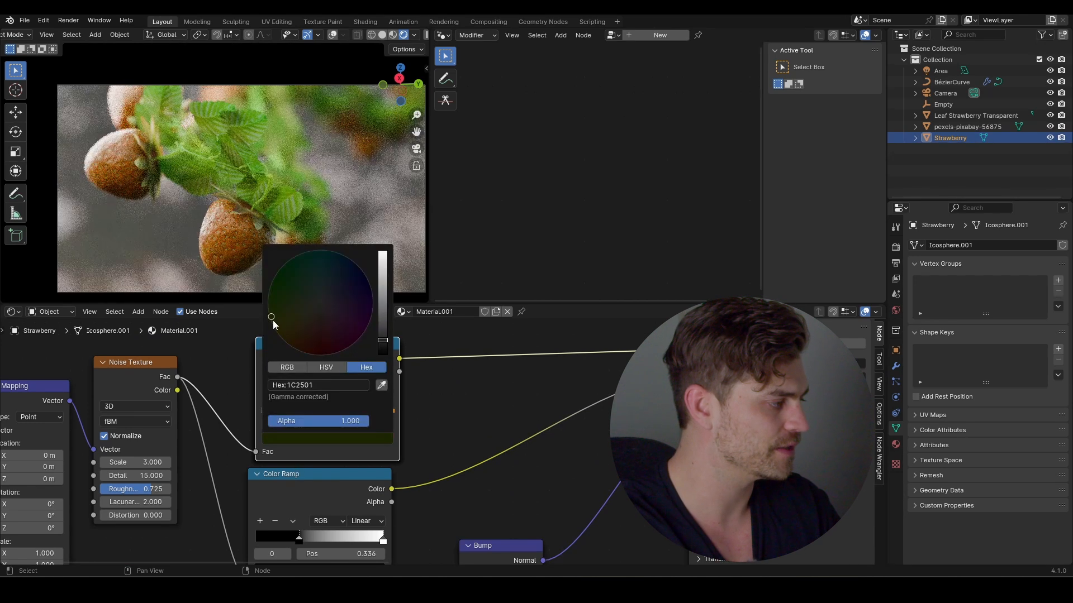
- Change the middle stop of the duplicated base-color ramp to olive yellow BDAB00
left_click(273, 314)
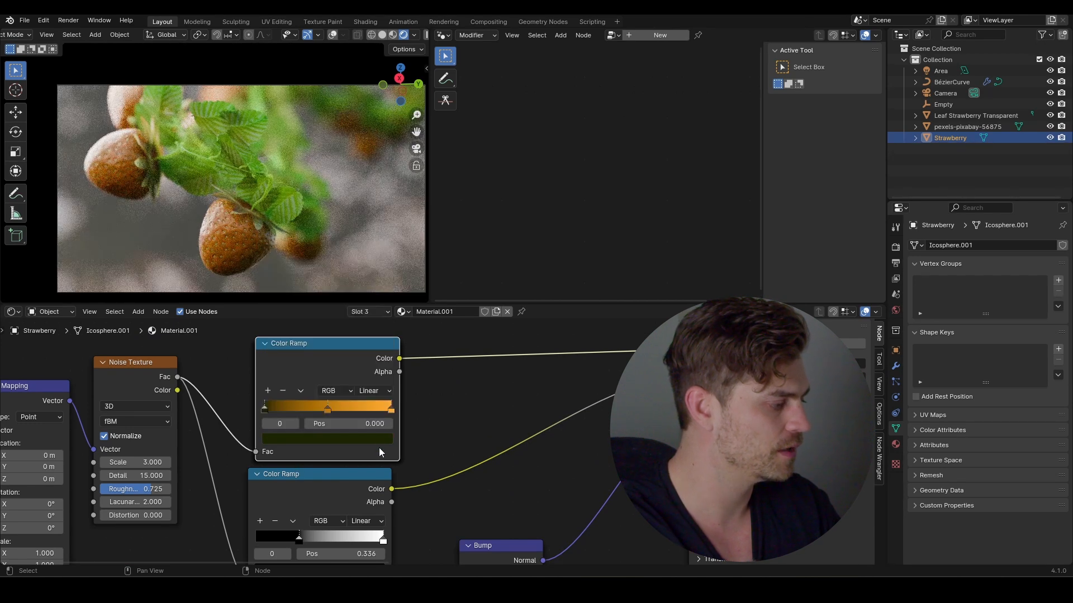
left_click(327, 411)
left_click(333, 438)
left_click(274, 330)
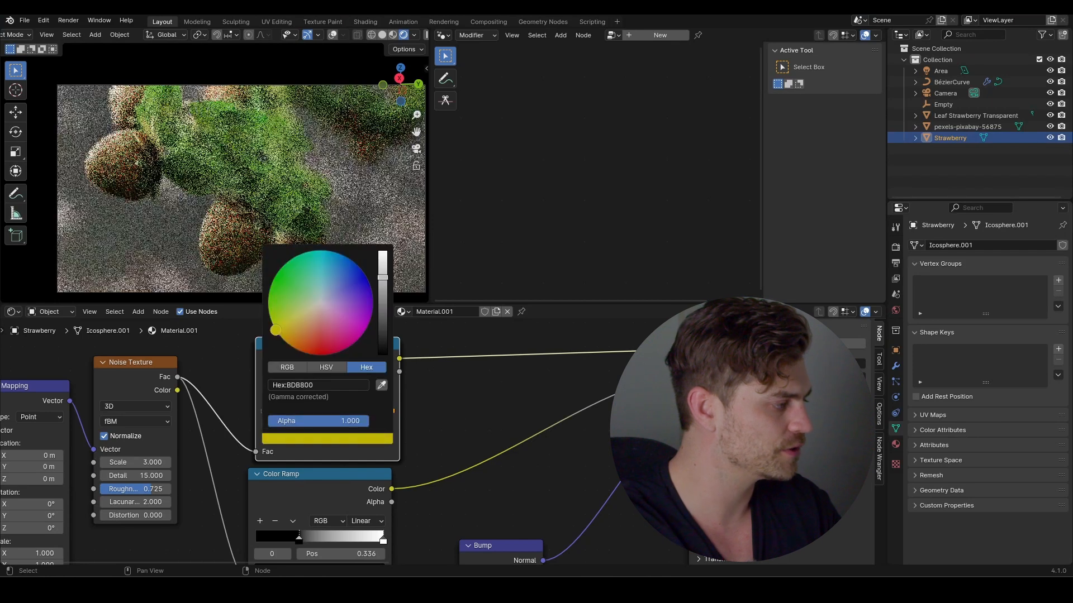
left_click(283, 339)
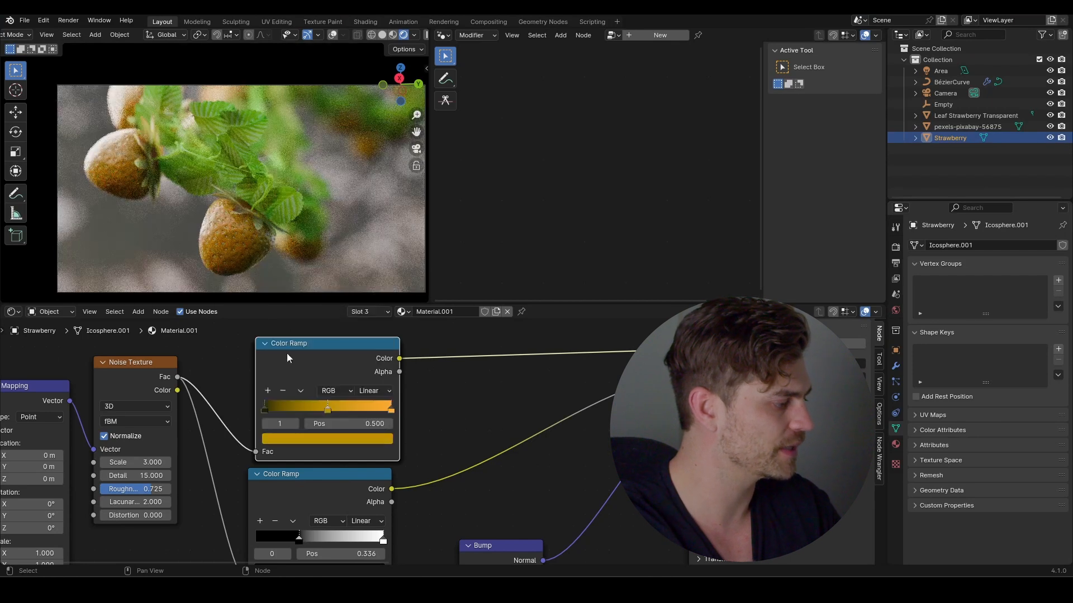
left_click(311, 441)
left_click_drag(283, 338, 277, 333)
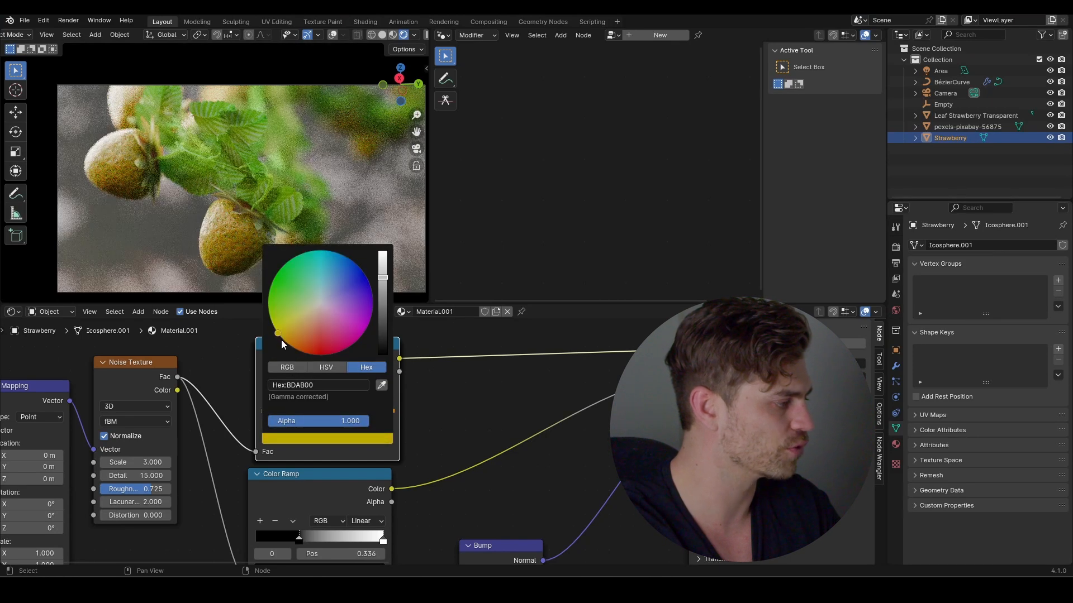
scroll(233, 276, "down", 3)
scroll(172, 199, "up", 1)
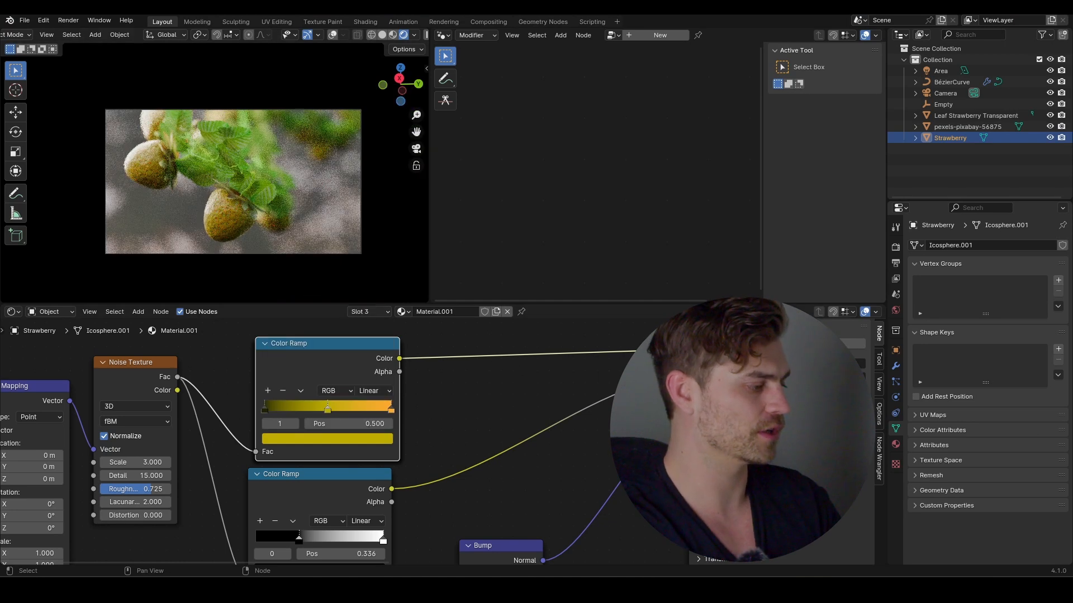
- Combine the two Principled BSDFs through a Mix Shader and position it ahead of the Material Output
scroll(657, 403, "down", 6)
middle_click_drag(658, 403, 490, 307)
scroll(404, 503, "down", 5)
middle_click_drag(448, 473, 431, 468)
scroll(431, 468, "down", 3)
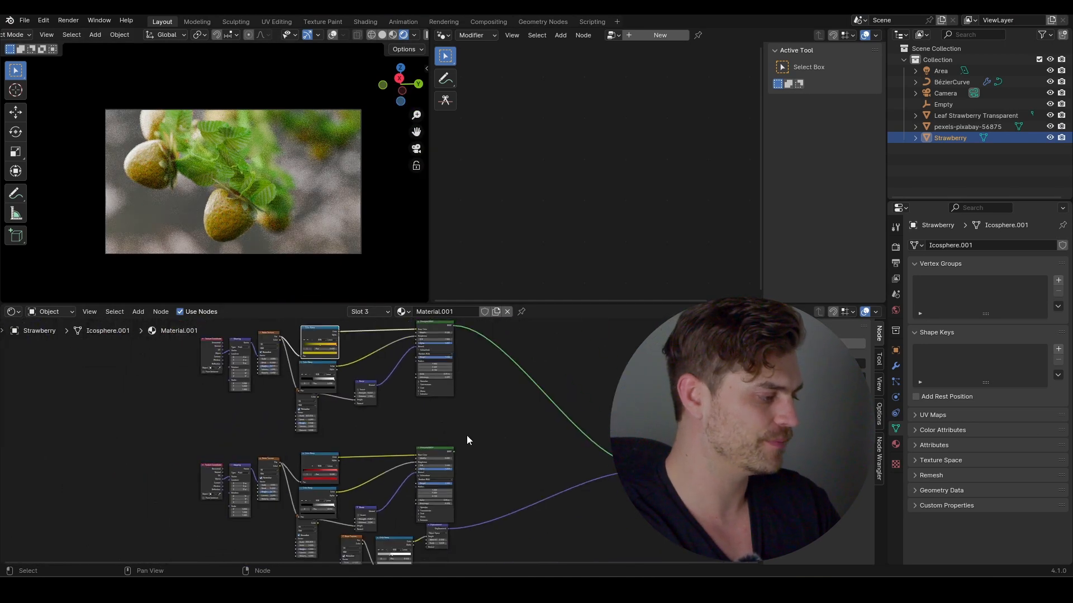
middle_click_drag(467, 438, 420, 461)
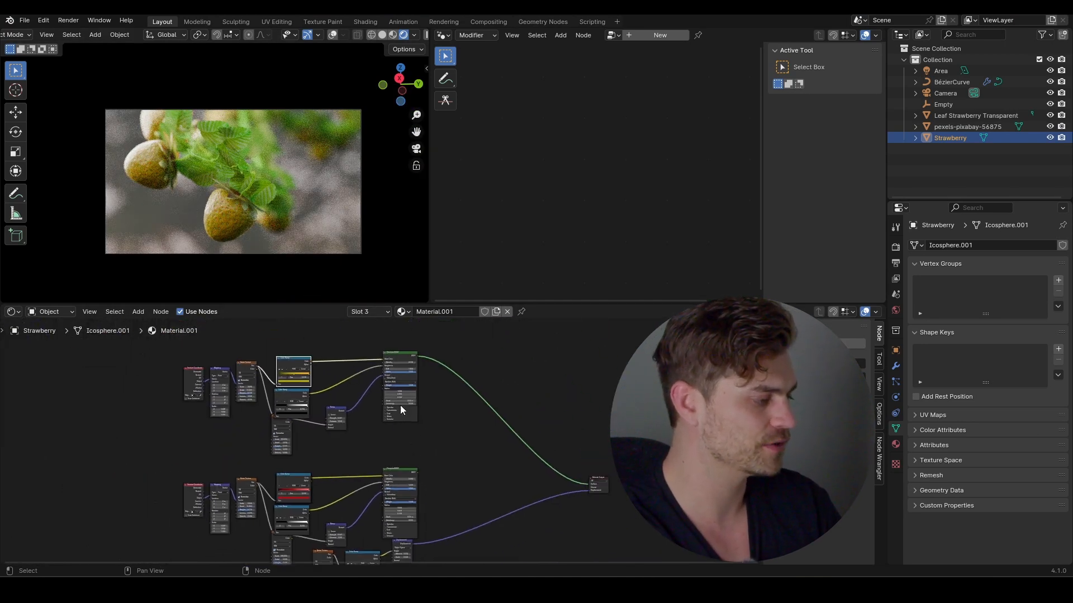
scroll(432, 431, "up", 5)
left_click_drag(471, 382, 398, 471)
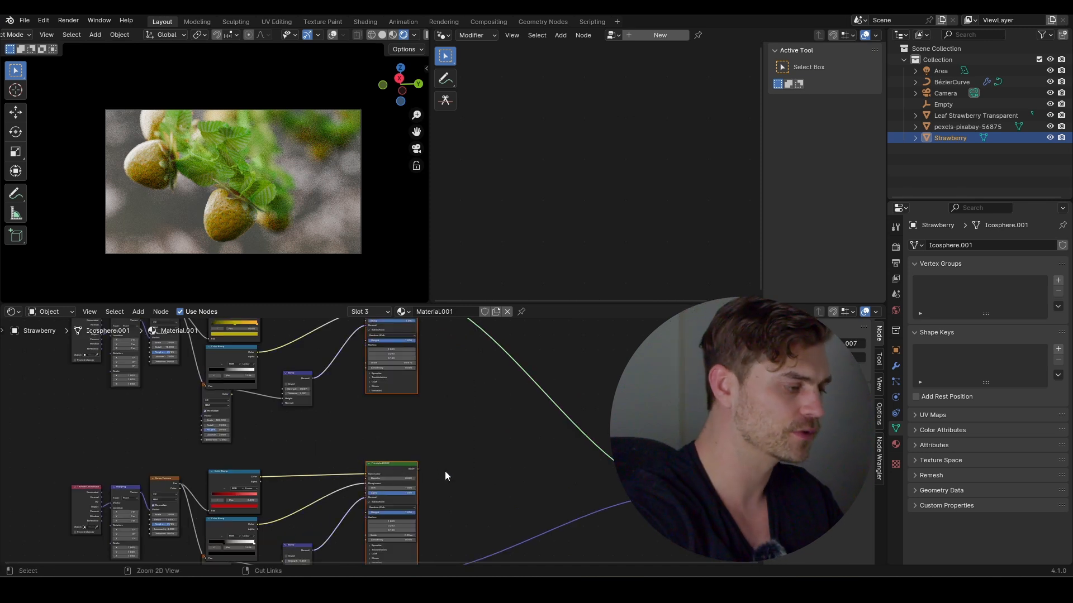
key("ctrl+0")
key("g")
left_click(555, 474)
- Add a Gradient Texture with Texture Coordinate and Mapping nodes and link its color to the Mix Shader's factor
scroll(446, 414, "up", 6)
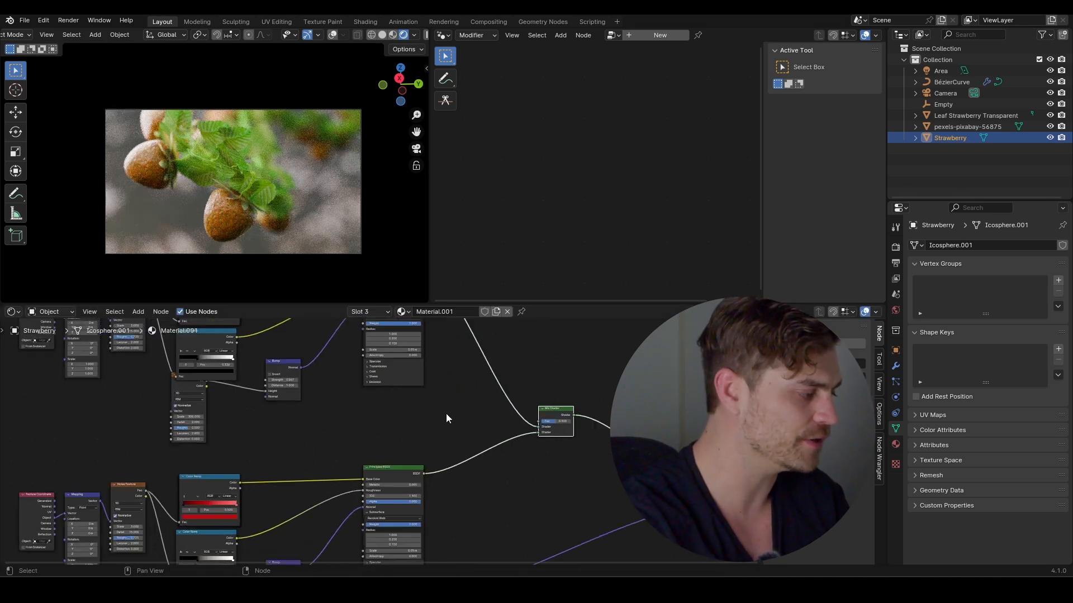
middle_click_drag(445, 413, 503, 411)
scroll(294, 214, "up", 2)
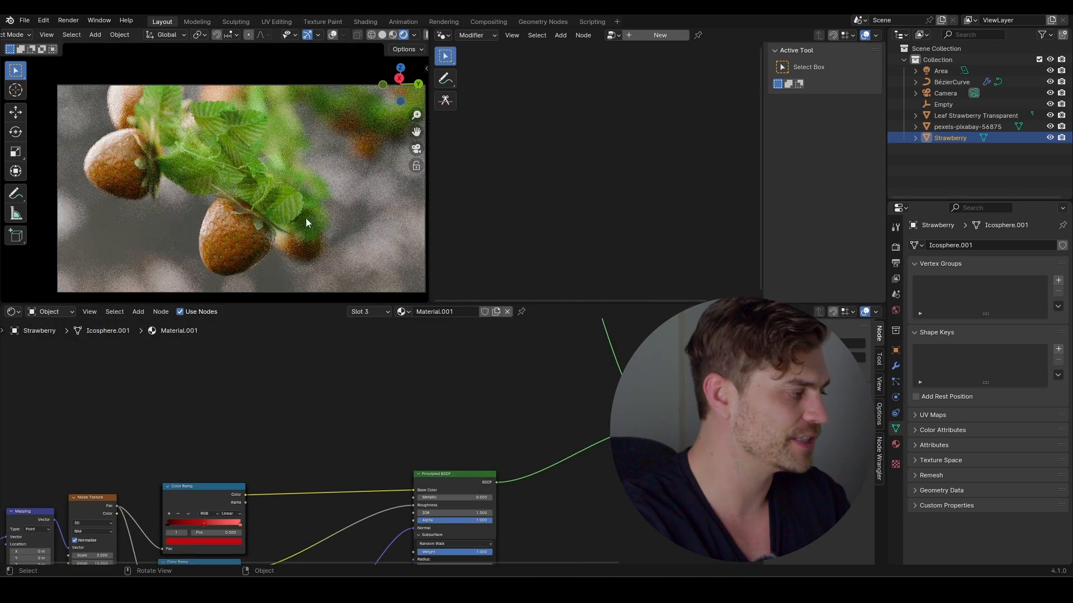
key("shift+a")
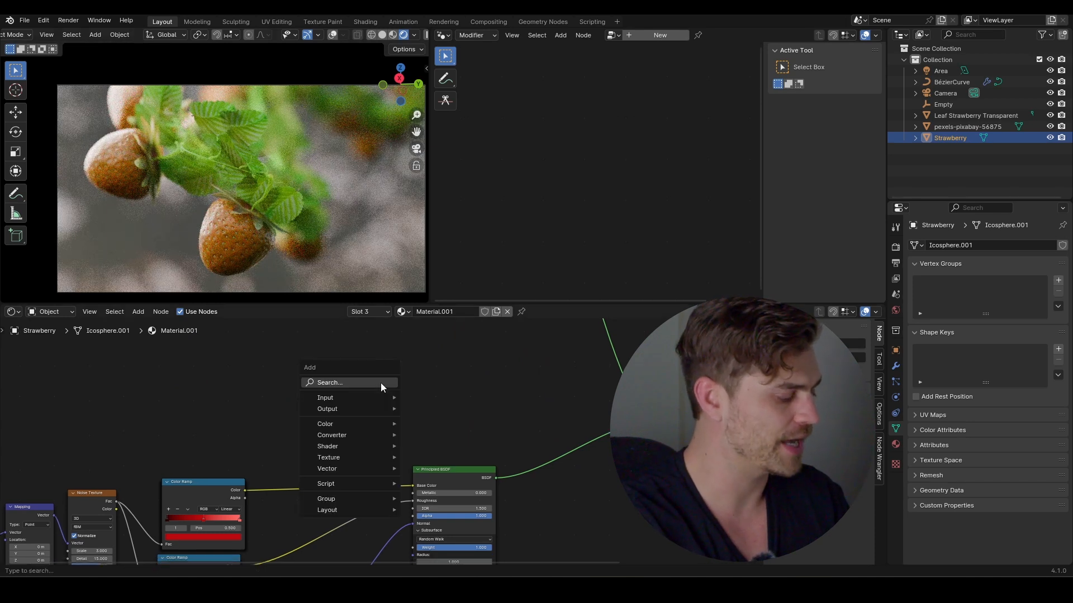
type("grad")
key("Return")
left_click(266, 355)
key("ctrl+t")
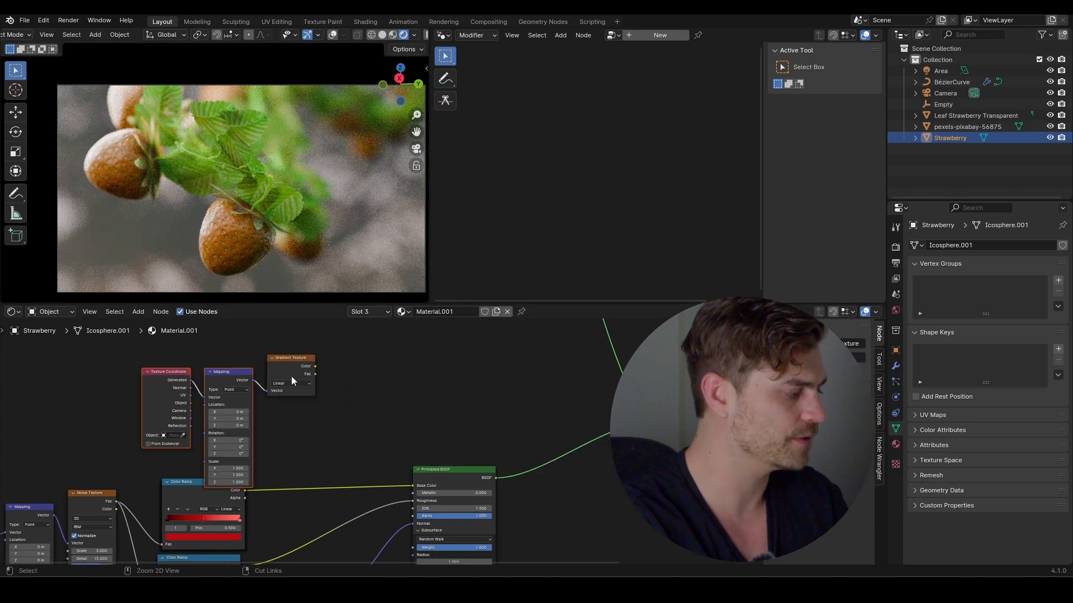
left_click_drag(225, 382, 189, 352)
left_click_drag(315, 366, 616, 390)
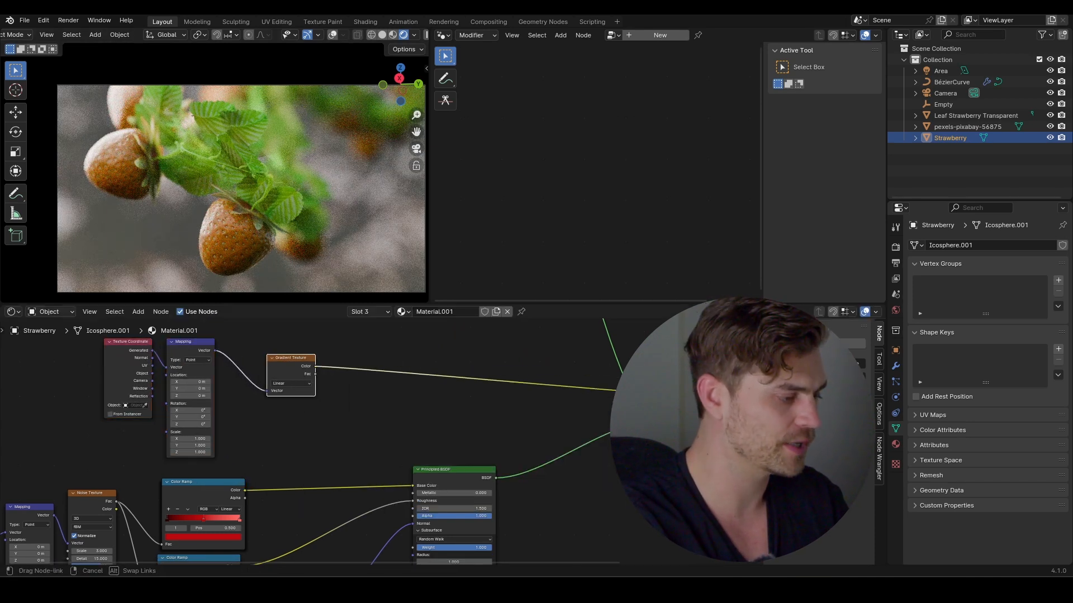
- Preview the Gradient Texture on the strawberries, insert a Color Ramp after it and preview the ramp
left_click(293, 369, "ctrl+shift")
scroll(309, 388, "up", 5)
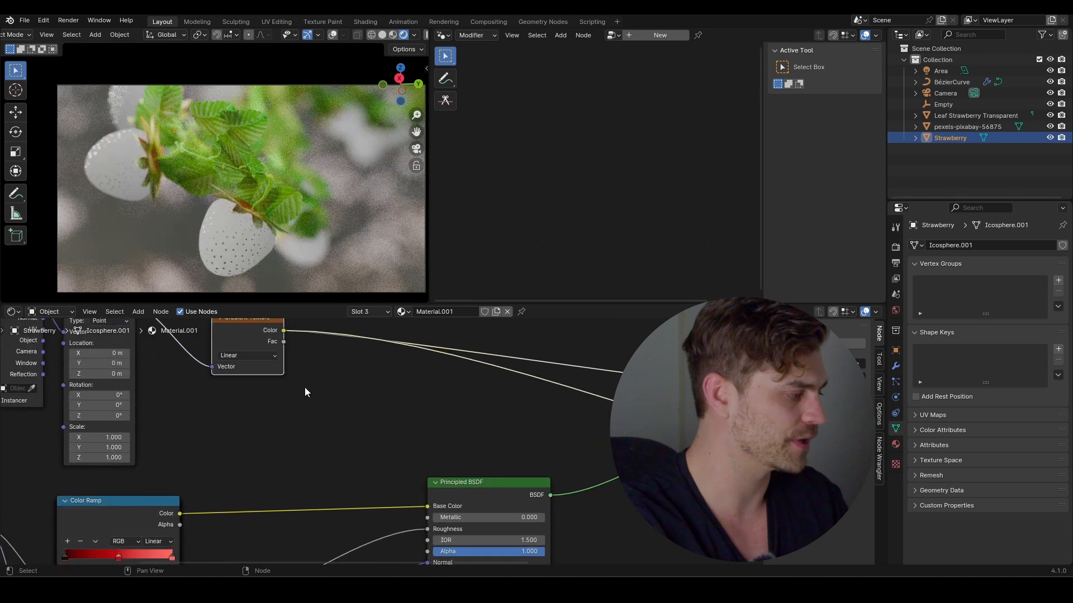
middle_click_drag(307, 391, 447, 419)
left_click(448, 353)
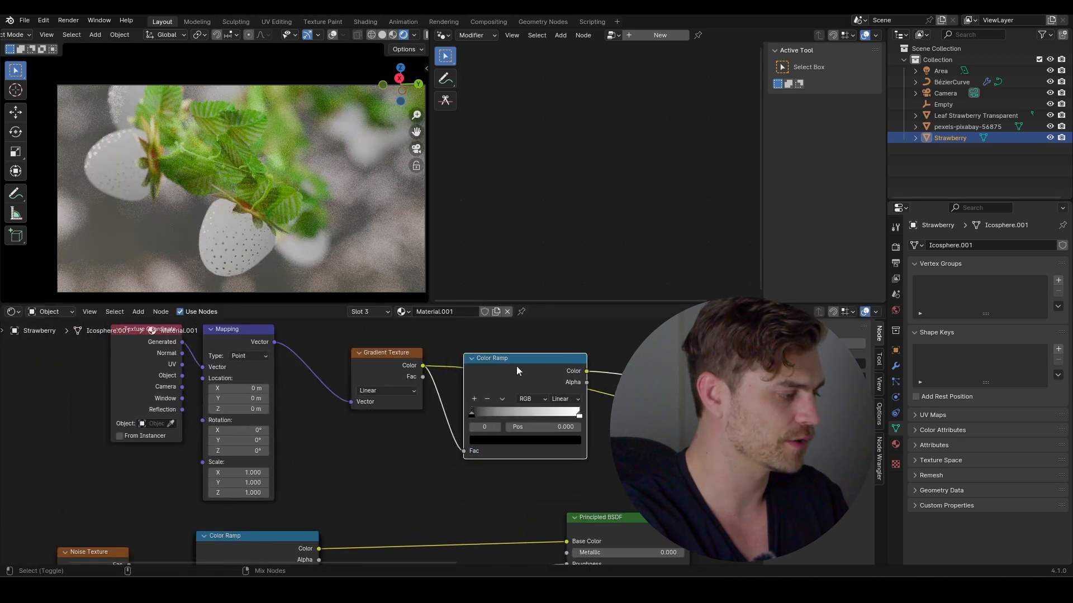
left_click(516, 367, "ctrl+shift")
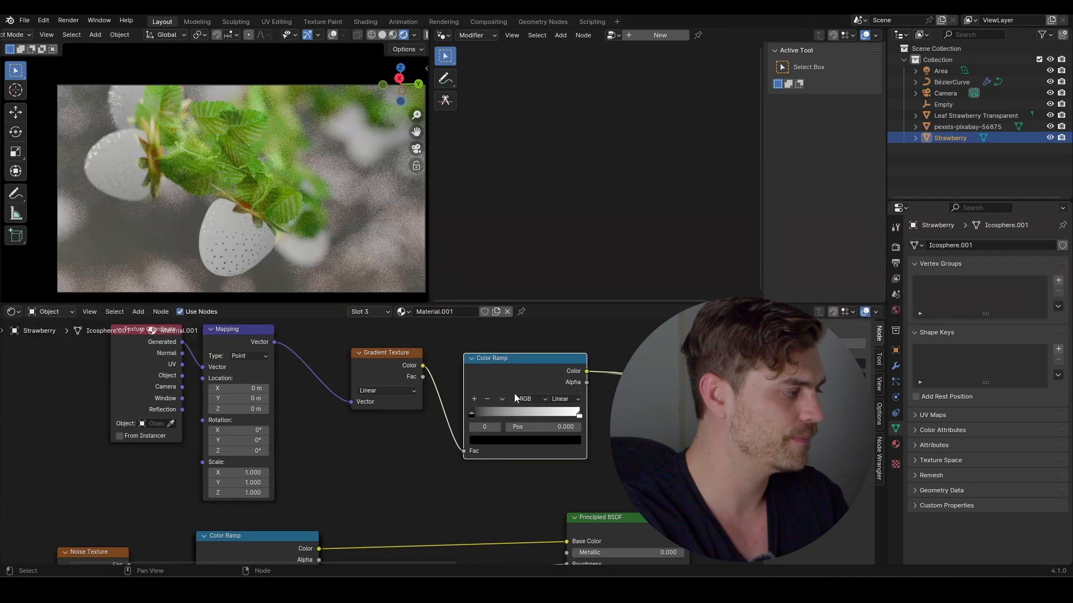
- Move the gradient ramp's black stop to 0.527, set the mapping's Y rotation to 90° and readjust the stop
left_click_drag(470, 415, 528, 424)
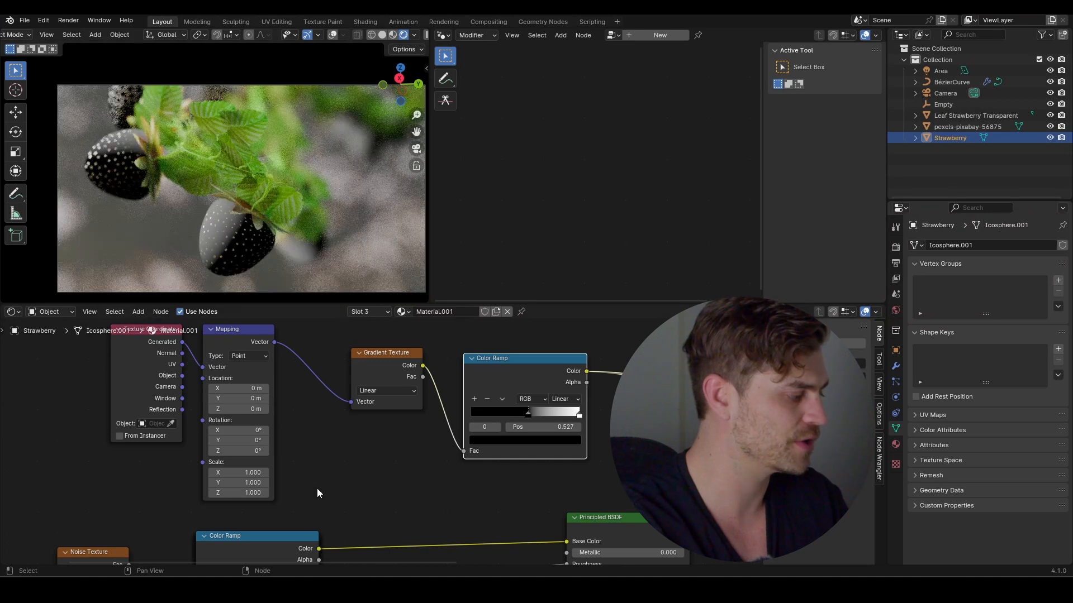
left_click(257, 441)
type("9")
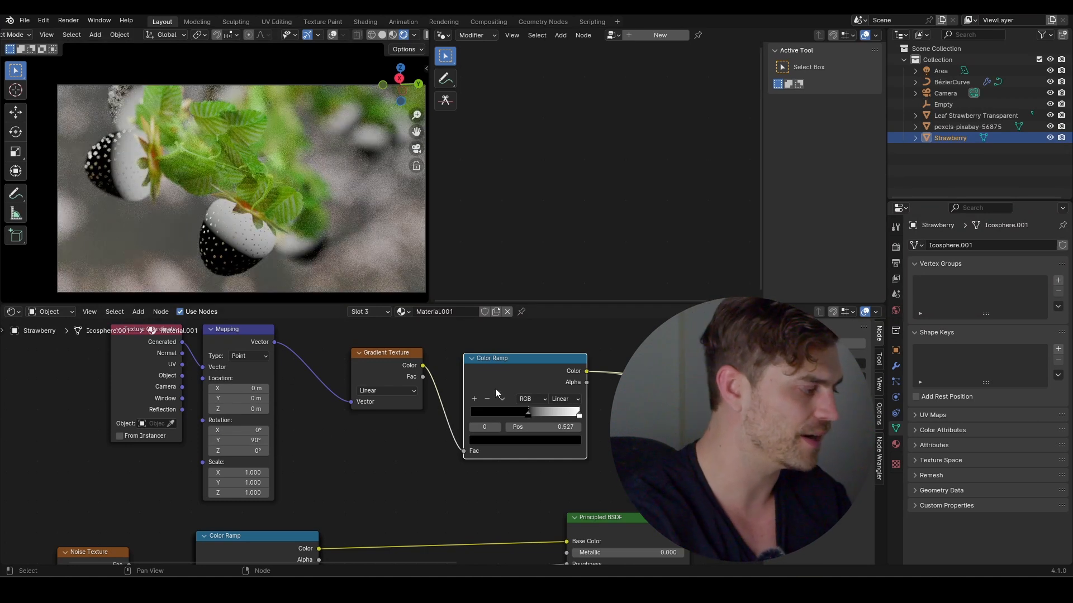
mouse_move(526, 411)
left_mouse_down()
mouse_move(541, 415)
mouse_move(512, 416)
mouse_move(524, 419)
left_mouse_up()
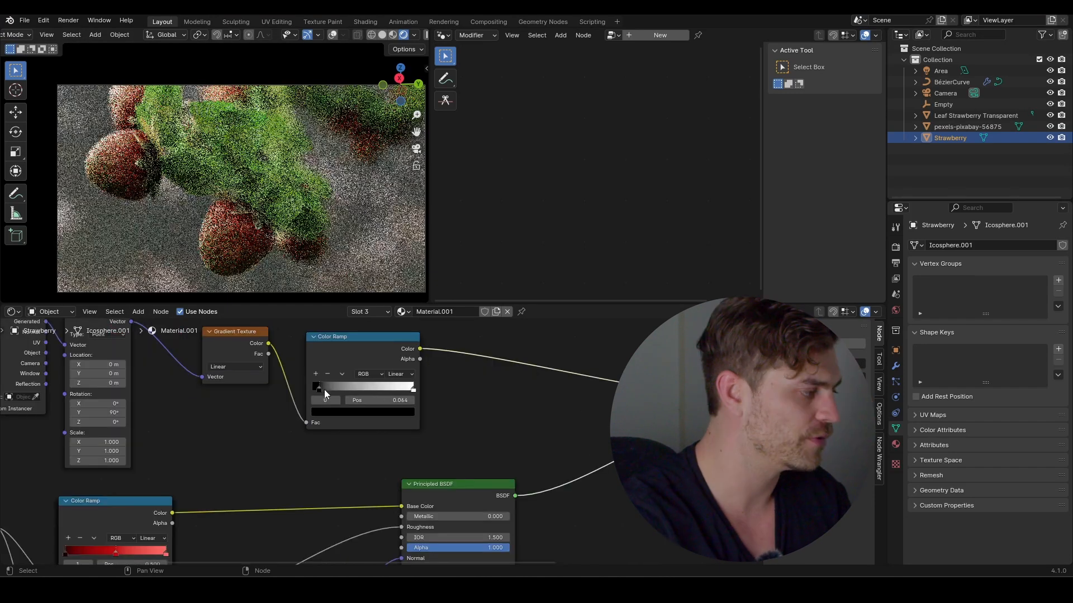
- Try moving the gradient ramp's black stop inward, and undo the change
left_click_drag(324, 390, 354, 392)
scroll(458, 395, "down", 3)
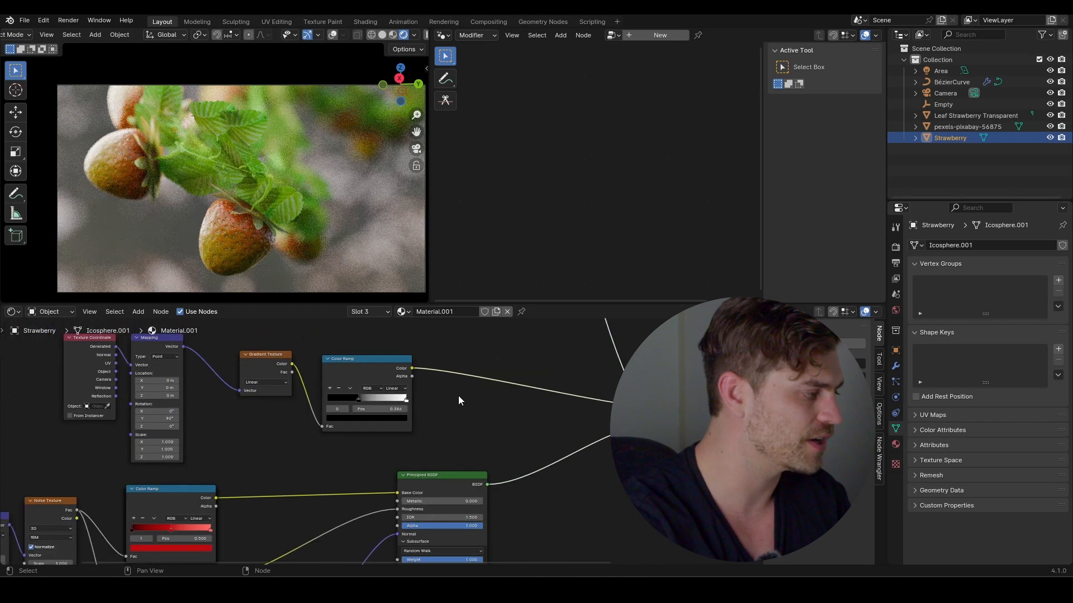
key("ctrl+z")
- Move the gradient's Texture Coordinate, Mapping and Gradient Texture nodes up and place a Noise Texture below them
middle_click_drag(464, 400, 565, 401)
scroll(342, 396, "down", 4)
middle_click_drag(345, 401, 376, 436)
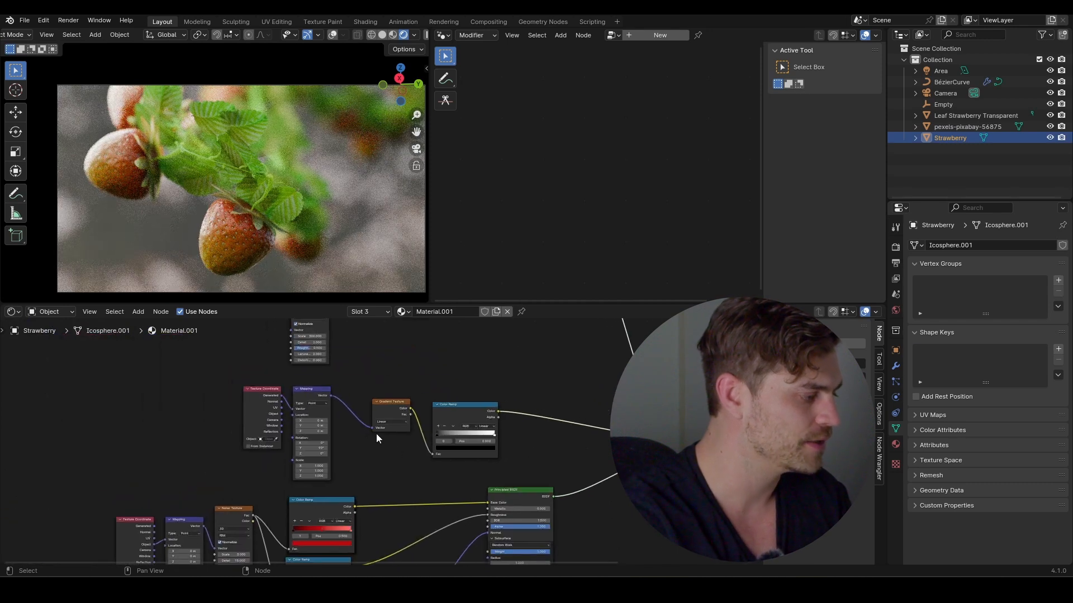
left_click_drag(400, 447, 239, 392)
key("g")
left_click(236, 373)
middle_click_drag(296, 444, 333, 436)
scroll(391, 380, "down", 6)
scroll(333, 435, "up", 5)
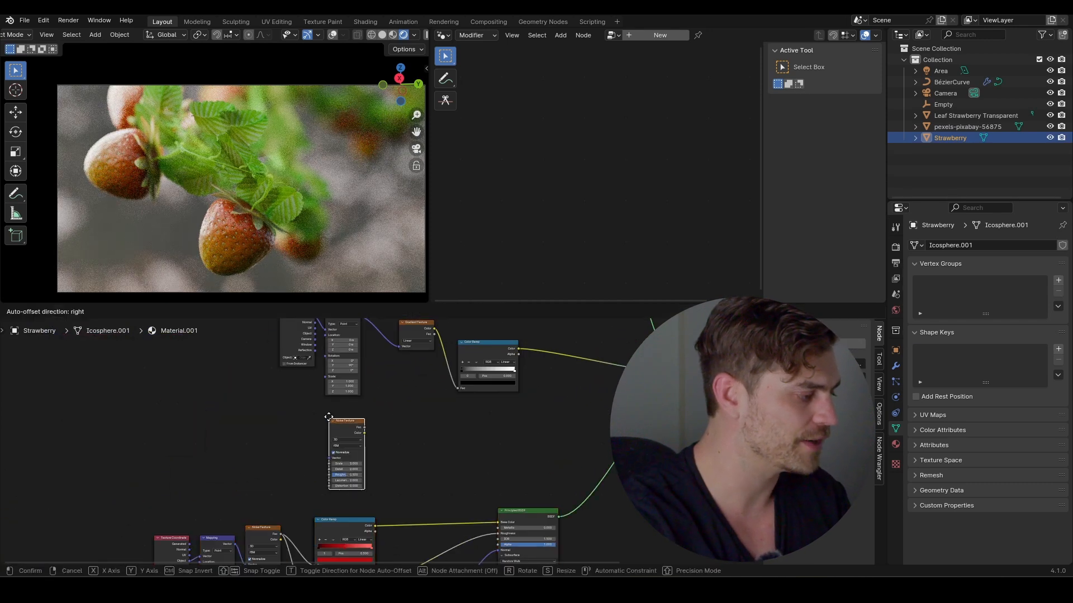
left_click(329, 417)
scroll(363, 419, "up", 2)
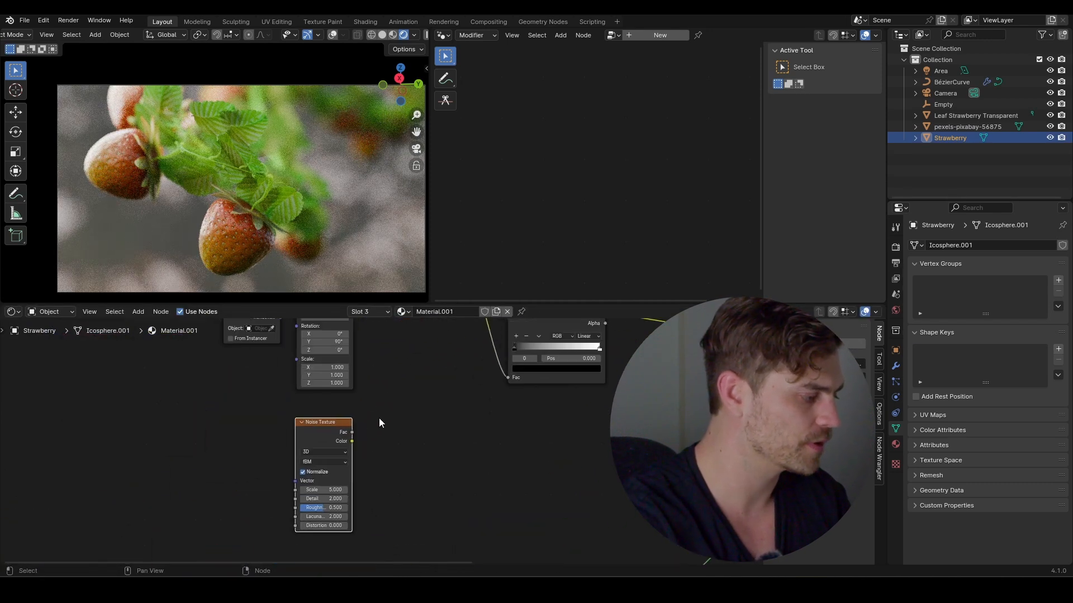
- Add a Math node set to Add beside the Noise Texture and feed it the noise factor
key("shift+a")
type("mat")
key("Return")
left_click(394, 426)
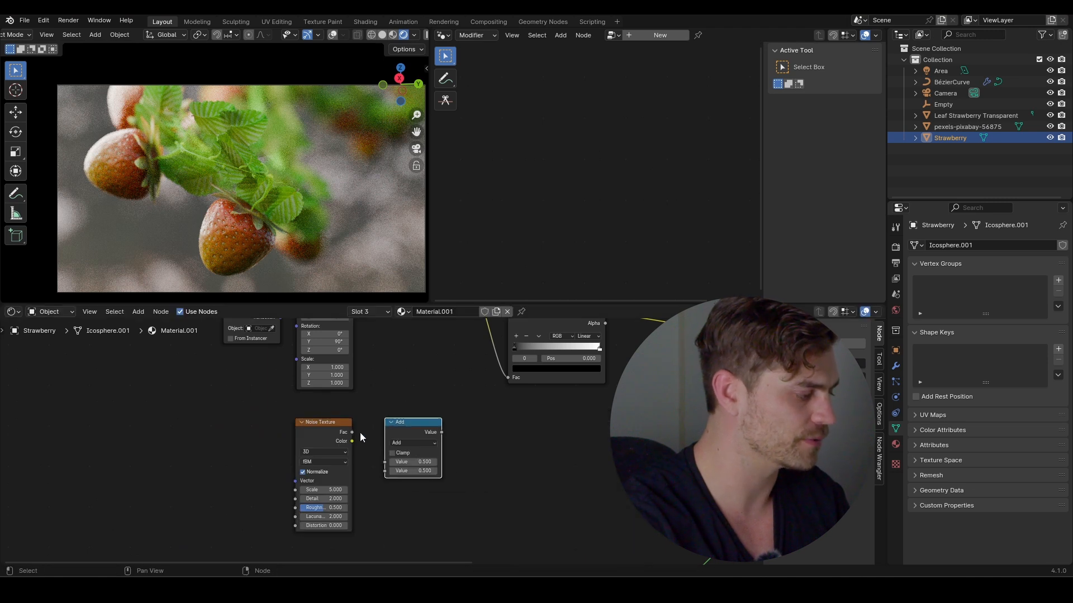
left_click_drag(352, 433, 361, 443)
left_click(410, 438)
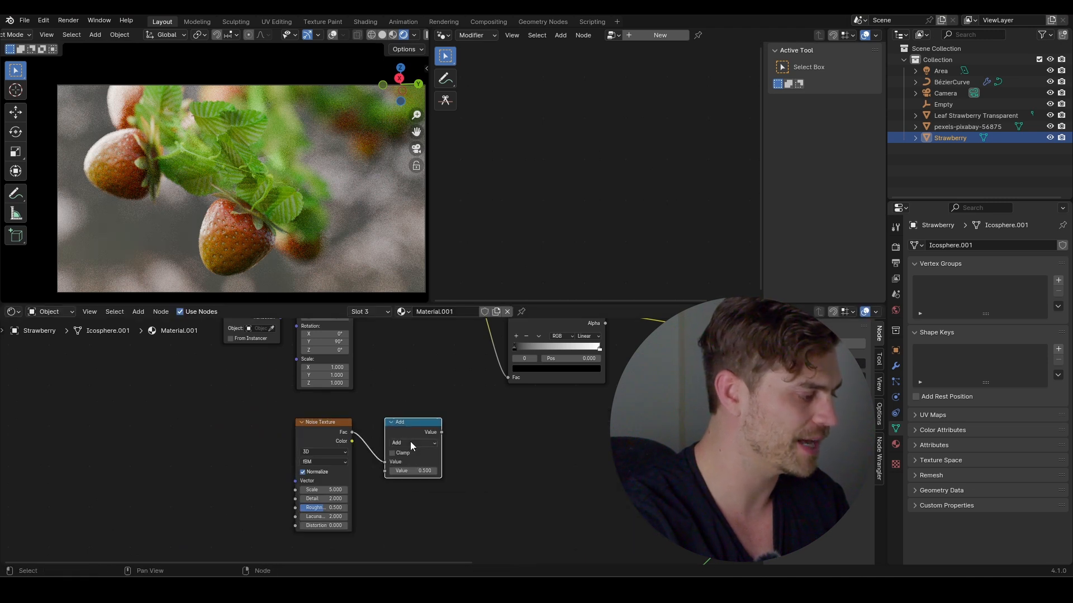
- Shift the gradient's Color Ramp aside and insert a Mix Color node between it and the Gradient Texture
middle_click_drag(427, 394, 410, 455)
middle_click_drag(521, 419, 406, 435)
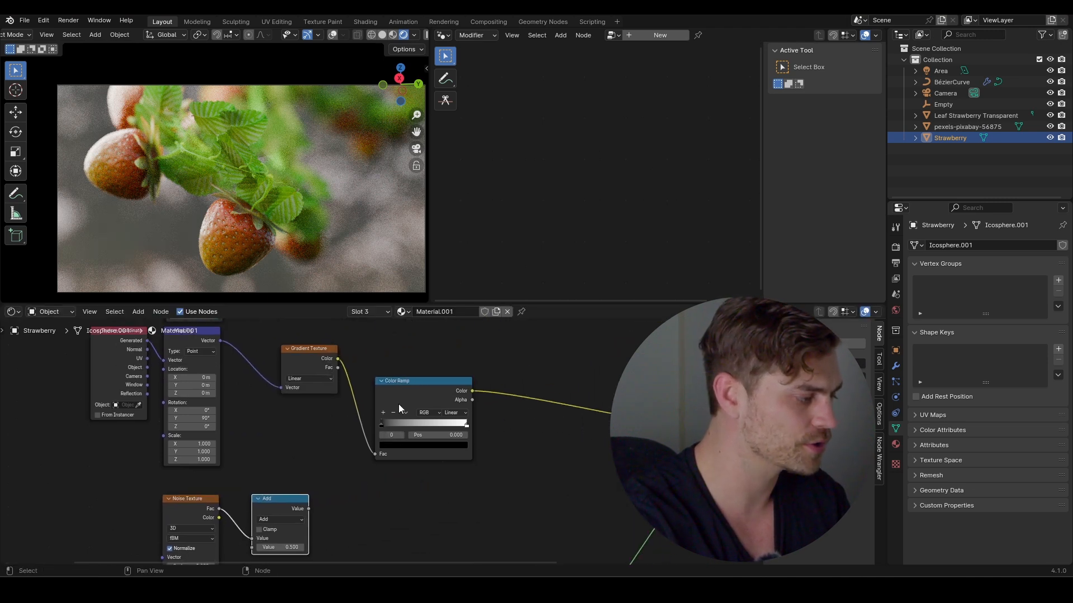
left_click_drag(397, 401, 453, 389)
key("shift+a")
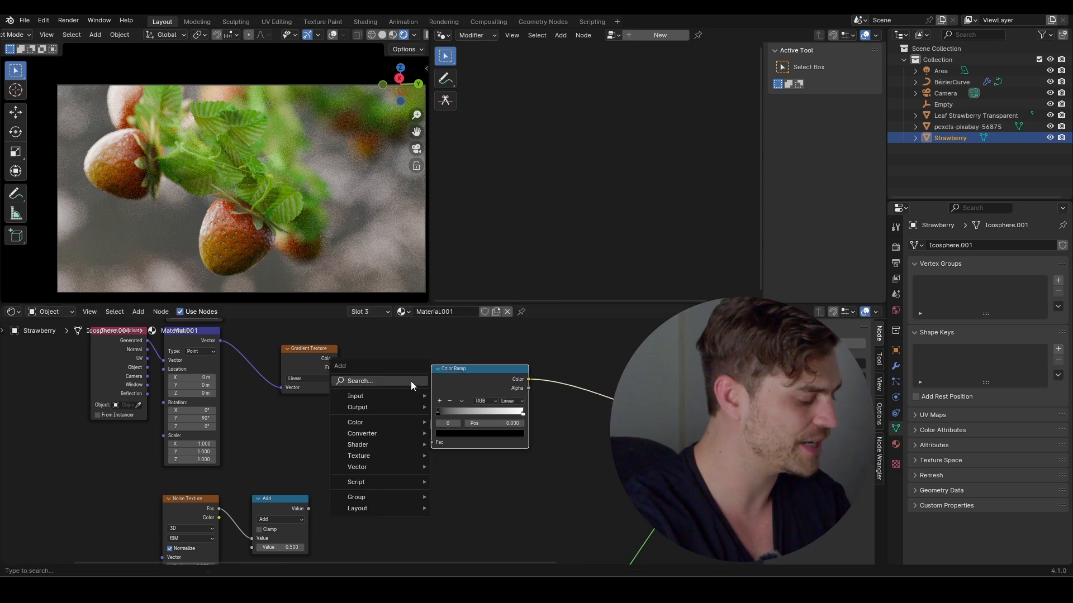
type("mix")
left_click(450, 412)
left_click(370, 389)
- Connect the Add node's value to the Mix Color's B input and set its blending mode to Linear Light
left_click_drag(308, 508, 370, 472)
left_click(395, 425)
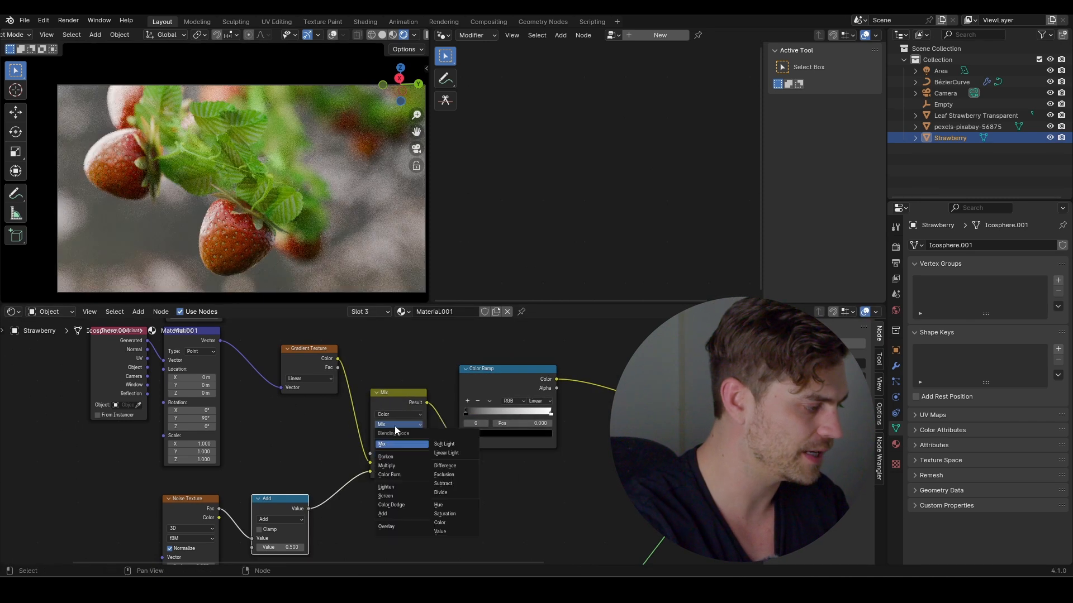
left_click(446, 453)
- Set the Add value to -0.430 and the Noise Texture's scale to 5.6, detail to 15 and roughness to 0.667
scroll(357, 424, "up", 2)
middle_click_drag(347, 440, 408, 374)
left_click_drag(316, 510, 293, 509)
middle_click_drag(253, 537, 260, 495)
scroll(240, 435, "up", 3)
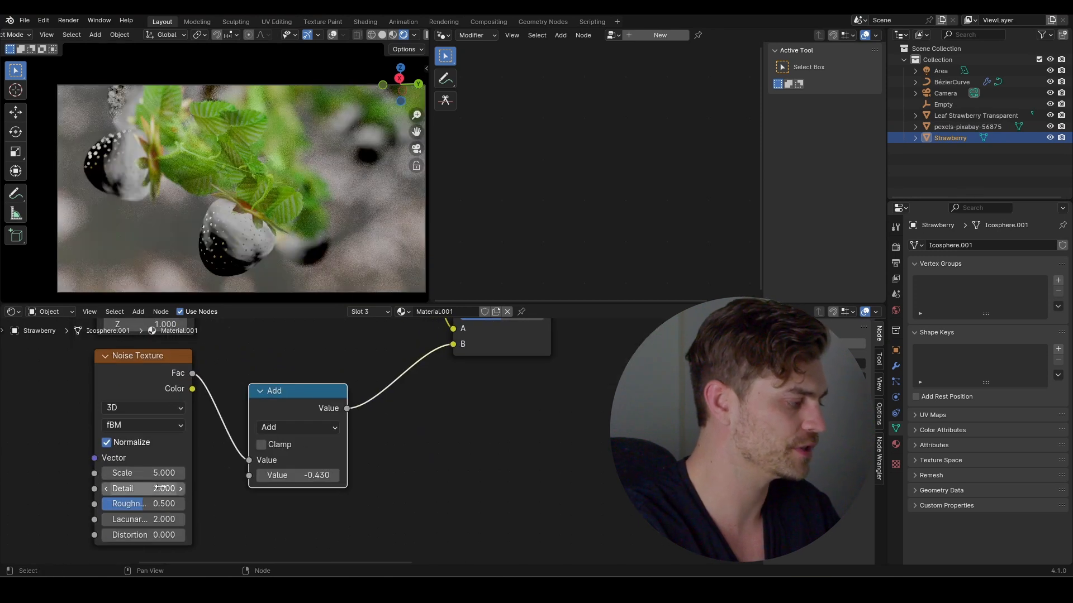
mouse_move(155, 489)
left_mouse_down()
mouse_move(196, 489)
mouse_move(164, 504)
mouse_move(161, 473)
left_mouse_up()
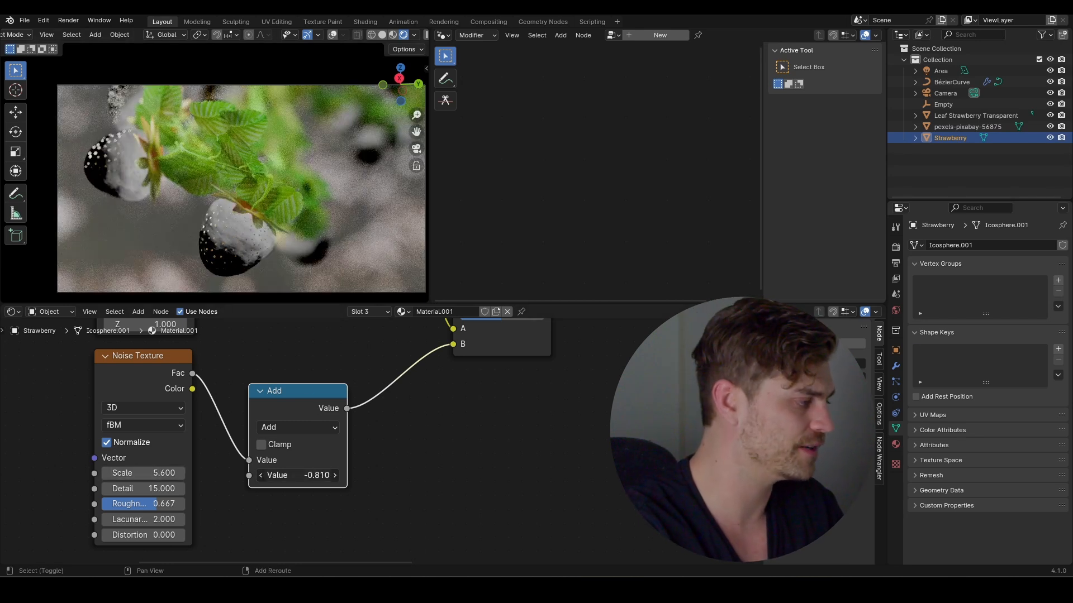
- Lower the Add node's value to -1.040 and restore the Mix Shader as the material's output
mouse_move(297, 476)
left_mouse_down("shift")
mouse_move(277, 476)
mouse_move(355, 475)
mouse_move(290, 475)
left_mouse_up("shift")
scroll(560, 400, "down", 5)
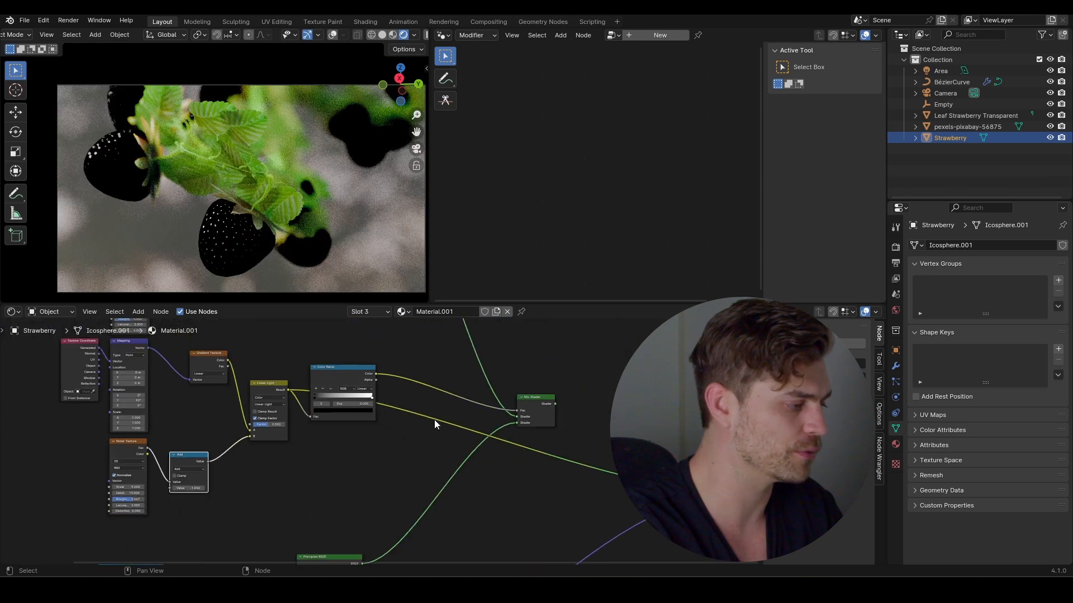
scroll(452, 496, "up", 4)
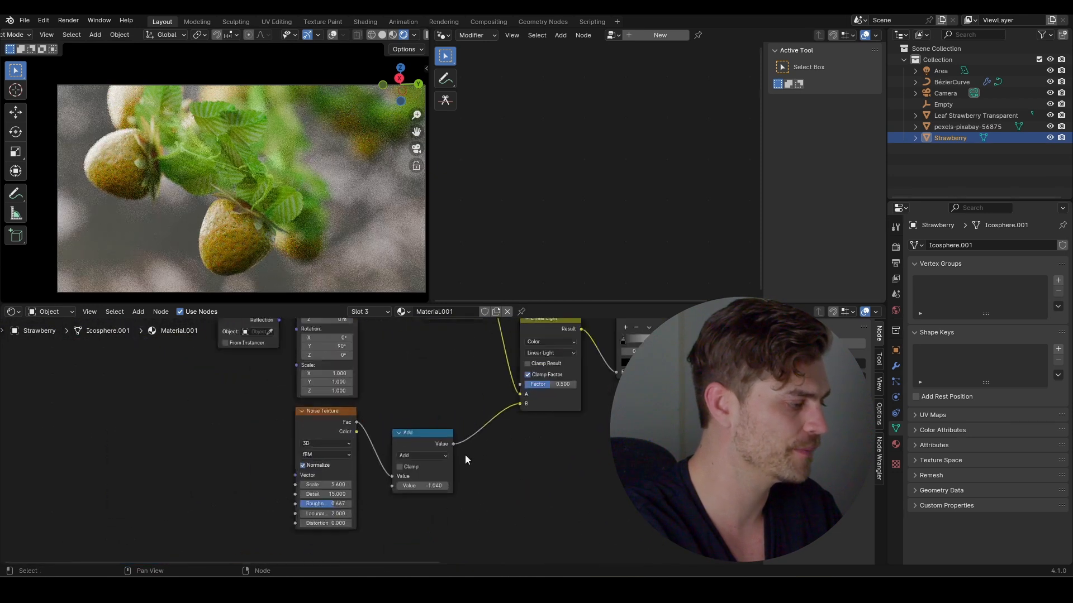
- Raise the Add node's value to 1.760 and select the strawberry plant's curve object
left_click_drag(437, 503, 373, 502, "shift")
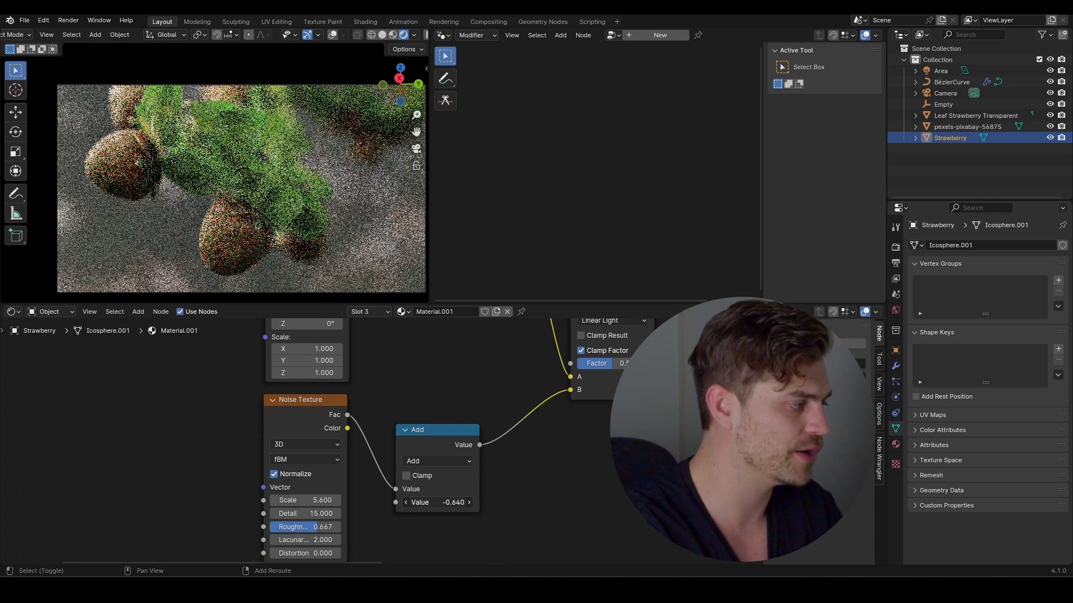
middle_click_drag(432, 458, 411, 443)
left_click_drag(421, 487, 475, 486)
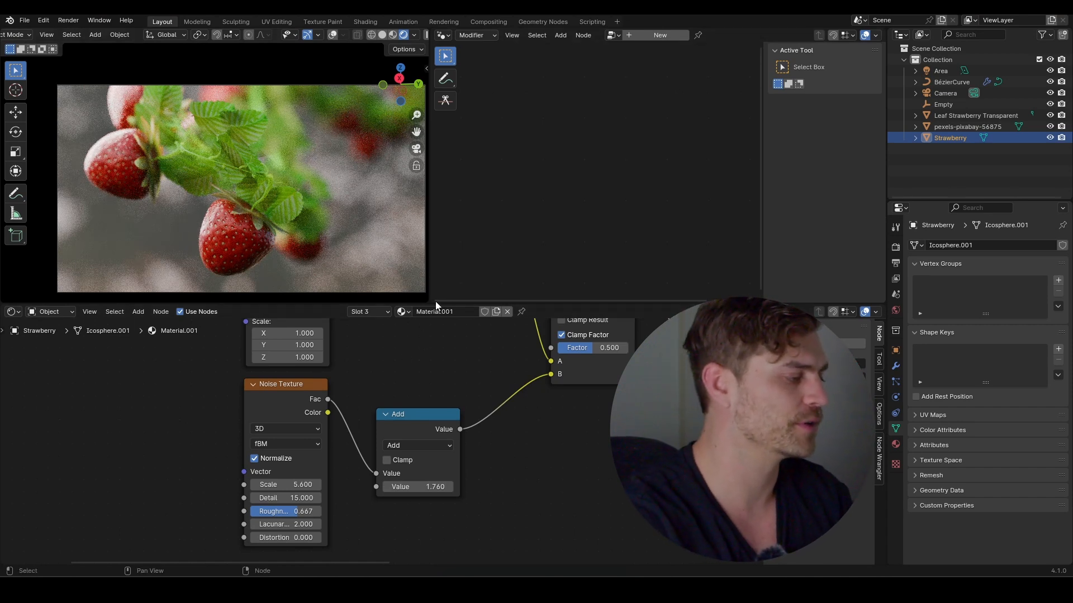
left_click(276, 182)
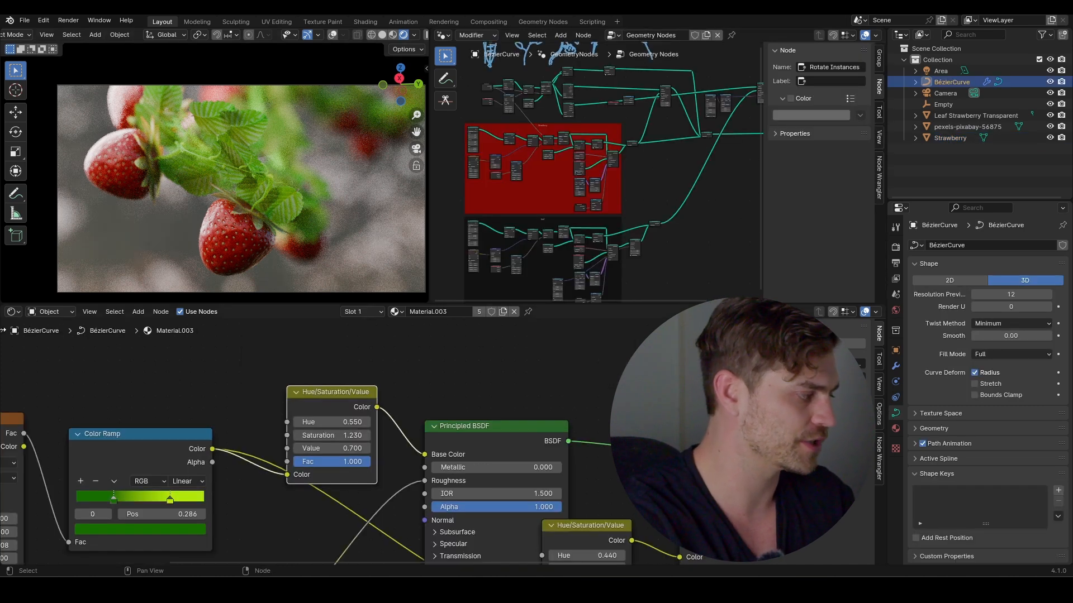
- Change the shader area to a Timeline and keyframe the plant's Geometry Nodes End value at 0.000 on frame 1
left_click(13, 312)
left_click(154, 355)
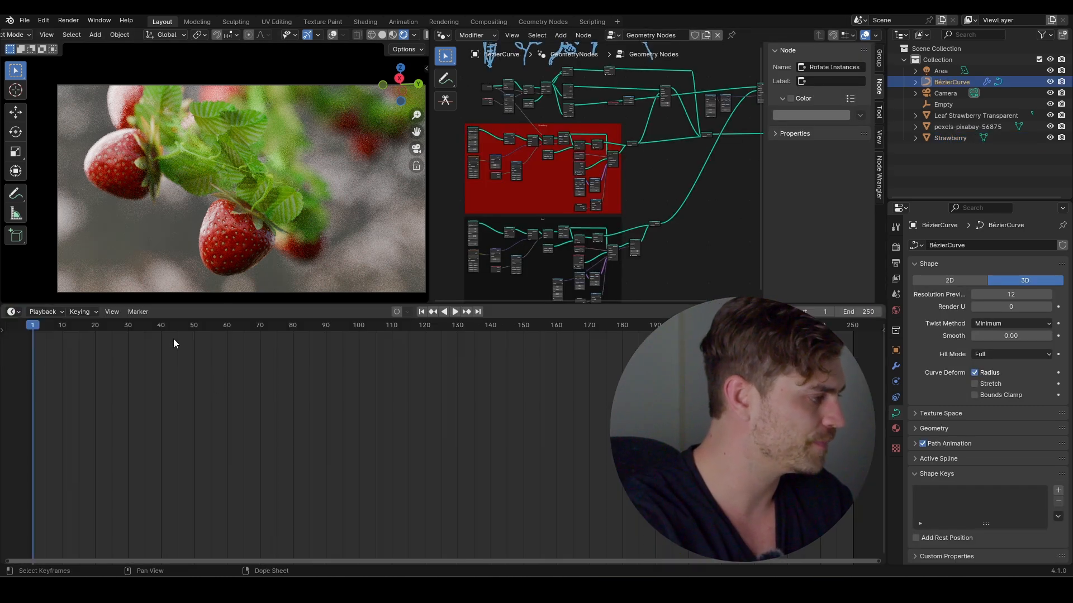
scroll(276, 234, "down", 2)
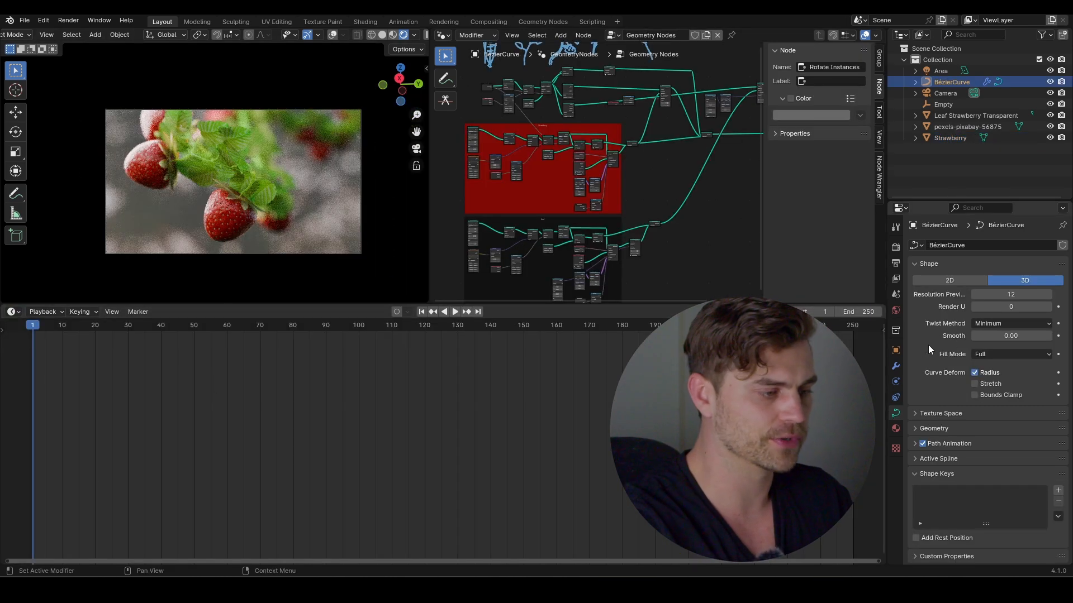
left_click(895, 366)
left_click_drag(1016, 294, 971, 295)
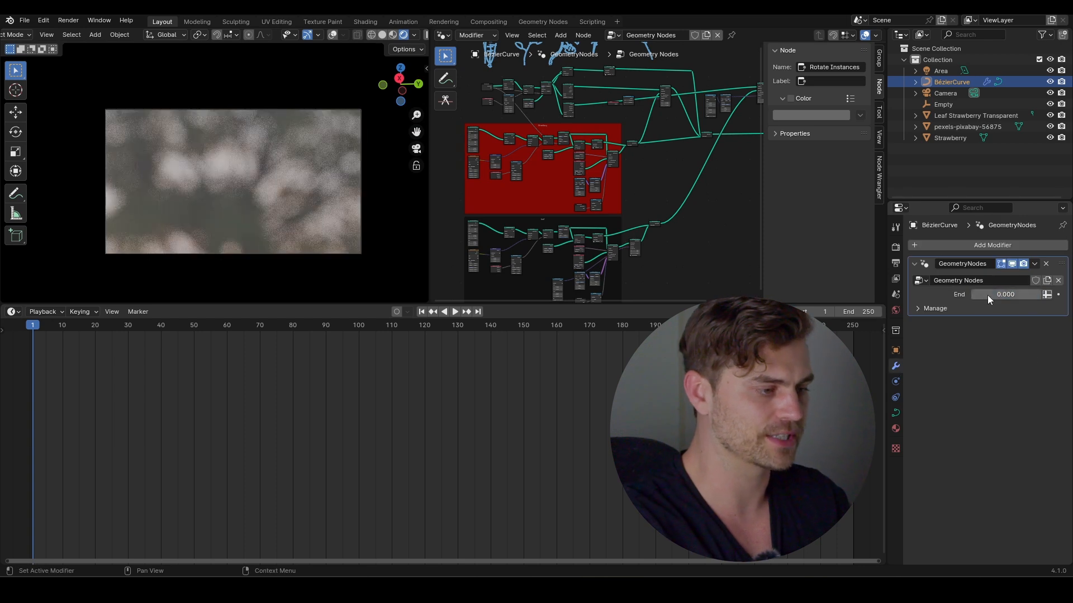
key("i")
- Keyframe the Geometry Nodes End value at 1.000 on frame 200 and play back the plant's growth
left_click_drag(345, 327, 345, 336)
key("space")
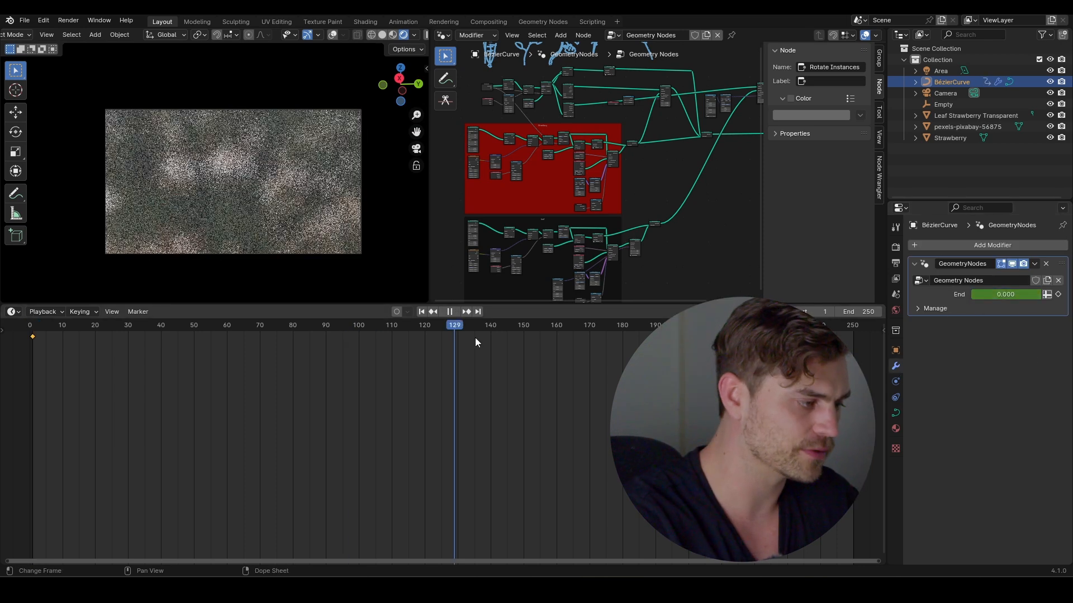
key("space")
left_click_drag(1010, 295, 1041, 295)
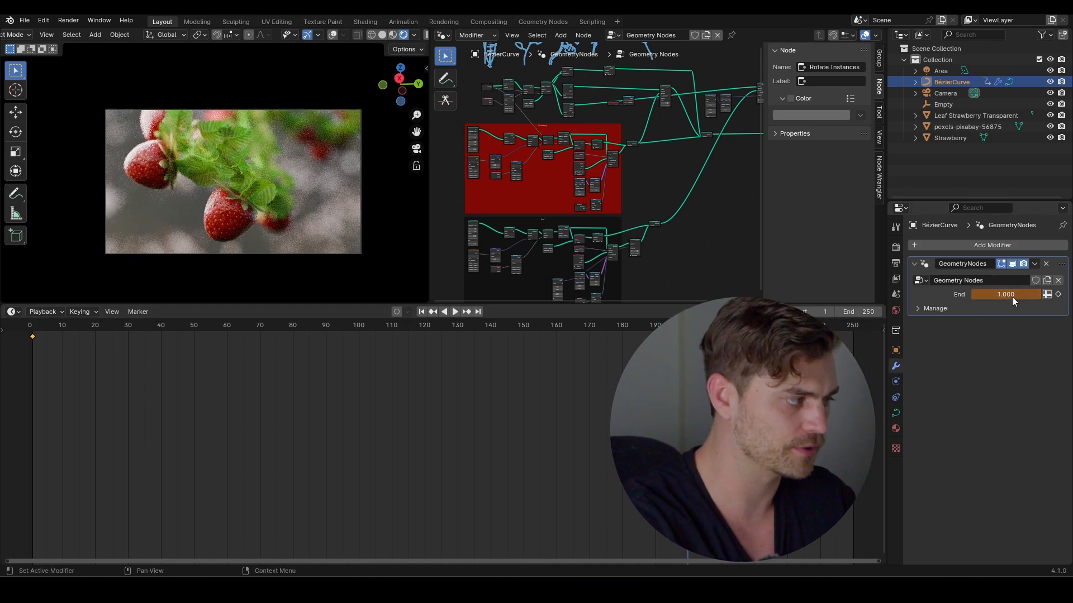
key("i")
left_click_drag(689, 327, 313, 335)
key("space")
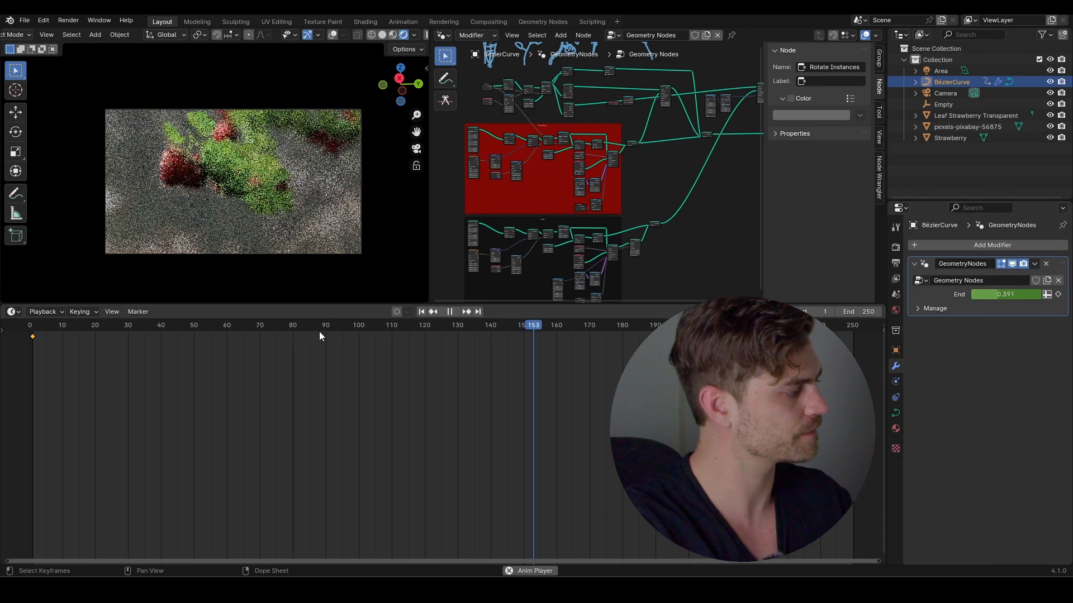
key("space")
- Snap the empty to the 3D cursor and try rotating the strawberry plant's curve
left_click(250, 167)
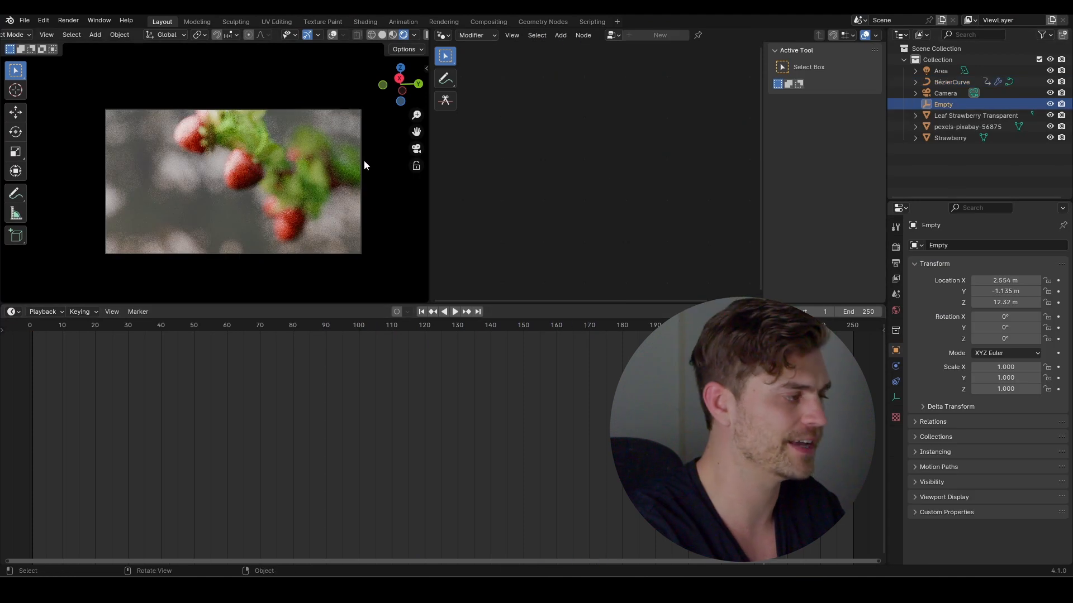
key("shift+s")
left_click(276, 99)
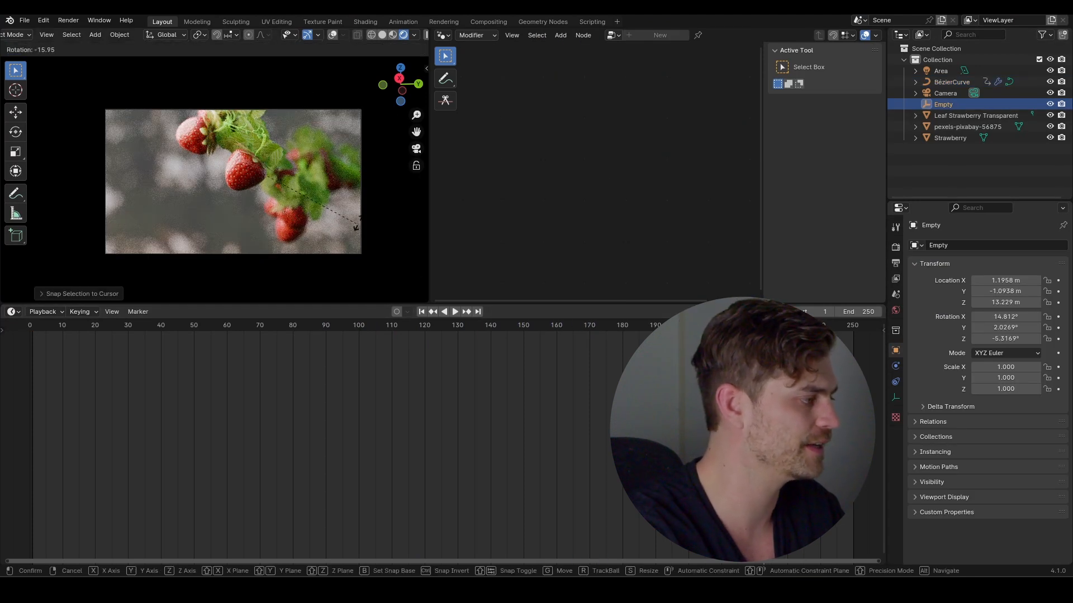
left_click(282, 155)
key("r")
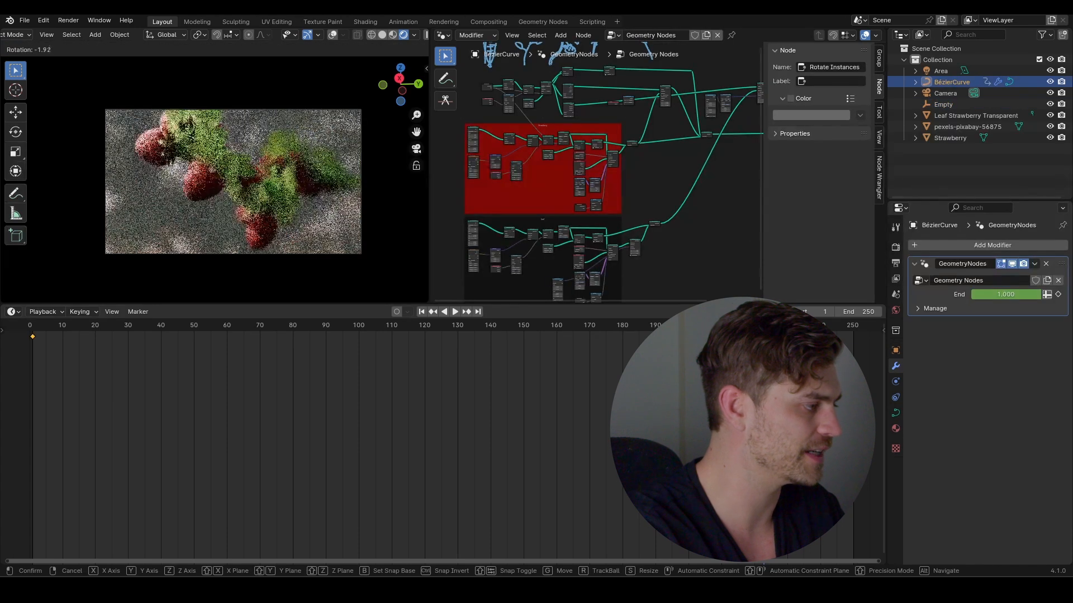
left_click(287, 157)
- Play back and scrub through the plant's growth animation, and try sliding its End keyframe in time
left_click_drag(492, 329, 221, 331)
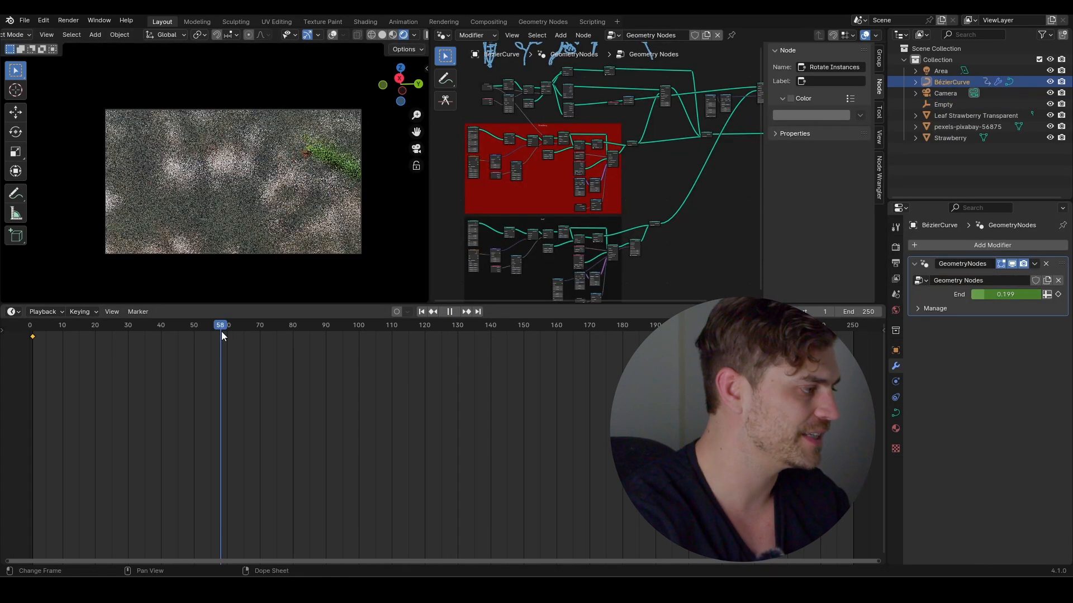
key("space")
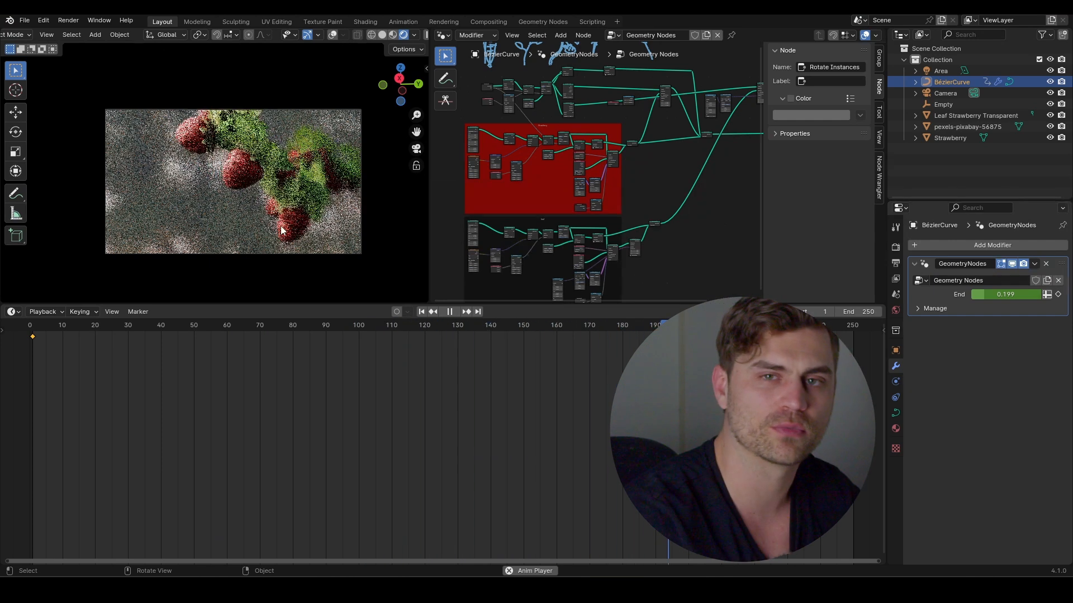
key("space")
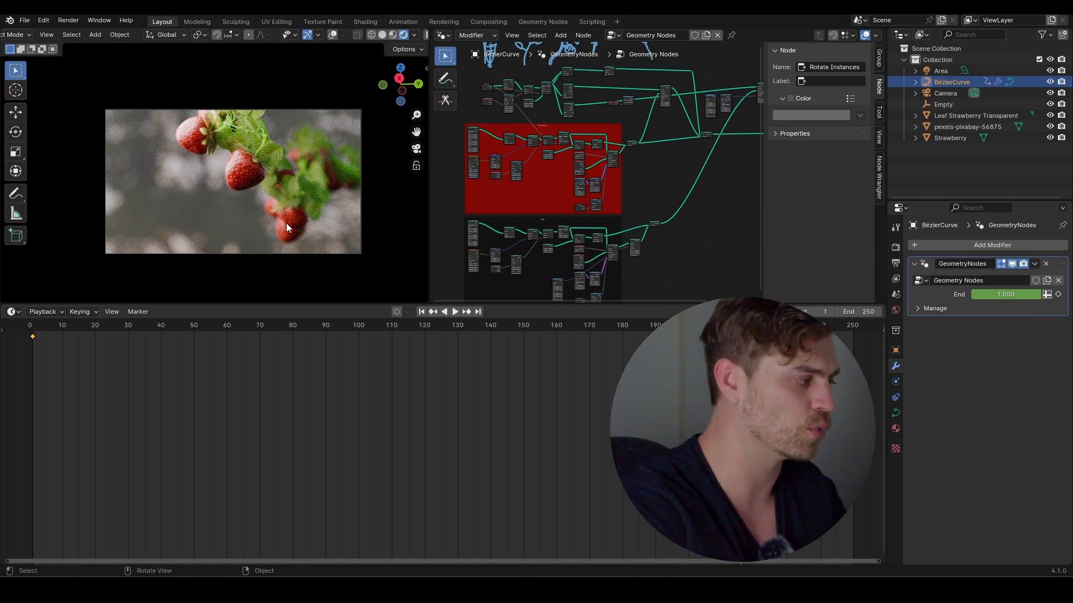
left_click_drag(305, 330, 585, 377)
key("g")
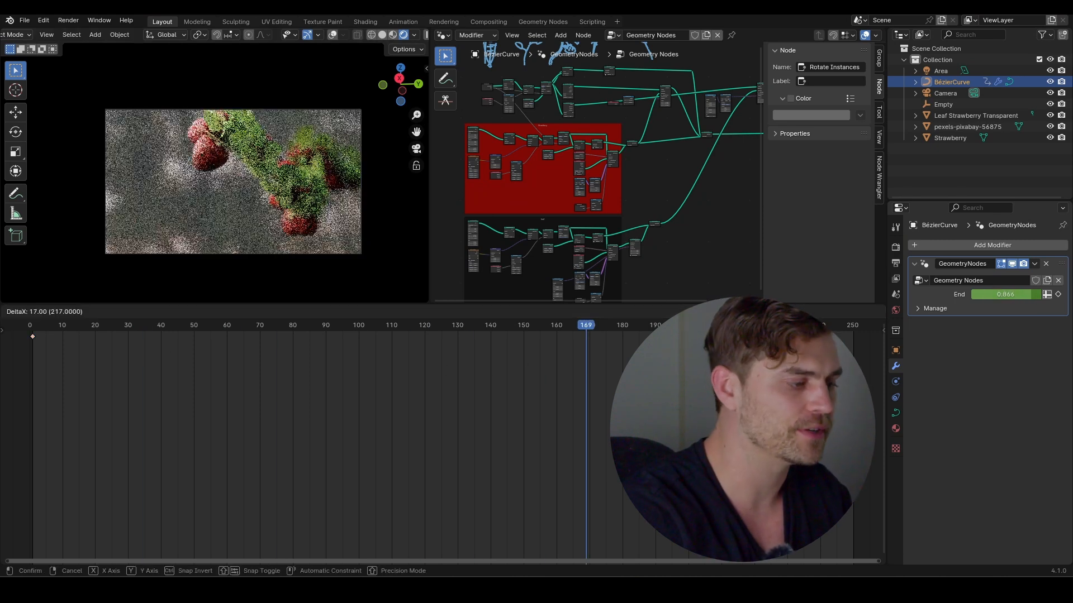
key("Escape")
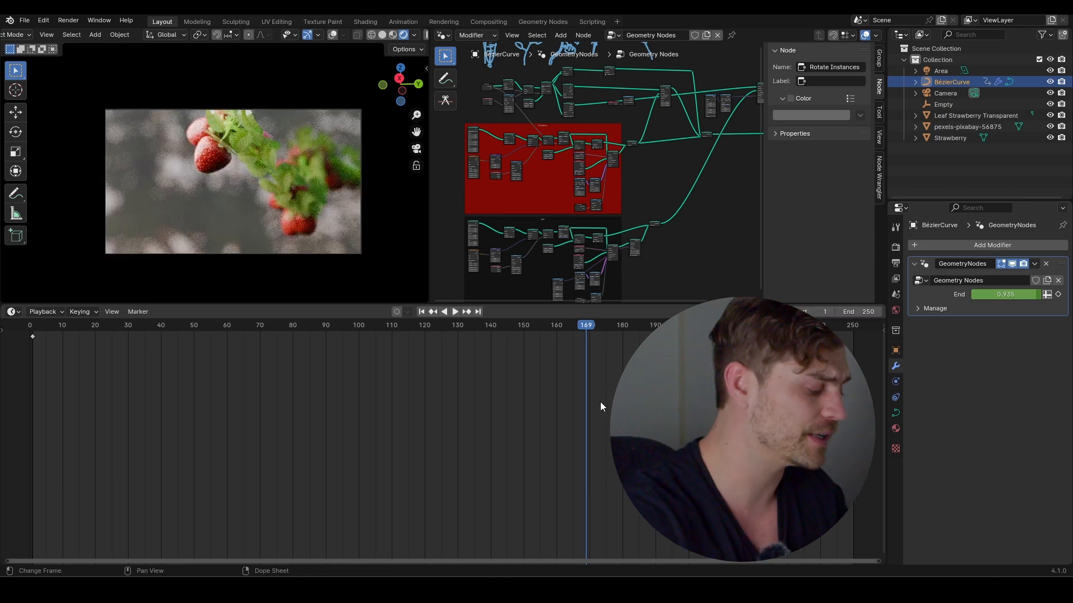
- Steepen the start of the End F-curve by raising the first keyframe's handle to about 0.9, and play back the growth
key("ctrl+Tab")
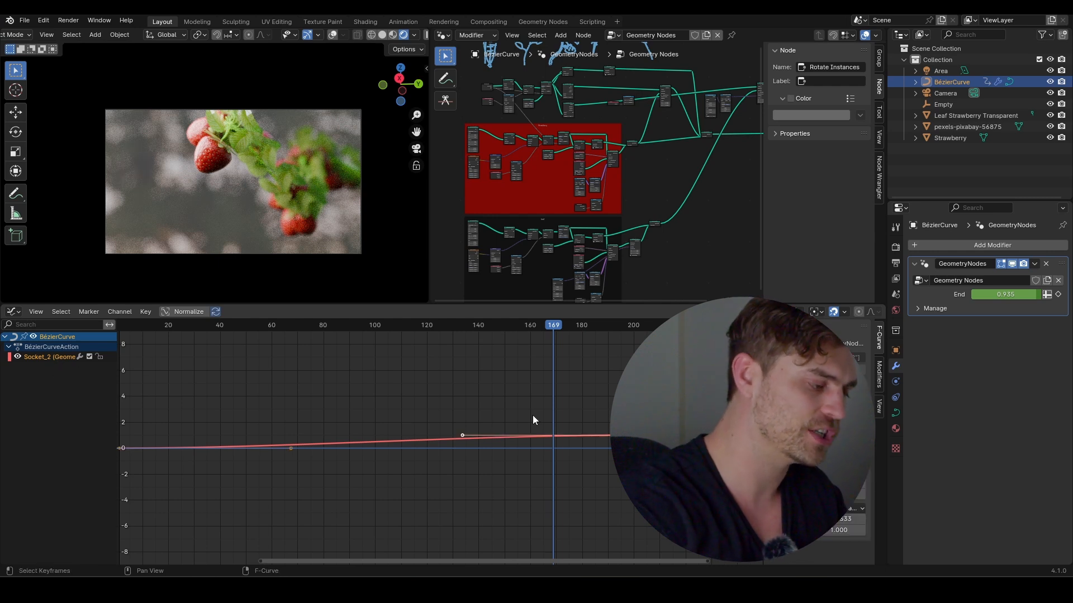
key("Home")
key("b")
left_click_drag(461, 479, 394, 534)
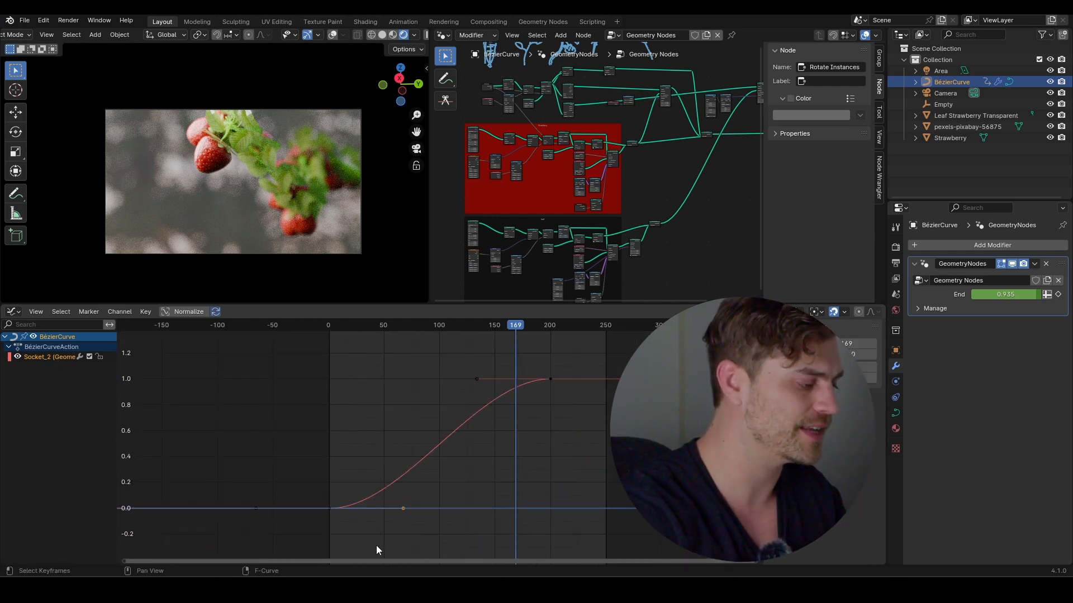
key("g")
left_click(342, 390)
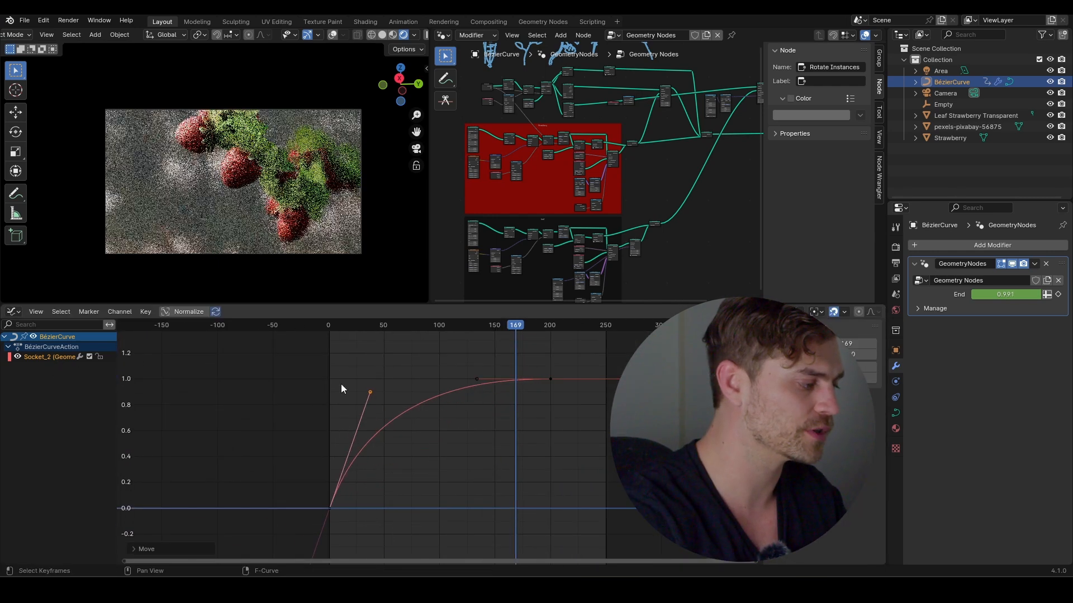
left_click(328, 322)
key("space")
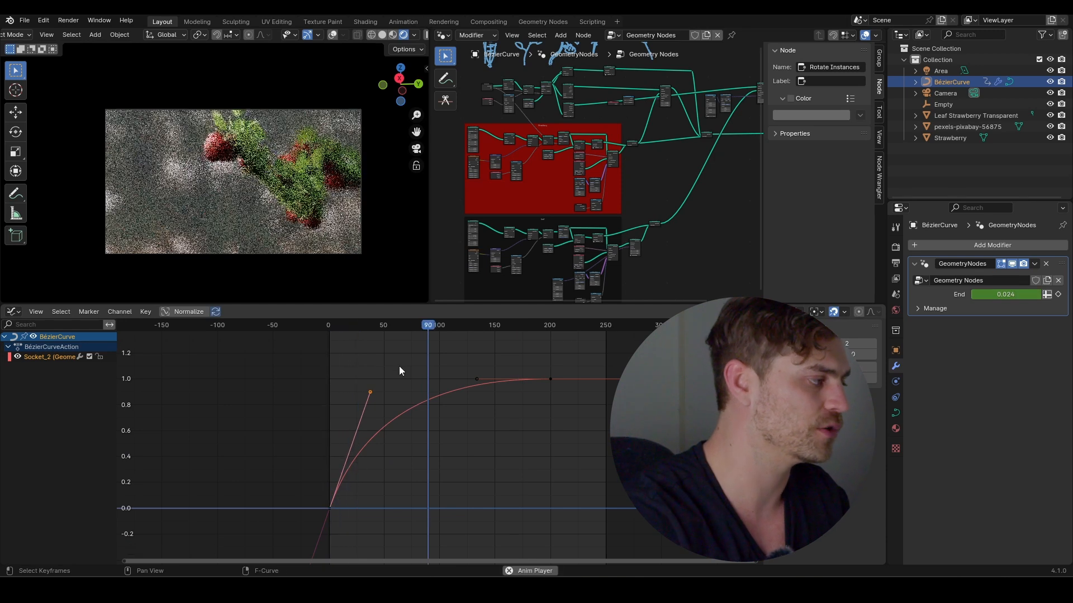
- Go to frame 125 and split the lower area into a Shader Editor above a Timeline
key("ctrl+Tab")
left_click_drag(299, 330, 441, 335)
left_click(17, 311)
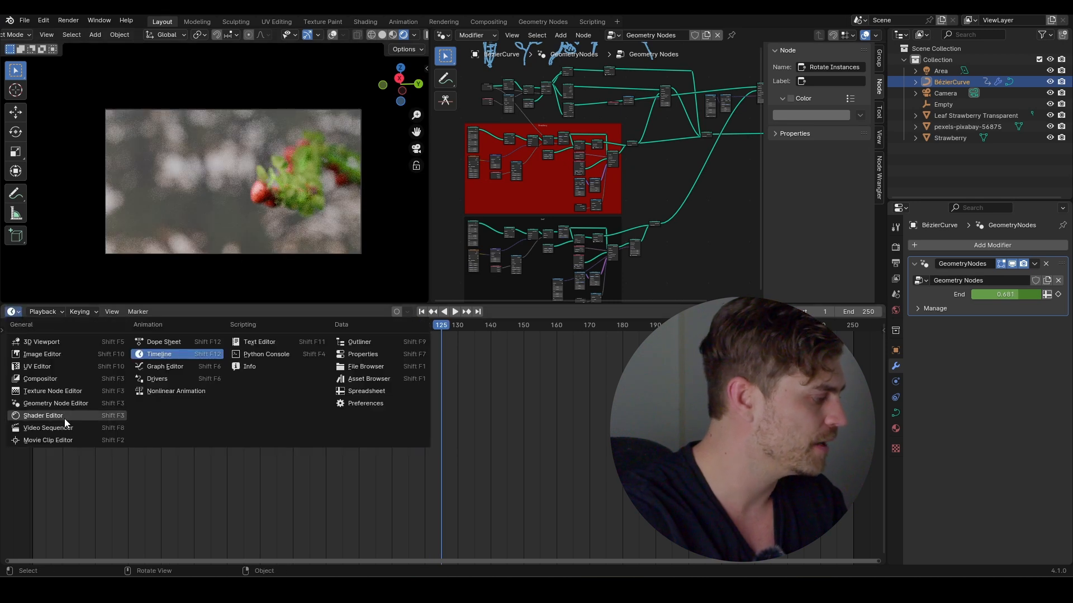
left_click(51, 417)
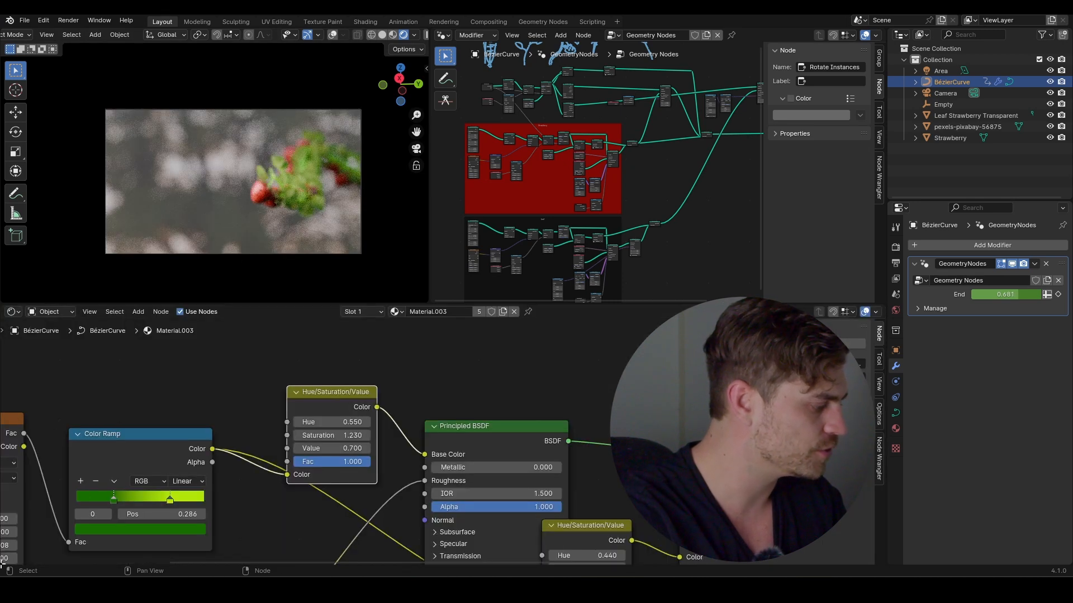
left_click_drag(3, 563, 2, 496)
left_click(12, 508)
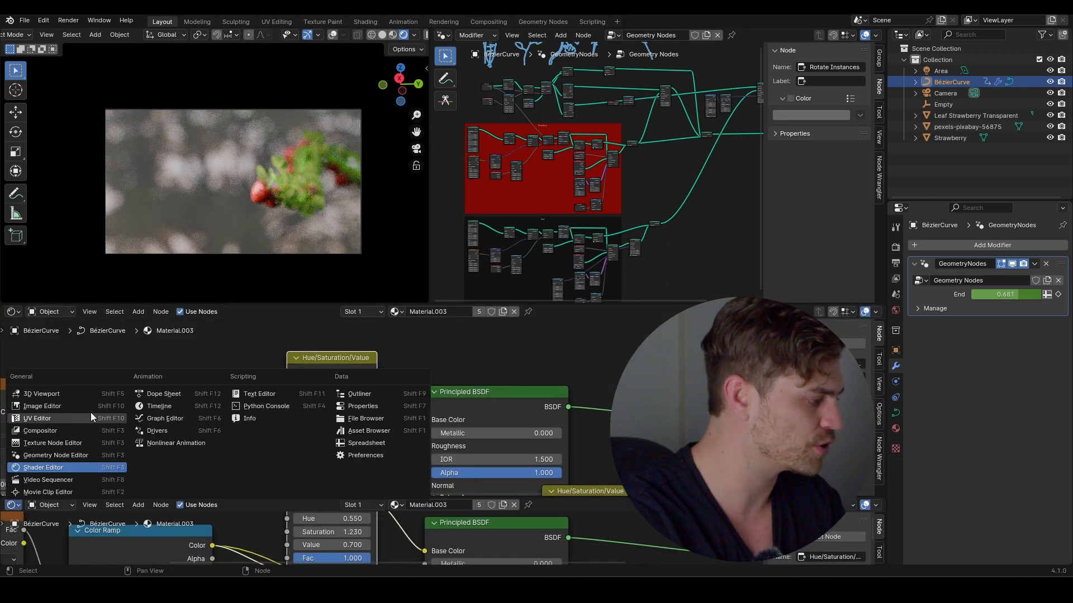
left_click(170, 406)
- Select the Strawberry object and keyframe its material's Add node value at -40.640 on frame 125
scroll(342, 383, "down", 8)
middle_click_drag(312, 412, 443, 496)
scroll(519, 263, "up", 1)
scroll(479, 415, "down", 7)
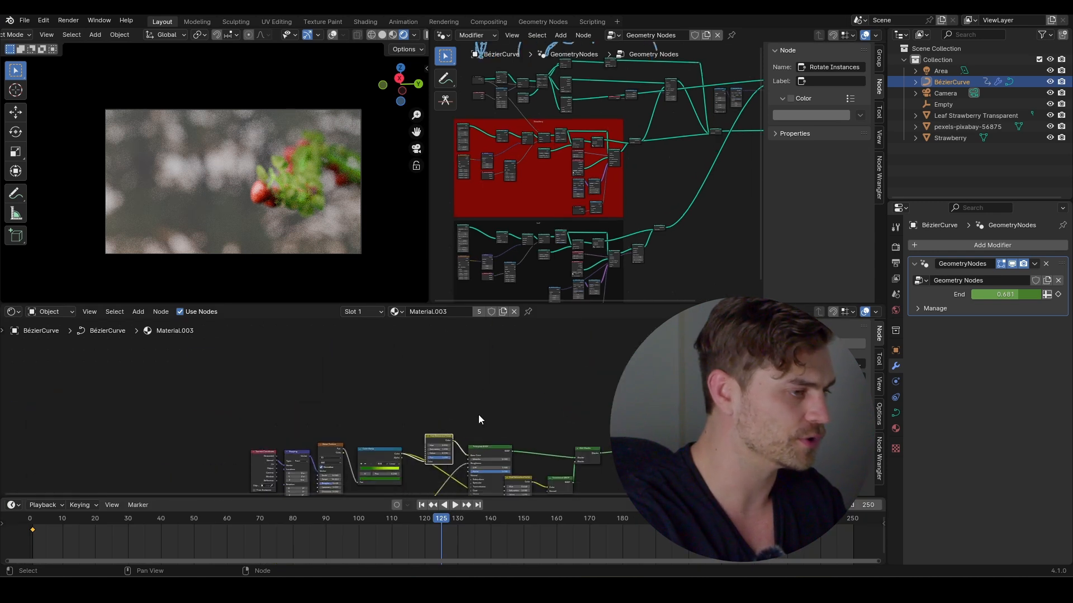
left_click(964, 137)
scroll(471, 371, "up", 4)
scroll(447, 385, "down", 5)
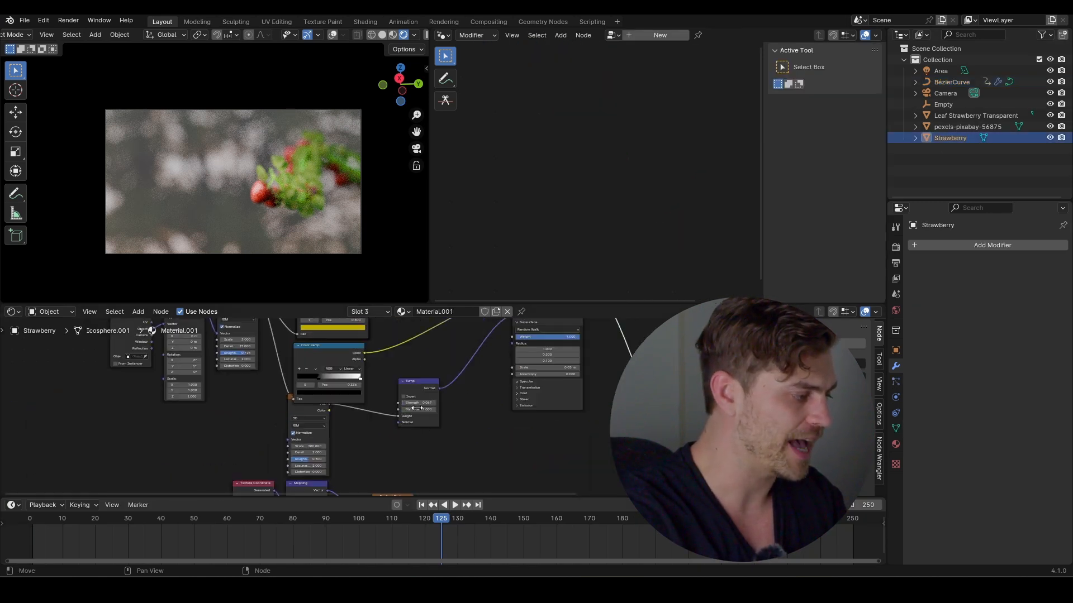
scroll(450, 421, "up", 2)
scroll(421, 430, "up", 5)
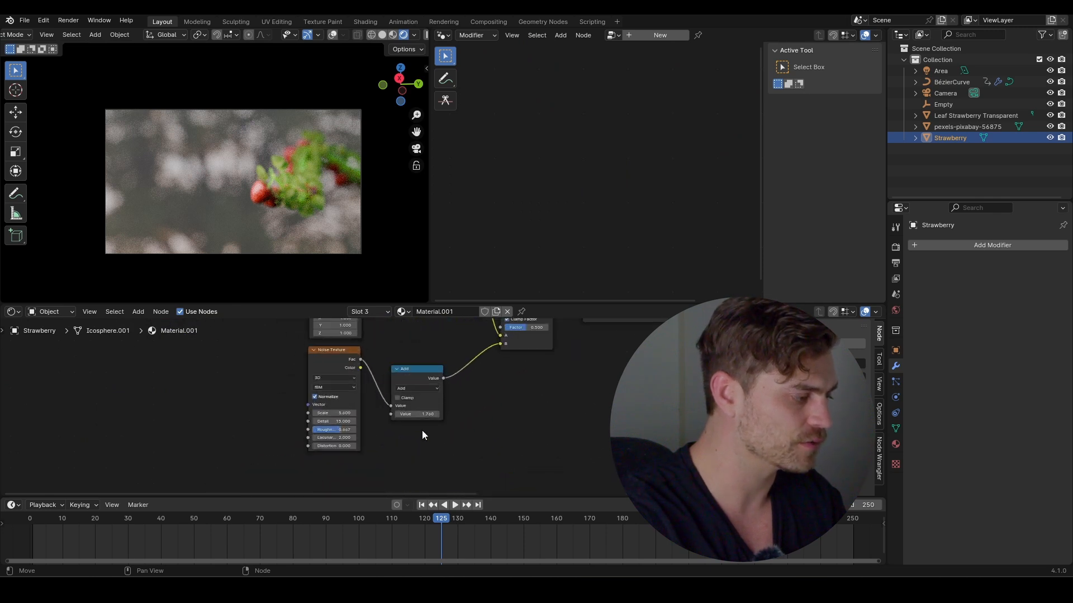
scroll(447, 436, "up", 4)
left_click_drag(455, 419, 391, 419)
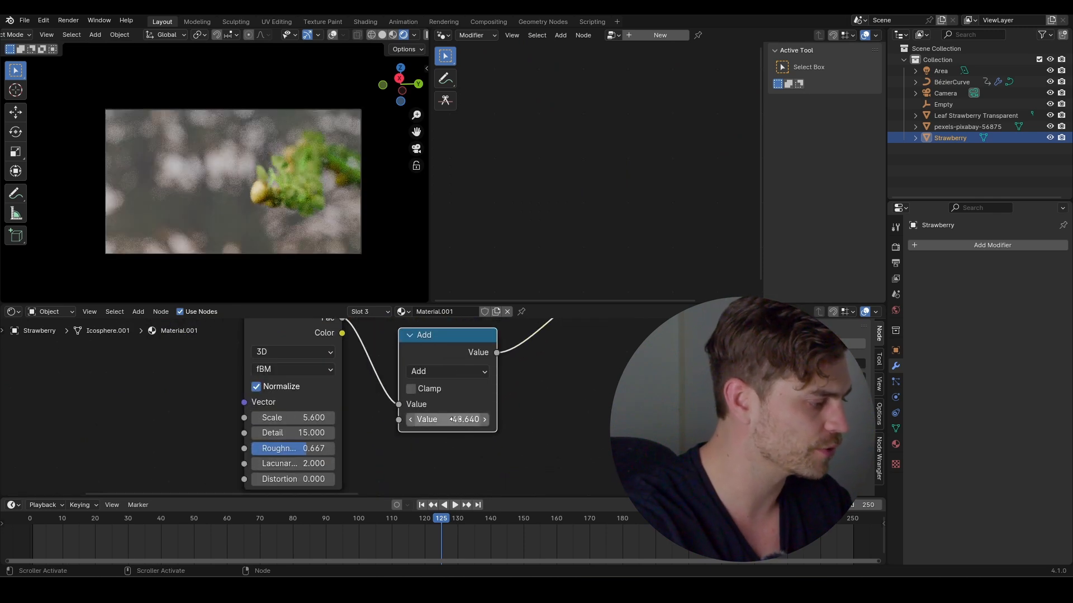
key("i")
- Go to frame 180 and keyframe the Add node's value at 5.660
key("space")
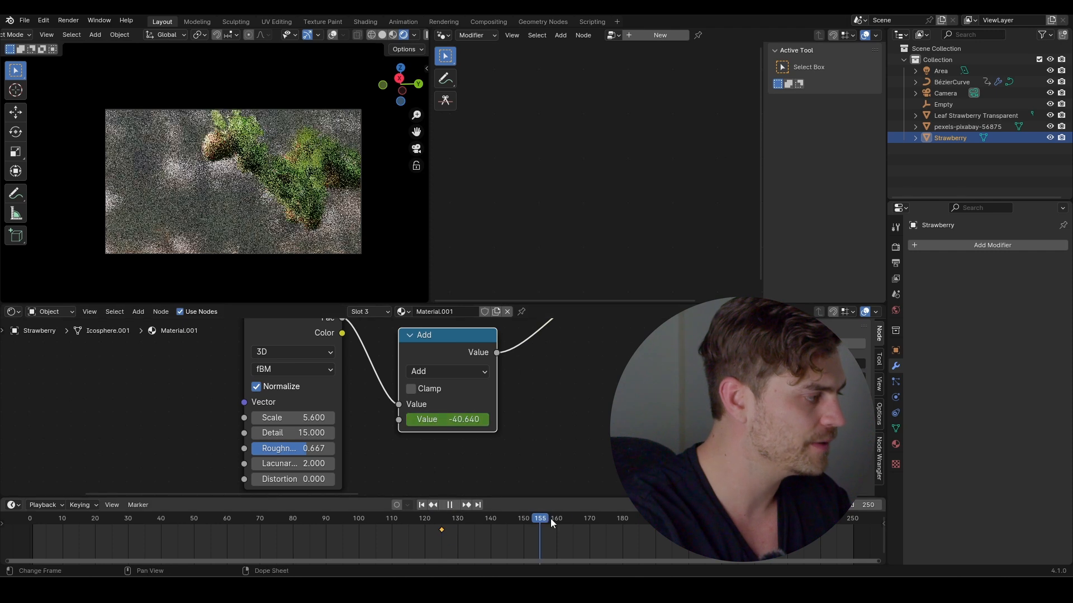
key("space")
left_click_drag(636, 525, 622, 527)
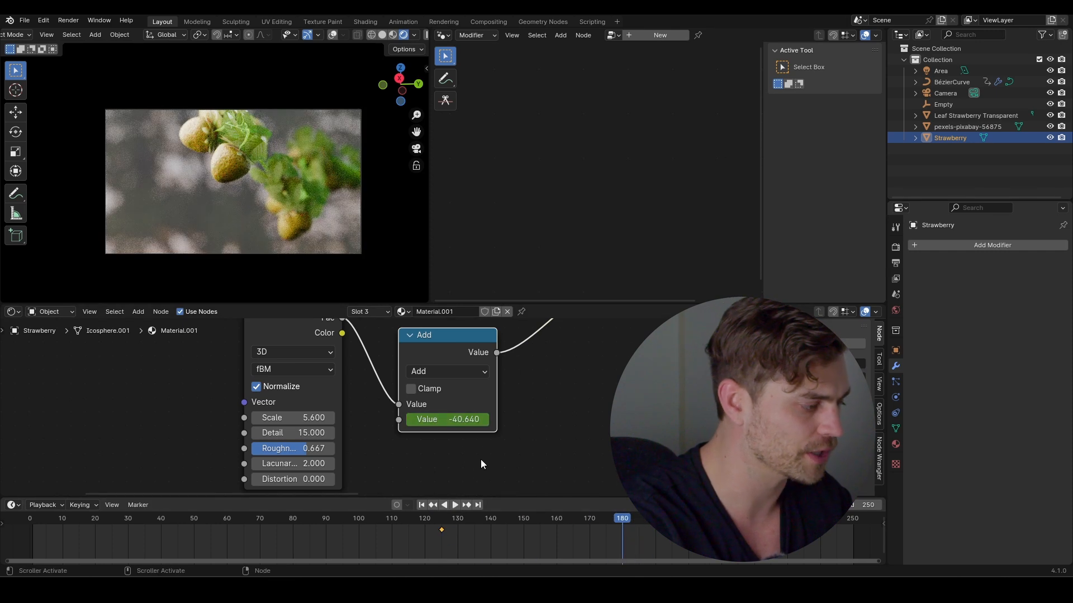
left_click_drag(447, 420, 466, 420)
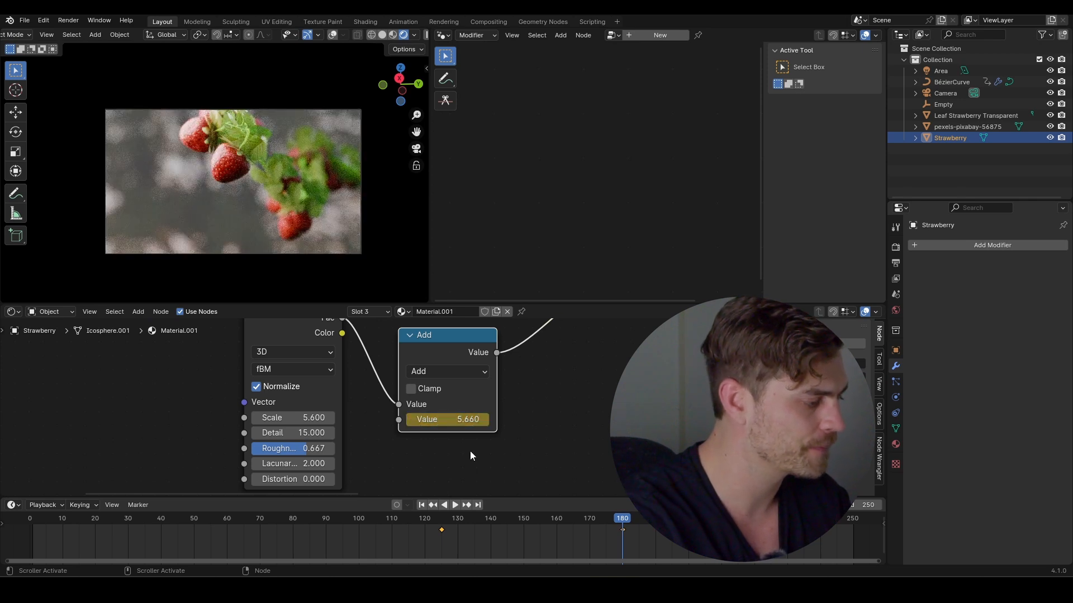
key("i")
- Play back and scrub the ripening animation from frame 125 to check when the berries change color
left_click(444, 521)
key("space")
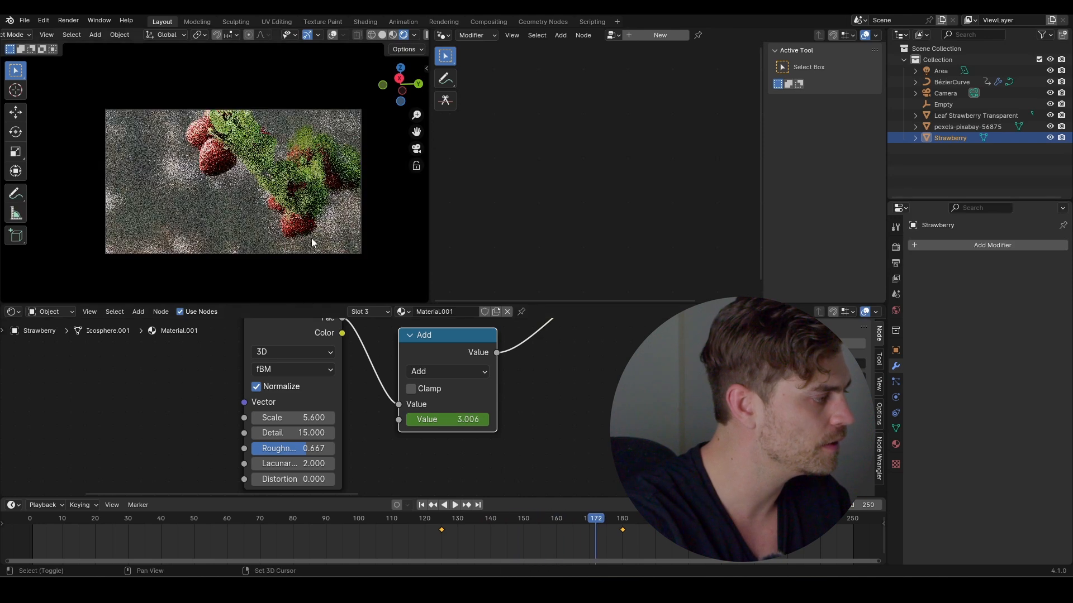
key("space")
left_click_drag(599, 519, 576, 524)
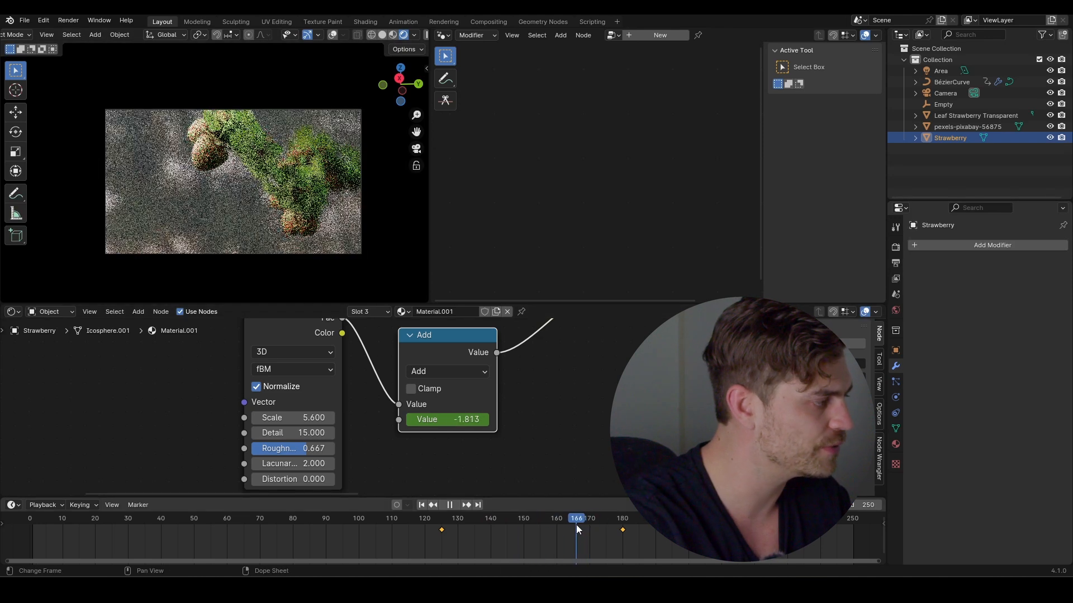
- Replace the Add node's keyframe on frame 125 with a value of -0.640 and play back the ripening
left_click(441, 524)
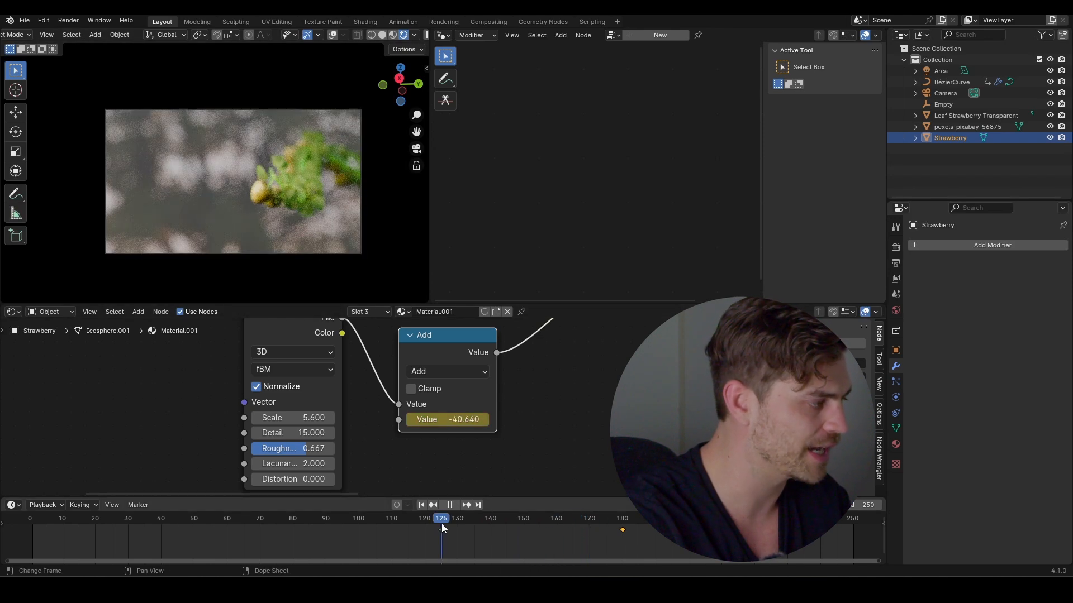
left_click_drag(447, 419, 480, 419)
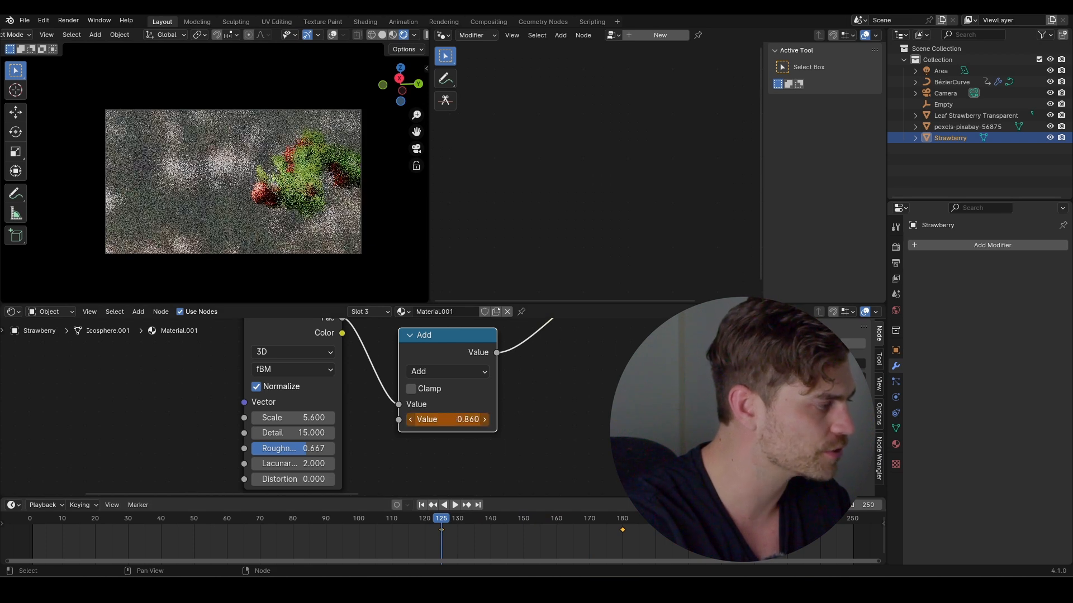
left_click_drag(459, 420, 459, 420)
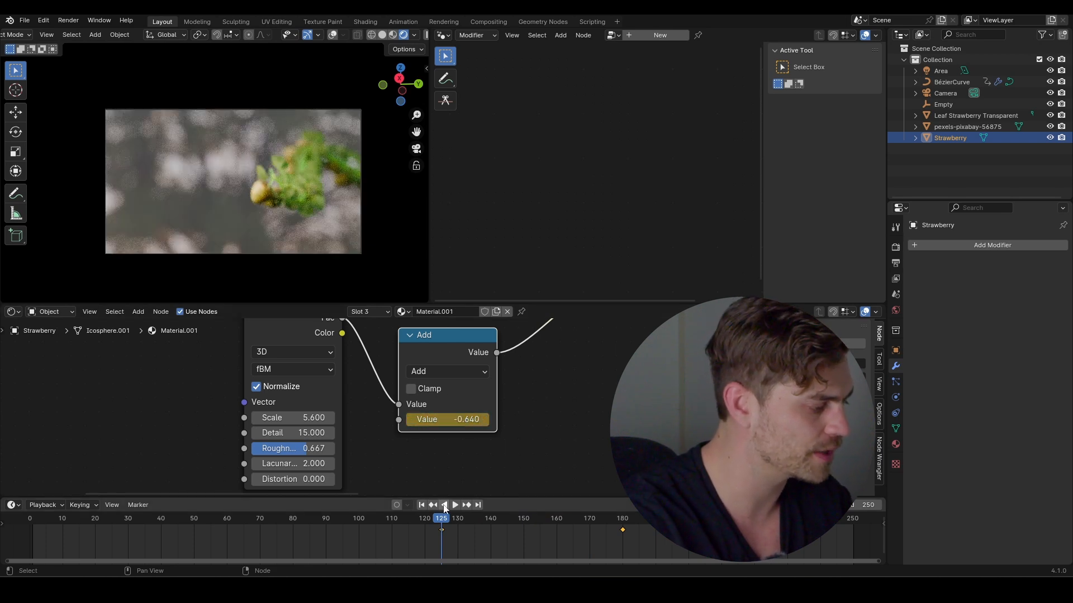
left_click(453, 505)
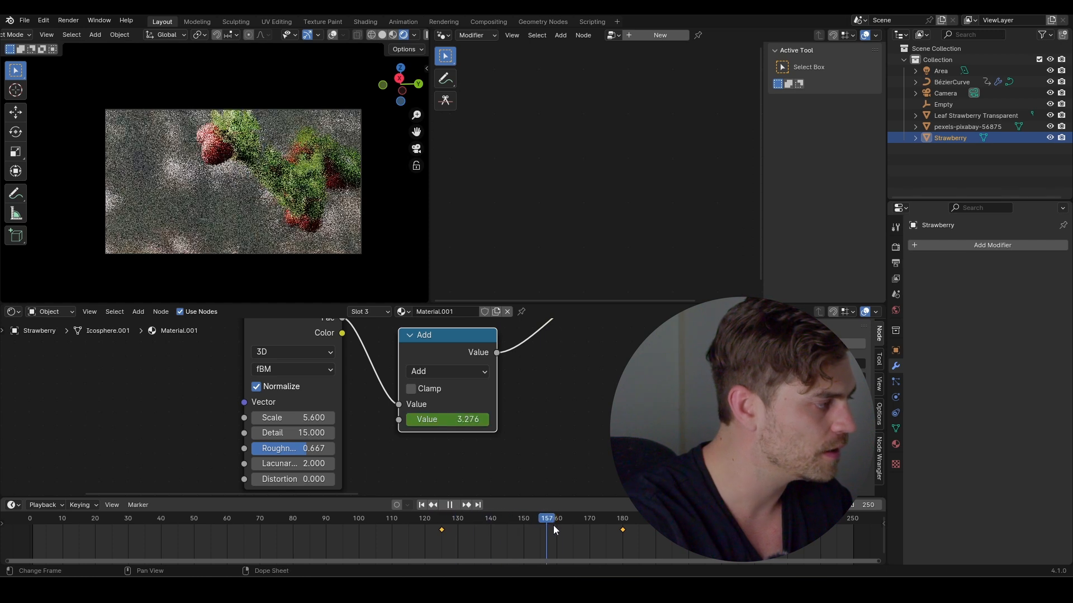
key("space")
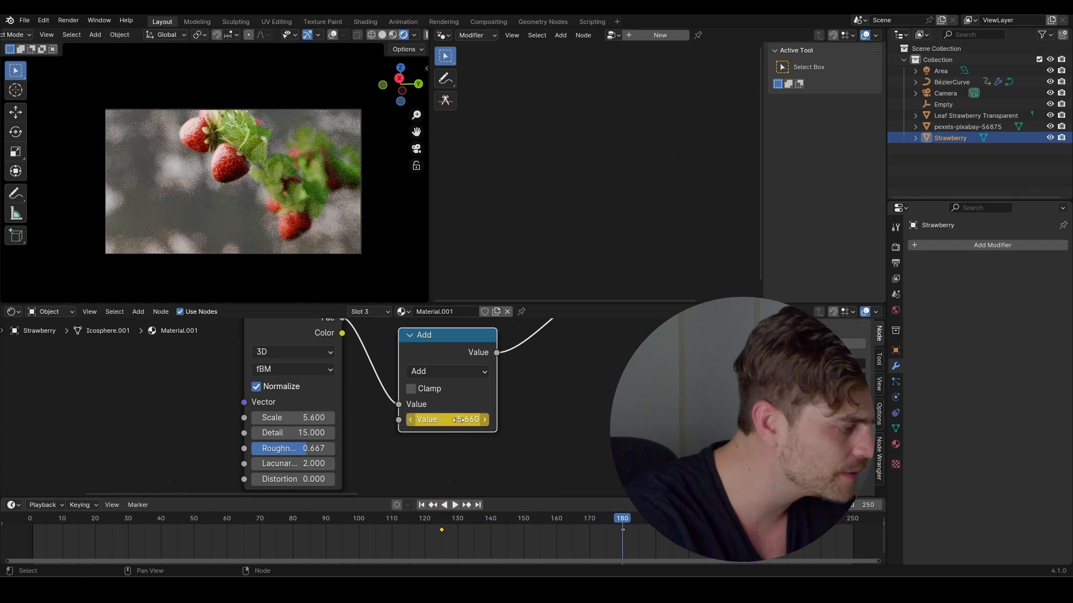
- Replace the Add node's keyframe on frame 180 with a value of 0.960 and replay the ripening in the camera view
mouse_move(458, 420)
left_mouse_down()
mouse_move(408, 420)
mouse_move(472, 420)
left_mouse_up()
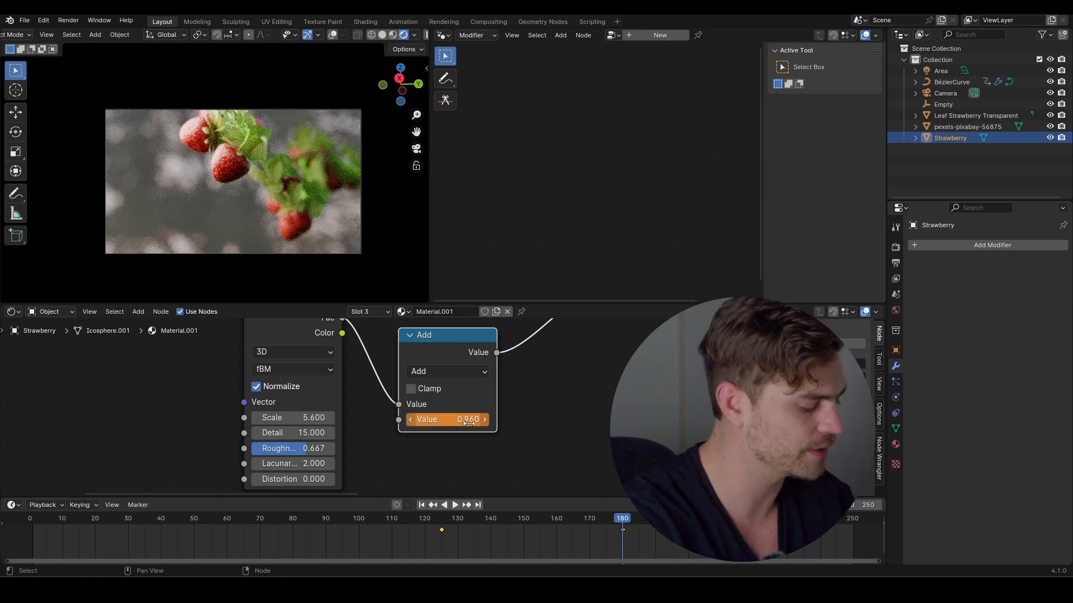
left_click_drag(534, 517, 460, 518)
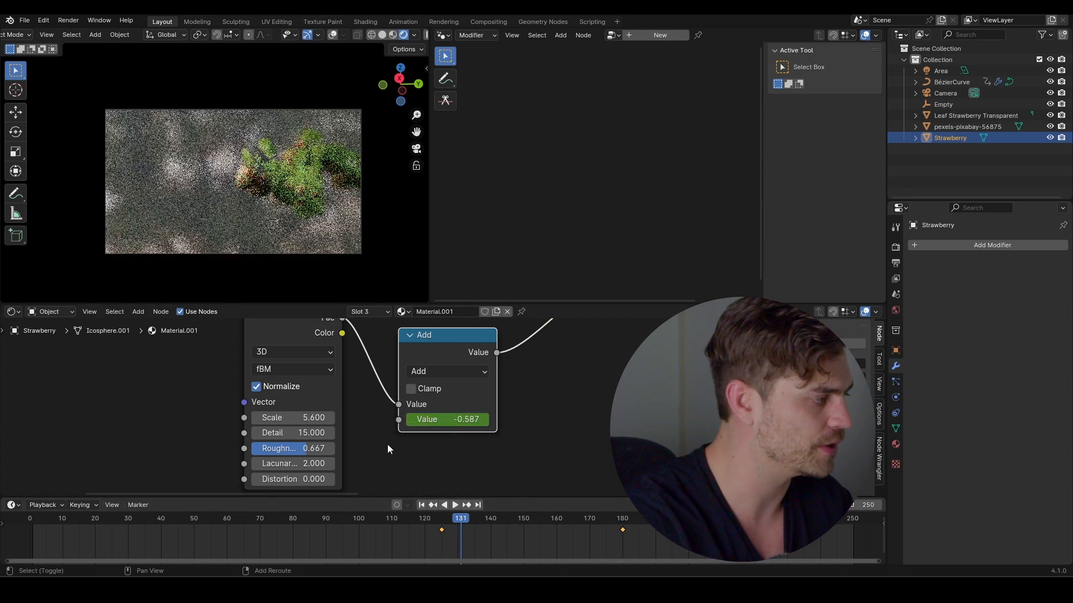
key("space")
key("space")
scroll(264, 214, "up", 2)
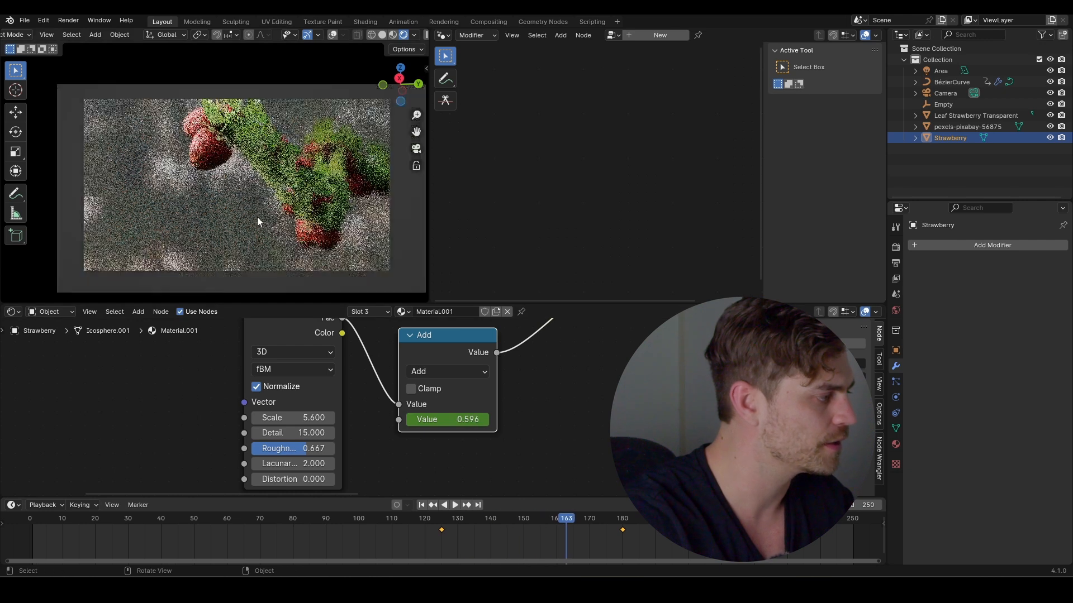
left_click_drag(536, 520, 506, 520)
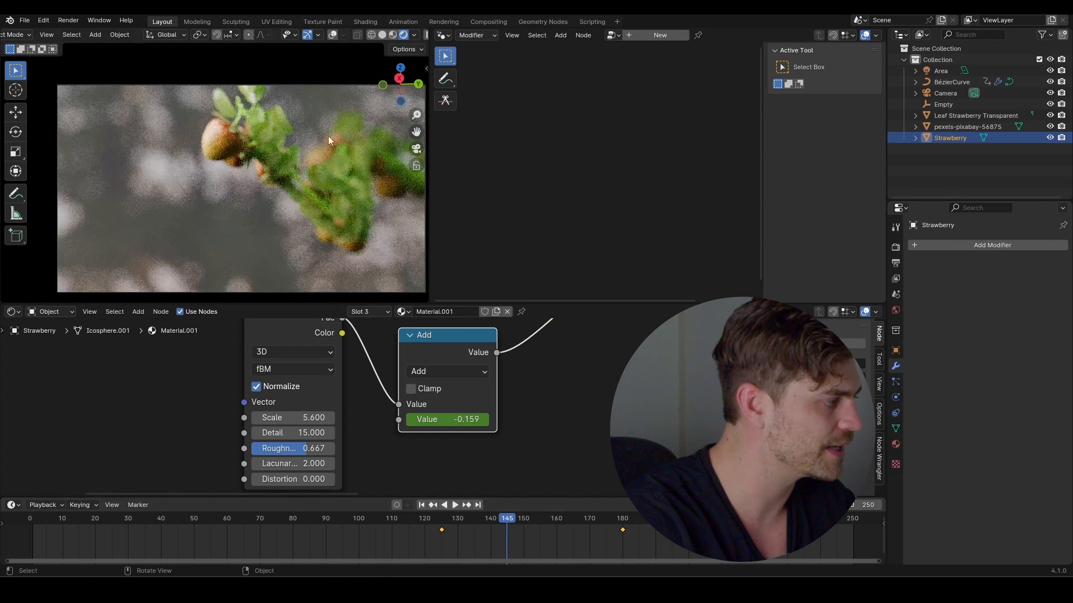
key("space")
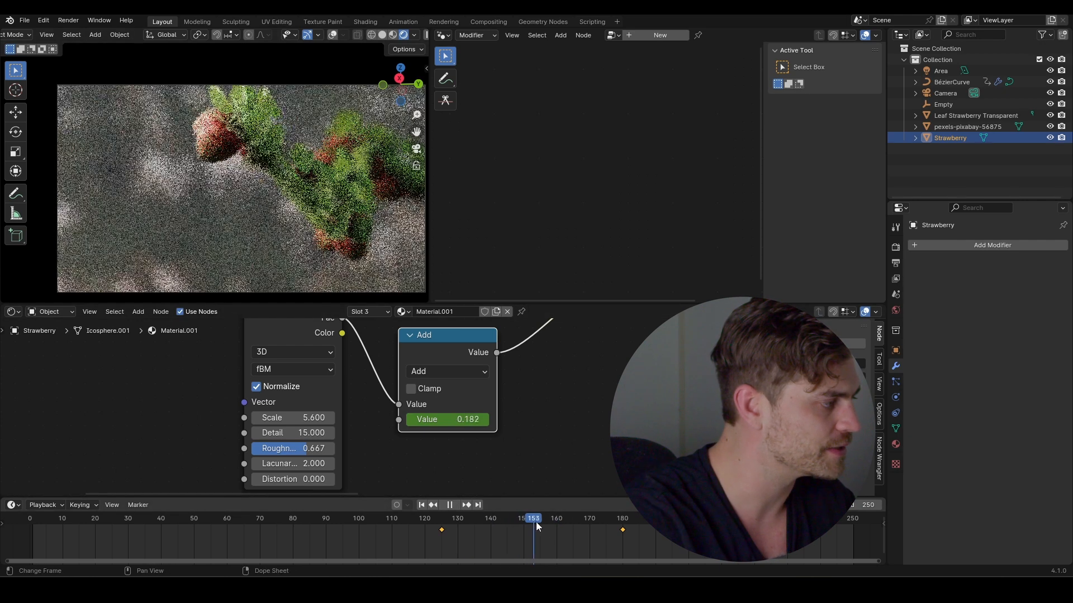
key("space")
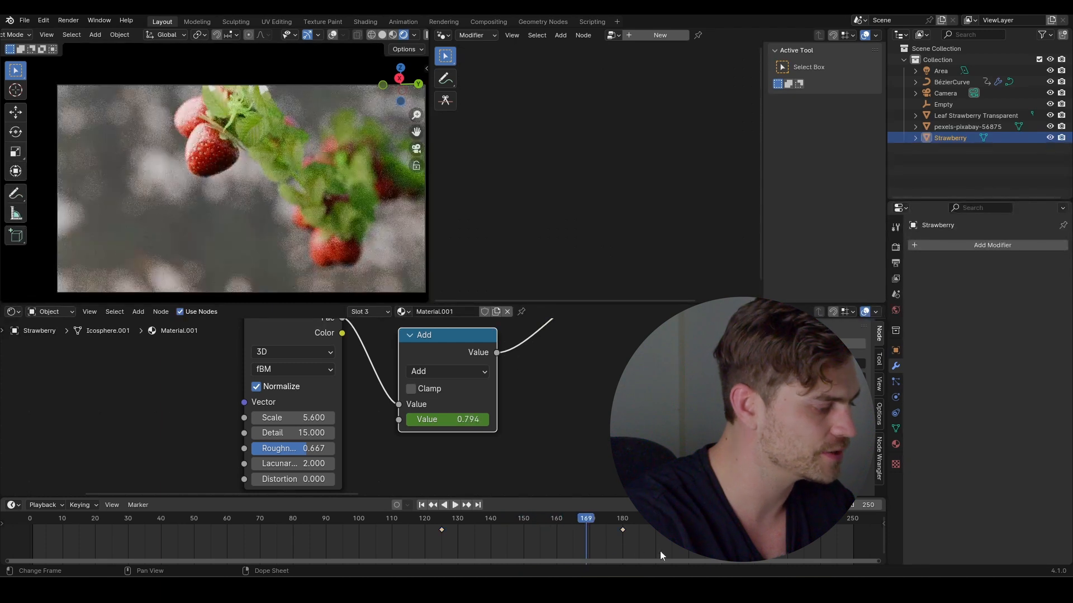
- Shift the Add node's end keyframe from frame 180 to a higher frame so the berries ripen more slowly
left_click_drag(661, 553, 591, 524)
key("g")
left_click(677, 525)
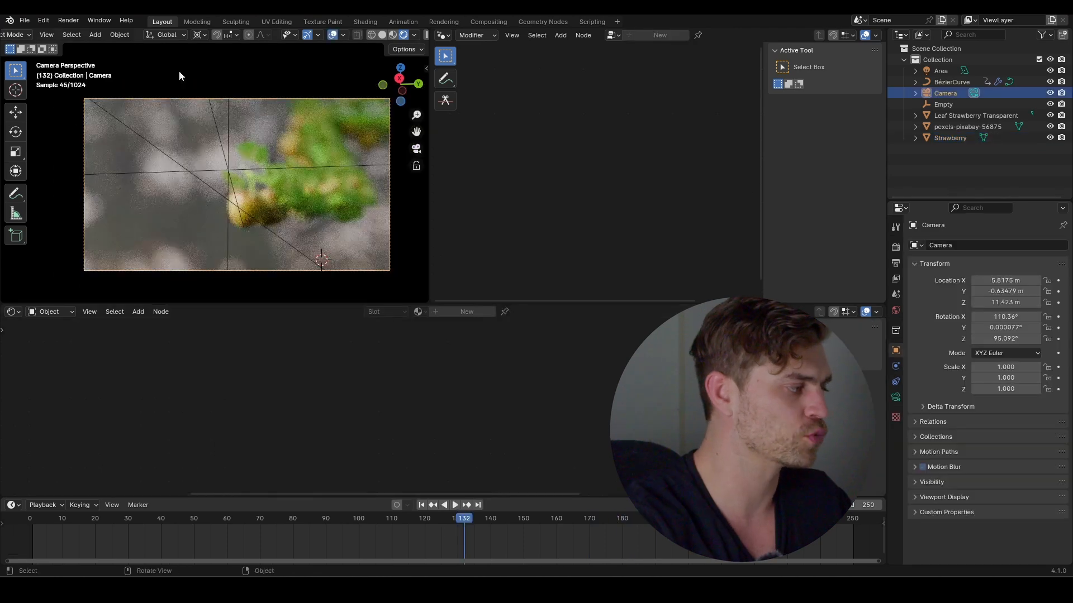
- Leave the camera view, select the Bézier curve and select the Rotate Rotation node in the red strawberry frame
middle_click_drag(375, 238, 262, 215)
mouse_move(464, 517)
left_mouse_down()
mouse_move(254, 518)
mouse_move(398, 537)
mouse_move(444, 519)
left_mouse_up()
left_click(275, 213)
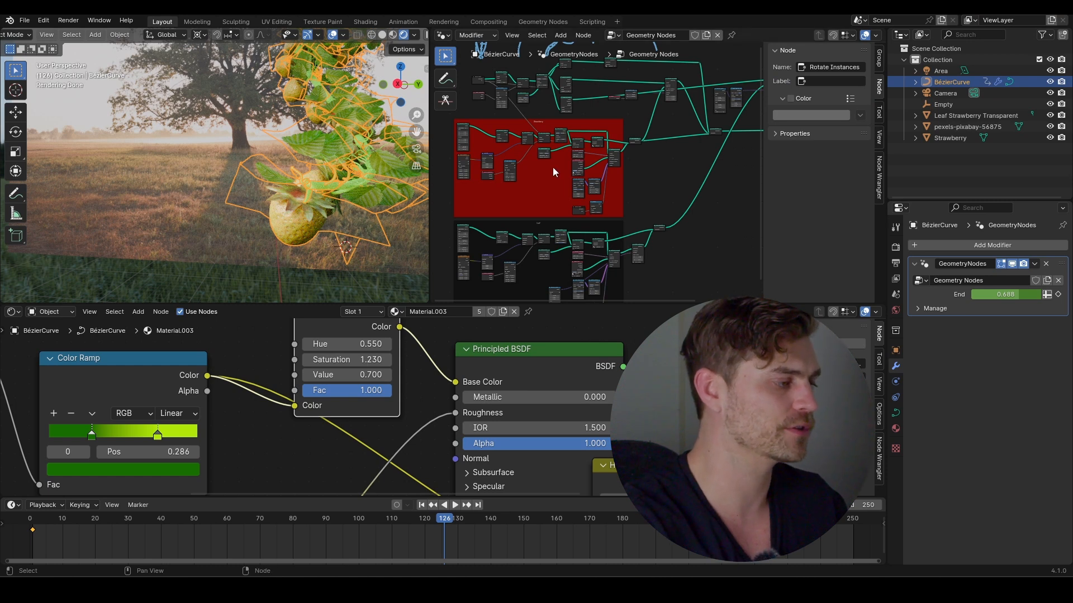
scroll(554, 171, "up", 6)
scroll(579, 185, "down", 3)
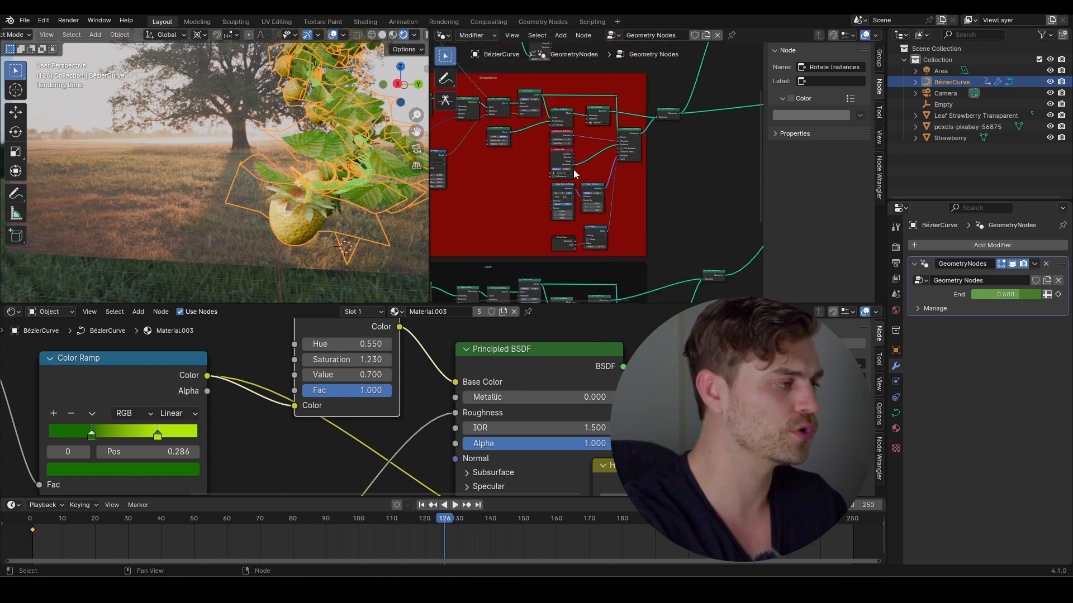
scroll(565, 222, "up", 2)
scroll(566, 235, "up", 2)
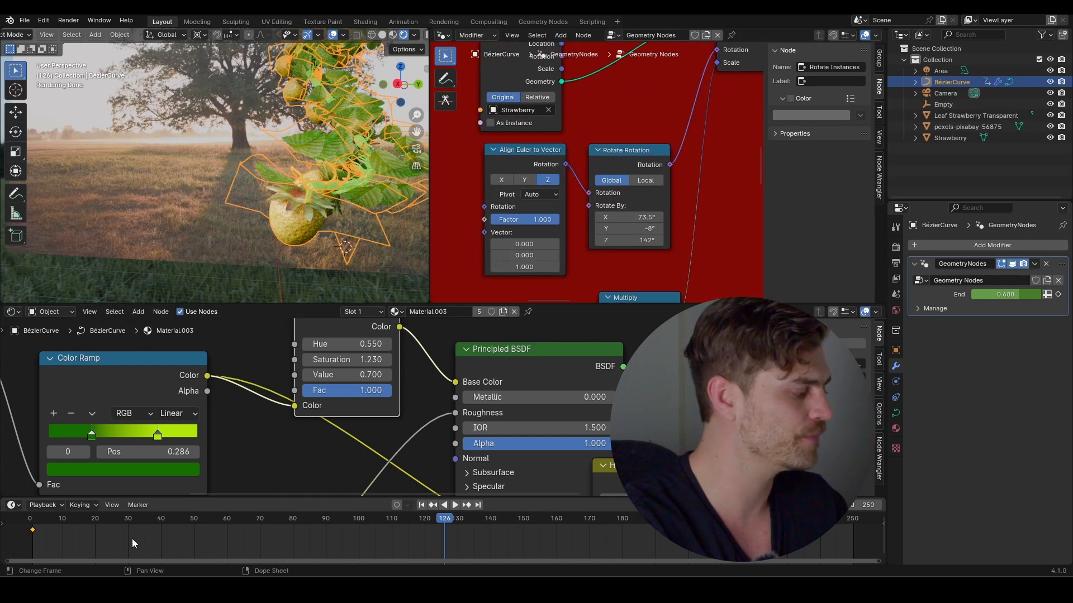
left_click(611, 170)
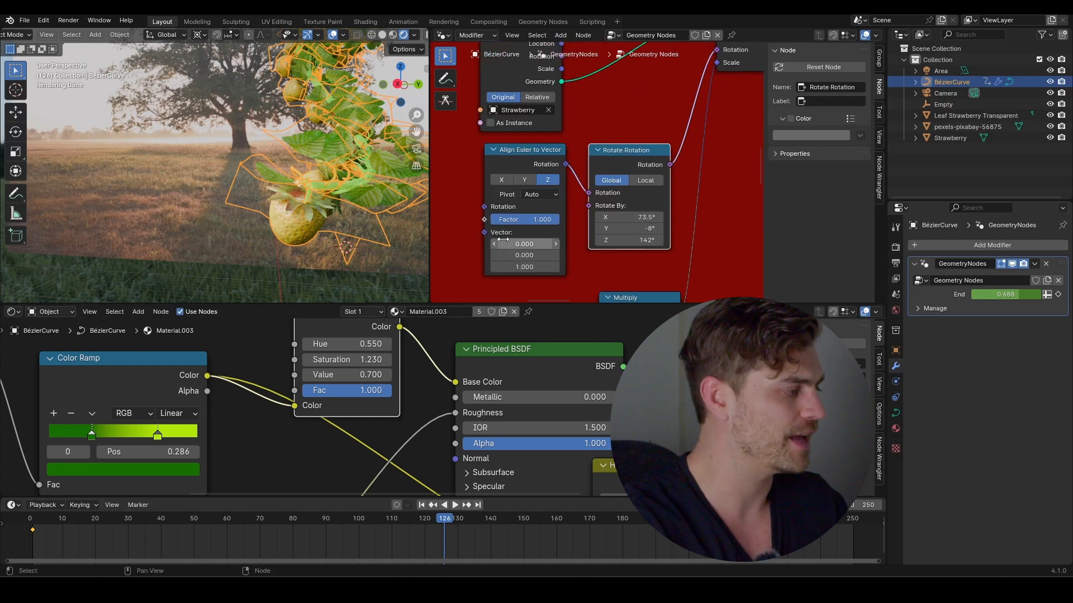
- Advance to frame 200 and keyframe the Rotate Rotation node's Rotate By values at X 73.5°, Y -8° and Z 142°
key("space")
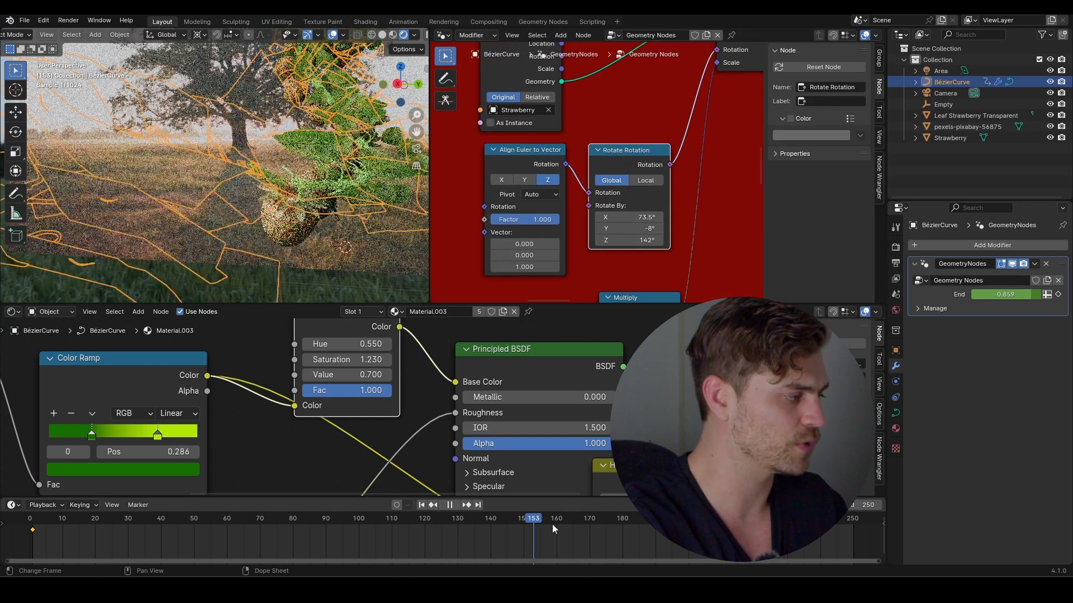
key("space")
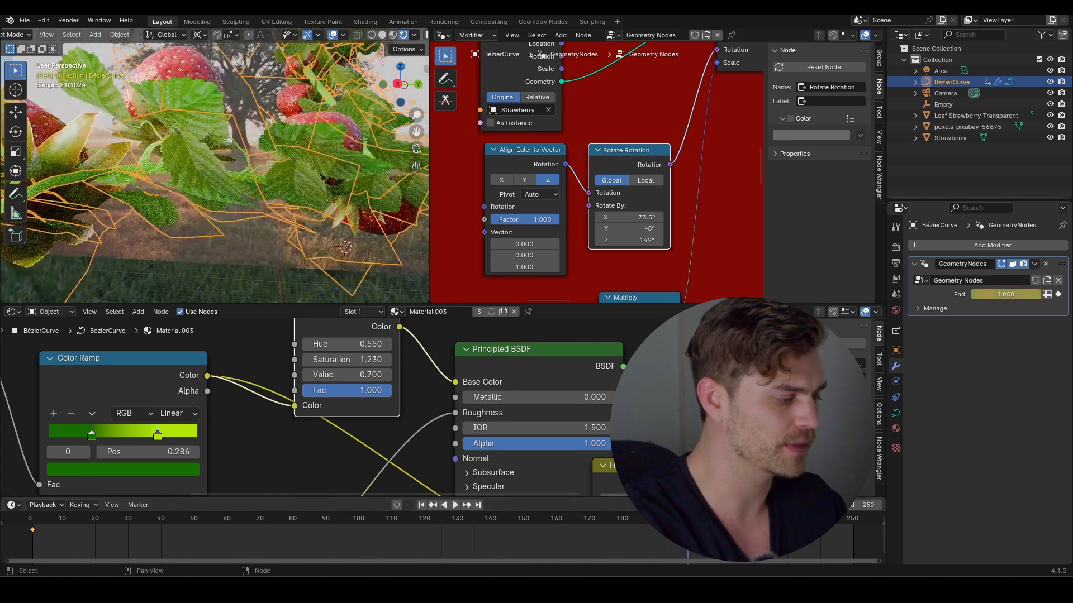
key("i")
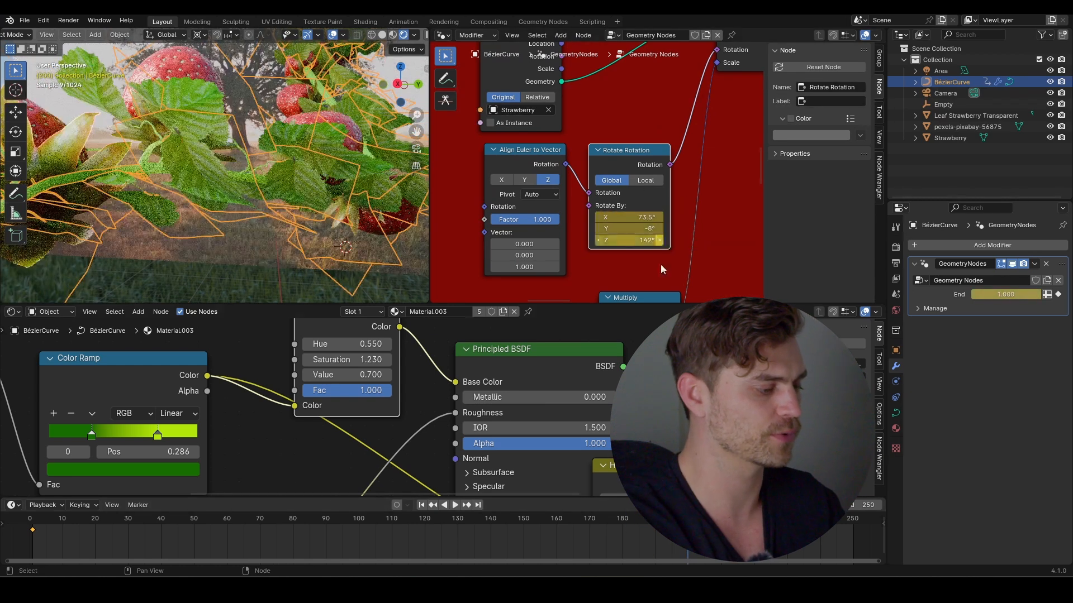
scroll(330, 197, "down", 3)
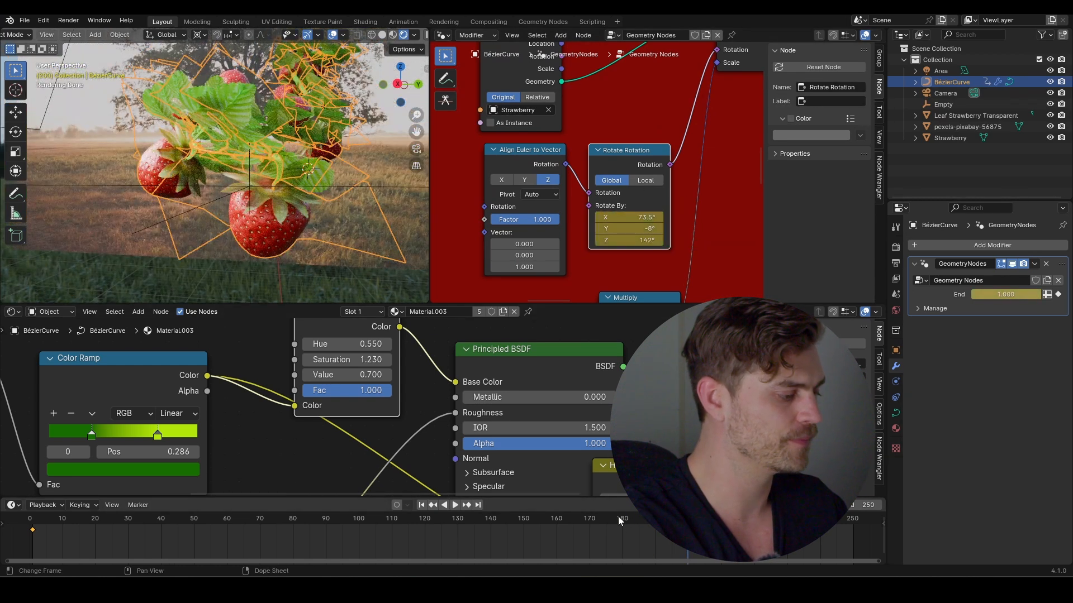
- Go to frame 122 and keyframe the strawberries' Rotate By values at X 84.3°, Y 28.8° and Z 99.1°
left_click_drag(619, 520, 337, 522)
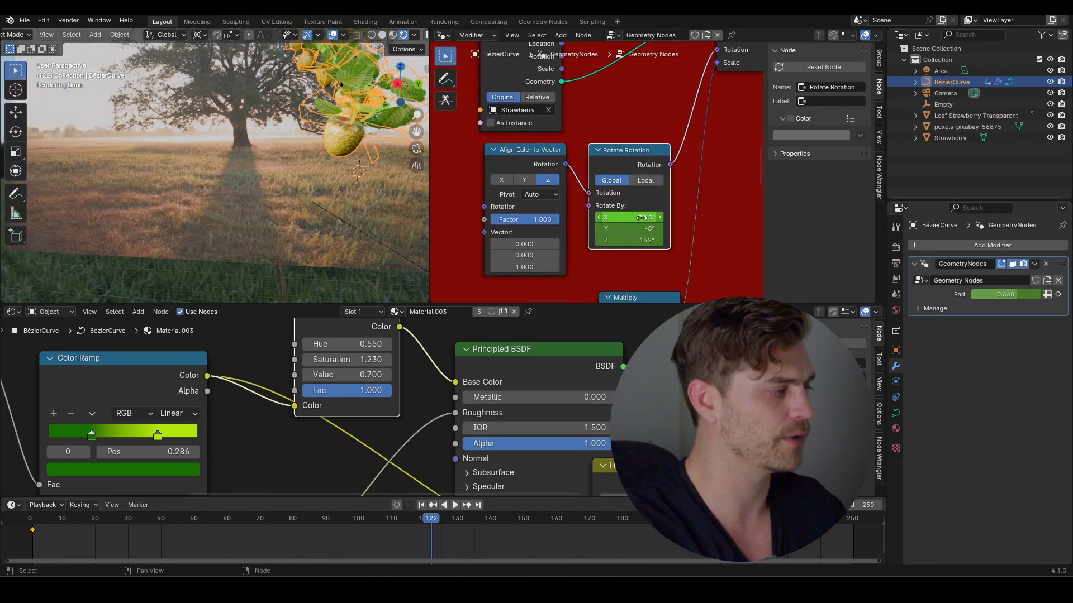
left_click_drag(628, 217, 715, 229)
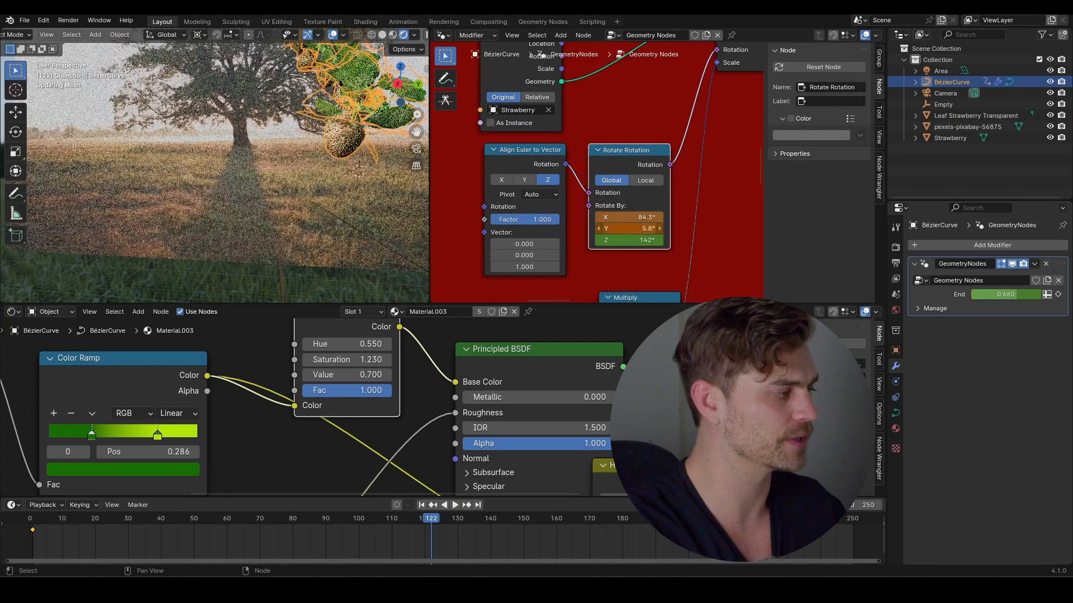
left_click_drag(629, 240, 541, 240)
left_click_drag(642, 239, 641, 241)
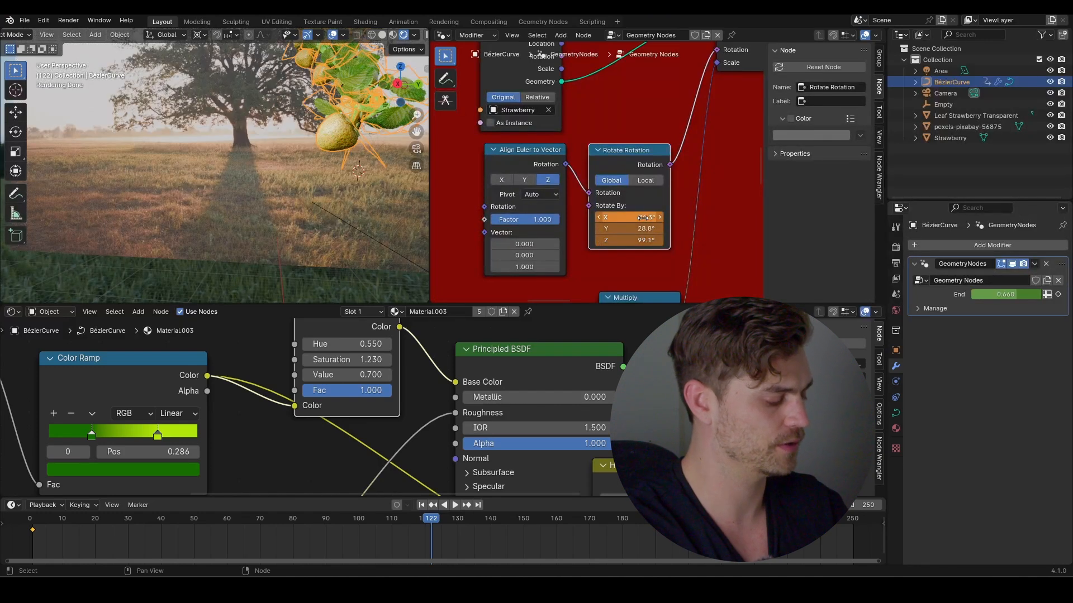
key("i")
- Move the Rotate By keyframe from frame 122 to about frame 9
left_click_drag(477, 534, 407, 524)
key("g")
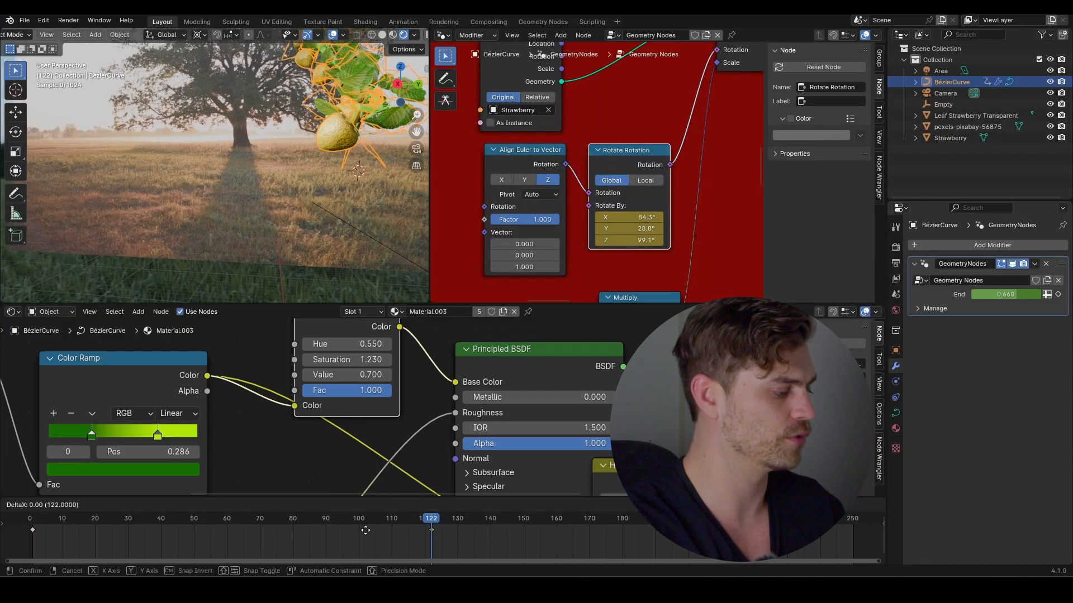
left_click(28, 540)
- Play the growth animation from the start and check the berries' rotation through the camera with overlays hidden
key("shift+Left")
key("space")
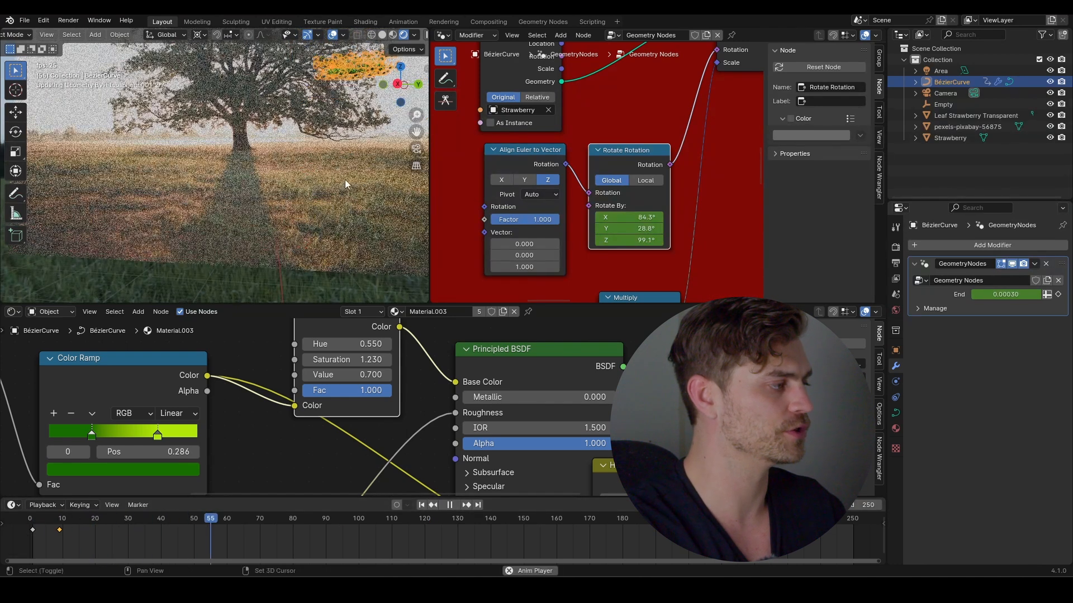
key("space")
key("KP_0")
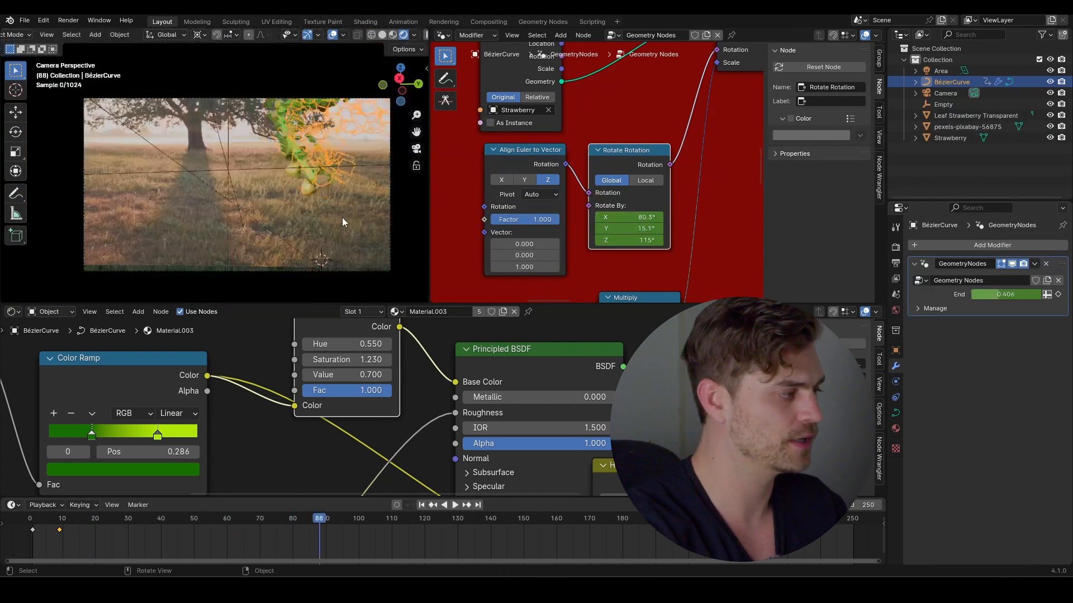
scroll(365, 108, "up", 2)
left_click(332, 35)
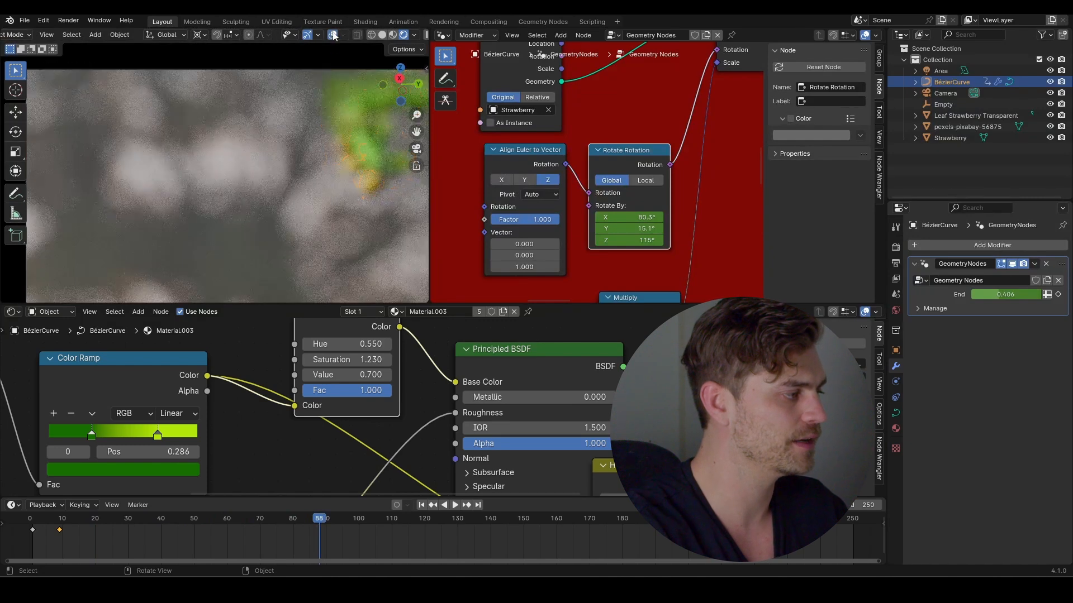
key("space")
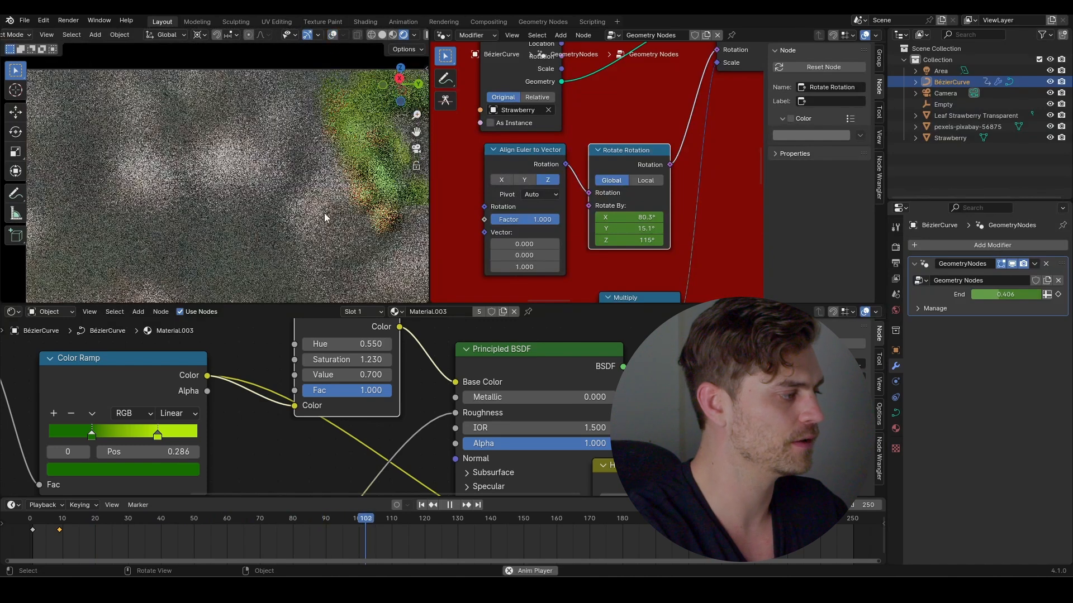
scroll(325, 217, "down", 1)
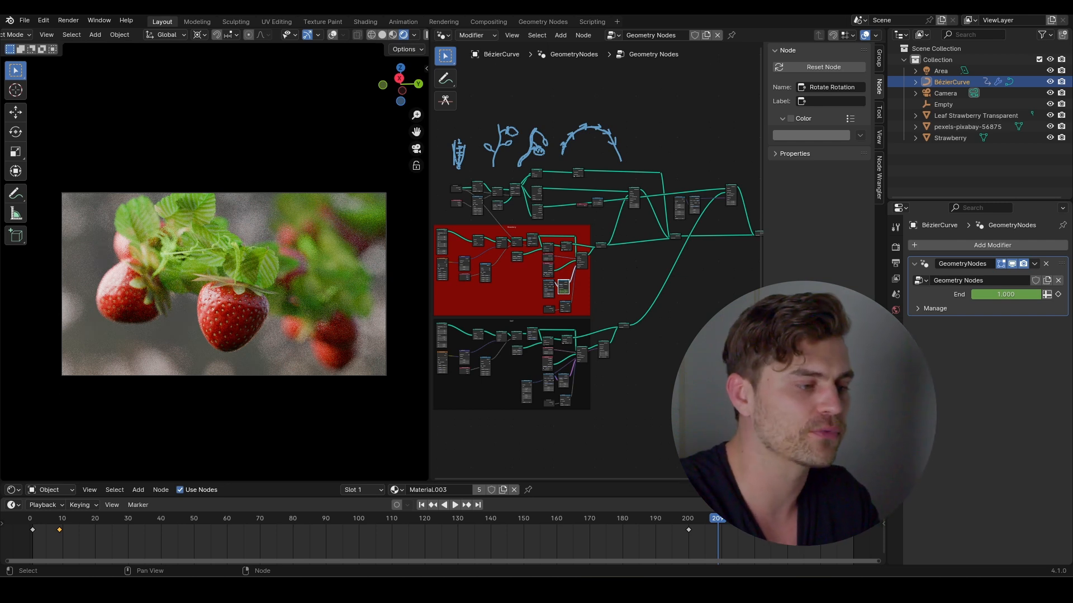
- Examine the output settings for frame range and file format, and the render sampling settings
left_click(895, 263)
scroll(922, 303, "down", 3)
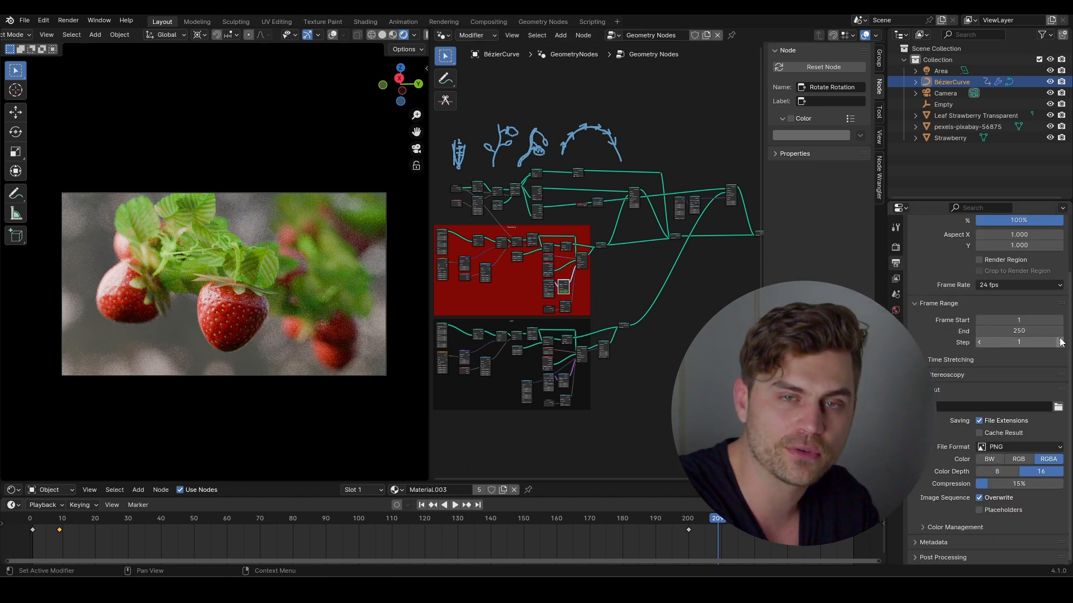
left_click(895, 246)
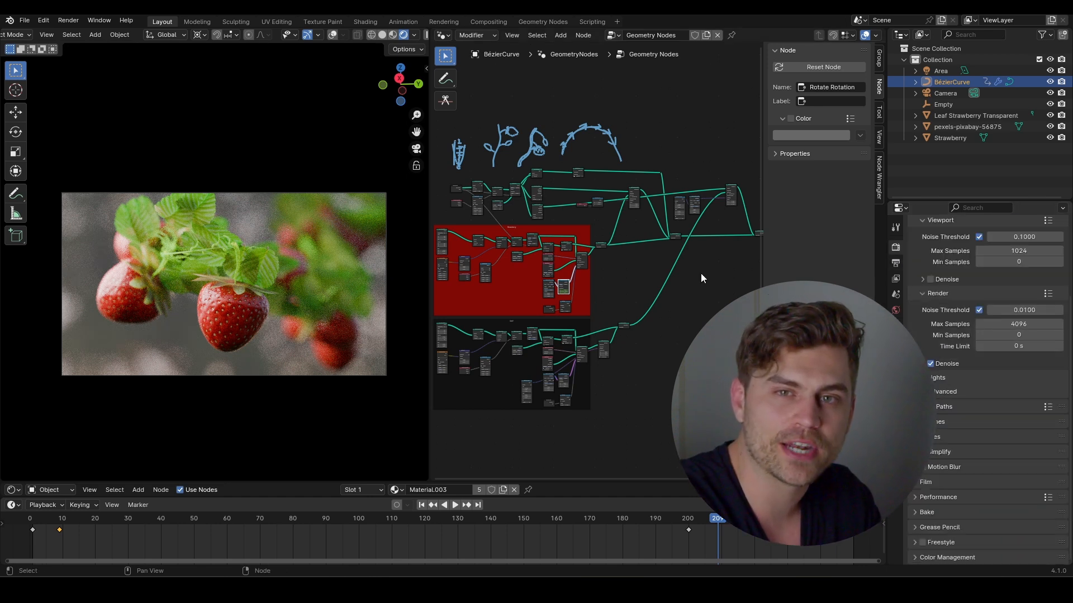